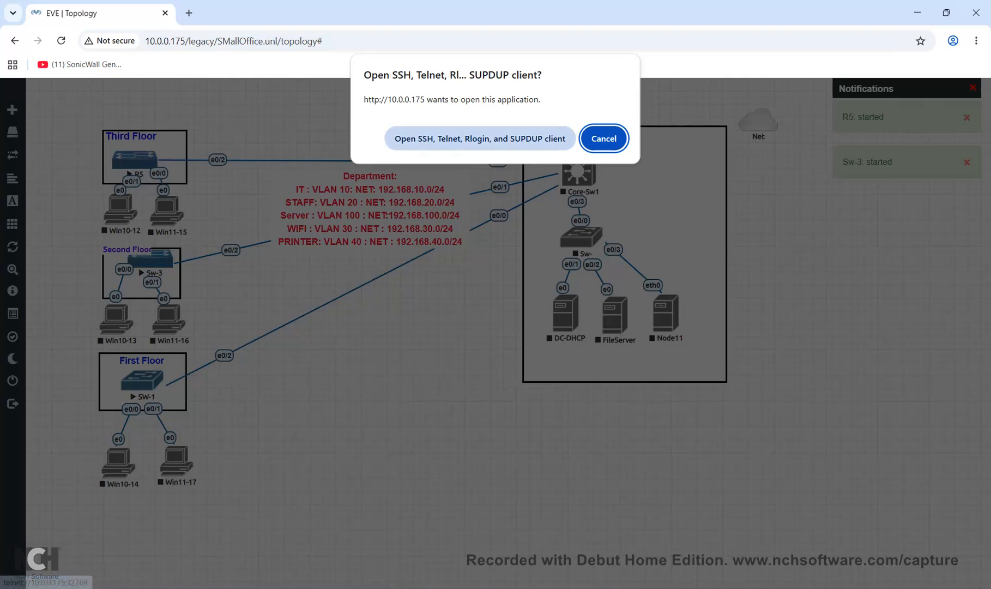
Move the SW-1 console aside and enter privileged mode with en
{"action": "left_click_drag", "start_coordinate": [218, 59], "coordinate": [432, 301]}
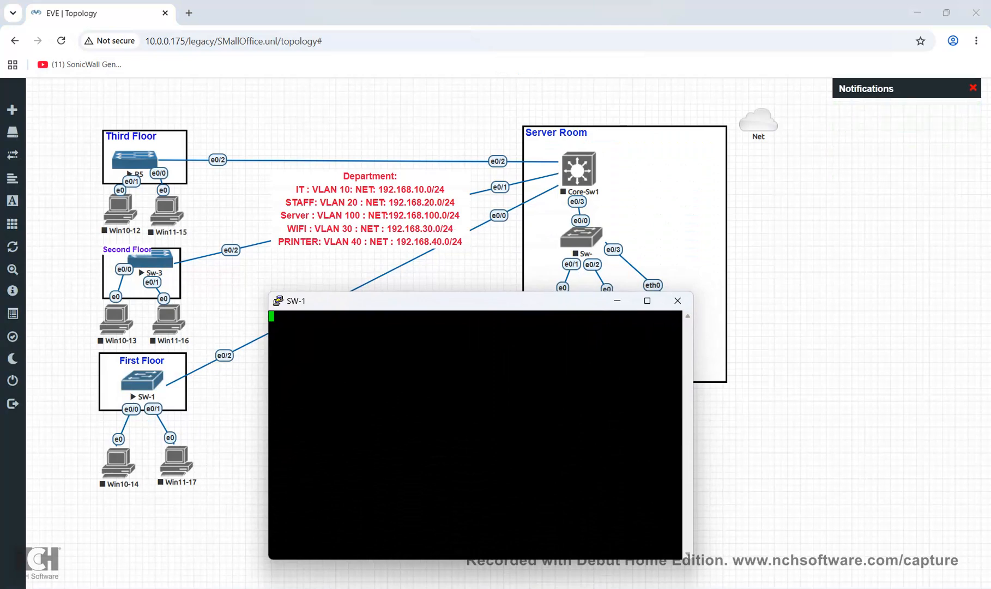
{"action": "key", "text": "Return"}
{"action": "key", "text": "Return"}
{"action": "type", "text": "en"}
{"action": "key", "text": "Return"}
Enter configure terminal and set the switch hostname to SW-1
{"action": "type", "text": "conf"}
{"action": "key", "text": "Tab"}
{"action": "type", "text": "t"}
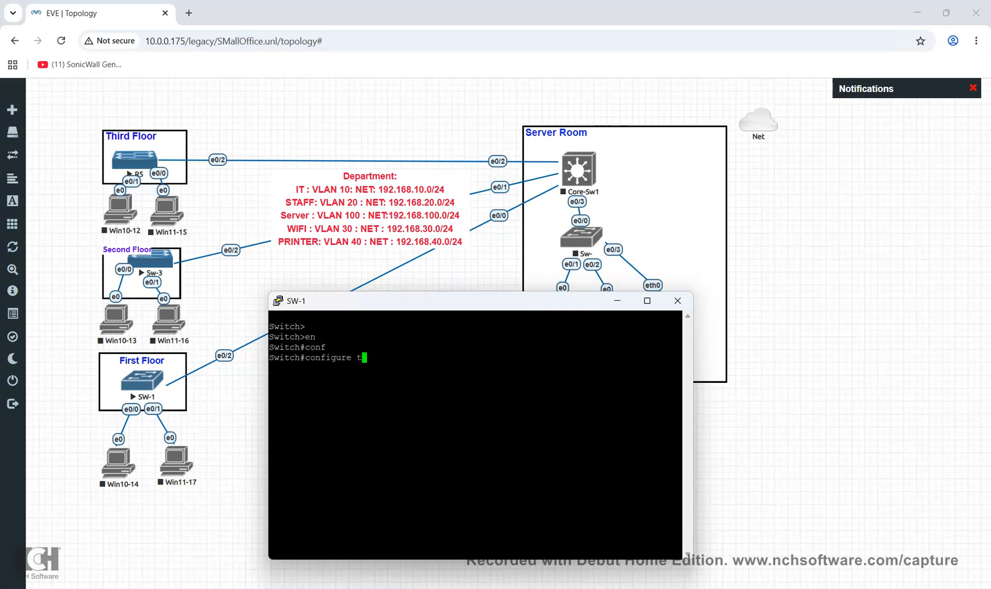
{"action": "key", "text": "Tab"}
{"action": "key", "text": "Return"}
{"action": "type", "text": "host"}
{"action": "key", "text": "Tab"}
{"action": "type", "text": "SW"}
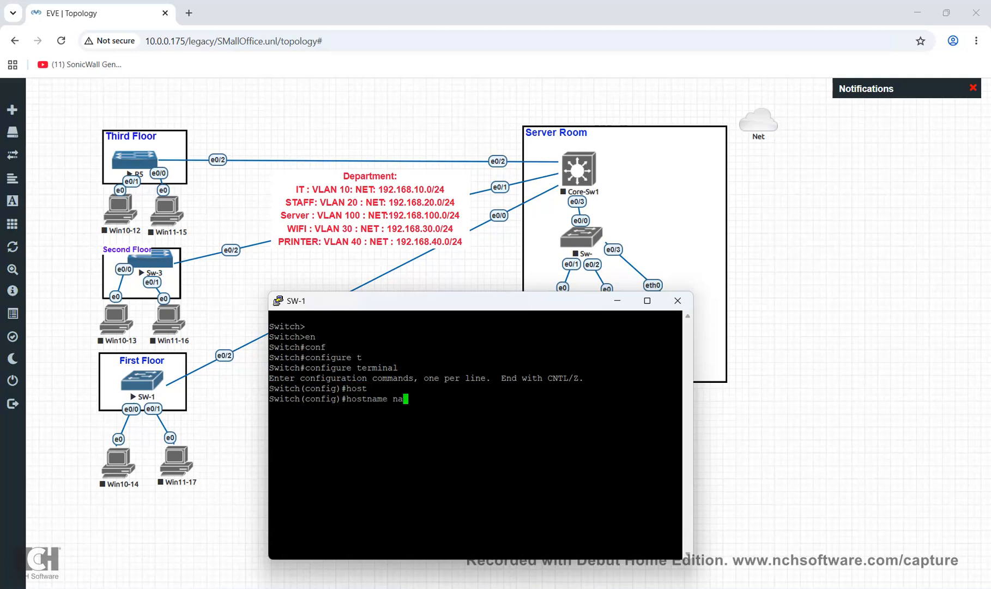
{"action": "type", "text": "-1"}
{"action": "key", "text": "Return"}
Create VLAN 10 and name it 'it'
{"action": "type", "text": "Vlan"}
{"action": "key", "text": "BackSpace"}
{"action": "key", "text": "BackSpace"}
{"action": "key", "text": "BackSpace"}
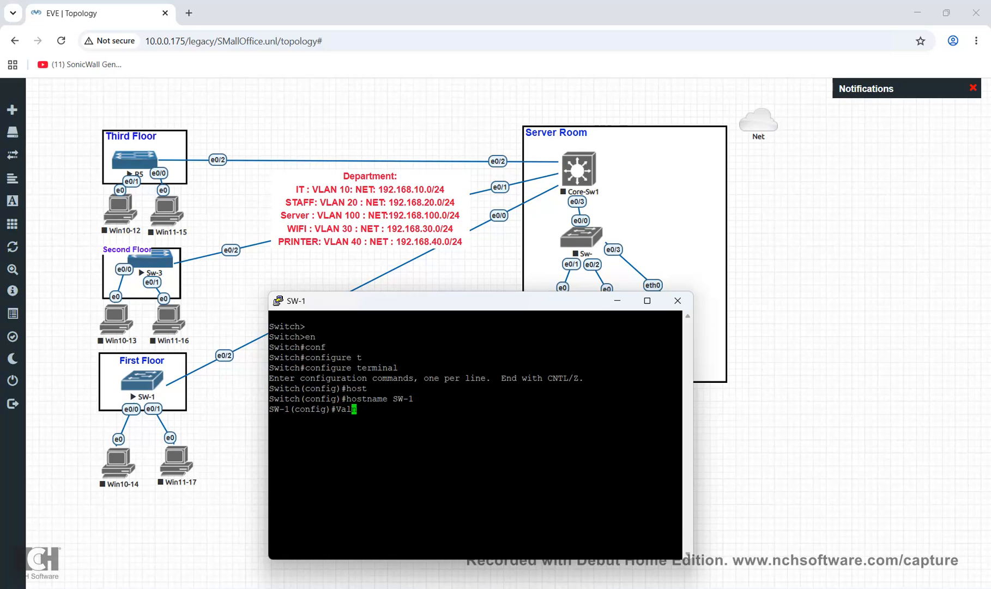
{"action": "type", "text": "lan 10"}
{"action": "key", "text": "Return"}
{"action": "type", "text": "name it"}
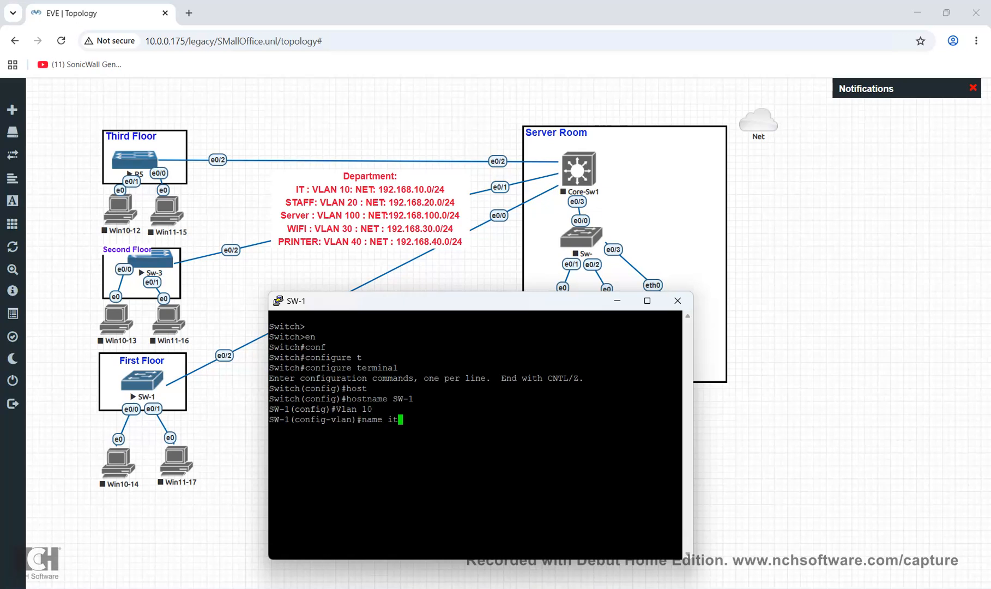
{"action": "key", "text": "Return"}
Create VLAN 20 named STAFF, correcting a misspelled vlan command
{"action": "type", "text": "val"}
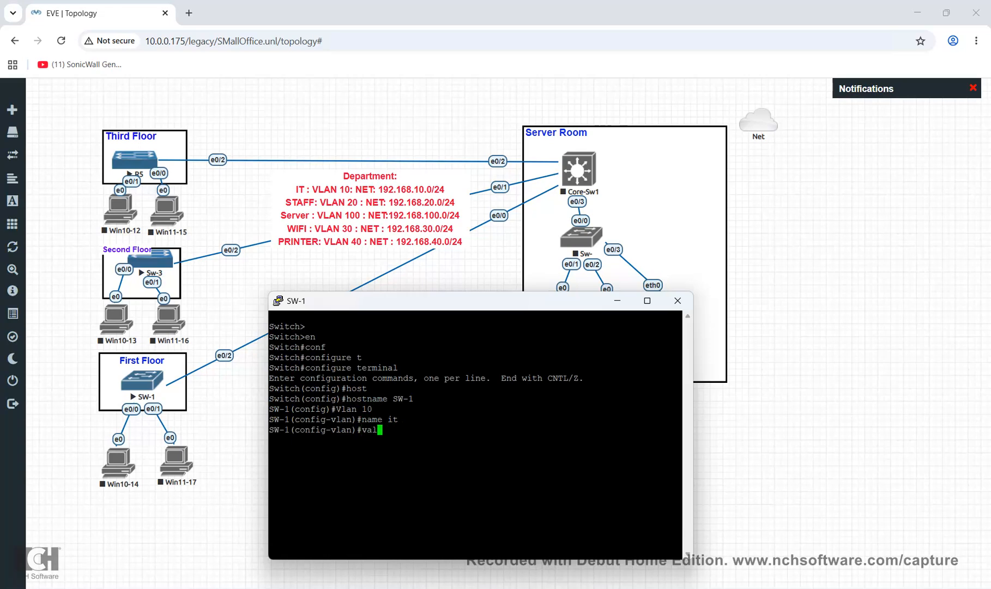
{"action": "type", "text": "n 20"}
{"action": "key", "text": "Return"}
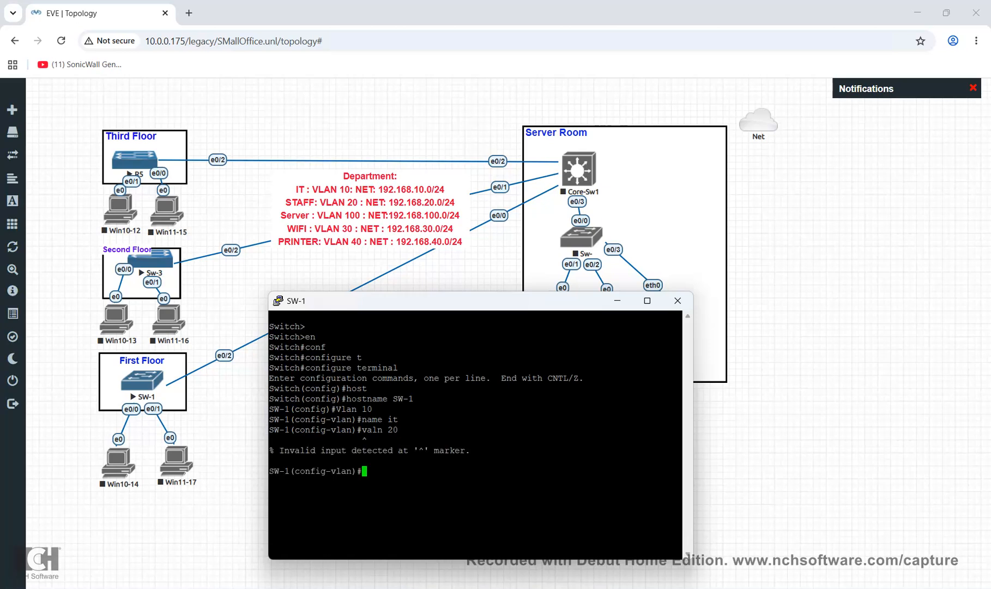
{"action": "type", "text": "lan"}
{"action": "key", "text": "BackSpace"}
{"action": "key", "text": "BackSpace"}
{"action": "key", "text": "BackSpace"}
{"action": "key", "text": "BackSpace"}
{"action": "type", "text": "vlan 20"}
{"action": "key", "text": "Return"}
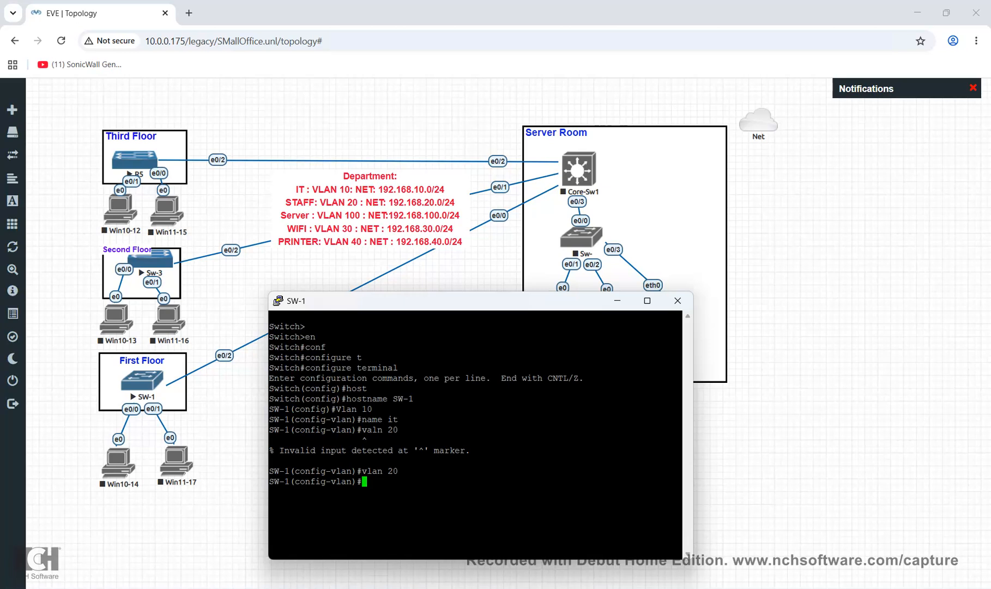
{"action": "type", "text": "name STAFF"}
{"action": "key", "text": "Return"}
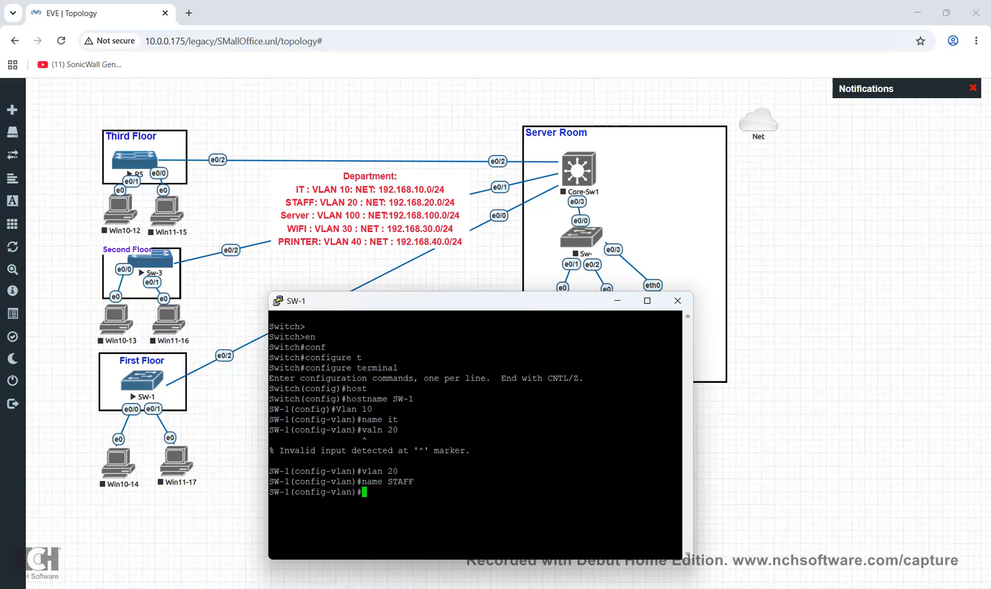
Create VLAN 30 and name it WIFI
{"action": "type", "text": "Vlan 30 AN"}
{"action": "key", "text": "BackSpace"}
{"action": "key", "text": "BackSpace"}
{"action": "type", "text": "Name"}
{"action": "key", "text": "BackSpace"}
{"action": "key", "text": "BackSpace"}
{"action": "key", "text": "BackSpace"}
{"action": "key", "text": "BackSpace"}
{"action": "key", "text": "BackSpace"}
{"action": "key", "text": "Return"}
{"action": "type", "text": "Na,me"}
{"action": "key", "text": "BackSpace"}
{"action": "key", "text": "BackSpace"}
{"action": "key", "text": "BackSpace"}
{"action": "key", "text": "BackSpace"}
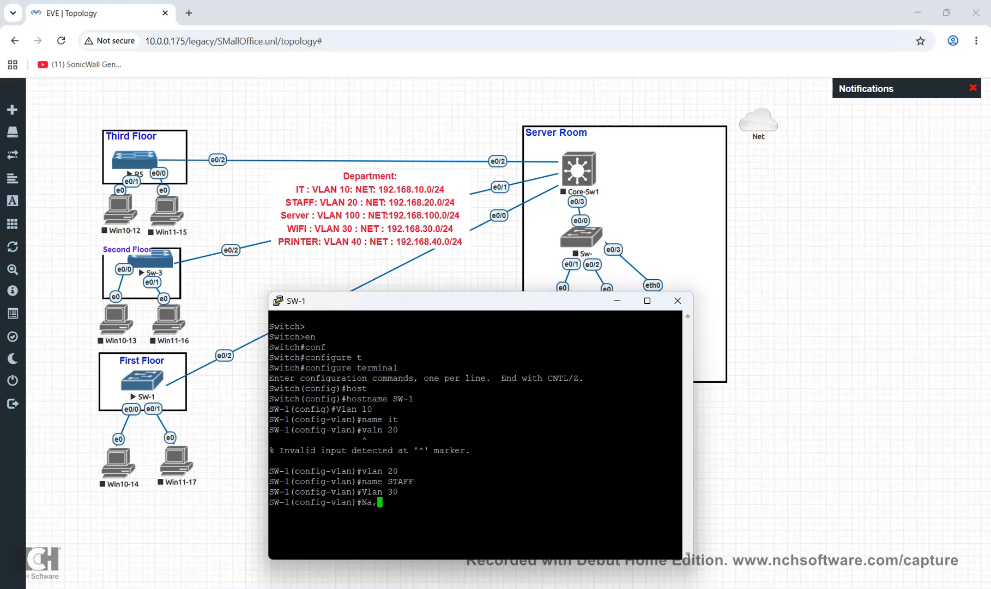
{"action": "type", "text": "me WIFI"}
{"action": "key", "text": "Return"}
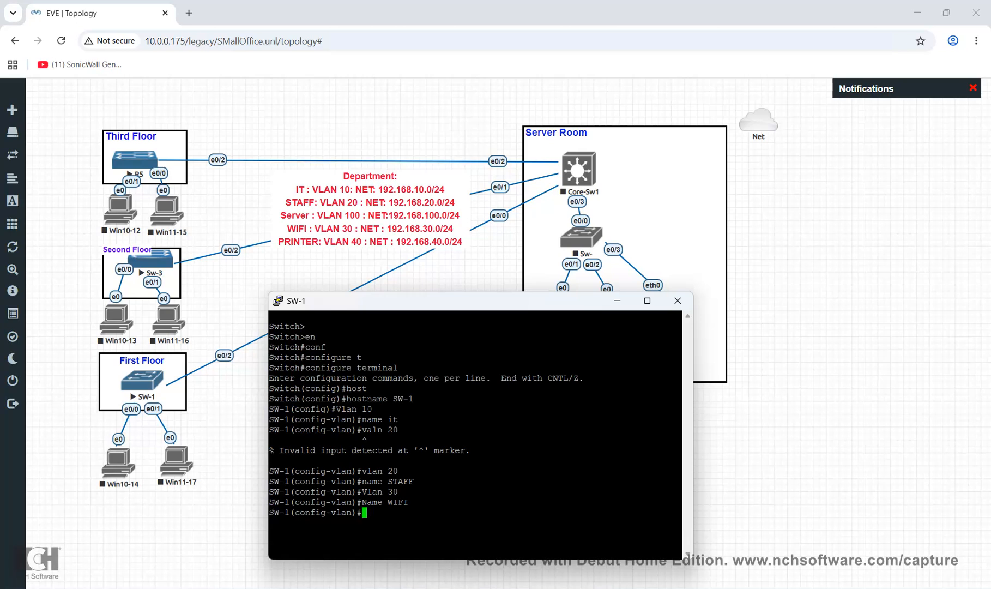
Create VLAN 40 named printer, then exit VLAN configuration
{"action": "type", "text": "Vlan 40 Nake"}
{"action": "key", "text": "BackSpace"}
{"action": "key", "text": "BackSpace"}
{"action": "key", "text": "BackSpace"}
{"action": "type", "text": "ame Printer"}
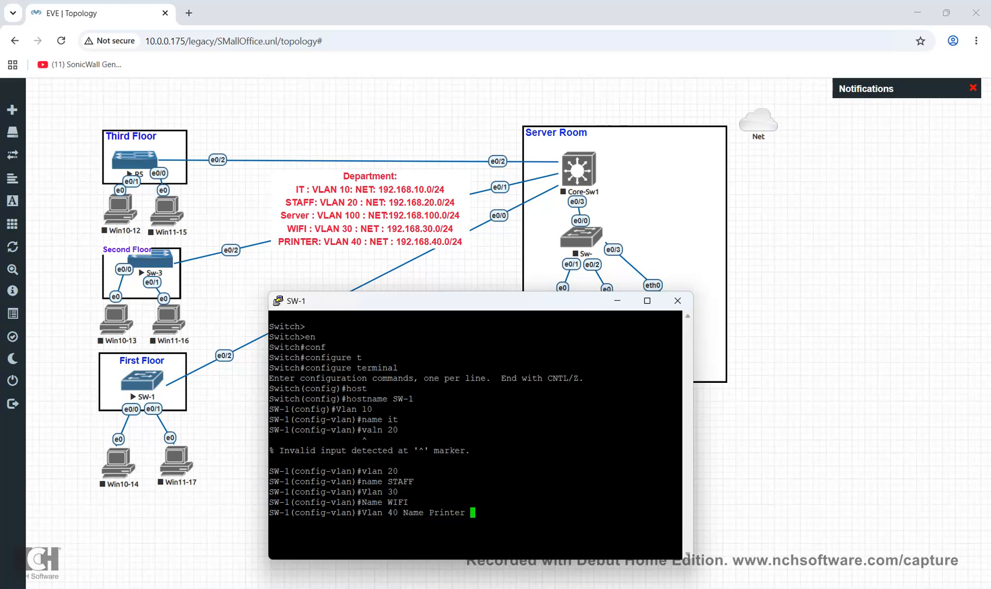
{"action": "key", "text": "Return"}
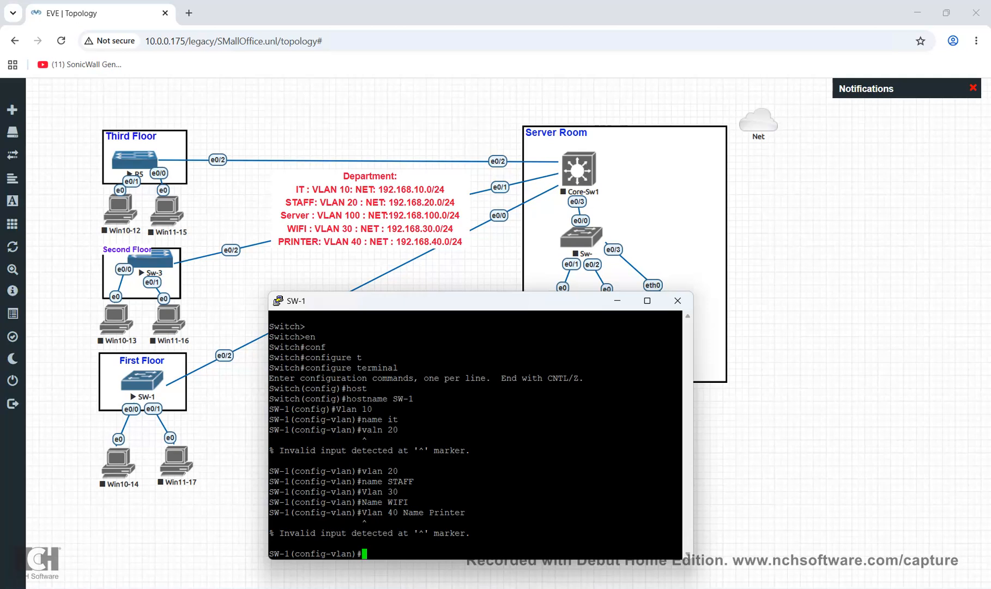
{"action": "type", "text": "vlan "}
{"action": "type", "text": "40 name"}
{"action": "key", "text": "BackSpace"}
{"action": "key", "text": "BackSpace"}
{"action": "key", "text": "BackSpace"}
{"action": "key", "text": "BackSpace"}
{"action": "key", "text": "BackSpace"}
{"action": "key", "text": "BackSpace"}
{"action": "key", "text": "Return"}
{"action": "type", "text": "name "}
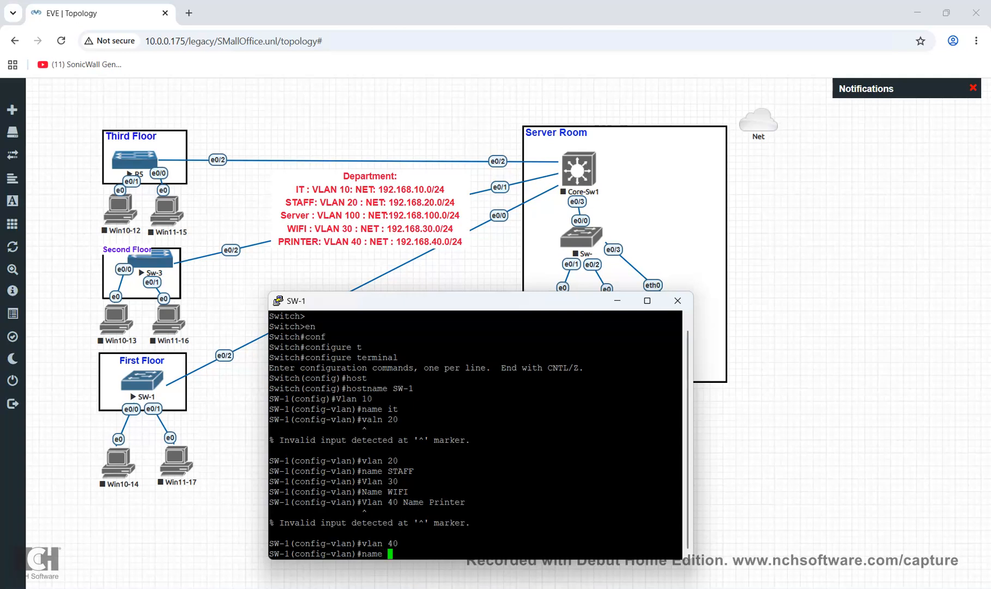
{"action": "type", "text": "printer"}
{"action": "key", "text": "Return"}
{"action": "type", "text": "exit"}
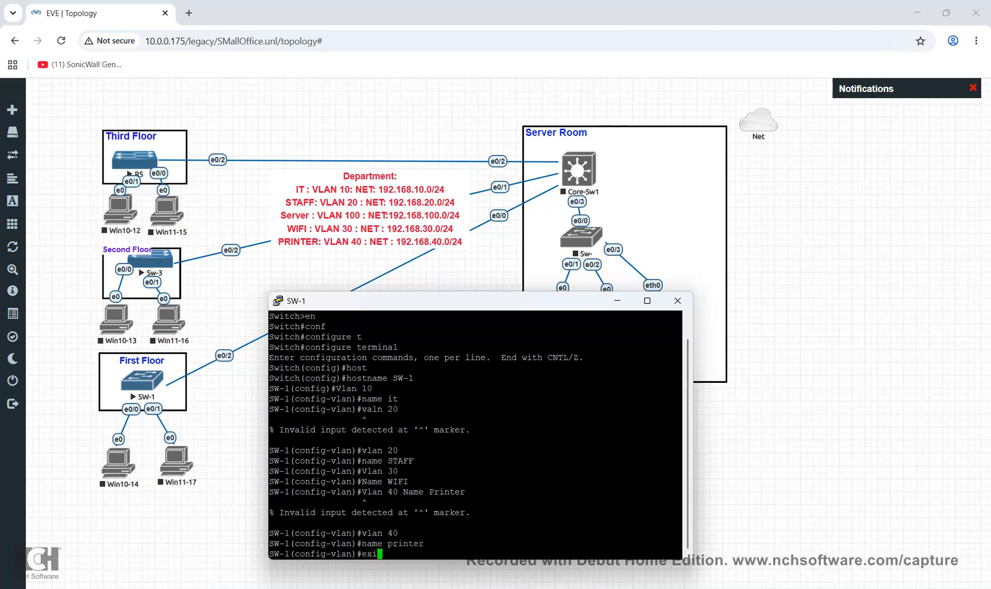
{"action": "key", "text": "Return"}
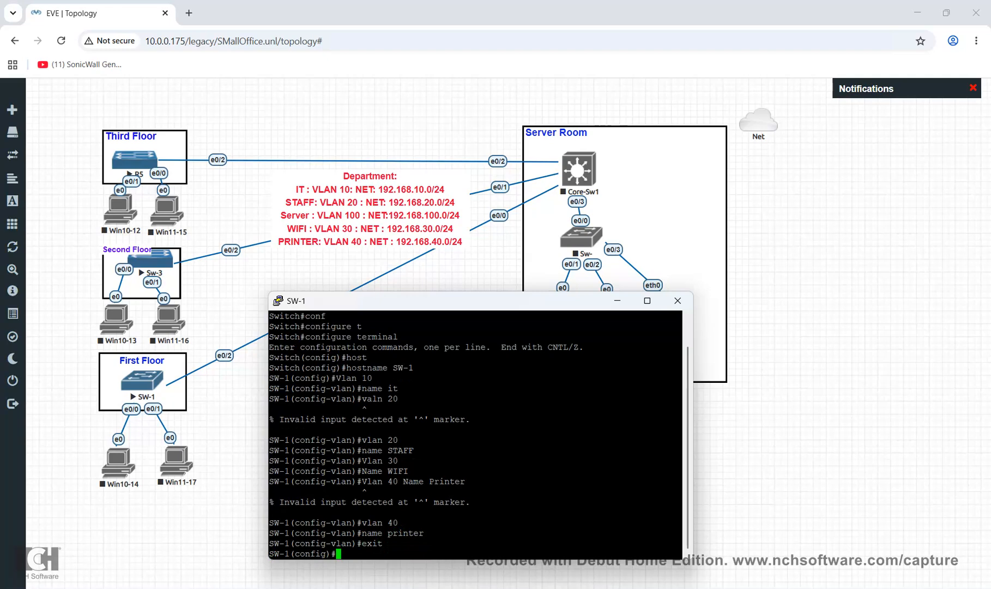
Move and enlarge the console window, then leave global configuration mode
{"action": "left_click_drag", "start_coordinate": [437, 301], "coordinate": [404, 205]}
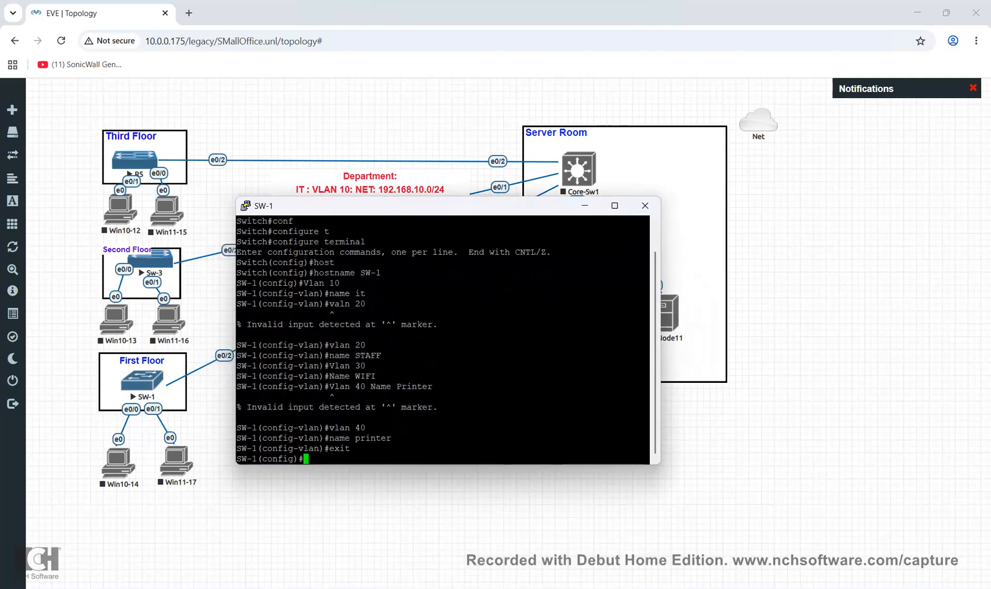
{"action": "left_click_drag", "start_coordinate": [573, 464], "coordinate": [572, 506]}
{"action": "left_click_drag", "start_coordinate": [661, 436], "coordinate": [697, 436]}
{"action": "type", "text": "exit"}
{"action": "key", "text": "Return"}
Run 'sh vlan br' and highlight the rows for VLANs 10 to 40
{"action": "type", "text": "sh vlan br"}
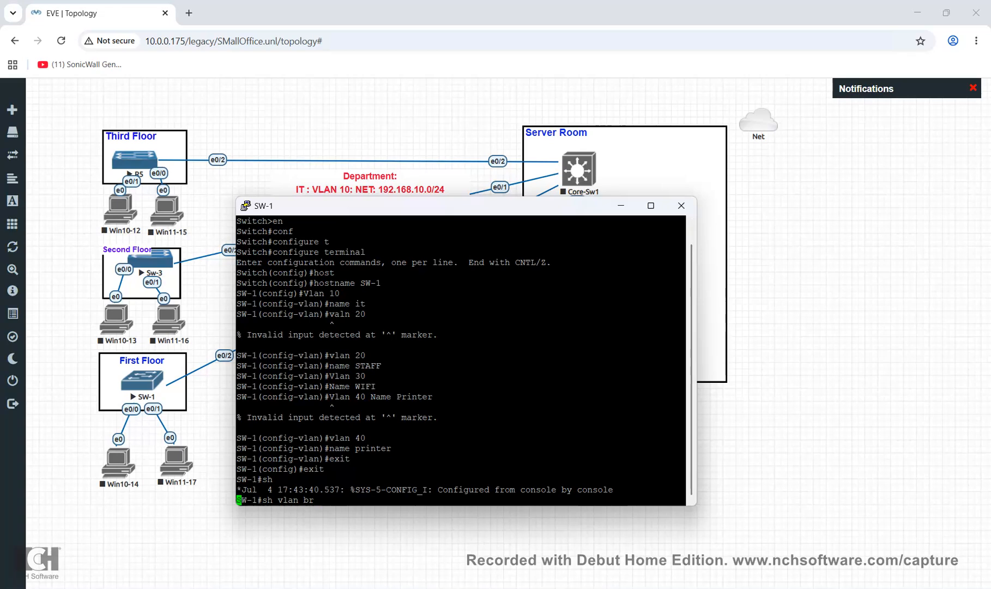
{"action": "key", "text": "Return"}
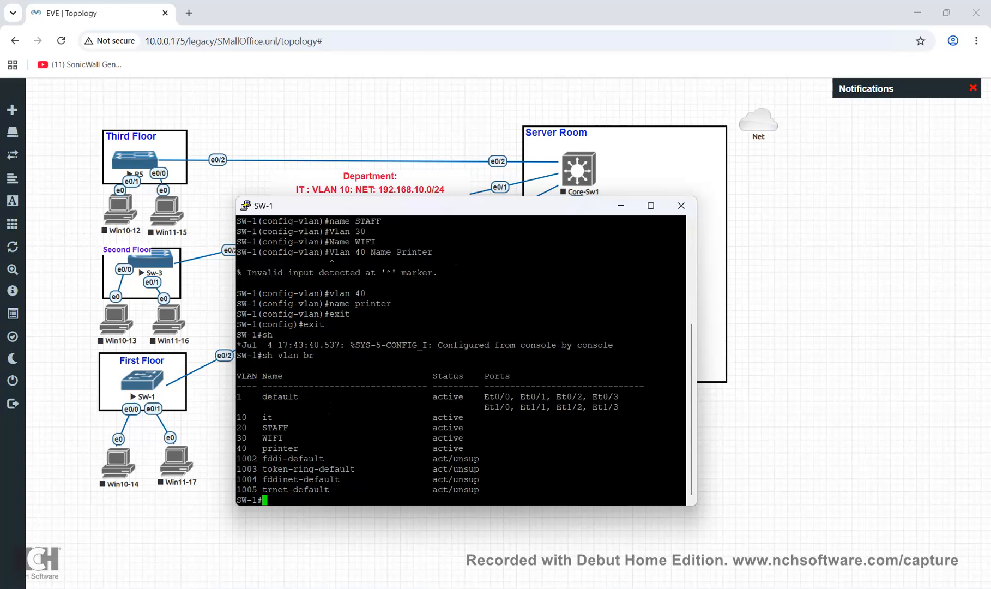
{"action": "left_click_drag", "start_coordinate": [236, 417], "coordinate": [685, 448]}
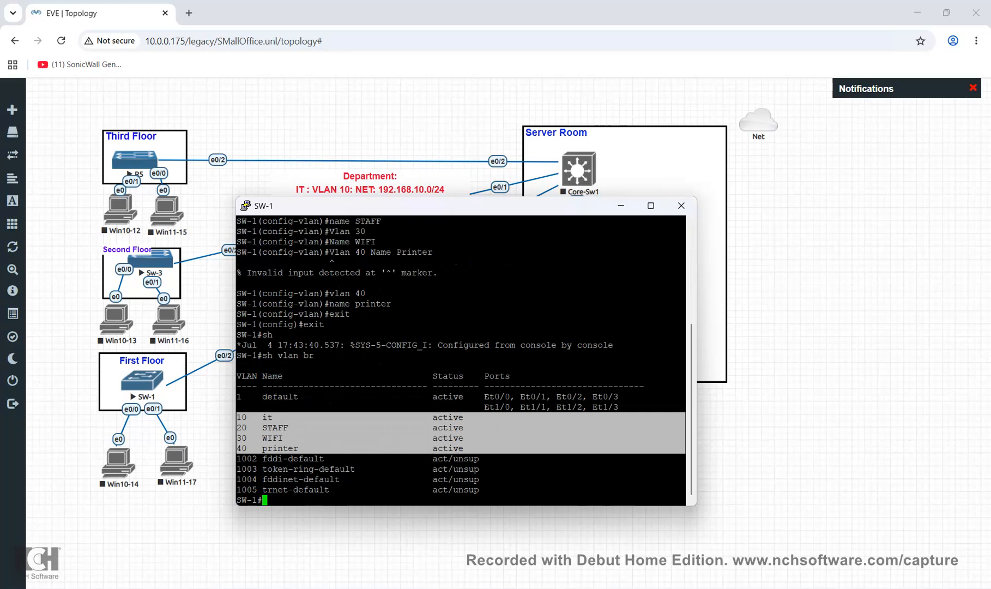
{"action": "left_click", "coordinate": [546, 449]}
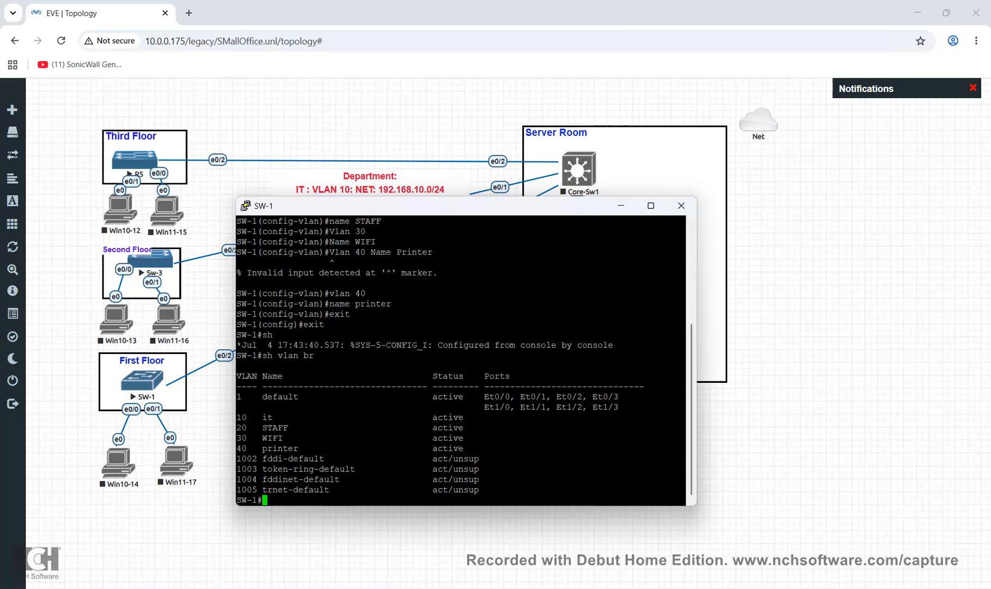
Run 'sh ip int br' and highlight the Ethernet interface rows
{"action": "type", "text": "sh ip int br"}
{"action": "key", "text": "Return"}
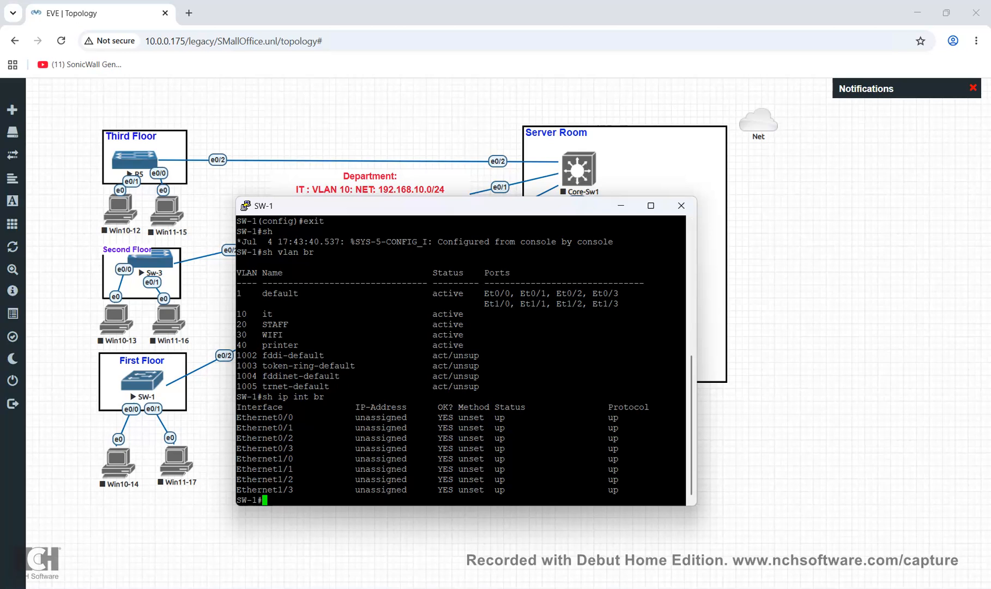
{"action": "left_click_drag", "start_coordinate": [355, 418], "coordinate": [686, 479]}
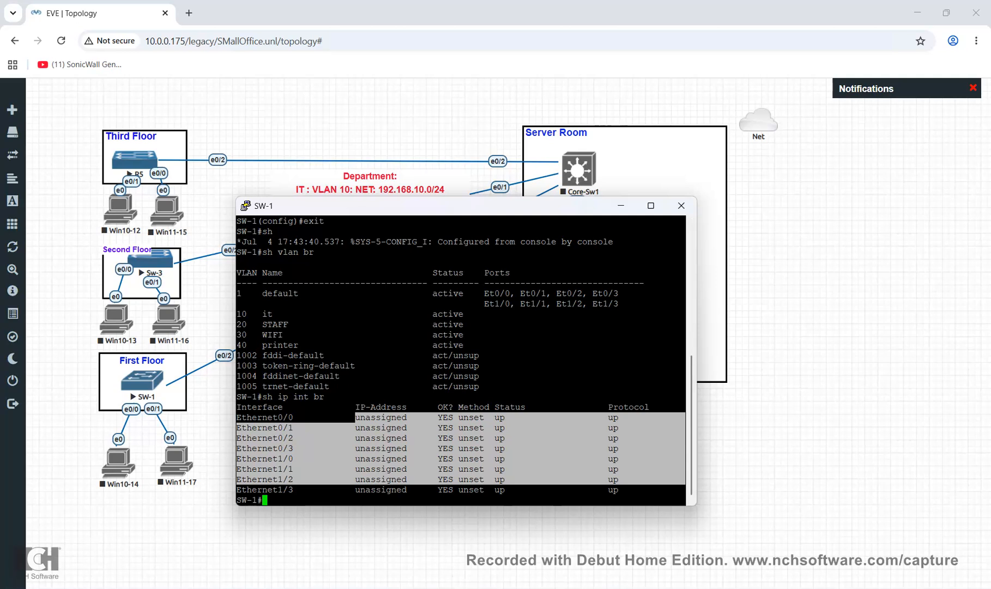
{"action": "left_click", "coordinate": [632, 479]}
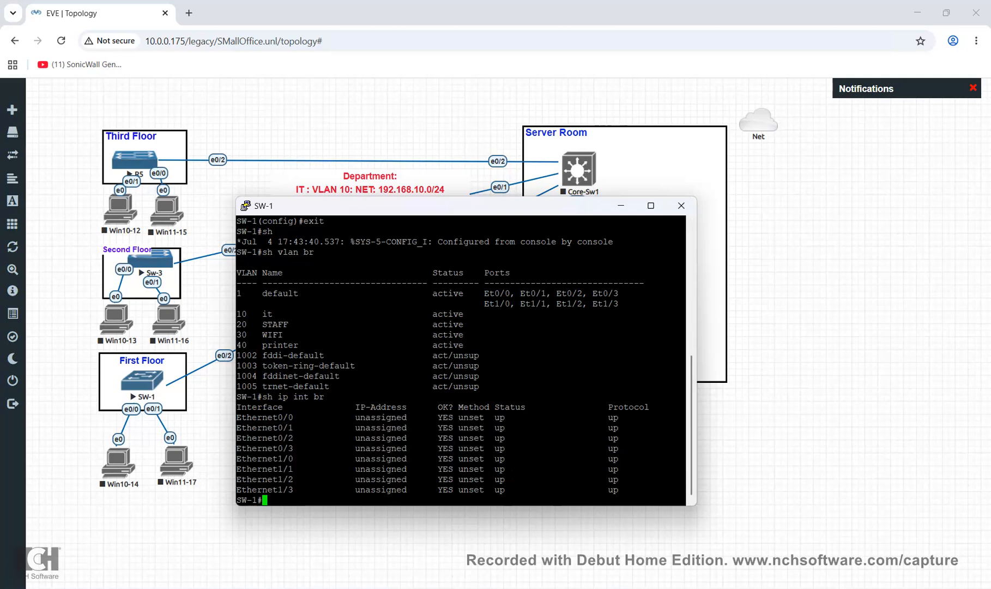
Run 'show interfaces vlan' on SW-1
{"action": "type", "text": "sh in"}
{"action": "key", "text": "Tab"}
{"action": "type", "text": "t"}
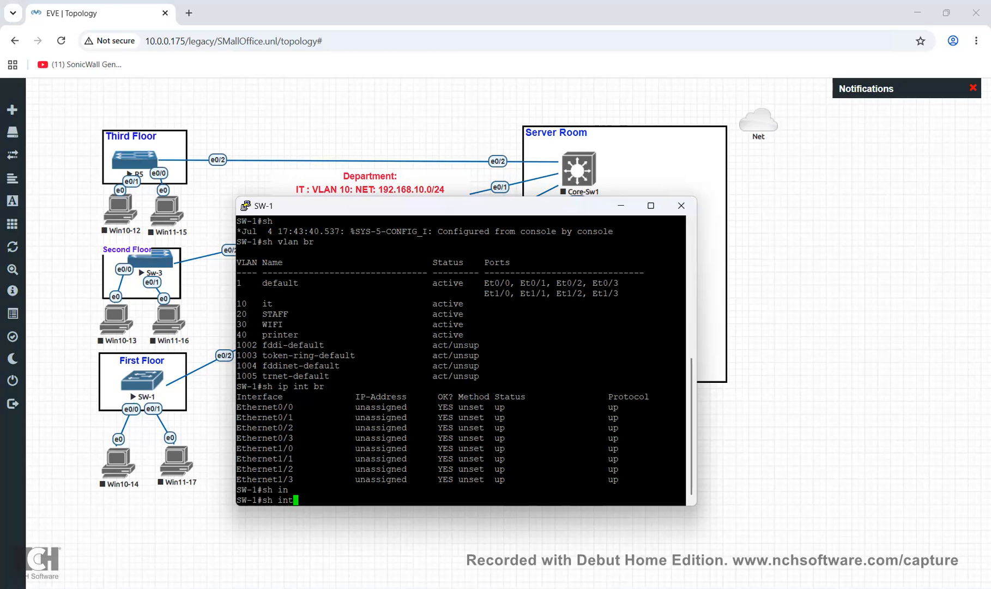
{"action": "key", "text": "Tab"}
{"action": "type", "text": "g"}
{"action": "key", "text": "BackSpace"}
{"action": "type", "text": "vlan"}
{"action": "key", "text": "Tab"}
{"action": "key", "text": "ctrl+a"}
{"action": "key", "text": "Return"}
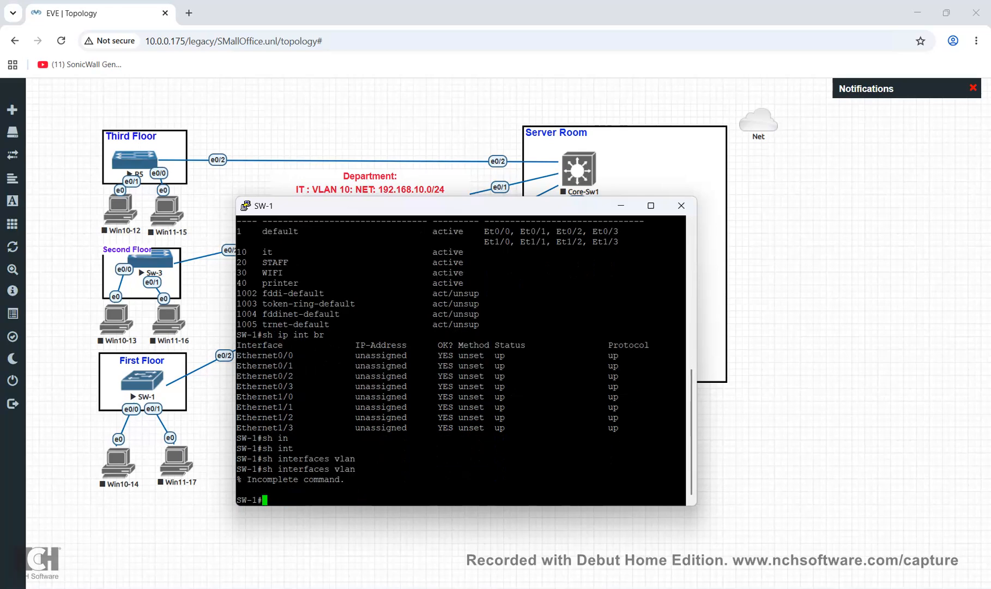
Retry the command for VLAN 10 with '?', getting invalid-input errors
{"action": "key", "text": "Up"}
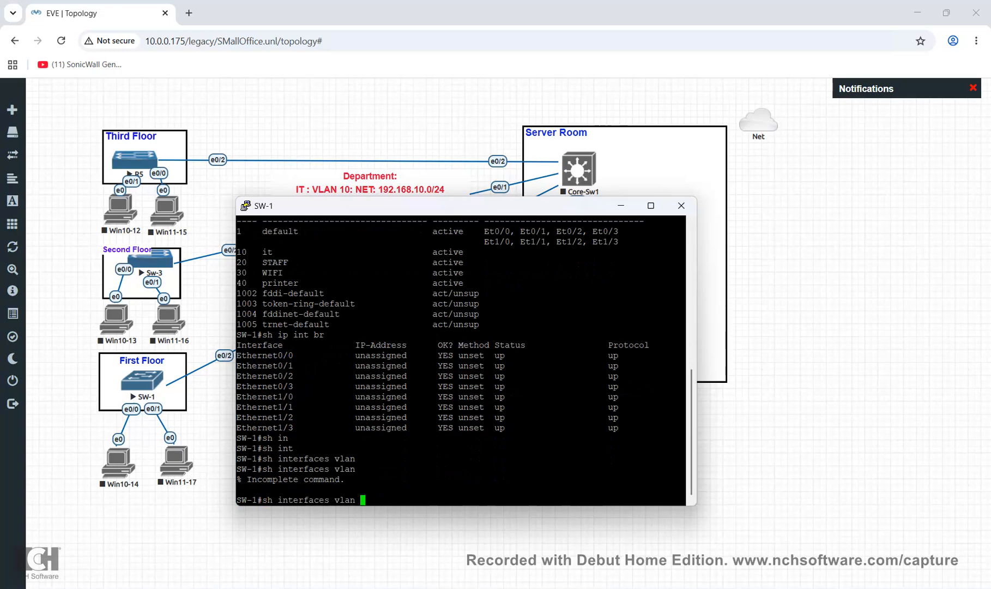
{"action": "type", "text": "?"}
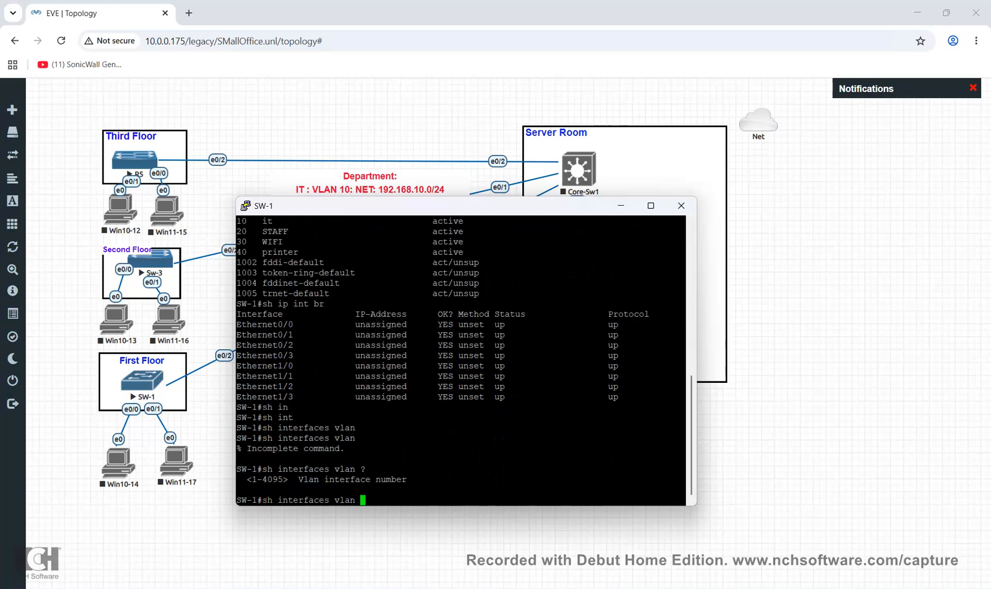
{"action": "type", "text": "10"}
{"action": "key", "text": "Return"}
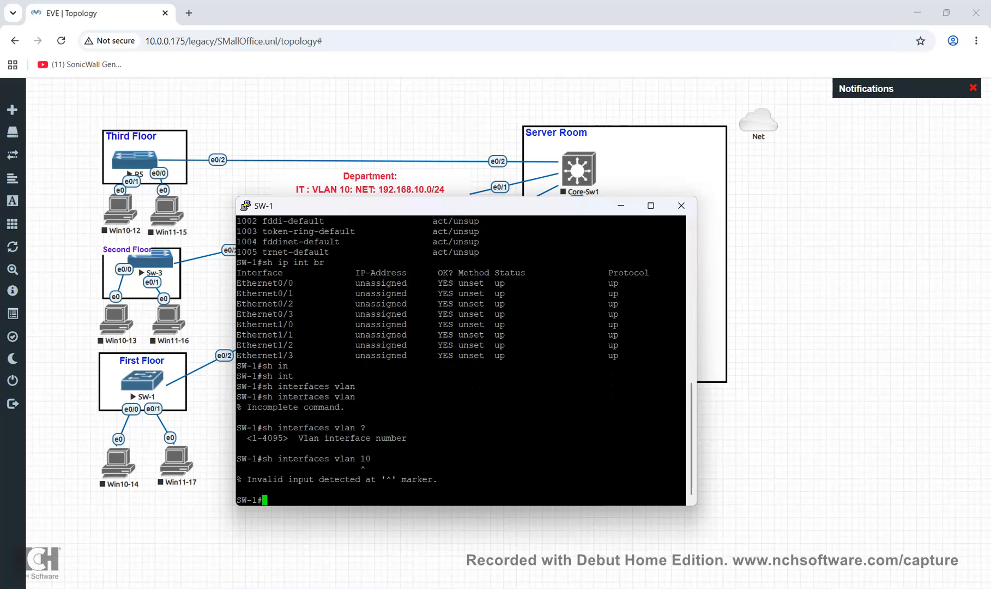
{"action": "key", "text": "Up"}
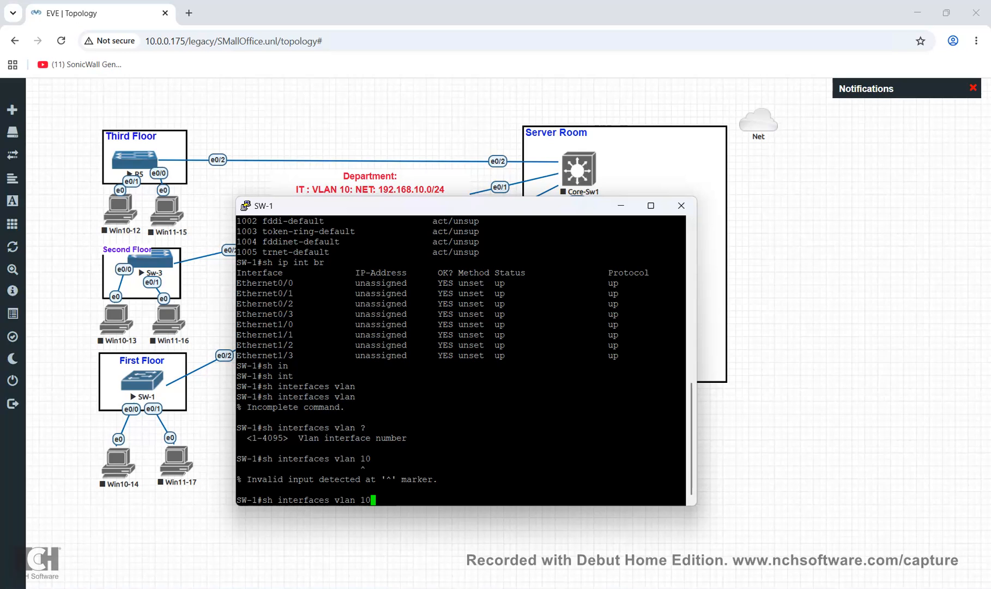
{"action": "type", "text": "?"}
{"action": "key", "text": "Return"}
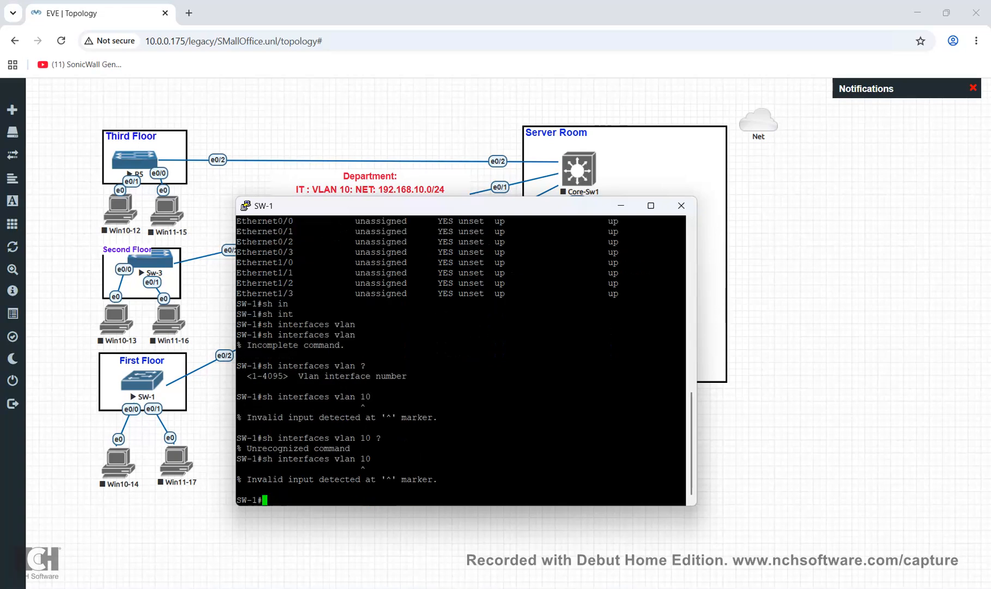
{"action": "key", "text": "Return"}
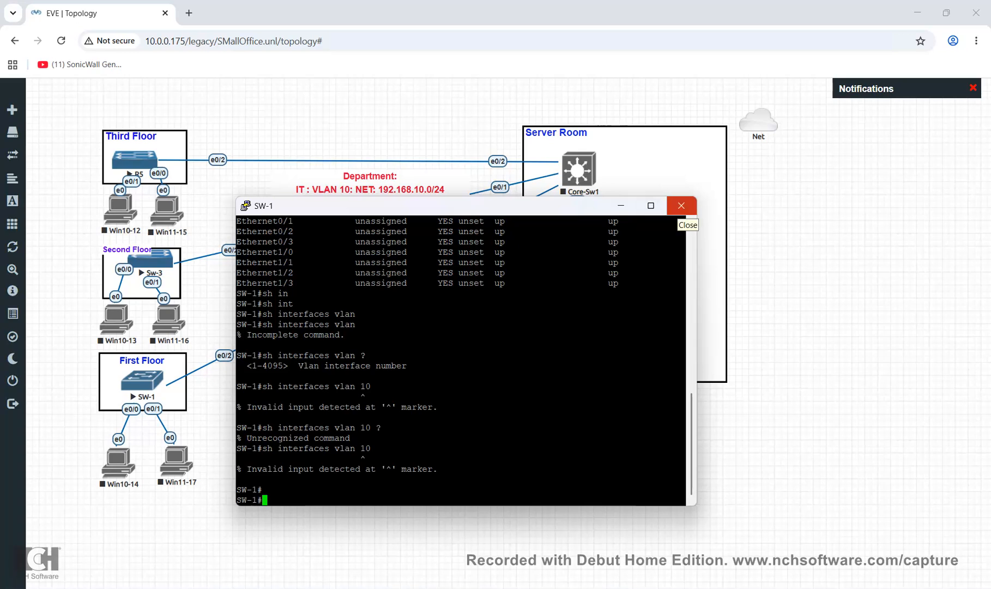
Cancel closing the console and save SW-1's configuration with wr
{"action": "left_click", "coordinate": [681, 206]}
{"action": "left_click", "coordinate": [564, 349]}
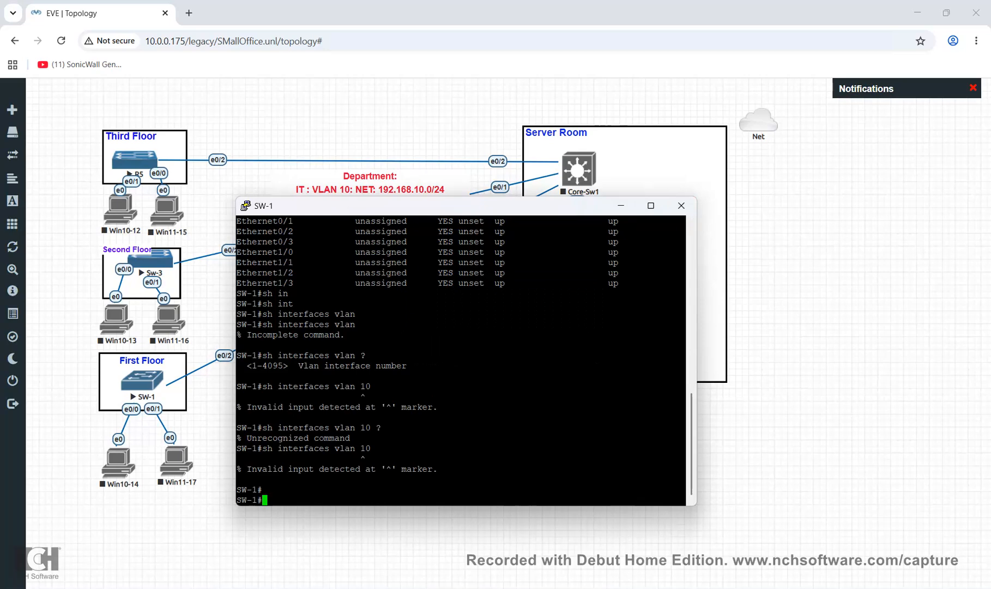
{"action": "type", "text": "wr"}
{"action": "key", "text": "Return"}
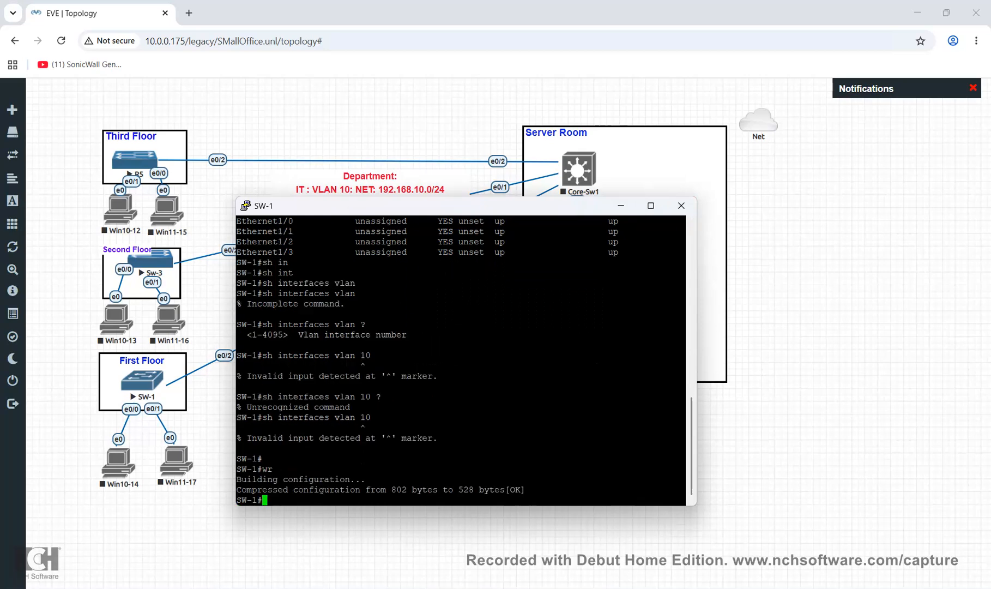
{"action": "key", "text": "Return"}
{"action": "key", "text": "Return"}
{"action": "key", "text": "Return"}
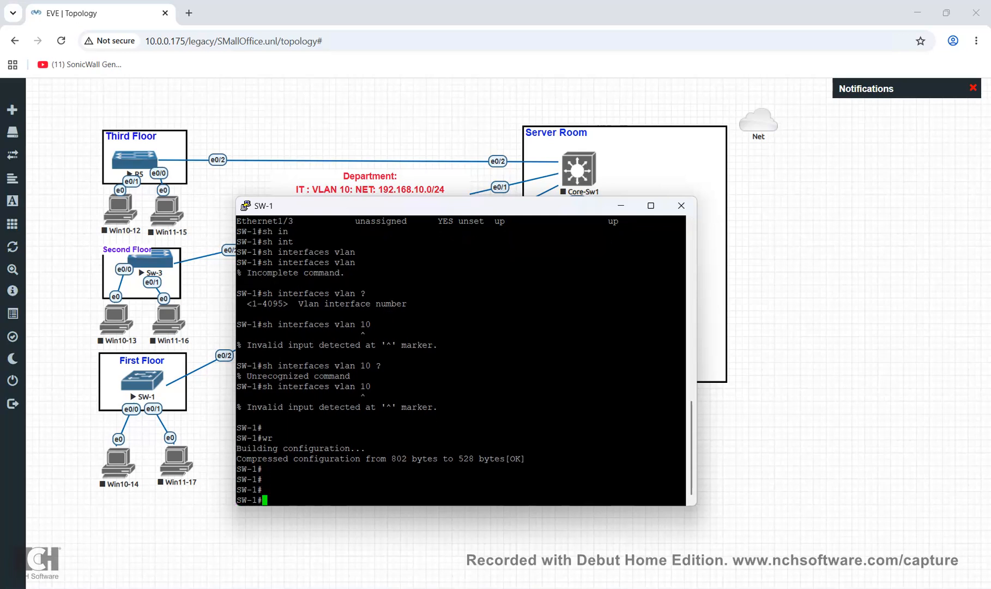
Page through the running configuration with 'sh run'
{"action": "type", "text": "sh run"}
{"action": "key", "text": "Return"}
{"action": "key", "text": "Return"}
{"action": "key", "text": "Return"}
{"action": "key", "text": "Return"}
{"action": "key", "text": "Return"}
{"action": "key", "text": "Return"}
{"action": "key", "text": "Return"}
{"action": "key", "text": "Return"}
{"action": "key", "text": "Return"}
{"action": "key", "text": "Return"}
{"action": "key", "text": "Return"}
{"action": "key", "text": "Return"}
{"action": "key", "text": "Return"}
{"action": "key", "text": "Return"}
{"action": "key", "text": "Return"}
{"action": "key", "text": "Return"}
{"action": "key", "text": "Return"}
{"action": "key", "text": "Return"}
{"action": "key", "text": "Return"}
{"action": "key", "text": "Return"}
{"action": "key", "text": "Return"}
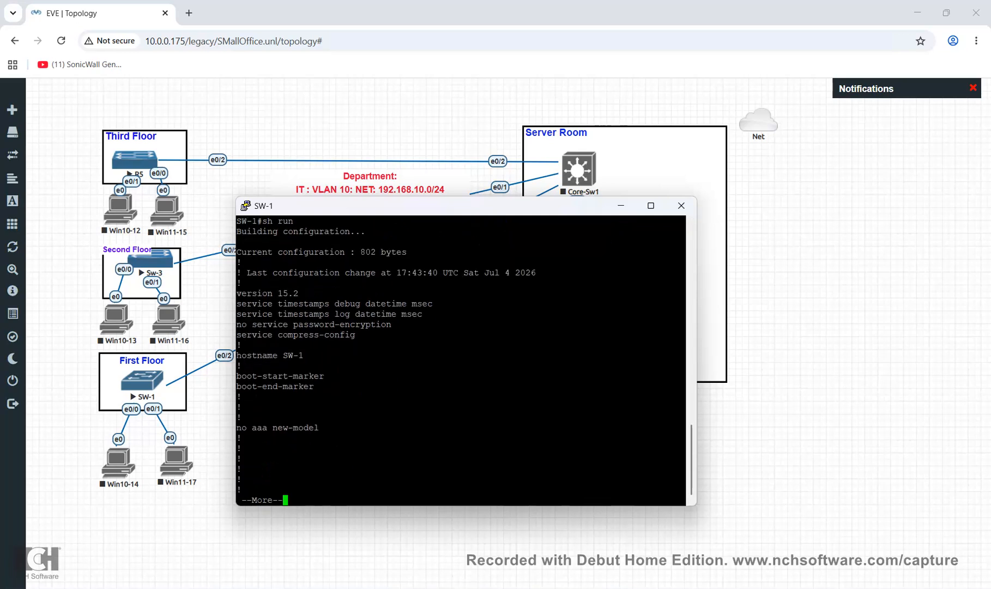
{"action": "key", "text": "Return"}
{"action": "key", "text": "Return"}
{"action": "key", "text": "Return"}
{"action": "key", "text": "Return"}
{"action": "key", "text": "Return"}
{"action": "key", "text": "Return"}
{"action": "key", "text": "Return"}
{"action": "key", "text": "Return"}
{"action": "key", "text": "Return"}
{"action": "key", "text": "Return"}
{"action": "key", "text": "Return"}
{"action": "key", "text": "Return"}
{"action": "key", "text": "Return"}
{"action": "key", "text": "Return"}
{"action": "key", "text": "Return"}
{"action": "key", "text": "Return"}
{"action": "key", "text": "Return"}
{"action": "key", "text": "Return"}
{"action": "key", "text": "Return"}
{"action": "key", "text": "Return"}
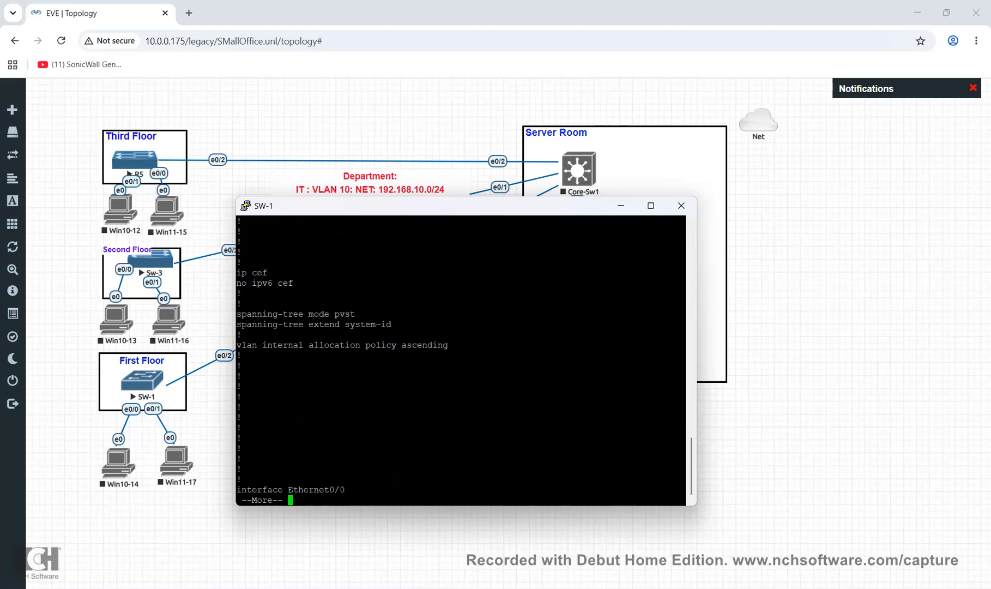
{"action": "key", "text": "Return"}
{"action": "key", "text": "Return"}
{"action": "key", "text": "Return"}
{"action": "key", "text": "Return"}
{"action": "key", "text": "Return"}
{"action": "key", "text": "Return"}
{"action": "key", "text": "Return"}
{"action": "key", "text": "Return"}
{"action": "key", "text": "Return"}
{"action": "key", "text": "Return"}
{"action": "key", "text": "Return"}
{"action": "key", "text": "Return"}
{"action": "key", "text": "Return"}
{"action": "key", "text": "Return"}
{"action": "key", "text": "Return"}
{"action": "key", "text": "Return"}
{"action": "key", "text": "Return"}
{"action": "key", "text": "Return"}
{"action": "key", "text": "Return"}
{"action": "key", "text": "Return"}
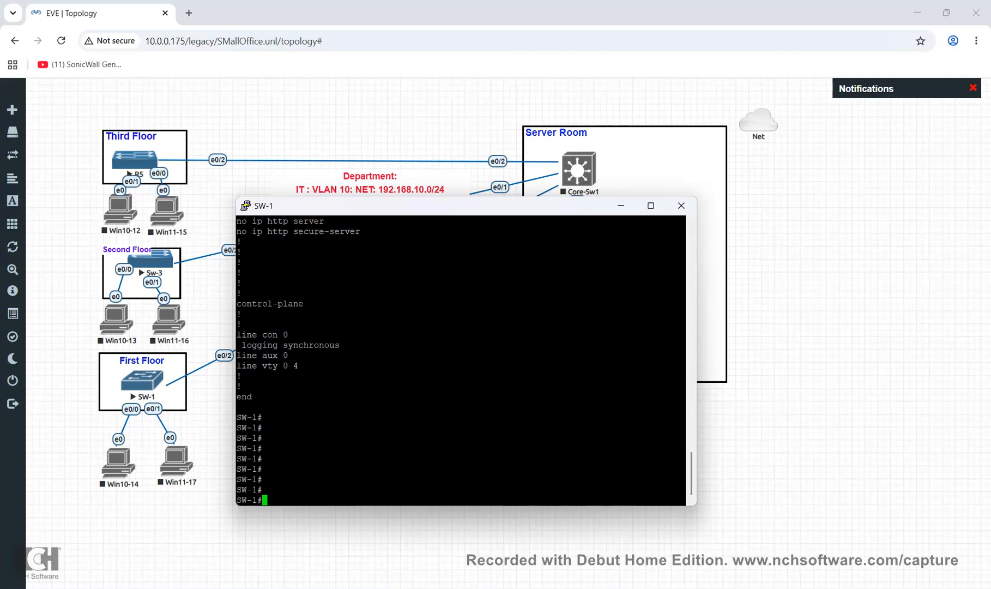
Run 'sh vlan br', highlighting VLANs 10–40 and the ports still in VLAN 1
{"action": "type", "text": "sh vlan br"}
{"action": "key", "text": "Return"}
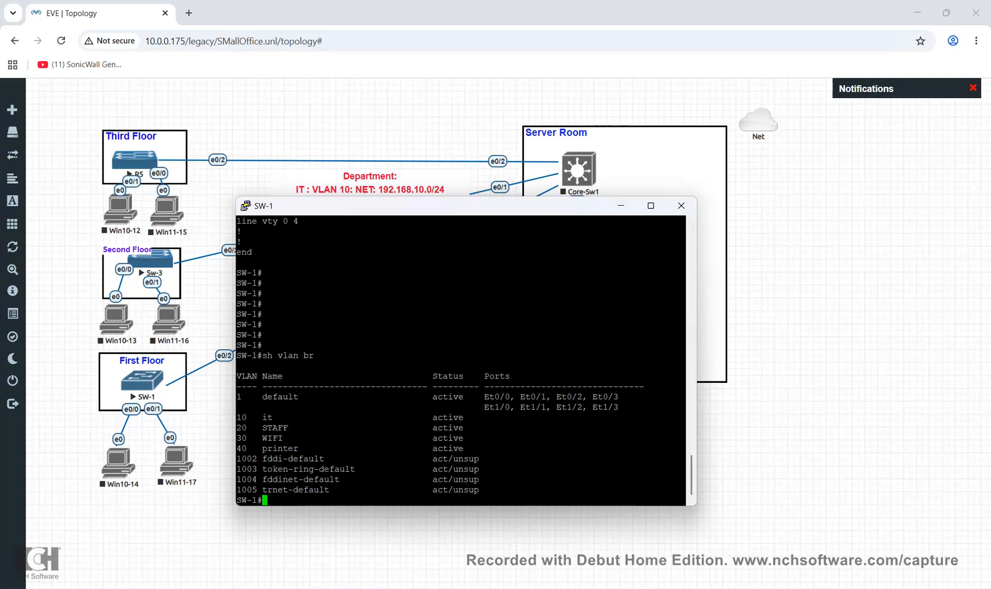
{"action": "left_click_drag", "start_coordinate": [236, 417], "coordinate": [490, 448]}
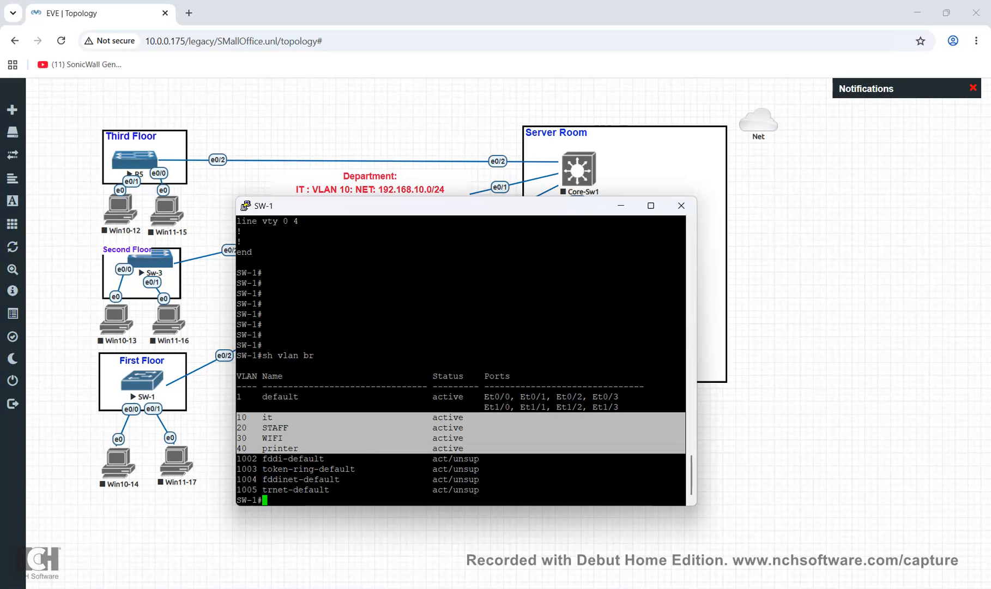
{"action": "left_click", "coordinate": [485, 438]}
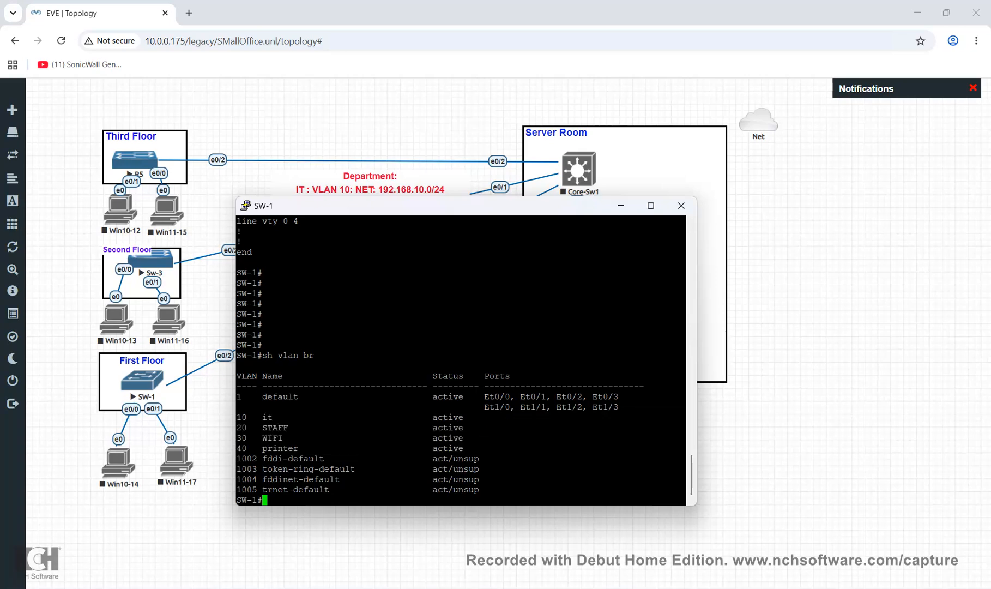
{"action": "left_click_drag", "start_coordinate": [485, 417], "coordinate": [491, 449]}
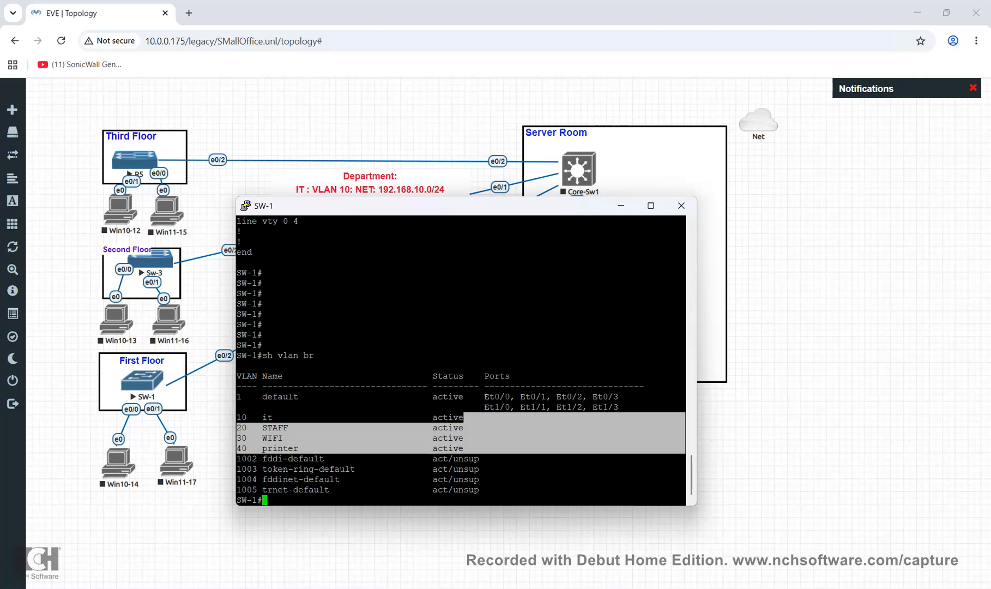
{"action": "left_click_drag", "start_coordinate": [480, 397], "coordinate": [621, 407]}
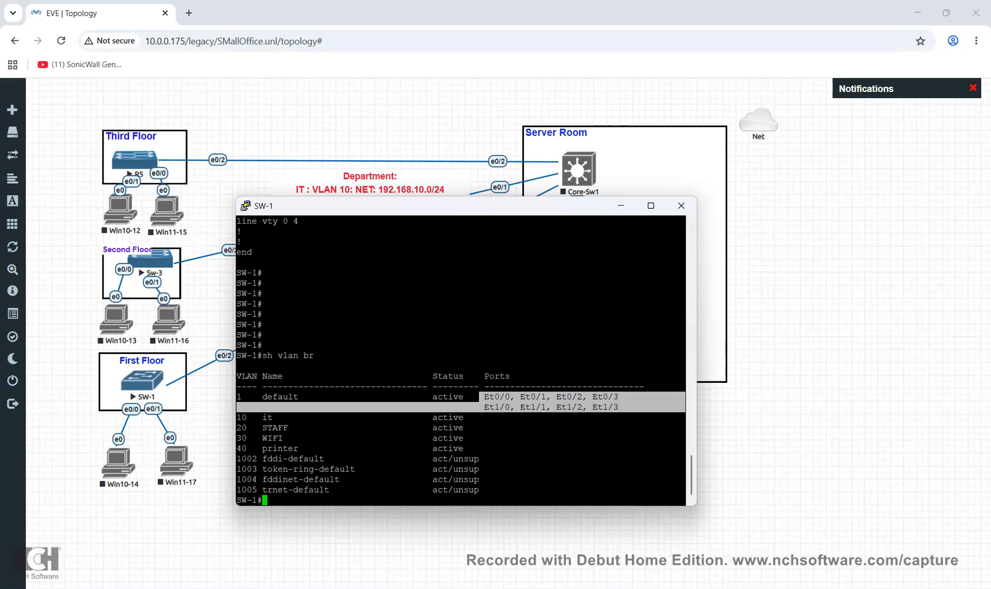
{"action": "left_click", "coordinate": [622, 407]}
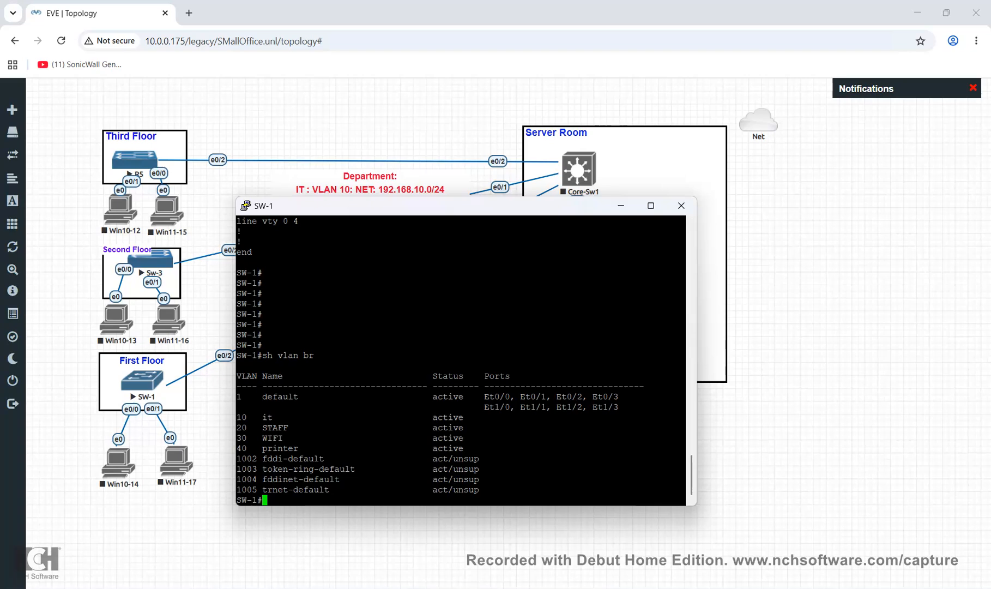
{"action": "left_click_drag", "start_coordinate": [436, 205], "coordinate": [507, 272]}
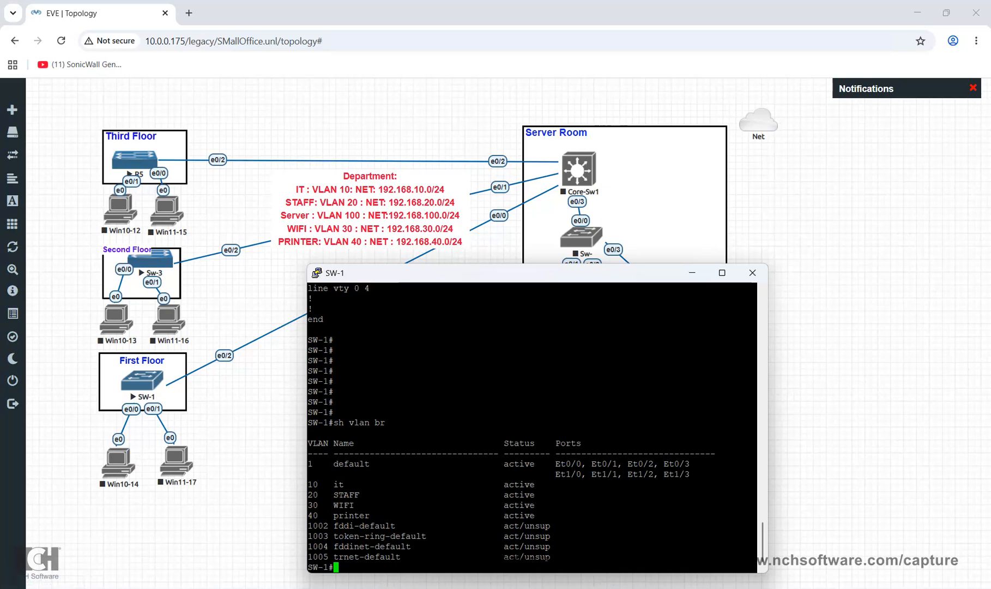
Enter global configuration and set port e0/0 to switchport mode access
{"action": "type", "text": "conf"}
{"action": "key", "text": "Tab"}
{"action": "type", "text": "t"}
{"action": "key", "text": "Tab"}
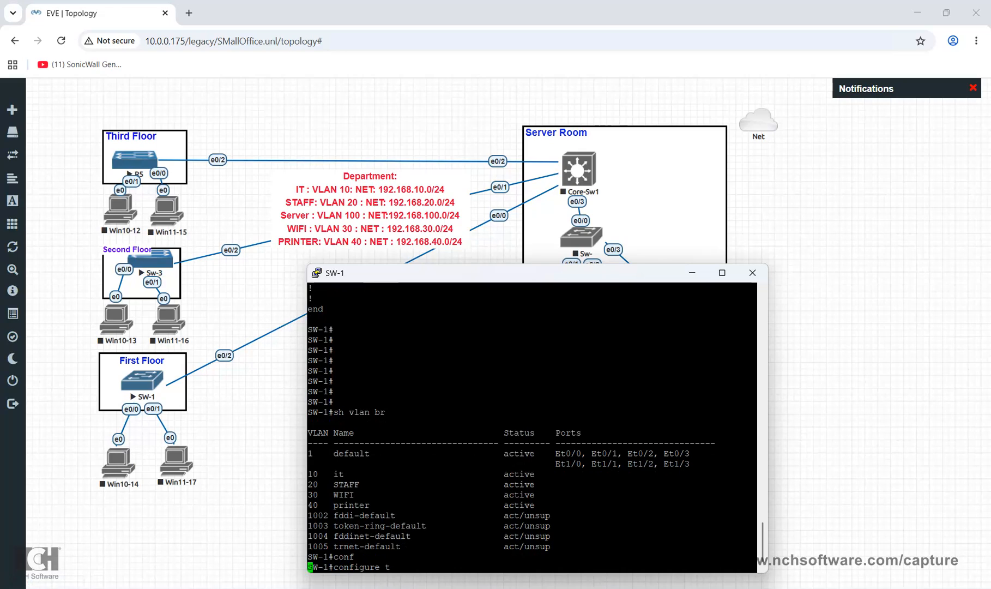
{"action": "key", "text": "Return"}
{"action": "type", "text": "int"}
{"action": "key", "text": "Tab"}
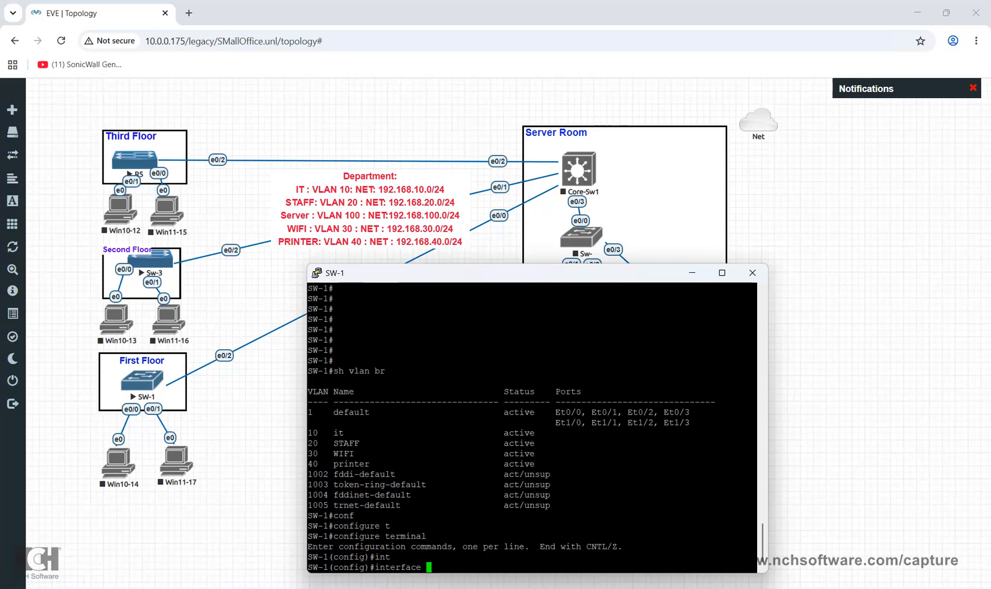
{"action": "type", "text": "v"}
{"action": "key", "text": "BackSpace"}
{"action": "type", "text": "e0/0"}
{"action": "key", "text": "Return"}
{"action": "type", "text": "sw"}
{"action": "key", "text": "Tab"}
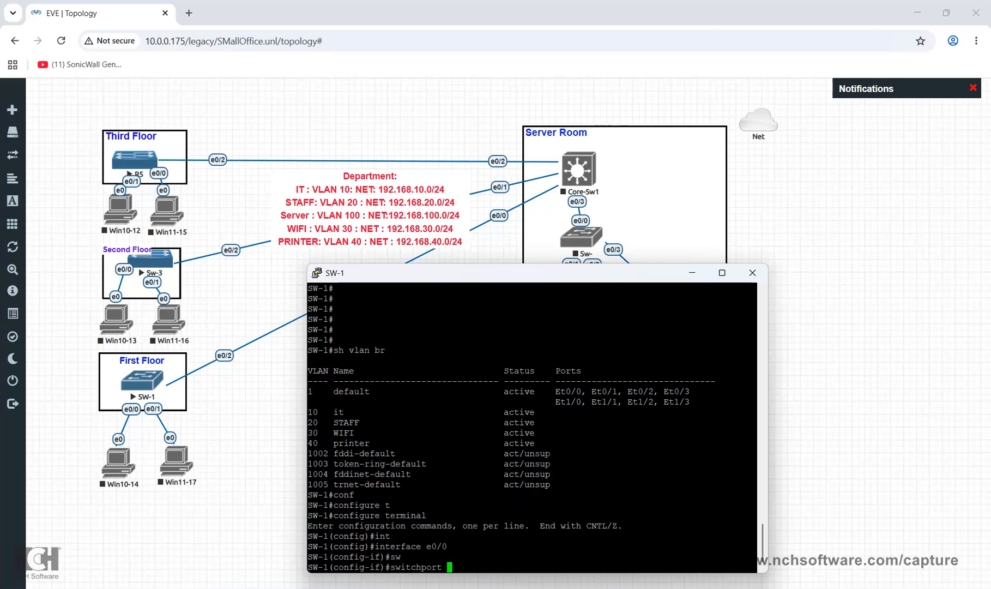
{"action": "type", "text": "mo"}
{"action": "key", "text": "Tab"}
{"action": "type", "text": "acc"}
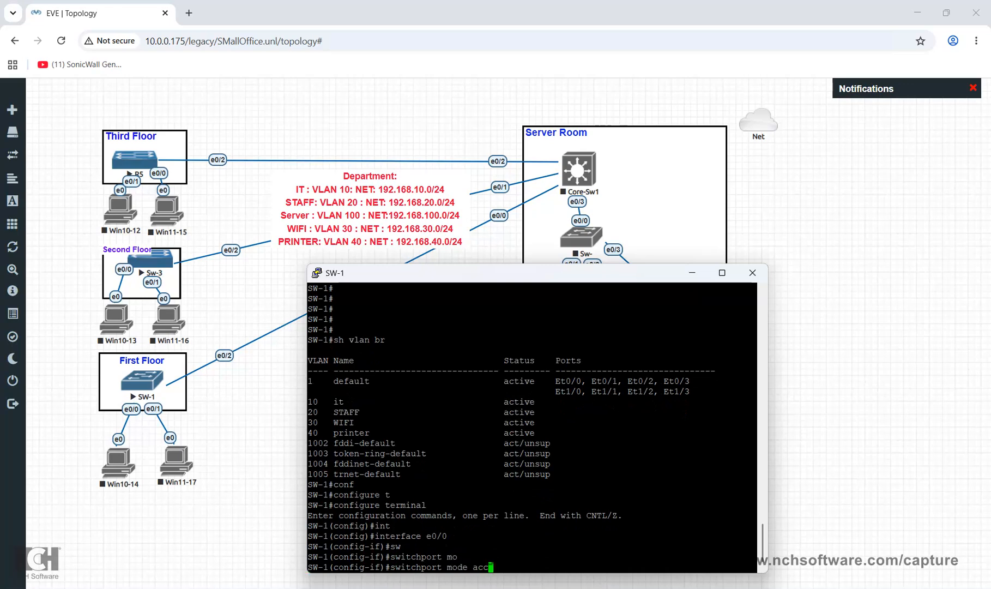
{"action": "key", "text": "Tab"}
{"action": "key", "text": "Return"}
Assign e0/0 to access VLAN 10 and exit the interface
{"action": "type", "text": "sw"}
{"action": "key", "text": "Tab"}
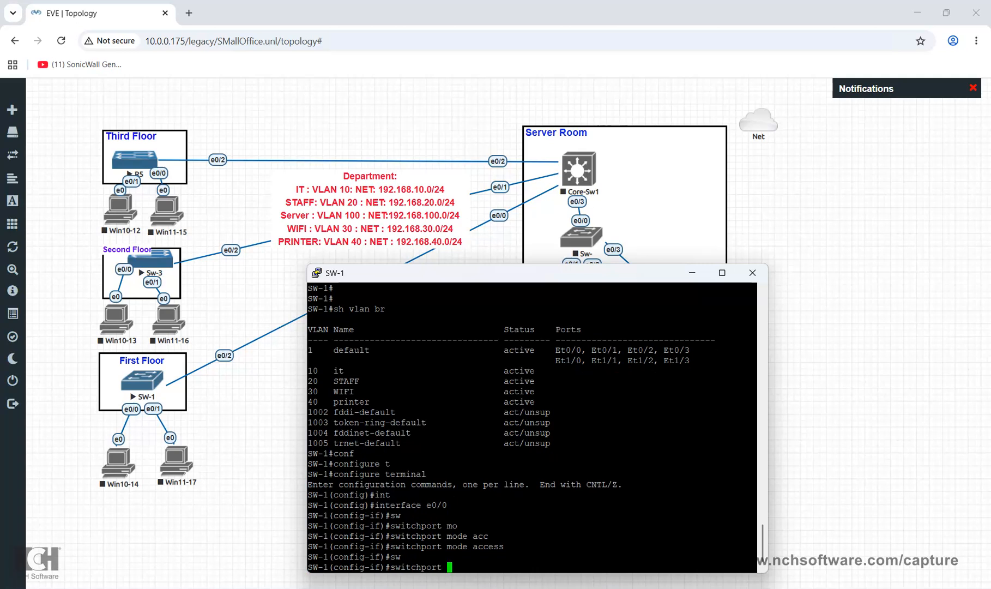
{"action": "type", "text": "acc"}
{"action": "key", "text": "Tab"}
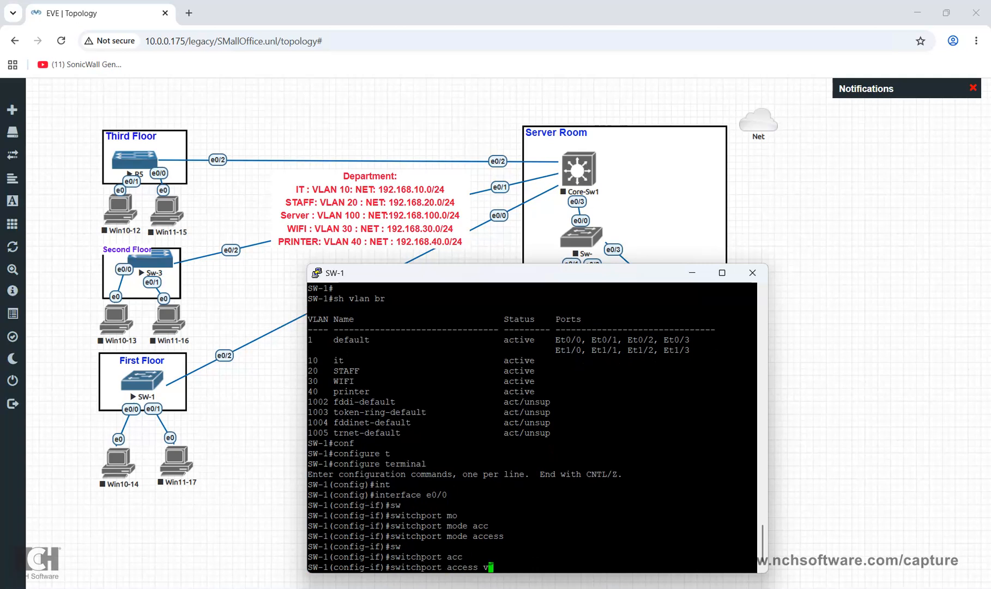
{"action": "type", "text": "vlan 10"}
{"action": "key", "text": "Return"}
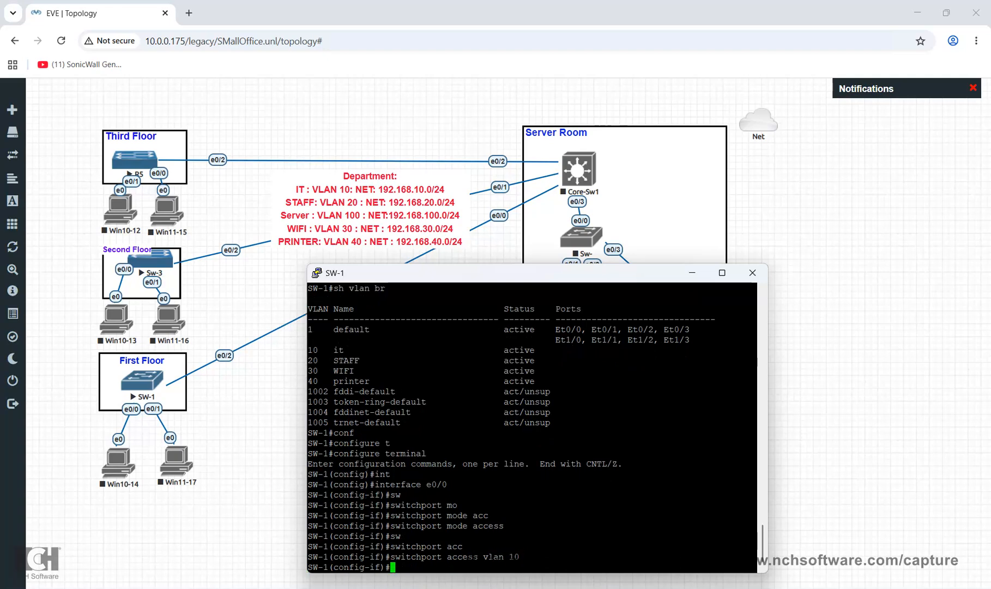
{"action": "type", "text": "exit"}
{"action": "key", "text": "Return"}
Set port e0/1 to switchport mode access
{"action": "type", "text": "int"}
{"action": "key", "text": "Tab"}
{"action": "type", "text": "e0/1"}
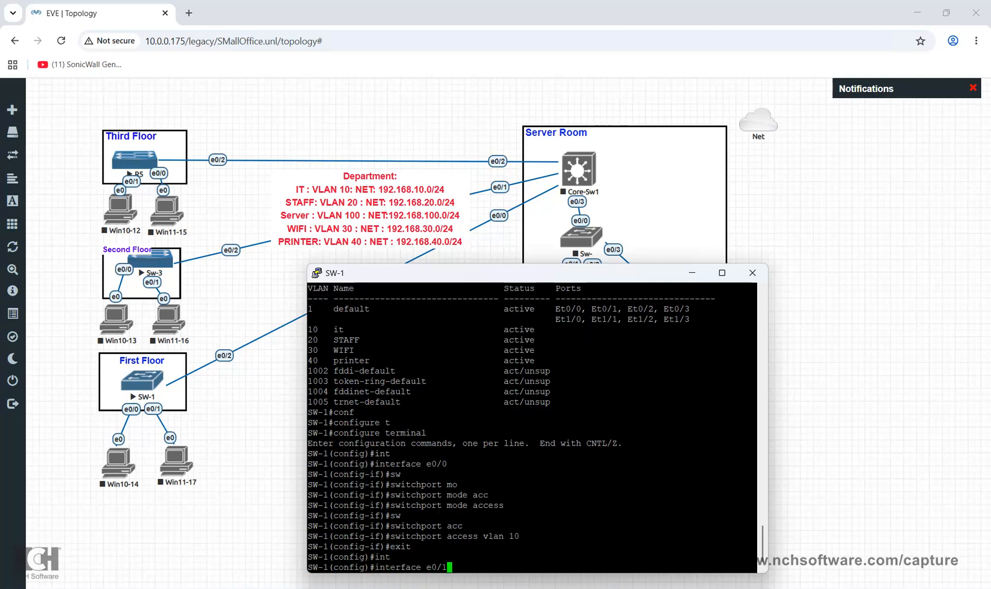
{"action": "key", "text": "Return"}
{"action": "type", "text": "sw"}
{"action": "key", "text": "Tab"}
{"action": "type", "text": "mo"}
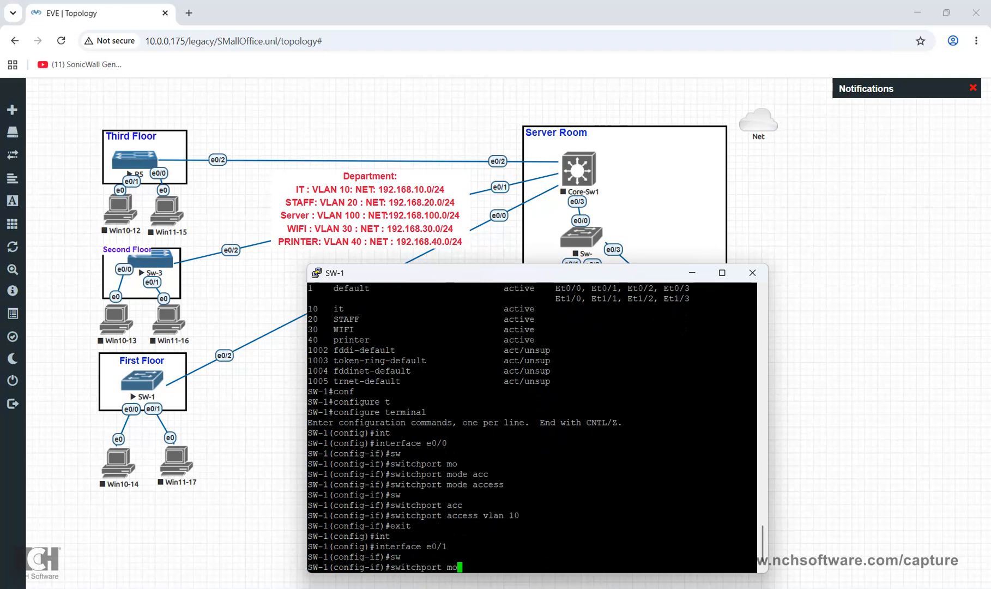
{"action": "key", "text": "Tab"}
{"action": "type", "text": "acc"}
{"action": "key", "text": "Tab"}
{"action": "key", "text": "Return"}
Assign e0/1 to access VLAN 20, exit, and enter 'do sh vlan br'
{"action": "type", "text": "sw"}
{"action": "key", "text": "Tab"}
{"action": "type", "text": "acc"}
{"action": "key", "text": "Tab"}
{"action": "type", "text": "vlan "}
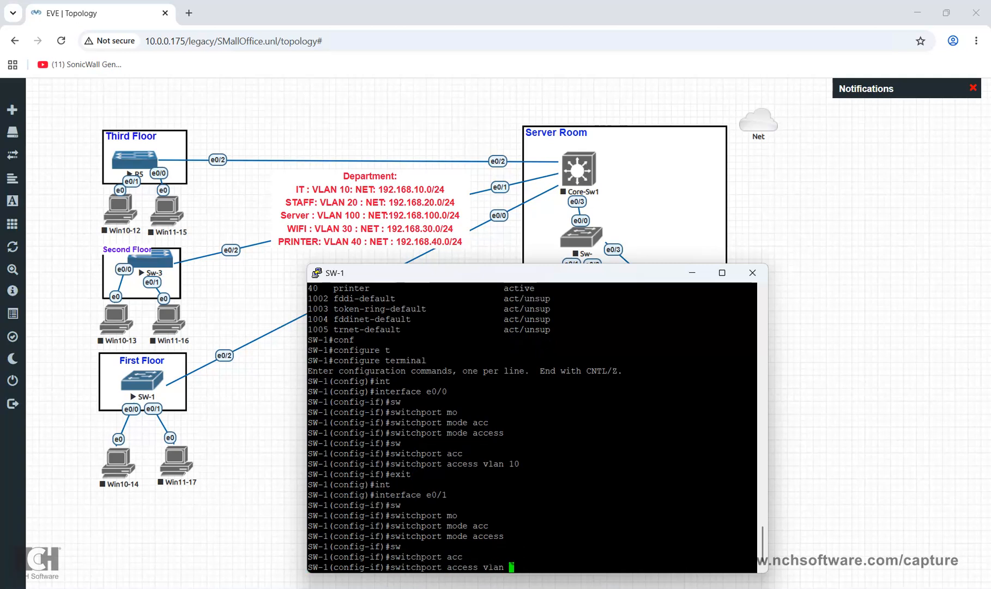
{"action": "type", "text": "20"}
{"action": "key", "text": "Return"}
{"action": "type", "text": "exit"}
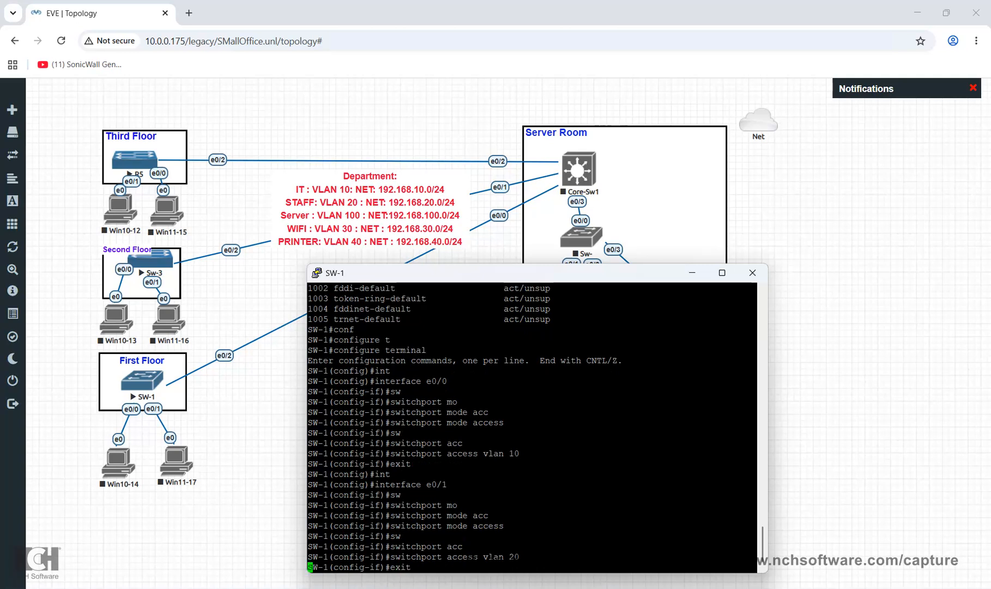
{"action": "key", "text": "Return"}
{"action": "type", "text": "do sh"}
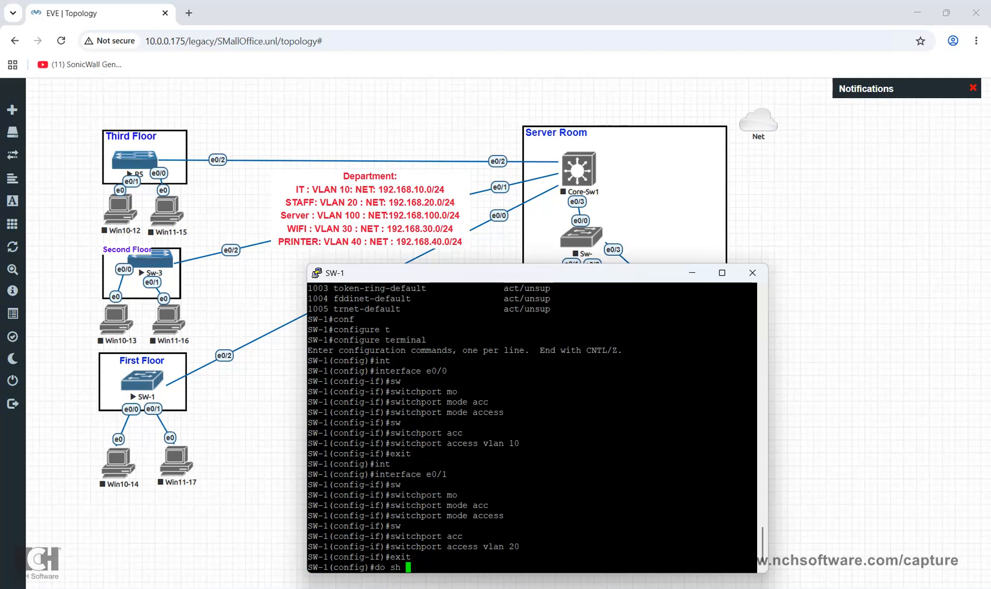
{"action": "type", "text": " vlan br"}
List SW-1's VLANs and review the table confirming Et0/0 in VLAN 10 and Et0/1 in VLAN 20
{"action": "key", "text": "Return"}
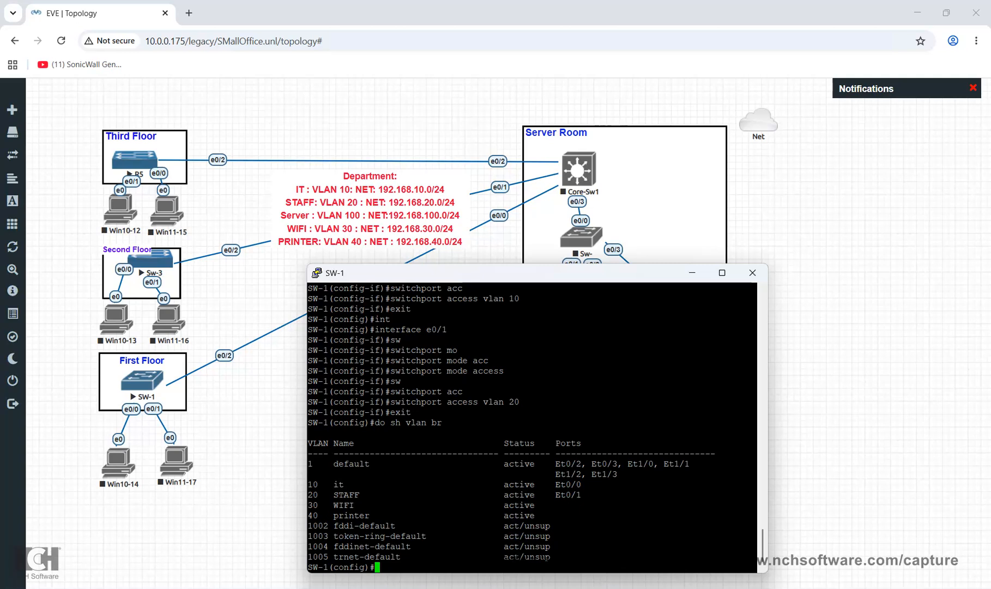
{"action": "left_click_drag", "start_coordinate": [308, 485], "coordinate": [757, 484]}
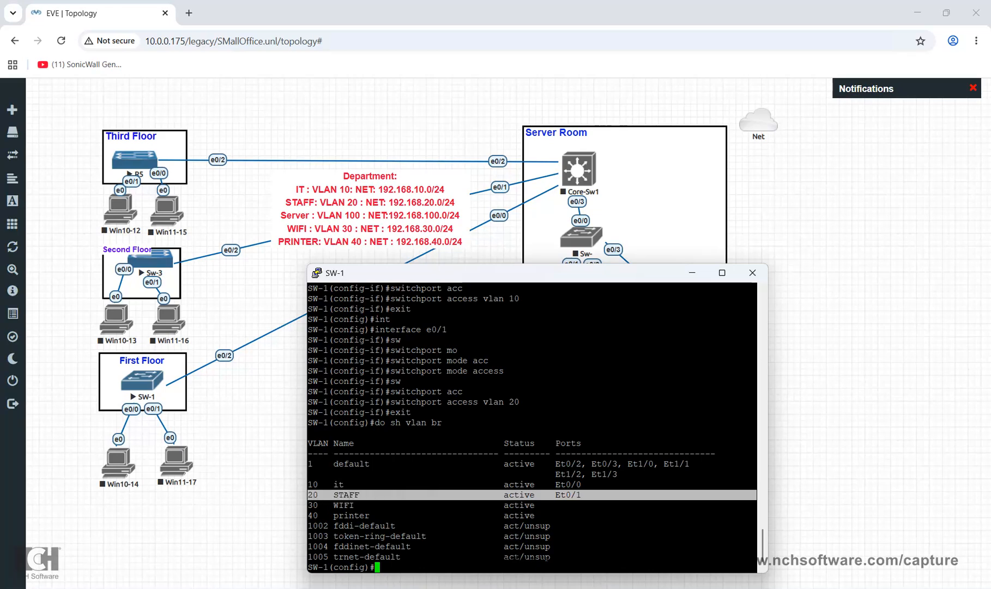
{"action": "left_click_drag", "start_coordinate": [513, 273], "coordinate": [530, 401]}
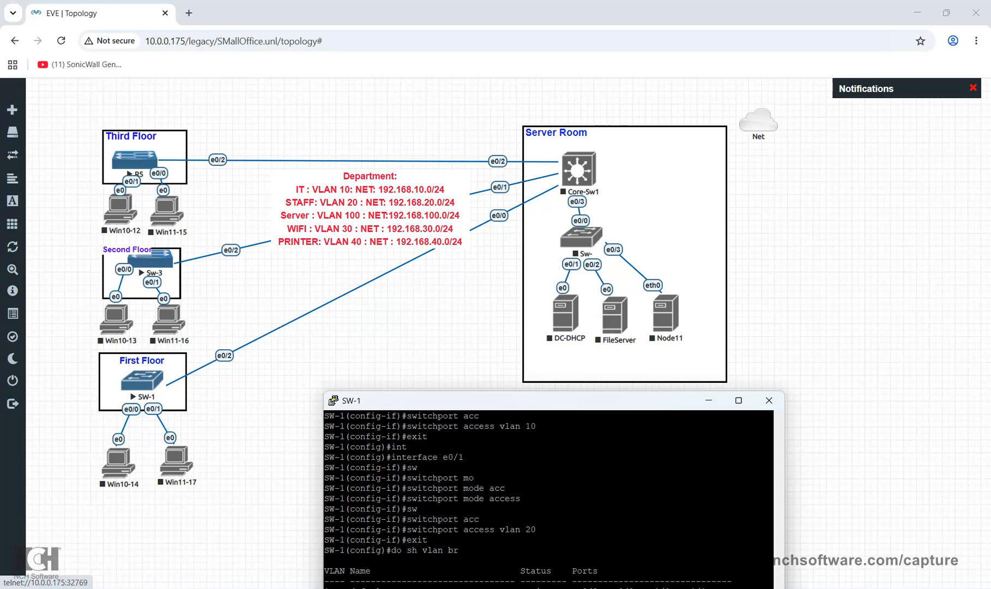
{"action": "left_click_drag", "start_coordinate": [491, 400], "coordinate": [478, 271]}
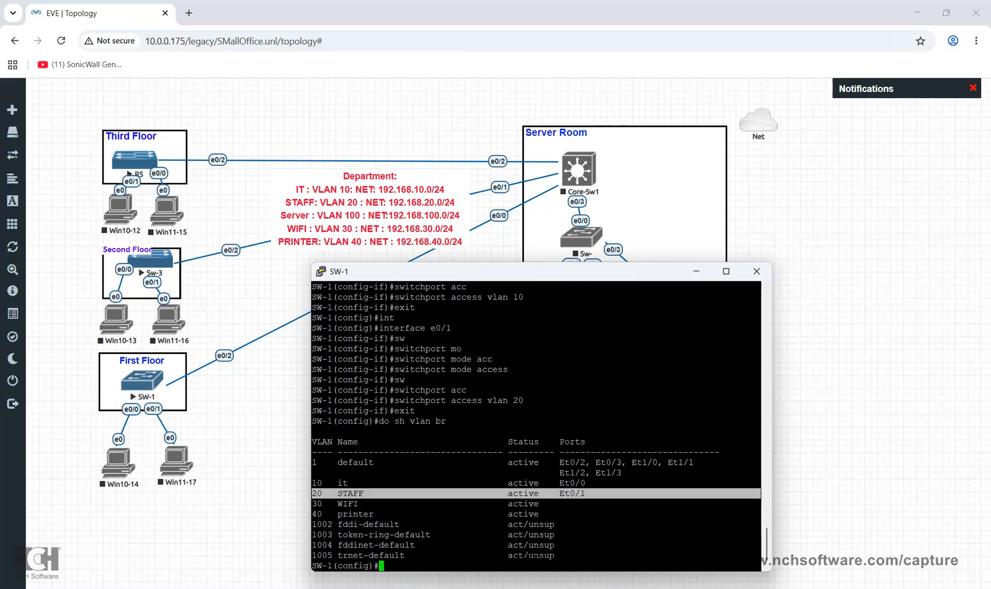
Save SW-1's configuration with 'do wr' and close its console
{"action": "type", "text": "do wr"}
{"action": "key", "text": "Return"}
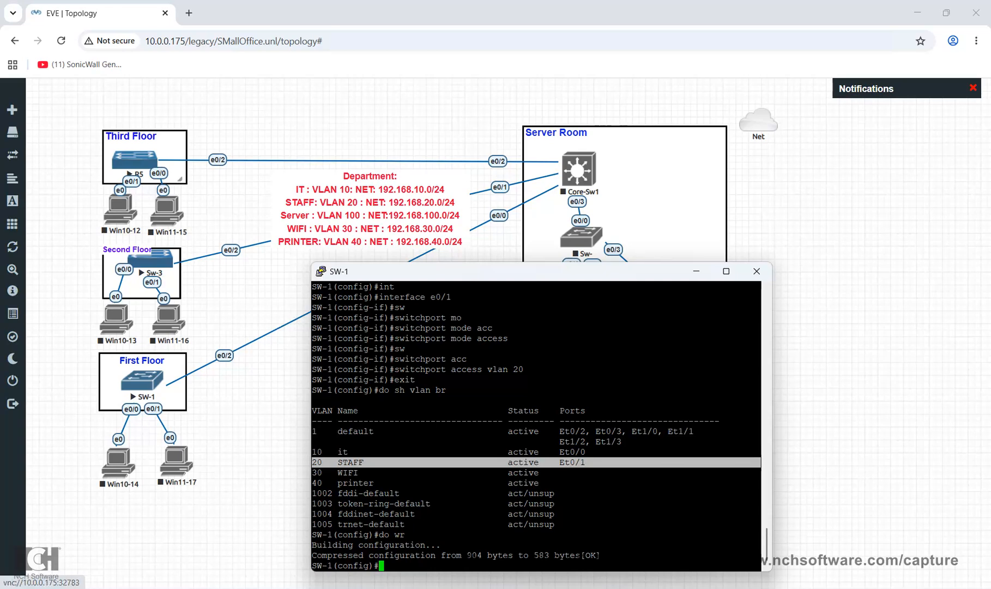
{"action": "left_click", "coordinate": [76, 240]}
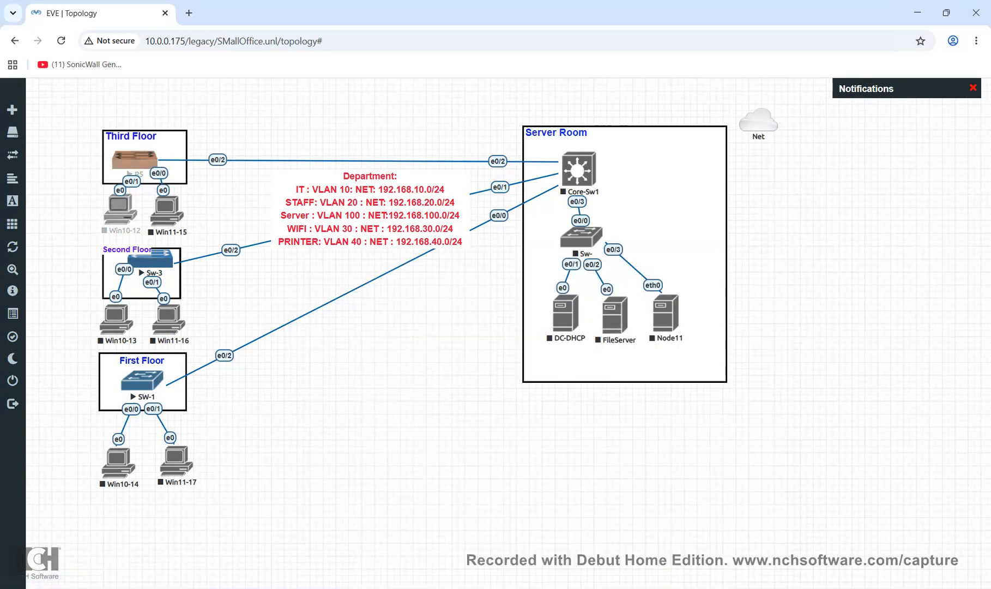
Start a console to router R5, then nudge R5 within Third Floor and dismiss its menu
{"action": "right_click", "coordinate": [142, 163]}
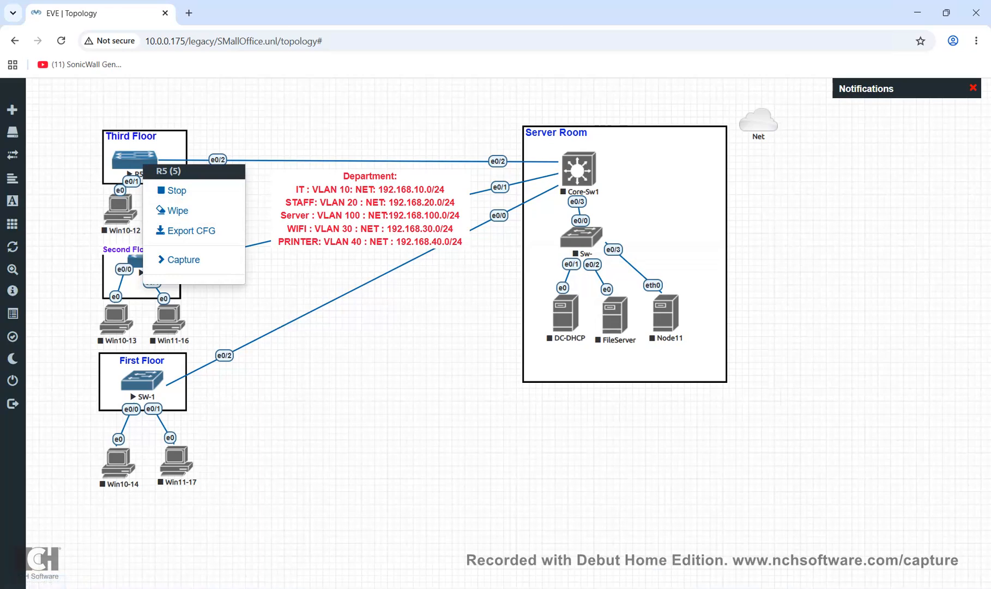
{"action": "left_click", "coordinate": [134, 159]}
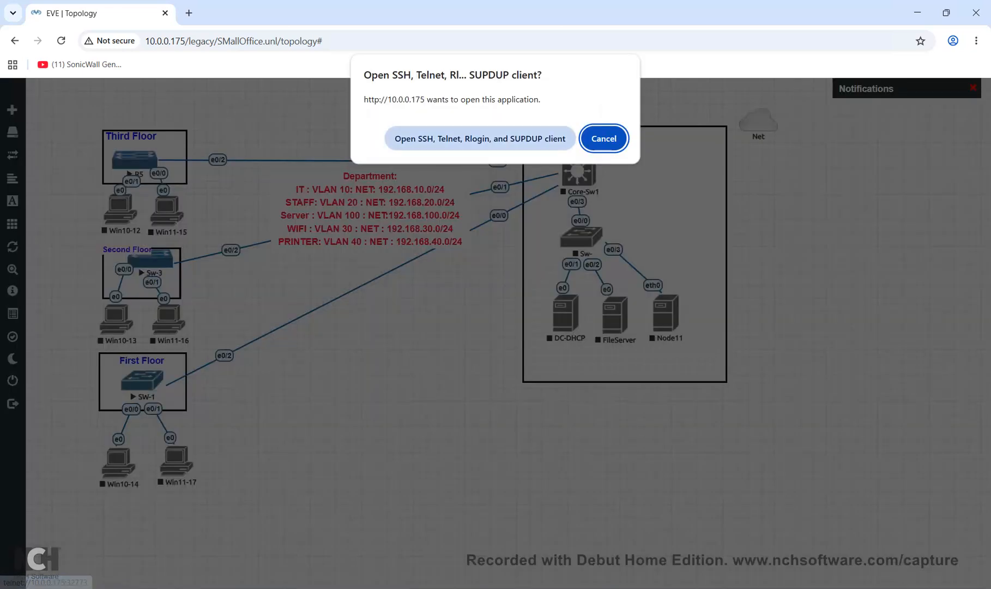
{"action": "left_click", "coordinate": [480, 138]}
{"action": "left_click_drag", "start_coordinate": [135, 160], "coordinate": [139, 152]}
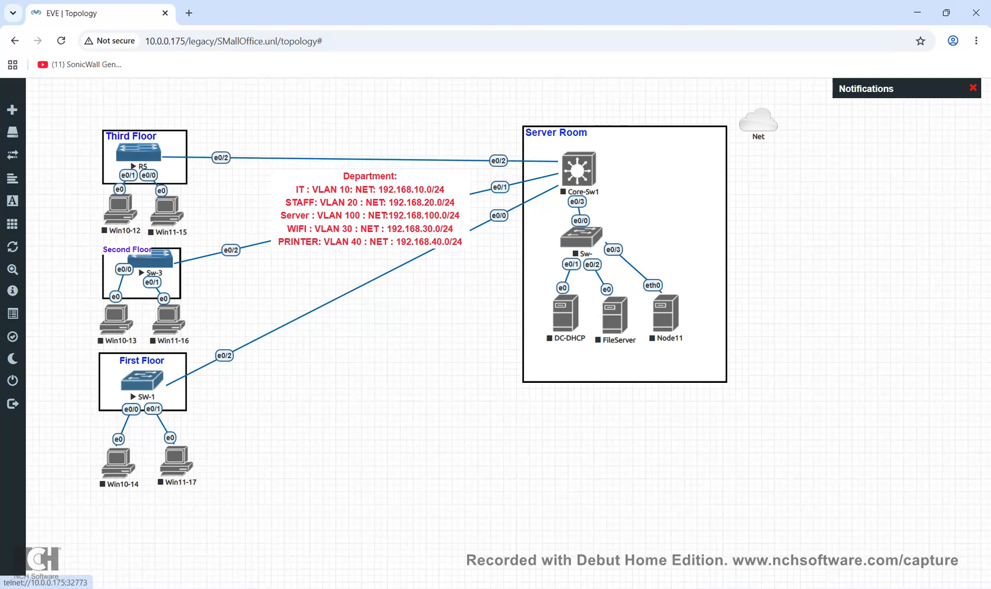
{"action": "right_click", "coordinate": [149, 154]}
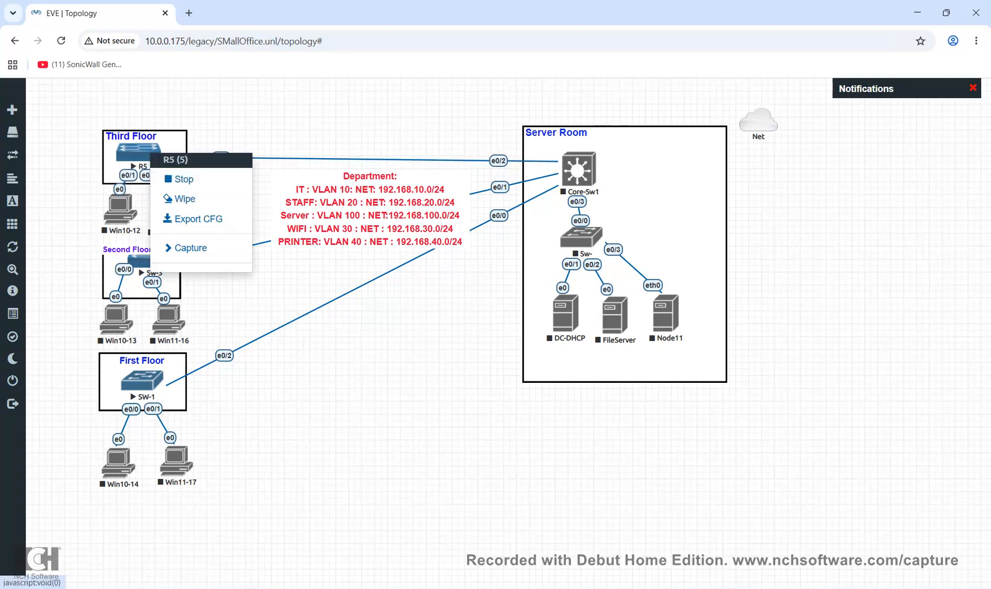
{"action": "key", "text": "Escape"}
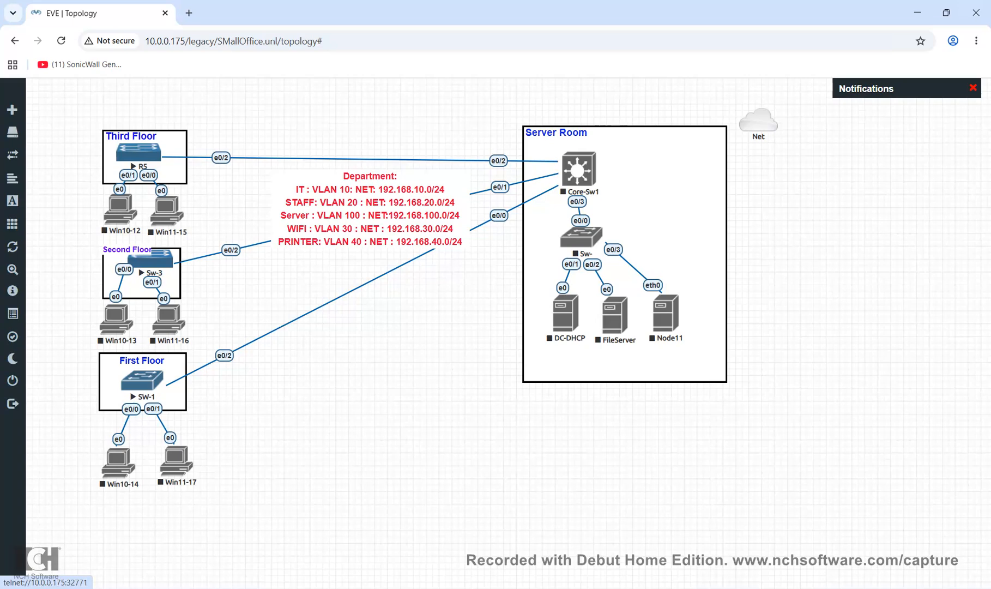
Open the Sw-3 console and enter privileged mode with 'en'
{"action": "left_click", "coordinate": [150, 259]}
{"action": "left_click", "coordinate": [481, 137]}
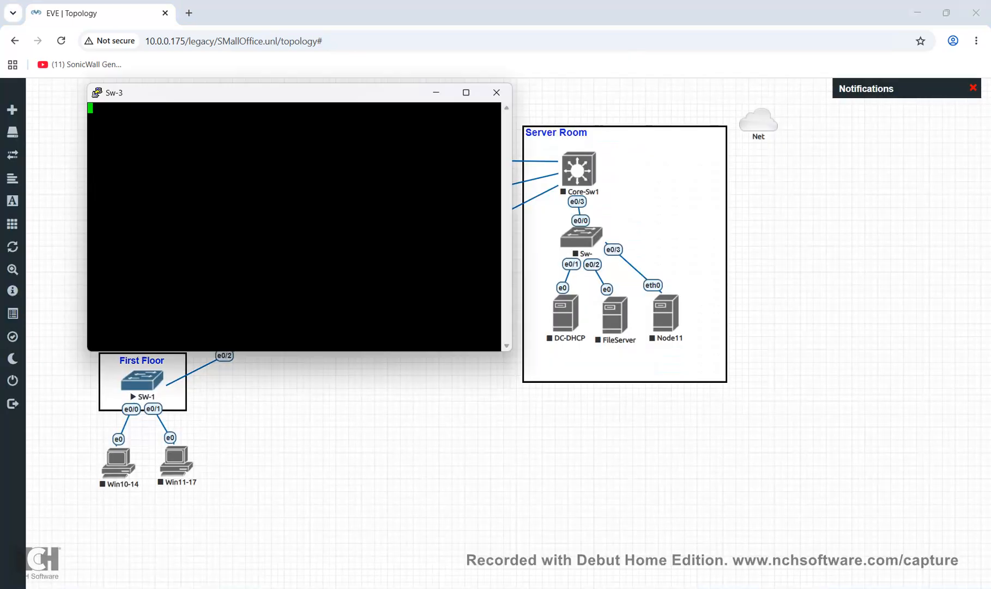
{"action": "left_click_drag", "start_coordinate": [273, 93], "coordinate": [541, 123]}
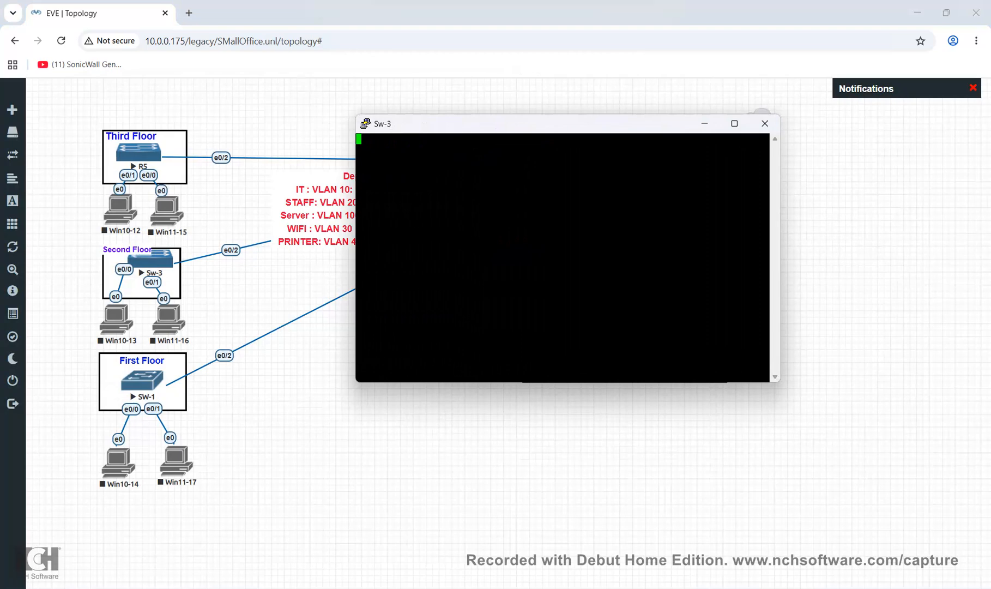
{"action": "key", "text": "Return"}
{"action": "key", "text": "Return"}
{"action": "type", "text": "en"}
{"action": "key", "text": "Return"}
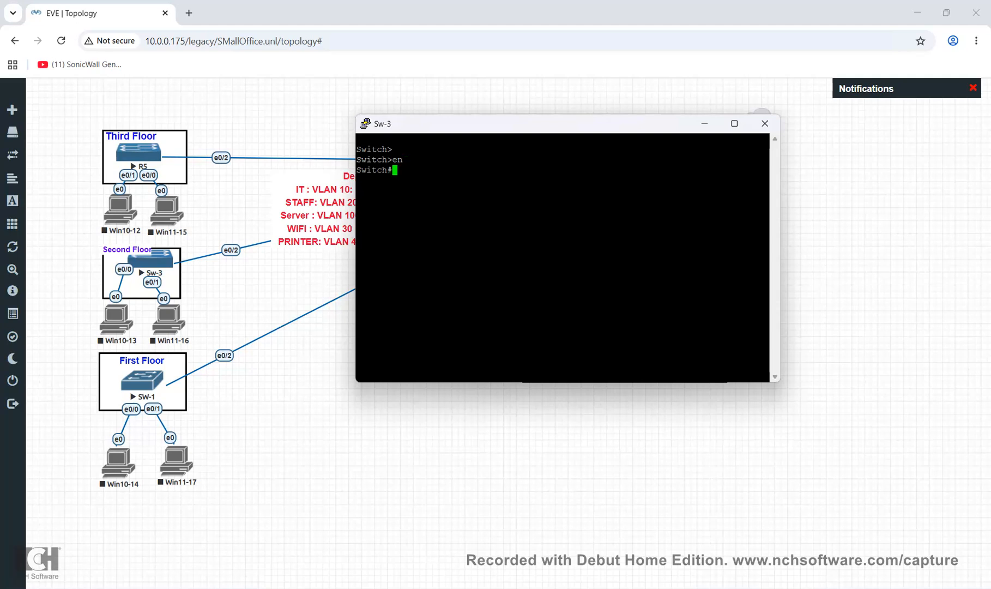
Enter global configuration mode on Sw-3 with 'configure terminal'
{"action": "type", "text": "conf"}
{"action": "key", "text": "Tab"}
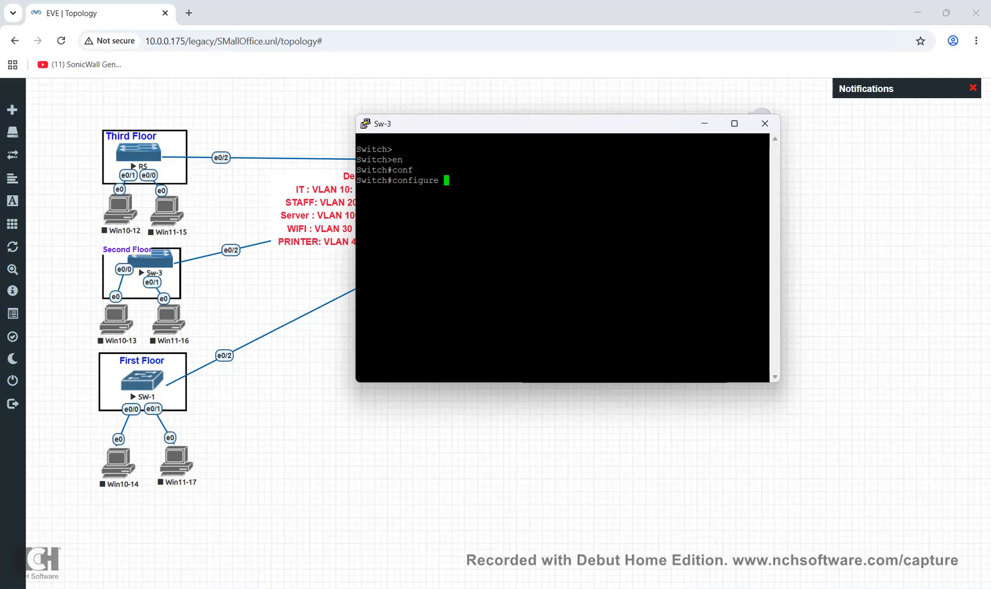
{"action": "type", "text": "t"}
{"action": "key", "text": "Tab"}
{"action": "key", "text": "Return"}
Rename the switch with the hostname command (typed as Sw-2) and begin a vlan command
{"action": "type", "text": "hot"}
{"action": "key", "text": "Tab"}
{"action": "key", "text": "BackSpace"}
{"action": "key", "text": "BackSpace"}
{"action": "key", "text": "BackSpace"}
{"action": "type", "text": "host"}
{"action": "key", "text": "Tab"}
{"action": "type", "text": "Sw-2"}
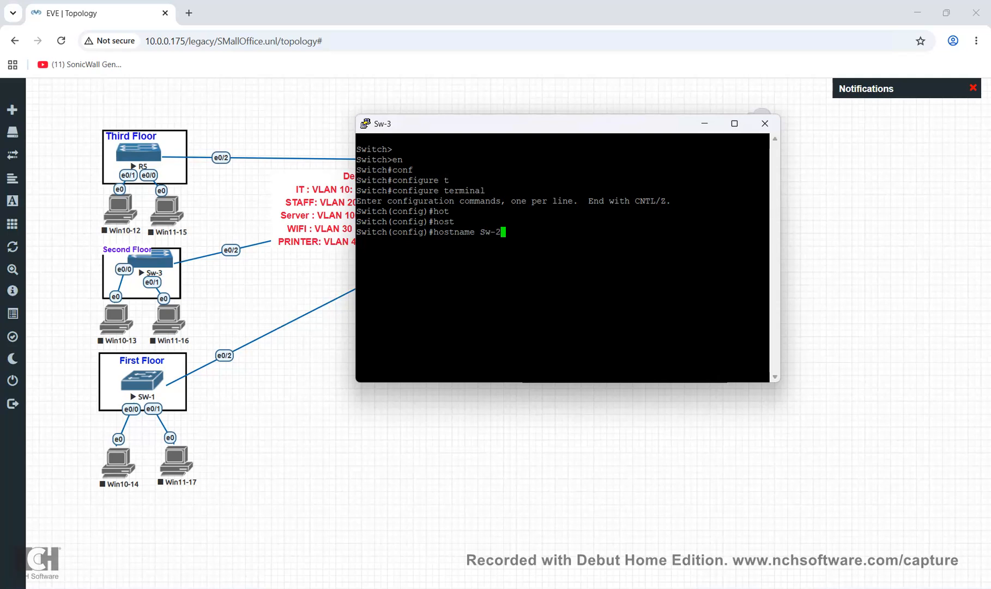
{"action": "key", "text": "Return"}
{"action": "type", "text": "vlan"}
Create VLANs 10, 20, 30 and 100 on Sw-3
{"action": "left_click_drag", "start_coordinate": [524, 124], "coordinate": [511, 240]}
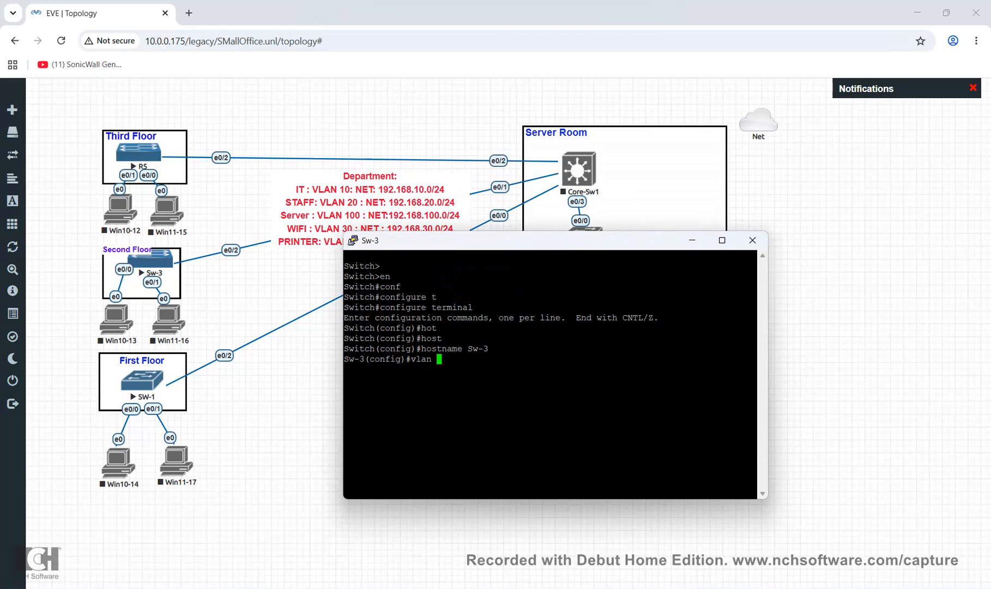
{"action": "type", "text": "10"}
{"action": "key", "text": "Return"}
{"action": "type", "text": "vlan "}
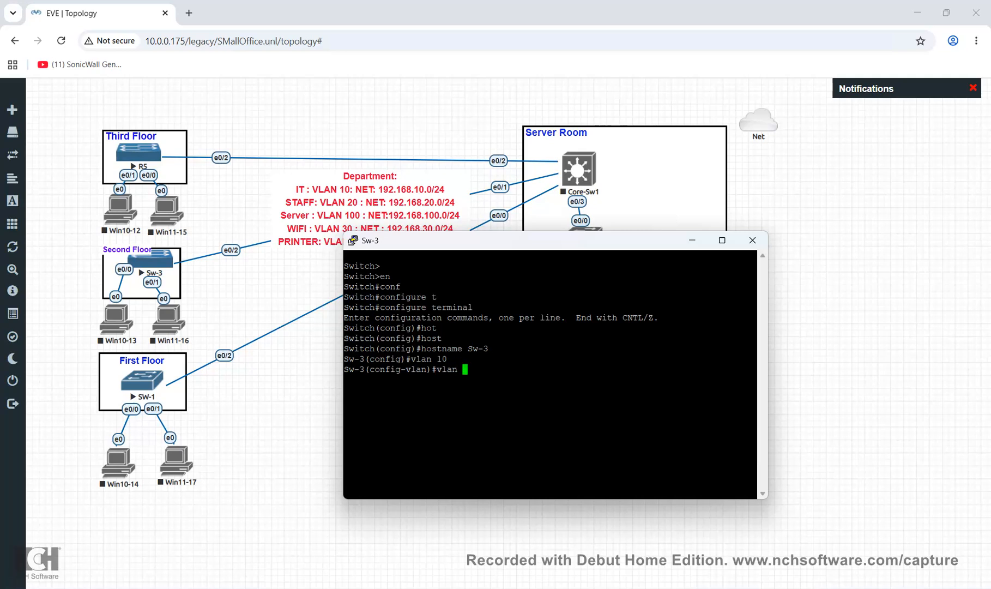
{"action": "type", "text": "20"}
{"action": "key", "text": "Return"}
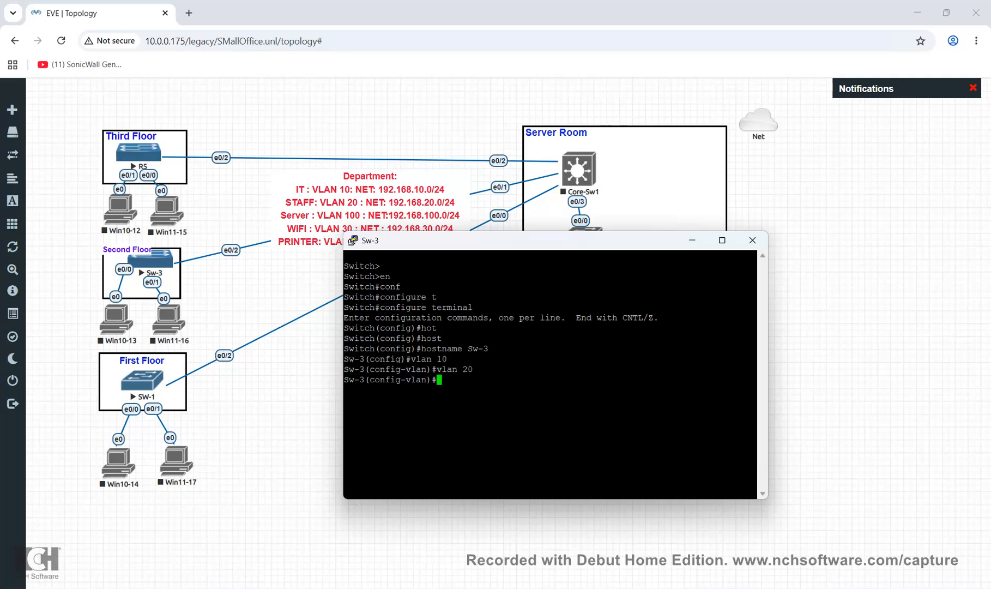
{"action": "type", "text": "vlan"}
{"action": "type", "text": "30"}
{"action": "key", "text": "Return"}
{"action": "type", "text": "vlan 100"}
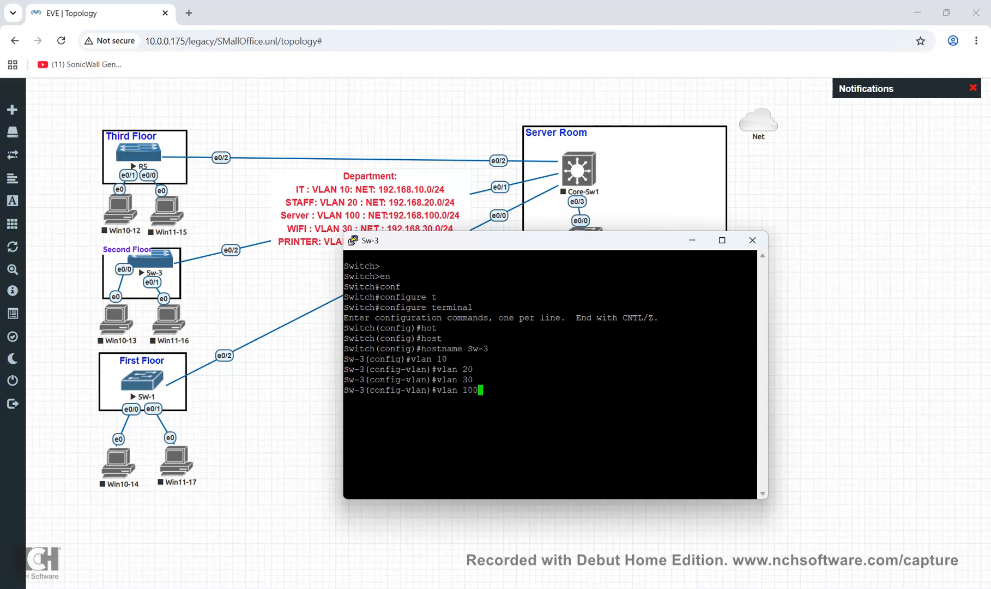
{"action": "key", "text": "Return"}
Exit to the privileged prompt and run 'sh vlan br' to check VLANs 10, 20, 30 and 100
{"action": "left_click_drag", "start_coordinate": [518, 240], "coordinate": [603, 328]}
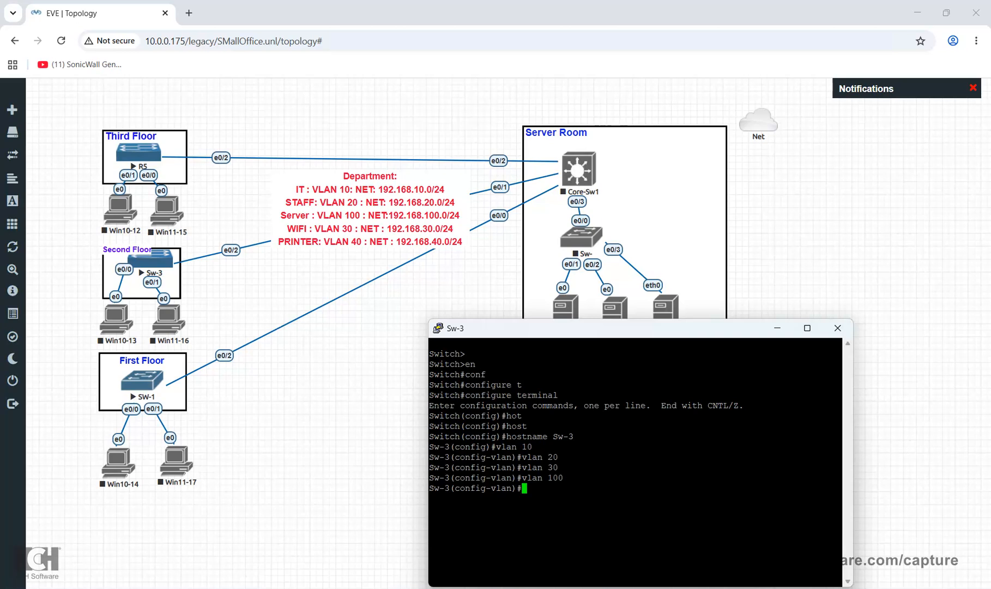
{"action": "left_click_drag", "start_coordinate": [600, 329], "coordinate": [589, 379]}
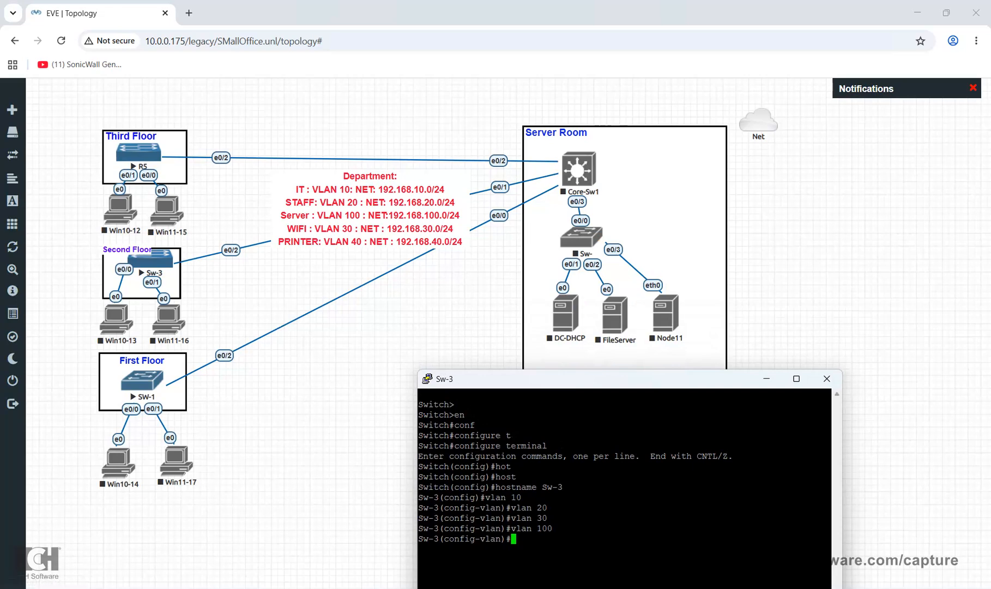
{"action": "left_click_drag", "start_coordinate": [579, 375], "coordinate": [576, 362]}
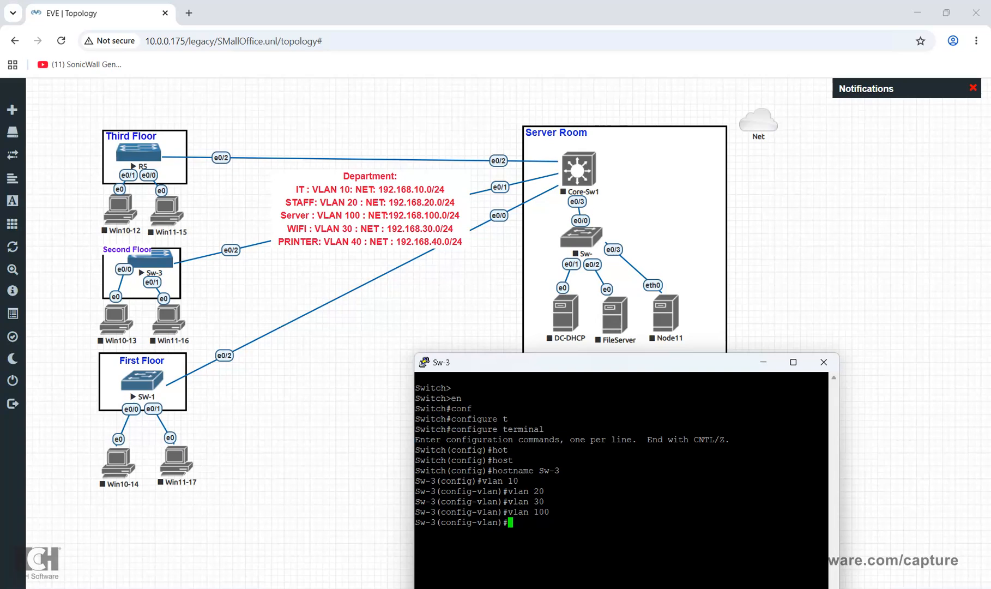
{"action": "left_click_drag", "start_coordinate": [576, 362], "coordinate": [539, 181]}
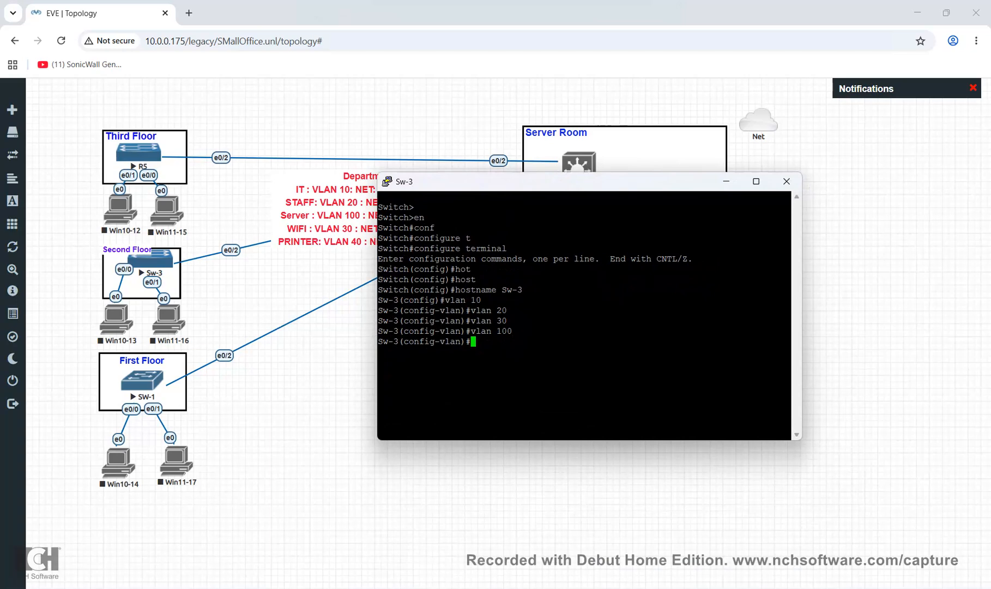
{"action": "left_click_drag", "start_coordinate": [539, 181], "coordinate": [540, 352]}
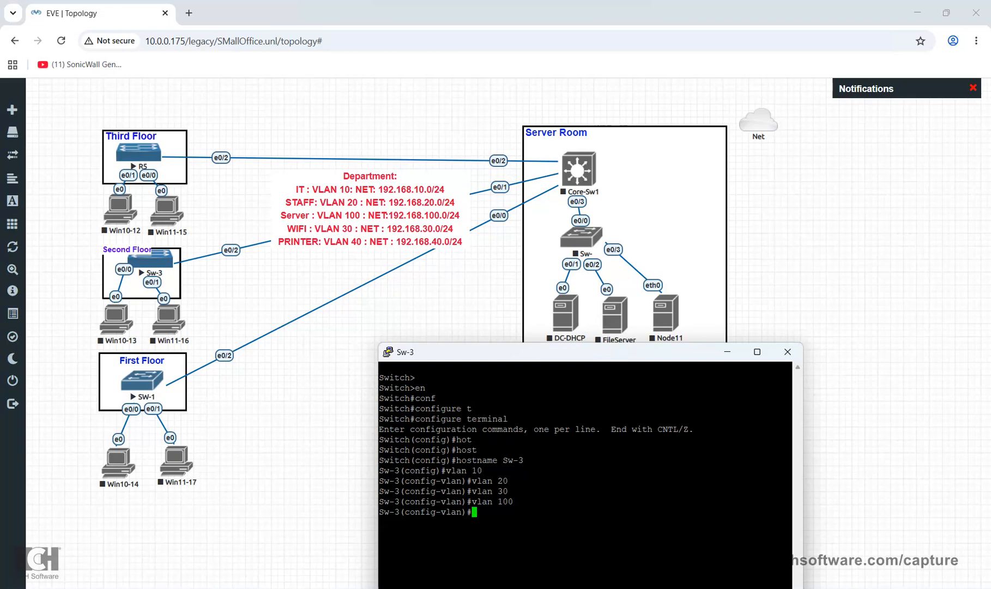
{"action": "left_click_drag", "start_coordinate": [540, 351], "coordinate": [684, 260]}
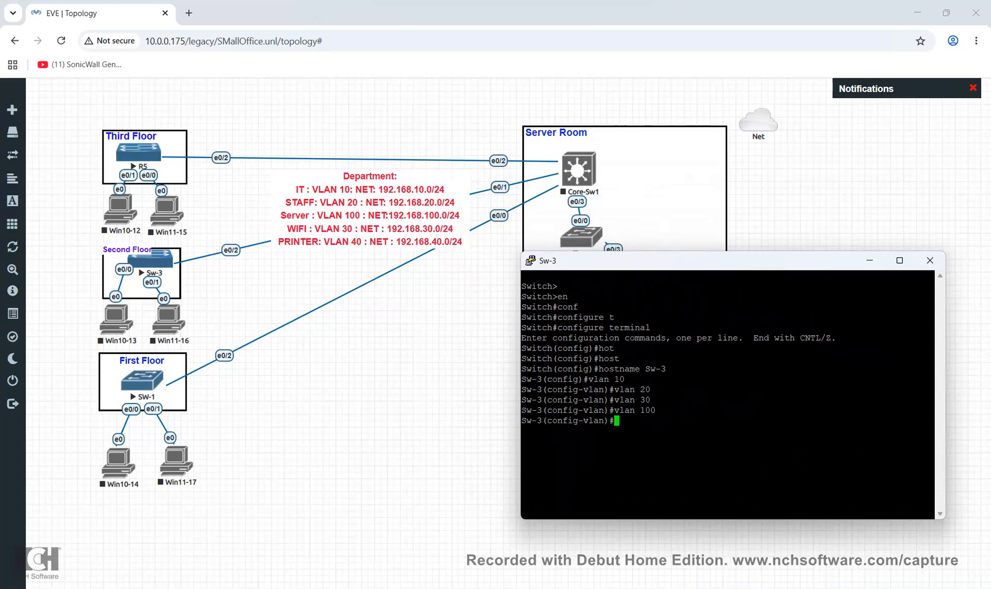
{"action": "type", "text": "exit"}
{"action": "key", "text": "Return"}
{"action": "type", "text": "exit"}
{"action": "key", "text": "Return"}
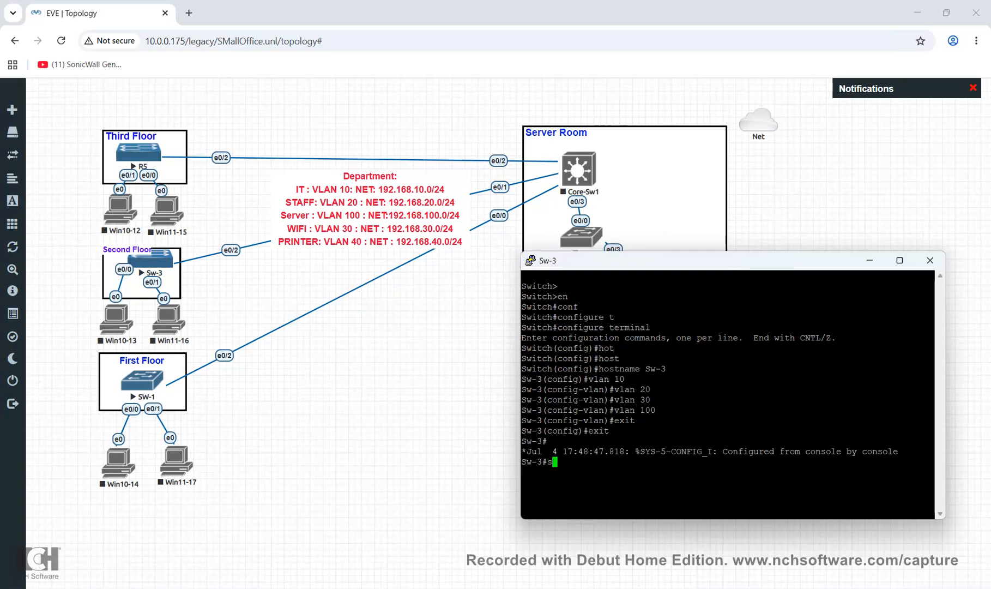
{"action": "type", "text": "sh vlan br"}
{"action": "key", "text": "Return"}
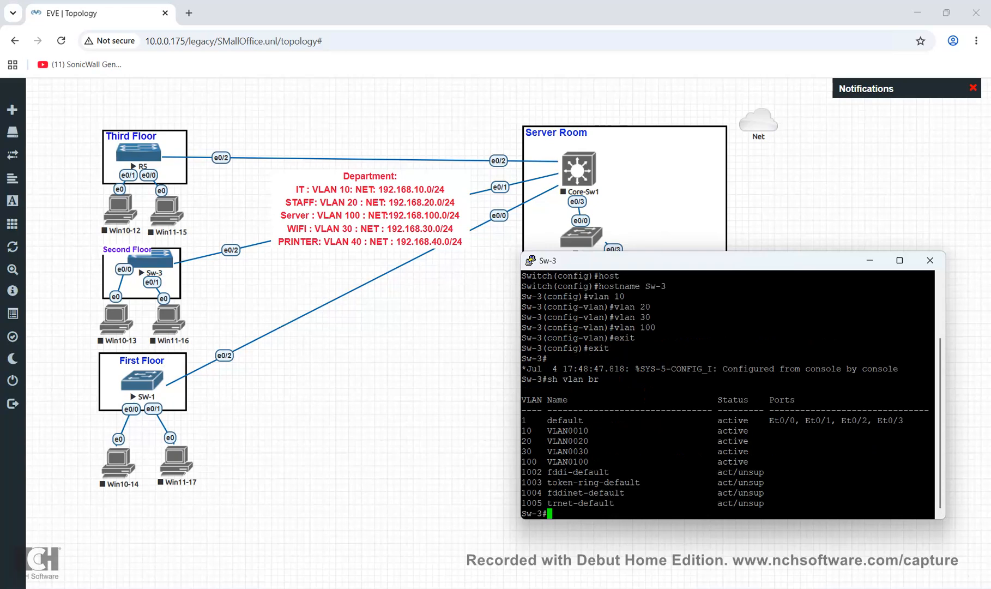
{"action": "left_click_drag", "start_coordinate": [522, 431], "coordinate": [934, 462]}
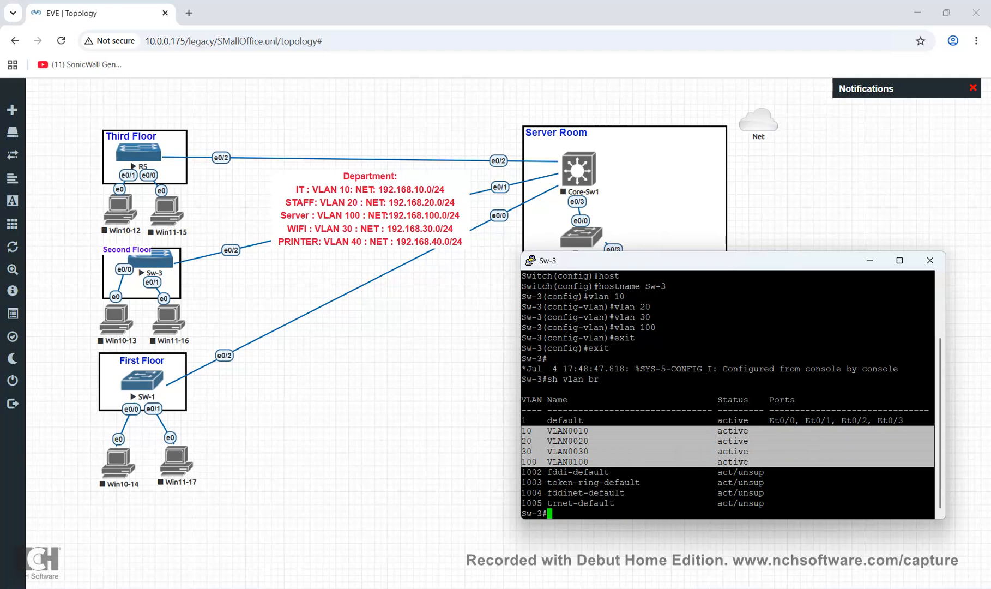
{"action": "left_click", "coordinate": [733, 462]}
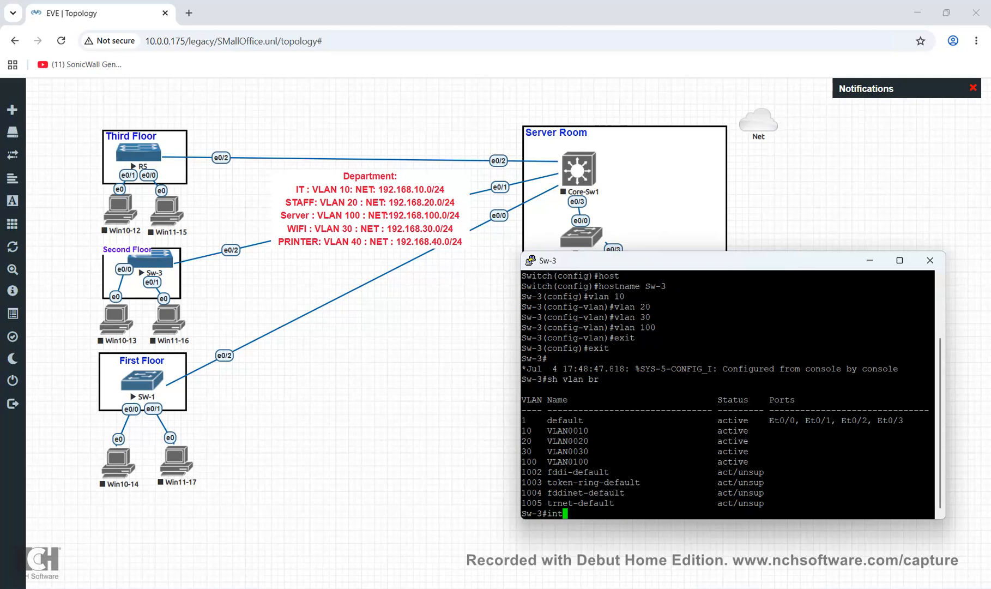
Enter global configuration and select interface e0/0 on Sw-3
{"action": "type", "text": "conf"}
{"action": "key", "text": "Tab"}
{"action": "type", "text": "t"}
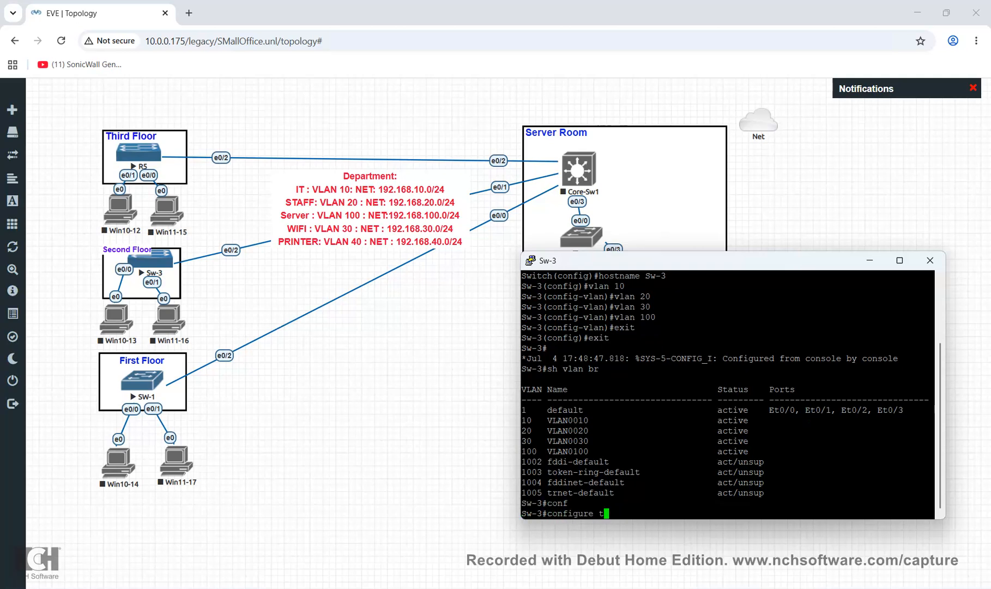
{"action": "key", "text": "Tab"}
{"action": "key", "text": "Return"}
{"action": "type", "text": "int"}
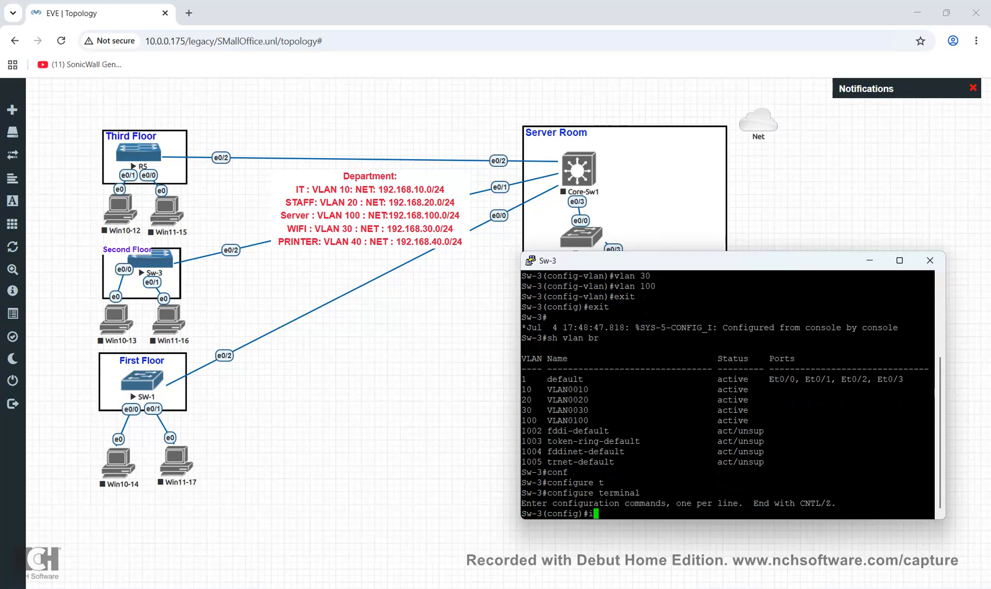
{"action": "key", "text": "Tab"}
{"action": "type", "text": "e0/0"}
{"action": "key", "text": "Return"}
Set e0/0 to switchport mode access
{"action": "type", "text": "sw"}
{"action": "key", "text": "Tab"}
{"action": "type", "text": "mo"}
{"action": "key", "text": "Tab"}
{"action": "type", "text": "acc"}
{"action": "key", "text": "Tab"}
{"action": "type", "text": "sw"}
{"action": "key", "text": "Tab"}
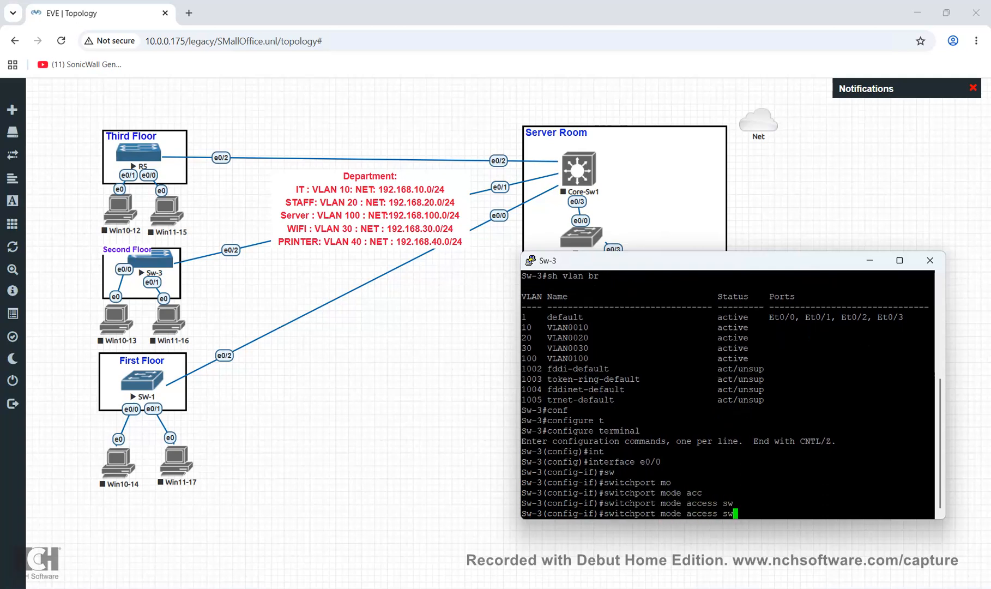
{"action": "key", "text": "BackSpace"}
{"action": "key", "text": "BackSpace"}
{"action": "key", "text": "BackSpace"}
{"action": "key", "text": "Return"}
Assign e0/0 to access VLAN 10 and leave the interface
{"action": "type", "text": "sw"}
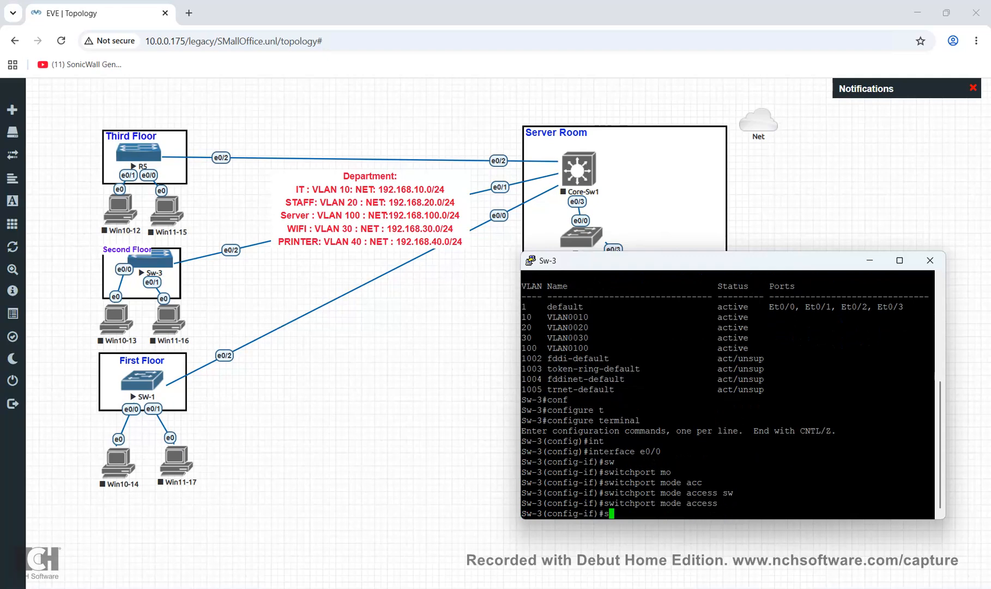
{"action": "key", "text": "Tab"}
{"action": "type", "text": "acc"}
{"action": "key", "text": "Tab"}
{"action": "type", "text": "vlan "}
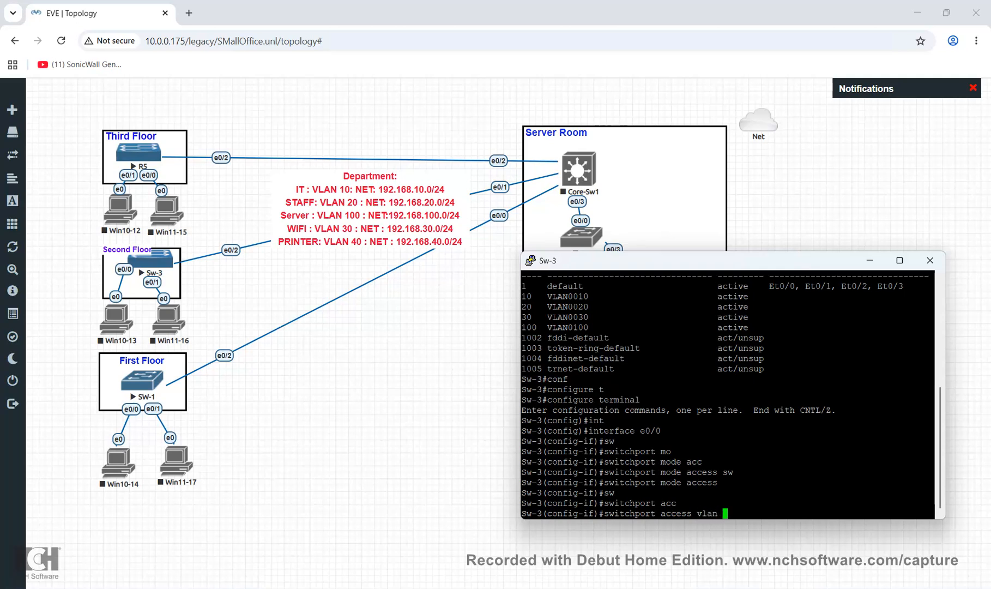
{"action": "type", "text": "10"}
{"action": "key", "text": "Return"}
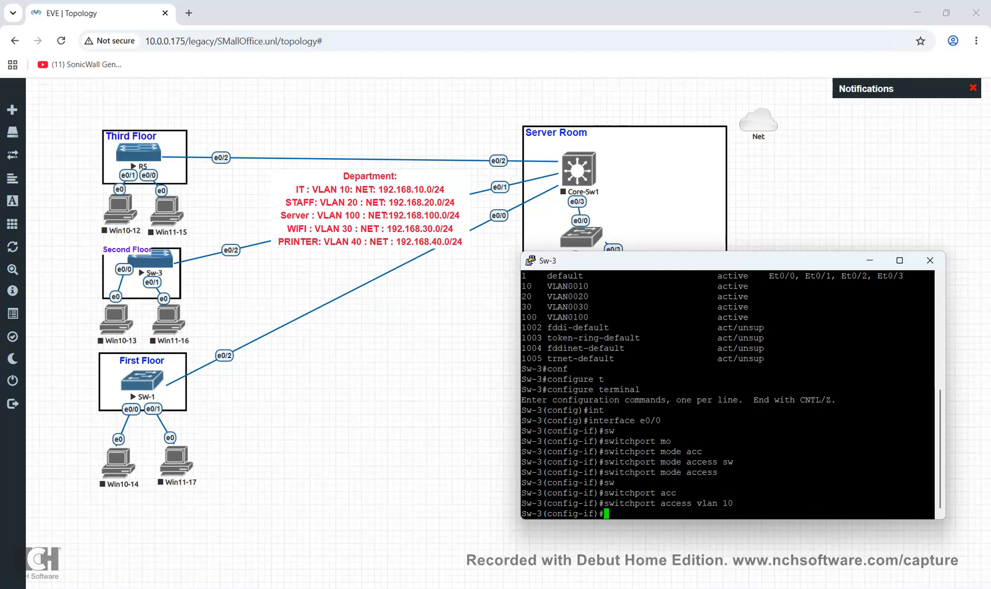
{"action": "type", "text": "exit"}
{"action": "key", "text": "Return"}
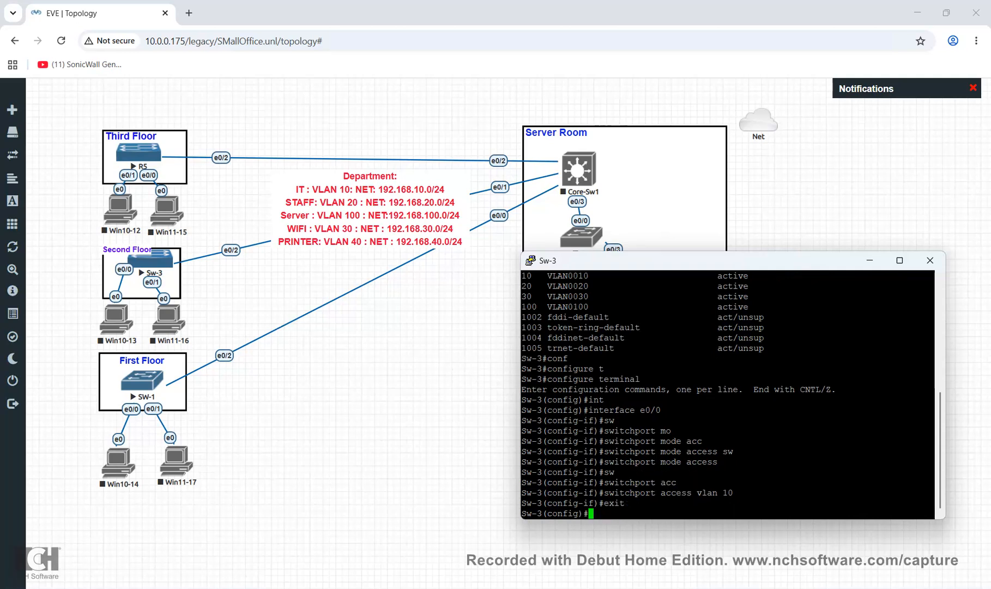
Select interface e0/1 and set it to switchport mode access
{"action": "type", "text": "int"}
{"action": "key", "text": "Tab"}
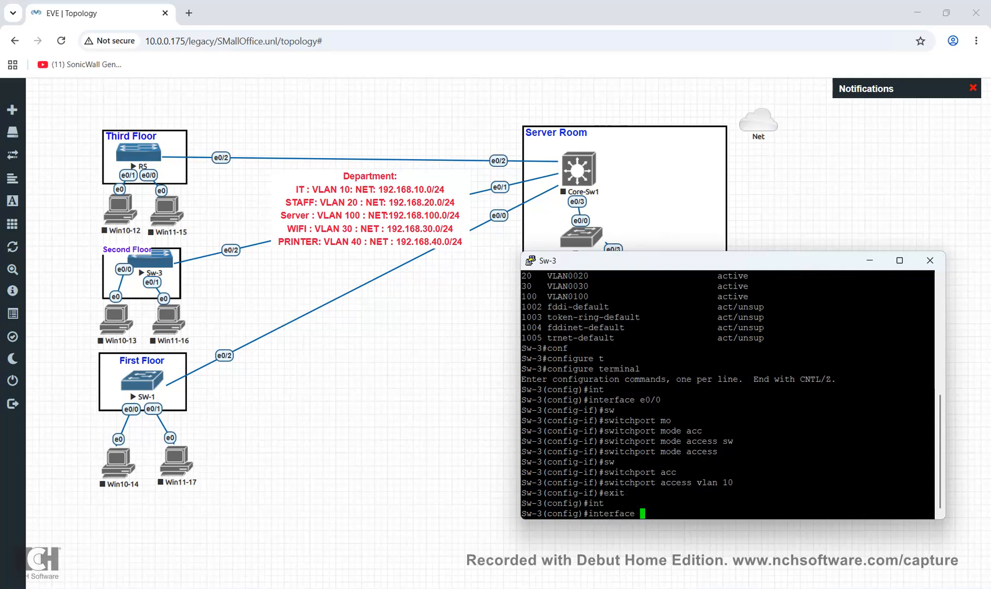
{"action": "type", "text": "e0/1"}
{"action": "key", "text": "Return"}
{"action": "type", "text": "s"}
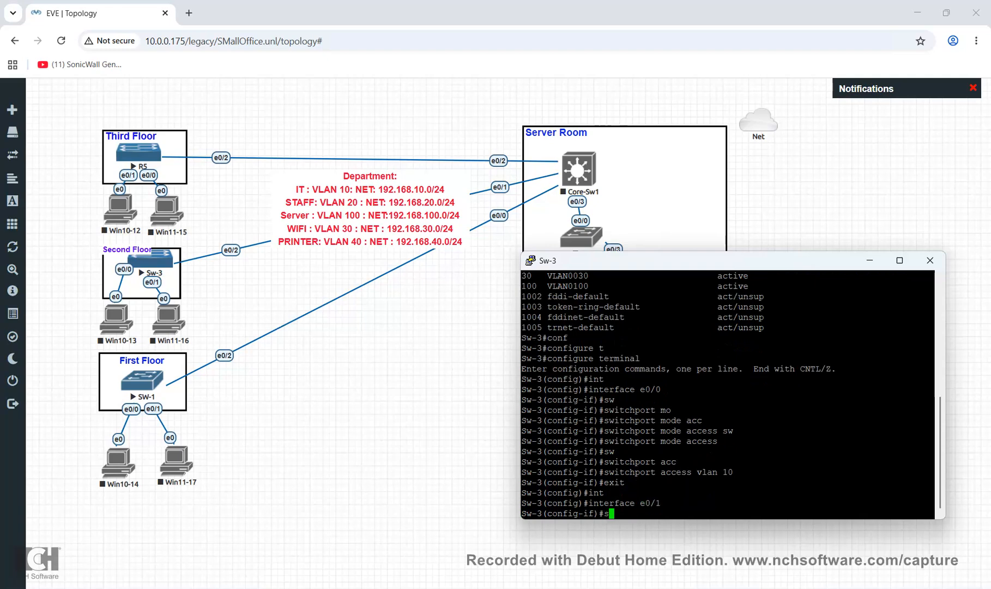
{"action": "type", "text": "w"}
{"action": "key", "text": "Tab"}
{"action": "type", "text": "acc"}
{"action": "key", "text": "Tab"}
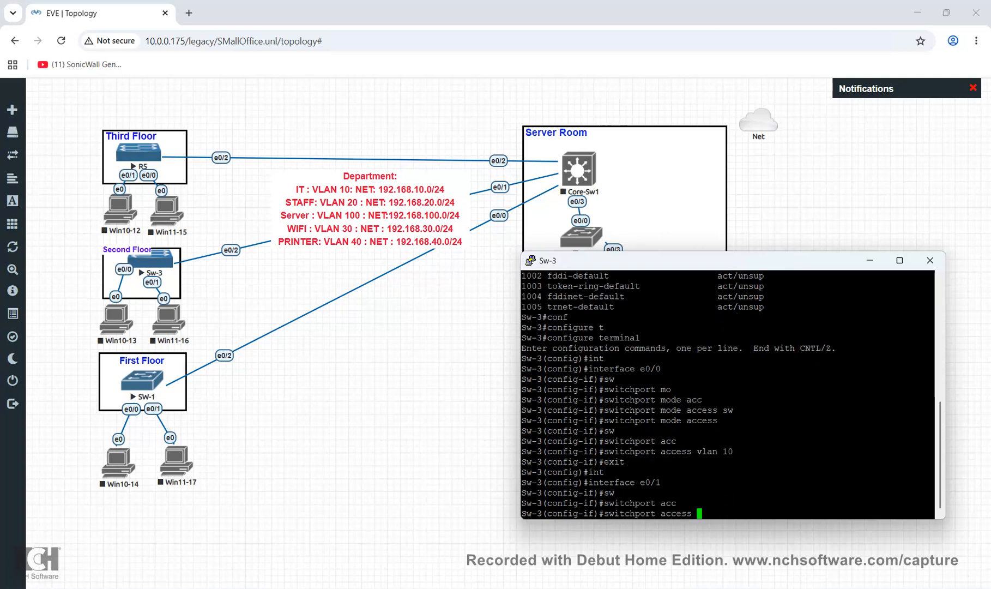
{"action": "key", "text": "BackSpace"}
{"action": "key", "text": "BackSpace"}
{"action": "key", "text": "BackSpace"}
{"action": "key", "text": "BackSpace"}
{"action": "key", "text": "BackSpace"}
{"action": "key", "text": "BackSpace"}
{"action": "key", "text": "BackSpace"}
{"action": "type", "text": "mod"}
{"action": "key", "text": "Tab"}
{"action": "type", "text": "acc"}
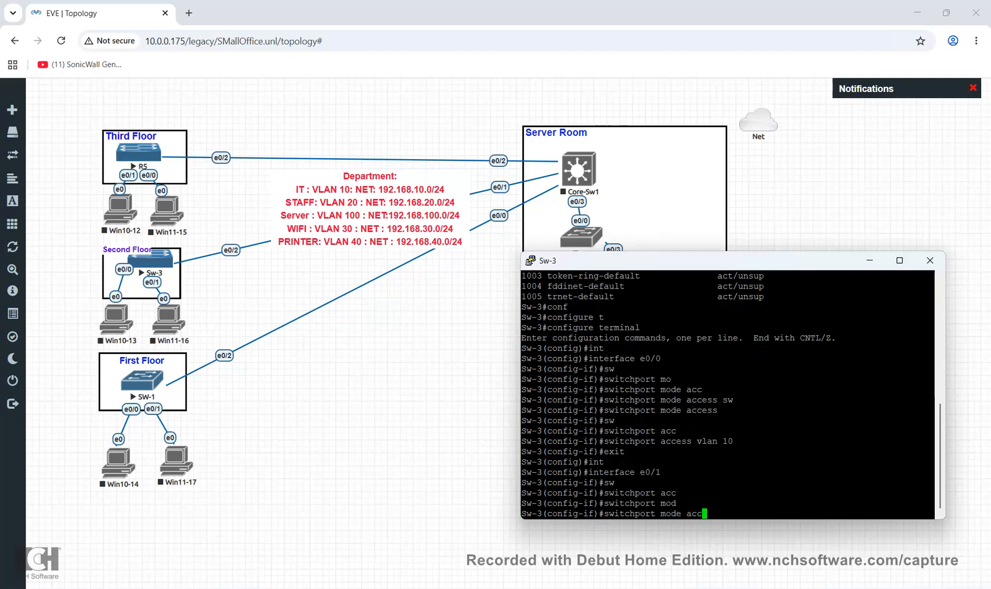
{"action": "key", "text": "Tab"}
{"action": "key", "text": "Return"}
Assign e0/1 to access VLAN 20 and leave the interface
{"action": "type", "text": "switchport a"}
{"action": "key", "text": "Tab"}
{"action": "type", "text": "acc"}
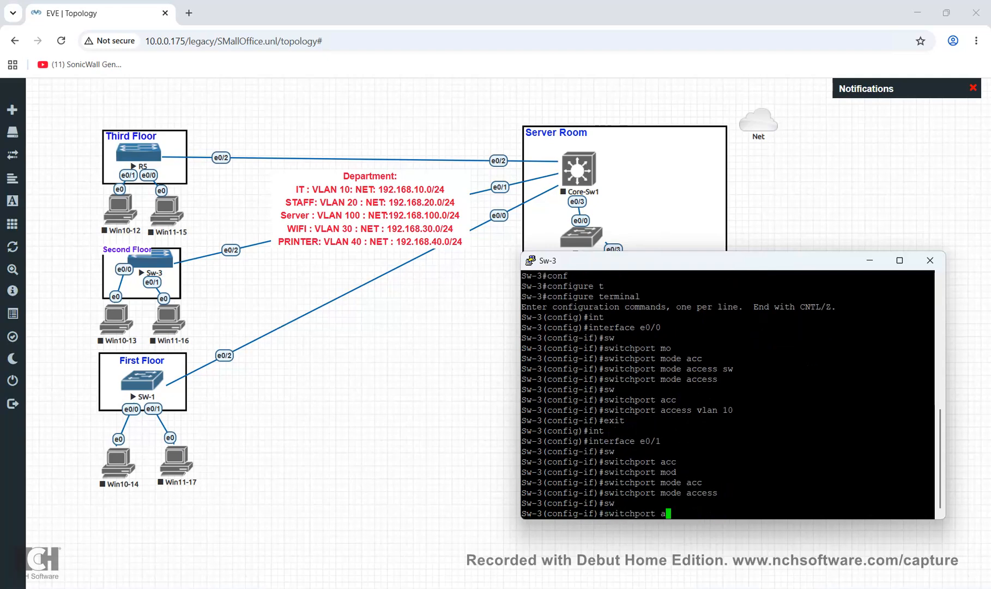
{"action": "key", "text": "Tab"}
{"action": "type", "text": "vlan "}
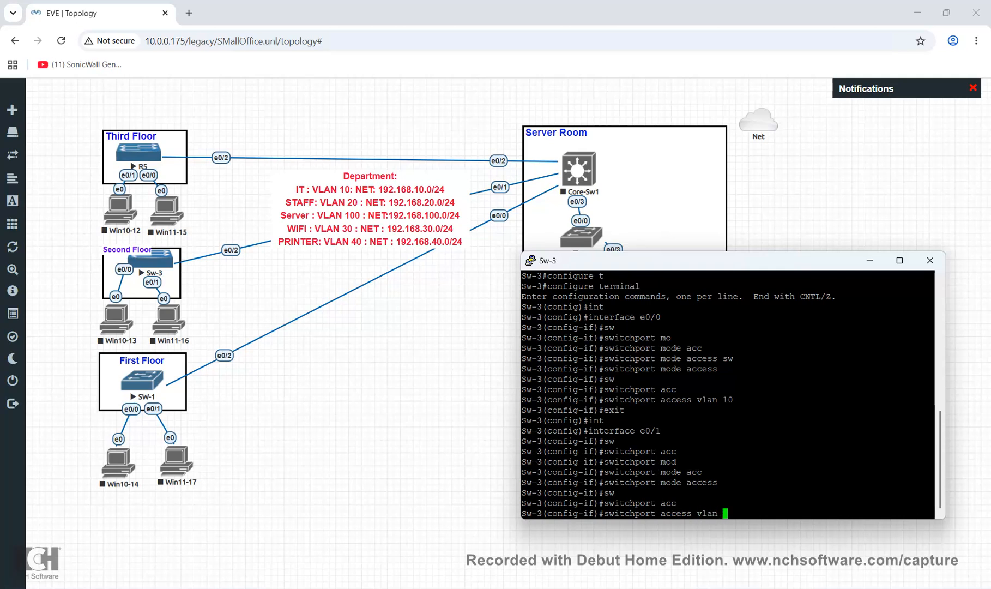
{"action": "type", "text": "20"}
{"action": "key", "text": "Return"}
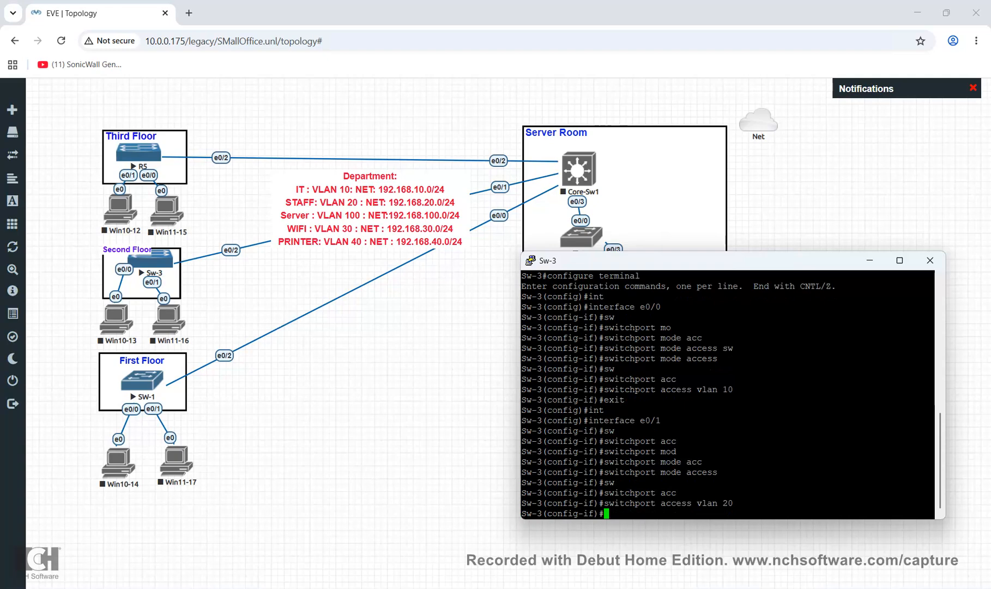
{"action": "type", "text": "exit"}
{"action": "key", "text": "Return"}
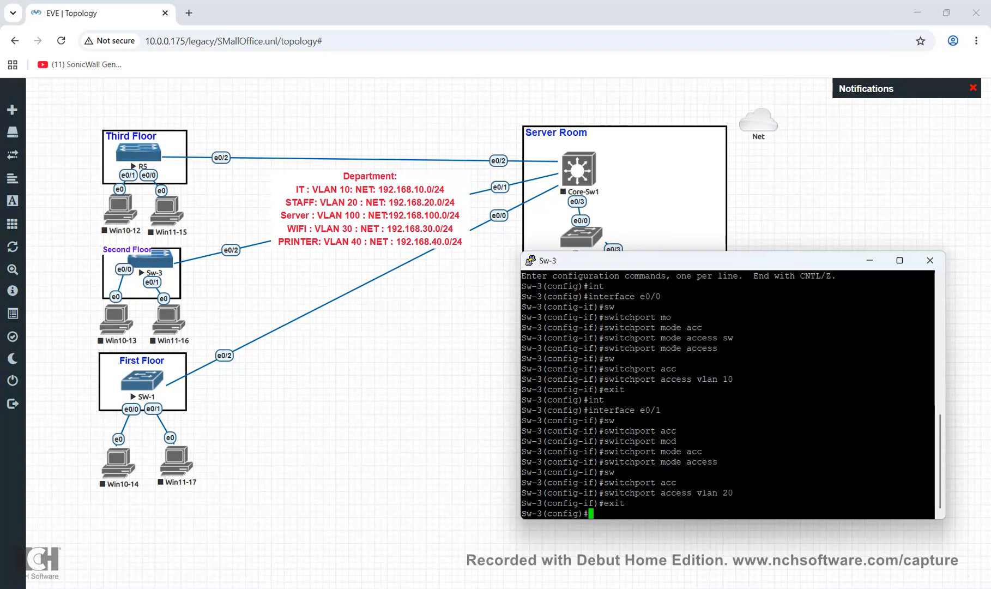
Display the VLAN brief from config mode with 'do sh run vlan br', running it twice
{"action": "type", "text": "do shr"}
{"action": "key", "text": "BackSpace"}
{"action": "type", "text": "run vlan br"}
{"action": "key", "text": "Return"}
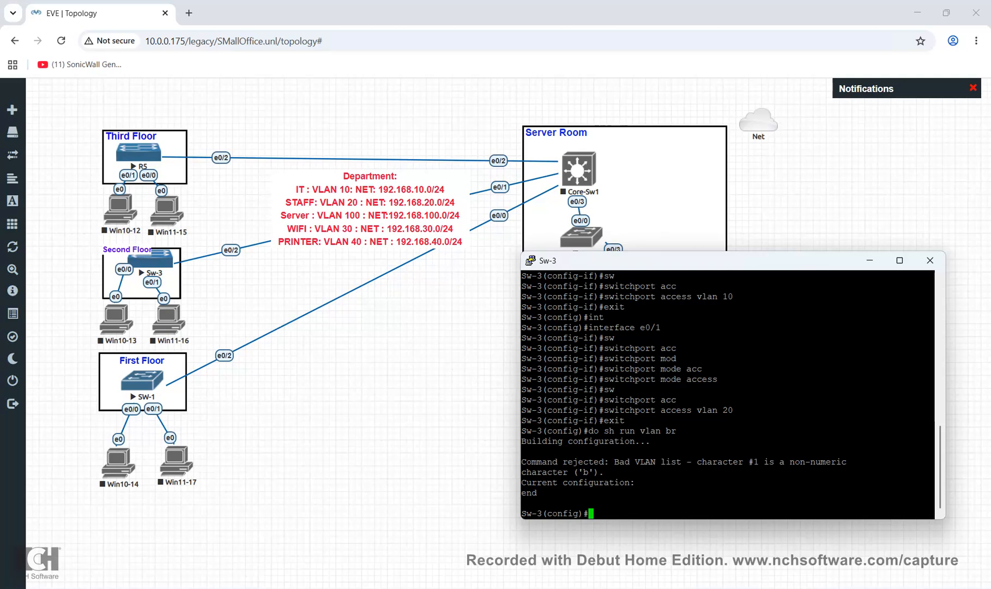
{"action": "key", "text": "Up"}
{"action": "key", "text": "Return"}
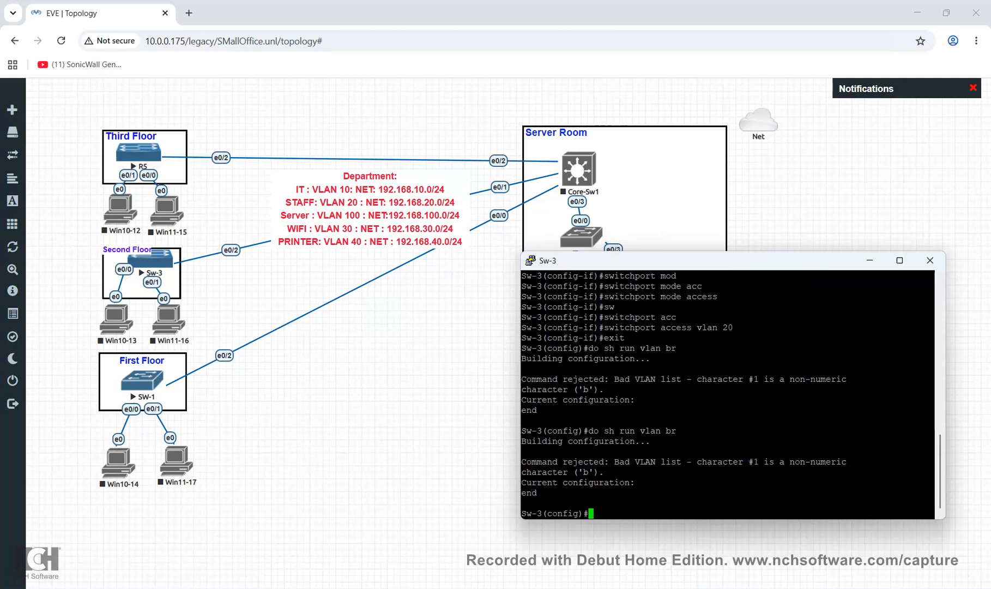
Exit config mode and run 'sh vlan br', confirming Et0/0 in VLAN 10 and Et0/1 in VLAN 20
{"action": "type", "text": "exit"}
{"action": "key", "text": "Return"}
{"action": "type", "text": "s"}
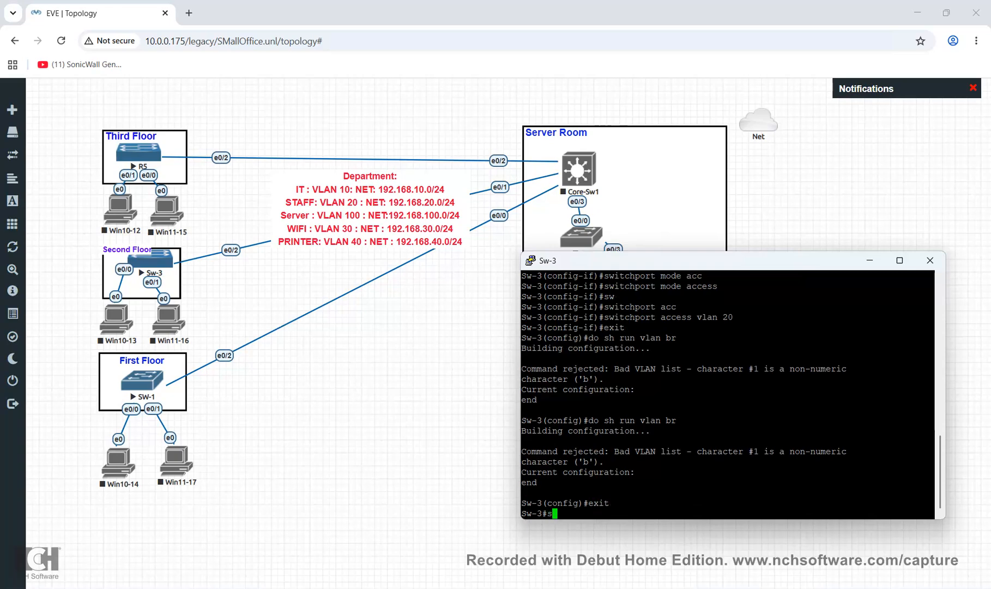
{"action": "type", "text": "h l"}
{"action": "key", "text": "BackSpace"}
{"action": "type", "text": "vlan br"}
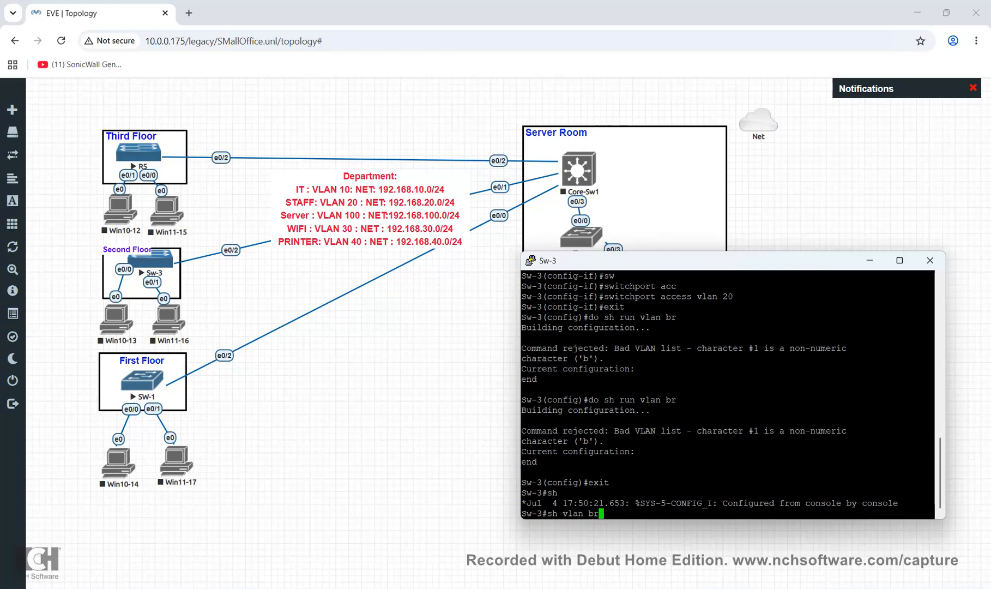
{"action": "key", "text": "Return"}
{"action": "left_click_drag", "start_coordinate": [523, 427], "coordinate": [934, 442]}
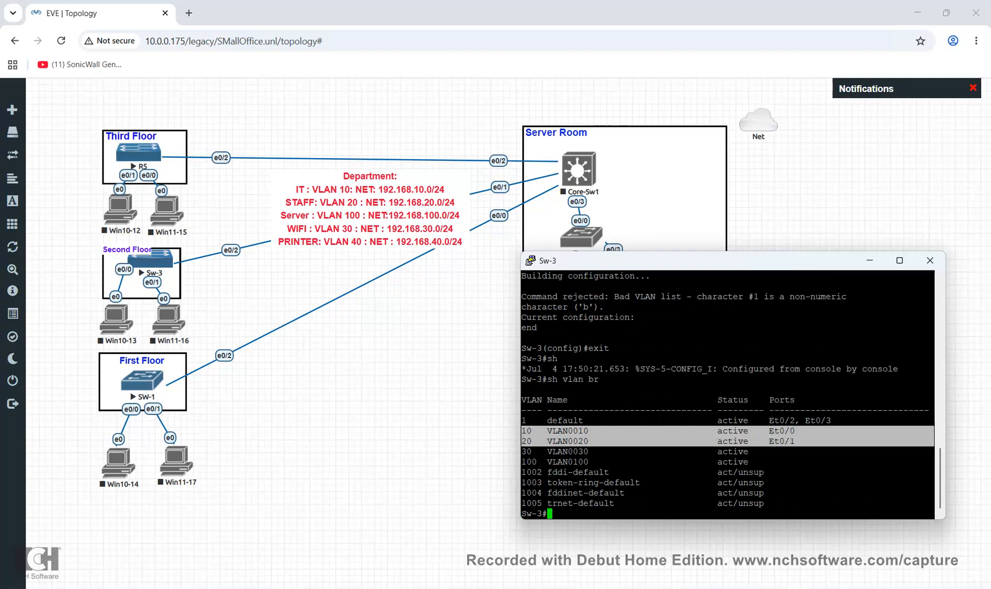
Copy running-config to startup-config, accepting the default destination filename
{"action": "type", "text": "copy"}
{"action": "key", "text": "Tab"}
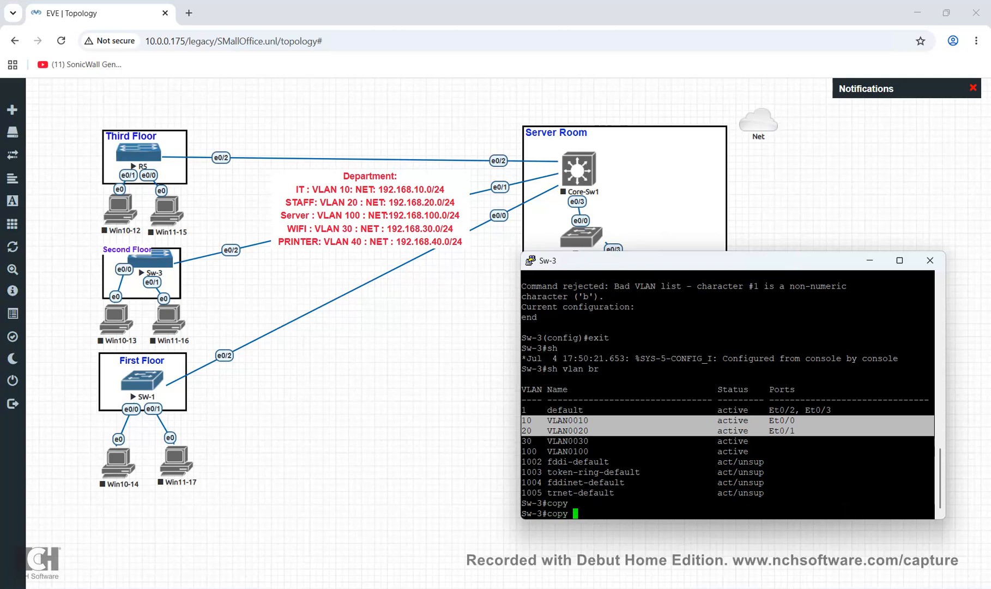
{"action": "type", "text": "ru"}
{"action": "key", "text": "Tab"}
{"action": "type", "text": "st"}
{"action": "key", "text": "Tab"}
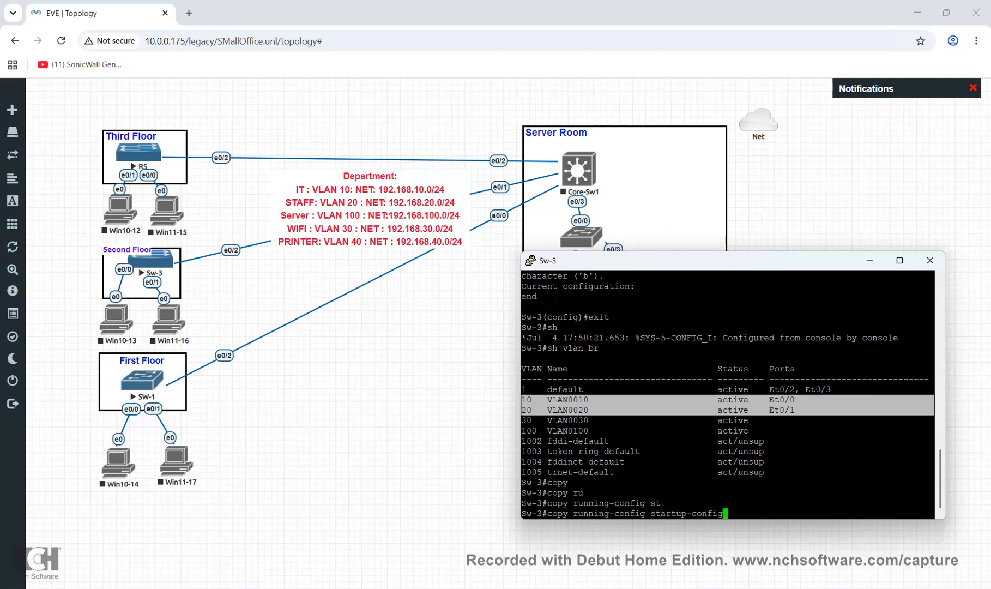
{"action": "key", "text": "Return"}
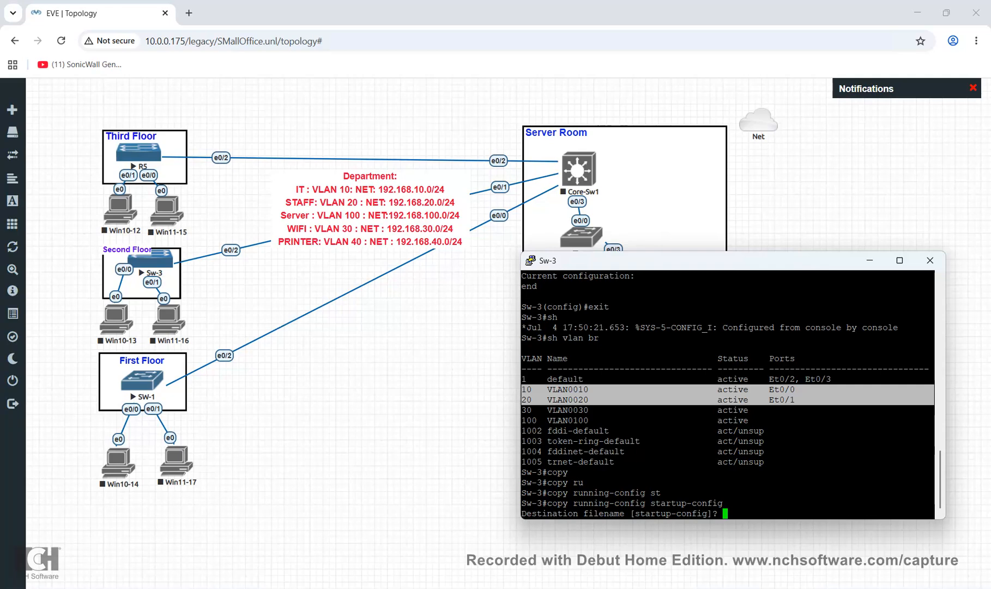
{"action": "key", "text": "Return"}
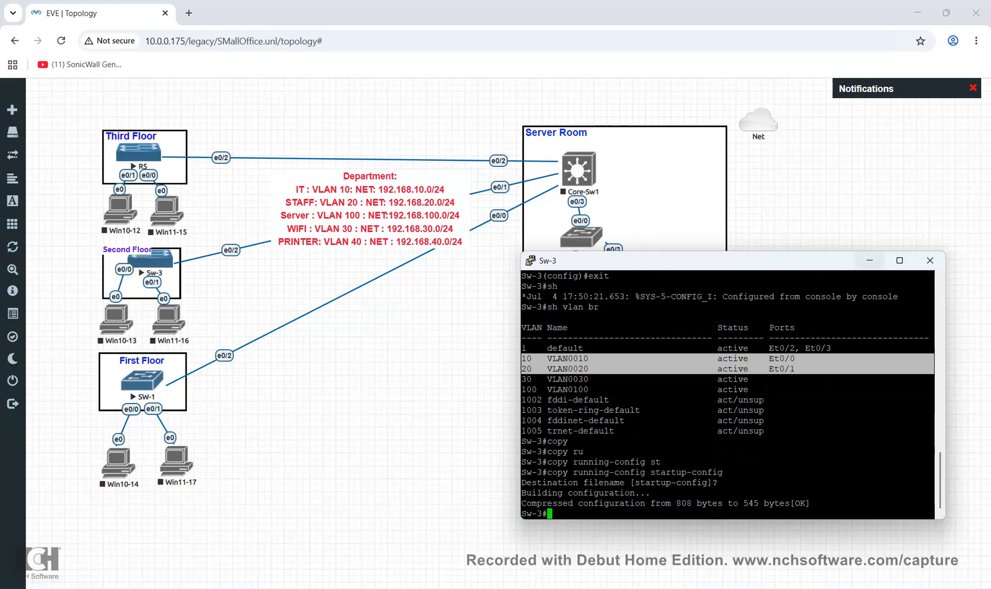
Close the Sw-3 console and open the R5 device's console in the terminal client
{"action": "left_click", "coordinate": [870, 261]}
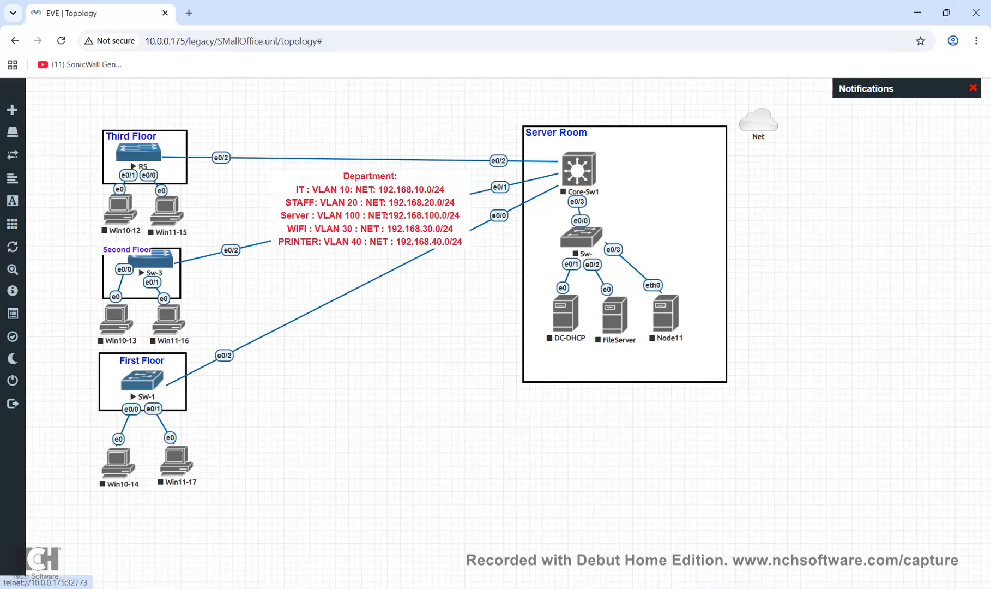
{"action": "left_click", "coordinate": [141, 153]}
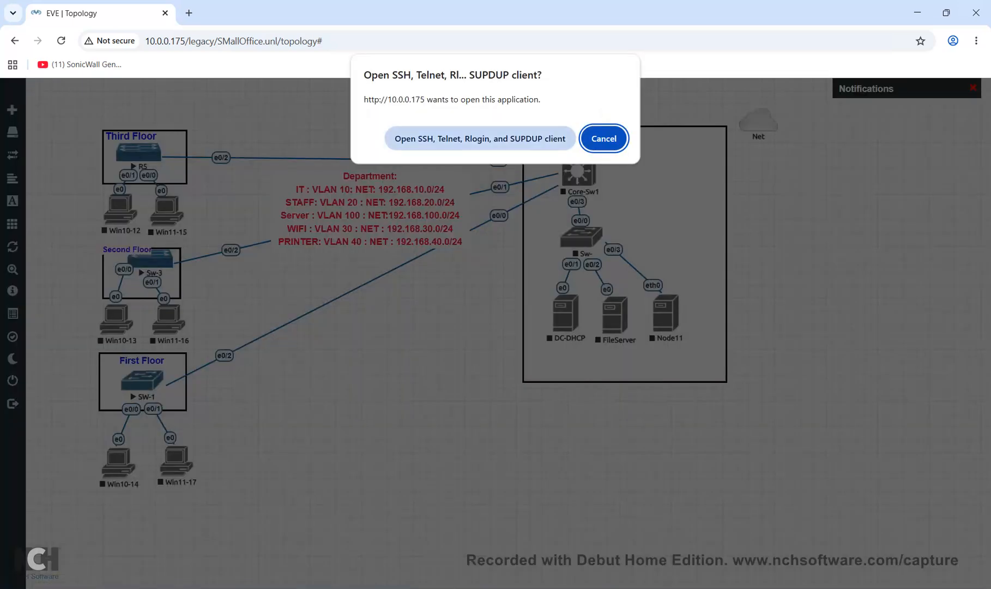
{"action": "left_click", "coordinate": [481, 138]}
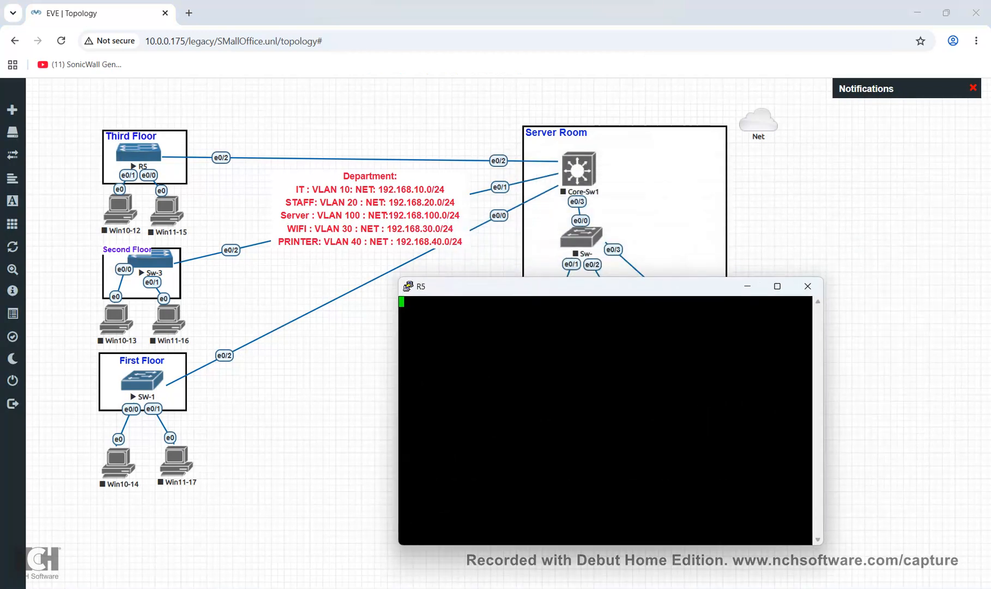
Enter privileged and global configuration mode and set the hostname to SW-5
{"action": "key", "text": "Return"}
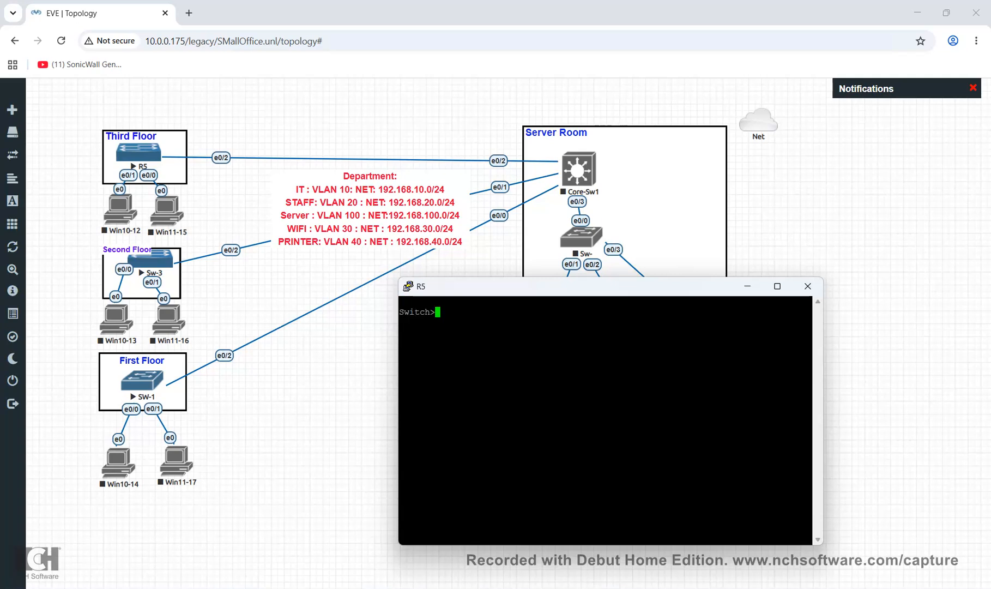
{"action": "type", "text": "en"}
{"action": "key", "text": "Return"}
{"action": "type", "text": "conf"}
{"action": "key", "text": "Tab"}
{"action": "type", "text": "t"}
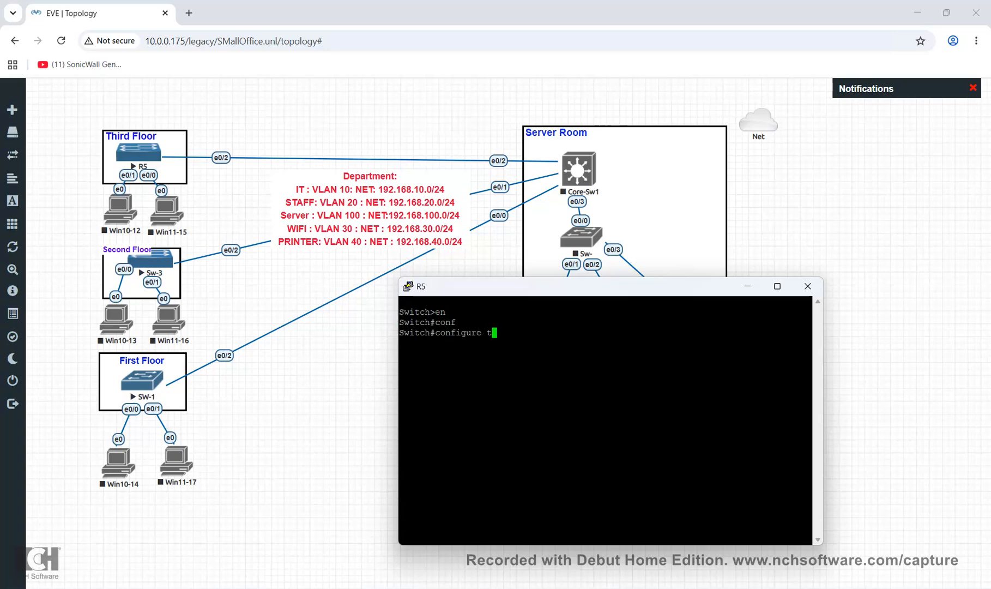
{"action": "key", "text": "Tab"}
{"action": "key", "text": "Return"}
{"action": "type", "text": "ho"}
{"action": "key", "text": "Tab"}
{"action": "type", "text": "SW-5"}
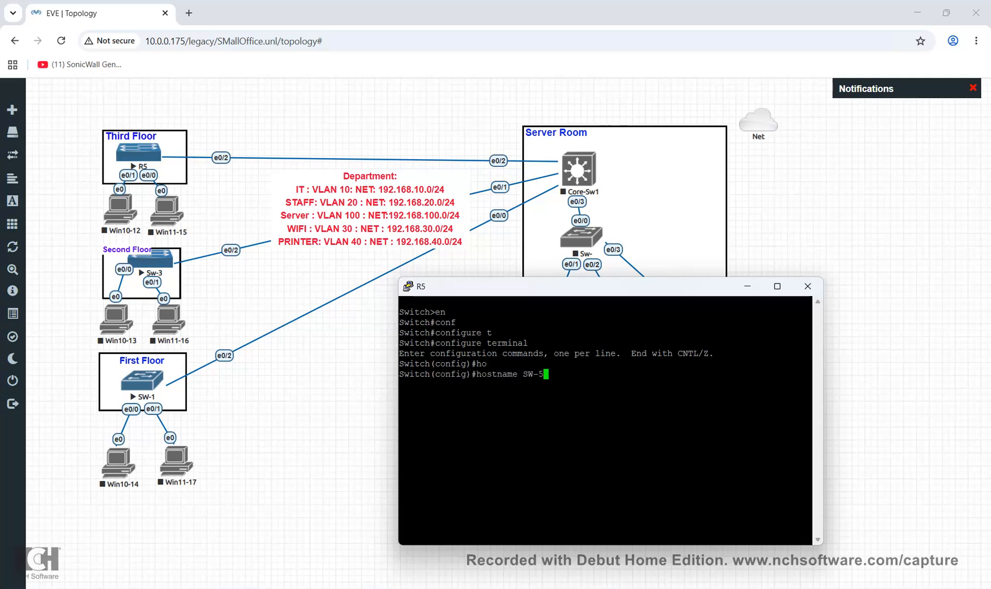
{"action": "key", "text": "Return"}
Create VLANs 10, 20 and 100 on SW-5
{"action": "type", "text": "vlan 10"}
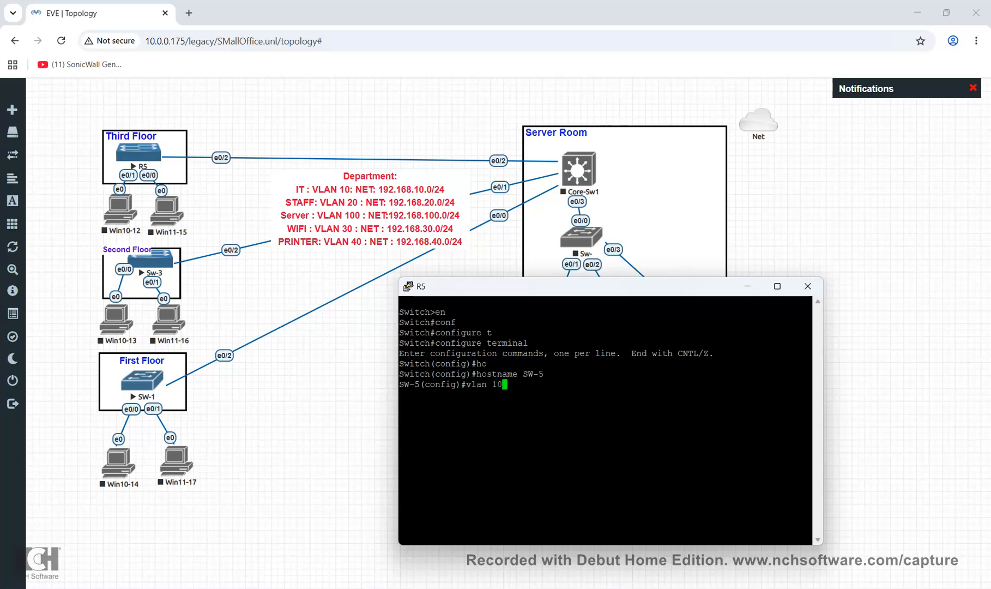
{"action": "key", "text": "Return"}
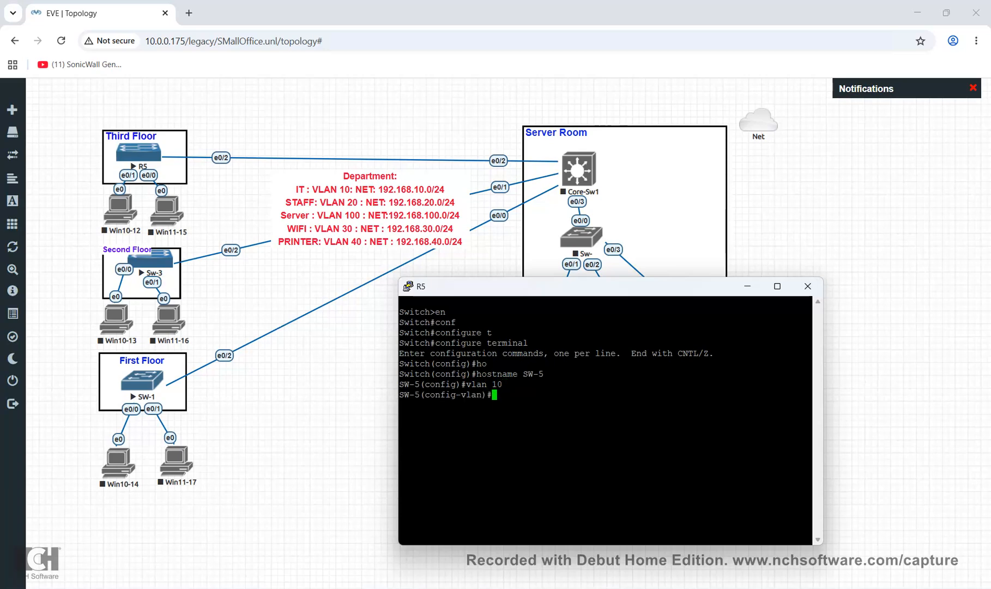
{"action": "type", "text": "vlan 20"}
{"action": "key", "text": "Return"}
{"action": "type", "text": "vlan 100"}
{"action": "key", "text": "Return"}
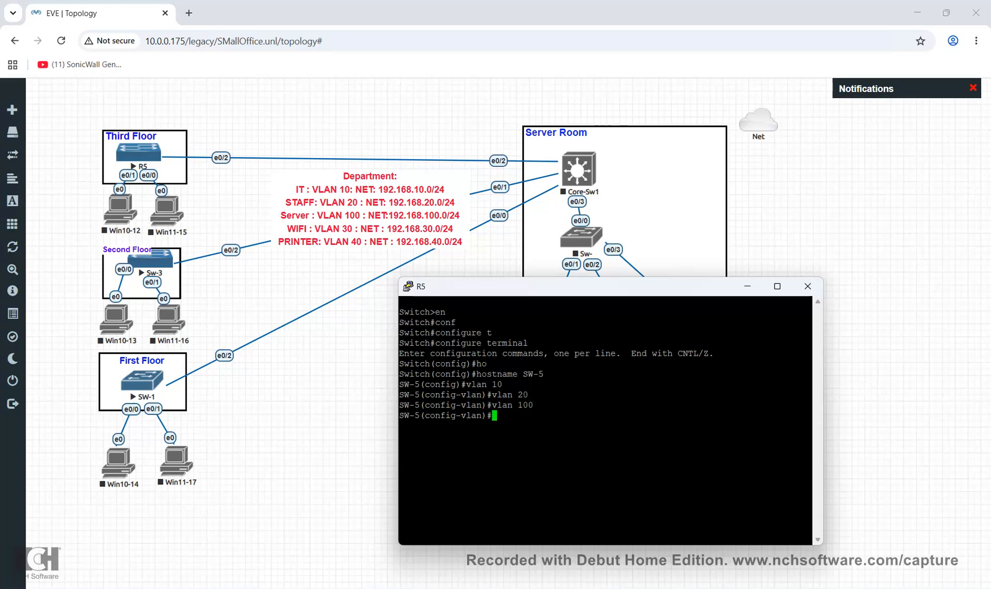
Move the R5 console down to reveal the server room devices, then back over the topology
{"action": "left_click_drag", "start_coordinate": [546, 285], "coordinate": [407, 401]}
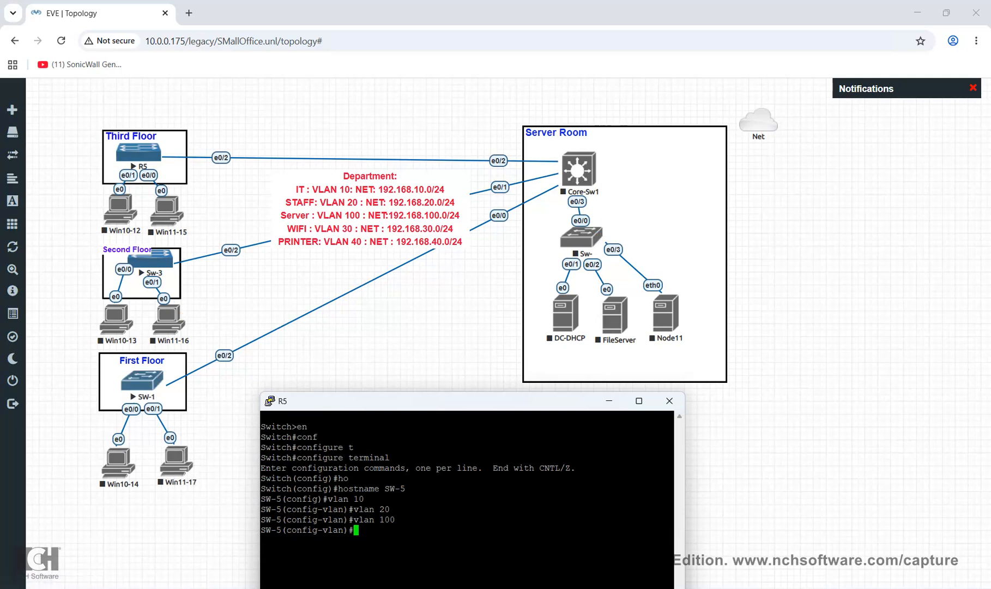
{"action": "left_click_drag", "start_coordinate": [436, 401], "coordinate": [423, 377]}
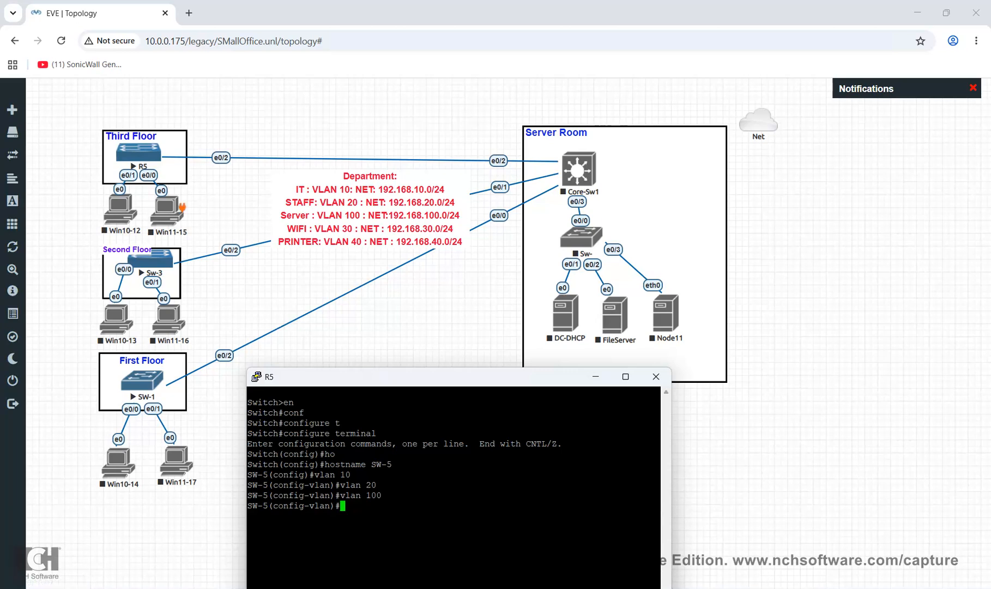
{"action": "left_click_drag", "start_coordinate": [422, 377], "coordinate": [470, 197]}
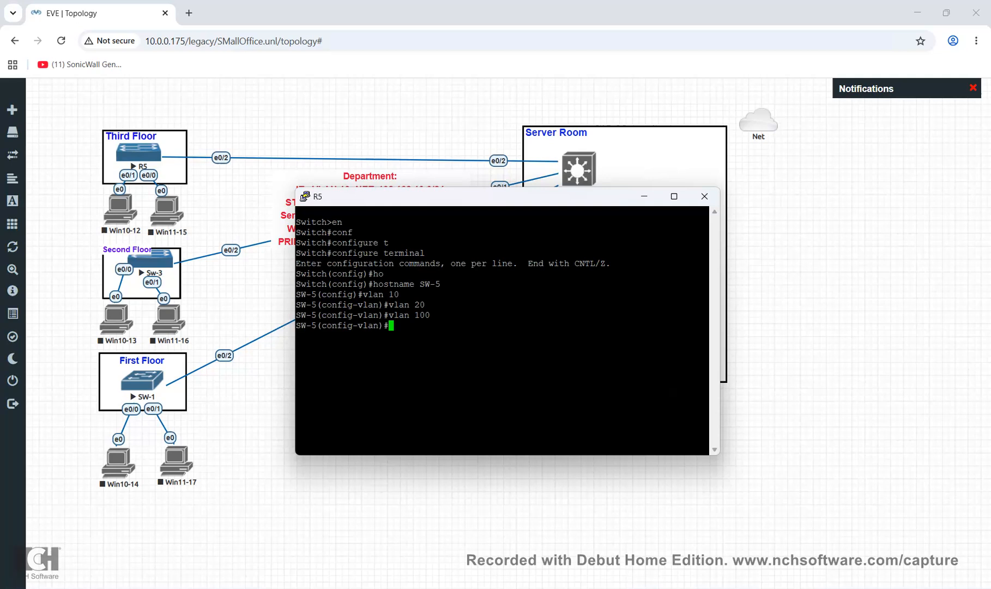
Exit VLAN configuration back to global configuration mode
{"action": "type", "text": "exi"}
{"action": "key", "text": "Return"}
{"action": "type", "text": "do"}
{"action": "type", "text": " wer"}
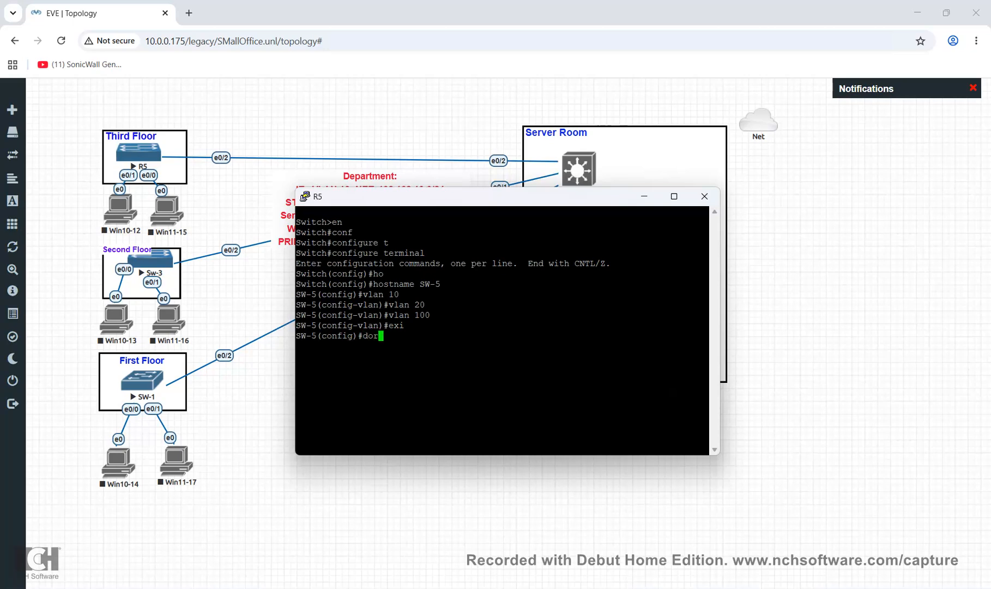
{"action": "key", "text": "BackSpace"}
{"action": "key", "text": "BackSpace"}
{"action": "key", "text": "BackSpace"}
{"action": "key", "text": "BackSpace"}
{"action": "key", "text": "BackSpace"}
{"action": "key", "text": "BackSpace"}
{"action": "key", "text": "BackSpace"}
Save SW-5's configuration with do wr after plain wr is rejected
{"action": "type", "text": "wr"}
{"action": "key", "text": "Return"}
{"action": "type", "text": "do wr"}
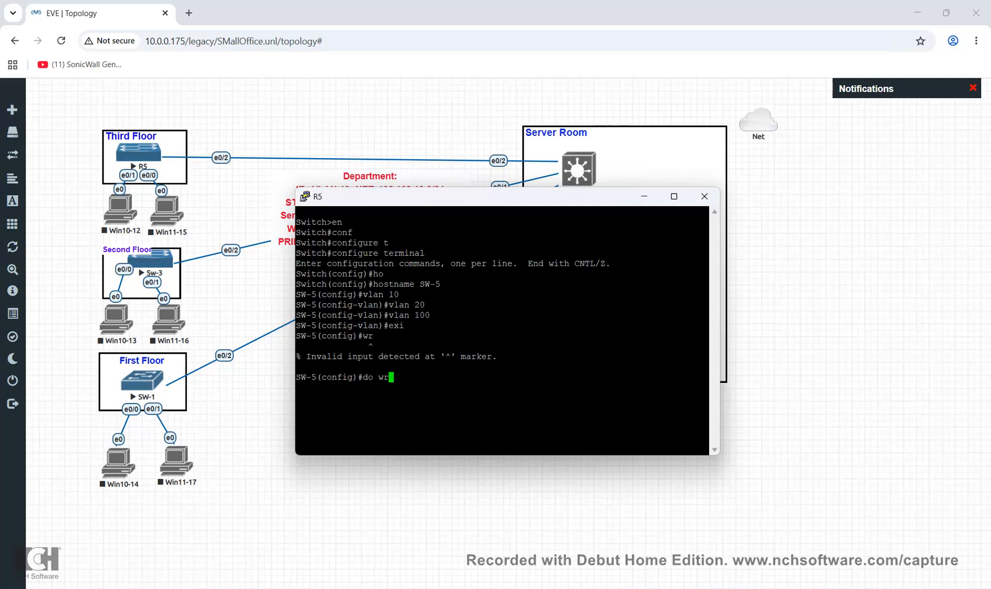
{"action": "key", "text": "Return"}
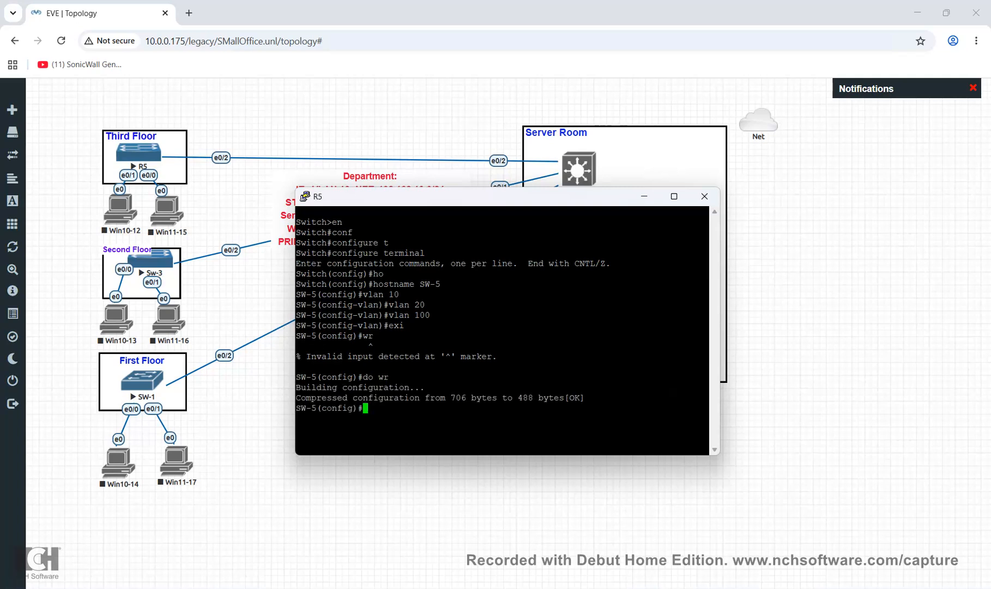
{"action": "key", "text": "Return"}
List the brief VLAN table showing VLANs 10, 20 and 100 active
{"action": "type", "text": "do sh "}
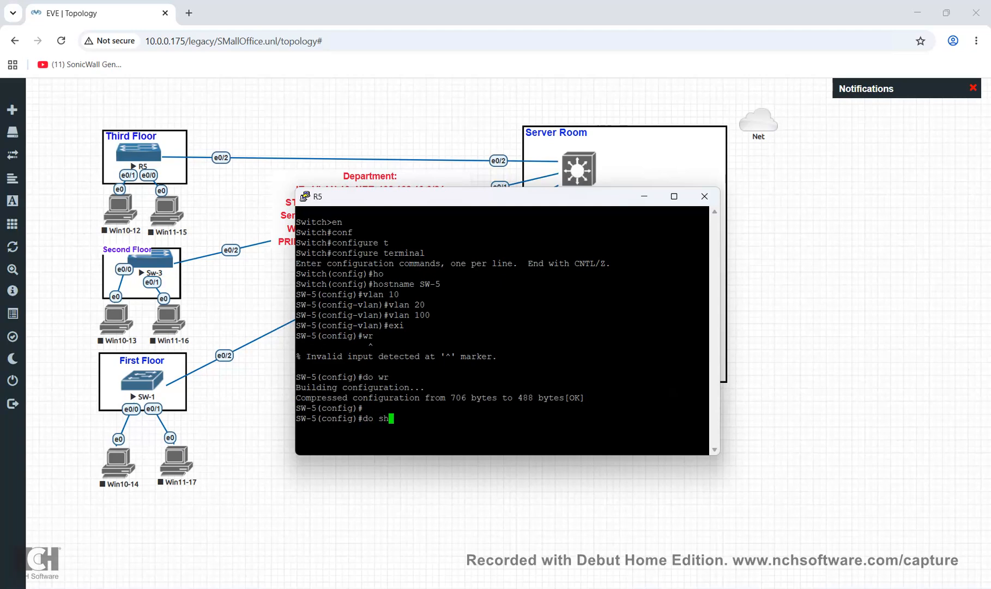
{"action": "type", "text": "vlan br"}
{"action": "key", "text": "Return"}
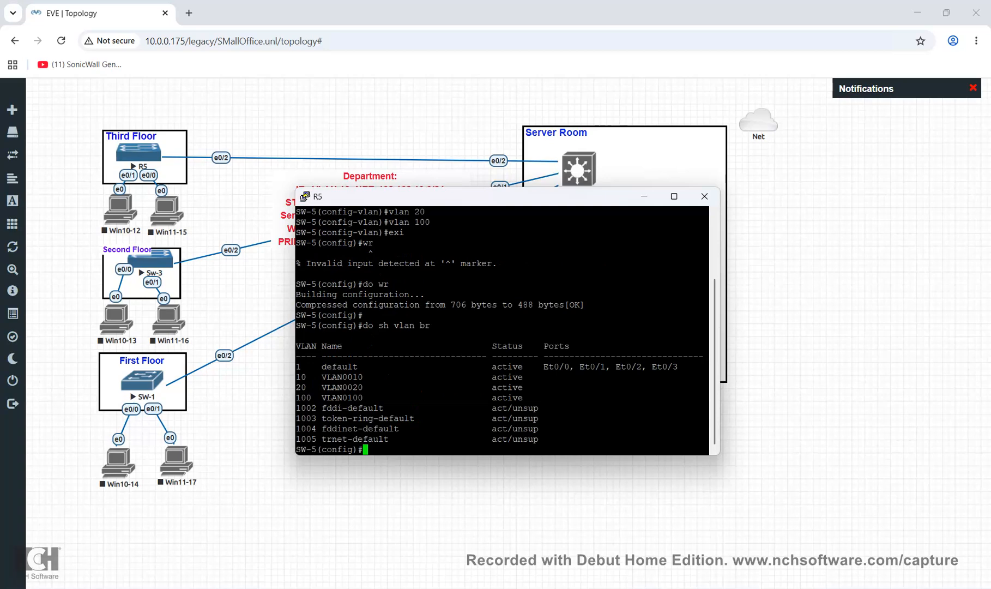
{"action": "type", "text": "int e0/1"}
Make port e0/1 an access port in VLAN 10
{"action": "key", "text": "Return"}
{"action": "type", "text": "sw"}
{"action": "key", "text": "Tab"}
{"action": "type", "text": "mo"}
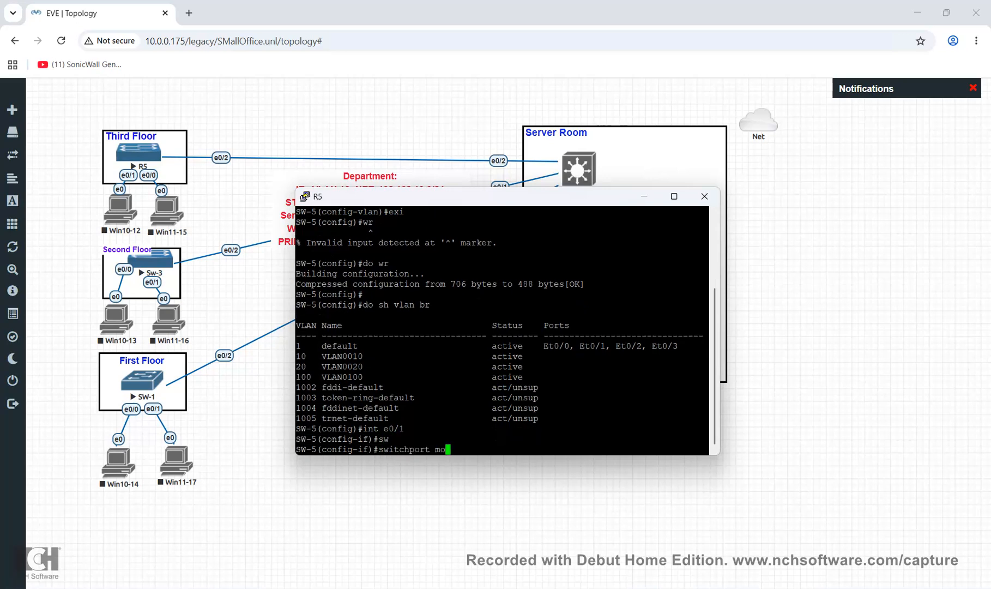
{"action": "key", "text": "Tab"}
{"action": "type", "text": "acc"}
{"action": "key", "text": "Tab"}
{"action": "key", "text": "Return"}
{"action": "type", "text": "sw"}
{"action": "key", "text": "Tab"}
{"action": "type", "text": "acc"}
{"action": "key", "text": "Tab"}
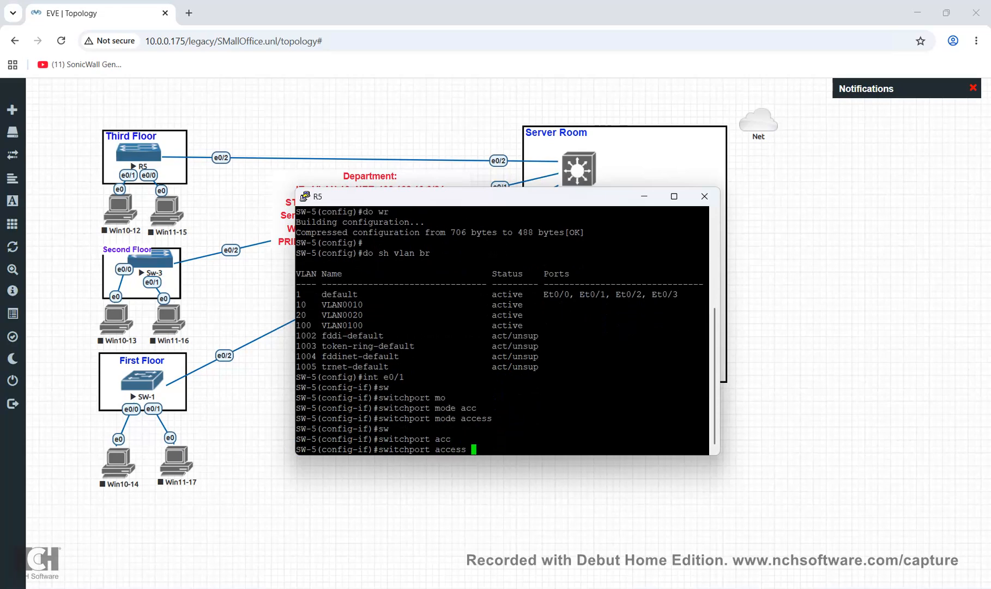
{"action": "type", "text": "vlan 10"}
{"action": "key", "text": "Return"}
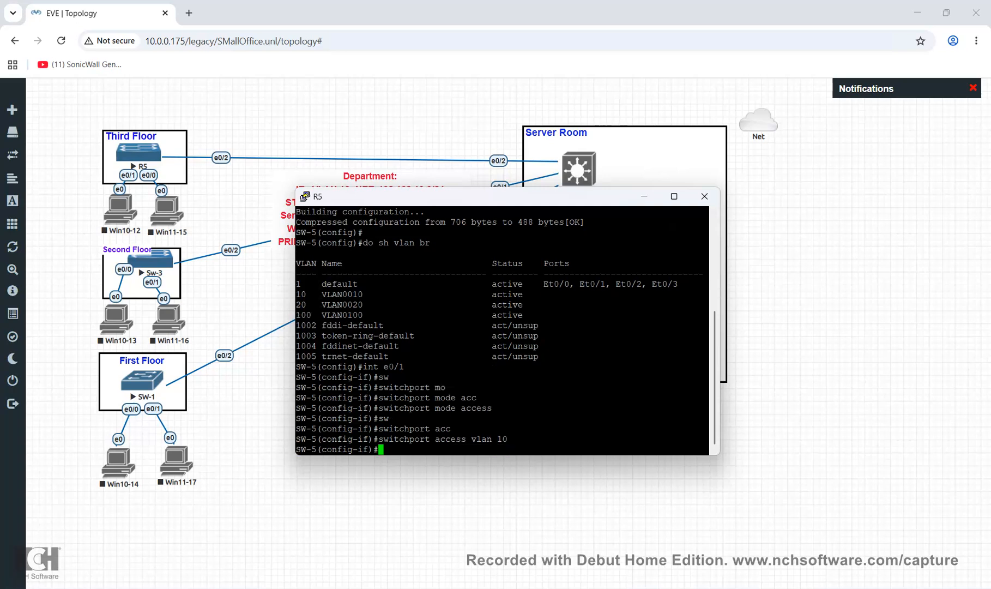
{"action": "type", "text": "exit"}
{"action": "key", "text": "Return"}
{"action": "type", "text": "sw"}
{"action": "key", "text": "Return"}
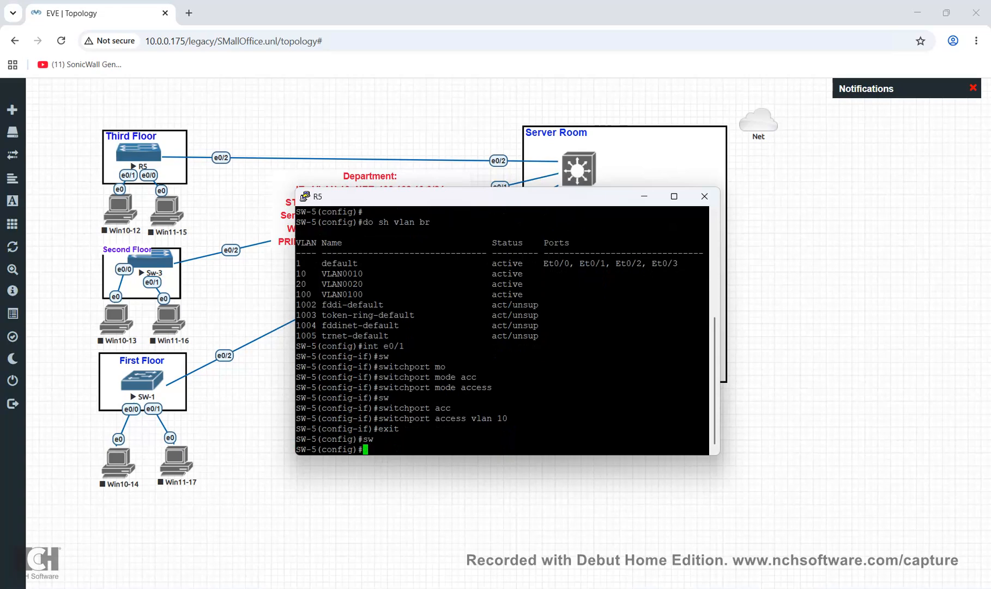
{"action": "type", "text": "sw"}
{"action": "key", "text": "Return"}
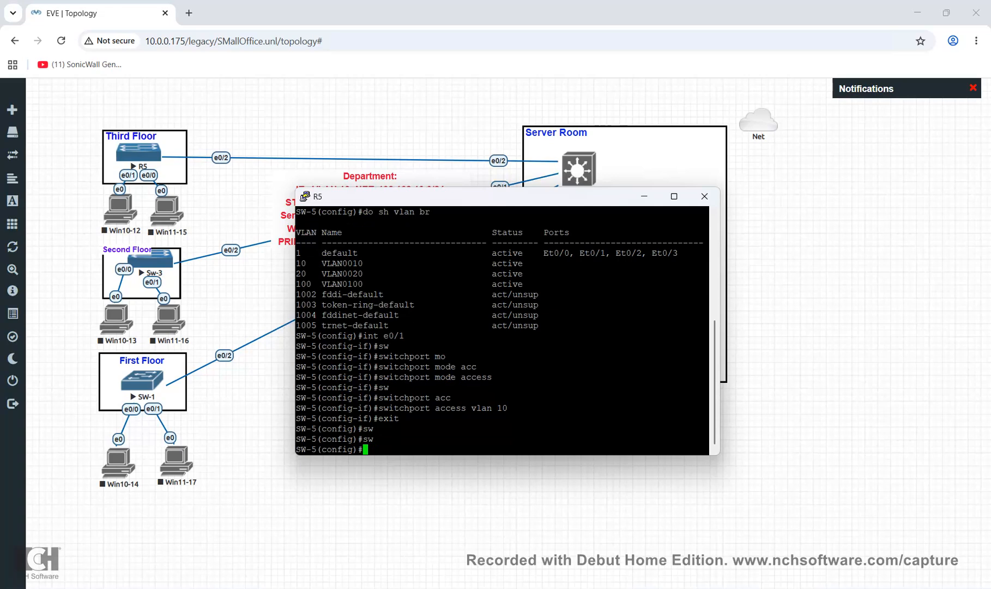
Make port e0/0 an access port in VLAN 20
{"action": "type", "text": "int e0/0"}
{"action": "key", "text": "Return"}
{"action": "type", "text": "swp"}
{"action": "key", "text": "Tab"}
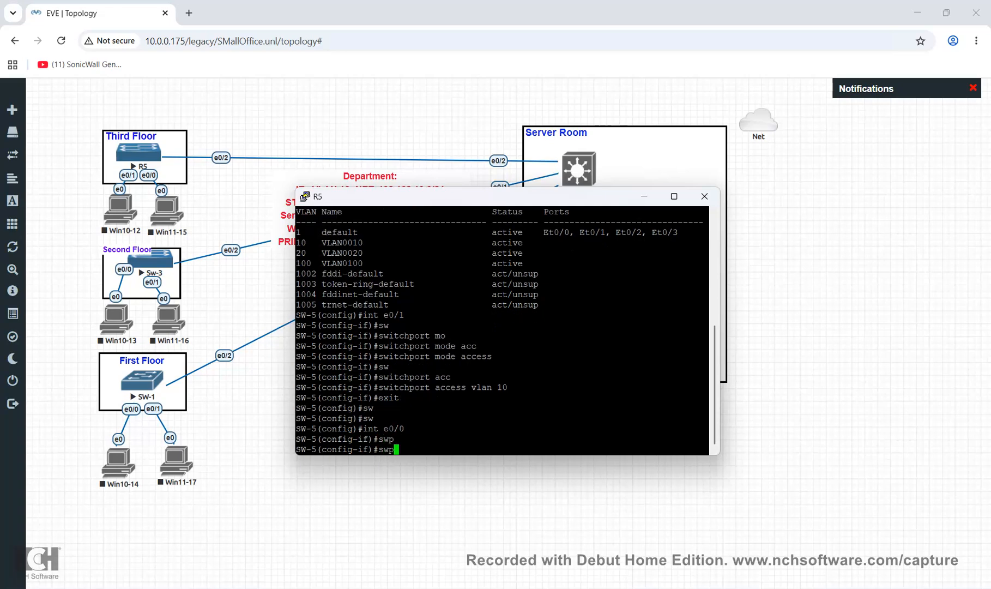
{"action": "key", "text": "BackSpace"}
{"action": "key", "text": "Tab"}
{"action": "type", "text": "mo"}
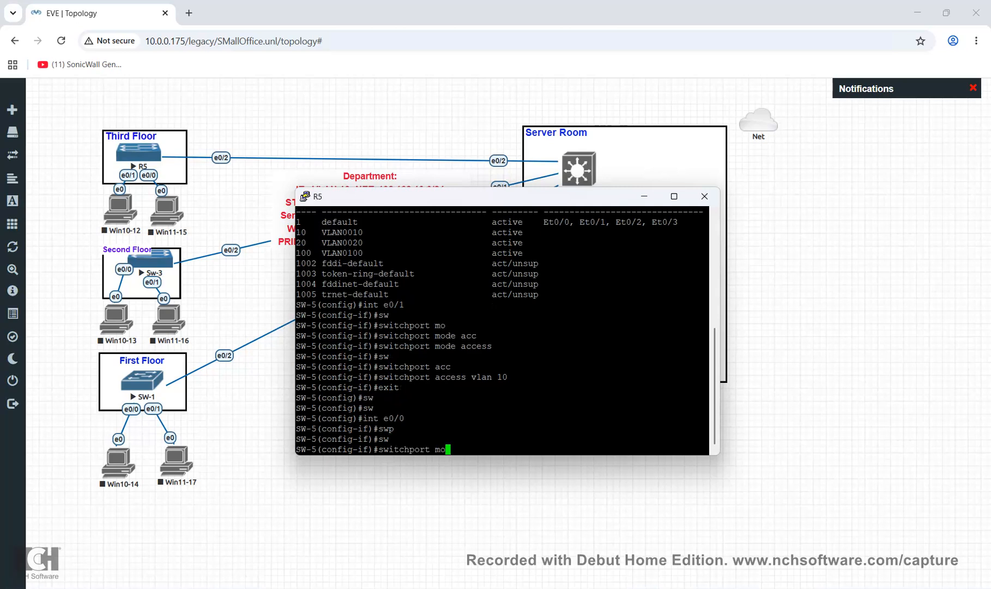
{"action": "key", "text": "Tab"}
{"action": "type", "text": "acc"}
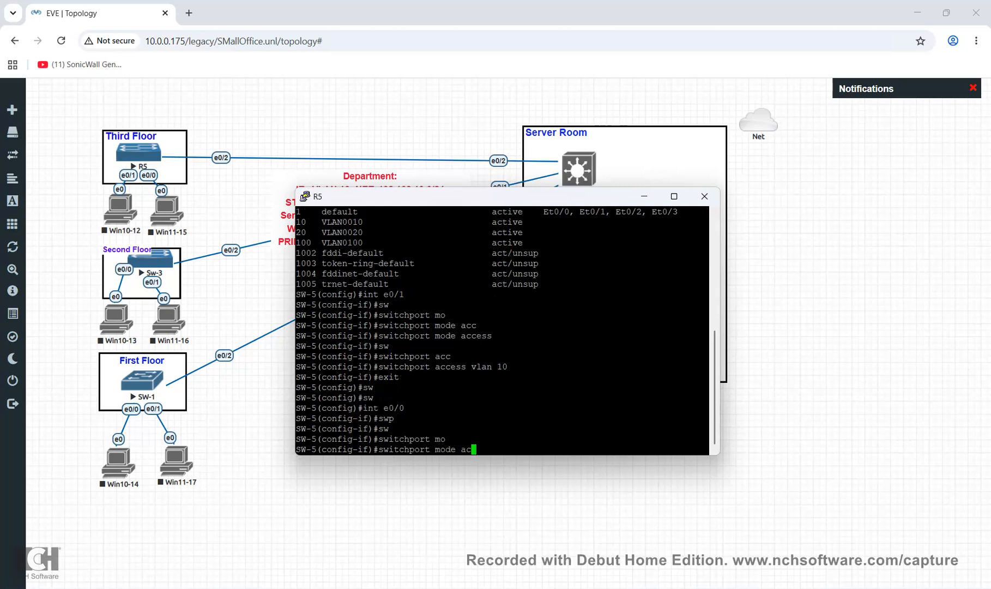
{"action": "key", "text": "Tab"}
{"action": "type", "text": "sw"}
{"action": "key", "text": "Tab"}
{"action": "key", "text": "BackSpace"}
{"action": "key", "text": "BackSpace"}
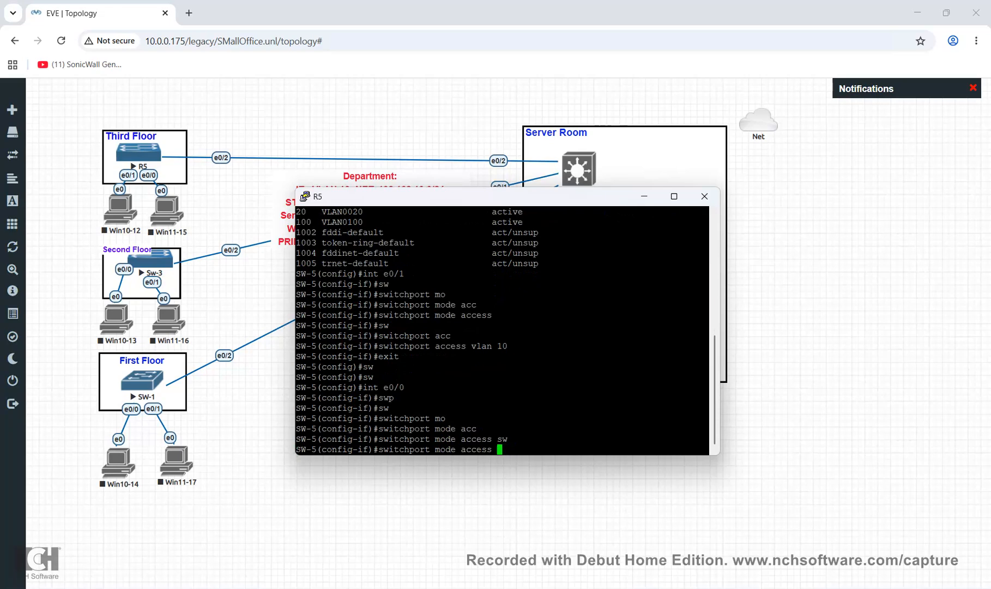
{"action": "key", "text": "Return"}
{"action": "type", "text": "sw"}
{"action": "key", "text": "Tab"}
{"action": "type", "text": "acc"}
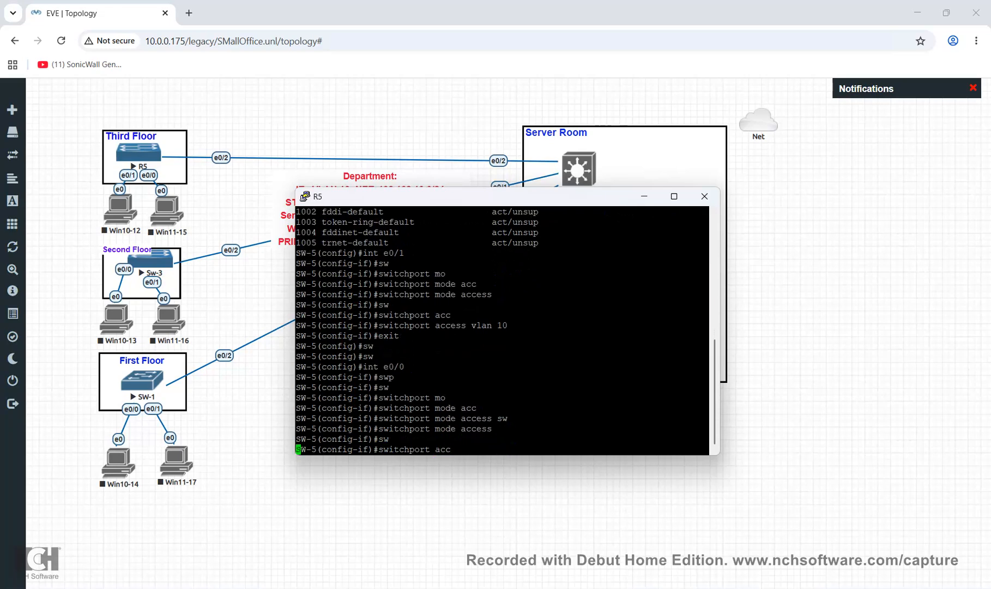
{"action": "key", "text": "Tab"}
{"action": "type", "text": "vlan 20"}
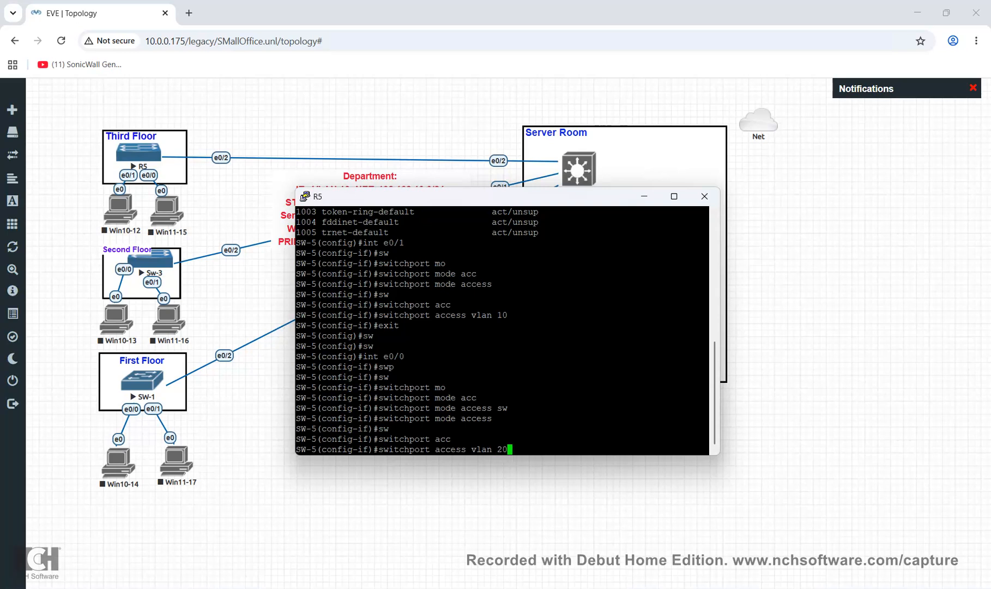
{"action": "key", "text": "Return"}
Exit interface configuration and list VLANs with do sh vlan br to confirm assignments
{"action": "type", "text": "exit"}
{"action": "key", "text": "Return"}
{"action": "type", "text": "do sh vlan br"}
{"action": "key", "text": "Return"}
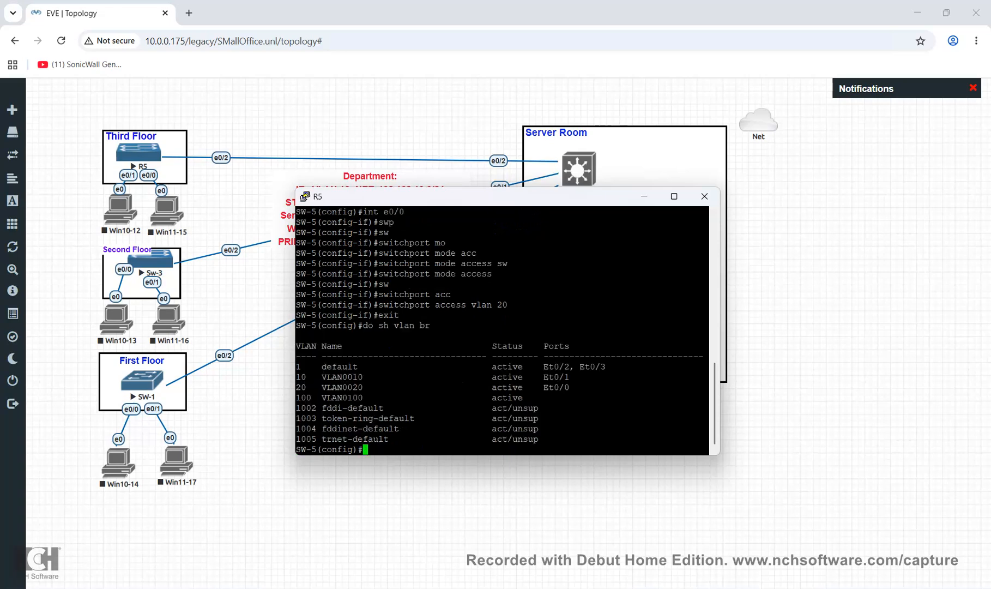
Highlight the VLAN 1, 10 and 20 rows in the VLAN brief and reposition the console
{"action": "left_click_drag", "start_coordinate": [579, 388], "coordinate": [294, 377]}
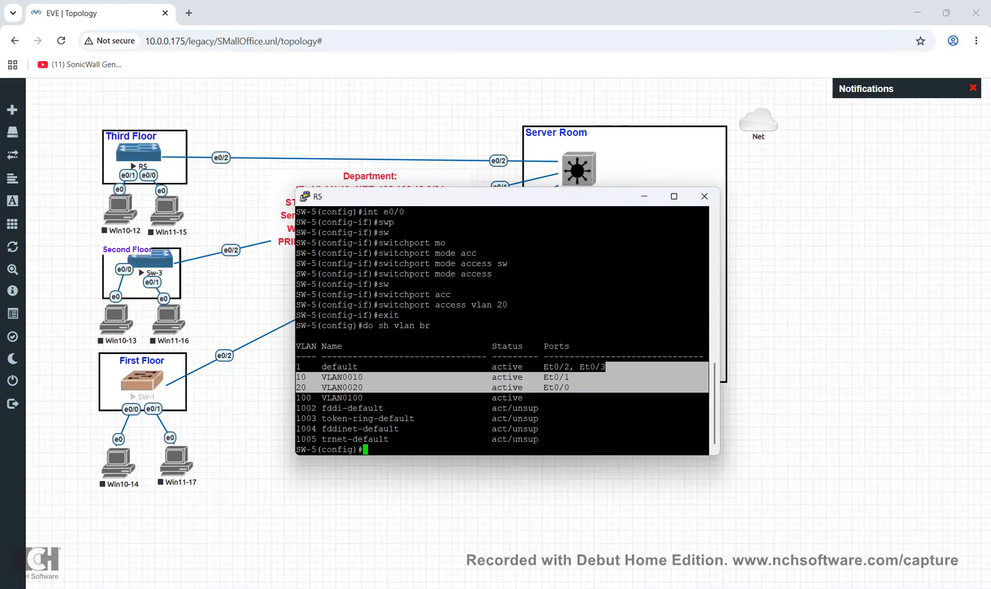
{"action": "left_click_drag", "start_coordinate": [468, 196], "coordinate": [549, 343]}
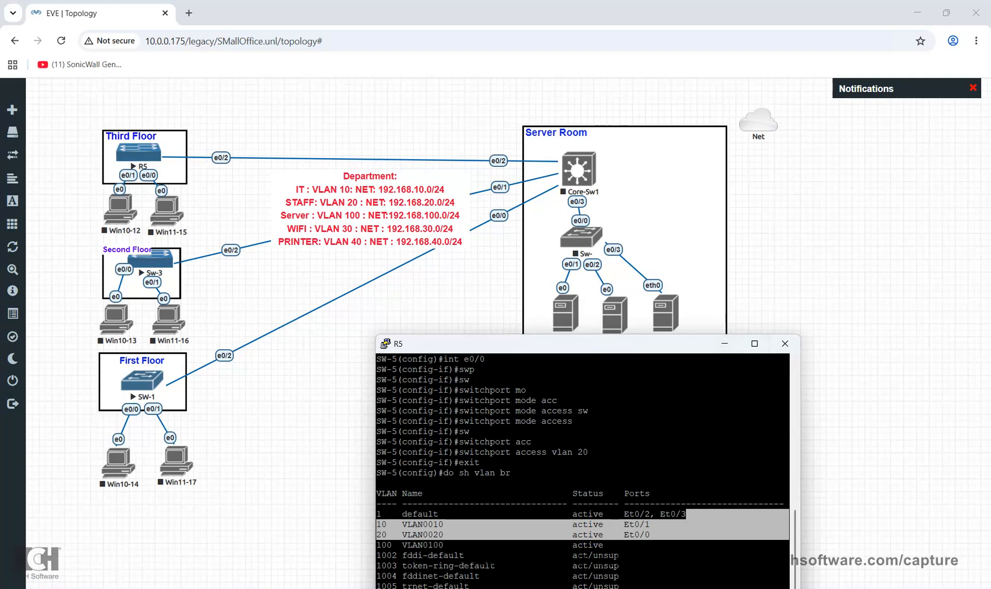
{"action": "left_click_drag", "start_coordinate": [622, 344], "coordinate": [625, 225]}
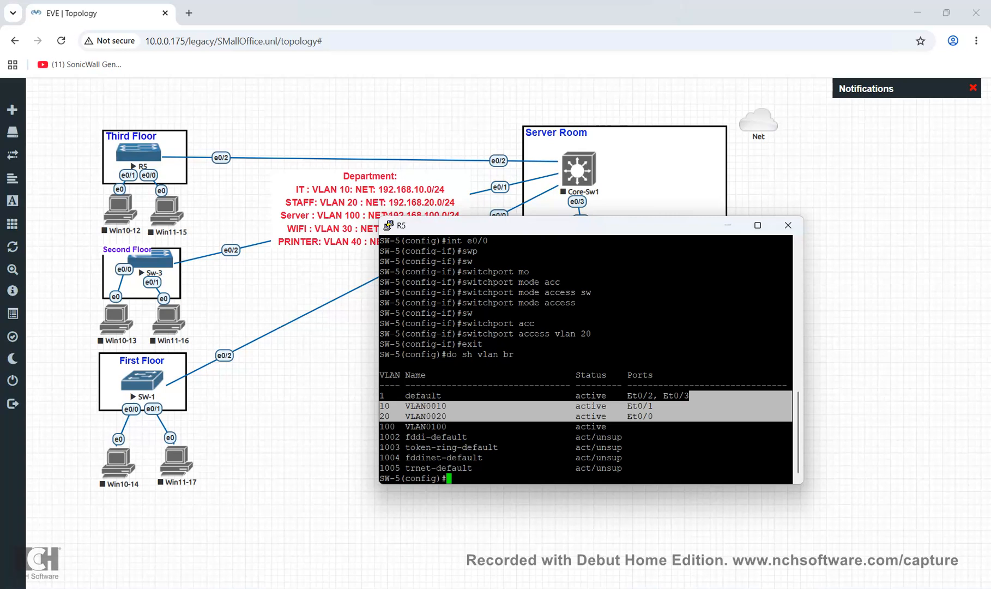
Enter interface configuration for port e0/2
{"action": "type", "text": "int"}
{"action": "key", "text": "Tab"}
{"action": "type", "text": "e0/2"}
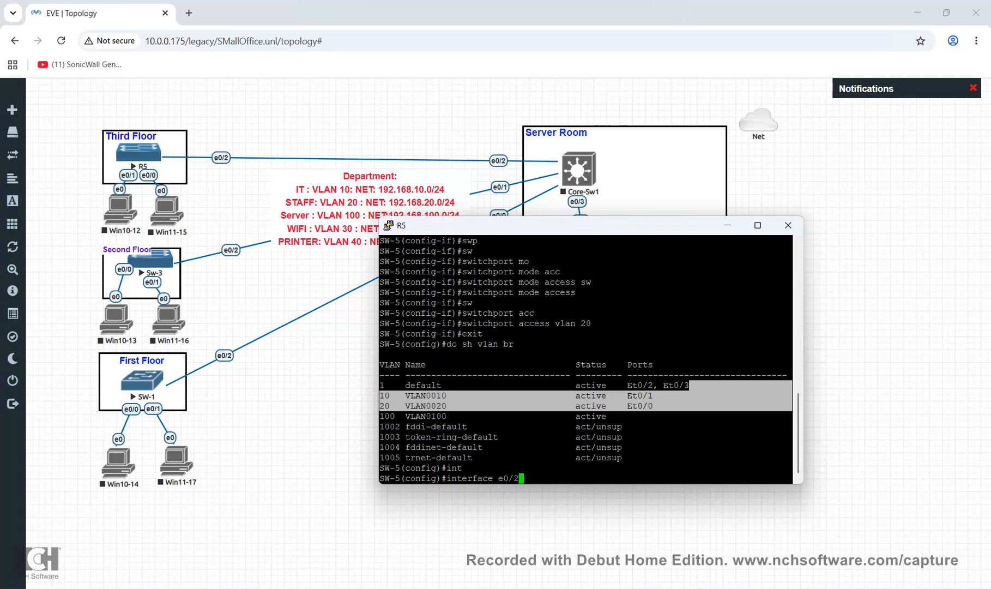
{"action": "key", "text": "Return"}
Try switchport mode trunk on e0/2 and inspect the Auto encapsulation error
{"action": "type", "text": "switchport"}
{"action": "key", "text": "Tab"}
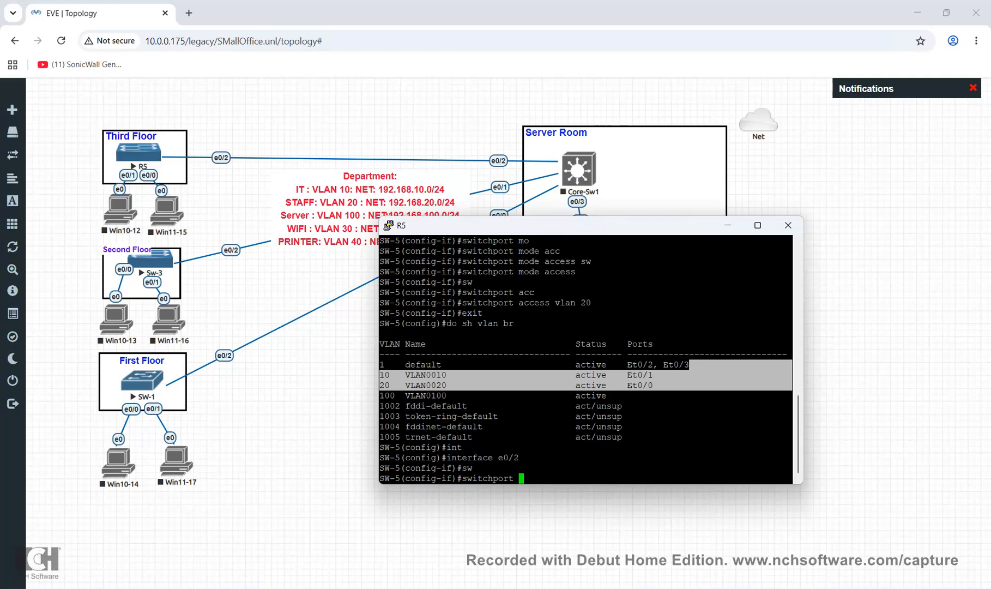
{"action": "type", "text": "mo"}
{"action": "key", "text": "Tab"}
{"action": "type", "text": "tr"}
{"action": "key", "text": "Tab"}
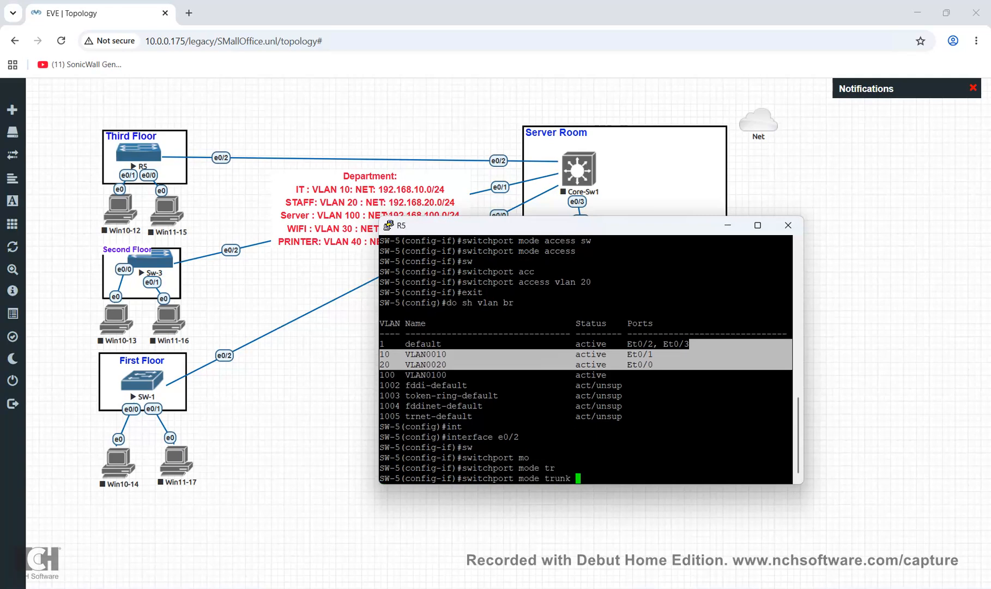
{"action": "key", "text": "Return"}
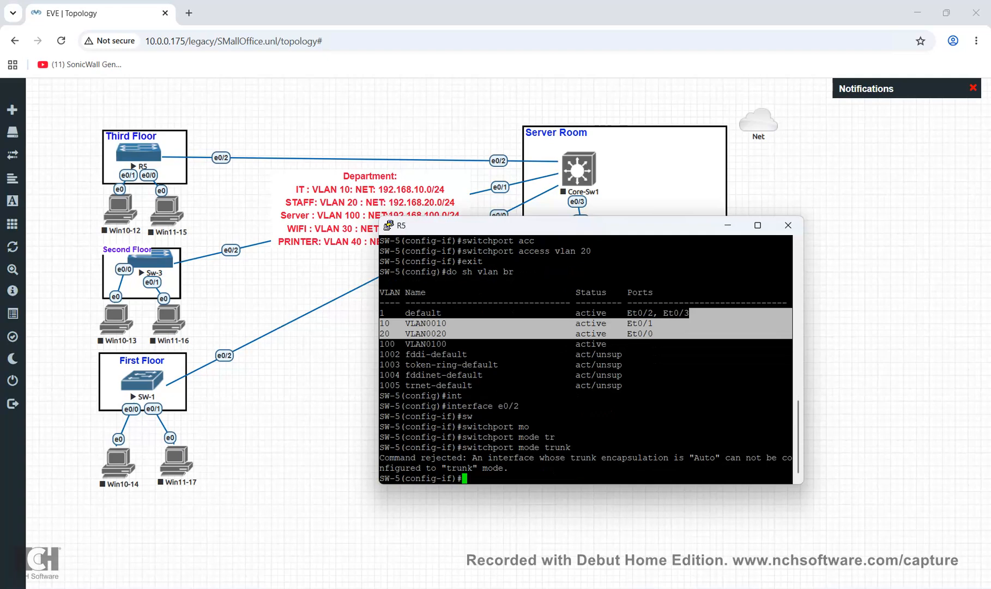
{"action": "left_click_drag", "start_coordinate": [804, 355], "coordinate": [887, 355]}
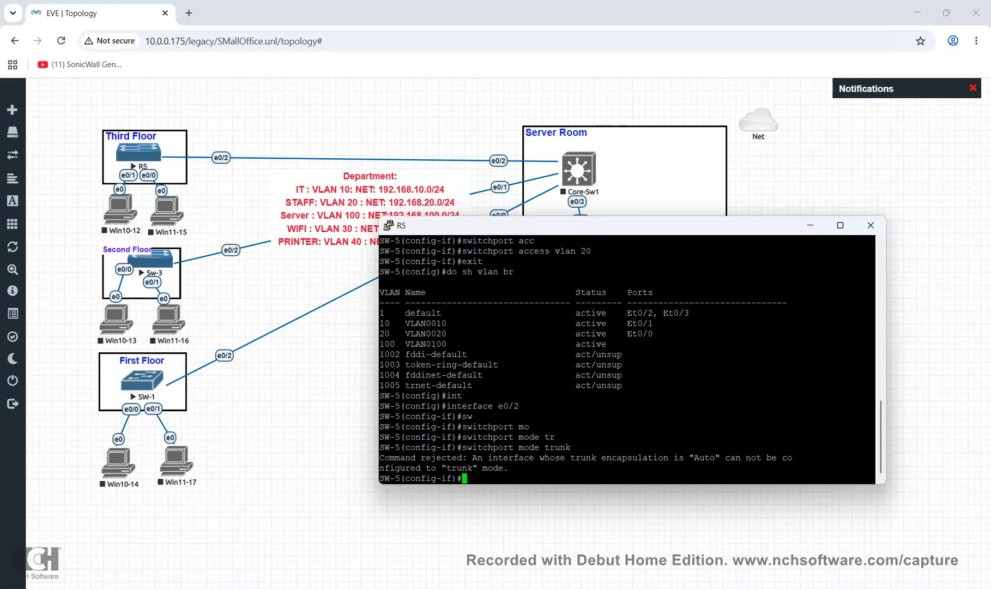
{"action": "double_click", "coordinate": [705, 458]}
Set e0/2's trunk encapsulation to dot1q
{"action": "type", "text": "in"}
{"action": "key", "text": "BackSpace"}
{"action": "key", "text": "BackSpace"}
{"action": "type", "text": "sw"}
{"action": "key", "text": "Tab"}
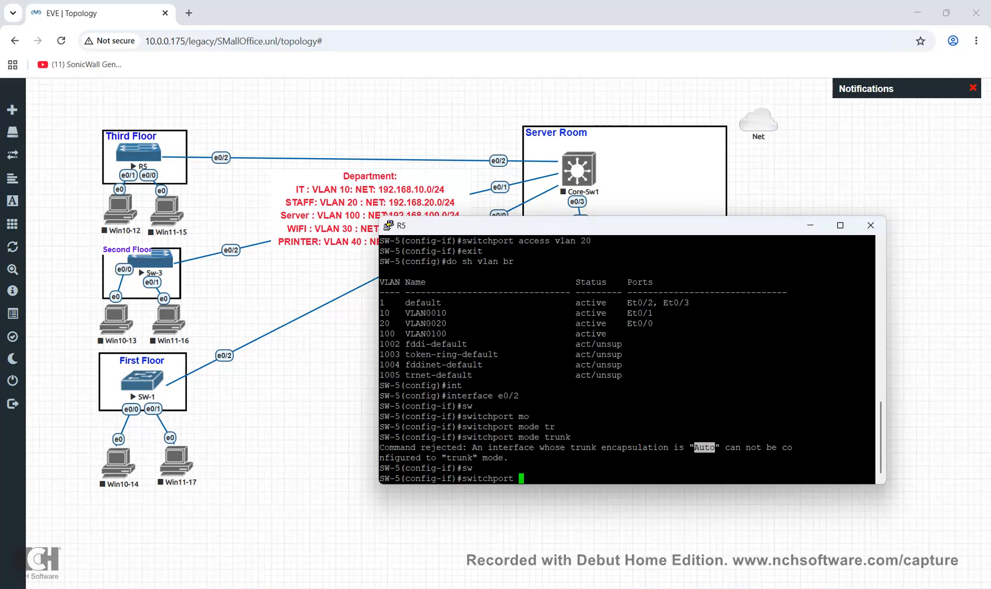
{"action": "type", "text": "t"}
{"action": "key", "text": "Tab"}
{"action": "type", "text": "en"}
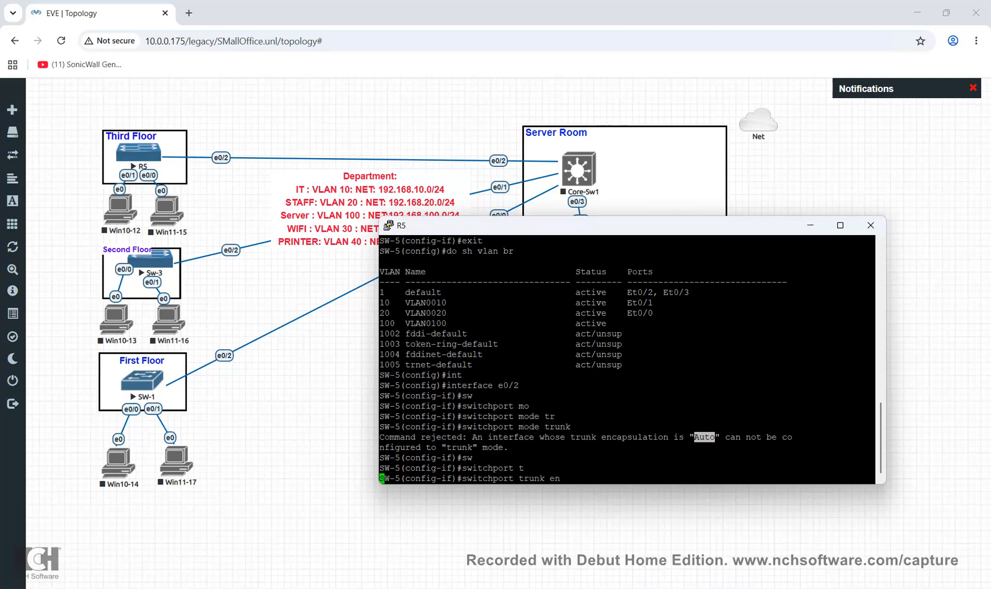
{"action": "key", "text": "Tab"}
{"action": "type", "text": "do"}
{"action": "key", "text": "Tab"}
{"action": "key", "text": "Return"}
Set e0/2 to switchport mode trunk
{"action": "type", "text": "sw"}
{"action": "key", "text": "Tab"}
{"action": "key", "text": "Tab"}
{"action": "type", "text": "tr"}
{"action": "key", "text": "Tab"}
{"action": "key", "text": "Return"}
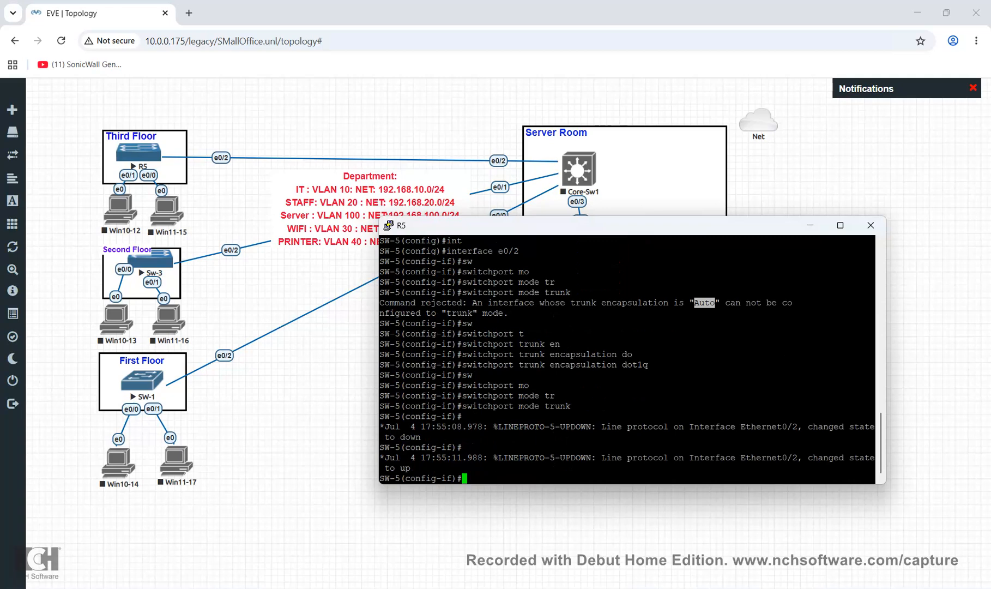
{"action": "key", "text": "Return"}
{"action": "key", "text": "Return"}
Exit the interface and show the trunk summary with do sh interfaces trunk
{"action": "type", "text": "exit"}
{"action": "key", "text": "Return"}
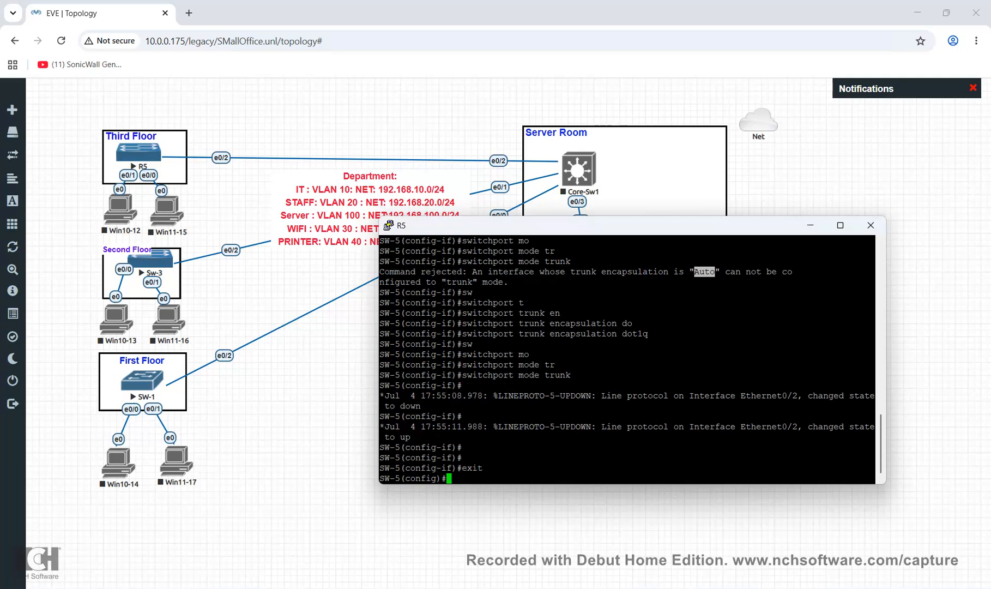
{"action": "type", "text": "do sh int"}
{"action": "key", "text": "Tab"}
{"action": "type", "text": "tr"}
{"action": "key", "text": "Tab"}
{"action": "key", "text": "Return"}
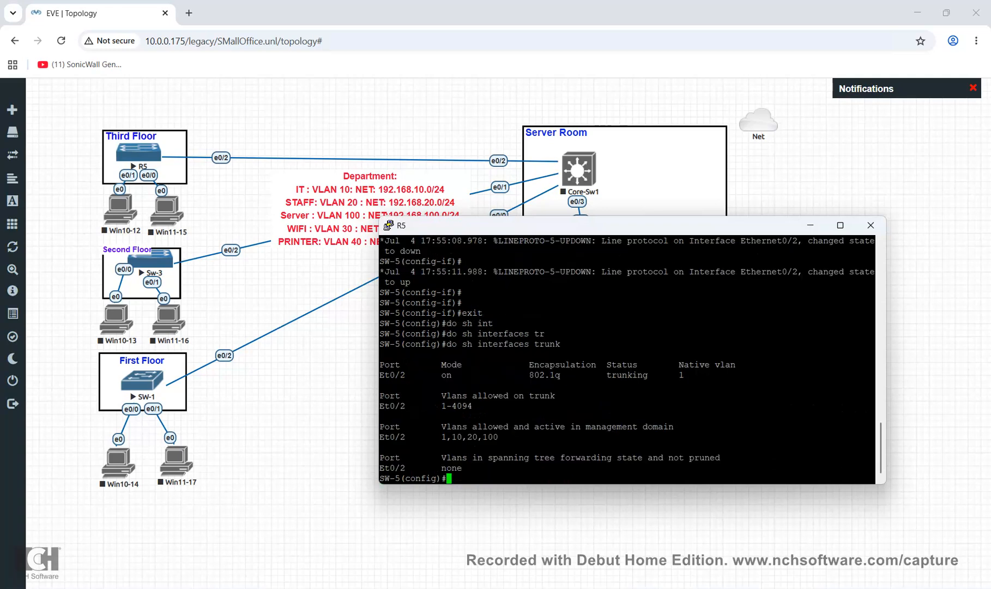
{"action": "left_click_drag", "start_coordinate": [405, 375], "coordinate": [704, 376]}
{"action": "left_click_drag", "start_coordinate": [491, 406], "coordinate": [433, 406]}
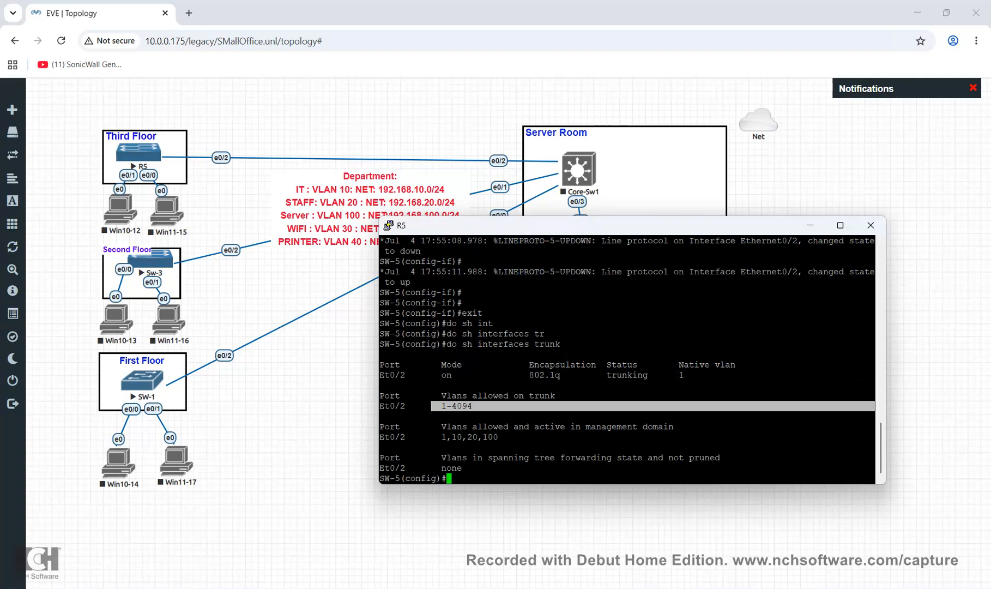
{"action": "left_click_drag", "start_coordinate": [452, 437], "coordinate": [498, 437]}
{"action": "left_click_drag", "start_coordinate": [437, 437], "coordinate": [451, 437]}
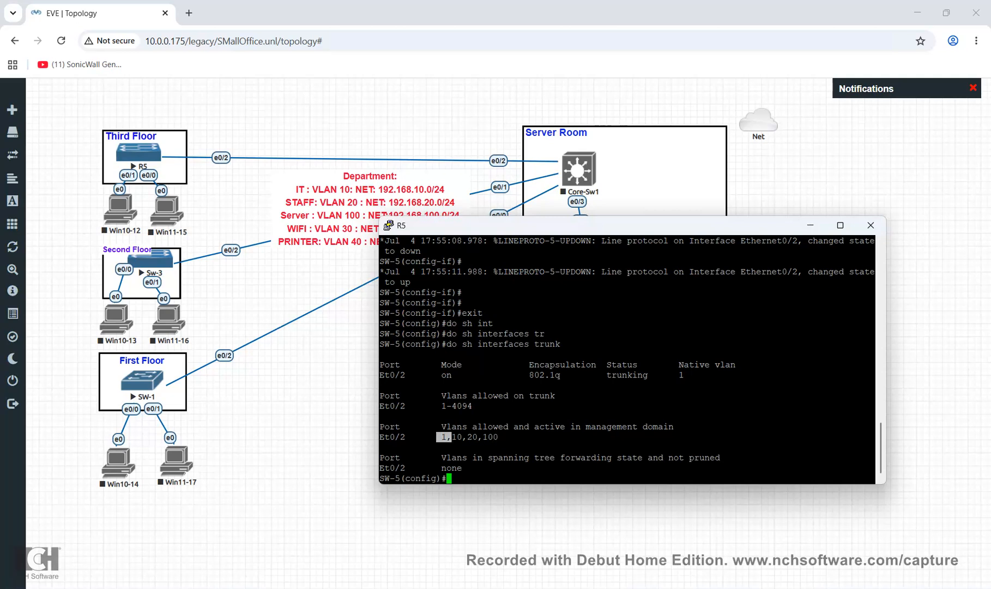
{"action": "left_click_drag", "start_coordinate": [482, 406], "coordinate": [438, 406]}
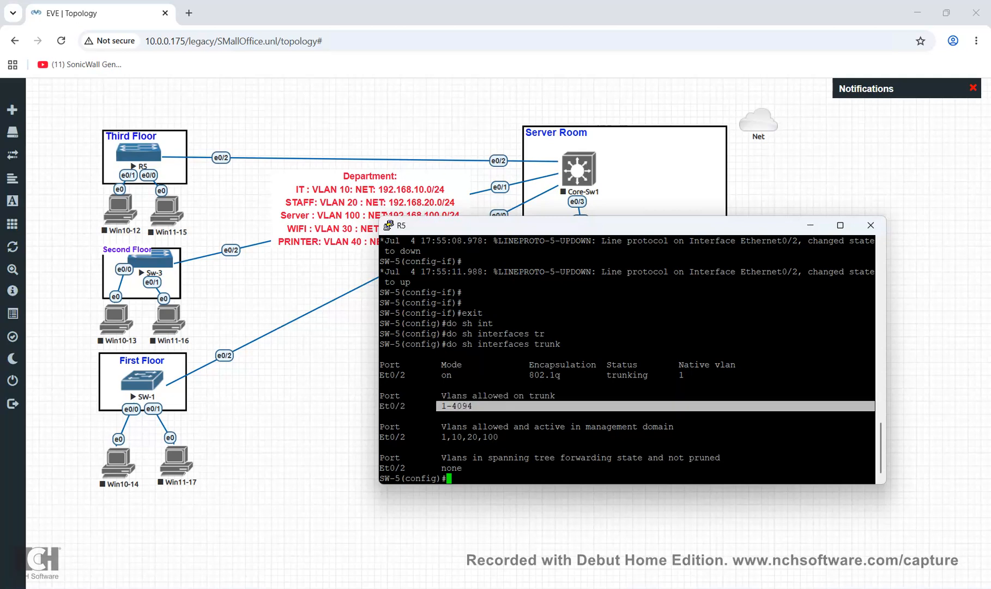
{"action": "left_click", "coordinate": [437, 406]}
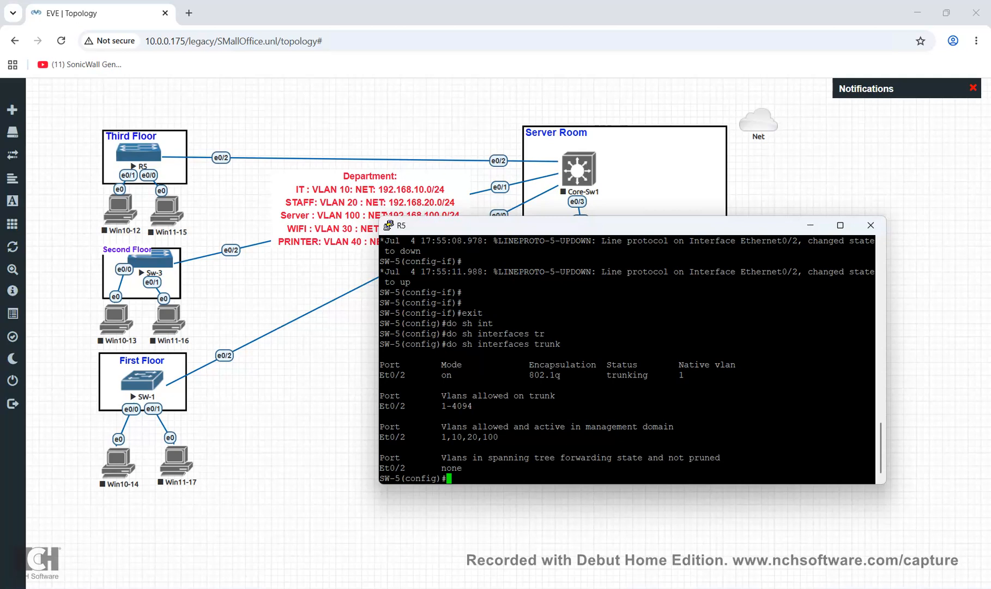
{"action": "left_click_drag", "start_coordinate": [482, 407], "coordinate": [437, 406]}
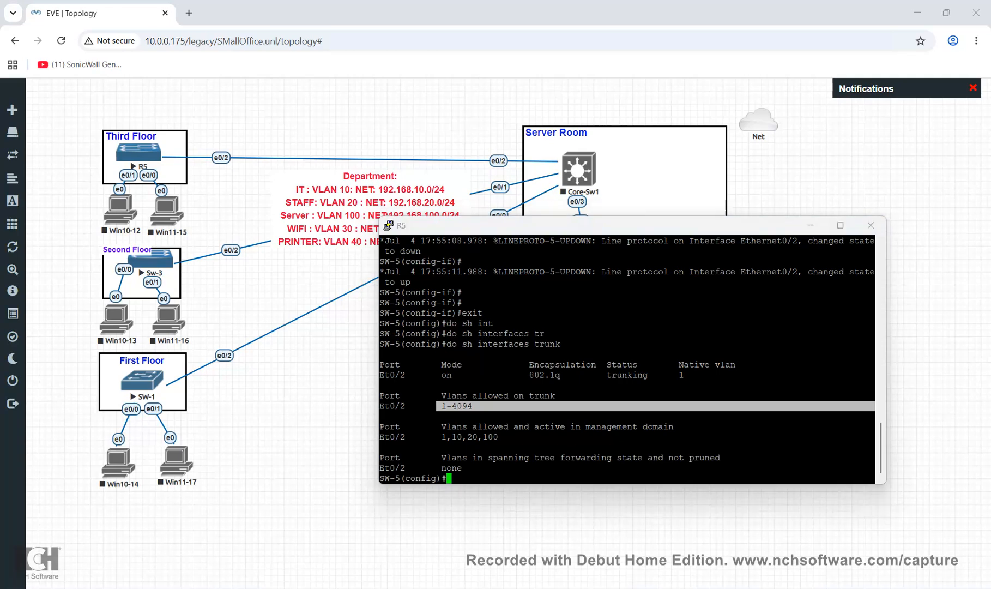
Close the R5 console and start the Core-Sw1 node
{"action": "left_click", "coordinate": [871, 225]}
{"action": "right_click", "coordinate": [595, 164]}
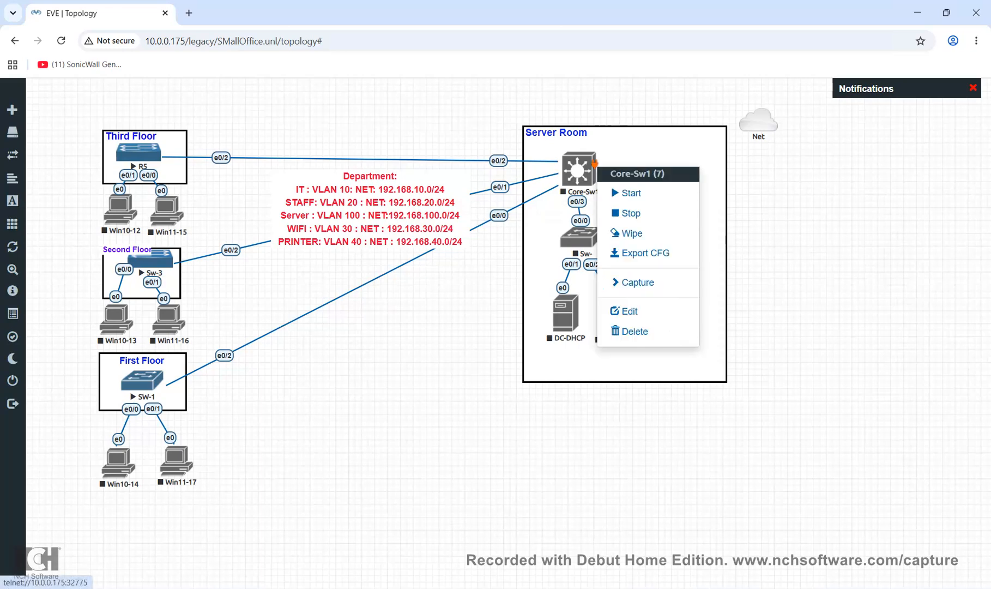
{"action": "left_click", "coordinate": [632, 192]}
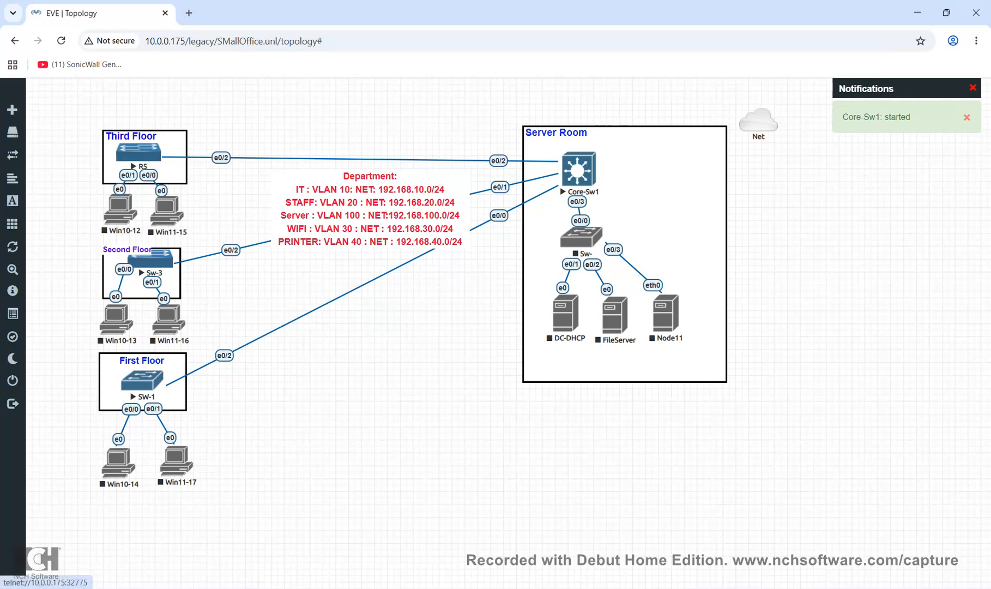
Open Core-Sw1's telnet console and move it below the topology, uncovering the Server Room
{"action": "left_click", "coordinate": [579, 170]}
{"action": "left_click", "coordinate": [479, 139]}
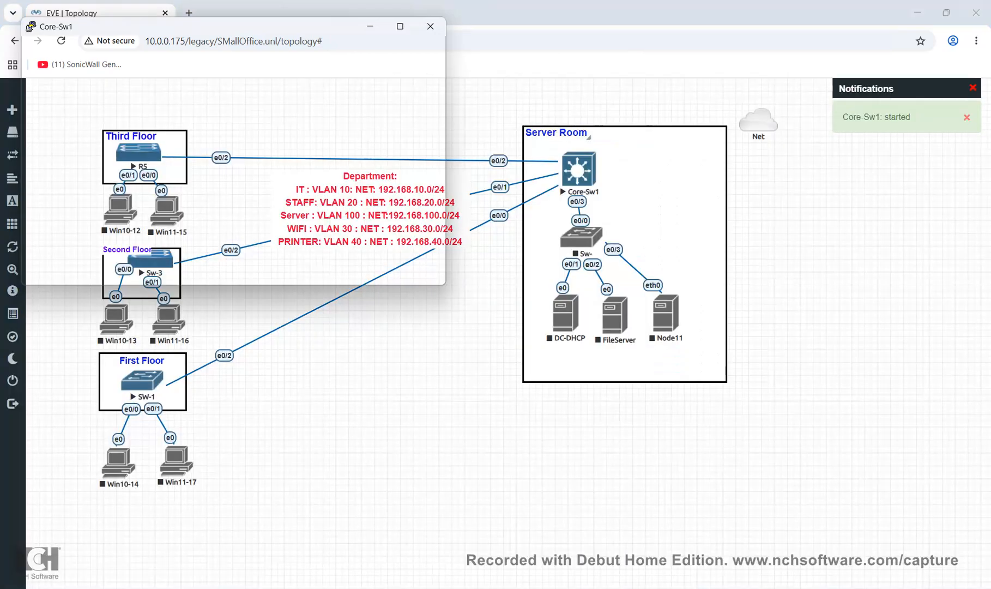
{"action": "left_click_drag", "start_coordinate": [218, 26], "coordinate": [633, 236]}
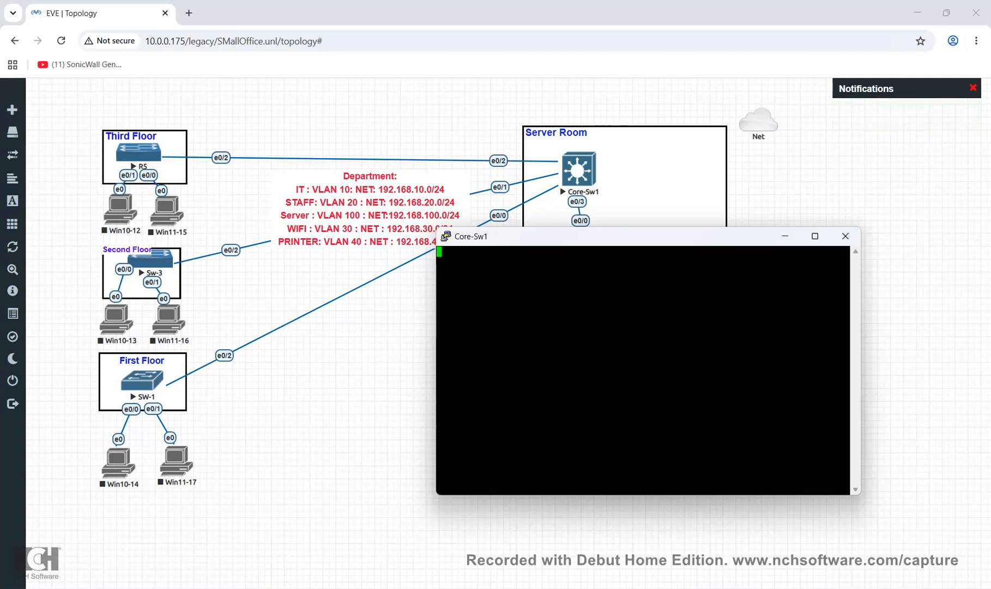
{"action": "left_click_drag", "start_coordinate": [633, 236], "coordinate": [633, 304]}
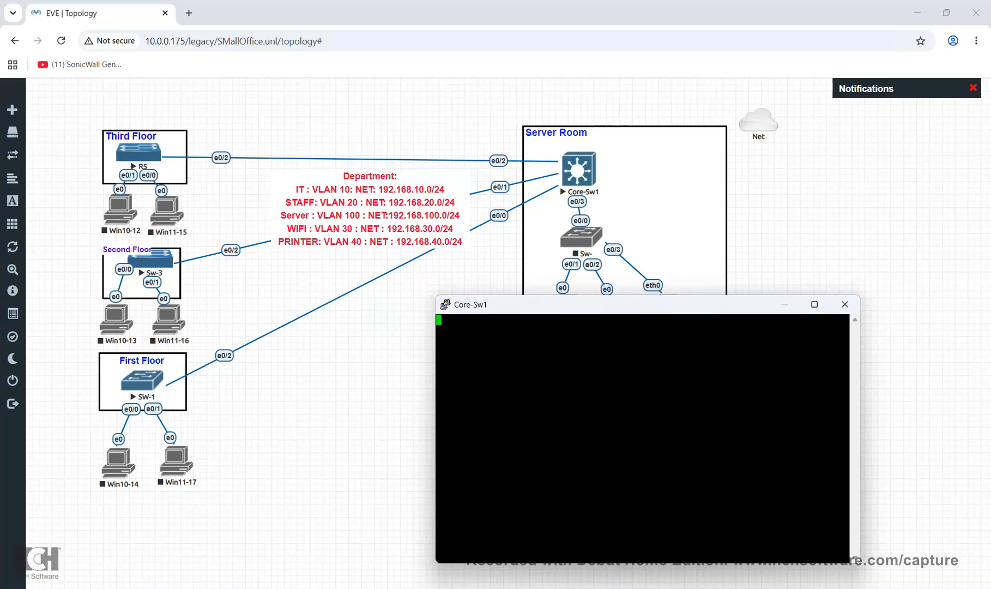
Check the lab status overview, then nudge the red Department VLAN label up and left
{"action": "mouse_move", "coordinate": [22, 269]}
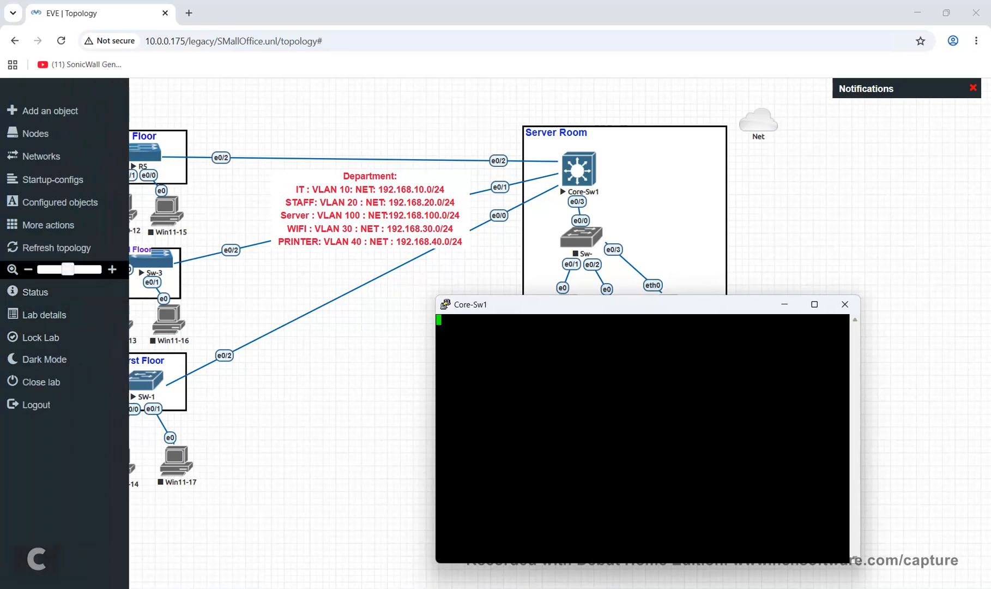
{"action": "left_click", "coordinate": [35, 293]}
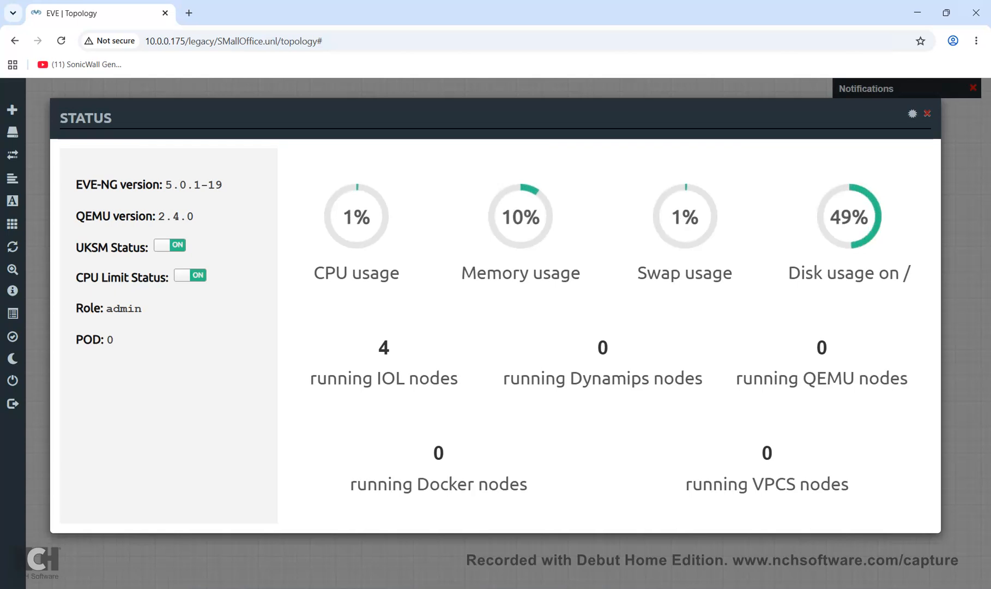
{"action": "key", "text": "Escape"}
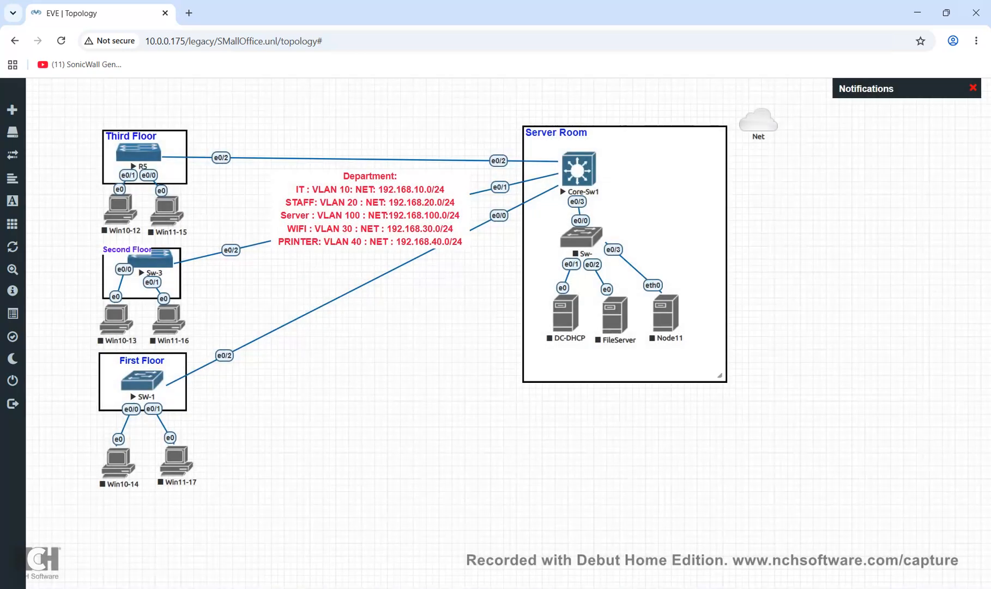
{"action": "mouse_move", "coordinate": [369, 209]}
{"action": "left_mouse_down"}
{"action": "mouse_move", "coordinate": [355, 211]}
{"action": "mouse_move", "coordinate": [356, 201]}
{"action": "left_mouse_up"}
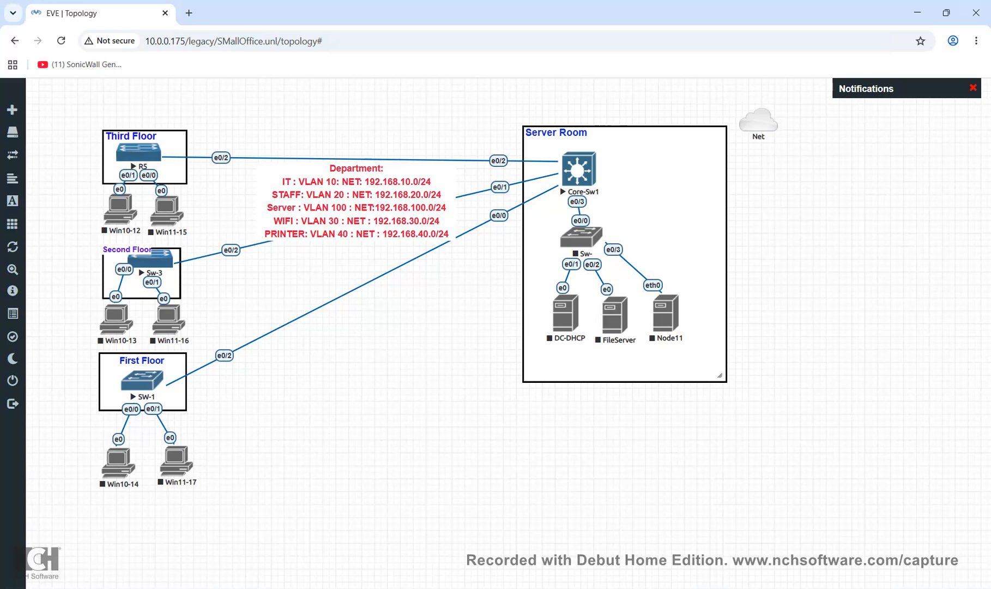
Switch to the Core-Sw1 console and answer n to the initial configuration dialog
{"action": "key", "text": "alt+Tab"}
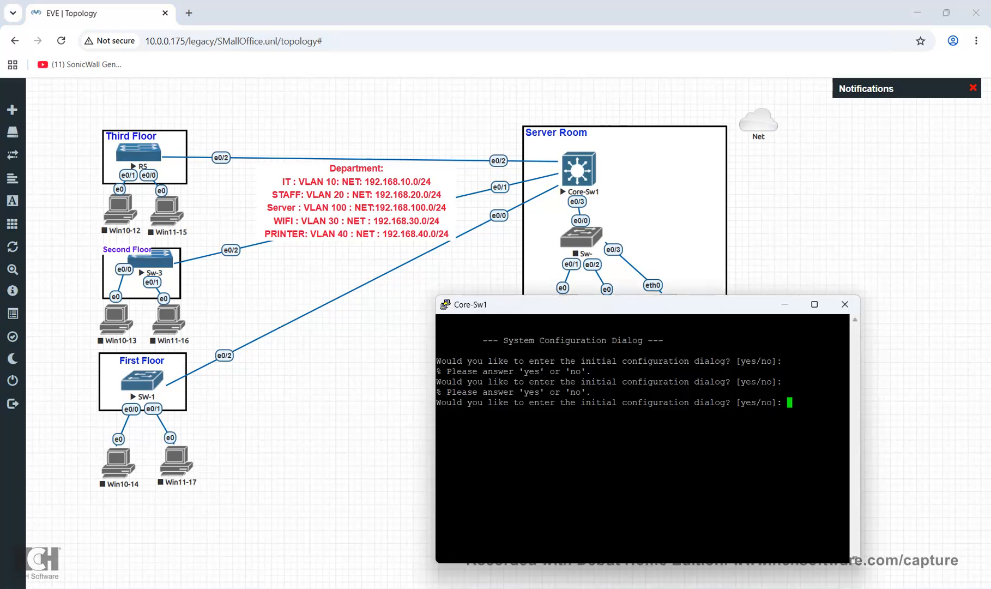
{"action": "type", "text": "n"}
{"action": "key", "text": "Return"}
{"action": "key", "text": "Return"}
{"action": "key", "text": "Return"}
{"action": "key", "text": "Return"}
{"action": "key", "text": "Return"}
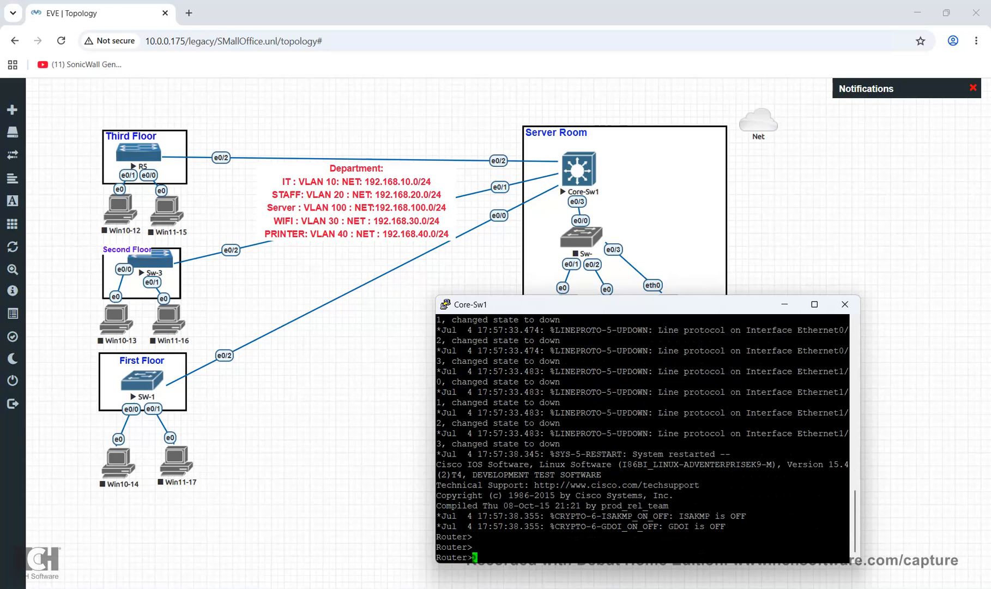
Enter privileged EXEC mode with en, then global configuration with configure terminal
{"action": "type", "text": "en"}
{"action": "key", "text": "Return"}
{"action": "type", "text": "conf"}
{"action": "key", "text": "Tab"}
{"action": "type", "text": "t"}
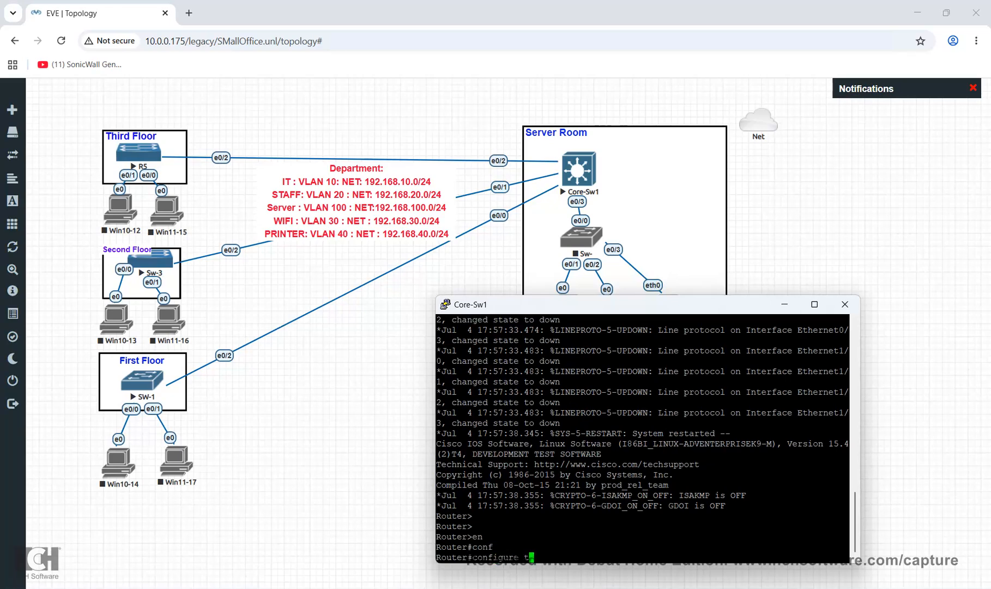
{"action": "key", "text": "Tab"}
{"action": "key", "text": "Return"}
Select interface range e0/0-3 after e0/0-4 is rejected as invalid
{"action": "type", "text": "int"}
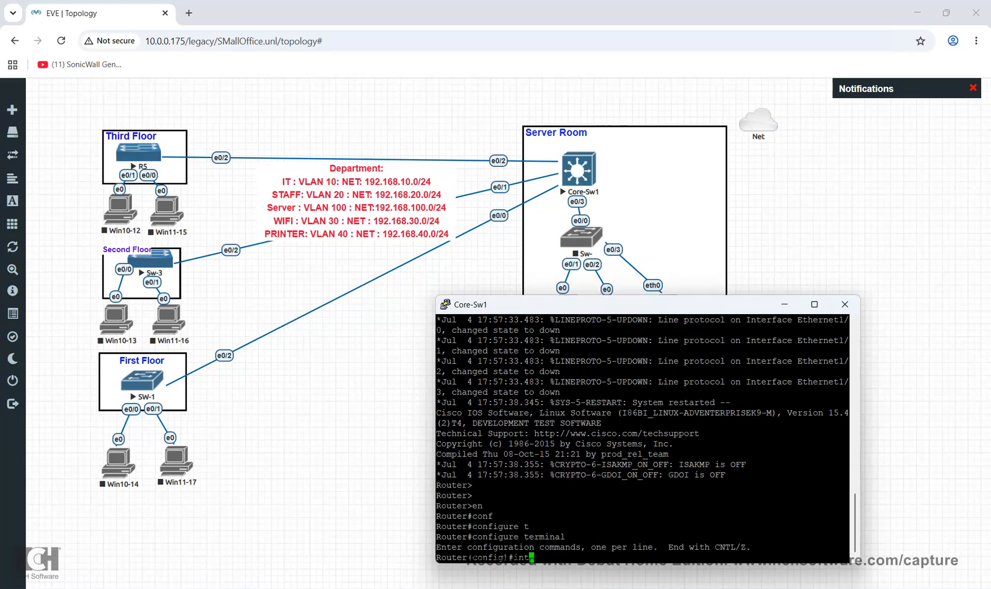
{"action": "key", "text": "ctrl+a"}
{"action": "key", "text": "Tab"}
{"action": "type", "text": "r"}
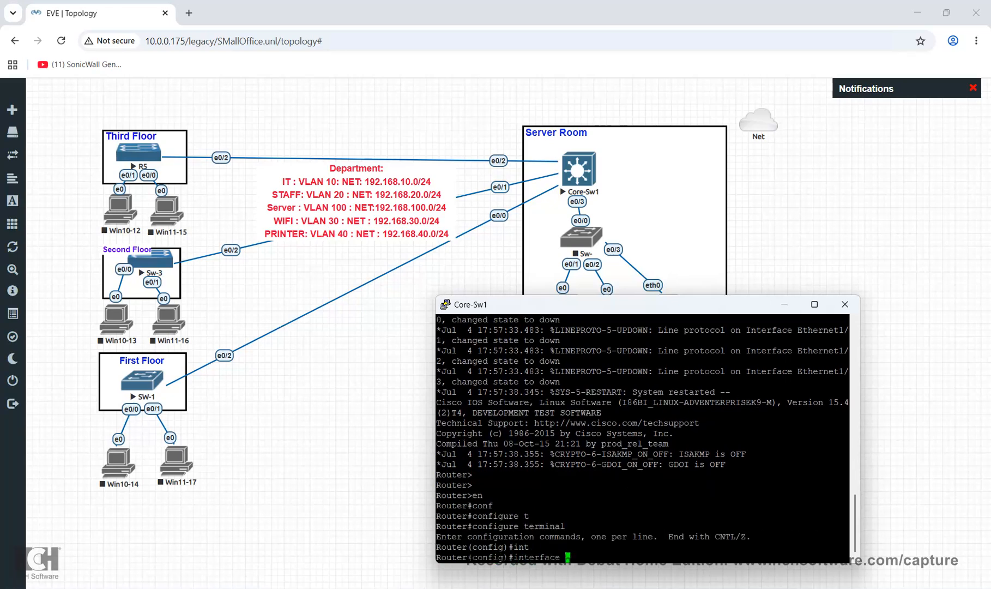
{"action": "key", "text": "Tab"}
{"action": "type", "text": "e"}
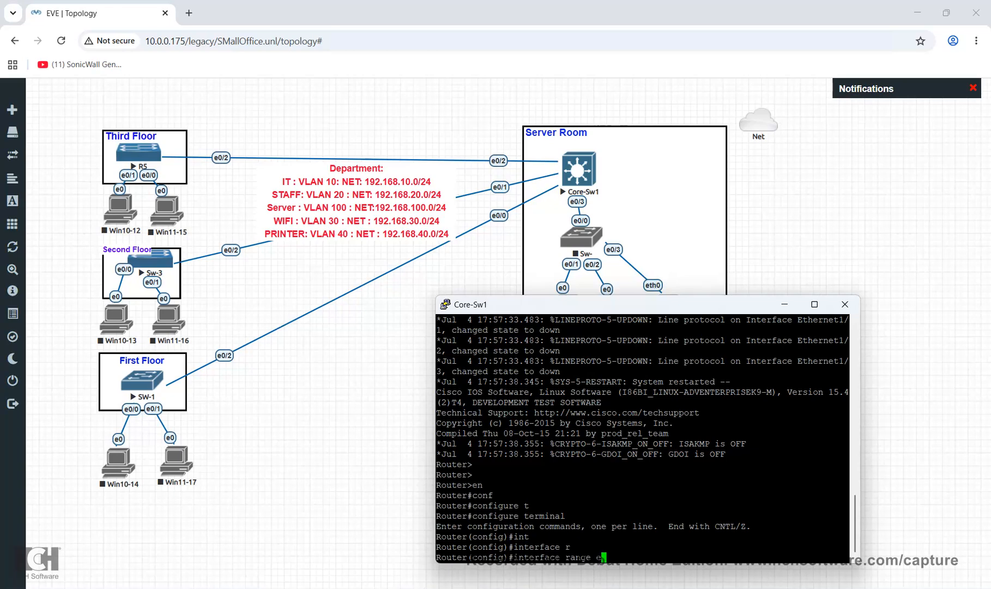
{"action": "type", "text": "0/0-4"}
{"action": "key", "text": "Return"}
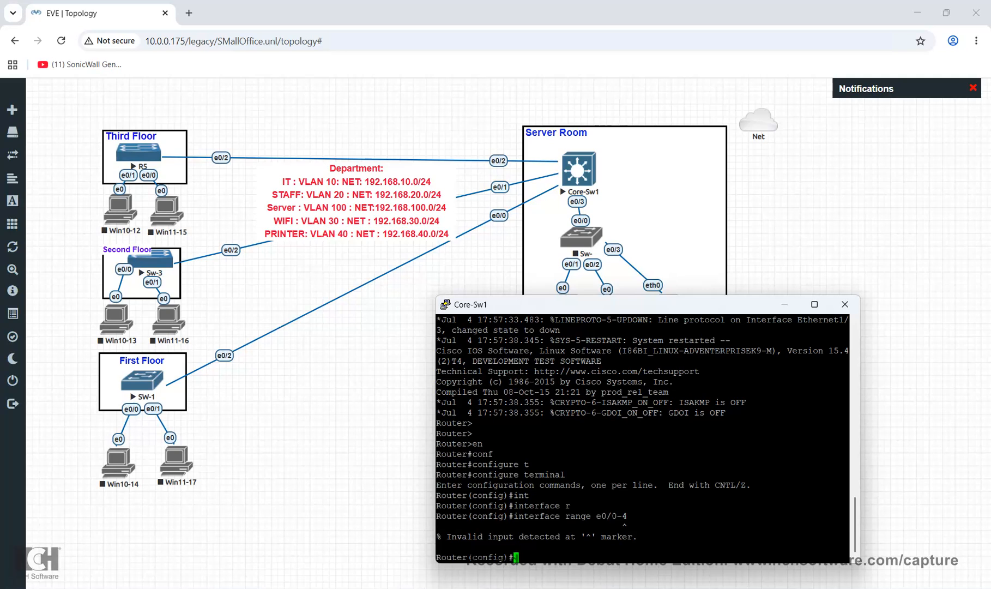
{"action": "key", "text": "Up"}
{"action": "key", "text": "BackSpace"}
{"action": "type", "text": "3"}
{"action": "key", "text": "Return"}
Try completing the switchport keyword, then exit back to global configuration
{"action": "type", "text": "sw"}
{"action": "key", "text": "Return"}
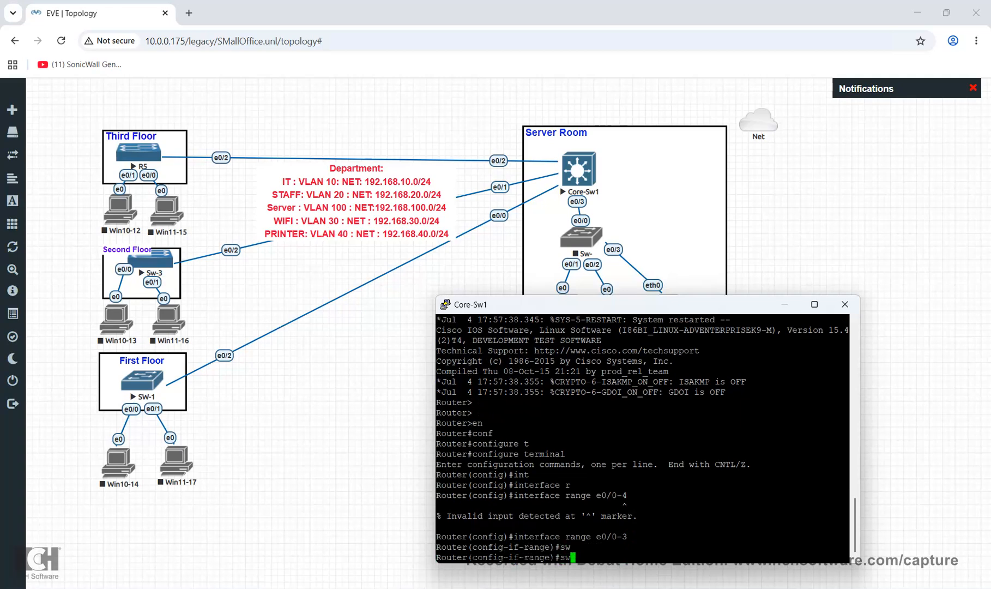
{"action": "type", "text": "swi"}
{"action": "key", "text": "Tab"}
{"action": "key", "text": "BackSpace"}
{"action": "key", "text": "BackSpace"}
{"action": "key", "text": "BackSpace"}
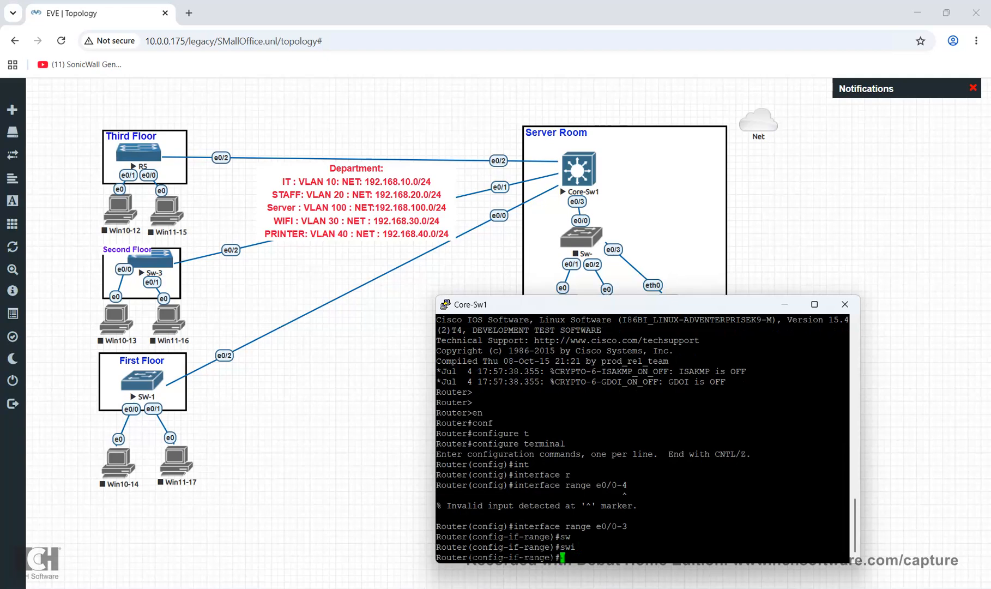
{"action": "type", "text": "swit"}
{"action": "key", "text": "Tab"}
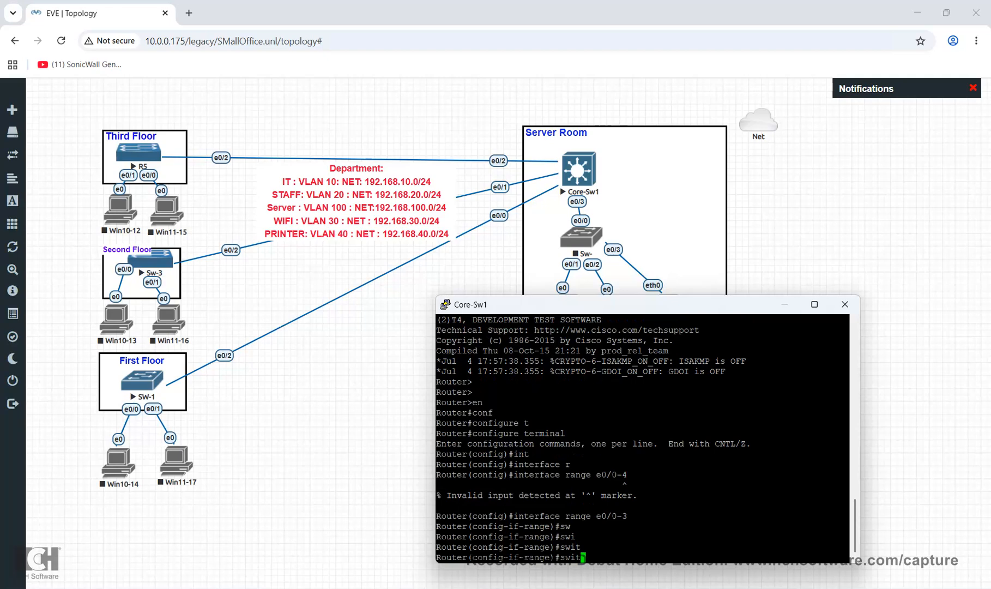
{"action": "key", "text": "BackSpace"}
{"action": "key", "text": "BackSpace"}
{"action": "key", "text": "BackSpace"}
{"action": "key", "text": "BackSpace"}
{"action": "type", "text": "swi"}
{"action": "key", "text": "Tab"}
{"action": "key", "text": "BackSpace"}
{"action": "key", "text": "BackSpace"}
{"action": "key", "text": "BackSpace"}
{"action": "type", "text": "exit"}
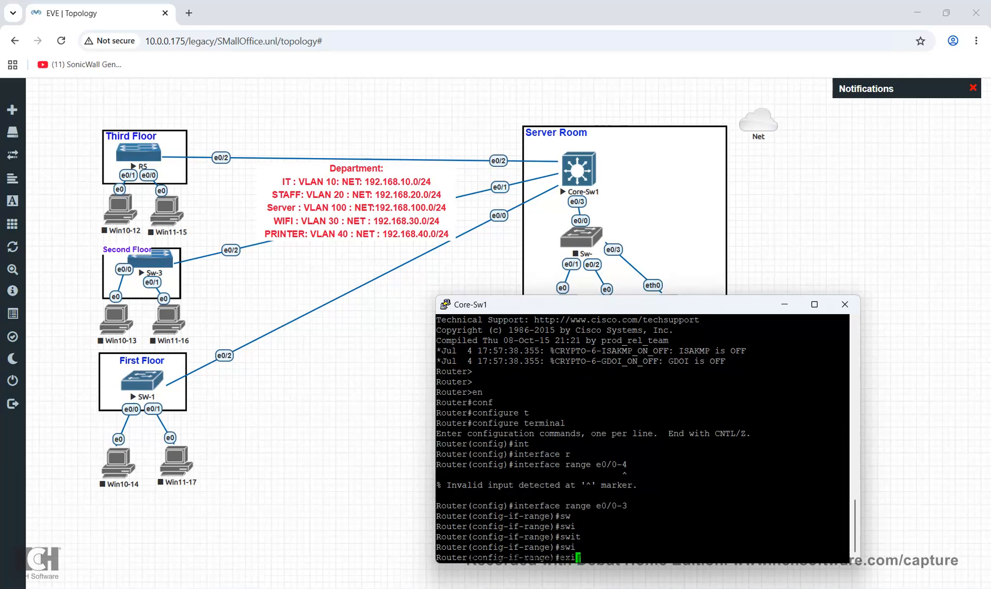
{"action": "key", "text": "Return"}
On interface e0/2, start a switchport trunk encapsulation command, then clear it unfinished
{"action": "type", "text": "int"}
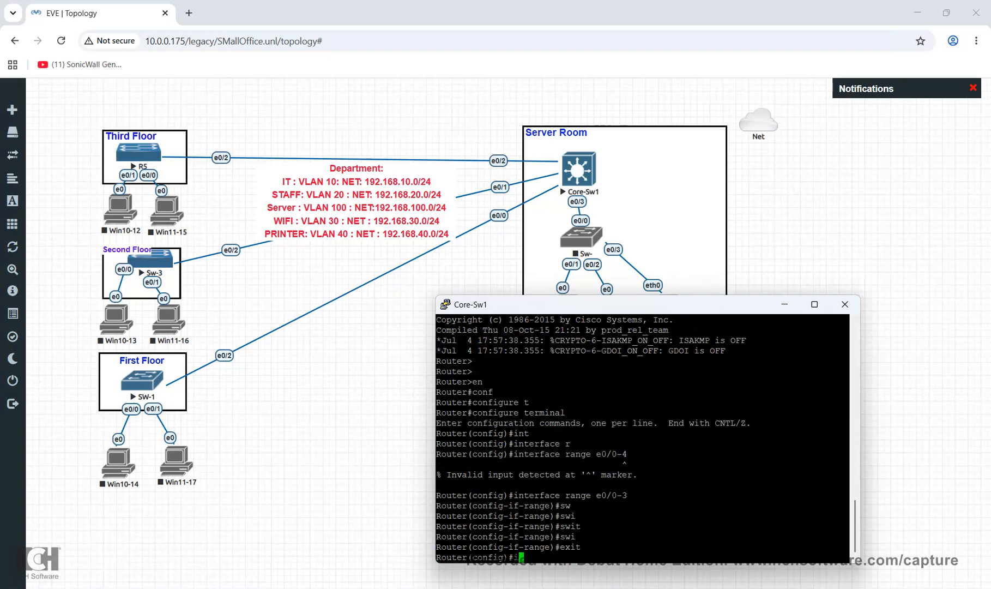
{"action": "key", "text": "Tab"}
{"action": "type", "text": "e0/"}
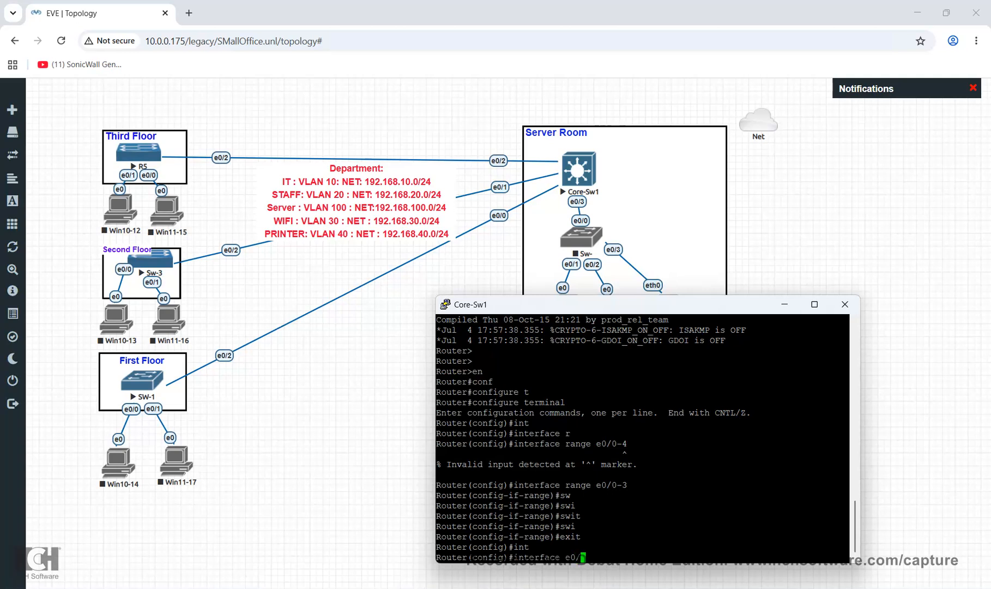
{"action": "type", "text": "2"}
{"action": "key", "text": "Return"}
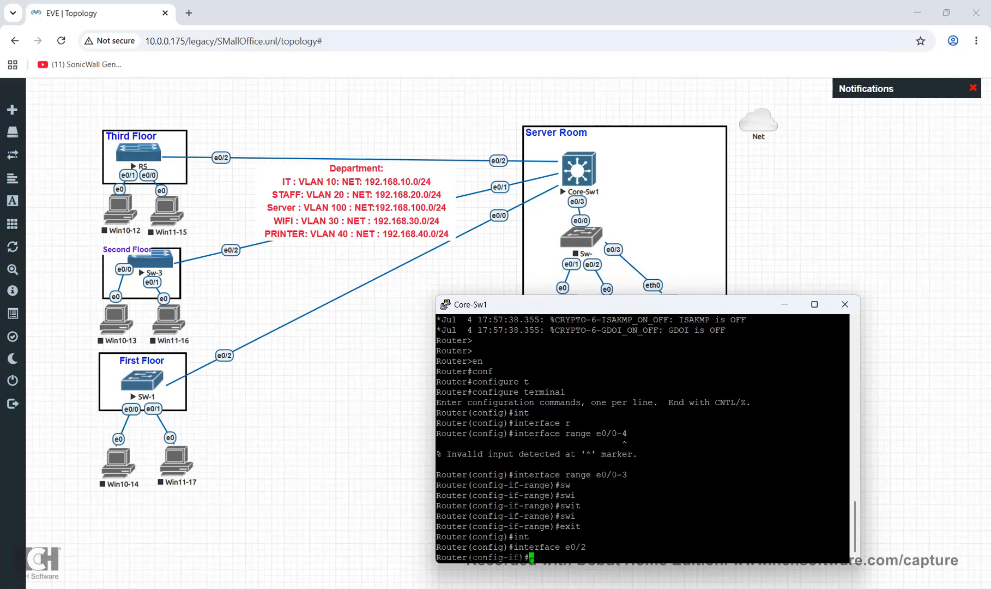
{"action": "type", "text": "sw"}
{"action": "key", "text": "Tab"}
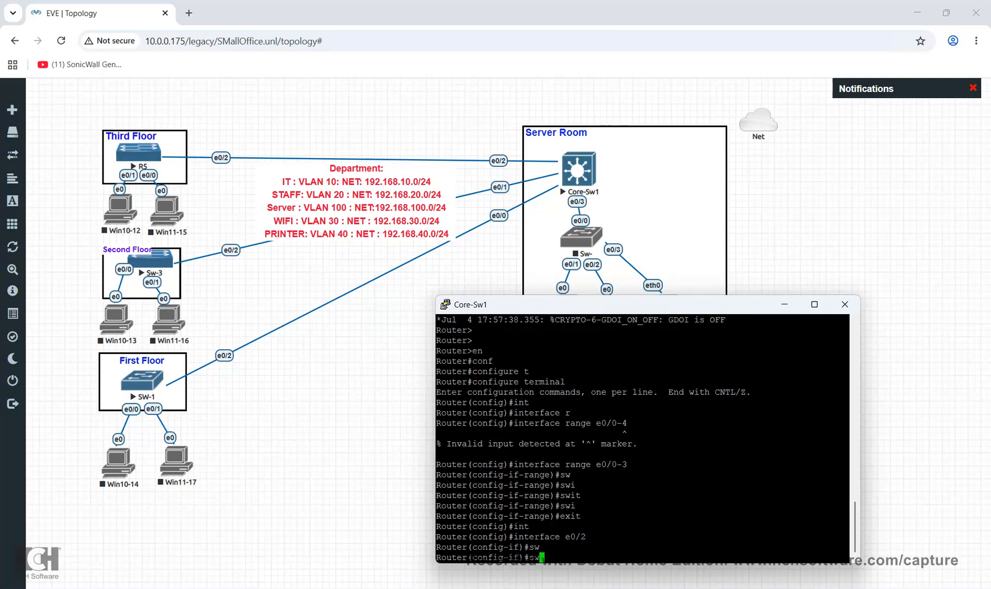
{"action": "type", "text": "itchpor"}
{"action": "key", "text": "Tab"}
{"action": "key", "text": "BackSpace"}
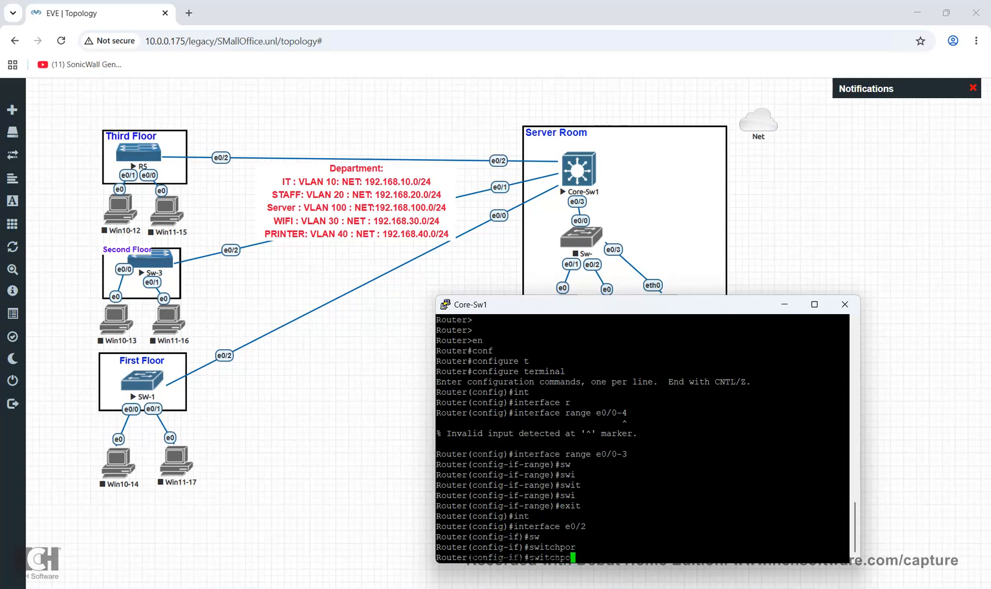
{"action": "type", "text": "t tu"}
{"action": "key", "text": "BackSpace"}
{"action": "type", "text": "r"}
{"action": "key", "text": "Tab"}
{"action": "type", "text": "unk"}
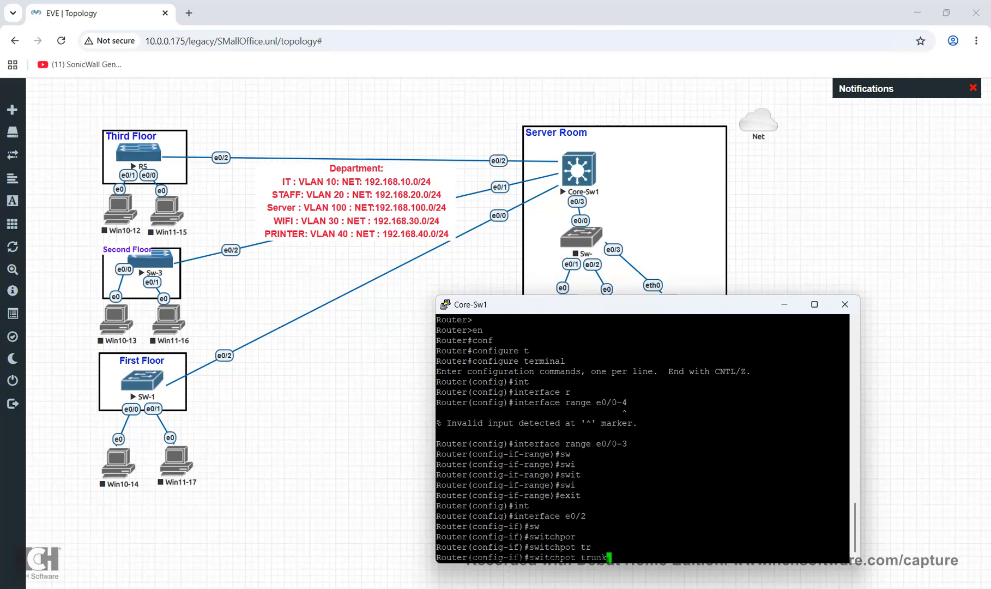
{"action": "type", "text": " enc"}
{"action": "key", "text": "BackSpace"}
{"action": "key", "text": "BackSpace"}
{"action": "key", "text": "BackSpace"}
{"action": "key", "text": "BackSpace"}
{"action": "key", "text": "BackSpace"}
{"action": "key", "text": "BackSpace"}
{"action": "key", "text": "BackSpace"}
{"action": "key", "text": "BackSpace"}
{"action": "key", "text": "BackSpace"}
{"action": "key", "text": "BackSpace"}
{"action": "key", "text": "BackSpace"}
{"action": "key", "text": "BackSpace"}
{"action": "key", "text": "BackSpace"}
{"action": "key", "text": "BackSpace"}
{"action": "key", "text": "BackSpace"}
{"action": "key", "text": "BackSpace"}
{"action": "key", "text": "BackSpace"}
{"action": "key", "text": "BackSpace"}
{"action": "key", "text": "BackSpace"}
Leave interface mode and set the hostname to Core-SW1
{"action": "type", "text": "host"}
{"action": "key", "text": "Tab"}
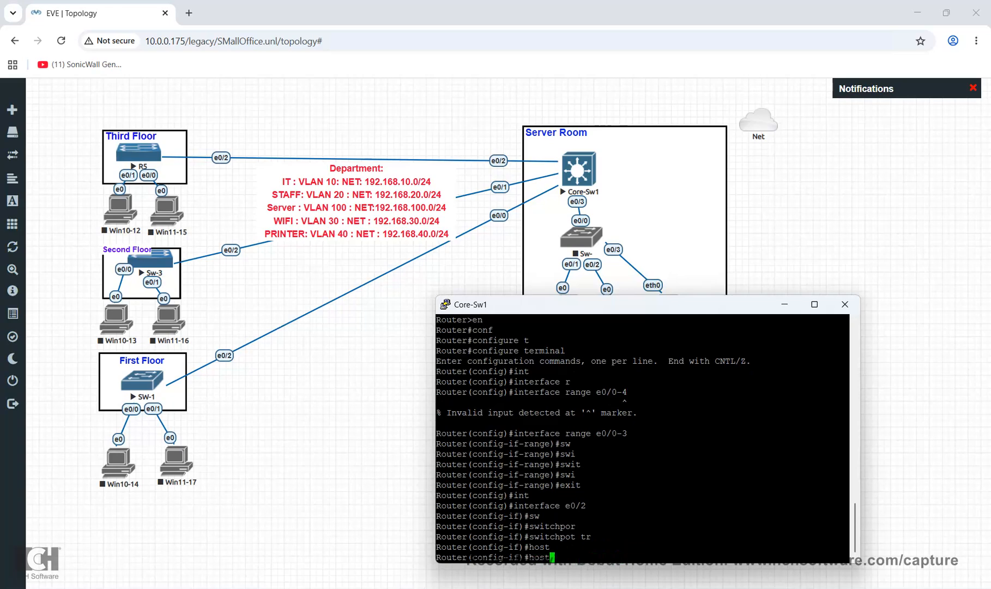
{"action": "key", "text": "BackSpace"}
{"action": "key", "text": "BackSpace"}
{"action": "key", "text": "BackSpace"}
{"action": "key", "text": "BackSpace"}
{"action": "type", "text": "exit"}
{"action": "key", "text": "Return"}
{"action": "key", "text": "Return"}
{"action": "key", "text": "Return"}
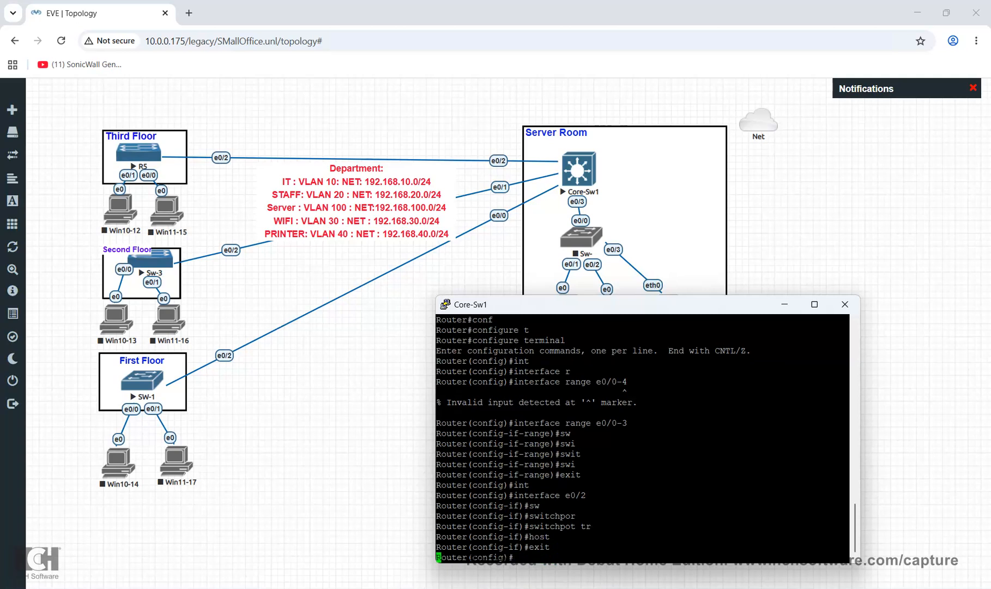
{"action": "type", "text": "ho"}
{"action": "key", "text": "Tab"}
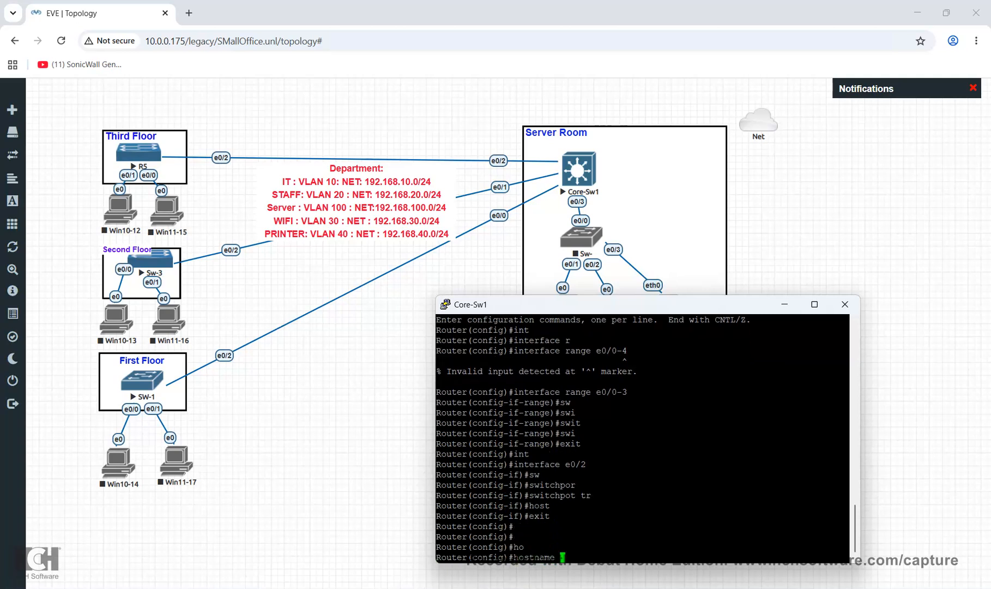
{"action": "type", "text": "n"}
{"action": "key", "text": "Tab"}
{"action": "key", "text": "BackSpace"}
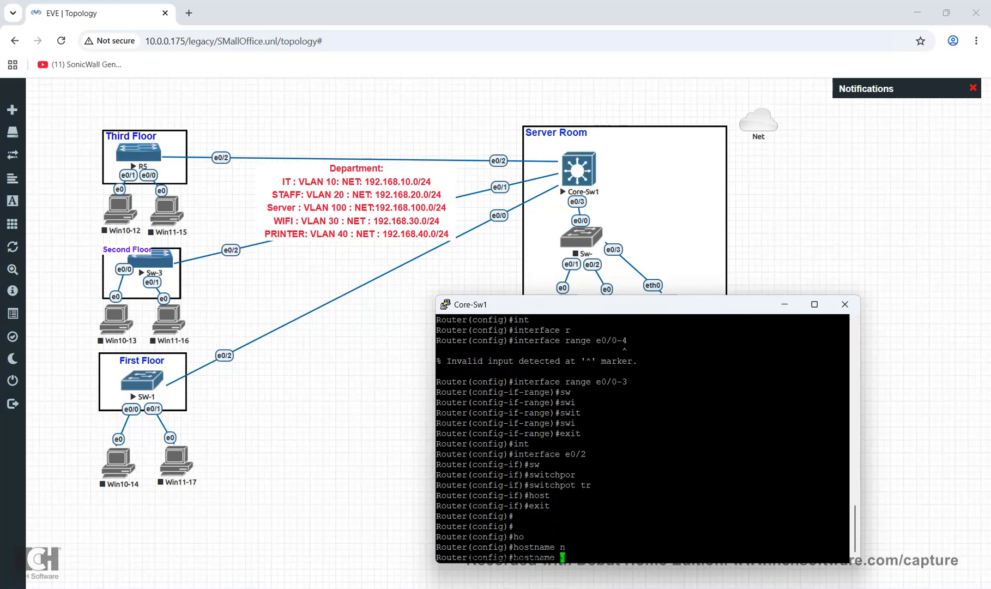
{"action": "type", "text": "Core-SW1"}
{"action": "key", "text": "Return"}
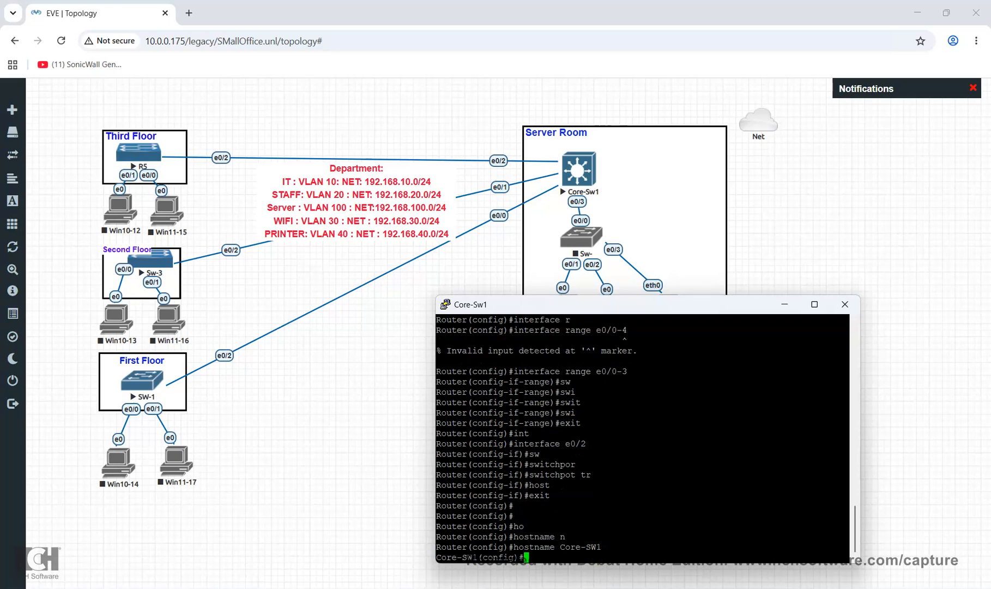
Revisit interface e0/2, exit to privileged mode, and save the configuration with wr
{"action": "type", "text": "int"}
{"action": "key", "text": "Tab"}
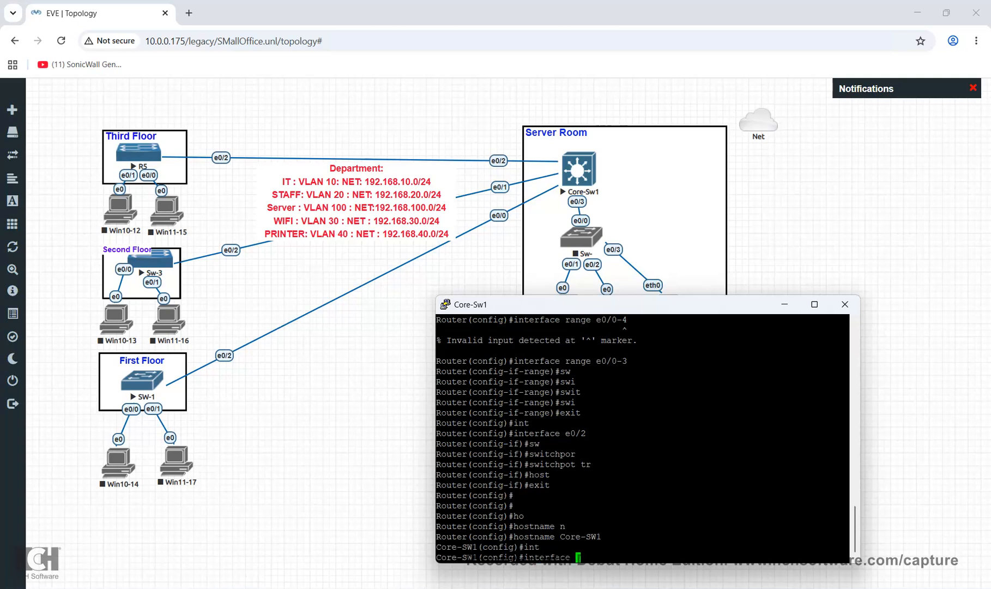
{"action": "type", "text": "e0/2"}
{"action": "key", "text": "Return"}
{"action": "type", "text": "sw"}
{"action": "key", "text": "Tab"}
{"action": "key", "text": "BackSpace"}
{"action": "key", "text": "BackSpace"}
{"action": "type", "text": "exit"}
{"action": "key", "text": "Return"}
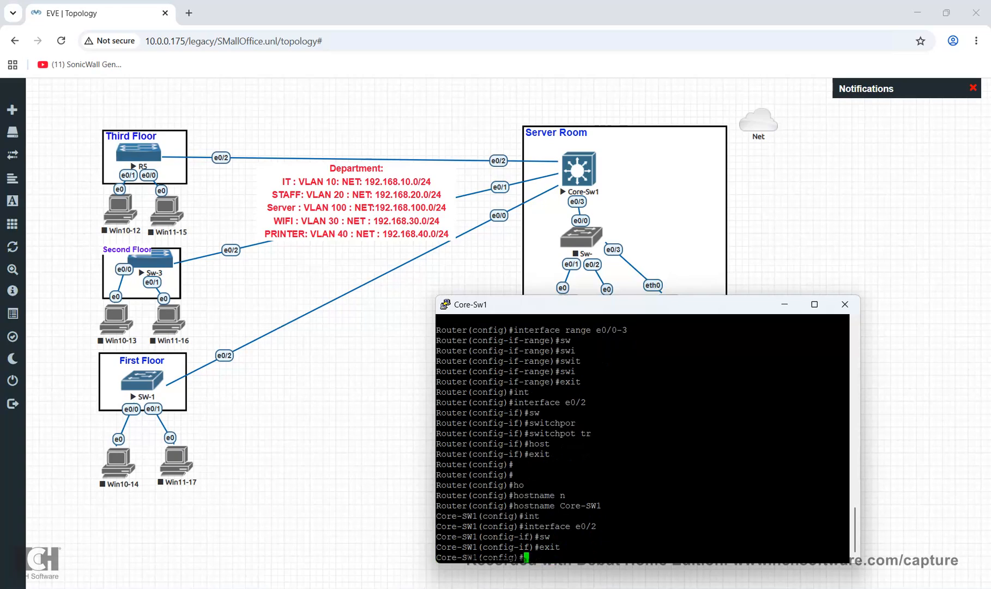
{"action": "type", "text": "exit"}
{"action": "key", "text": "Return"}
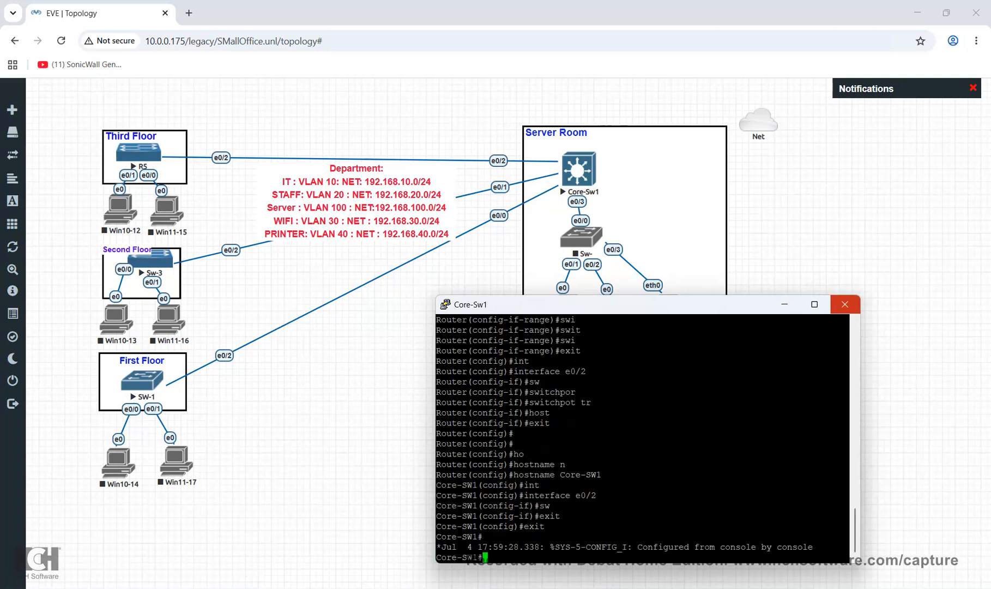
{"action": "type", "text": "wr"}
{"action": "key", "text": "Return"}
Close the Core-Sw1 console session and stop the Core-Sw1 node
{"action": "left_click", "coordinate": [845, 305]}
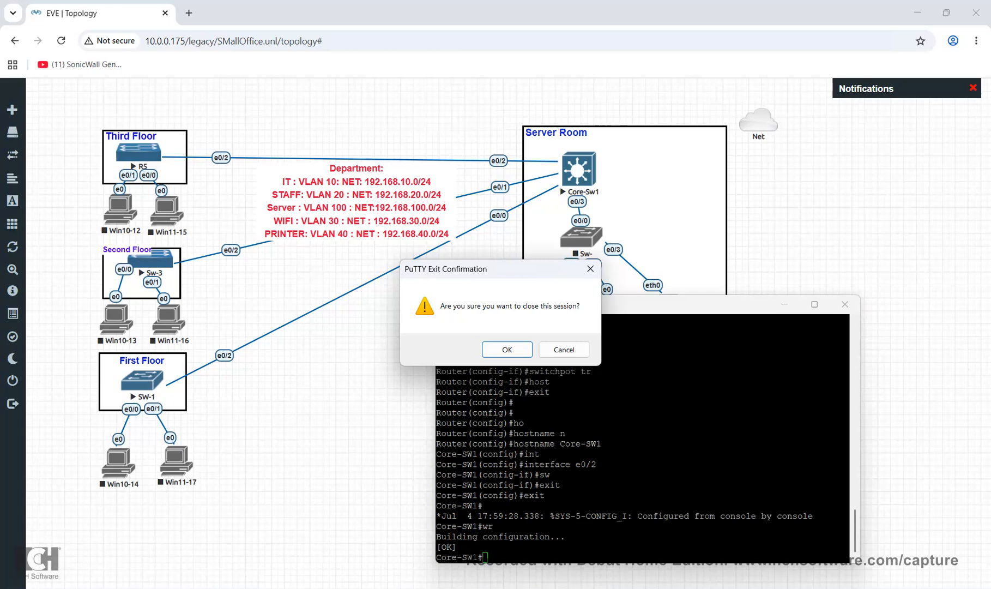
{"action": "left_click", "coordinate": [507, 350]}
{"action": "right_click", "coordinate": [589, 171]}
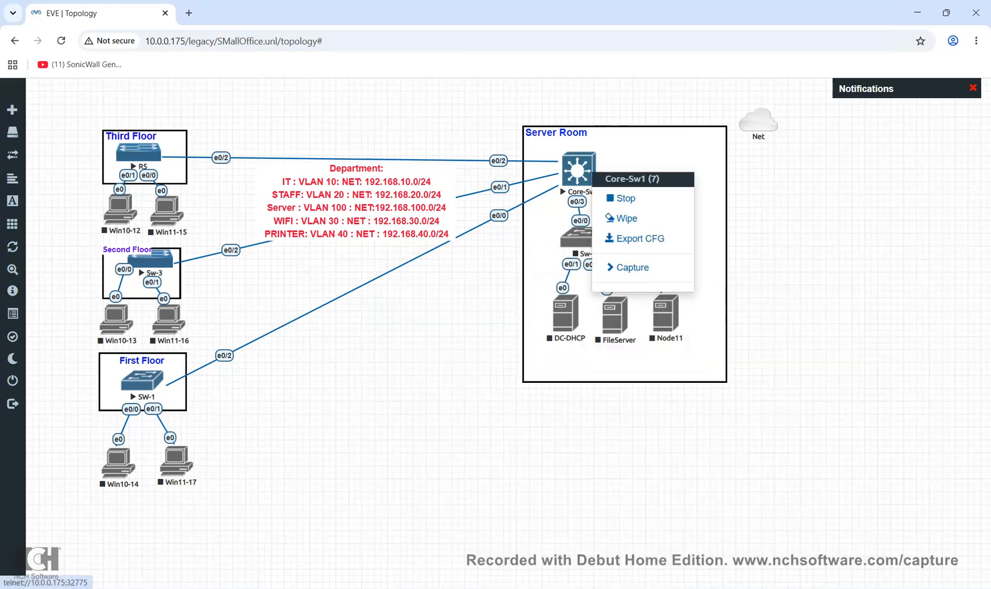
{"action": "left_click", "coordinate": [622, 199]}
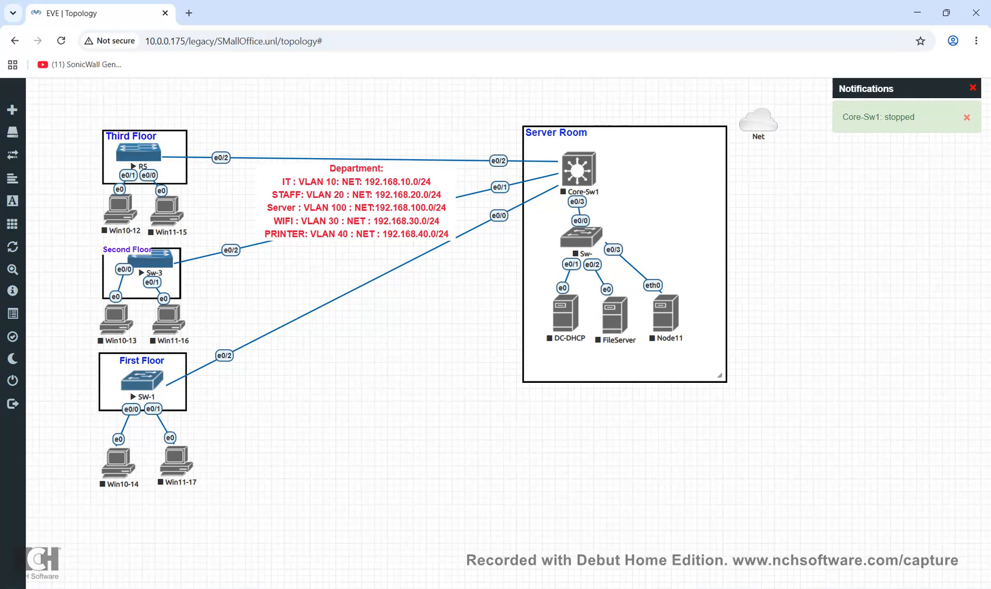
Review Core-Sw1's Edit Node settings (L3-ADVENTERPRISEK9 image) and close without changes
{"action": "right_click", "coordinate": [593, 163]}
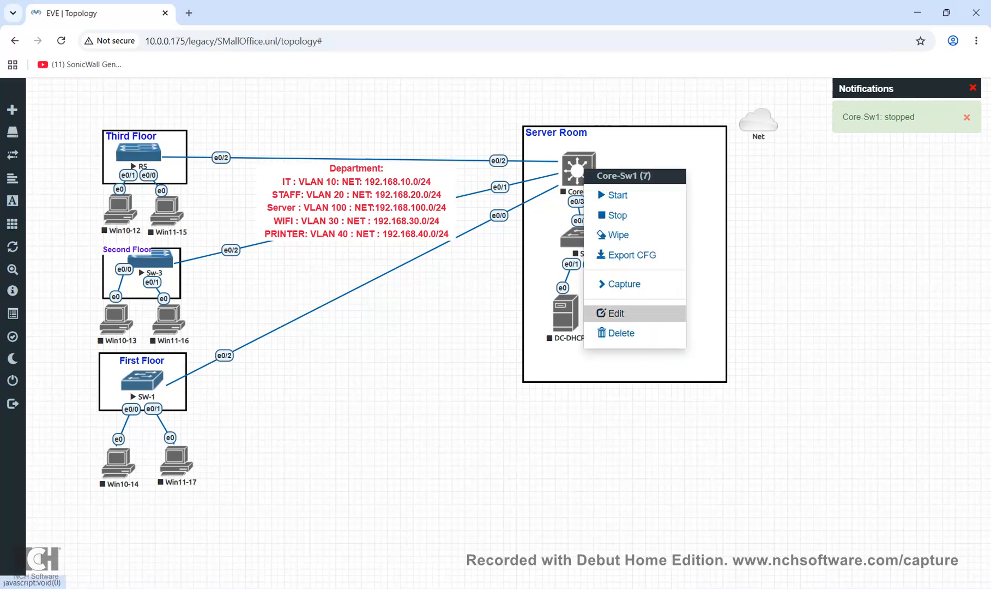
{"action": "left_click", "coordinate": [615, 313]}
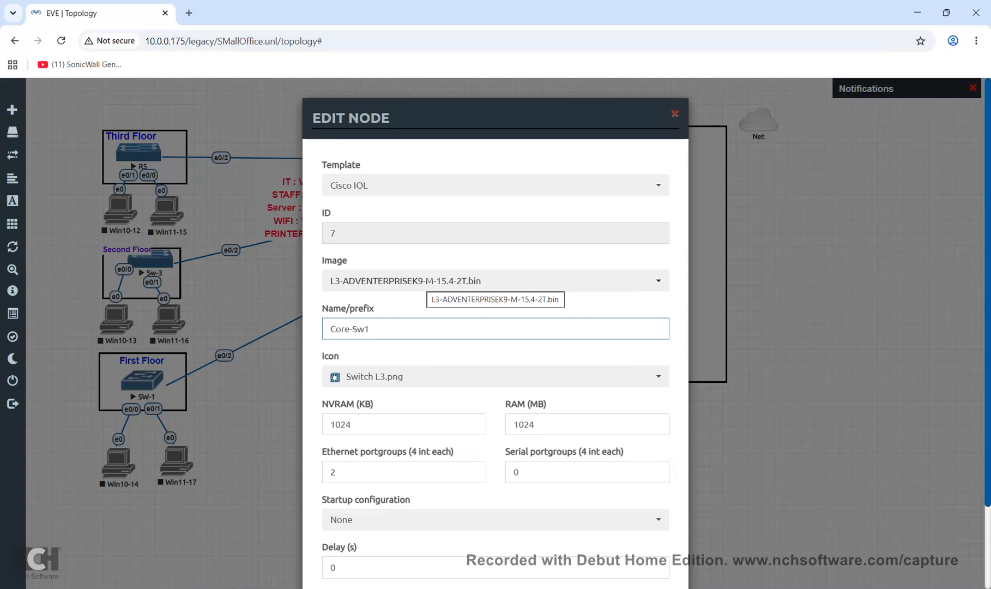
{"action": "scroll", "coordinate": [496, 327], "scroll_direction": "down", "scroll_amount": 2}
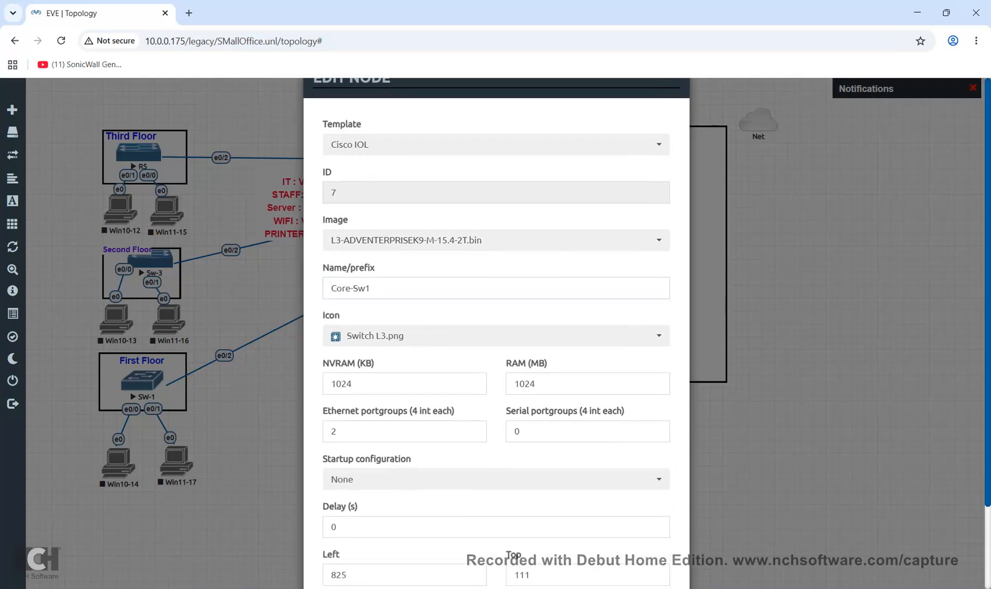
{"action": "scroll", "coordinate": [511, 327], "scroll_direction": "up", "scroll_amount": 2}
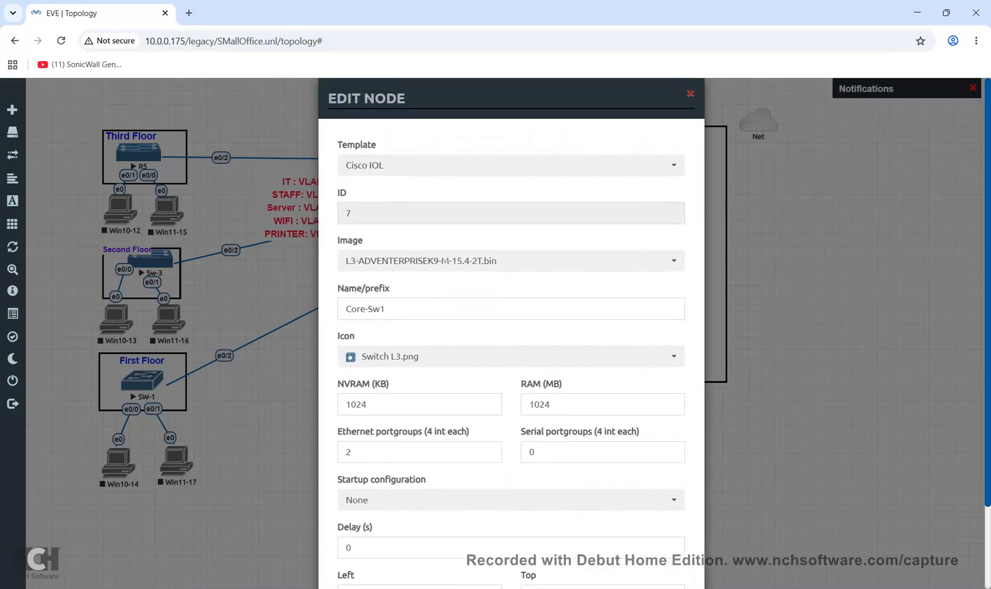
{"action": "left_click", "coordinate": [691, 94]}
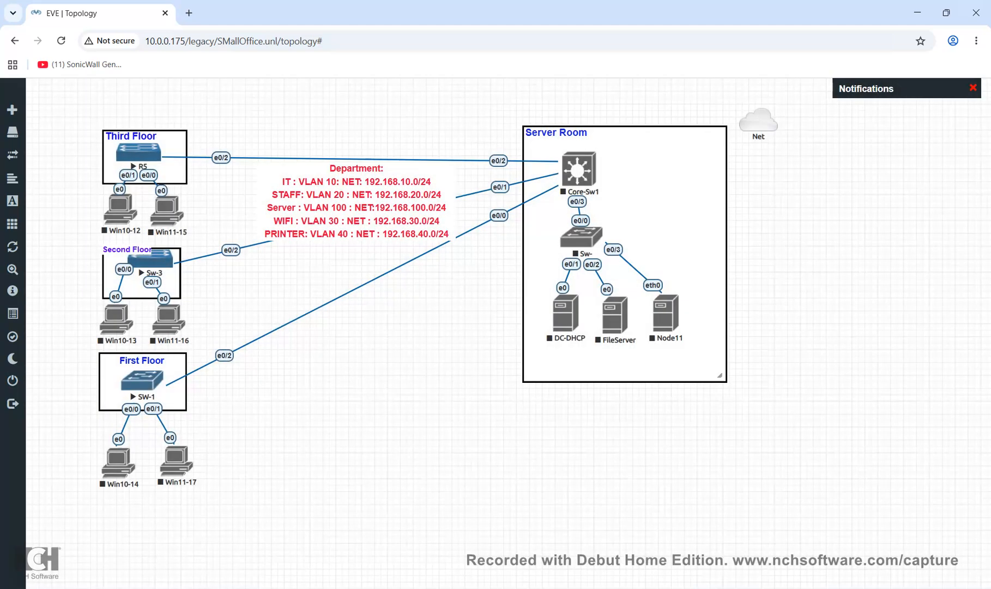
{"action": "right_click", "coordinate": [589, 172]}
Start Core-Sw1 and move the R5 console window out of the way
{"action": "left_click", "coordinate": [622, 197]}
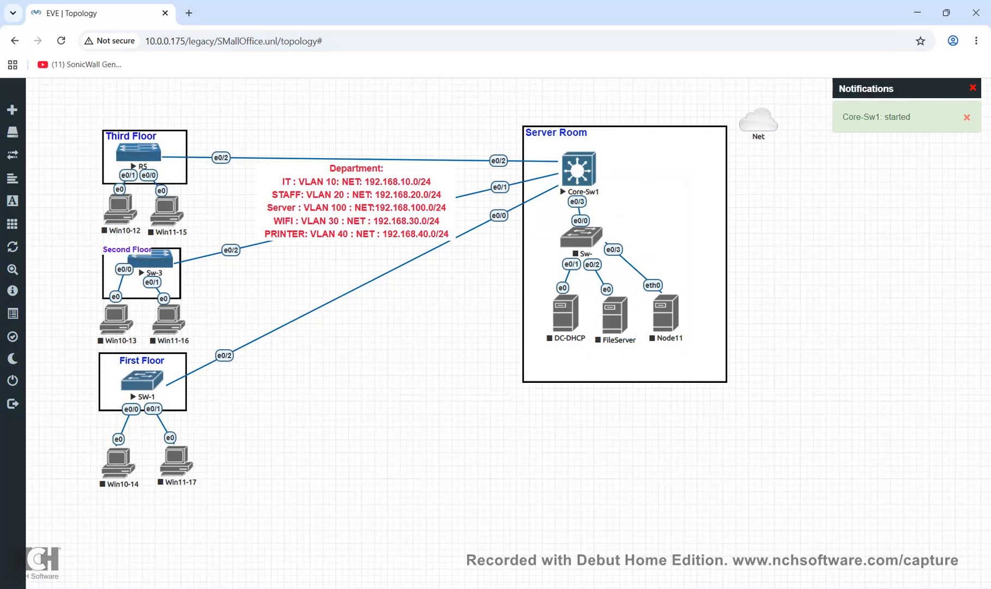
{"action": "key", "text": "alt+Tab"}
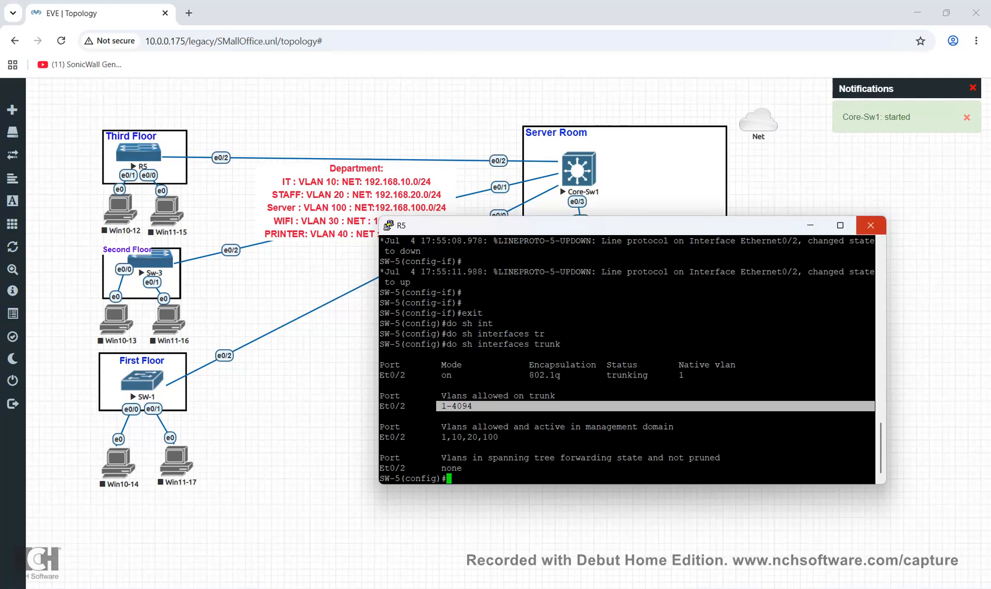
{"action": "left_click", "coordinate": [811, 225]}
Open Core-Sw1's console, allow the terminal launch, and position it beside the topology
{"action": "left_click", "coordinate": [579, 170]}
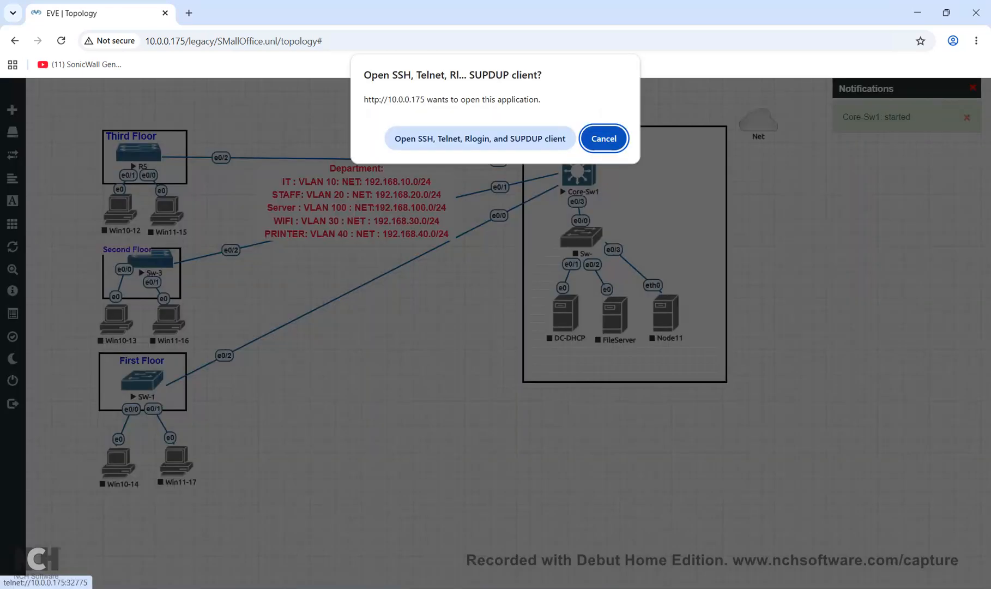
{"action": "left_click", "coordinate": [481, 138]}
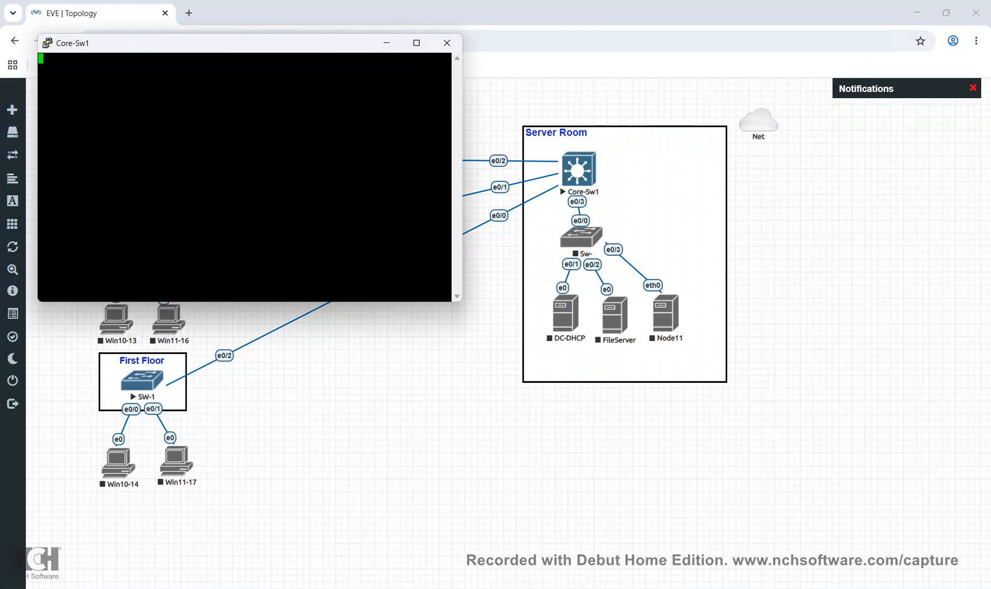
{"action": "left_click_drag", "start_coordinate": [235, 43], "coordinate": [696, 234]}
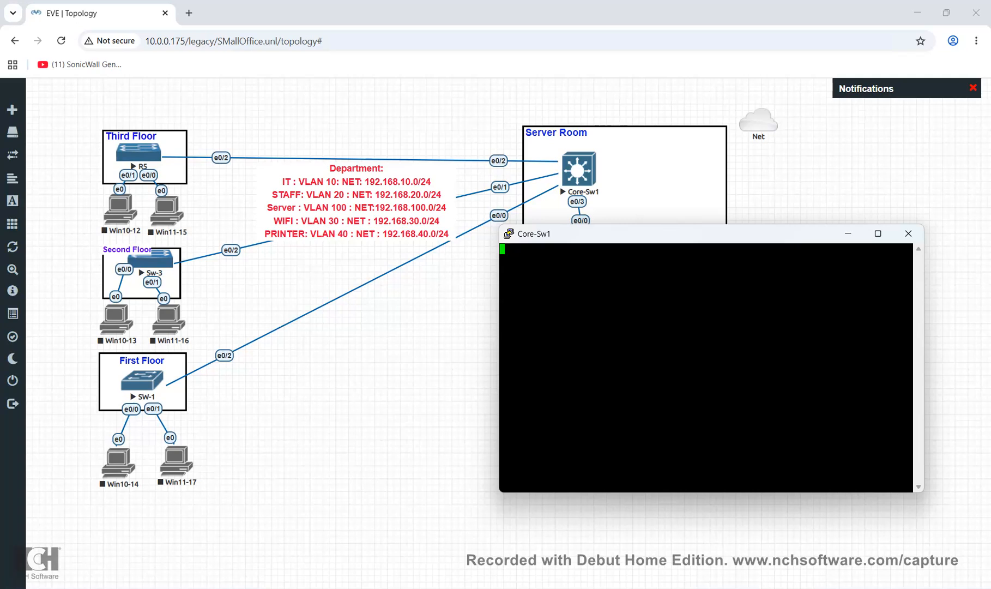
{"action": "left_click_drag", "start_coordinate": [696, 234], "coordinate": [619, 349]}
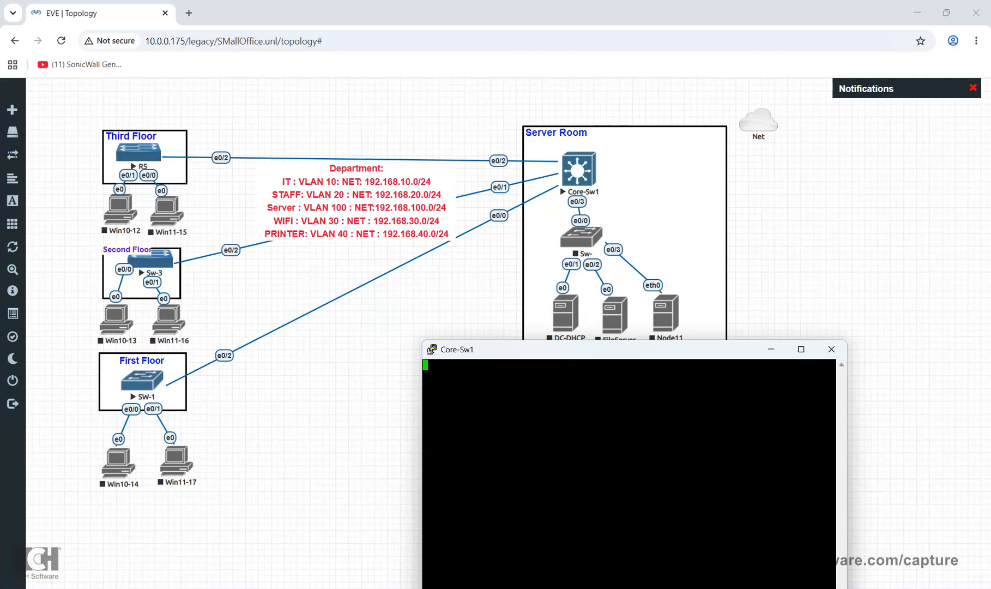
{"action": "left_click_drag", "start_coordinate": [589, 349], "coordinate": [523, 348]}
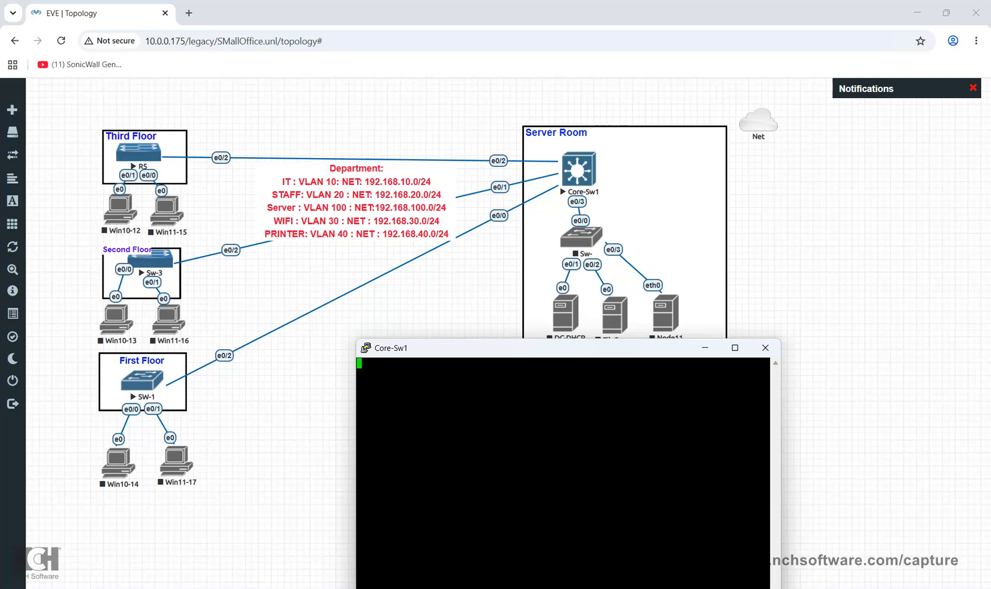
On Core-Sw1, enter privileged mode, then configure terminal, then interface e0/2 configuration
{"action": "key", "text": "Return"}
{"action": "type", "text": "en"}
{"action": "key", "text": "Return"}
{"action": "type", "text": "conf"}
{"action": "key", "text": "Tab"}
{"action": "type", "text": "t"}
{"action": "key", "text": "Tab"}
{"action": "key", "text": "Return"}
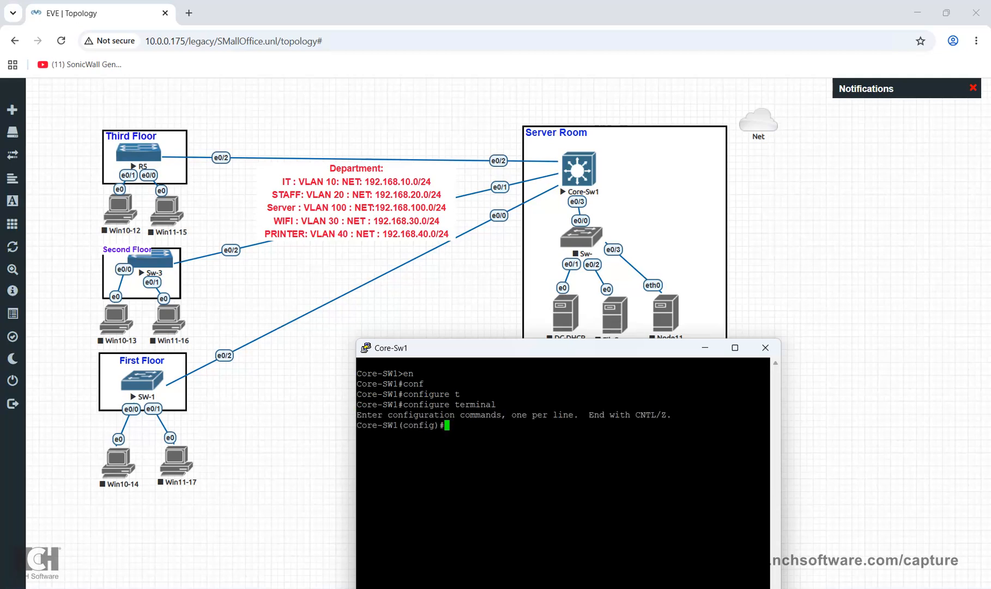
{"action": "type", "text": "int"}
{"action": "key", "text": "Tab"}
{"action": "type", "text": "e"}
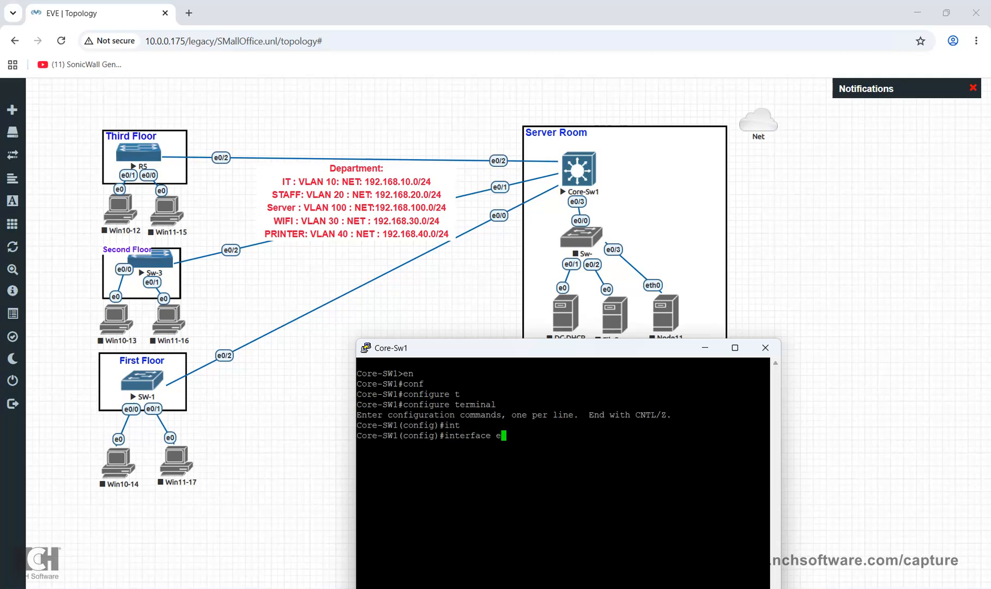
{"action": "type", "text": "0/2"}
{"action": "key", "text": "Return"}
Try 'vlan 10' under interface e0/2, then in global configuration; both are rejected
{"action": "type", "text": "sw"}
{"action": "key", "text": "Tab"}
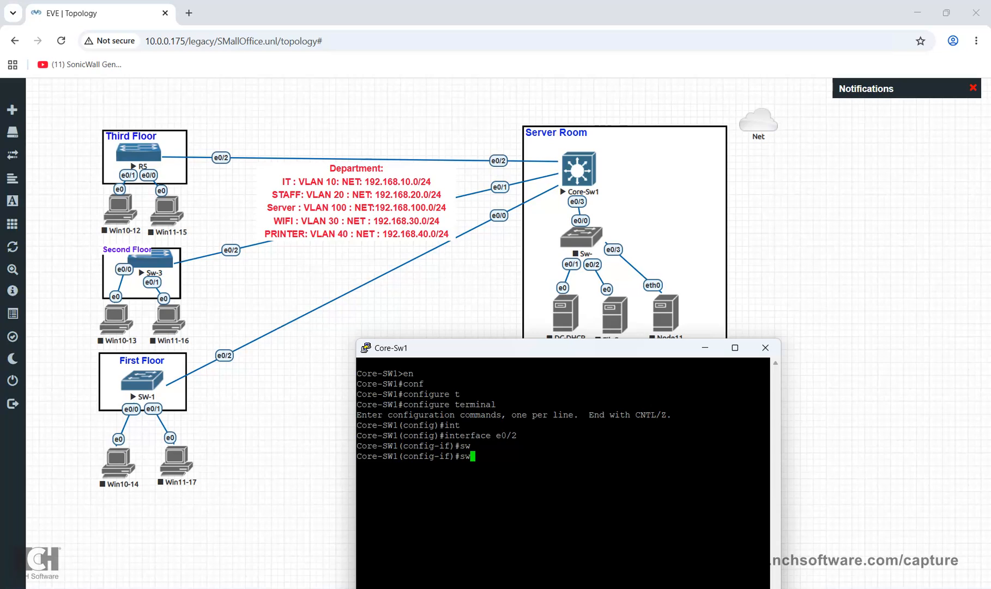
{"action": "key", "text": "BackSpace"}
{"action": "key", "text": "BackSpace"}
{"action": "type", "text": "vlan 10"}
{"action": "key", "text": "Return"}
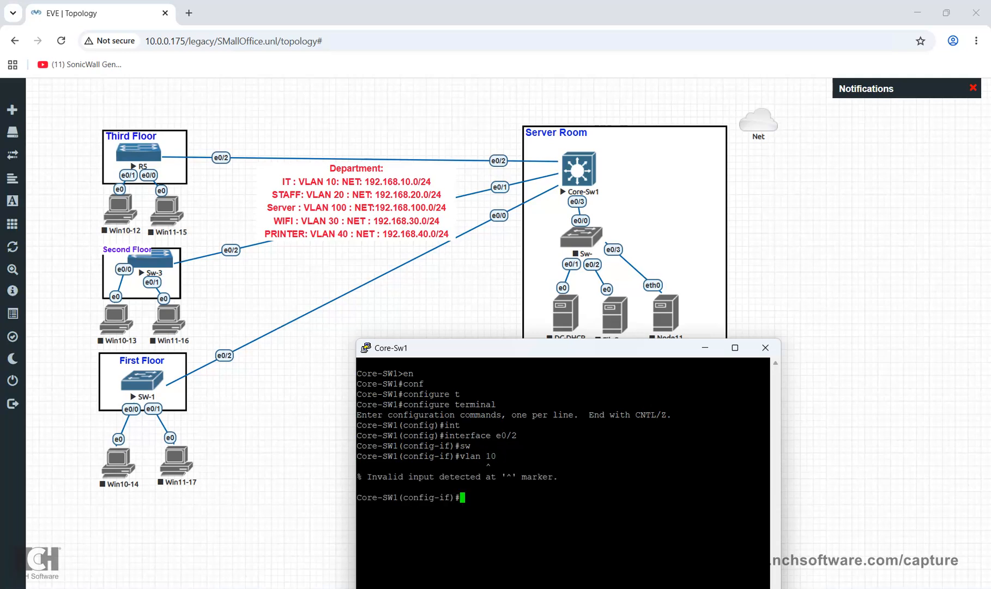
{"action": "type", "text": "exit"}
{"action": "key", "text": "Return"}
{"action": "type", "text": "vlan 10"}
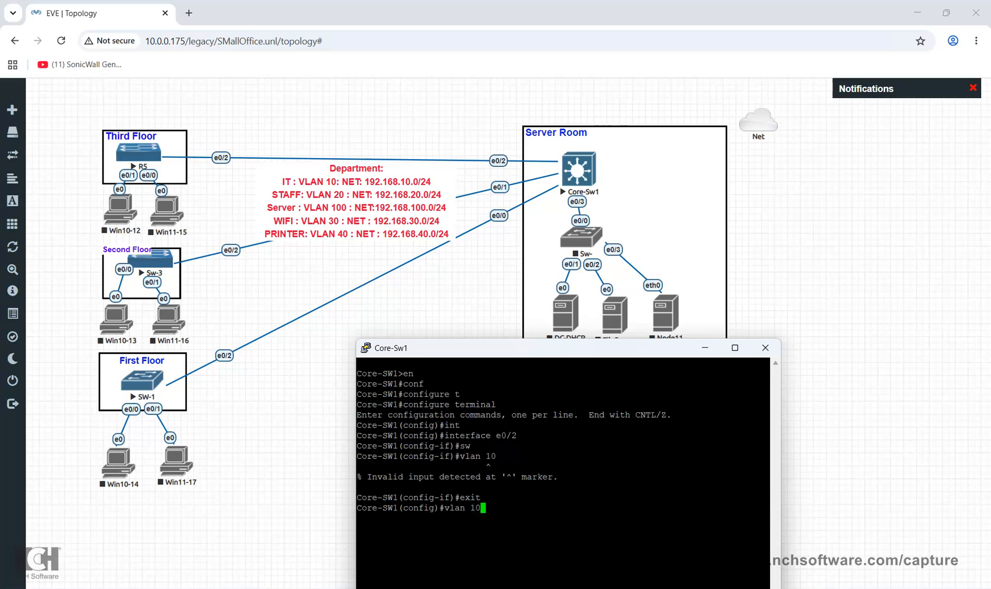
{"action": "key", "text": "Return"}
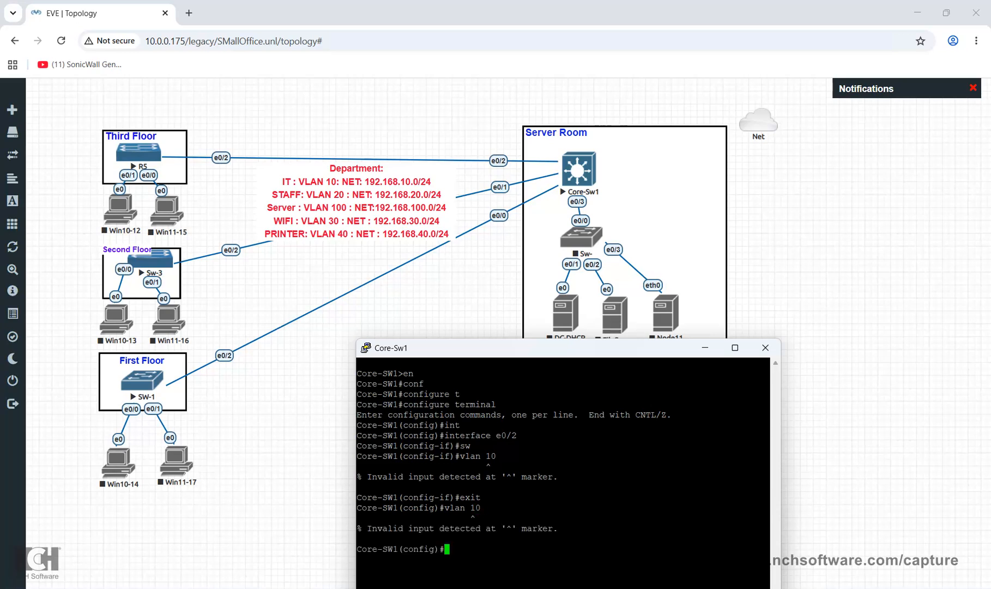
{"action": "type", "text": "exot"}
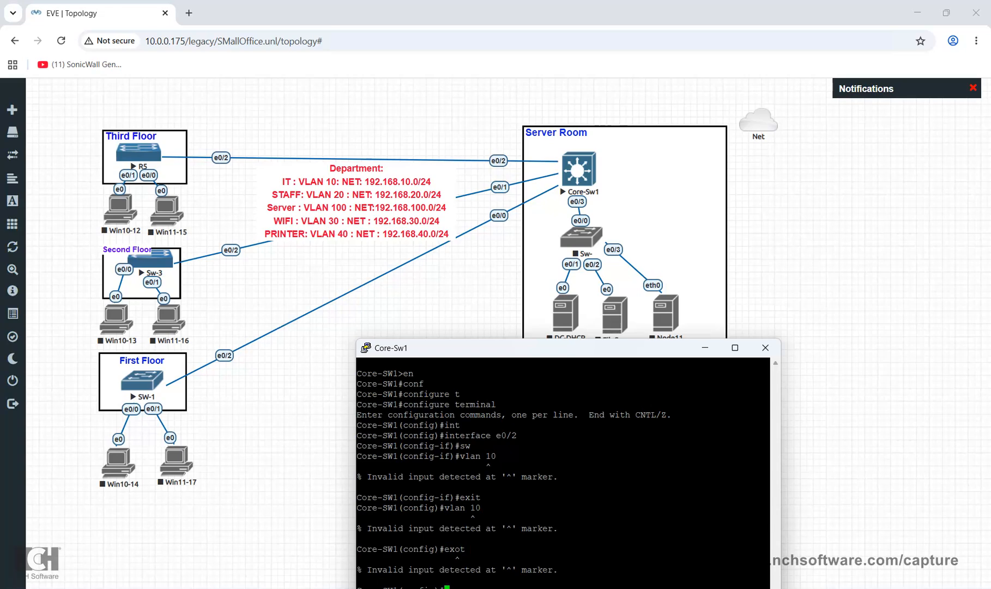
Re-enter global configuration, retry 'vlan 10', then list options with 'vlan ?' (accounting, ifdescr)
{"action": "left_click_drag", "start_coordinate": [523, 348], "coordinate": [507, 157]}
{"action": "type", "text": "exit"}
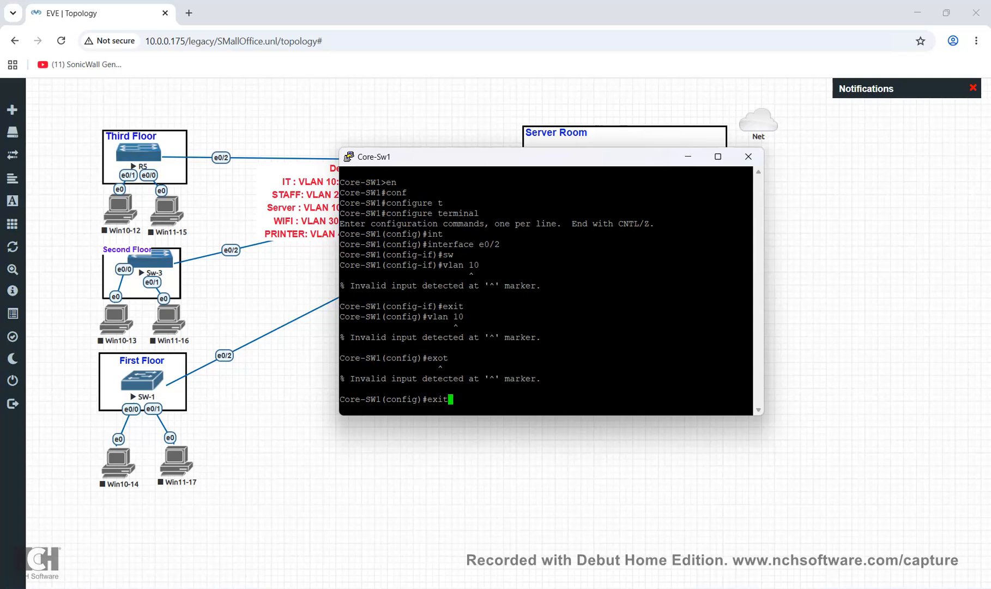
{"action": "key", "text": "Return"}
{"action": "key", "text": "Return"}
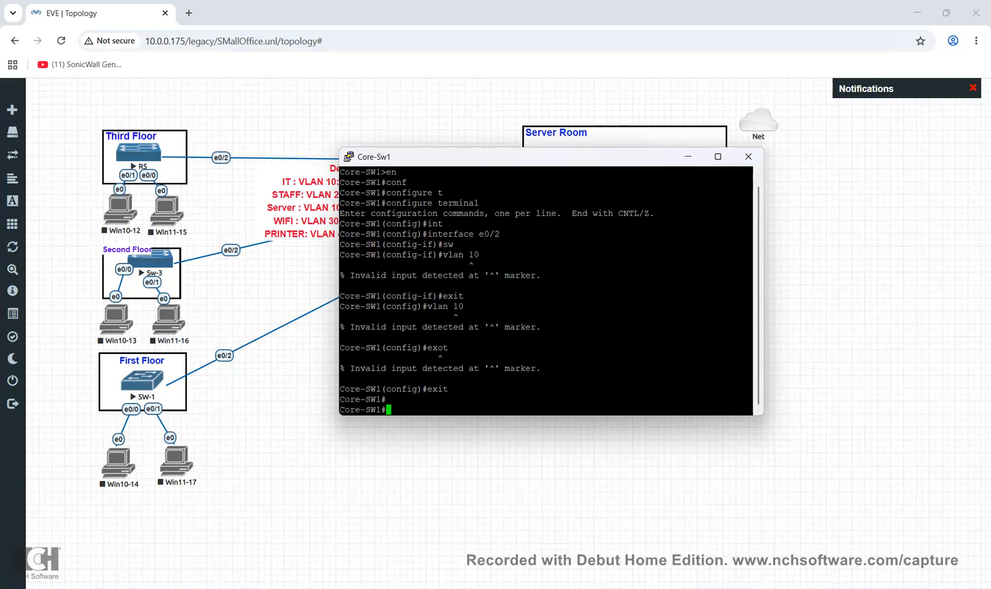
{"action": "type", "text": "conf"}
{"action": "key", "text": "Tab"}
{"action": "type", "text": "t"}
{"action": "key", "text": "Tab"}
{"action": "key", "text": "Return"}
{"action": "type", "text": "vlan 10"}
{"action": "key", "text": "Return"}
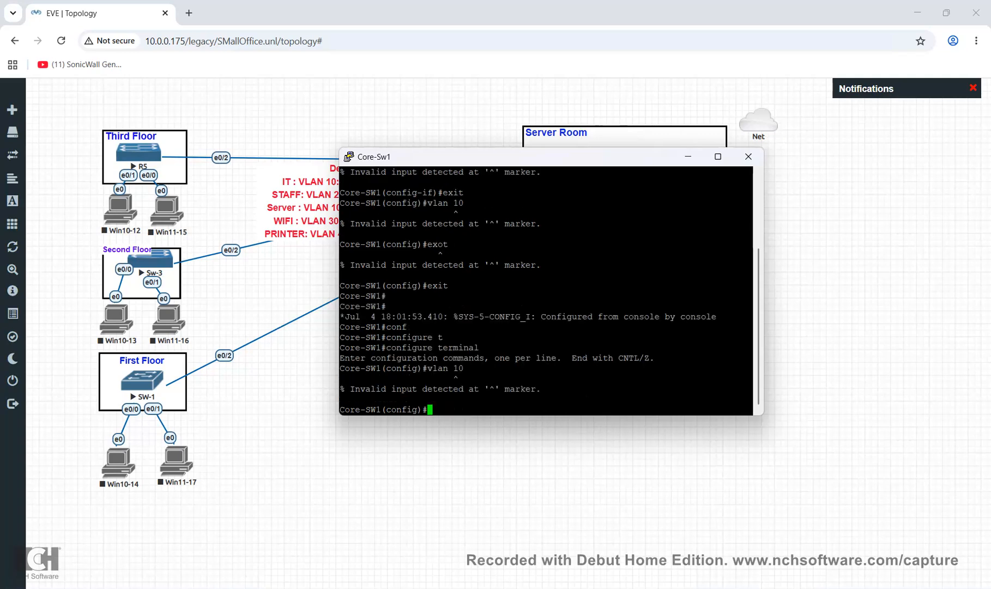
{"action": "type", "text": "vlan ?"}
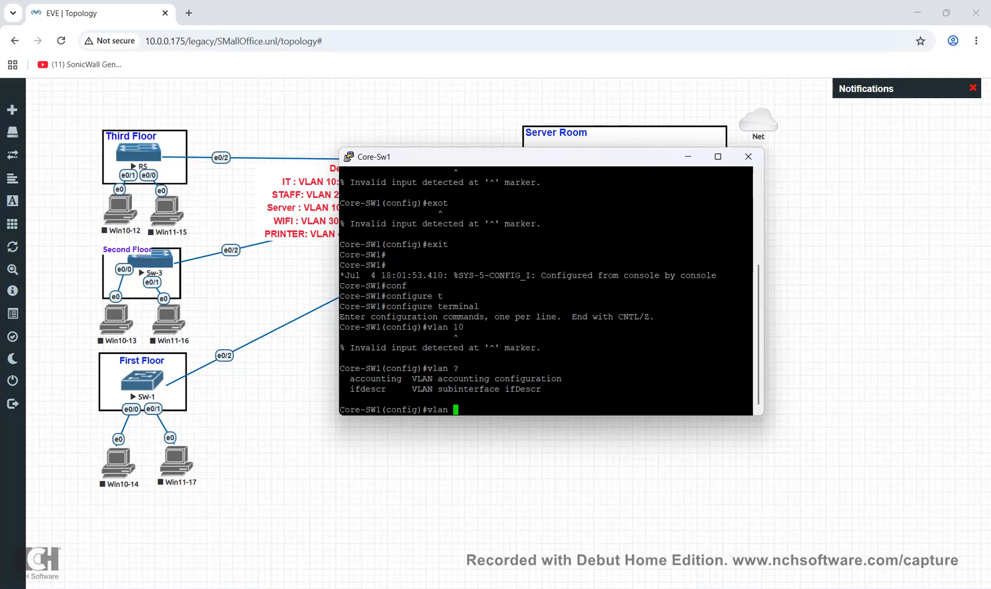
Close the Core-Sw1 PuTTY console and stop the Core-Sw1 node in the topology
{"action": "left_click", "coordinate": [748, 157]}
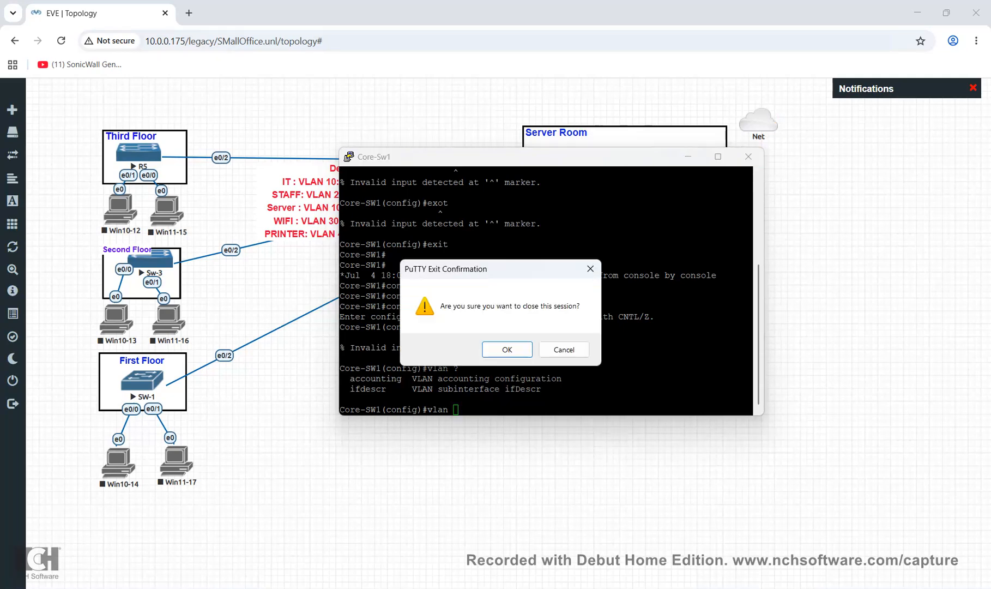
{"action": "left_click", "coordinate": [508, 350]}
{"action": "right_click", "coordinate": [589, 175]}
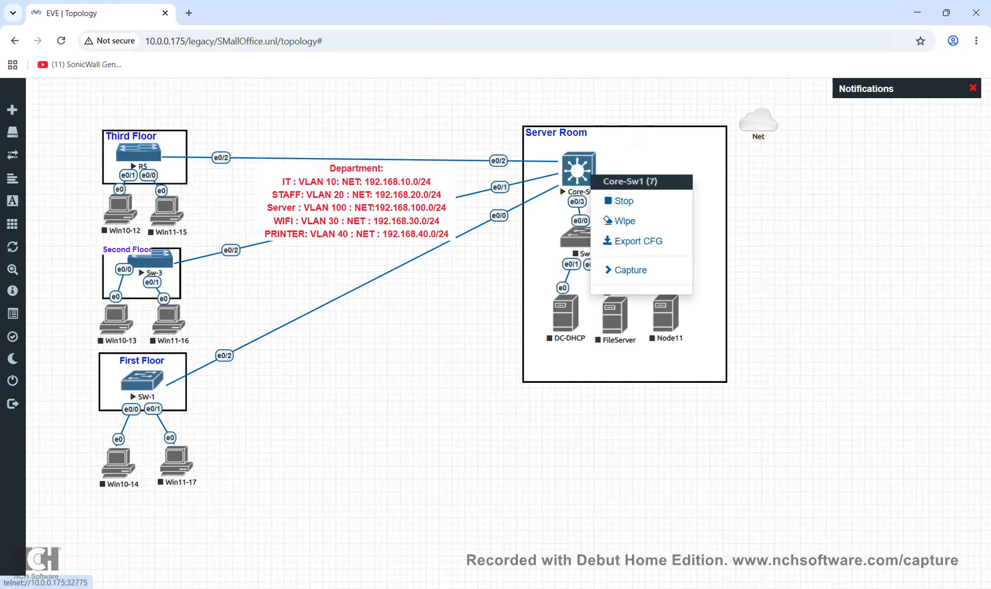
{"action": "left_click", "coordinate": [622, 200]}
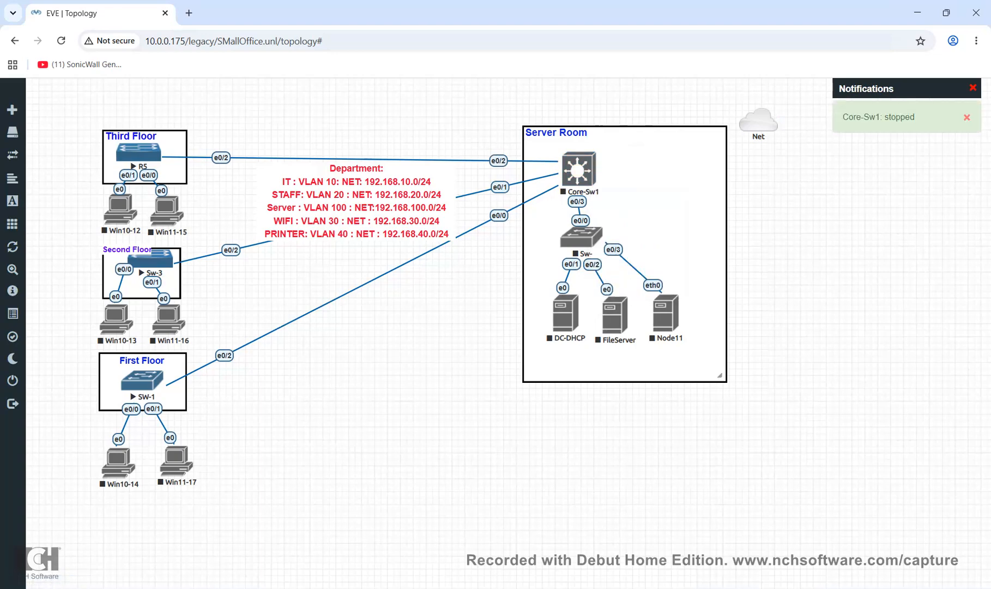
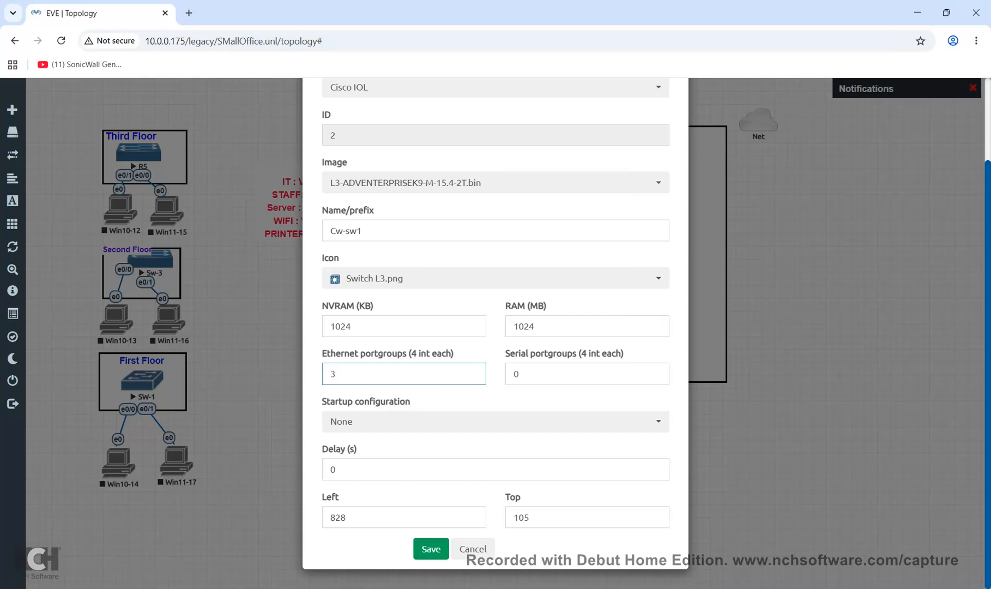
Set Cw-sw1's Ethernet portgroups to 2 and save the node settings
{"action": "key", "text": "BackSpace"}
{"action": "type", "text": "2"}
{"action": "left_click", "coordinate": [545, 374]}
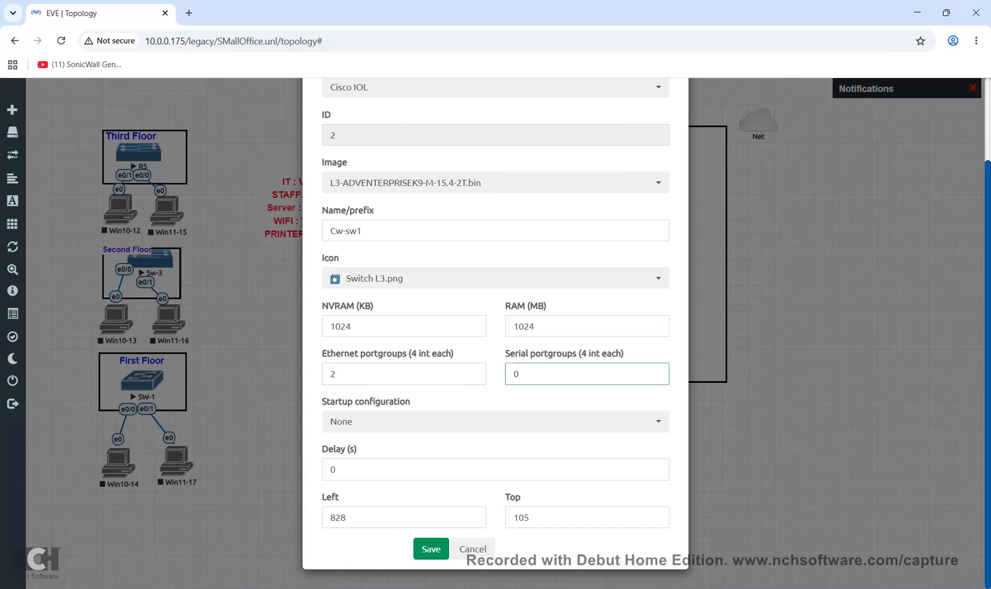
{"action": "left_click", "coordinate": [431, 549]}
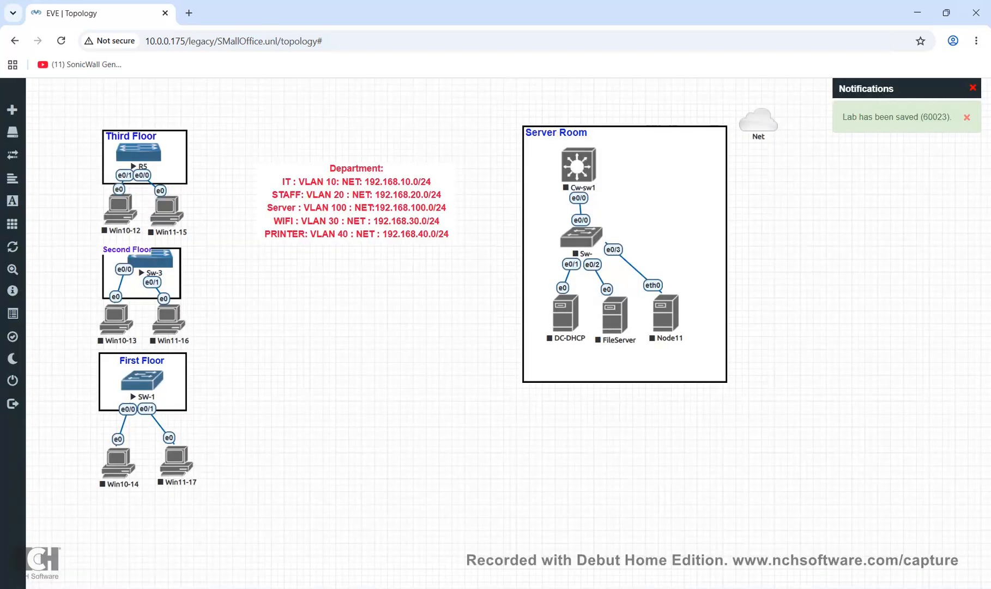
Start the Cw-sw1 node and launch its telnet console
{"action": "right_click", "coordinate": [570, 159]}
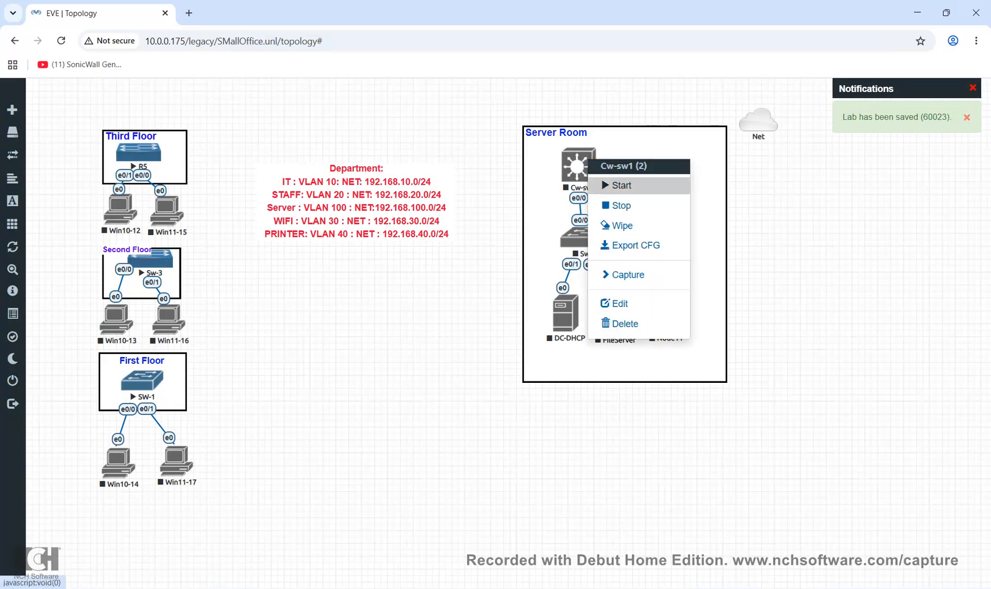
{"action": "left_click", "coordinate": [600, 185]}
{"action": "left_click", "coordinate": [578, 163]}
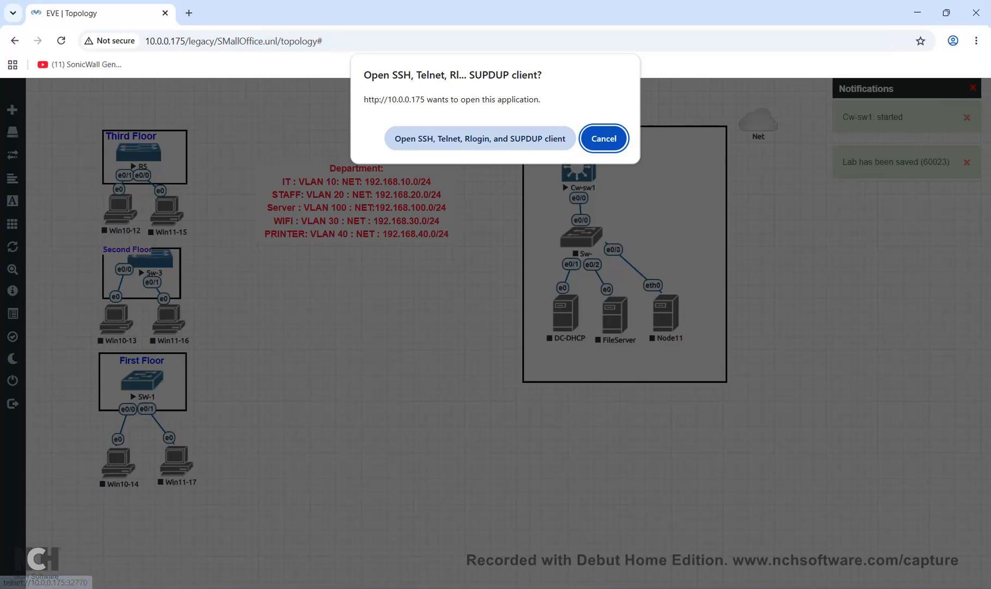
{"action": "left_click", "coordinate": [480, 137]}
Let Cw-sw1 boot in the lowered PuTTY window, then decline the initial configuration dialog with 'n'
{"action": "left_click_drag", "start_coordinate": [284, 76], "coordinate": [585, 236]}
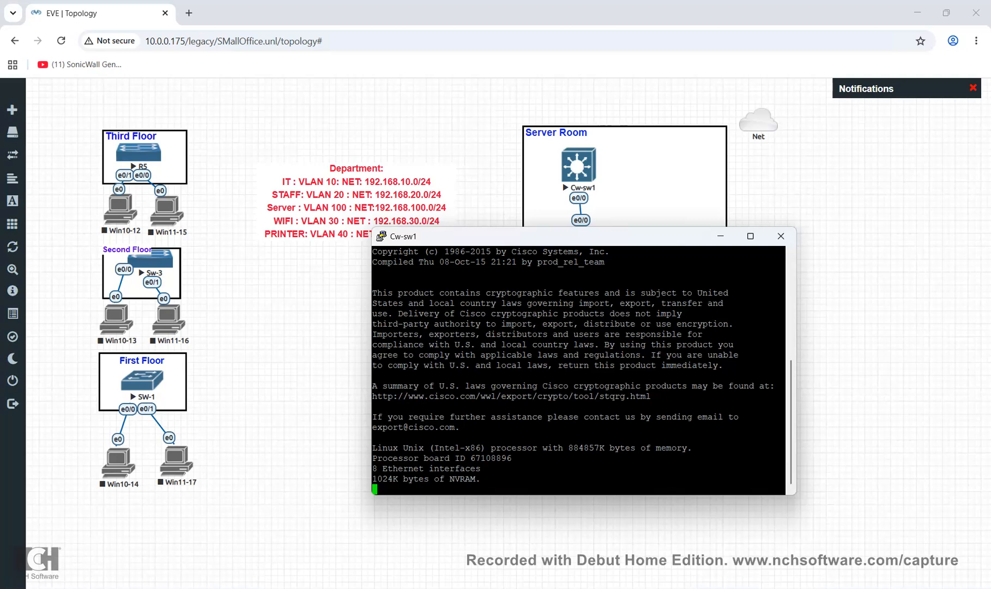
{"action": "type", "text": "n"}
{"action": "key", "text": "Return"}
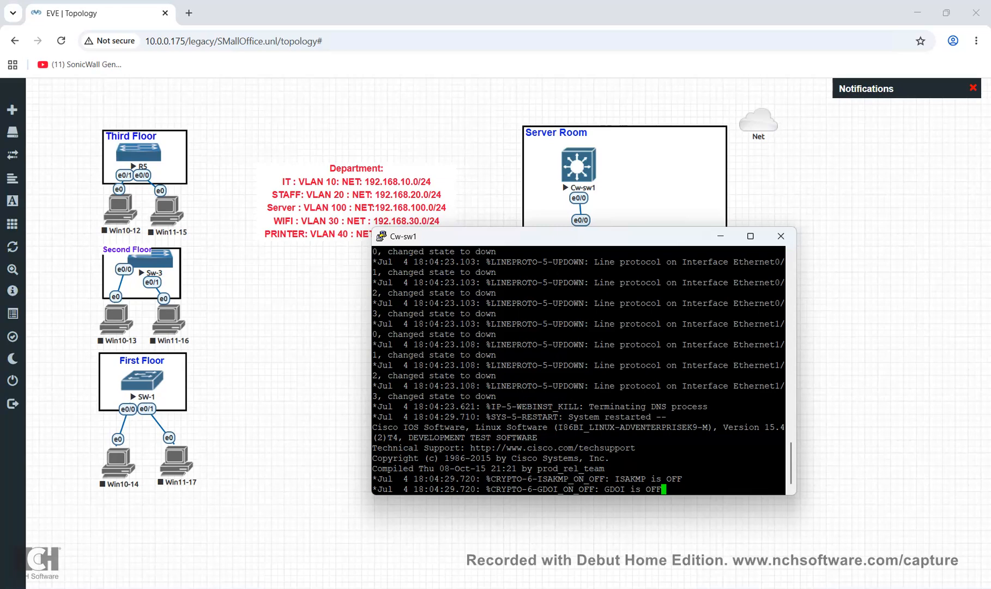
Enter privileged mode with 'en', then global configuration with 'configure terminal'
{"action": "key", "text": "Return"}
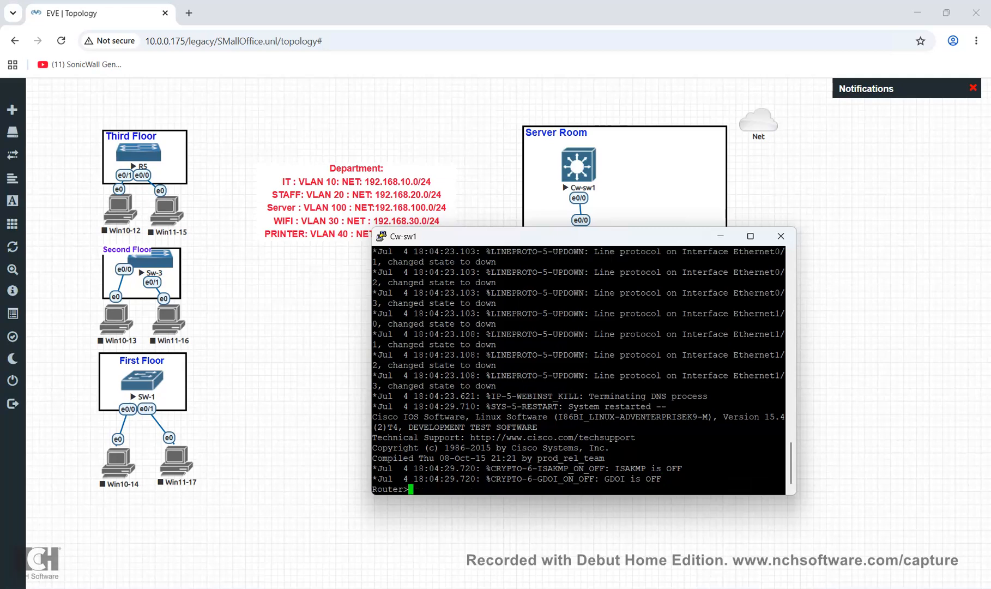
{"action": "type", "text": "en"}
{"action": "key", "text": "Return"}
{"action": "type", "text": "co"}
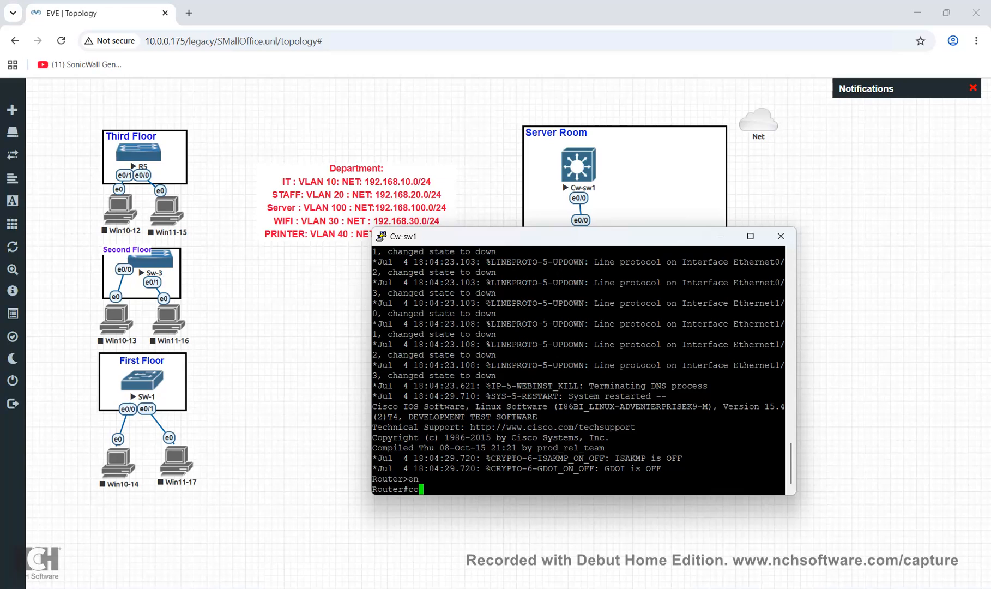
{"action": "type", "text": "nf"}
{"action": "key", "text": "Tab"}
{"action": "type", "text": "t"}
{"action": "key", "text": "Tab"}
{"action": "key", "text": "Return"}
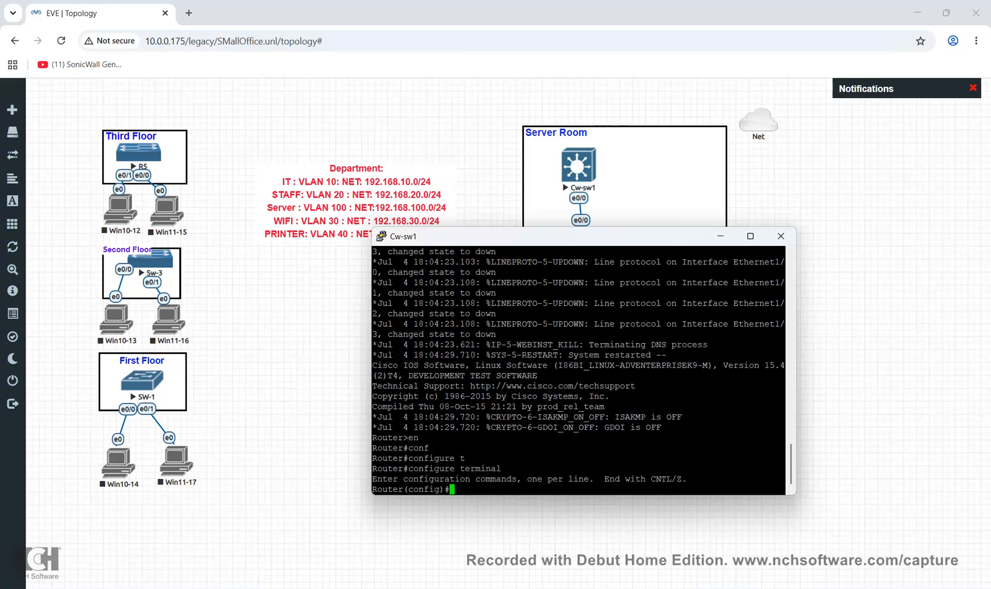
Set the switch hostname to CW-SW1, correcting typos along the way
{"action": "type", "text": "hos"}
{"action": "key", "text": "Tab"}
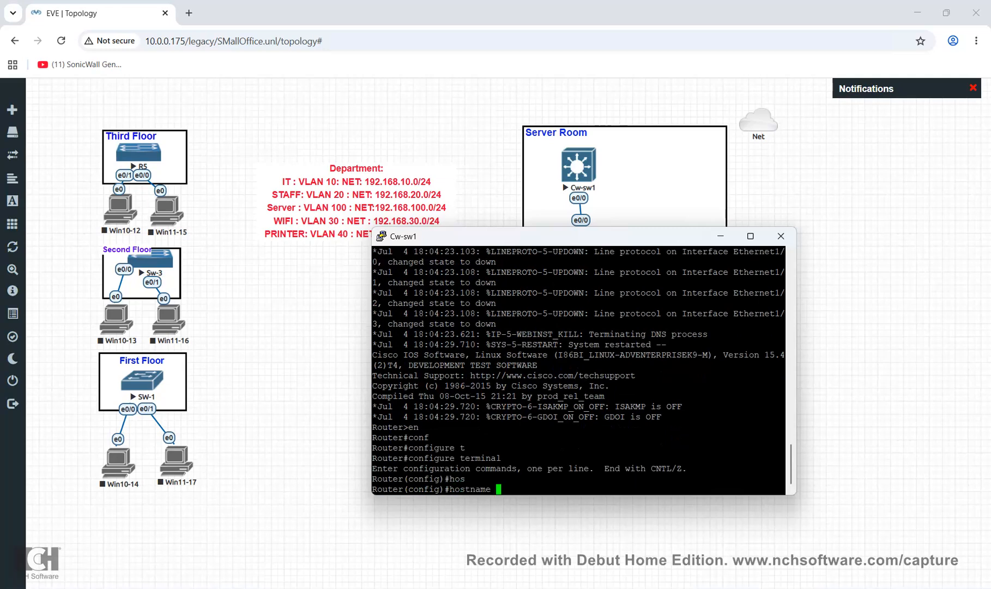
{"action": "type", "text": "CW-SW!"}
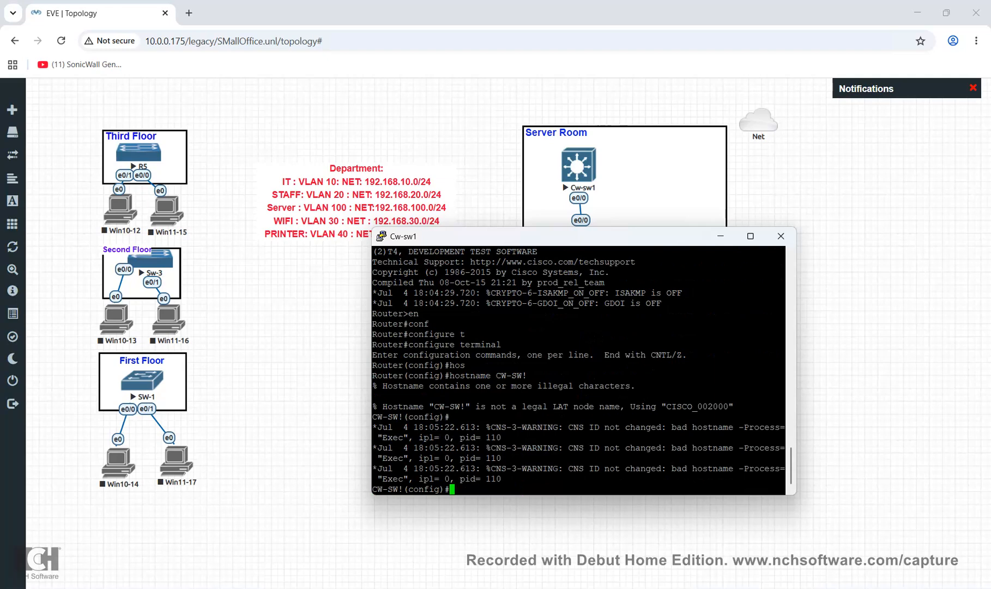
{"action": "type", "text": "host"}
{"action": "key", "text": "Tab"}
{"action": "type", "text": "CS"}
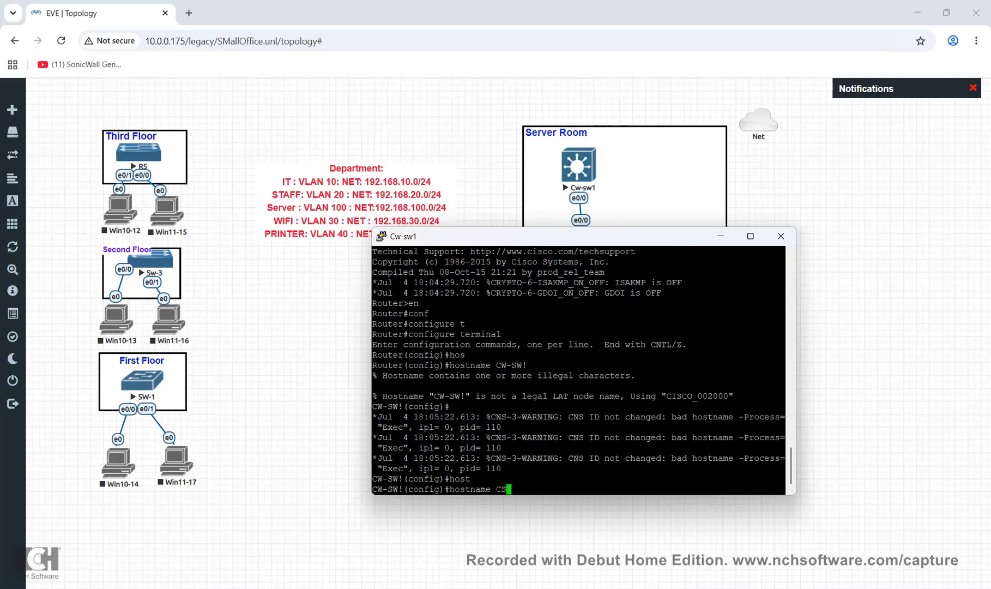
{"action": "key", "text": "BackSpace"}
{"action": "type", "text": "w"}
{"action": "key", "text": "BackSpace"}
{"action": "type", "text": "W-SW1"}
{"action": "key", "text": "Return"}
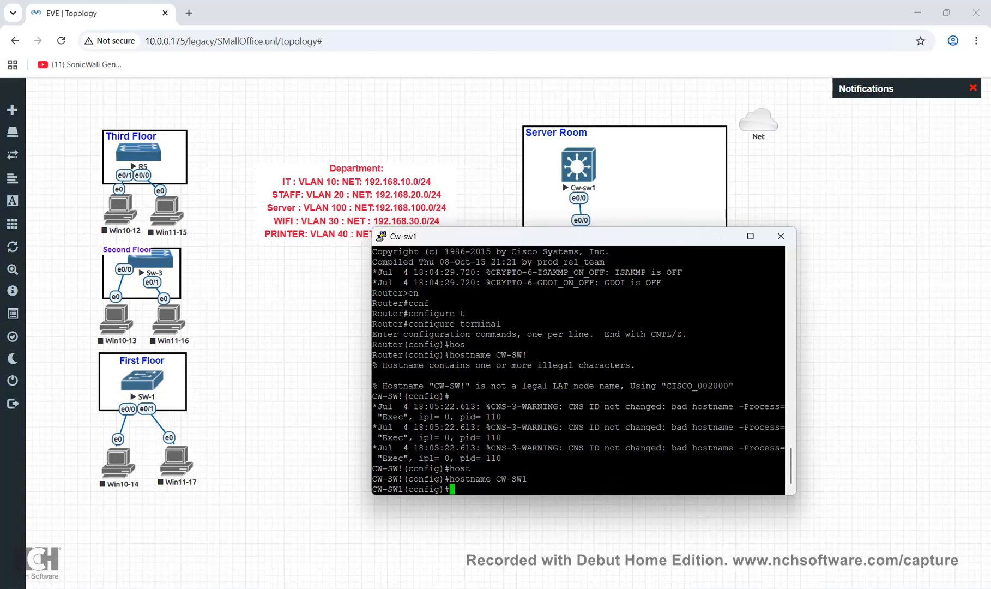
Run 'do sh ip int br' to list interfaces, then try 'vlan 10', which is rejected
{"action": "type", "text": "do sh iop"}
{"action": "key", "text": "BackSpace"}
{"action": "key", "text": "BackSpace"}
{"action": "key", "text": "BackSpace"}
{"action": "type", "text": "p int br"}
{"action": "key", "text": "Return"}
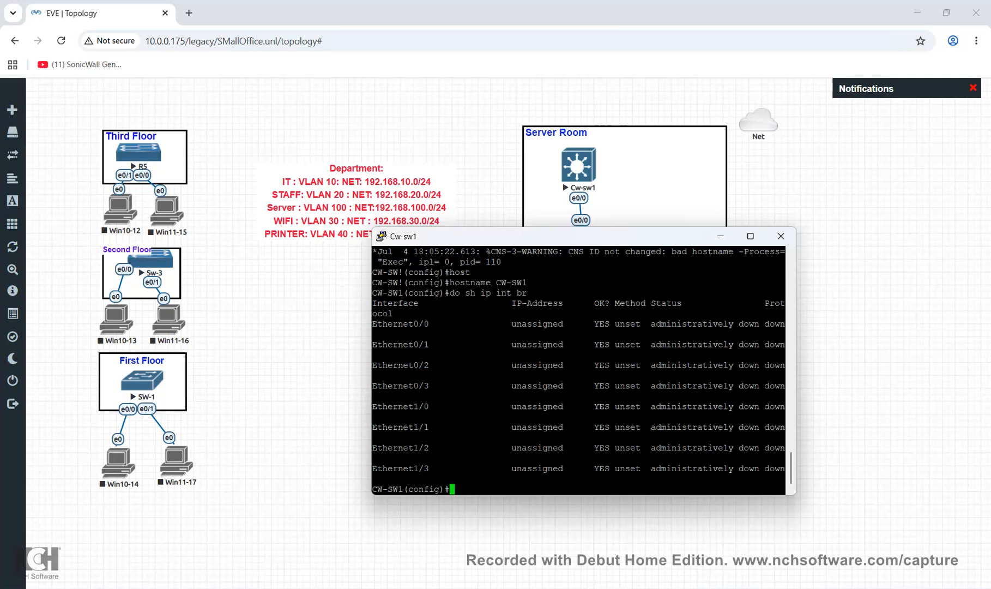
{"action": "type", "text": "clan"}
{"action": "key", "text": "BackSpace"}
{"action": "key", "text": "BackSpace"}
{"action": "key", "text": "BackSpace"}
{"action": "key", "text": "BackSpace"}
{"action": "key", "text": "BackSpace"}
{"action": "type", "text": "vlan 10"}
{"action": "key", "text": "Return"}
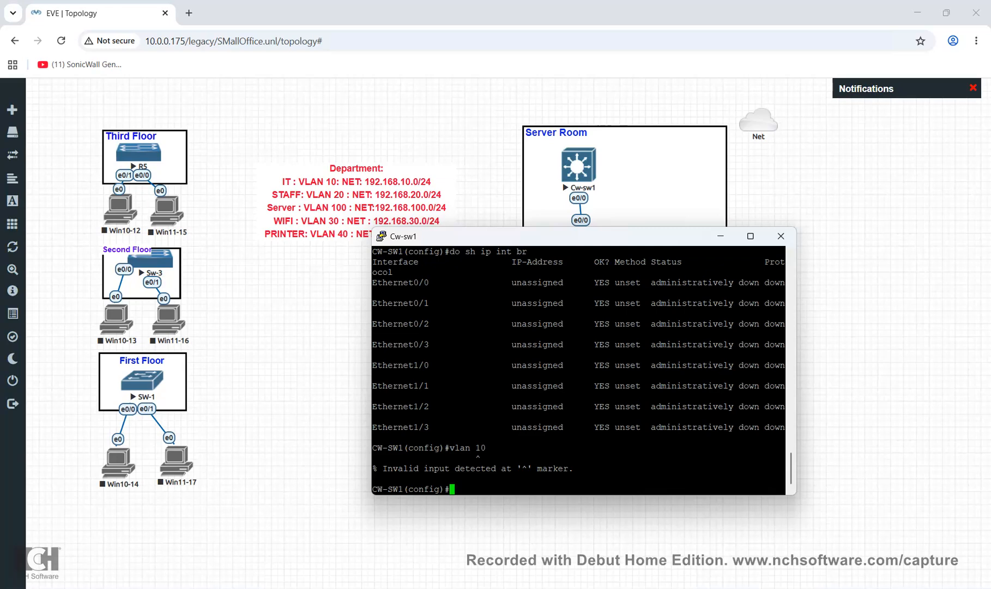
Close the Cw-sw1 console session and stop the Cw-sw1 node
{"action": "left_click", "coordinate": [781, 235]}
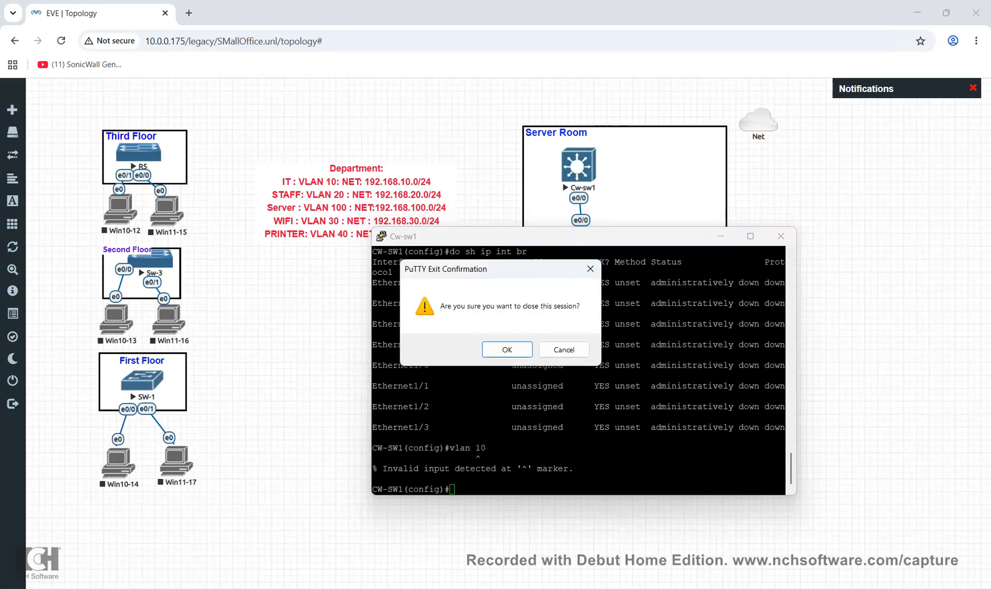
{"action": "left_click", "coordinate": [508, 350]}
{"action": "right_click", "coordinate": [587, 166]}
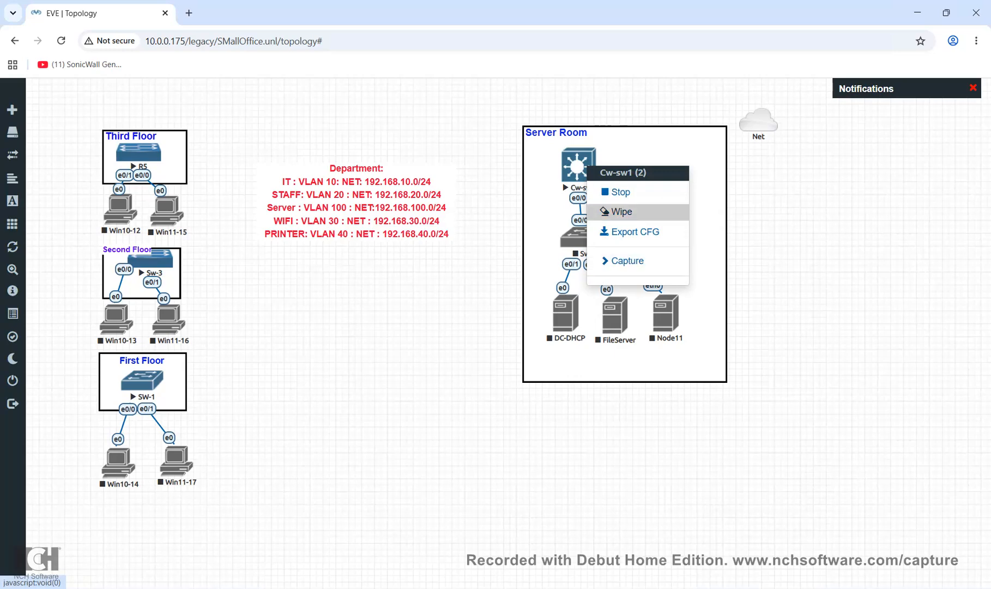
{"action": "left_click", "coordinate": [708, 218]}
{"action": "right_click", "coordinate": [582, 161]}
{"action": "left_click", "coordinate": [617, 187]}
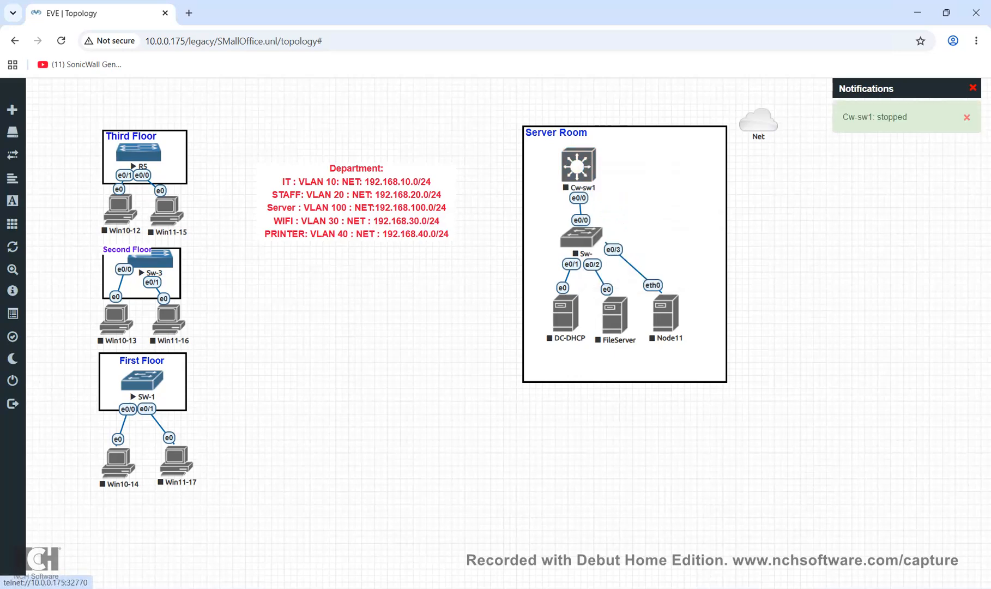
Change Cw-sw1's image to L2-ADVENTERPRISEK9-M-15.2-20150703.bin and save the node
{"action": "right_click", "coordinate": [589, 170]}
{"action": "left_click", "coordinate": [620, 313]}
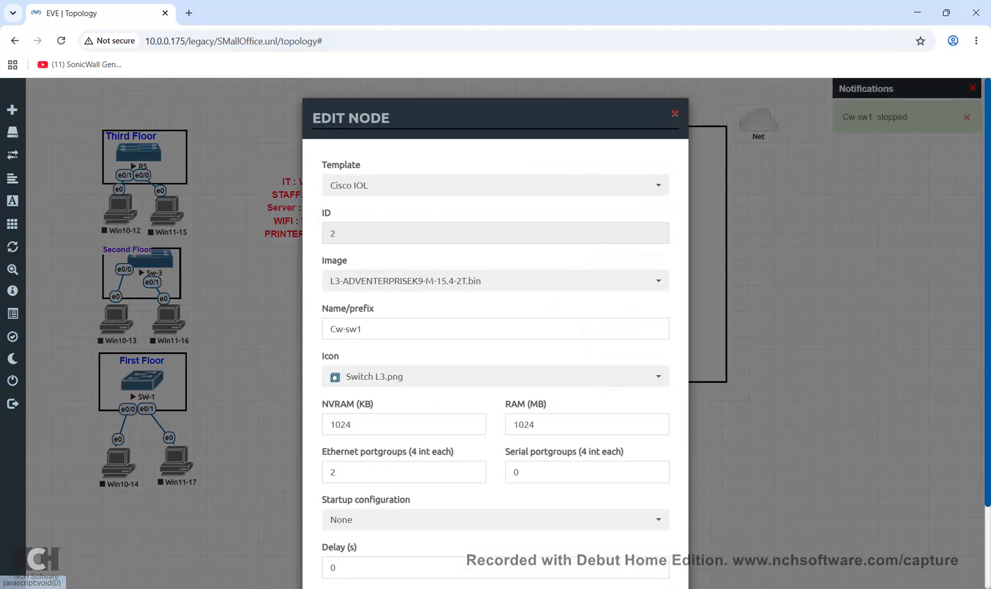
{"action": "left_click", "coordinate": [480, 281]}
{"action": "left_click", "coordinate": [475, 305]}
{"action": "scroll", "coordinate": [474, 306], "scroll_direction": "down", "scroll_amount": 3}
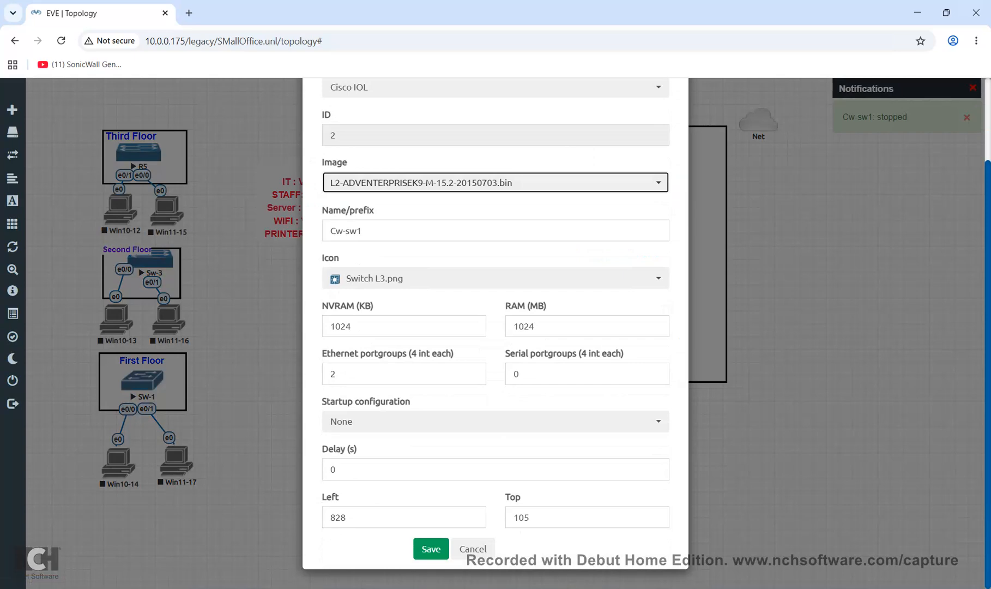
{"action": "left_click", "coordinate": [431, 549]}
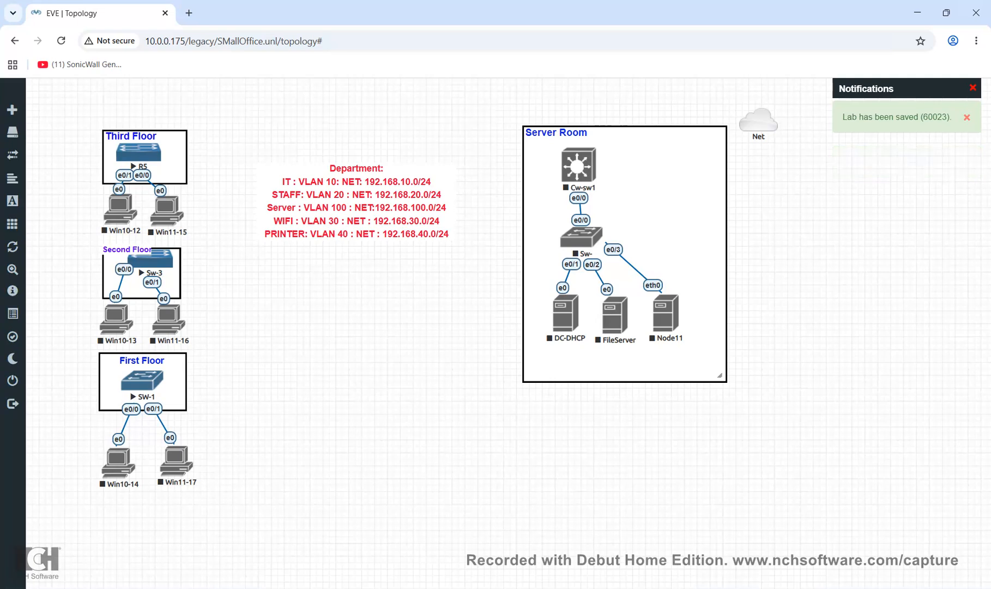
{"action": "left_click_drag", "start_coordinate": [593, 161], "coordinate": [604, 157]}
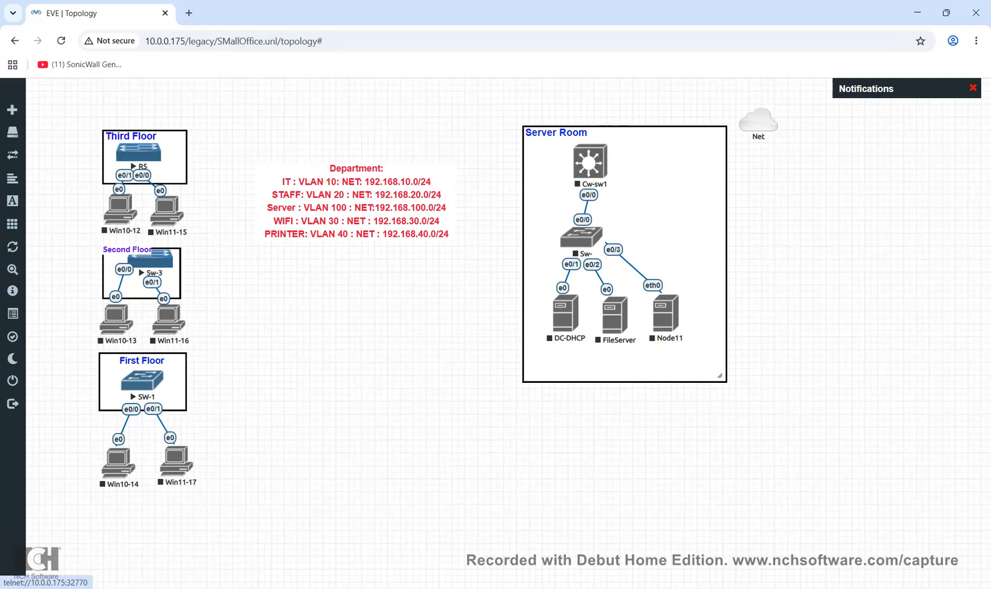
Stop Cw-sw1, router R5, and switches Sw-3 and SW-1
{"action": "right_click", "coordinate": [600, 163]}
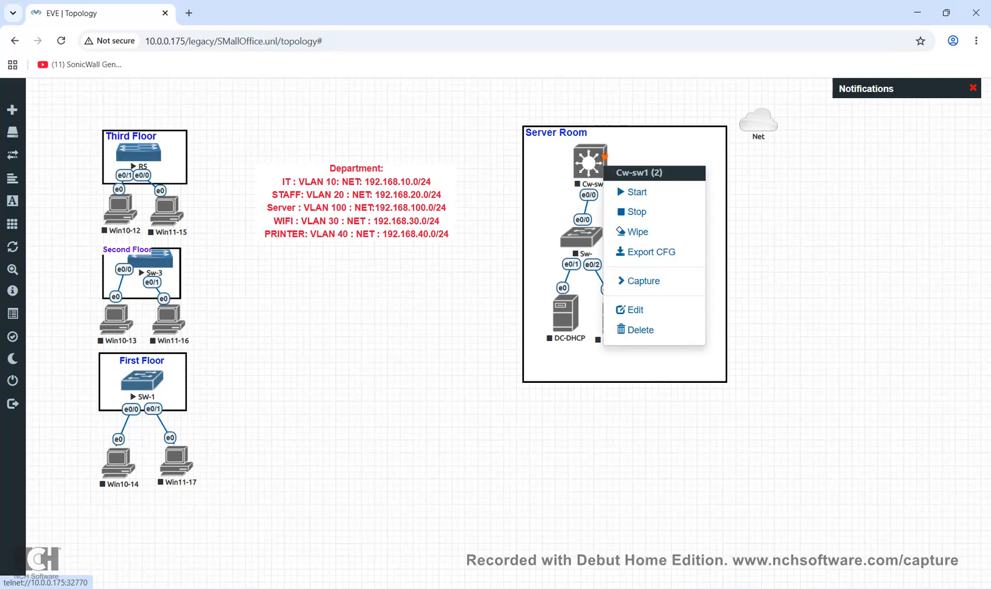
{"action": "left_click", "coordinate": [627, 190]}
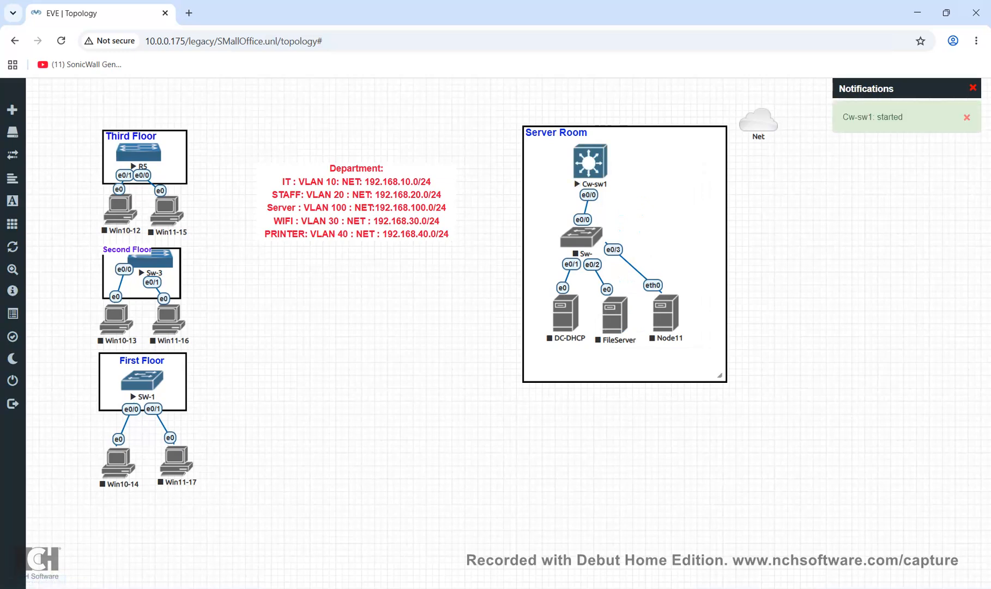
{"action": "right_click", "coordinate": [594, 166]}
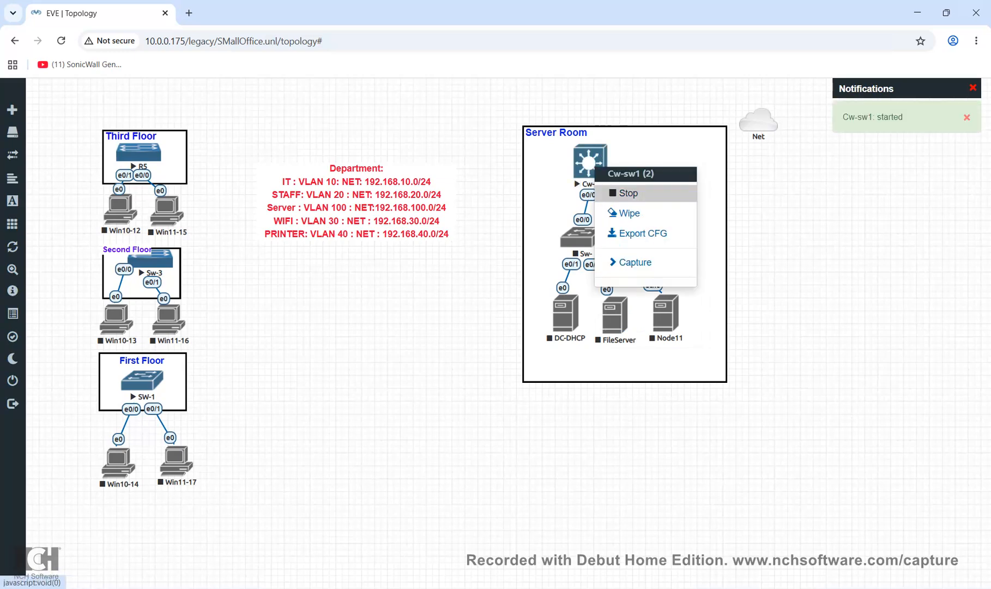
{"action": "left_click", "coordinate": [629, 193]}
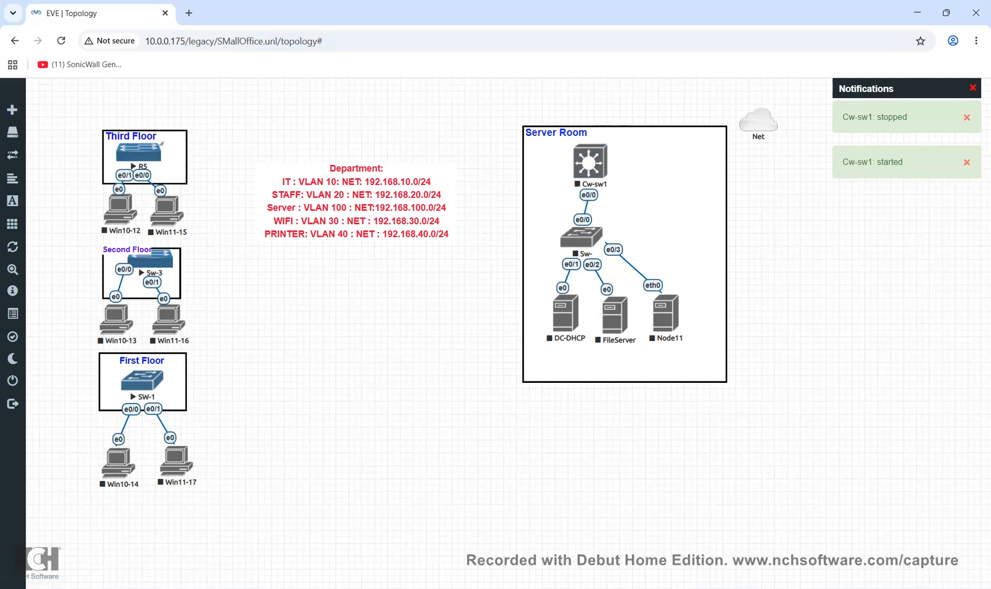
{"action": "right_click", "coordinate": [146, 153]}
{"action": "left_click", "coordinate": [180, 181]}
{"action": "right_click", "coordinate": [165, 257]}
{"action": "left_click", "coordinate": [193, 283]}
{"action": "right_click", "coordinate": [152, 385]}
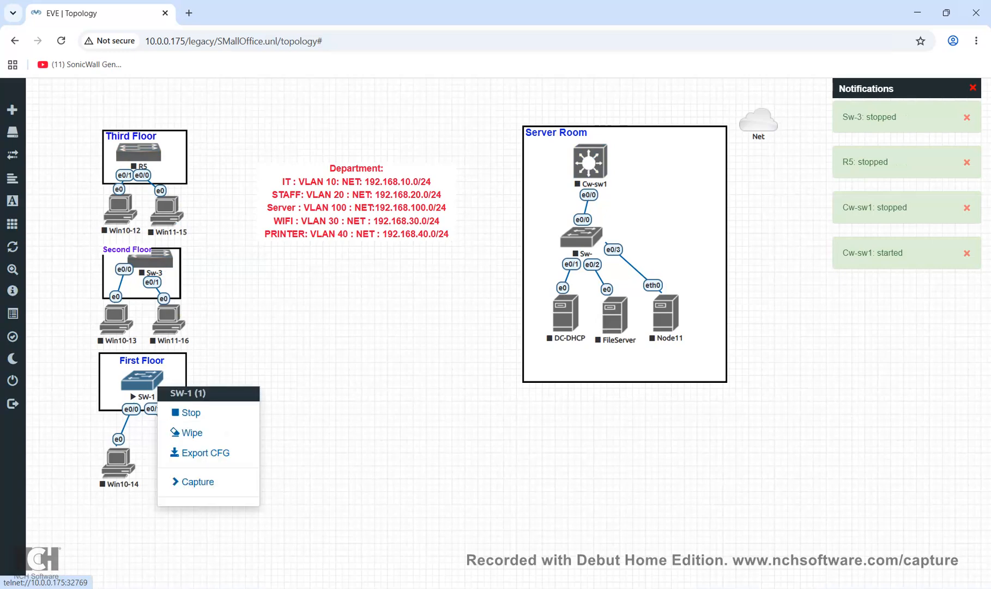
{"action": "left_click", "coordinate": [188, 410]}
Link SW-1 e0/2, Sw-3 e0/2 and R5 e0/2 to Cw-sw1 e0/1, e0/2 and e0/3
{"action": "left_click_drag", "start_coordinate": [159, 377], "coordinate": [587, 162]}
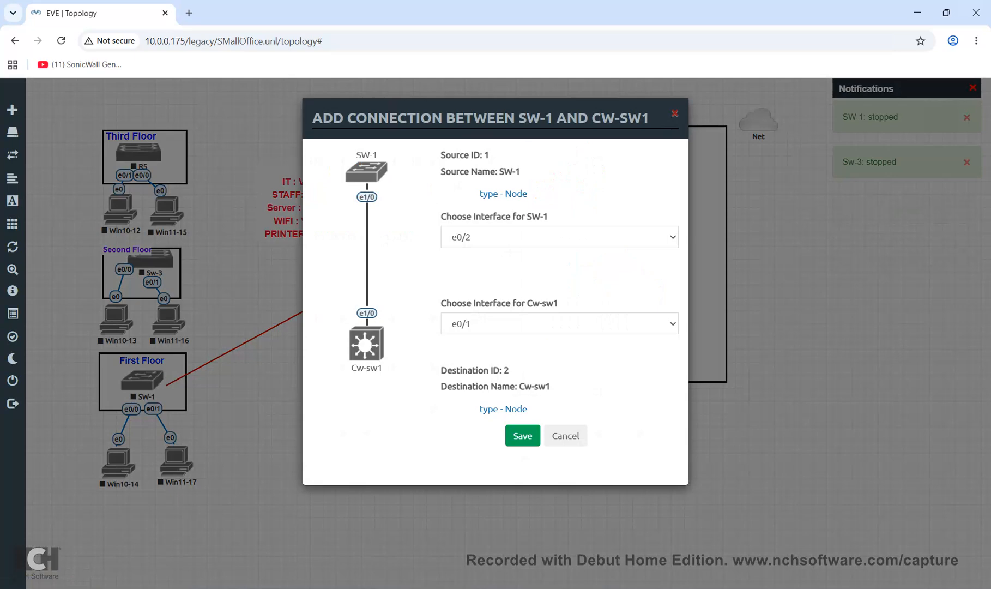
{"action": "left_click", "coordinate": [522, 435]}
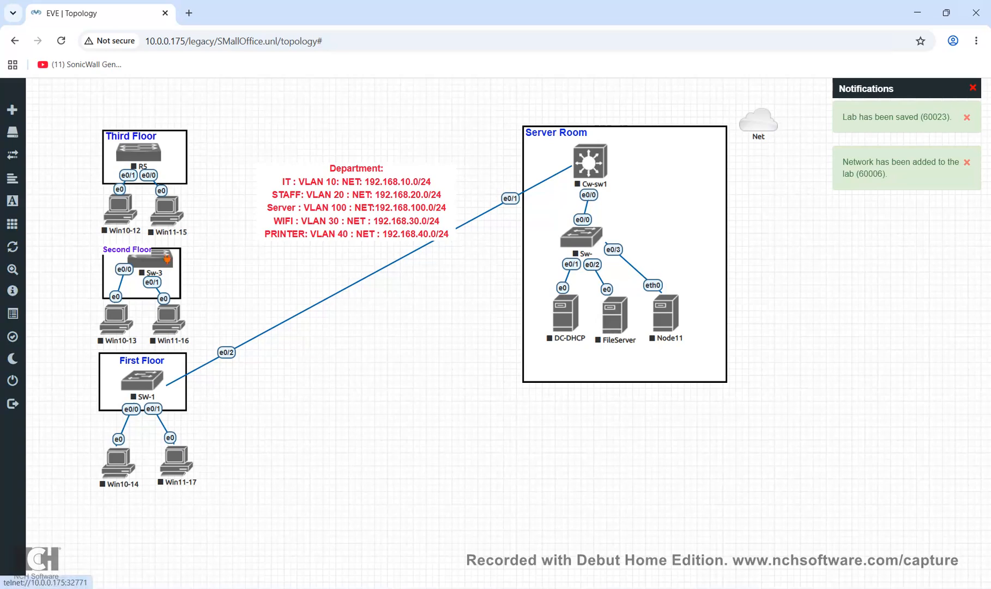
{"action": "left_click_drag", "start_coordinate": [166, 257], "coordinate": [582, 159]}
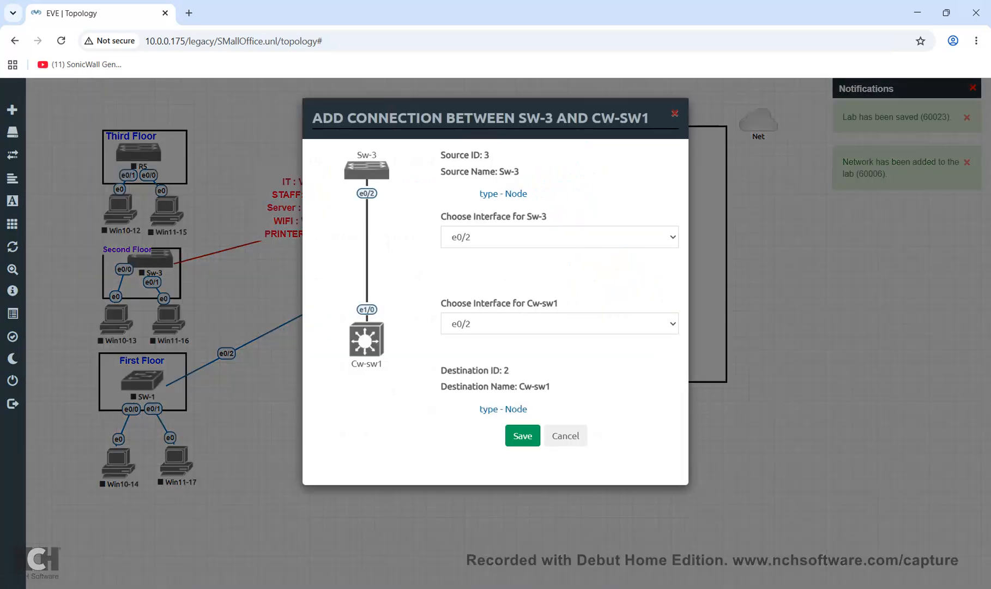
{"action": "left_click", "coordinate": [523, 435]}
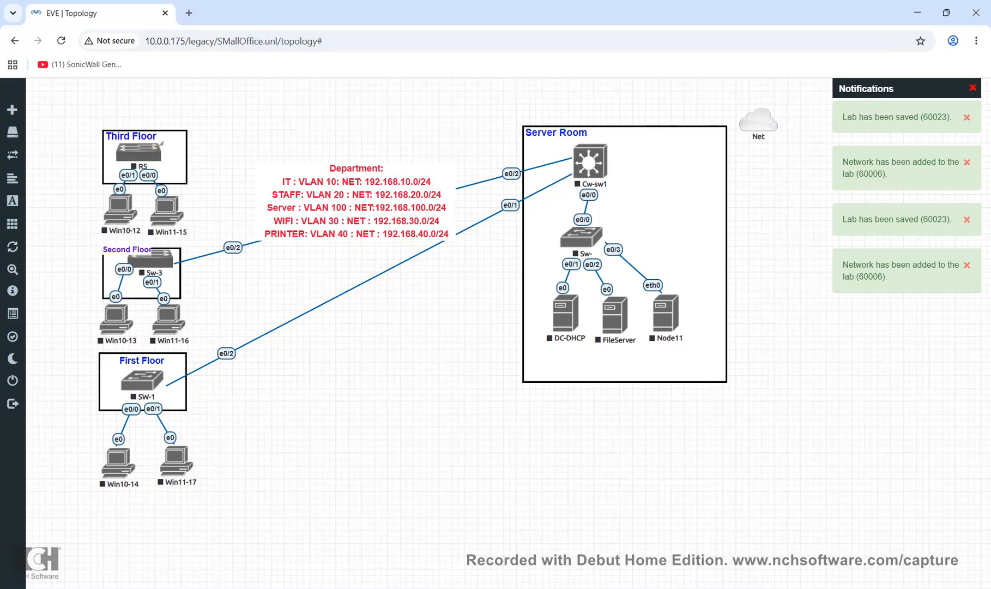
{"action": "left_click_drag", "start_coordinate": [155, 150], "coordinate": [589, 159]}
{"action": "left_click", "coordinate": [522, 435]}
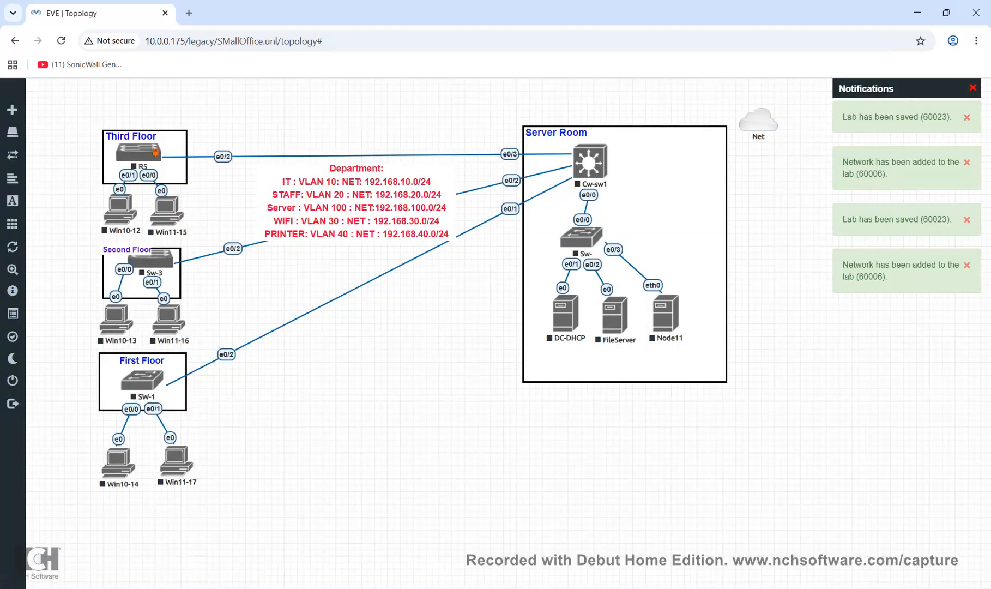
Start R5, Sw-3, SW-1 and Cw-sw1
{"action": "right_click", "coordinate": [155, 153]}
{"action": "left_click", "coordinate": [173, 180]}
{"action": "right_click", "coordinate": [168, 259]}
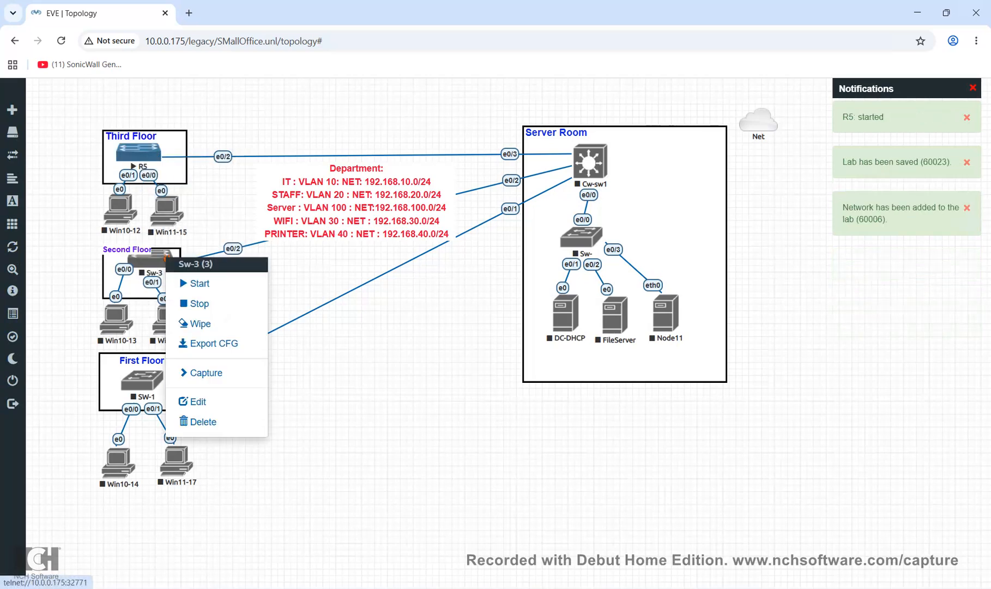
{"action": "left_click", "coordinate": [191, 281]}
{"action": "right_click", "coordinate": [159, 379]}
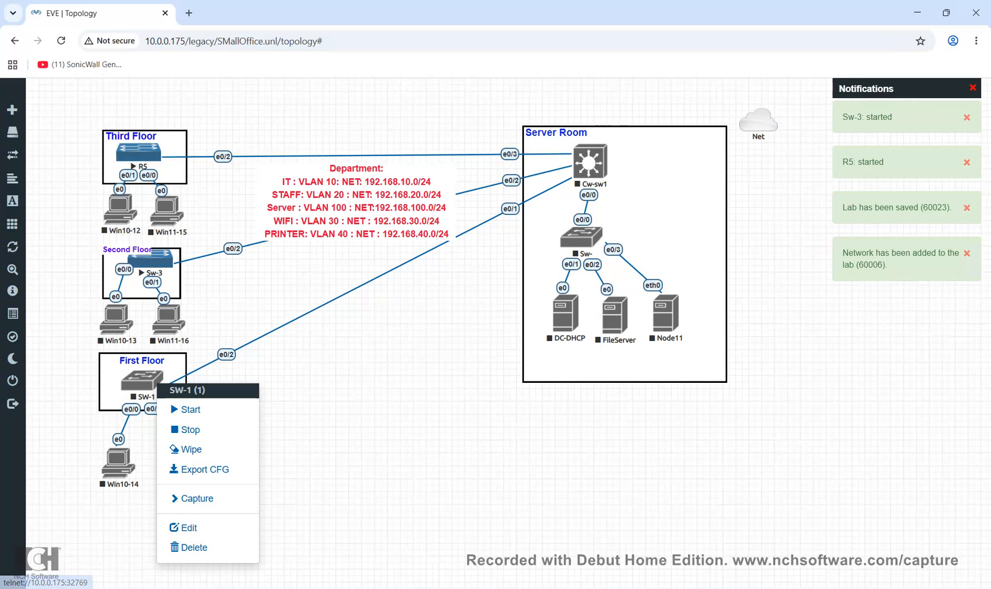
{"action": "left_click", "coordinate": [188, 405]}
{"action": "right_click", "coordinate": [604, 158]}
{"action": "left_click", "coordinate": [622, 191]}
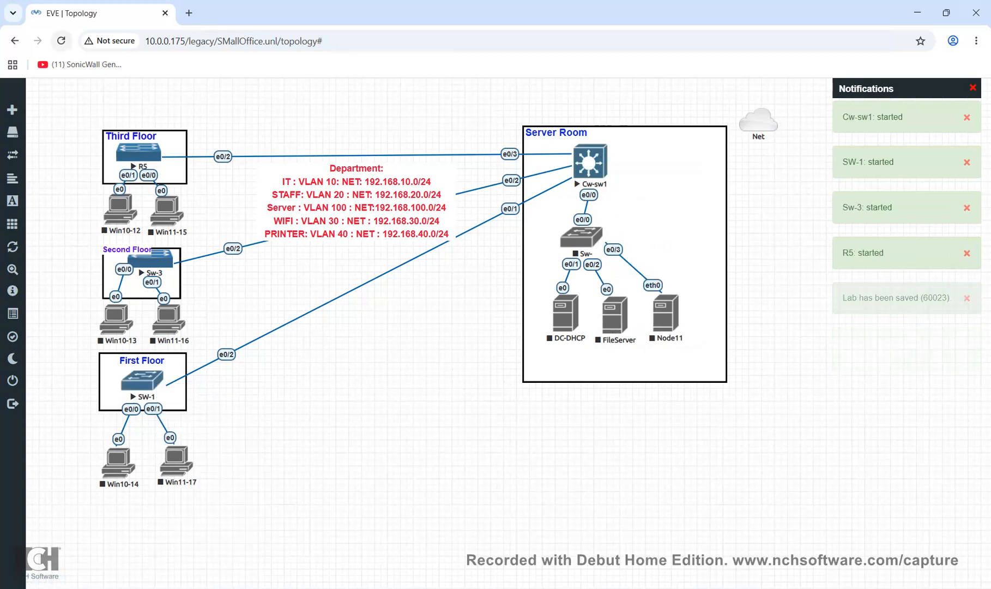
Reload the lab page and open a Cw-sw1 console in PuTTY
{"action": "left_click", "coordinate": [61, 41]}
{"action": "left_click", "coordinate": [590, 162]}
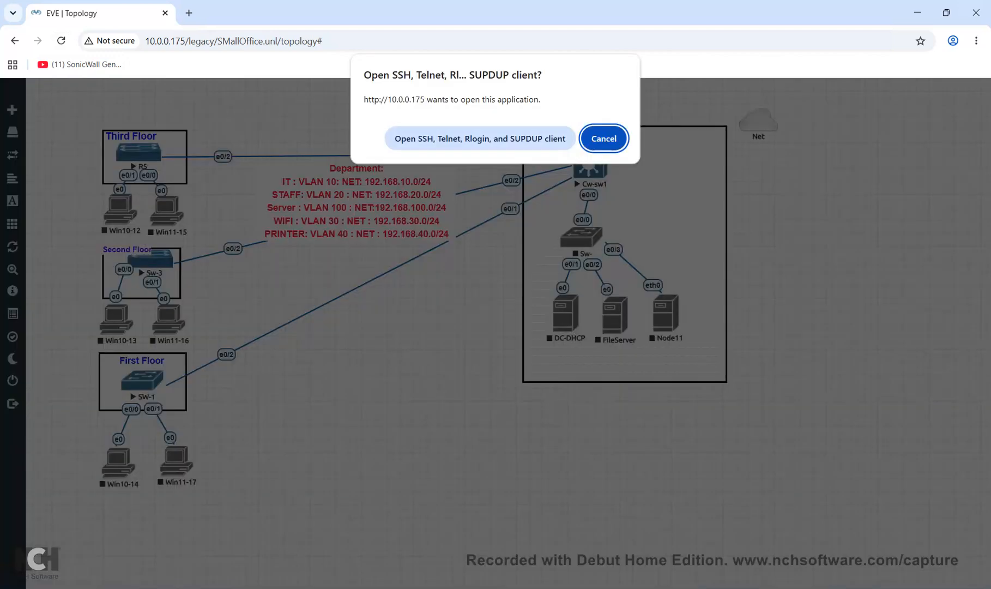
{"action": "left_click", "coordinate": [480, 138]}
{"action": "left_click_drag", "start_coordinate": [272, 109], "coordinate": [438, 249]}
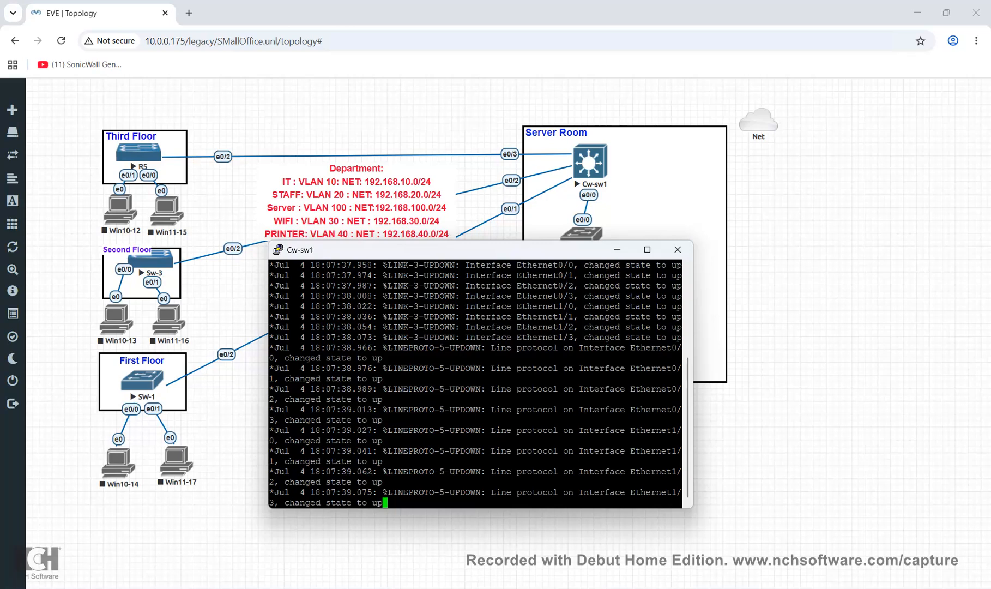
Enter privileged mode and global configuration mode on the switch
{"action": "key", "text": "Return"}
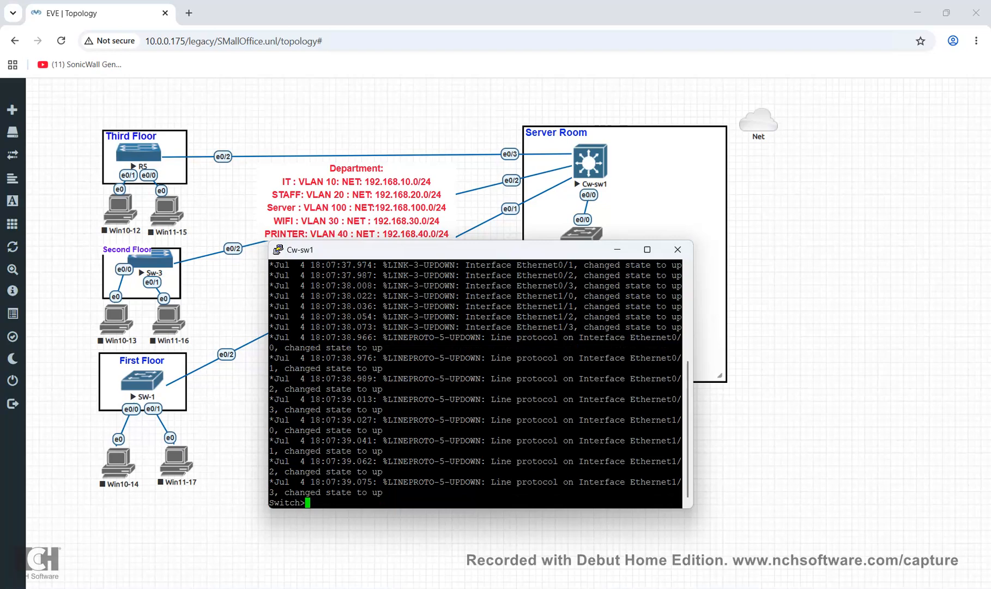
{"action": "type", "text": "en"}
{"action": "key", "text": "Return"}
{"action": "type", "text": "conf"}
{"action": "key", "text": "Tab"}
{"action": "type", "text": "t"}
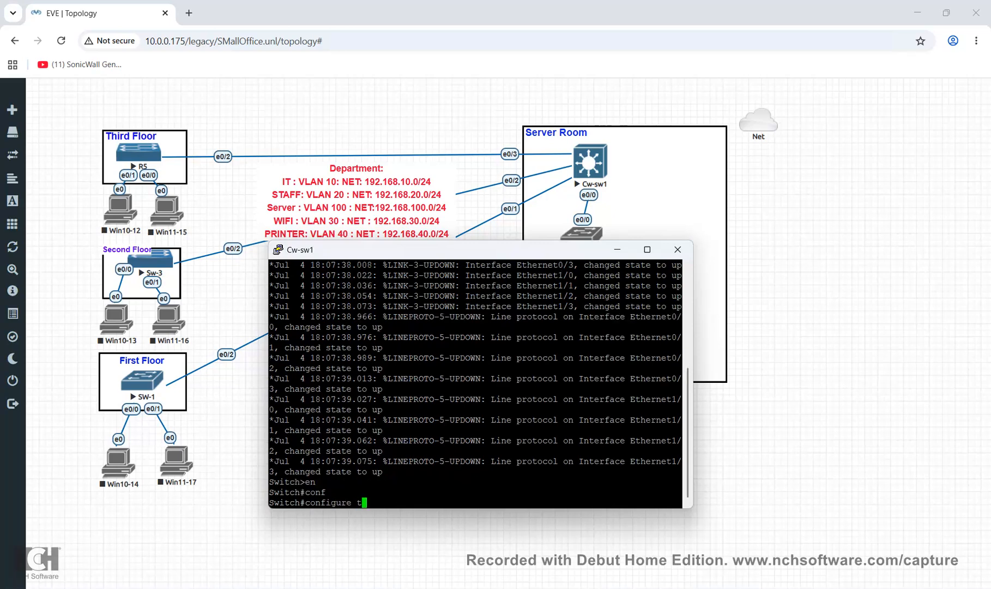
{"action": "key", "text": "Tab"}
{"action": "key", "text": "Return"}
Rename the switch to CR-SW1
{"action": "type", "text": "ho"}
{"action": "key", "text": "Tab"}
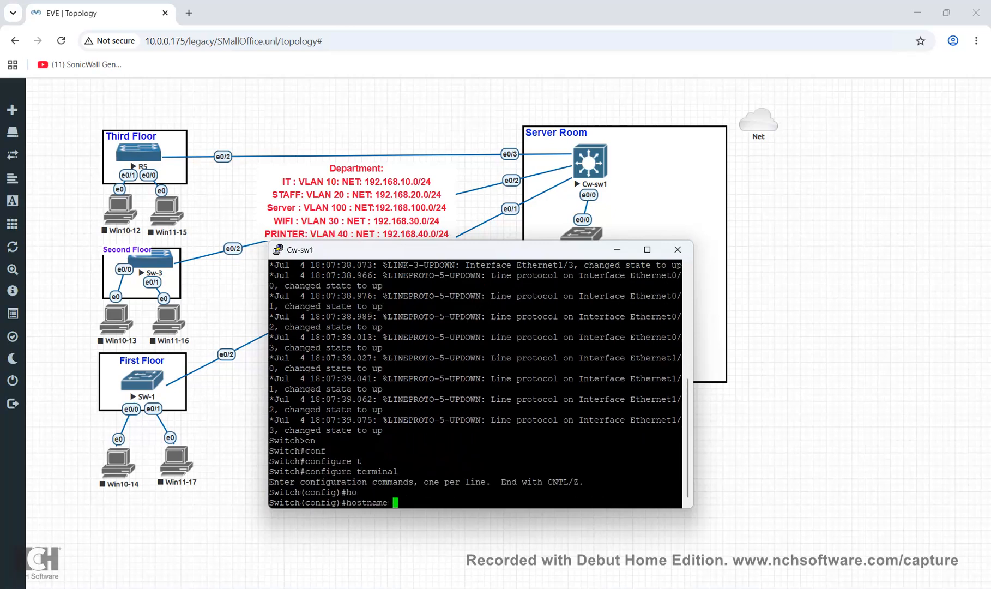
{"action": "type", "text": "CR-SW1"}
{"action": "key", "text": "Return"}
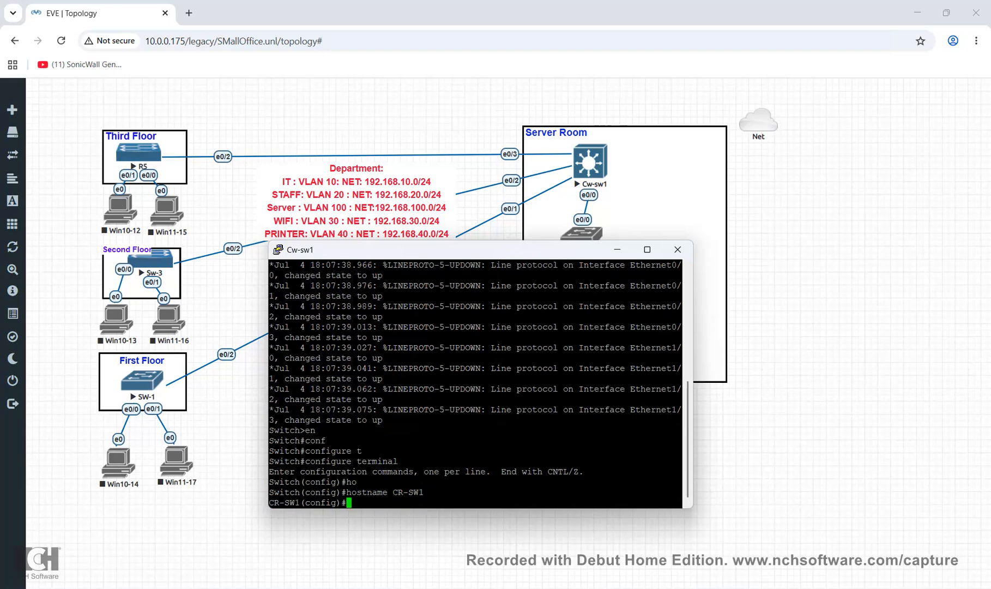
Create VLANs 10, 20 and 100
{"action": "type", "text": "vlan 10"}
{"action": "key", "text": "Return"}
{"action": "type", "text": "vlan "}
{"action": "type", "text": "20"}
{"action": "key", "text": "Return"}
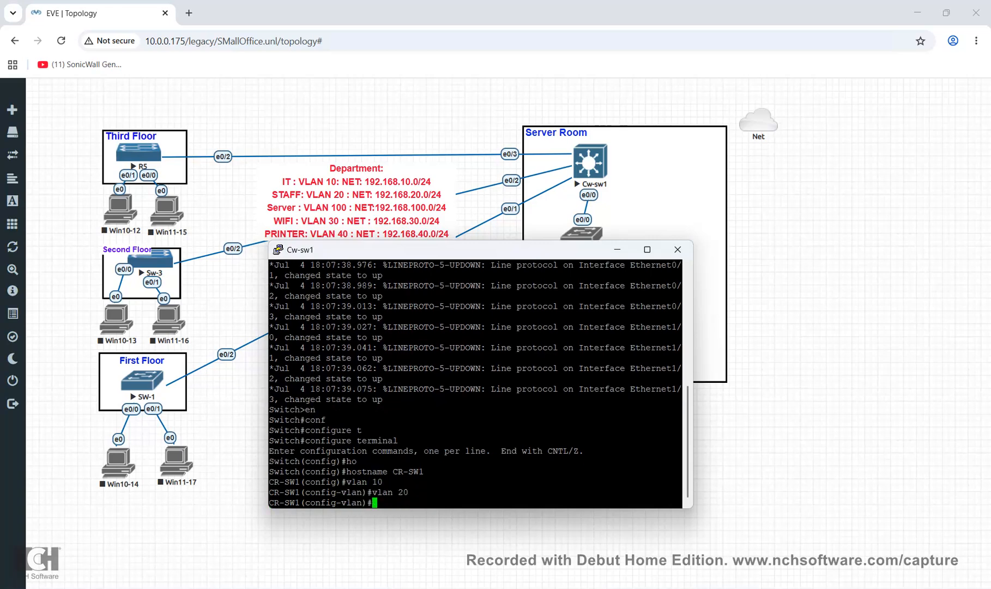
{"action": "type", "text": "vlan 100"}
{"action": "key", "text": "Return"}
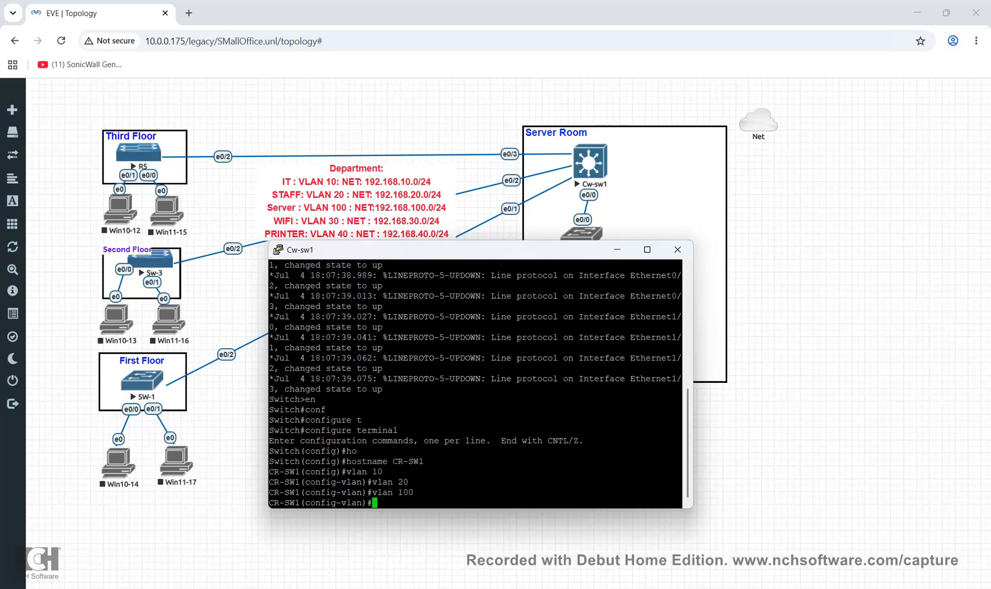
{"action": "left_click_drag", "start_coordinate": [436, 250], "coordinate": [588, 220]}
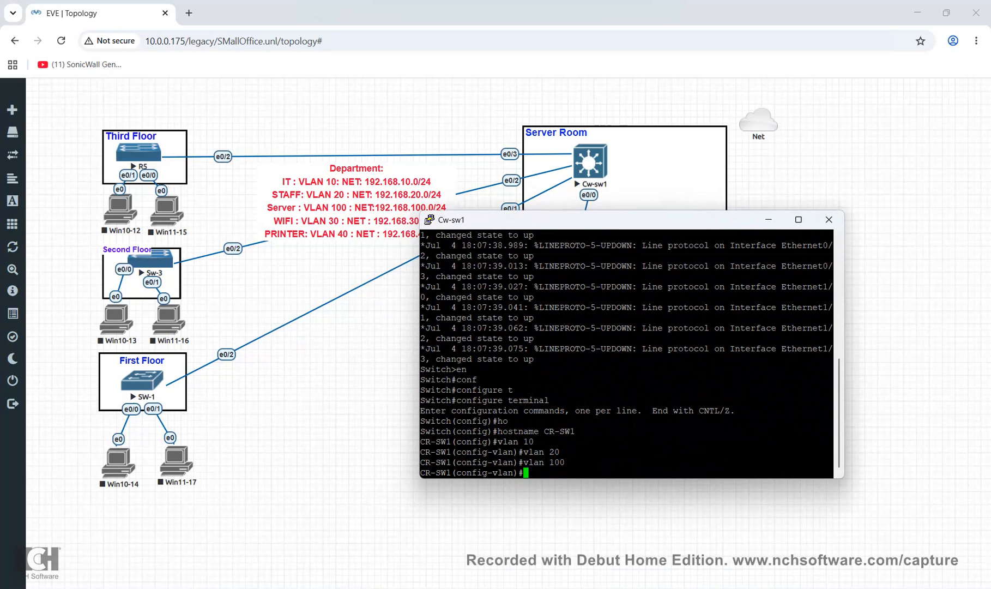
Create VLANs 30 and 40, then exit VLAN configuration mode
{"action": "type", "text": "vlan 30"}
{"action": "key", "text": "Return"}
{"action": "type", "text": "vlan "}
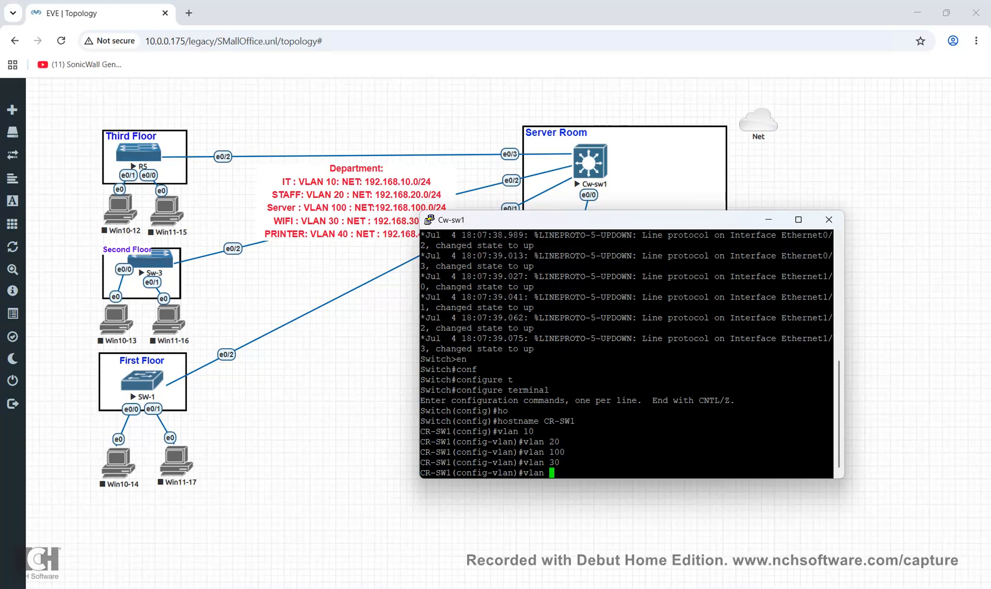
{"action": "type", "text": "40"}
{"action": "key", "text": "Return"}
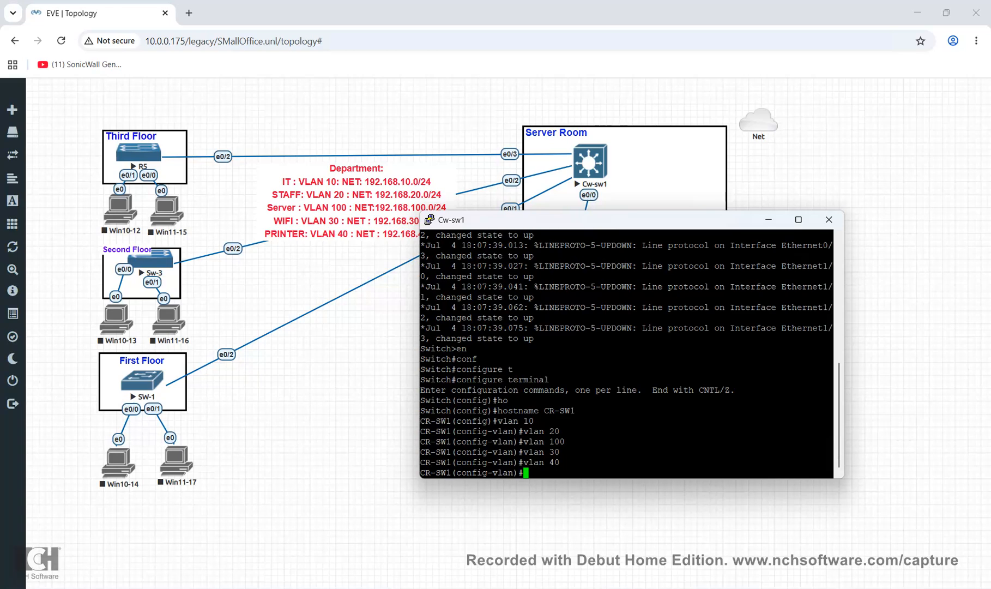
{"action": "type", "text": "exigt"}
{"action": "key", "text": "Return"}
{"action": "type", "text": "exit"}
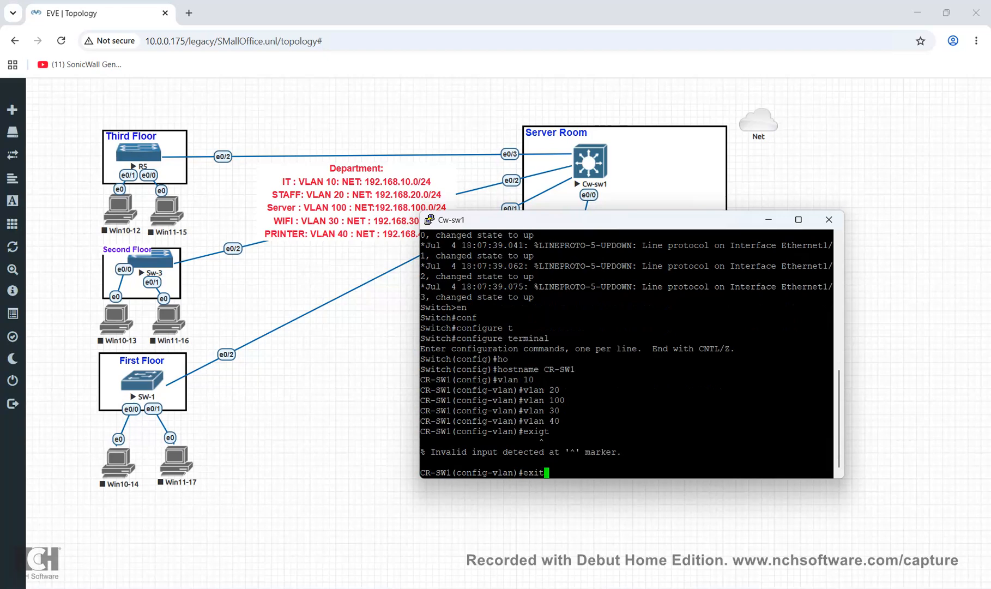
{"action": "key", "text": "Return"}
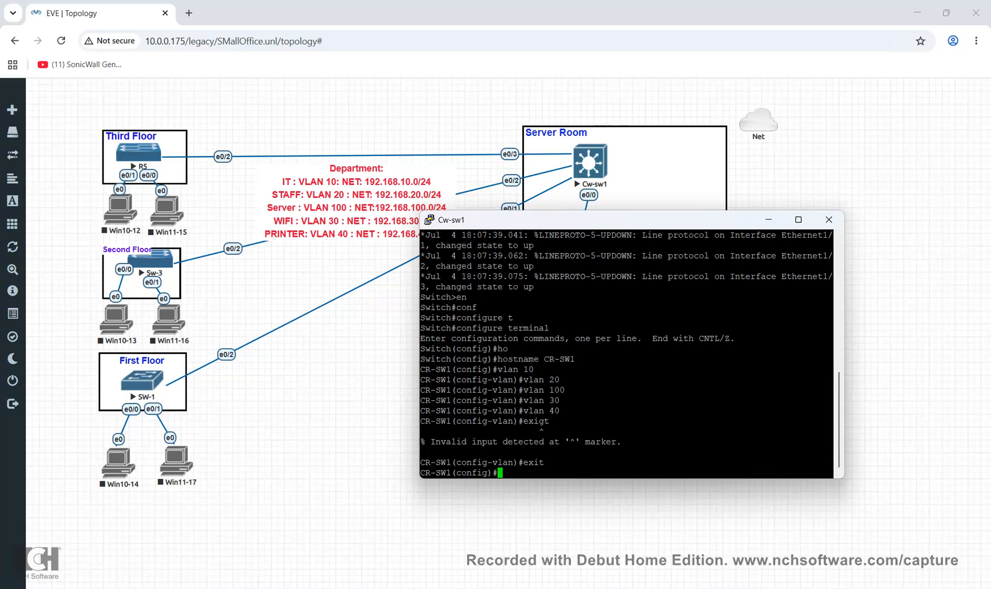
Try 'interface e0/0-3' on CR-SW1; it is rejected as invalid
{"action": "type", "text": "int"}
{"action": "key", "text": "Tab"}
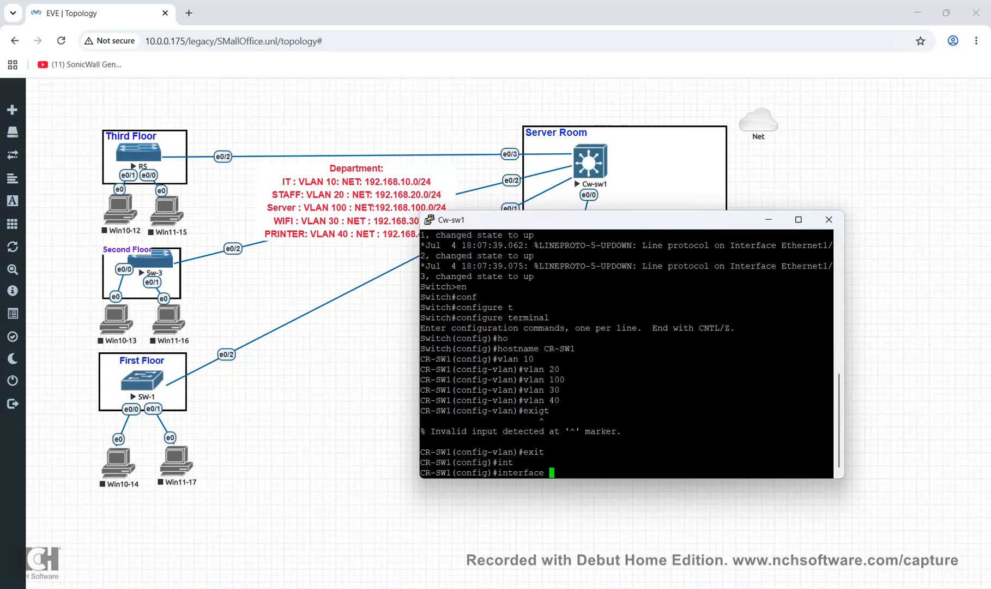
{"action": "type", "text": "e0/0-3"}
{"action": "key", "text": "Return"}
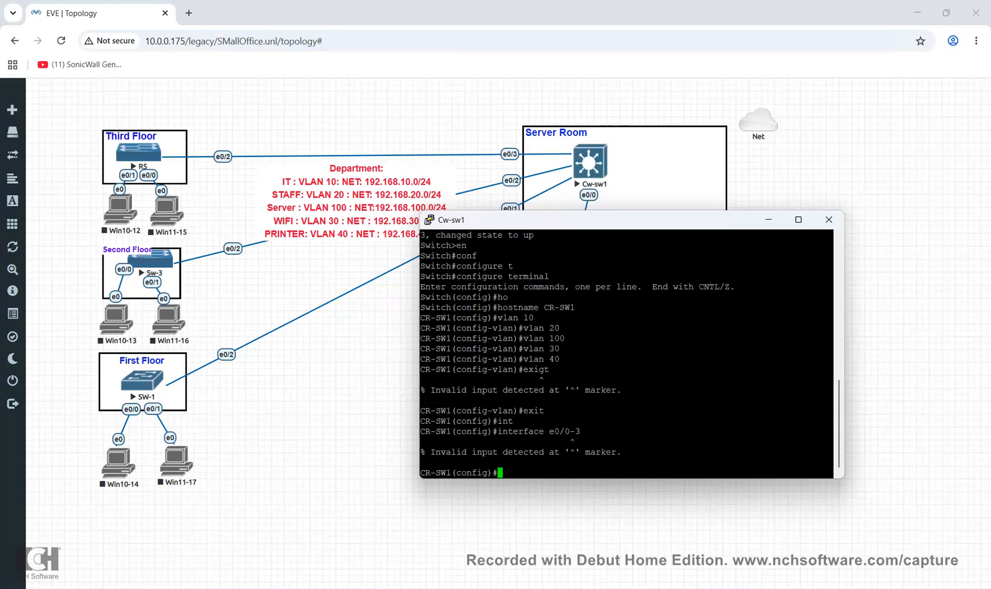
{"action": "left_click_drag", "start_coordinate": [599, 219], "coordinate": [611, 271]}
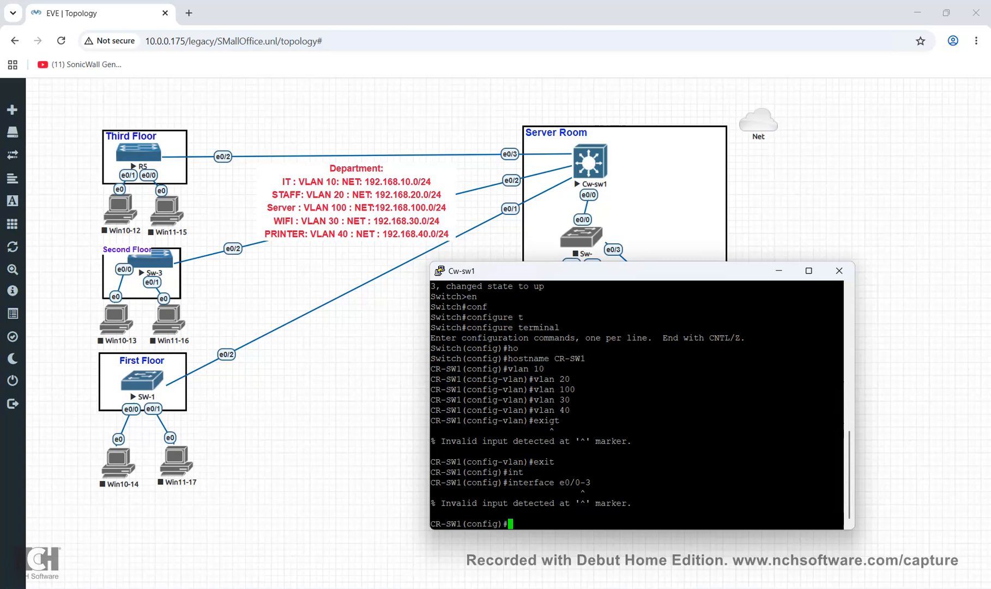
Retry the interface command with edited port ranges, including 'e0/0 - 0/3'; both fail
{"action": "key", "text": "Up"}
{"action": "key", "text": "BackSpace"}
{"action": "key", "text": "BackSpace"}
{"action": "type", "text": "-3"}
{"action": "key", "text": "Return"}
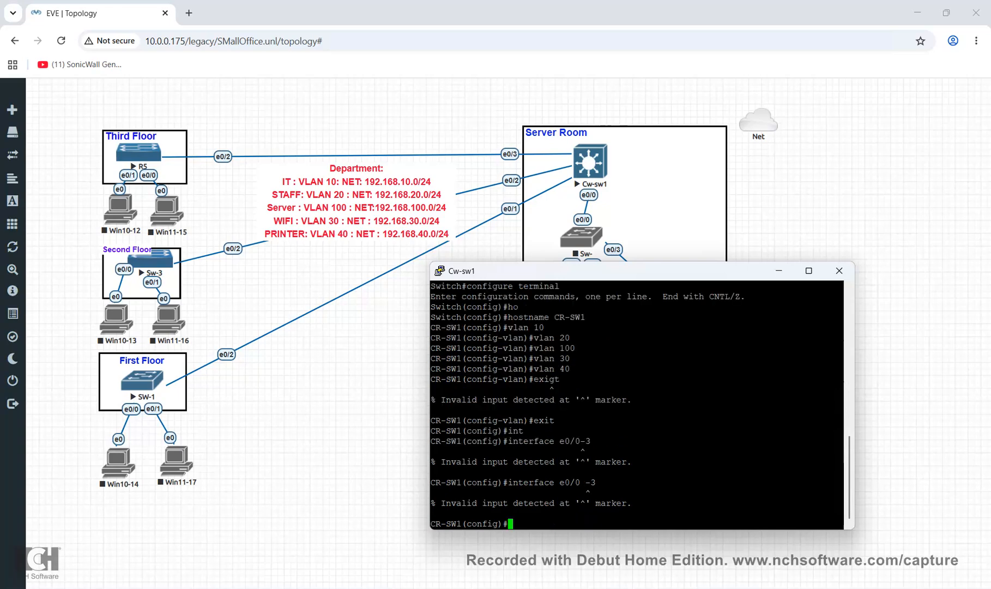
{"action": "key", "text": "Up"}
{"action": "key", "text": "BackSpace"}
{"action": "key", "text": "BackSpace"}
{"action": "type", "text": "- 0/3"}
{"action": "key", "text": "Return"}
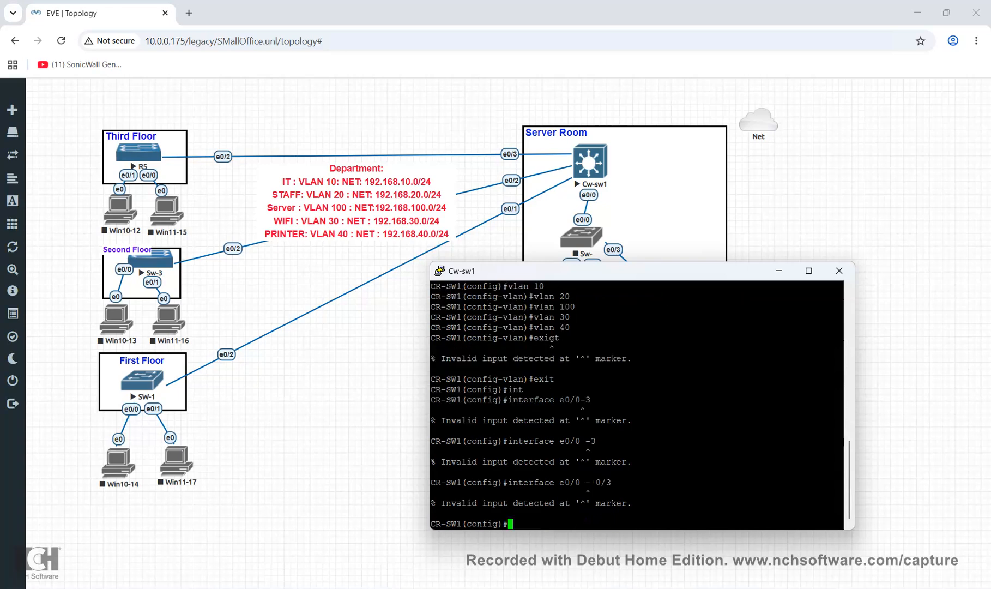
Rework the recalled command into 'interface range e0/0-3'
{"action": "key", "text": "Up"}
{"action": "key", "text": "Left"}
{"action": "key", "text": "Left"}
{"action": "key", "text": "Left"}
{"action": "key", "text": "Left"}
{"action": "key", "text": "Left"}
{"action": "key", "text": "Left"}
{"action": "key", "text": "Left"}
{"action": "key", "text": "Left"}
{"action": "key", "text": "Left"}
{"action": "key", "text": "BackSpace"}
{"action": "type", "text": "ran e"}
{"action": "key", "text": "Tab"}
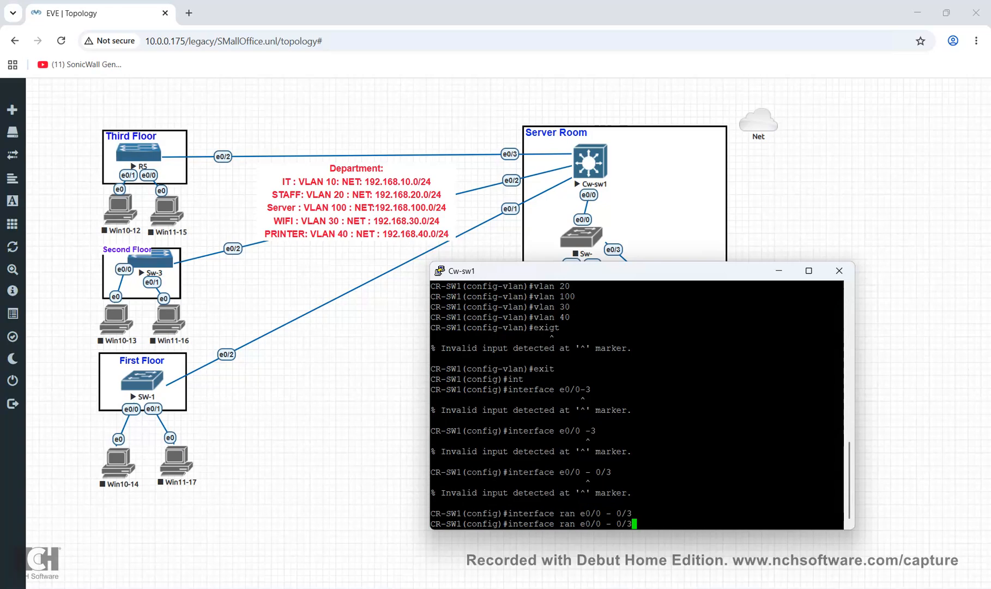
{"action": "key", "text": "BackSpace"}
{"action": "key", "text": "BackSpace"}
{"action": "key", "text": "BackSpace"}
{"action": "key", "text": "BackSpace"}
{"action": "key", "text": "BackSpace"}
{"action": "key", "text": "BackSpace"}
{"action": "key", "text": "BackSpace"}
{"action": "key", "text": "BackSpace"}
{"action": "key", "text": "BackSpace"}
{"action": "key", "text": "BackSpace"}
{"action": "key", "text": "BackSpace"}
{"action": "key", "text": "BackSpace"}
{"action": "key", "text": "BackSpace"}
{"action": "type", "text": "ran"}
{"action": "key", "text": "Tab"}
{"action": "type", "text": "e0"}
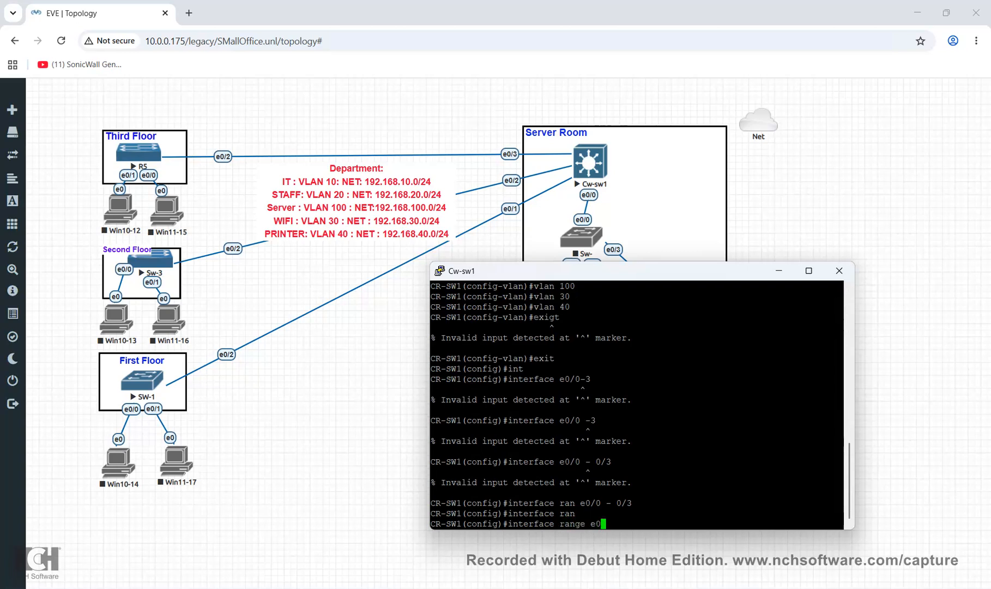
{"action": "type", "text": "/0-3"}
Set dot1q trunk encapsulation on Cw-sw1 ports e0/0–e0/3
{"action": "key", "text": "Return"}
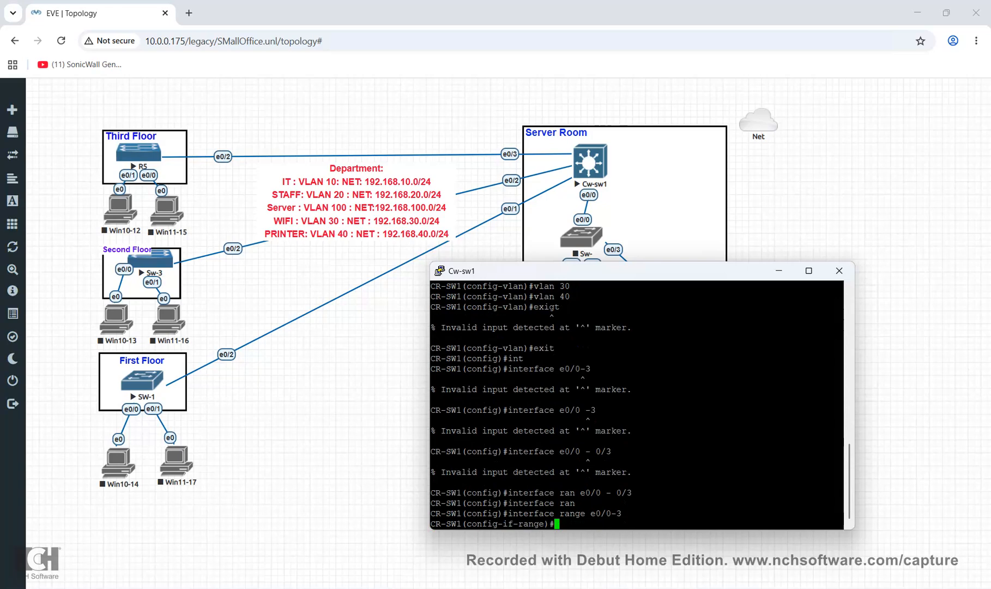
{"action": "type", "text": "sw"}
{"action": "key", "text": "Tab"}
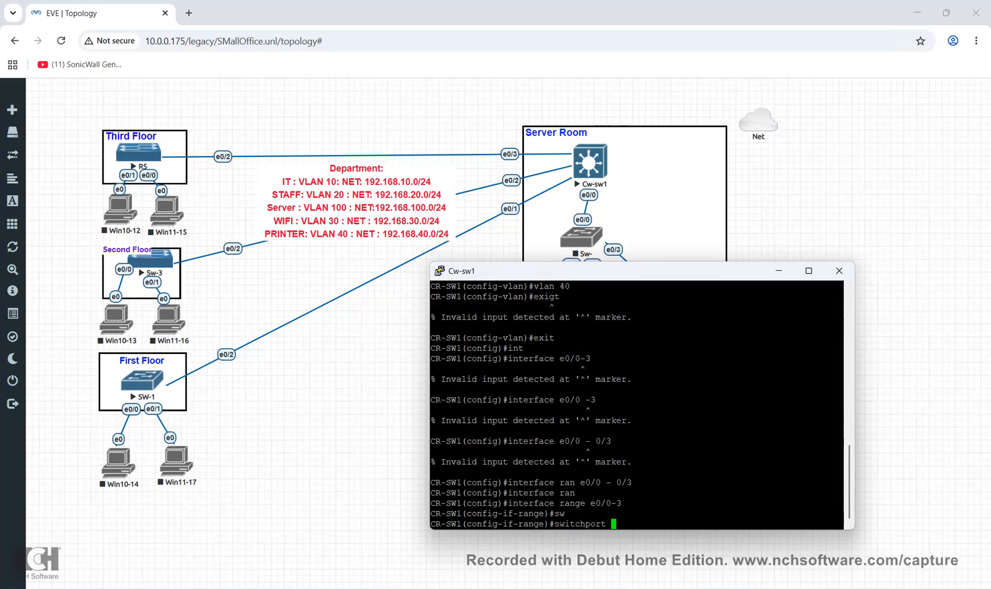
{"action": "type", "text": "mo"}
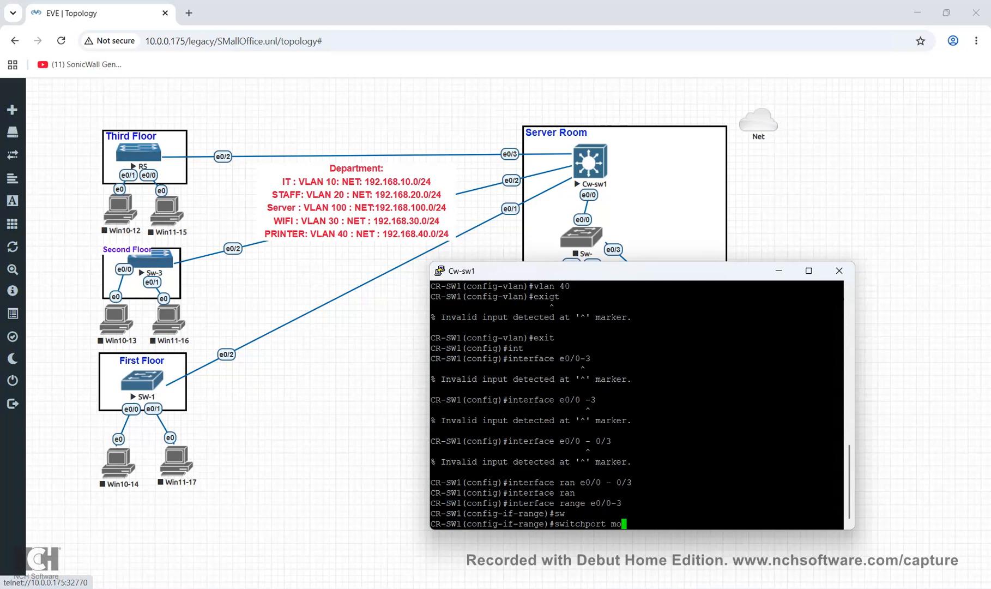
{"action": "key", "text": "BackSpace"}
{"action": "key", "text": "BackSpace"}
{"action": "type", "text": "t"}
{"action": "key", "text": "Tab"}
{"action": "type", "text": "e"}
{"action": "key", "text": "Tab"}
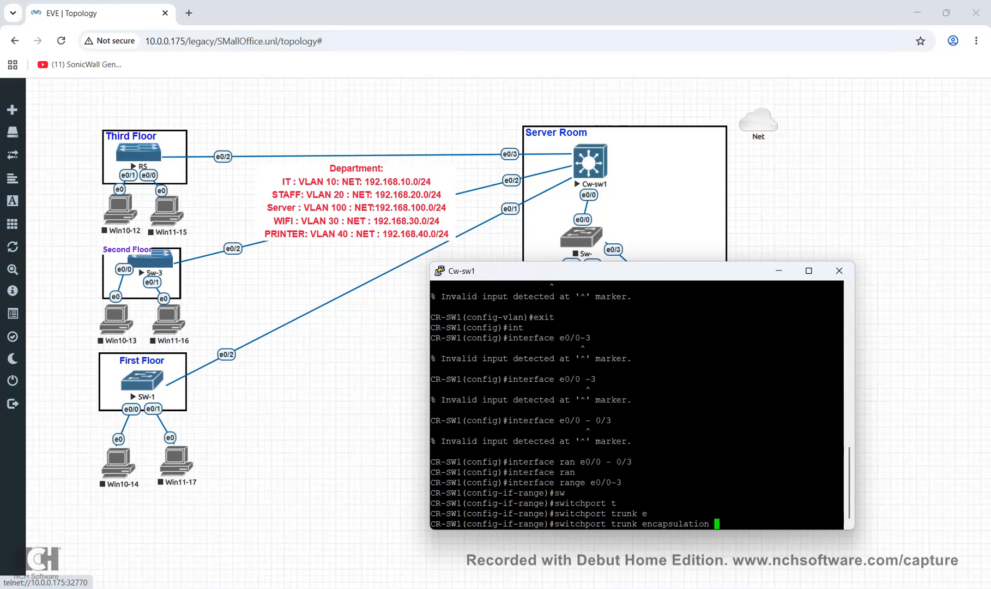
{"action": "key", "text": "Return"}
{"action": "key", "text": "Up"}
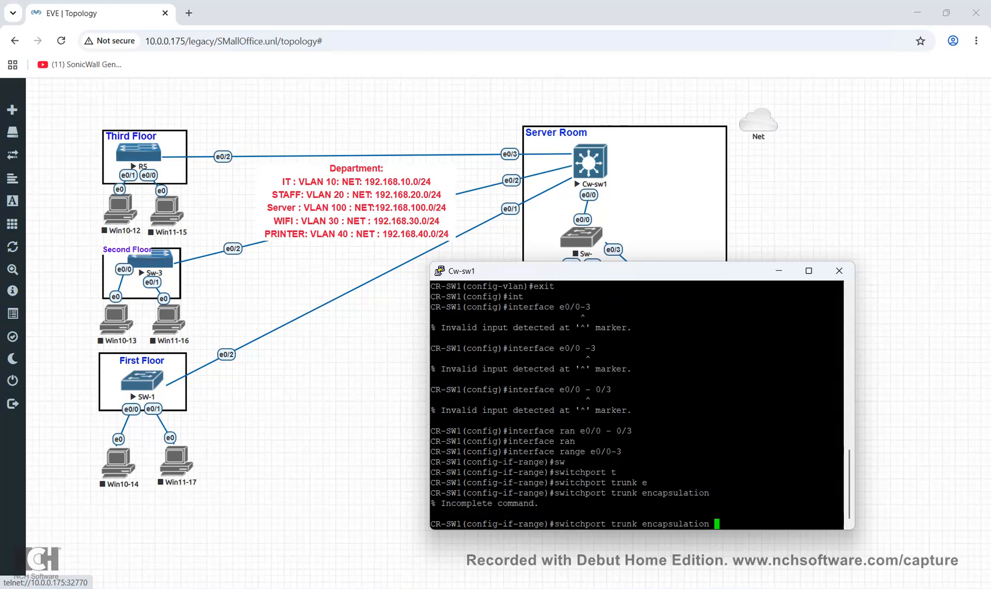
{"action": "type", "text": "do"}
{"action": "key", "text": "Tab"}
{"action": "key", "text": "Return"}
Put ports e0/0–e0/3 into switchport trunk mode and exit back to global configuration
{"action": "type", "text": "sw"}
{"action": "key", "text": "Tab"}
{"action": "type", "text": "mod"}
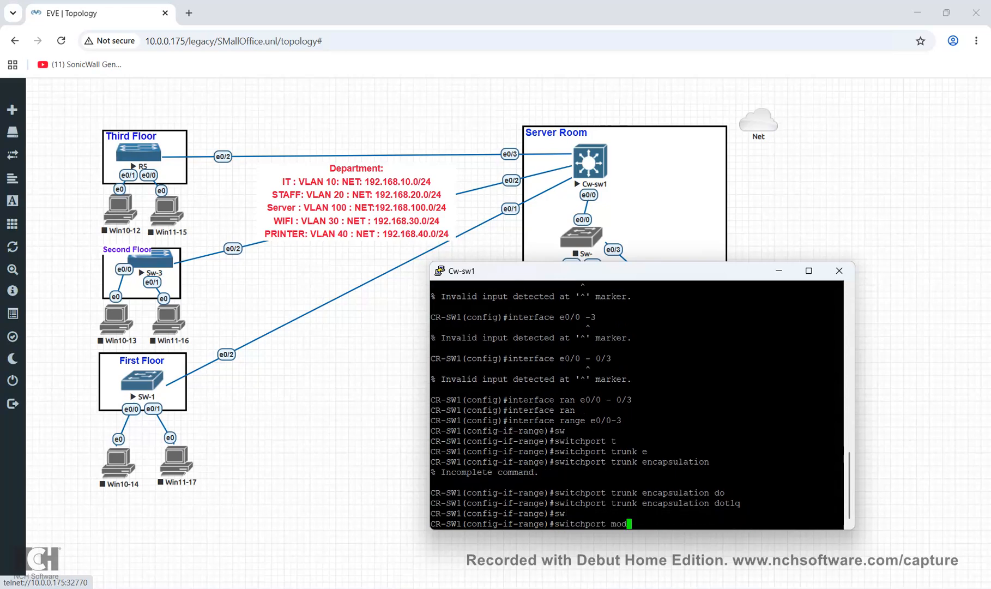
{"action": "key", "text": "Tab"}
{"action": "type", "text": "tr"}
{"action": "key", "text": "Tab"}
{"action": "key", "text": "Return"}
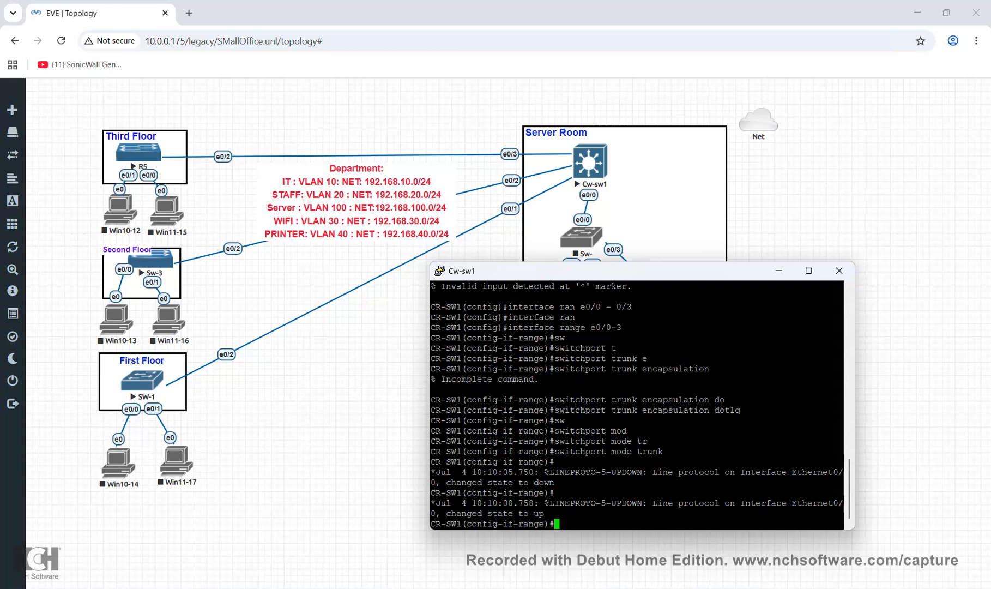
{"action": "type", "text": "exit"}
{"action": "key", "text": "Return"}
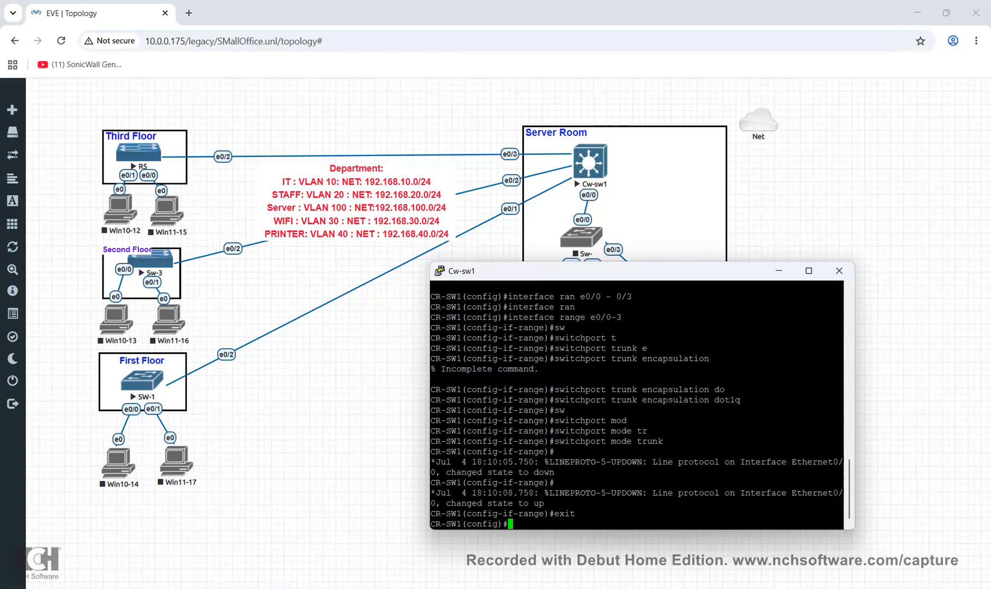
Minimize the Cw-sw1 console and open a Sw-3 telnet console, moved aside
{"action": "left_click", "coordinate": [142, 381]}
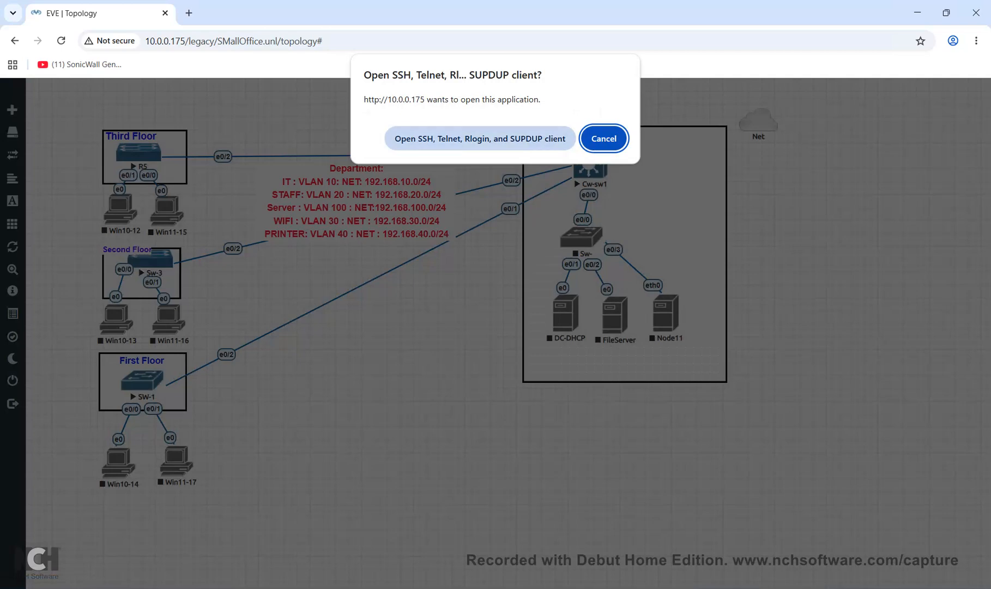
{"action": "left_click", "coordinate": [480, 139]}
{"action": "left_click_drag", "start_coordinate": [349, 143], "coordinate": [570, 140]}
Open an SW-1 telnet console in the lower right, then bring Sw-3's console forward
{"action": "left_click", "coordinate": [142, 380]}
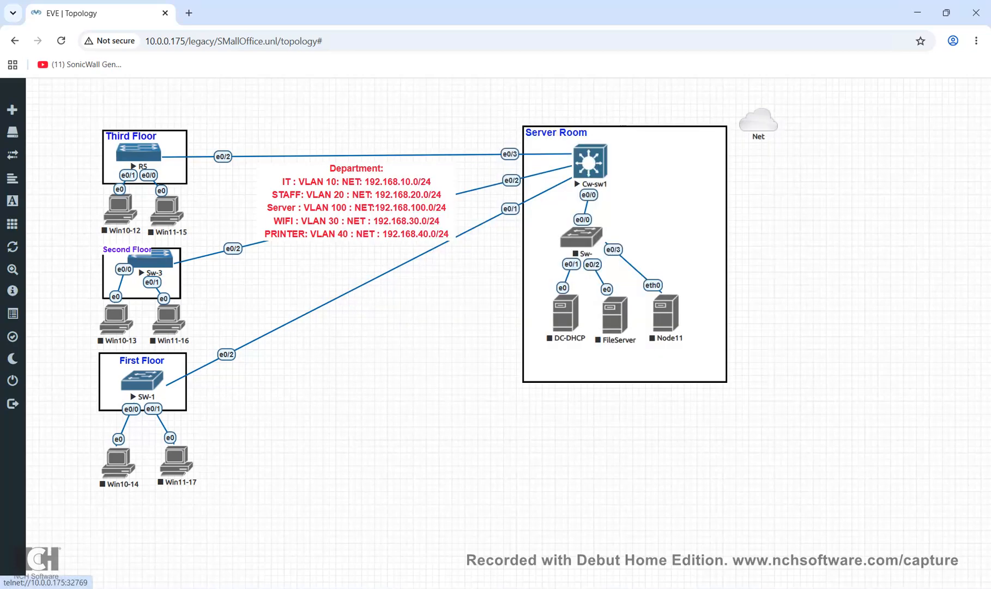
{"action": "left_click", "coordinate": [479, 138]}
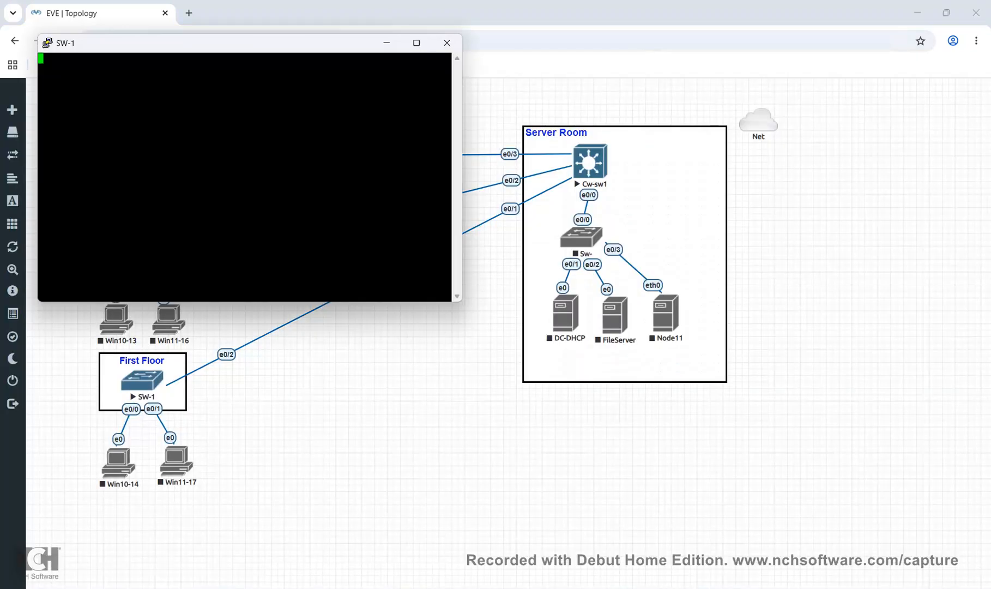
{"action": "left_click_drag", "start_coordinate": [218, 43], "coordinate": [663, 256]}
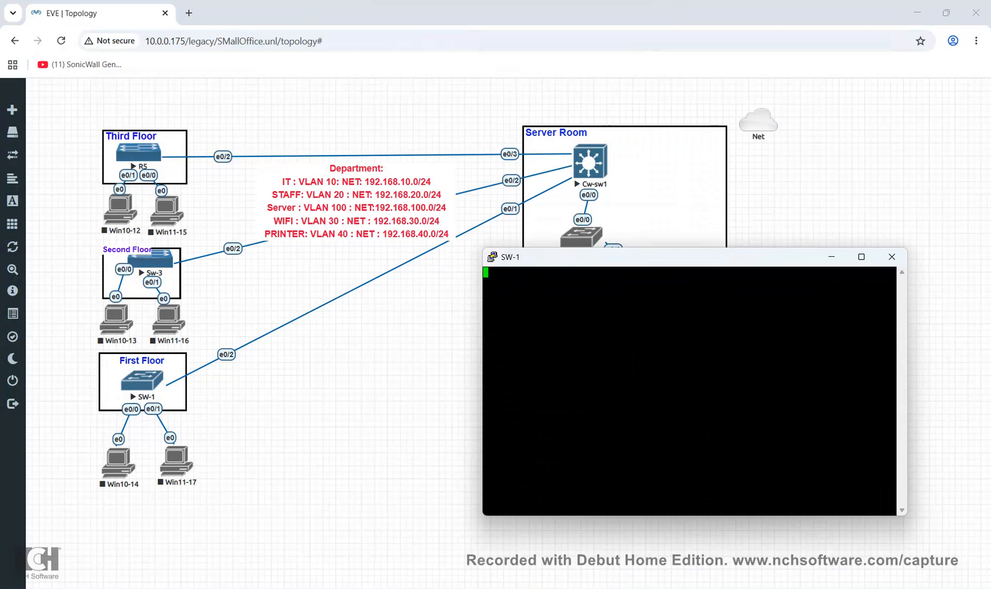
{"action": "key", "text": "alt+Tab"}
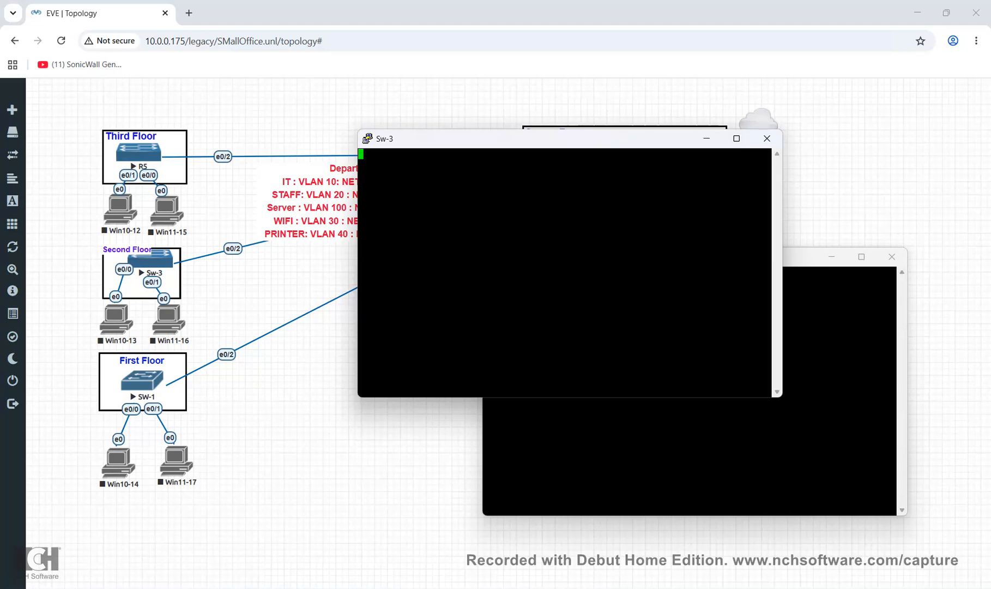
On Sw-3, enter privileged mode and configure terminal, and select interface e0/2
{"action": "key", "text": "Return"}
{"action": "key", "text": "Return"}
{"action": "type", "text": "en"}
{"action": "key", "text": "Return"}
{"action": "type", "text": "conf"}
{"action": "key", "text": "Tab"}
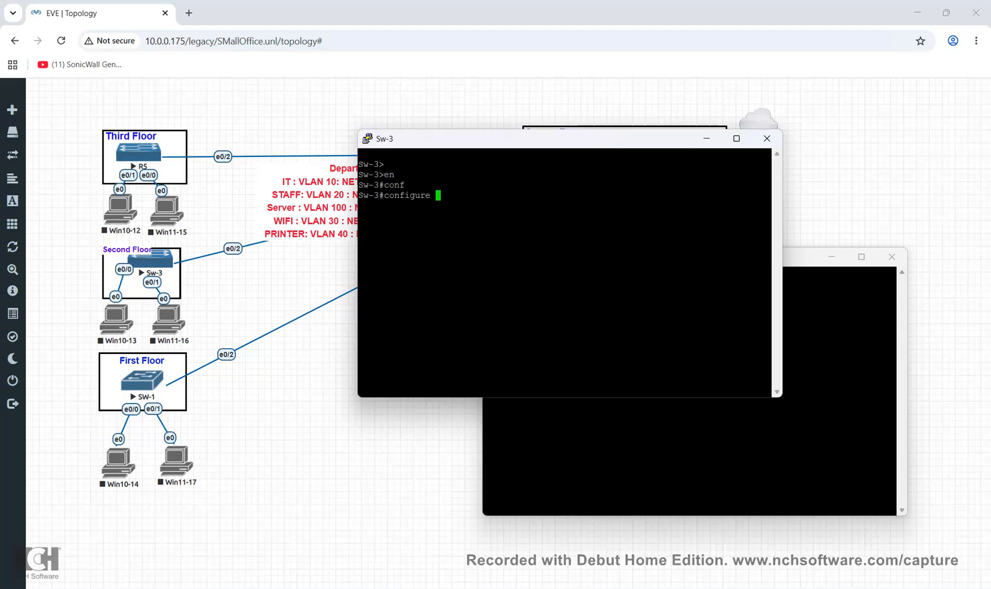
{"action": "type", "text": "t"}
{"action": "key", "text": "Tab"}
{"action": "key", "text": "Return"}
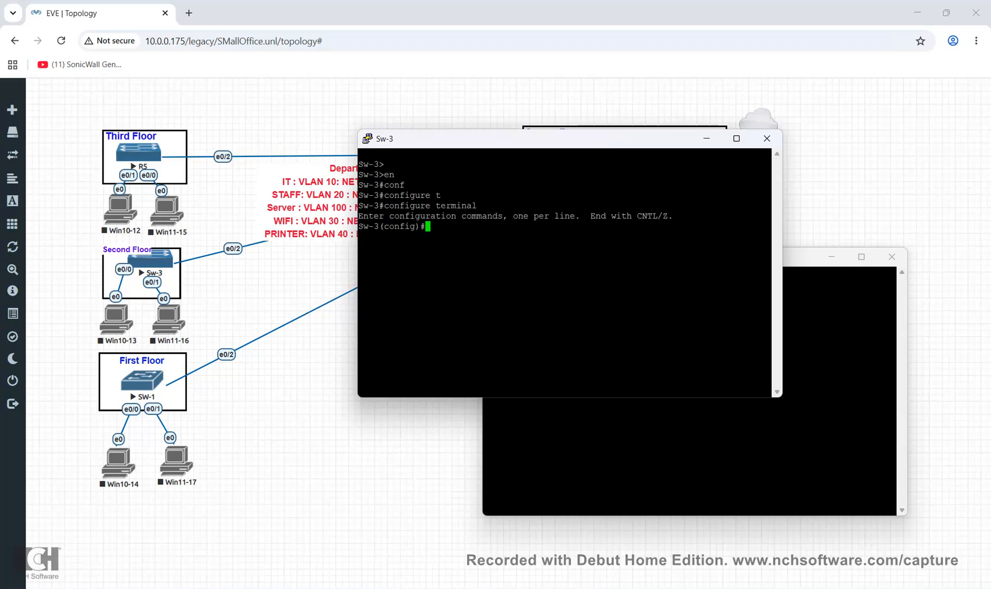
{"action": "type", "text": "int"}
{"action": "key", "text": "Tab"}
{"action": "type", "text": "e"}
{"action": "type", "text": "0/2"}
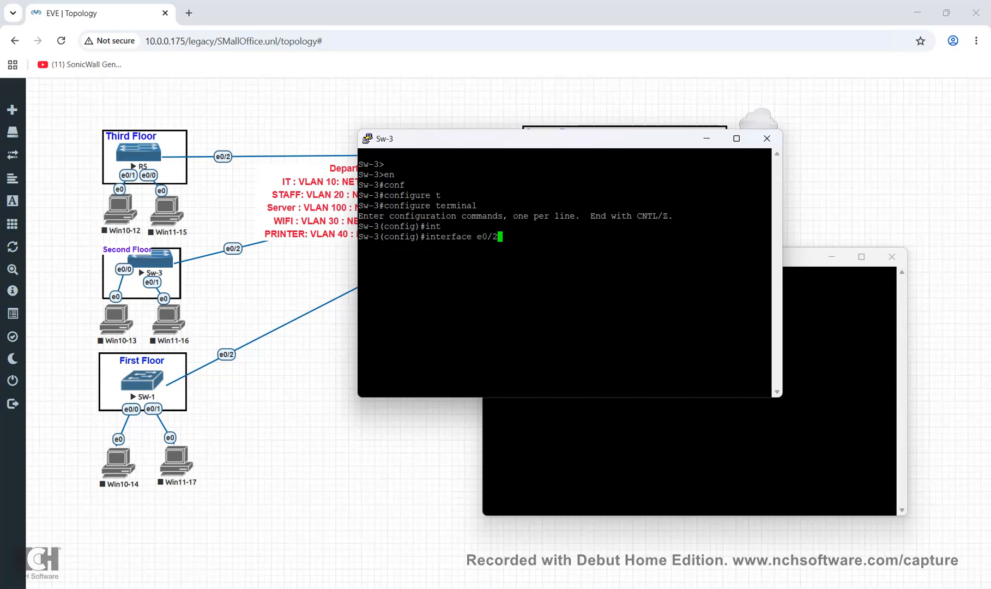
{"action": "key", "text": "Return"}
Set switchport trunk encapsulation dot1q on Sw-3's e0/2
{"action": "type", "text": "sw"}
{"action": "key", "text": "Tab"}
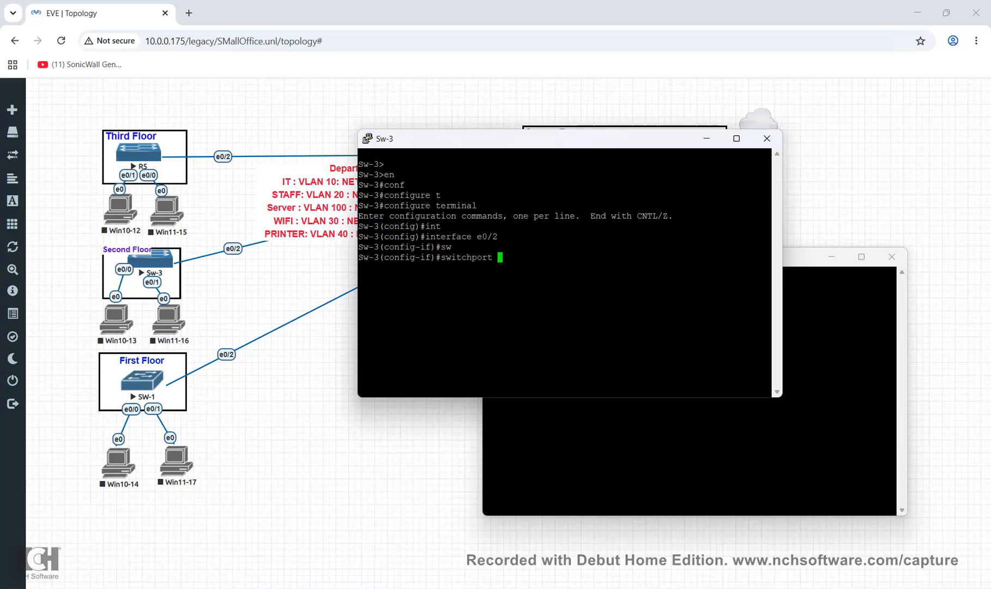
{"action": "type", "text": "t"}
{"action": "key", "text": "Tab"}
{"action": "type", "text": "enc"}
{"action": "key", "text": "Tab"}
{"action": "type", "text": "do"}
{"action": "key", "text": "Tab"}
{"action": "key", "text": "Return"}
Set Sw-3's e0/2 to switchport mode trunk
{"action": "type", "text": "sw"}
{"action": "key", "text": "Tab"}
{"action": "type", "text": "o"}
{"action": "key", "text": "Tab"}
{"action": "key", "text": "BackSpace"}
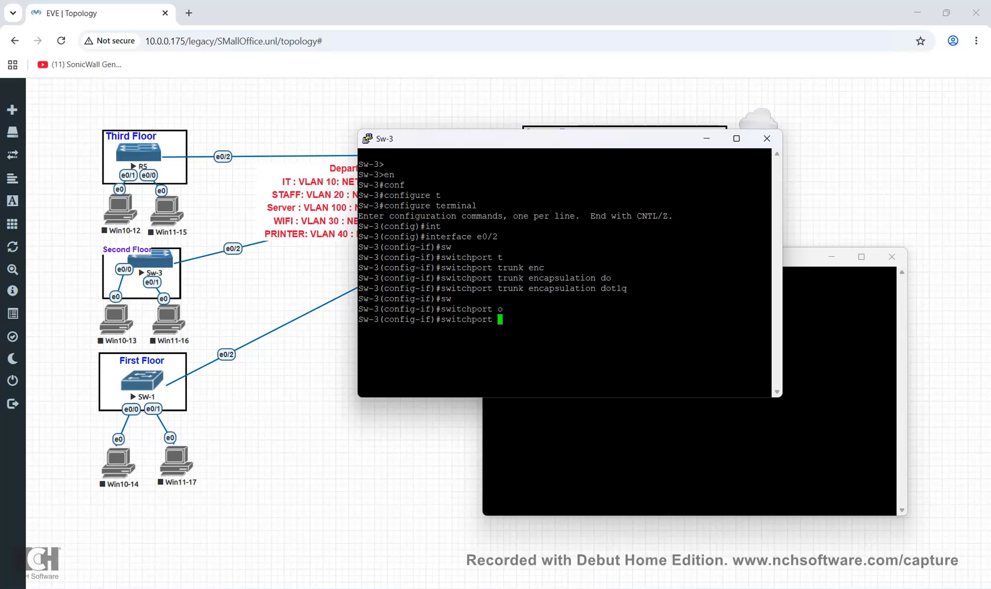
{"action": "type", "text": "mod"}
{"action": "key", "text": "Tab"}
{"action": "type", "text": "t"}
{"action": "key", "text": "Tab"}
{"action": "key", "text": "Return"}
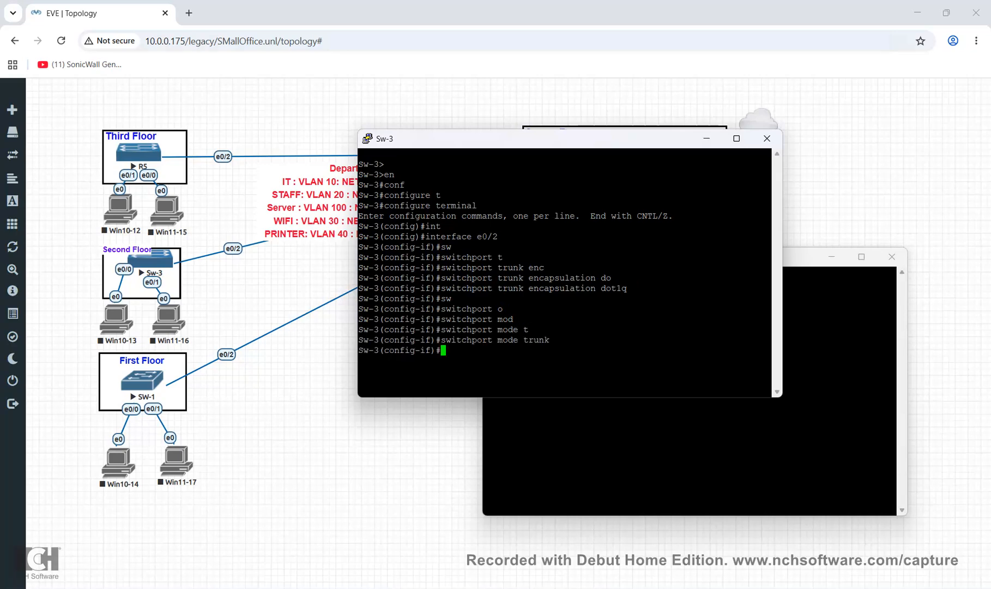
On SW-1, enter privileged mode and configure terminal, and select interface e0/2
{"action": "left_click", "coordinate": [676, 452]}
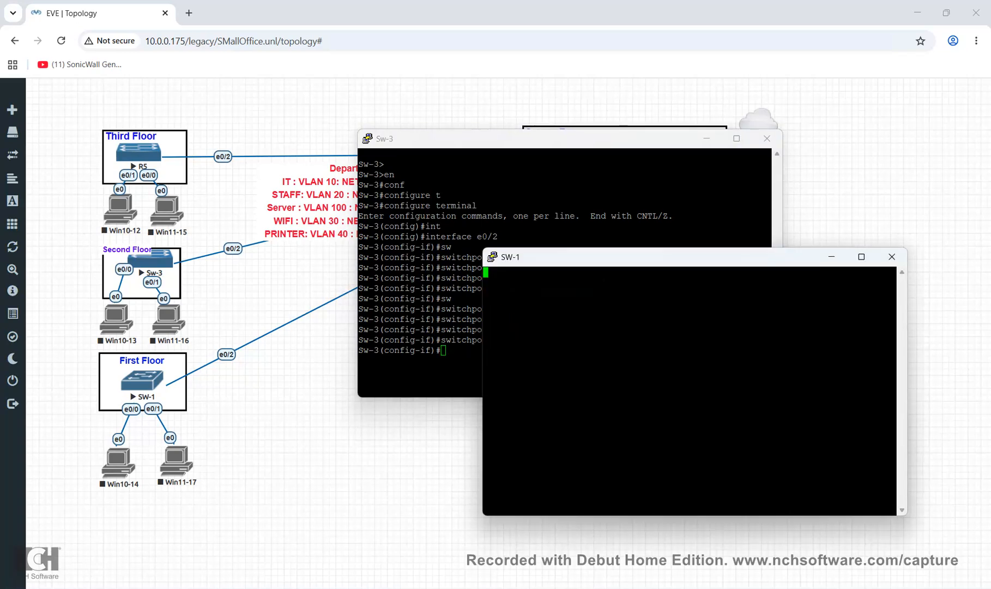
{"action": "key", "text": "Return"}
{"action": "key", "text": "Return"}
{"action": "type", "text": "en"}
{"action": "key", "text": "Return"}
{"action": "type", "text": "conf"}
{"action": "key", "text": "Tab"}
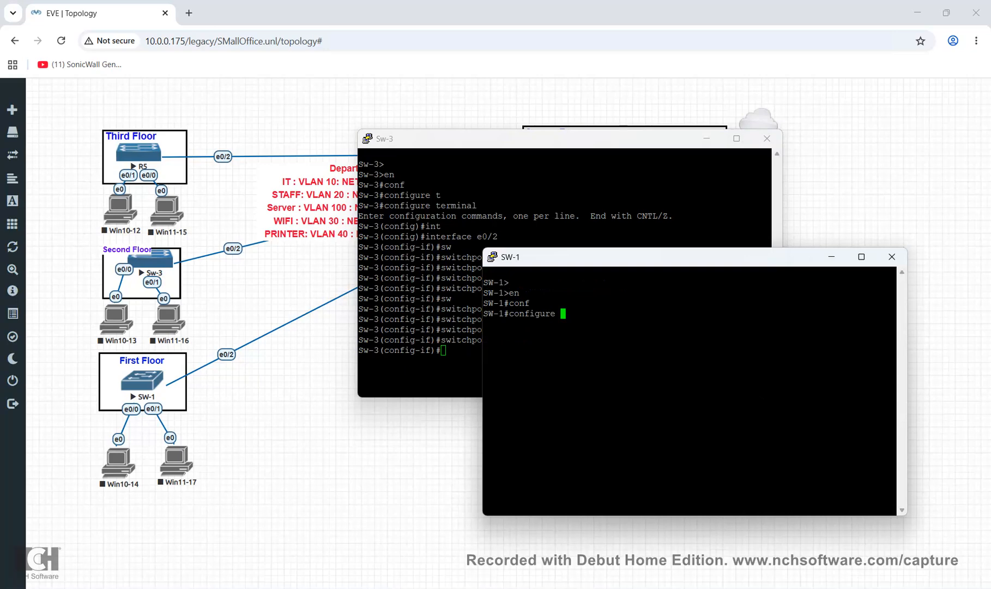
{"action": "type", "text": "t"}
{"action": "key", "text": "Tab"}
{"action": "key", "text": "Return"}
{"action": "type", "text": "int e0/2"}
{"action": "key", "text": "Return"}
Set switchport trunk encapsulation dot1q on SW-1's e0/2
{"action": "type", "text": "sw"}
{"action": "key", "text": "Return"}
{"action": "type", "text": "sw"}
{"action": "key", "text": "Tab"}
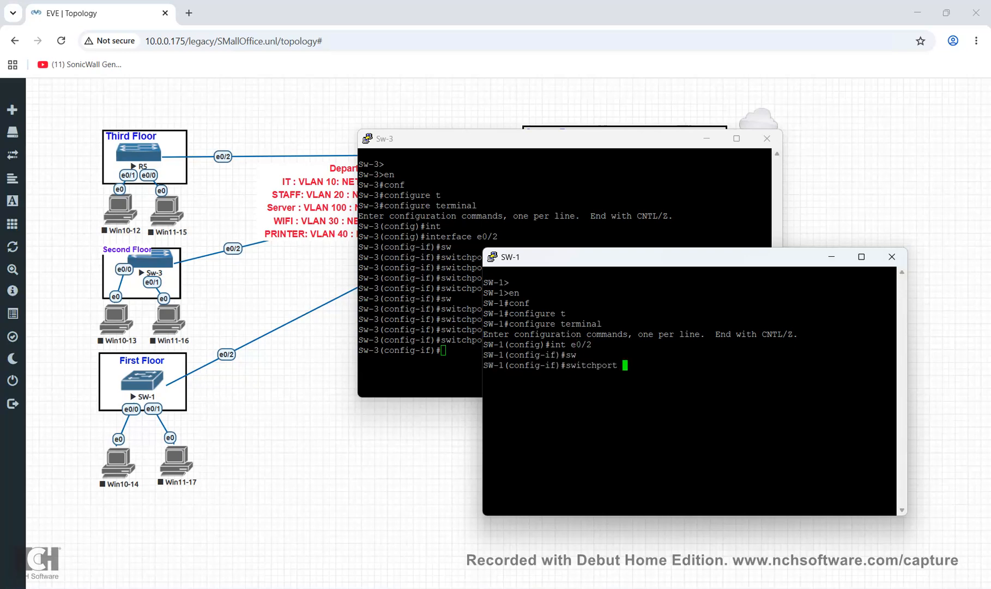
{"action": "type", "text": "t"}
{"action": "key", "text": "Tab"}
{"action": "type", "text": "enc"}
{"action": "key", "text": "Tab"}
{"action": "key", "text": "Return"}
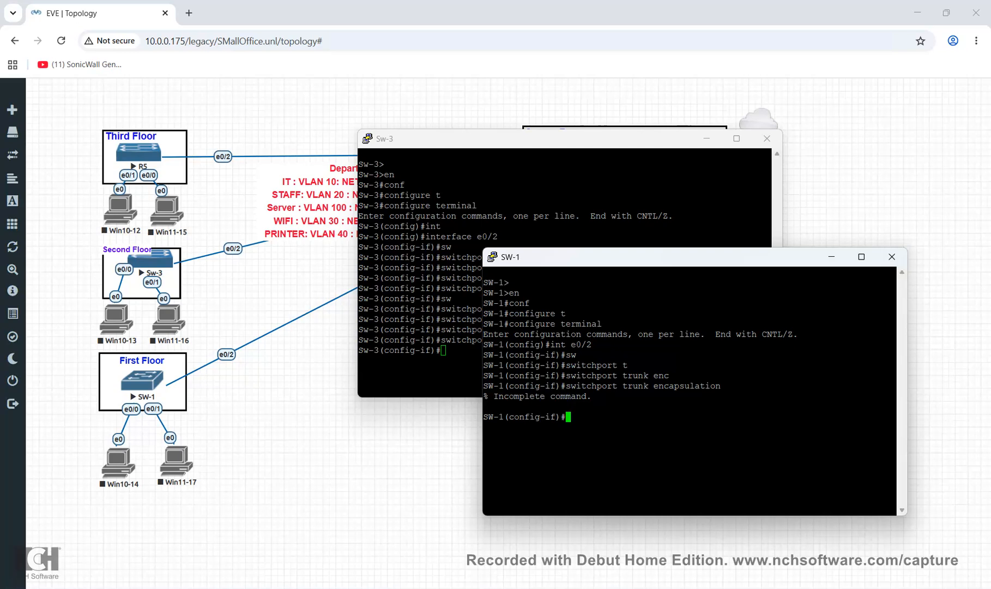
{"action": "key", "text": "Up"}
{"action": "type", "text": "dot"}
{"action": "key", "text": "Tab"}
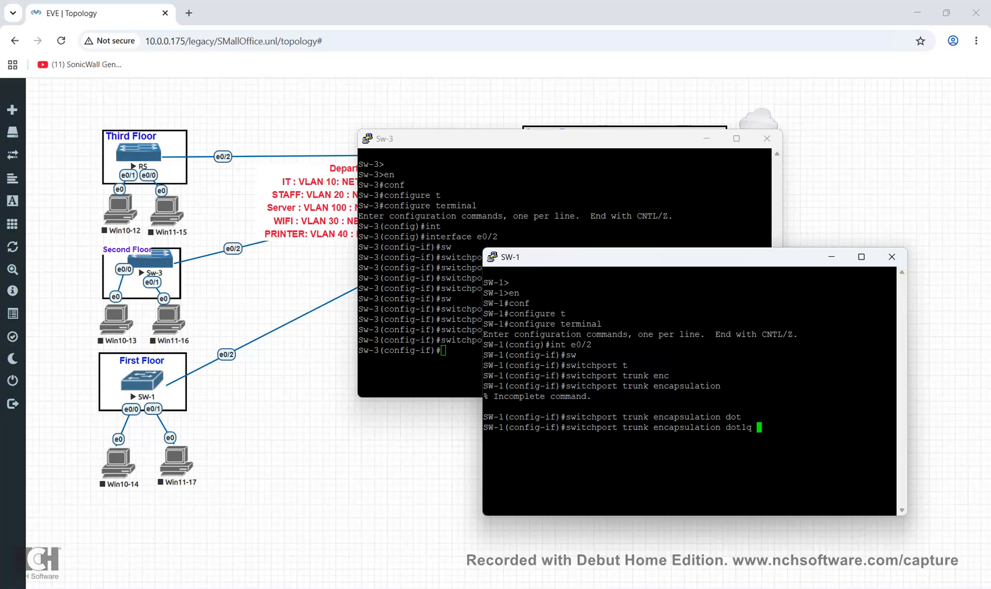
{"action": "key", "text": "Return"}
Set SW-1's e0/2 to switchport mode trunk
{"action": "type", "text": "sw"}
{"action": "key", "text": "Tab"}
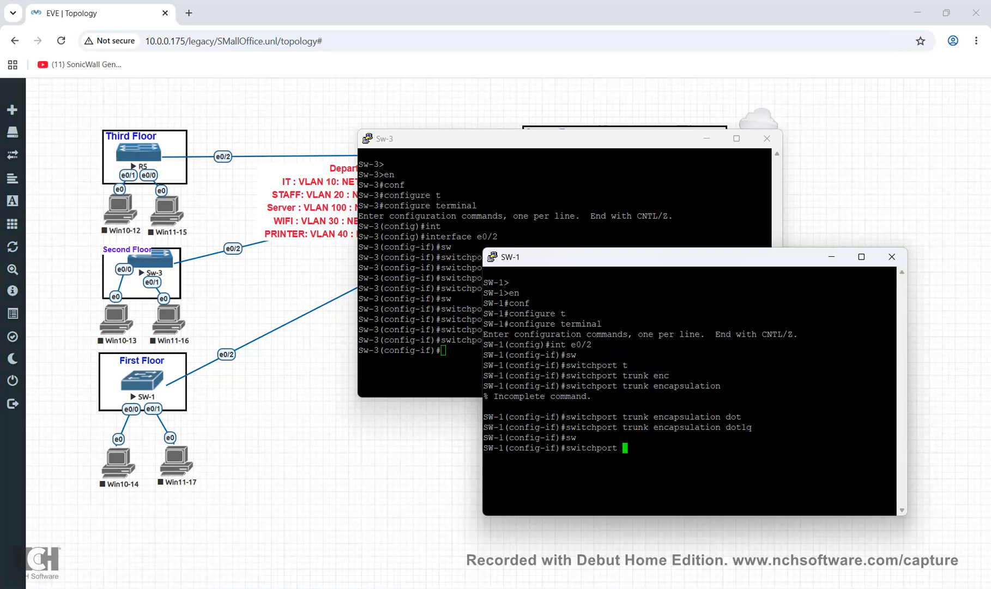
{"action": "type", "text": "mo"}
{"action": "key", "text": "Tab"}
{"action": "type", "text": "t"}
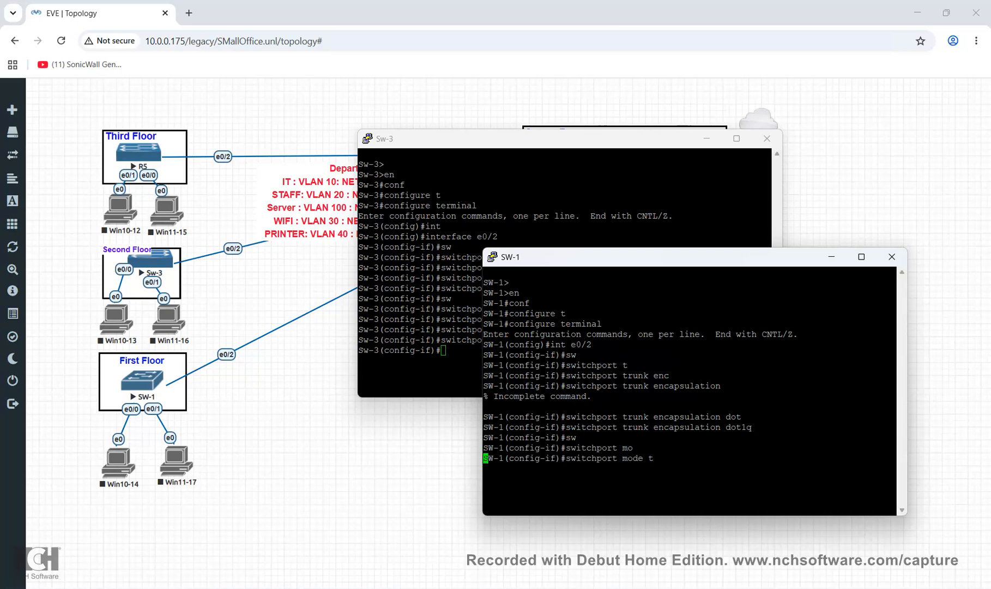
{"action": "key", "text": "Tab"}
{"action": "key", "text": "Return"}
Exit twice to SW-1's privileged prompt and submit a partial show command
{"action": "type", "text": "exit"}
{"action": "key", "text": "Return"}
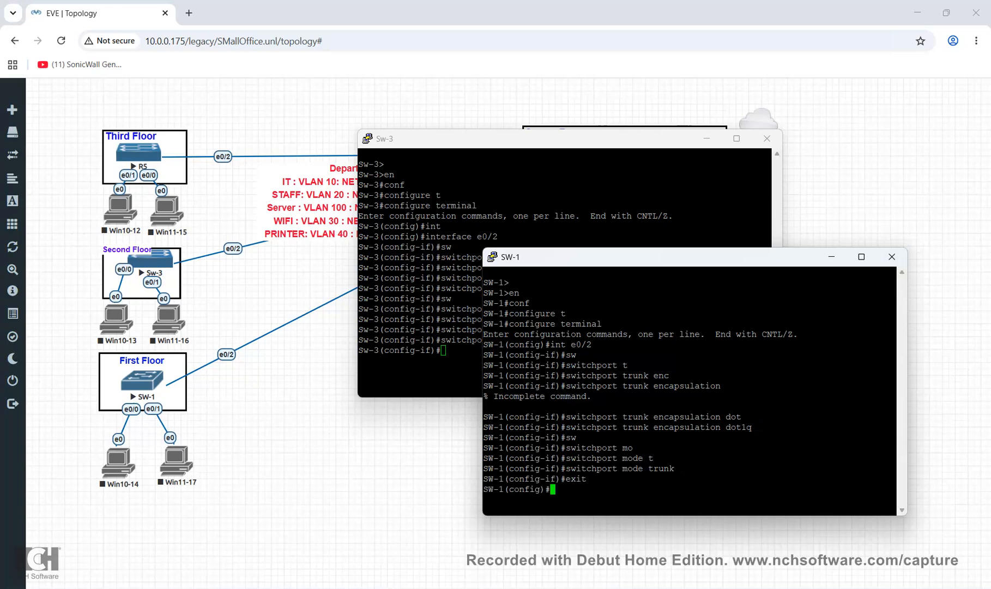
{"action": "type", "text": "exit"}
{"action": "key", "text": "Return"}
{"action": "type", "text": "sh ip"}
{"action": "key", "text": "BackSpace"}
{"action": "key", "text": "BackSpace"}
{"action": "key", "text": "BackSpace"}
{"action": "key", "text": "Return"}
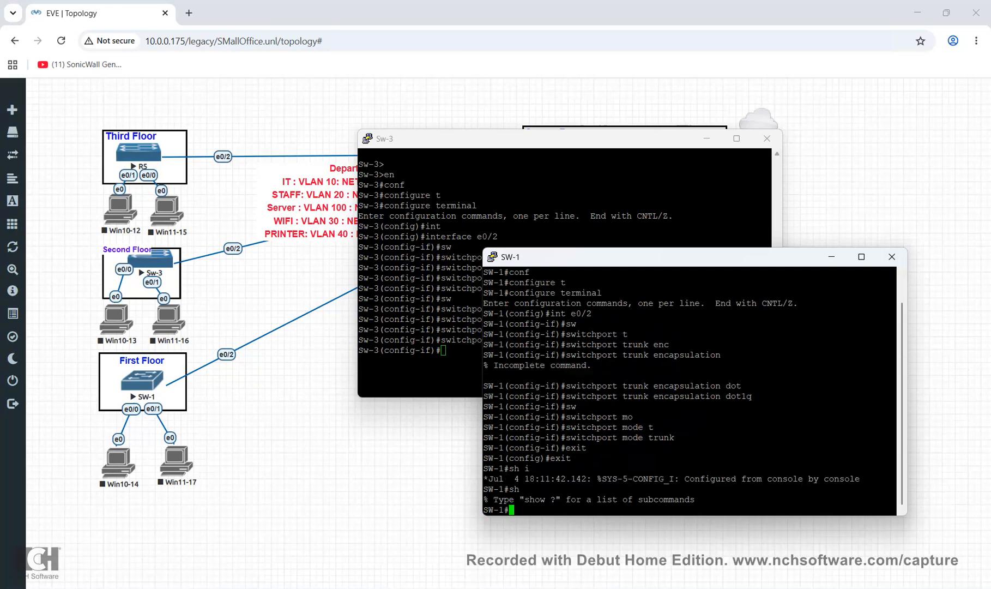
Run 'show interfaces trunk' on SW-1 to display its trunk status table
{"action": "key", "text": "Return"}
{"action": "type", "text": "sh int"}
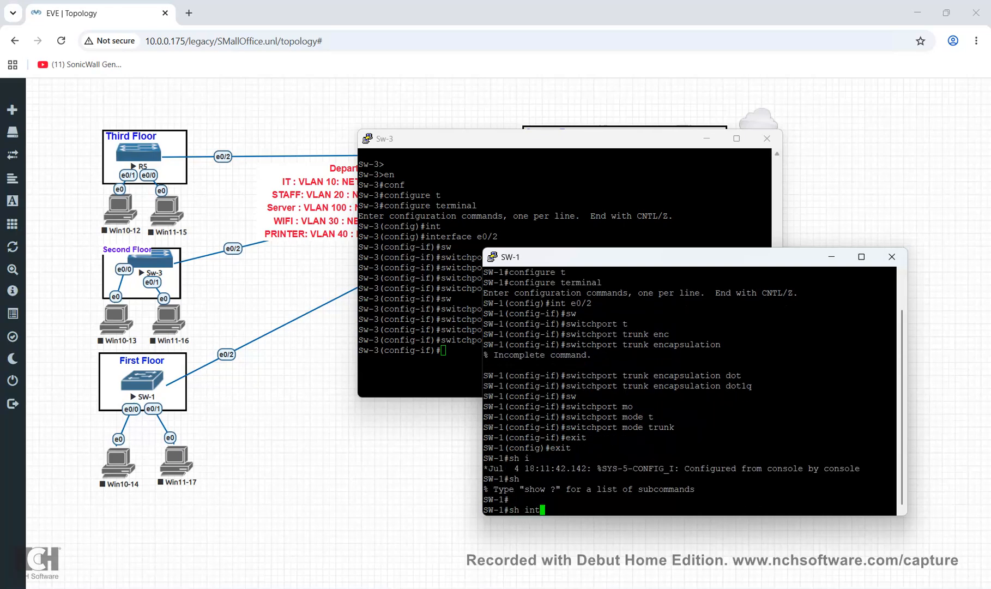
{"action": "key", "text": "Tab"}
{"action": "type", "text": "t"}
{"action": "key", "text": "Tab"}
{"action": "key", "text": "Return"}
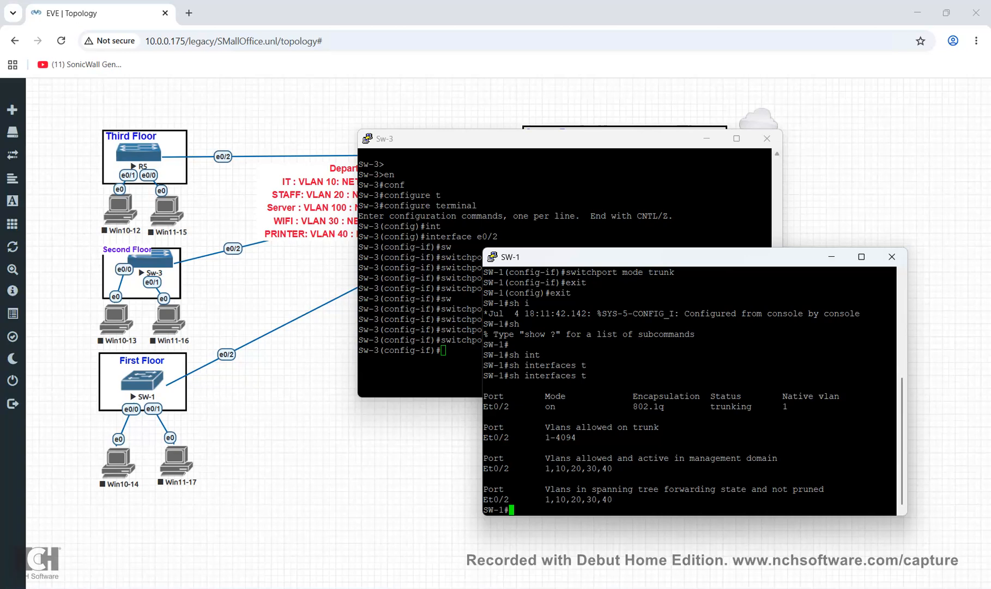
{"action": "key", "text": "Up"}
{"action": "type", "text": "r"}
{"action": "key", "text": "Tab"}
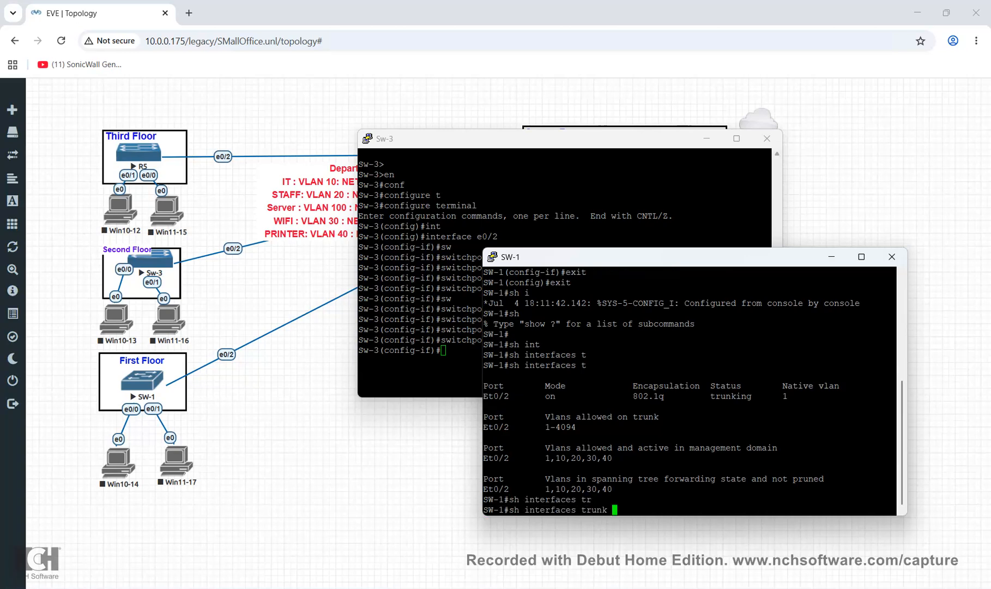
{"action": "key", "text": "Return"}
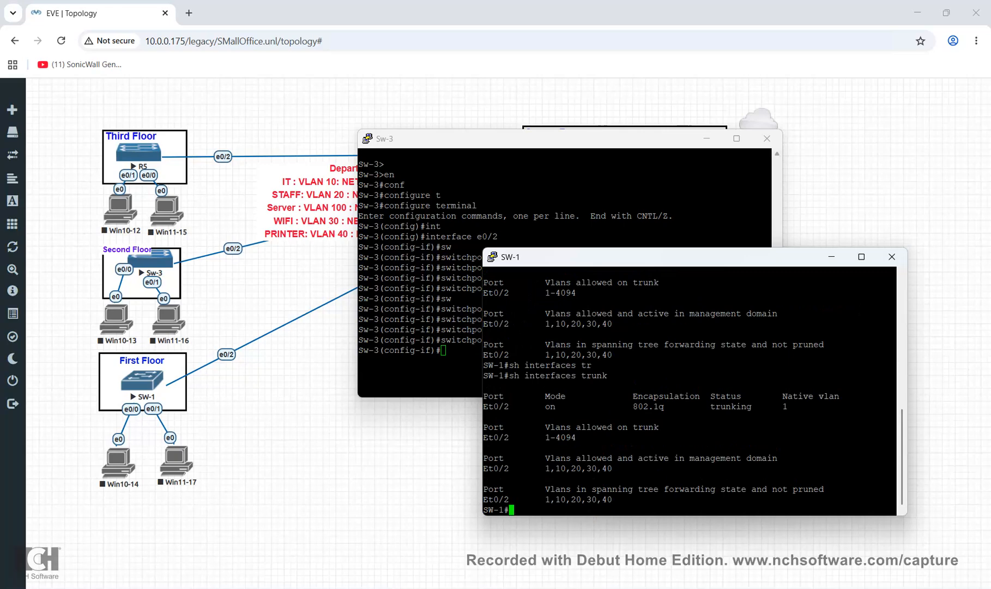
Highlight the Et0/2 rows showing 802.1q and VLANs 1,10,20,30,40, then minimize SW-1's console
{"action": "left_click_drag", "start_coordinate": [529, 438], "coordinate": [483, 437]}
{"action": "left_click_drag", "start_coordinate": [514, 398], "coordinate": [484, 406]}
{"action": "left_click_drag", "start_coordinate": [519, 469], "coordinate": [504, 468]}
{"action": "left_click", "coordinate": [623, 458]}
{"action": "mouse_move", "coordinate": [622, 458]}
{"action": "left_mouse_down"}
{"action": "mouse_move", "coordinate": [638, 458]}
{"action": "mouse_move", "coordinate": [556, 468]}
{"action": "mouse_move", "coordinate": [622, 458]}
{"action": "left_mouse_up"}
{"action": "left_click", "coordinate": [831, 256]}
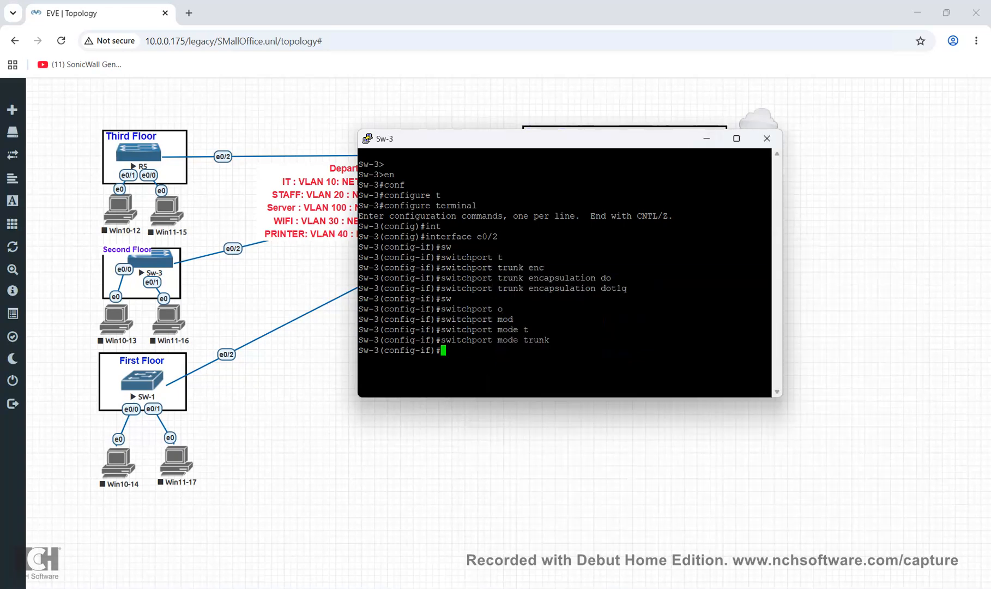
Minimize the Sw-3 console and start the Server Room access switch
{"action": "left_click", "coordinate": [707, 138]}
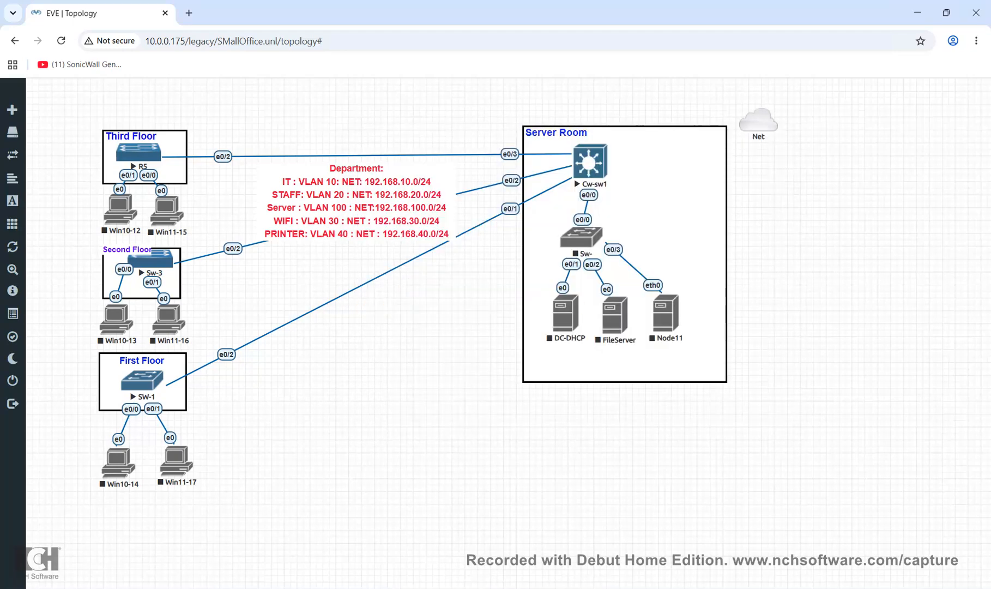
{"action": "right_click", "coordinate": [597, 235]}
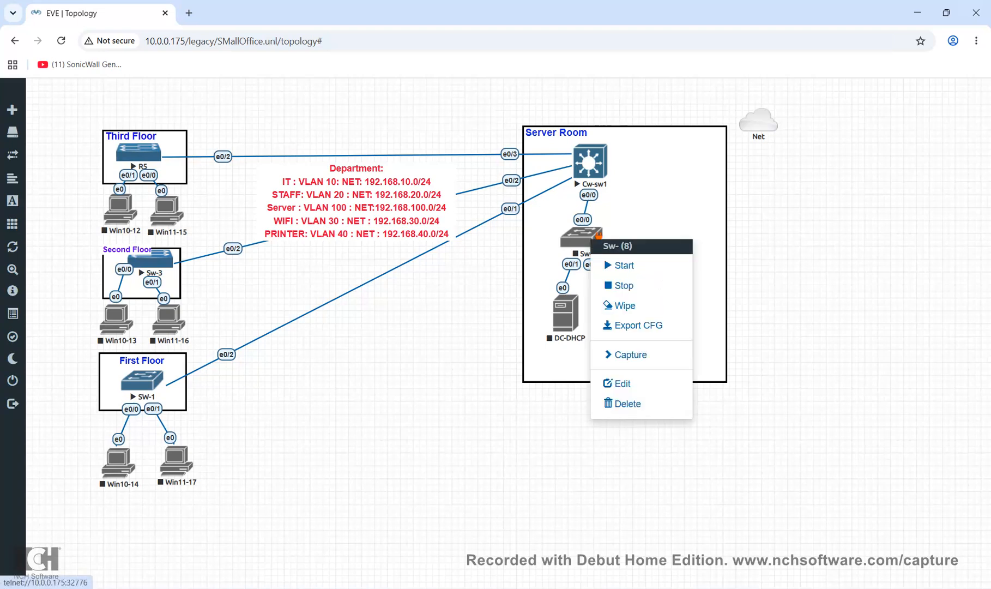
{"action": "left_click", "coordinate": [605, 265]}
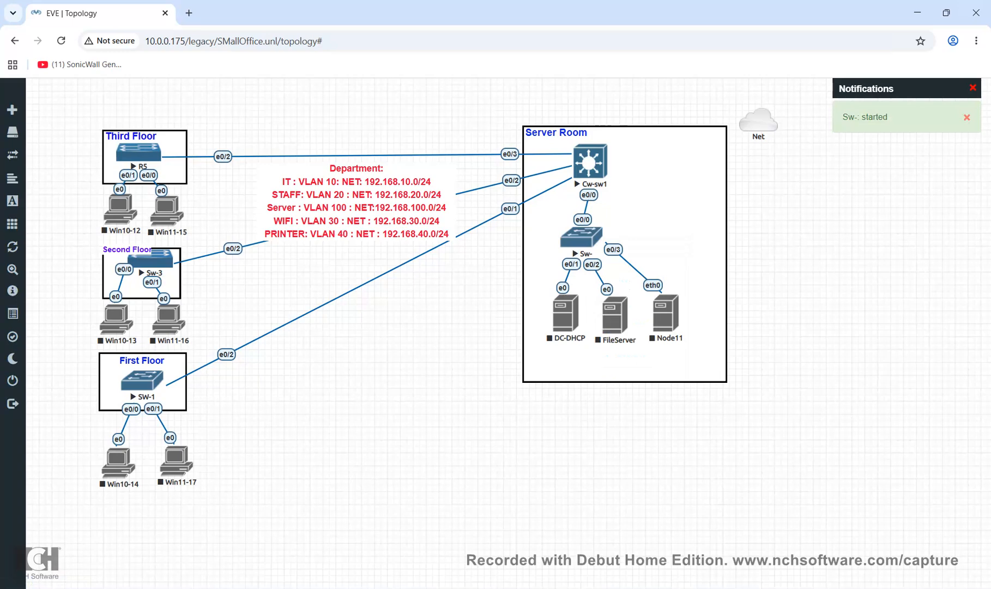
Open the Cw-sw1 switch console and let the browser launch the terminal client
{"action": "mouse_move", "coordinate": [600, 588]}
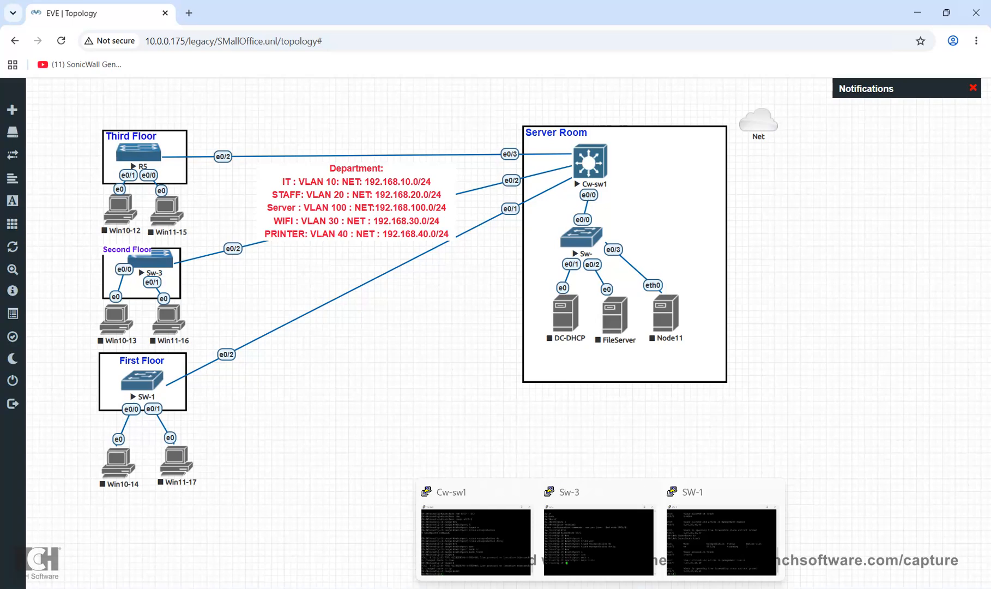
{"action": "left_click", "coordinate": [590, 162]}
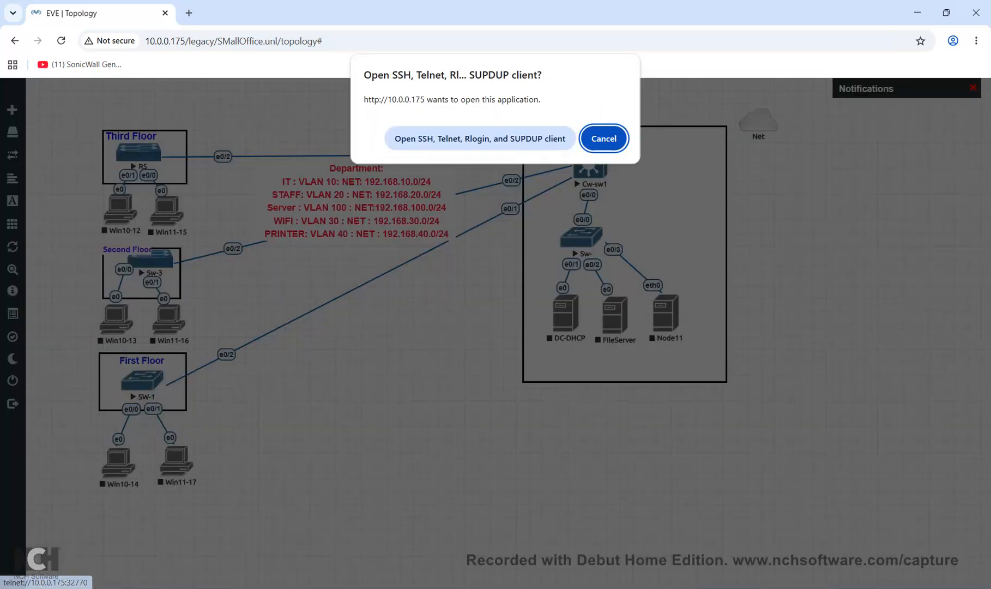
{"action": "left_click", "coordinate": [549, 137]}
Display Cw-sw1's running config and 'do sh vlan br' listing VLANs 10, 20, 30, 40, 100
{"action": "left_click_drag", "start_coordinate": [245, 75], "coordinate": [605, 280]}
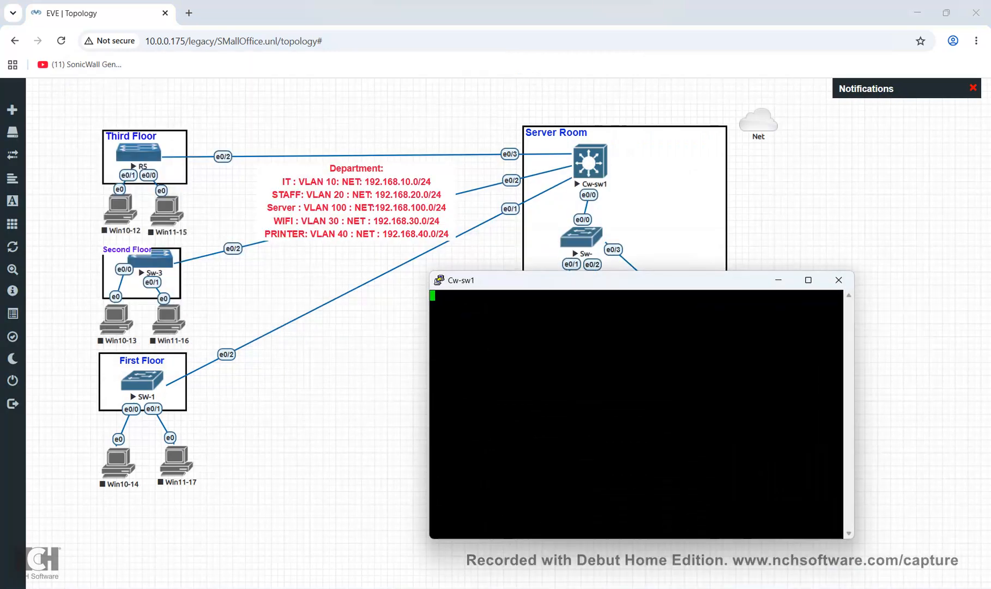
{"action": "key", "text": "Return"}
{"action": "type", "text": "sh run"}
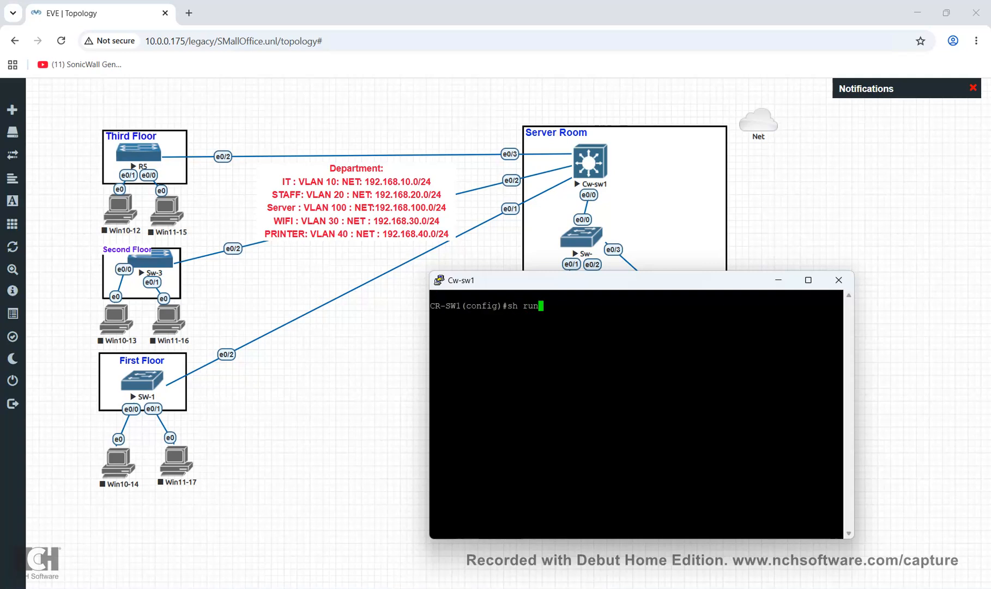
{"action": "key", "text": "Return"}
{"action": "key", "text": "Return"}
{"action": "key", "text": "Return"}
{"action": "key", "text": "Return"}
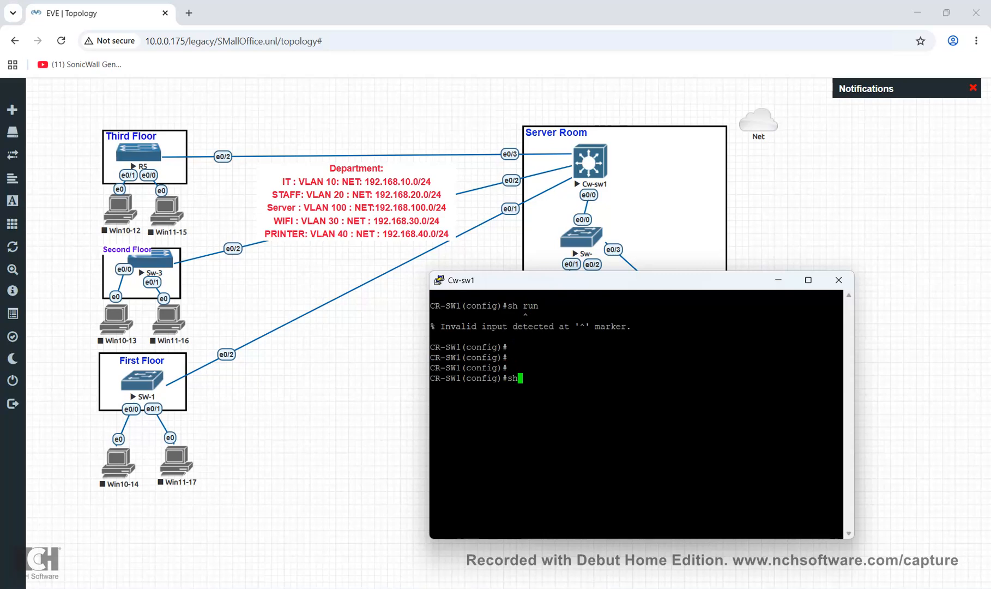
{"action": "type", "text": "do sh vlan br"}
{"action": "key", "text": "Return"}
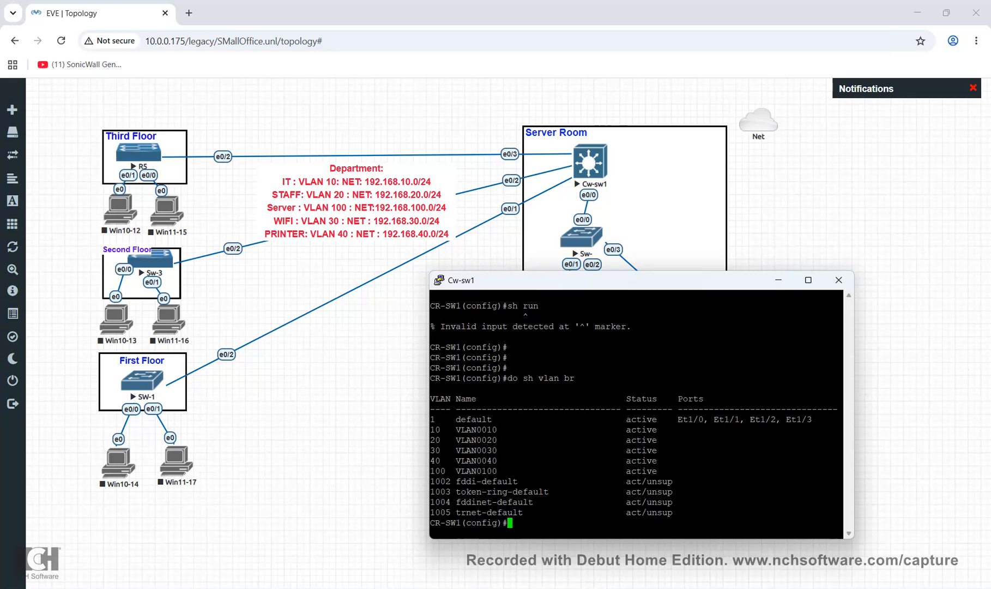
Show Cw-sw1's trunk table confirming Et0/0–Et0/3 carry VLANs 1,10,20,30,40,100 on 802.1q
{"action": "type", "text": "do sh int"}
{"action": "key", "text": "Tab"}
{"action": "type", "text": "tr"}
{"action": "key", "text": "Return"}
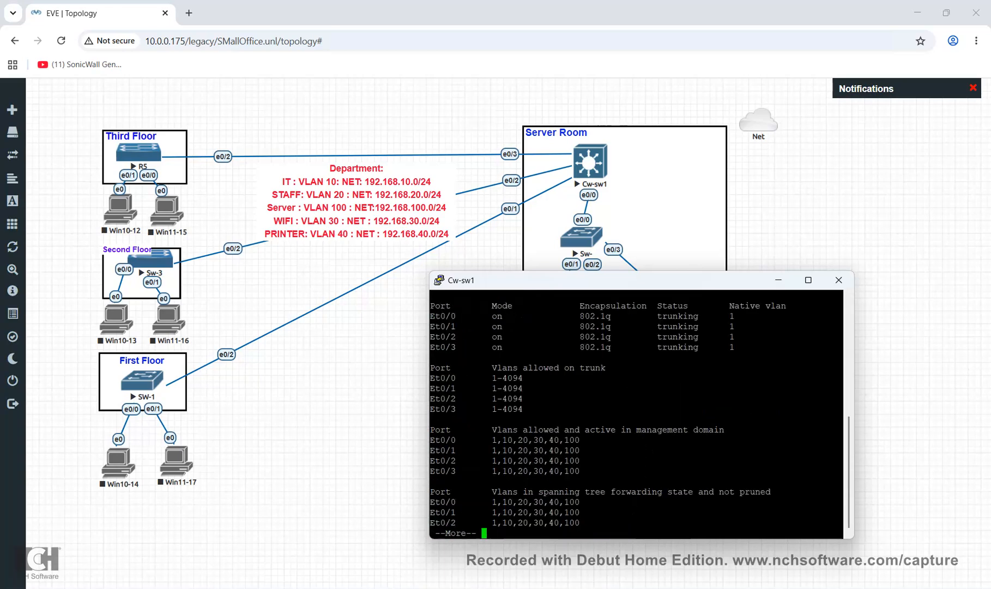
{"action": "left_click_drag", "start_coordinate": [843, 472], "coordinate": [493, 451]}
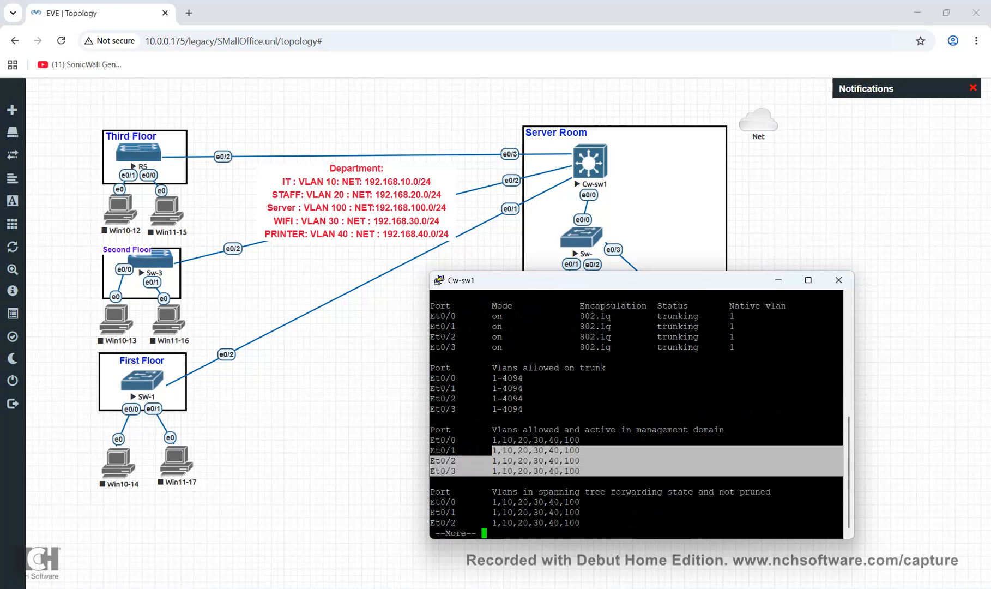
{"action": "left_click_drag", "start_coordinate": [440, 316], "coordinate": [466, 315]}
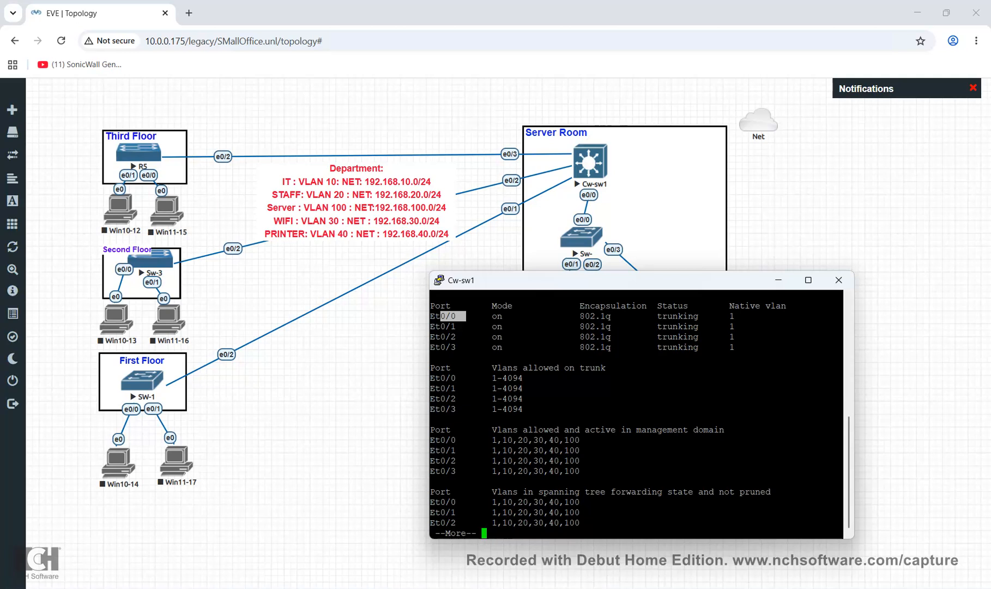
{"action": "key", "text": "space"}
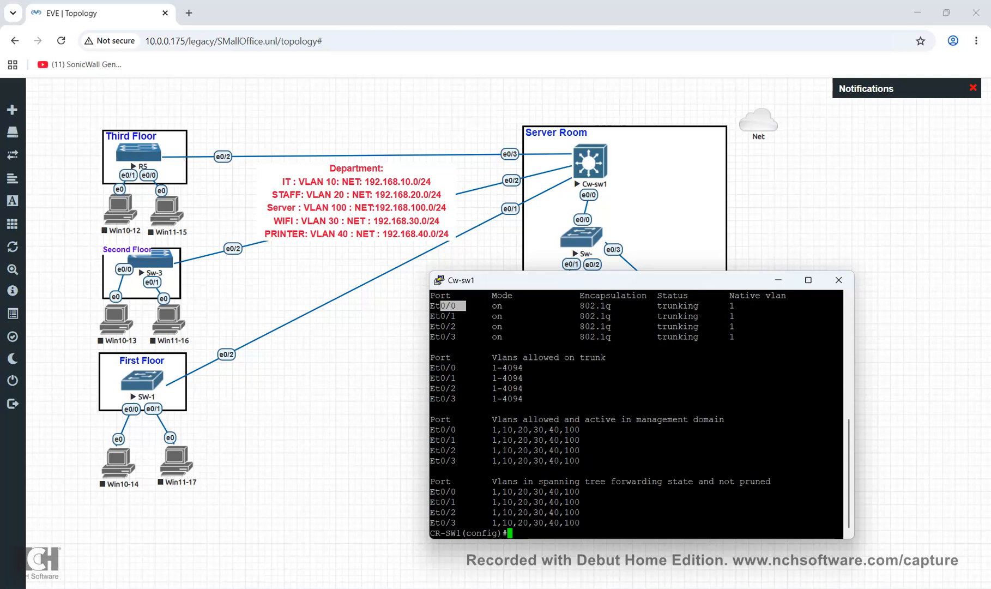
{"action": "left_click_drag", "start_coordinate": [580, 280], "coordinate": [581, 303]}
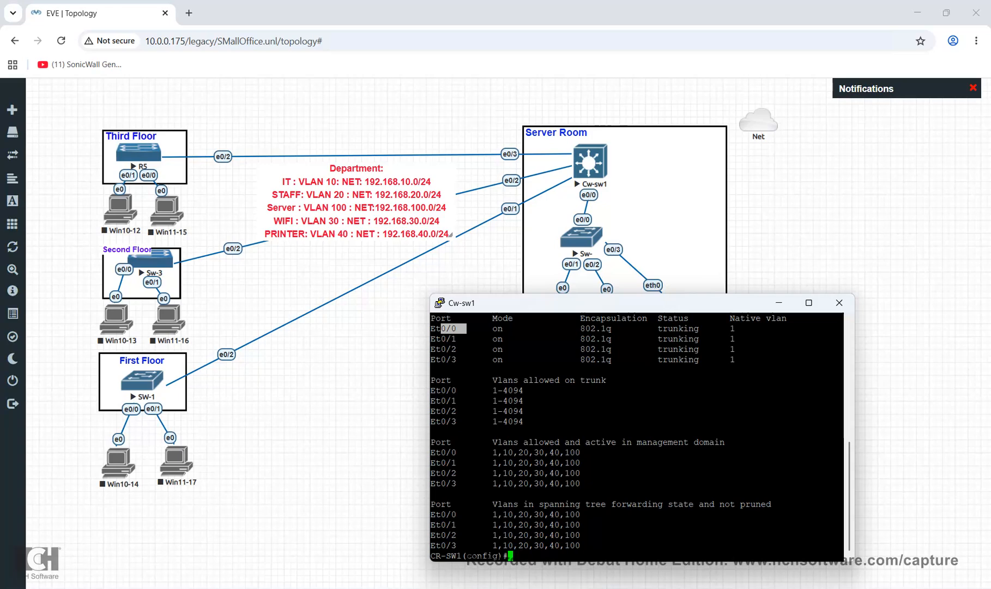
{"action": "left_click_drag", "start_coordinate": [600, 303], "coordinate": [515, 373]}
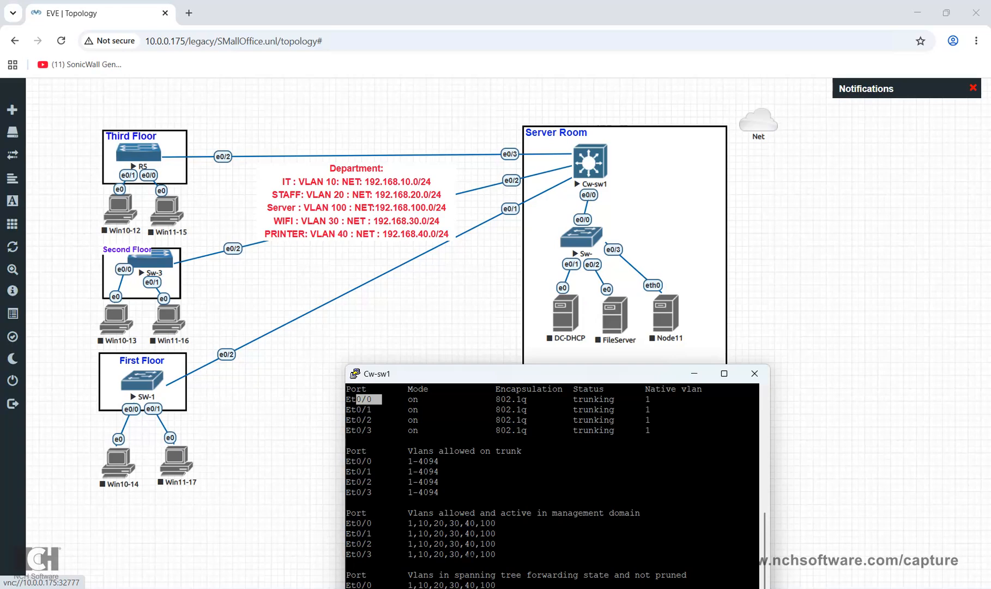
{"action": "left_click_drag", "start_coordinate": [545, 374], "coordinate": [523, 226]}
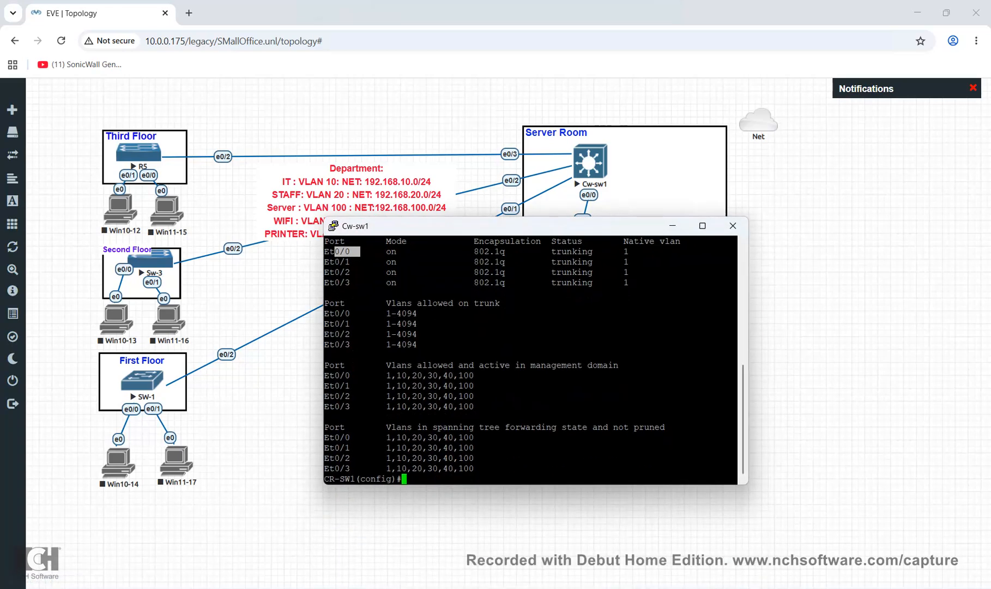
Enter interface configuration for VLAN 10 on Cw-sw1
{"action": "type", "text": "int"}
{"action": "key", "text": "Tab"}
{"action": "type", "text": "vlan ~~"}
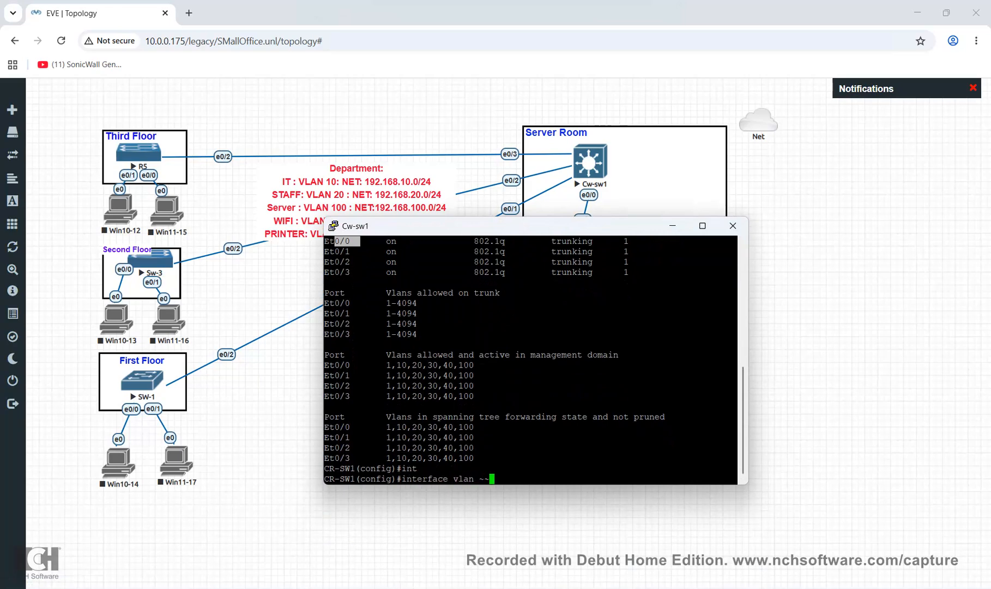
{"action": "key", "text": "BackSpace"}
{"action": "key", "text": "BackSpace"}
{"action": "key", "text": "BackSpace"}
{"action": "type", "text": "10"}
{"action": "key", "text": "Return"}
Give the VLAN 10 interface IP address 192.168.10.1 with mask 255.255.255.0
{"action": "type", "text": "ip a"}
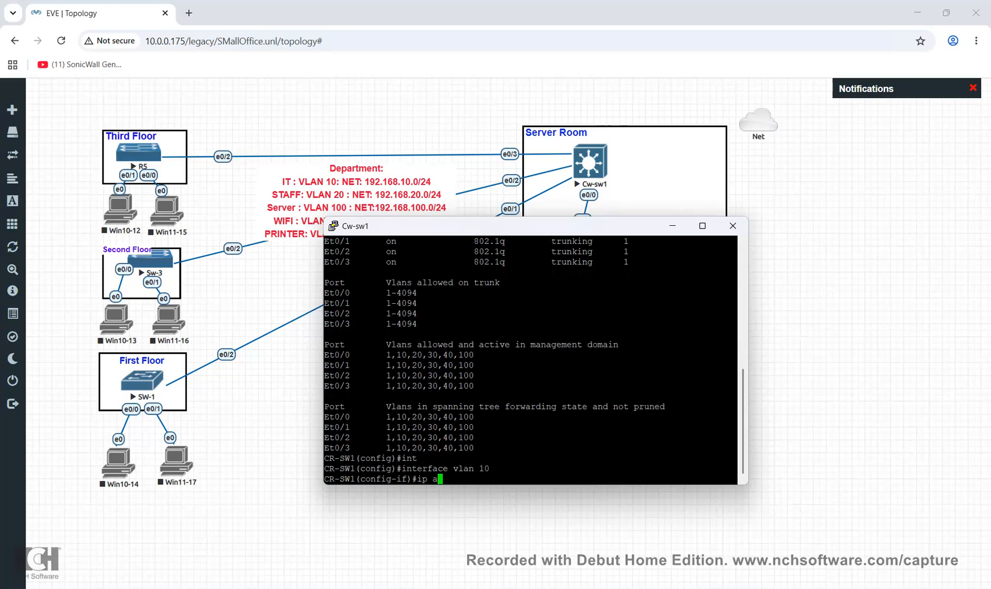
{"action": "key", "text": "BackSpace"}
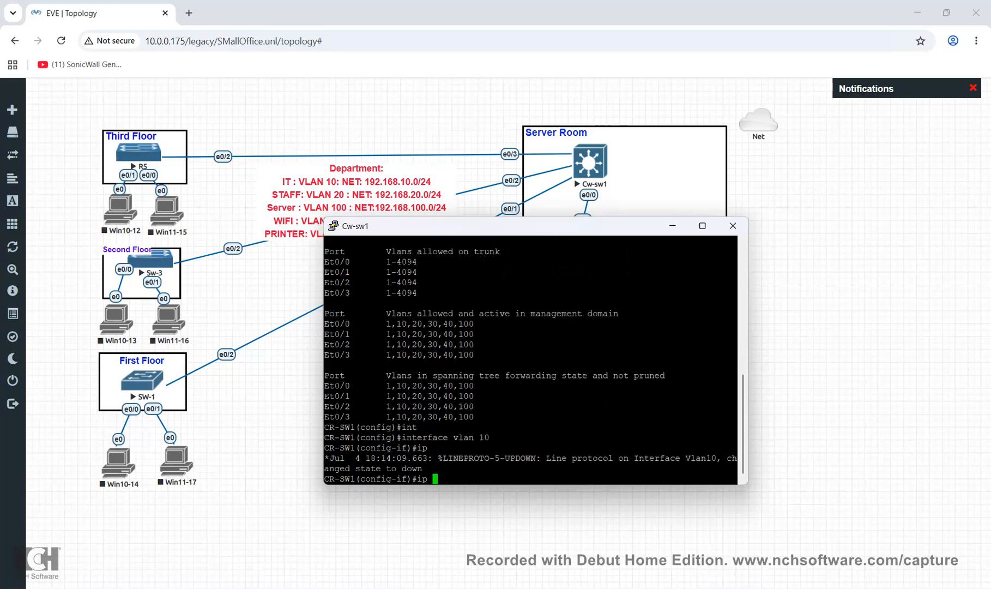
{"action": "type", "text": "add"}
{"action": "key", "text": "Tab"}
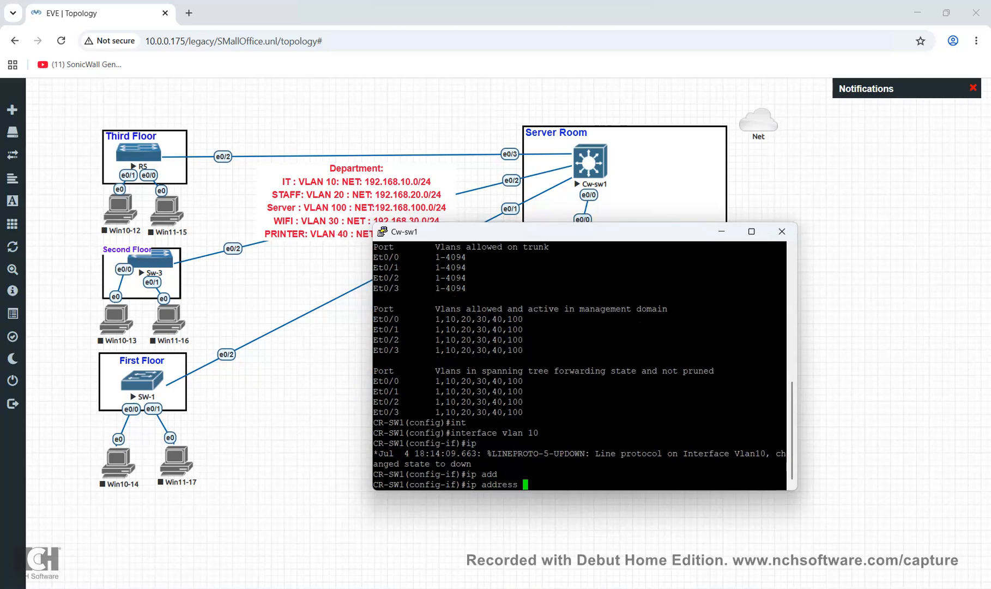
{"action": "type", "text": "192.168.10.1 "}
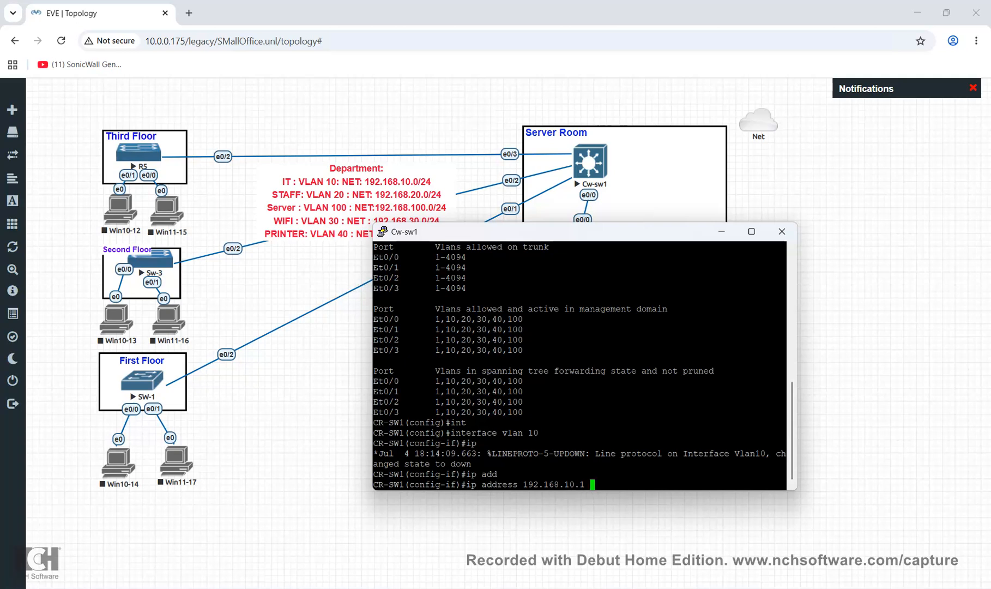
{"action": "type", "text": "255.255.255.0"}
{"action": "key", "text": "ctrl+a"}
{"action": "key", "text": "Return"}
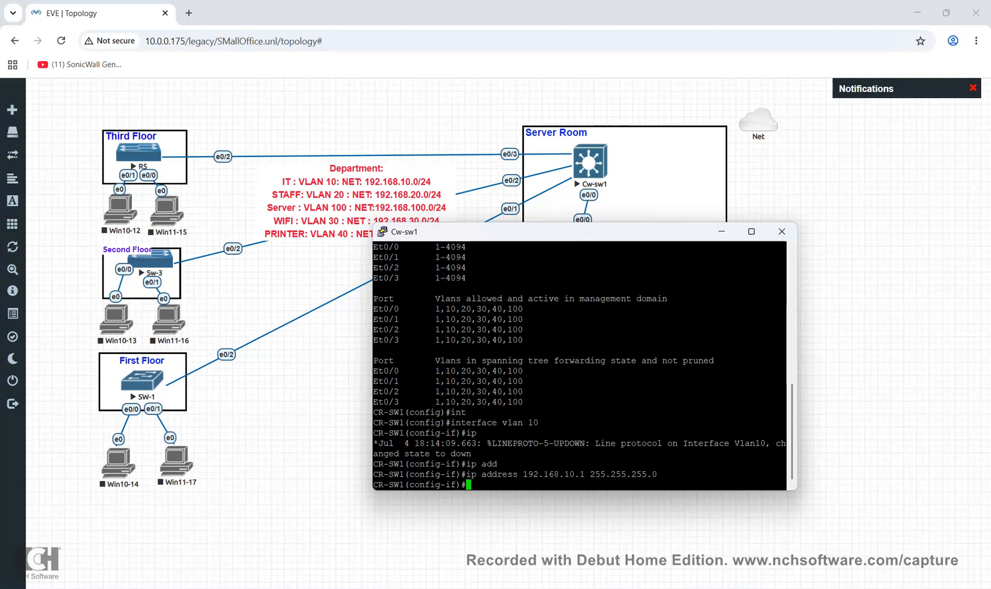
Try 'ip dhcp-helper' variants on VLAN 10; the device rejects the command
{"action": "type", "text": "ip dhc"}
{"action": "key", "text": "Tab"}
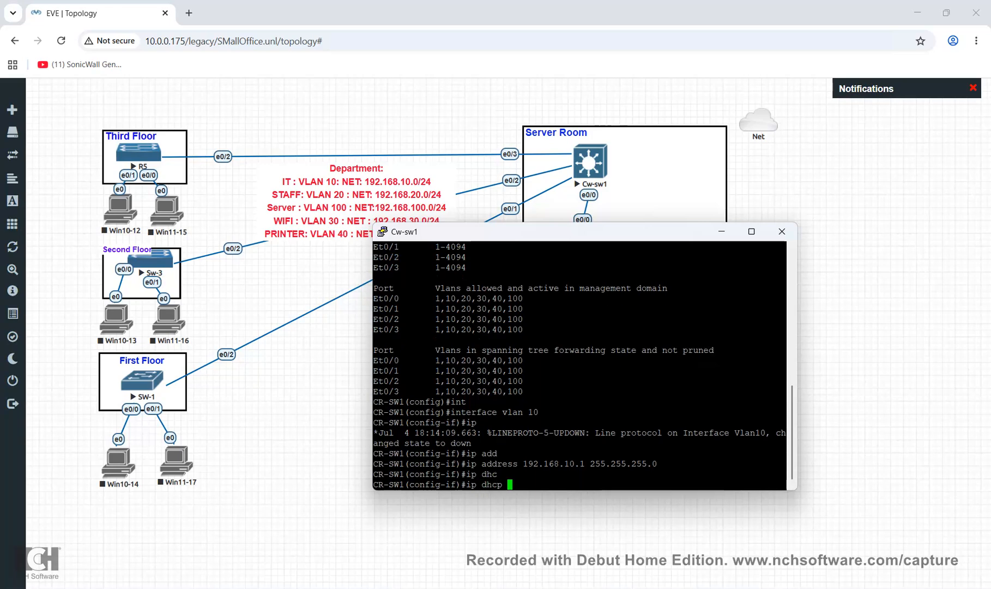
{"action": "key", "text": "BackSpace"}
{"action": "type", "text": "-h"}
{"action": "key", "text": "Tab"}
{"action": "key", "text": "BackSpace"}
{"action": "key", "text": "BackSpace"}
{"action": "type", "text": "he"}
{"action": "key", "text": "Tab"}
{"action": "key", "text": "BackSpace"}
{"action": "key", "text": "BackSpace"}
{"action": "key", "text": "BackSpace"}
{"action": "key", "text": "BackSpace"}
{"action": "key", "text": "BackSpace"}
{"action": "key", "text": "BackSpace"}
{"action": "key", "text": "BackSpace"}
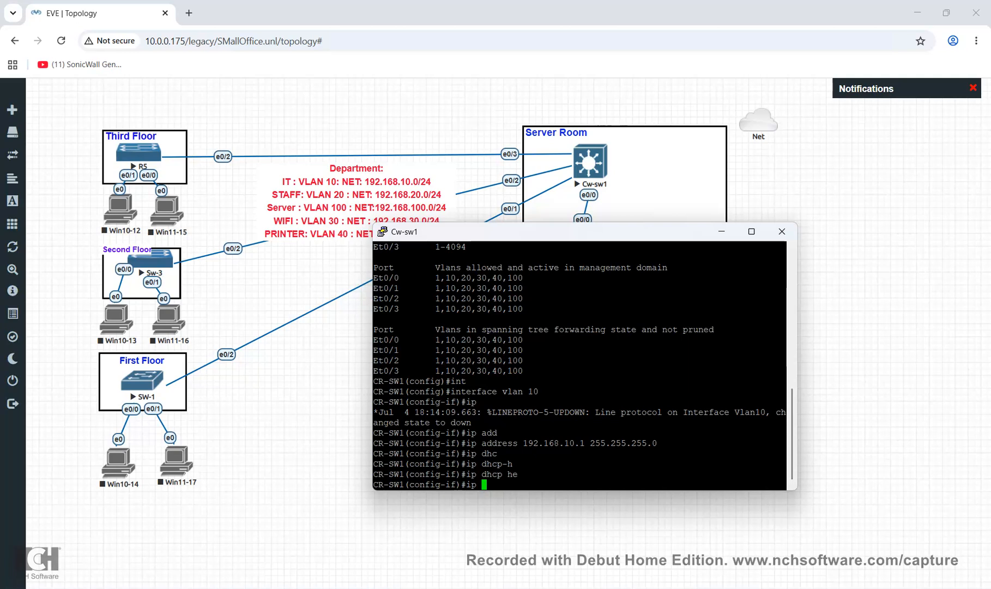
{"action": "type", "text": "dhcp?"}
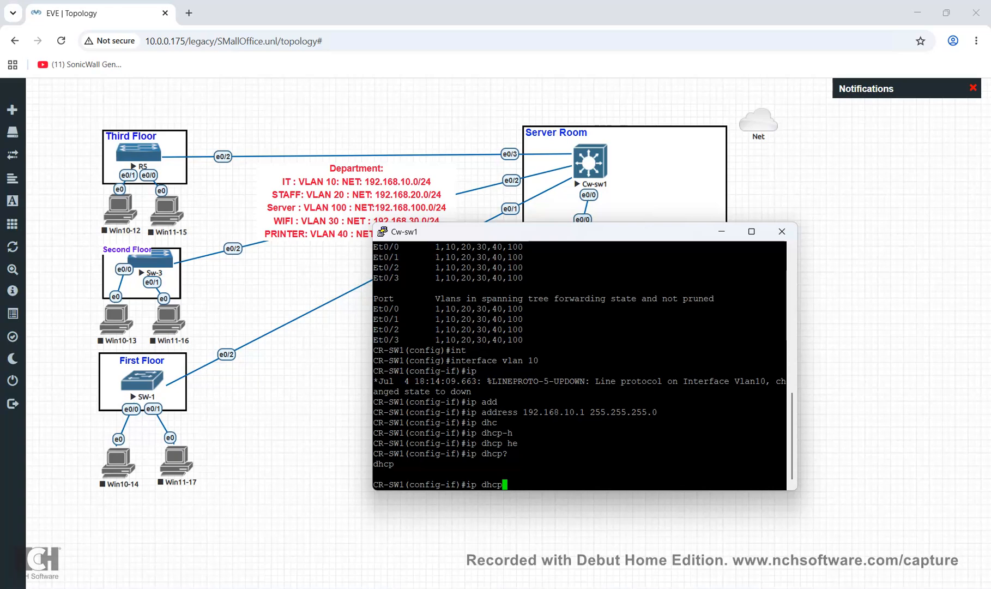
{"action": "type", "text": "-helper"}
{"action": "key", "text": "Return"}
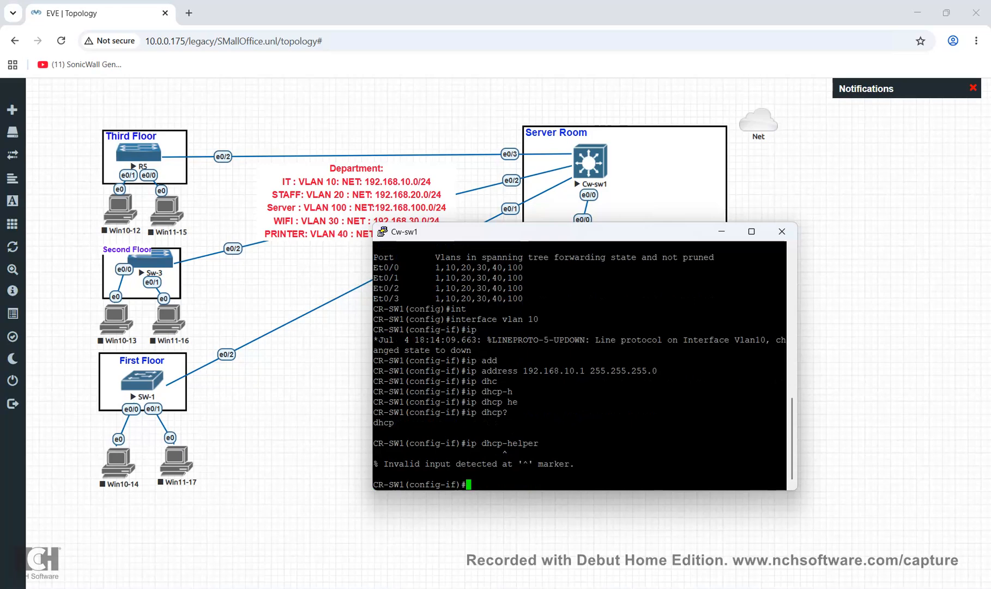
Retry 'ip dhcp help' keyword completions without success, then type 'int vlan 20'
{"action": "type", "text": "dhc"}
{"action": "key", "text": "Tab"}
{"action": "key", "text": "BackSpace"}
{"action": "key", "text": "BackSpace"}
{"action": "key", "text": "BackSpace"}
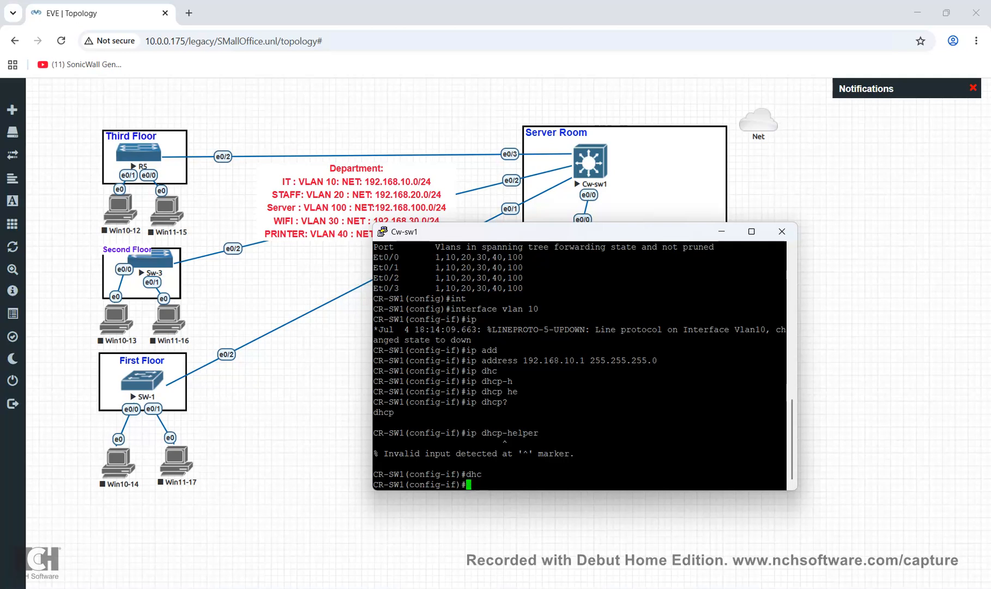
{"action": "type", "text": "ip dhcp help"}
{"action": "key", "text": "Tab"}
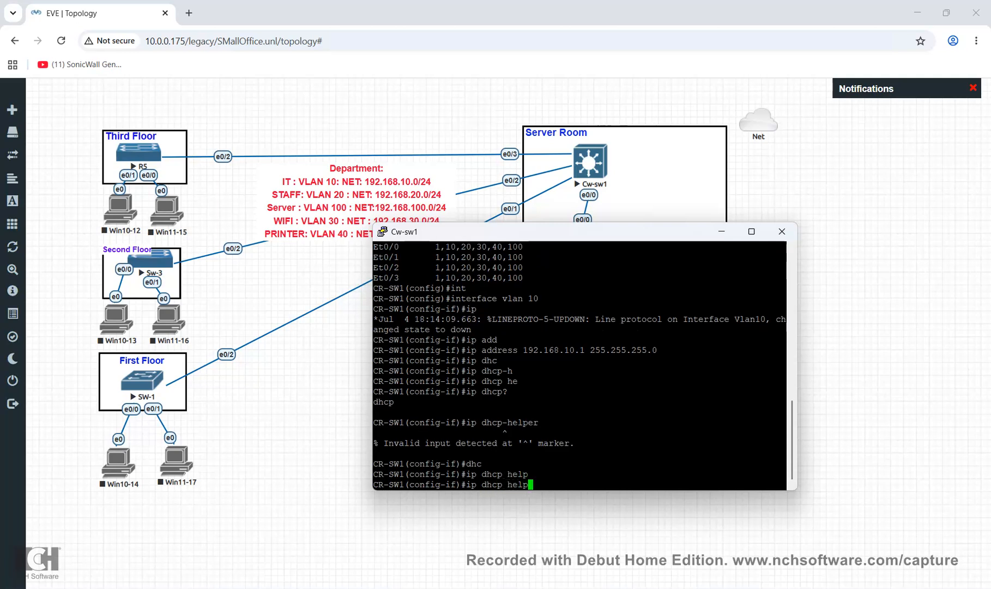
{"action": "type", "text": "r-add"}
{"action": "key", "text": "Tab"}
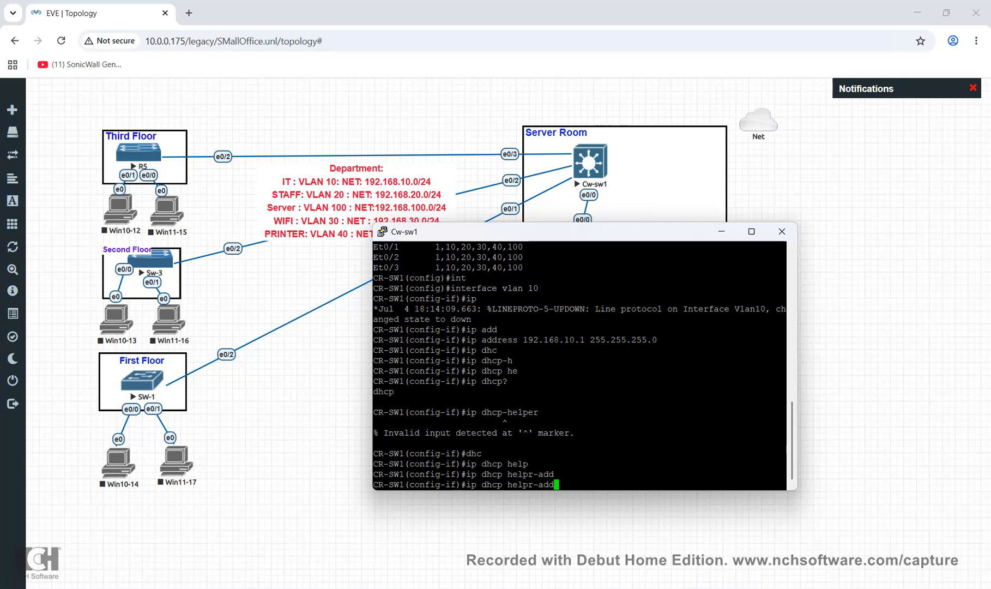
{"action": "key", "text": "BackSpace"}
{"action": "key", "text": "BackSpace"}
{"action": "key", "text": "BackSpace"}
{"action": "key", "text": "BackSpace"}
{"action": "key", "text": "BackSpace"}
{"action": "key", "text": "BackSpace"}
{"action": "key", "text": "BackSpace"}
{"action": "key", "text": "BackSpace"}
{"action": "key", "text": "BackSpace"}
{"action": "key", "text": "BackSpace"}
{"action": "key", "text": "BackSpace"}
{"action": "key", "text": "BackSpace"}
{"action": "key", "text": "BackSpace"}
{"action": "key", "text": "BackSpace"}
{"action": "key", "text": "BackSpace"}
{"action": "key", "text": "BackSpace"}
{"action": "key", "text": "BackSpace"}
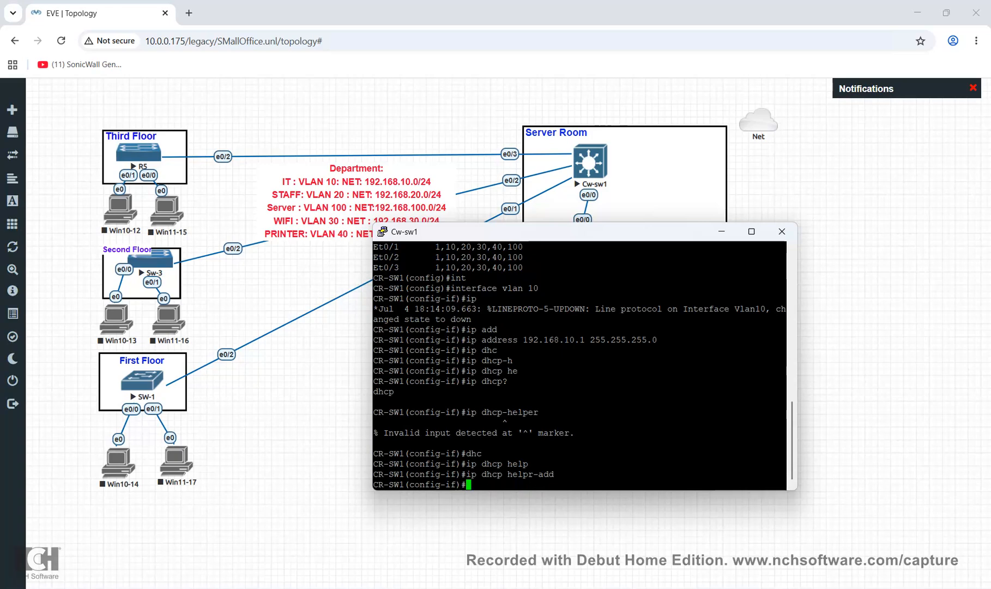
{"action": "type", "text": "int vlan 20"}
Assign 192.168.20.1 255.255.255.0 to the VLAN 20 interface
{"action": "key", "text": "Return"}
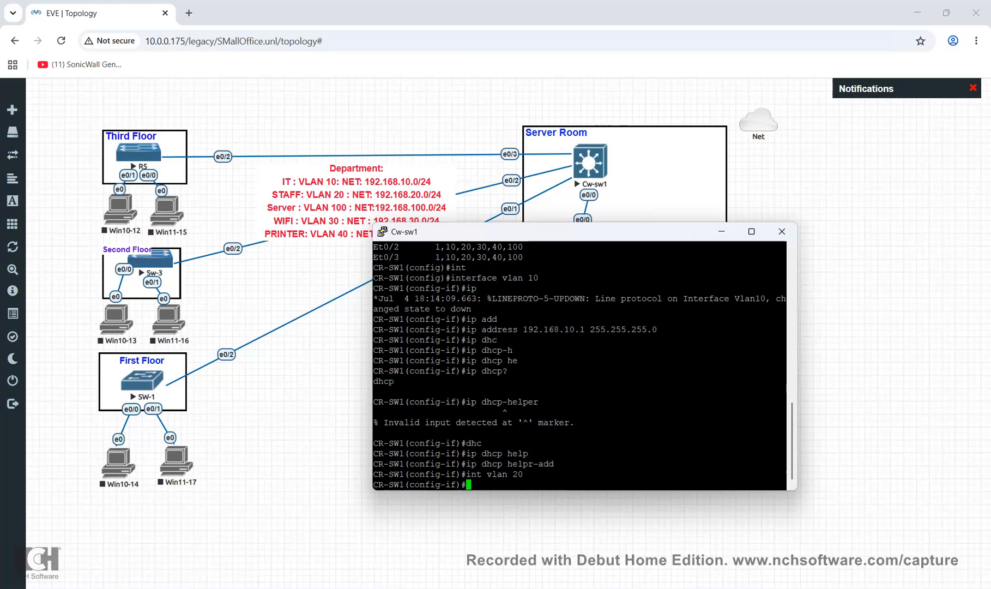
{"action": "type", "text": "ip add"}
{"action": "key", "text": "Tab"}
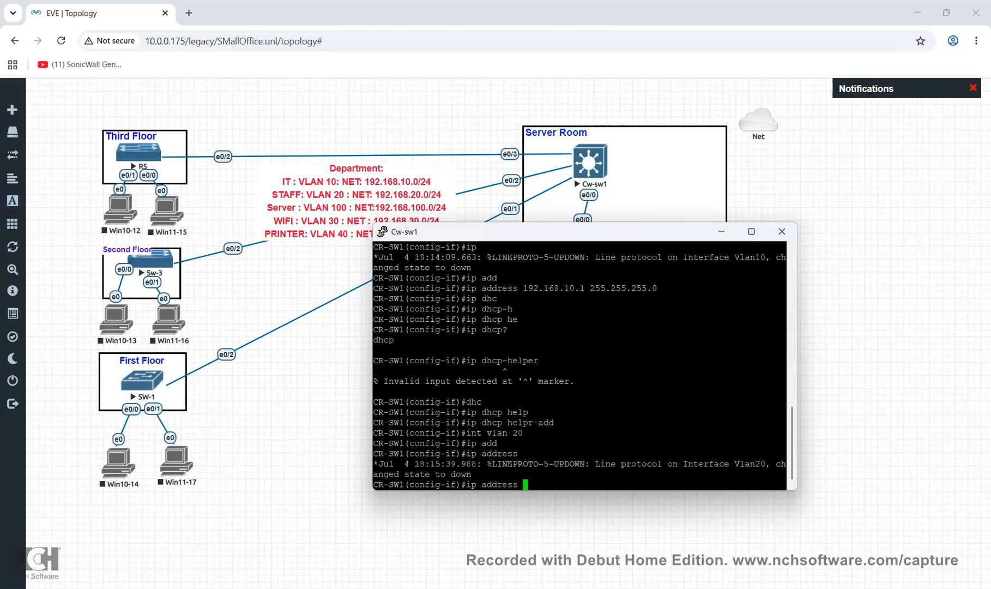
{"action": "type", "text": "192.168.20.1 255.255.255.0"}
{"action": "key", "text": "Return"}
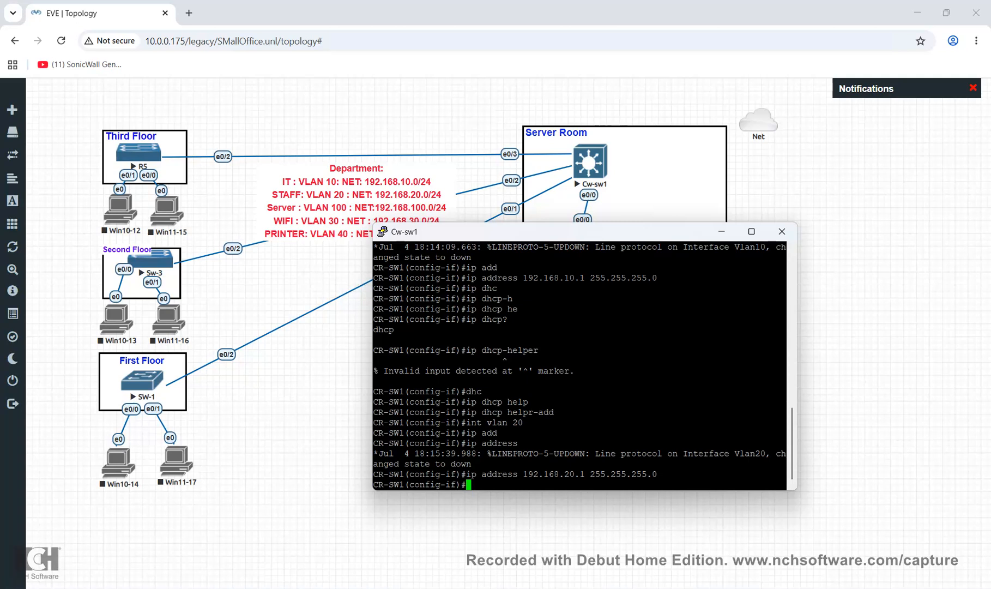
Exit VLAN 20 and begin configuring interface vlan 100
{"action": "type", "text": "exit"}
{"action": "key", "text": "Return"}
{"action": "type", "text": "int"}
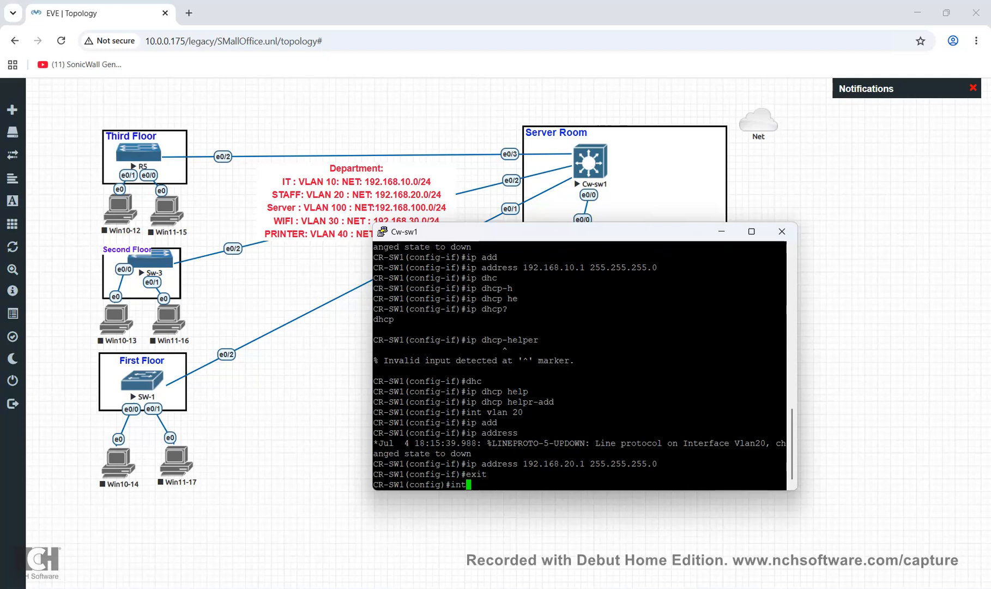
{"action": "key", "text": "Tab"}
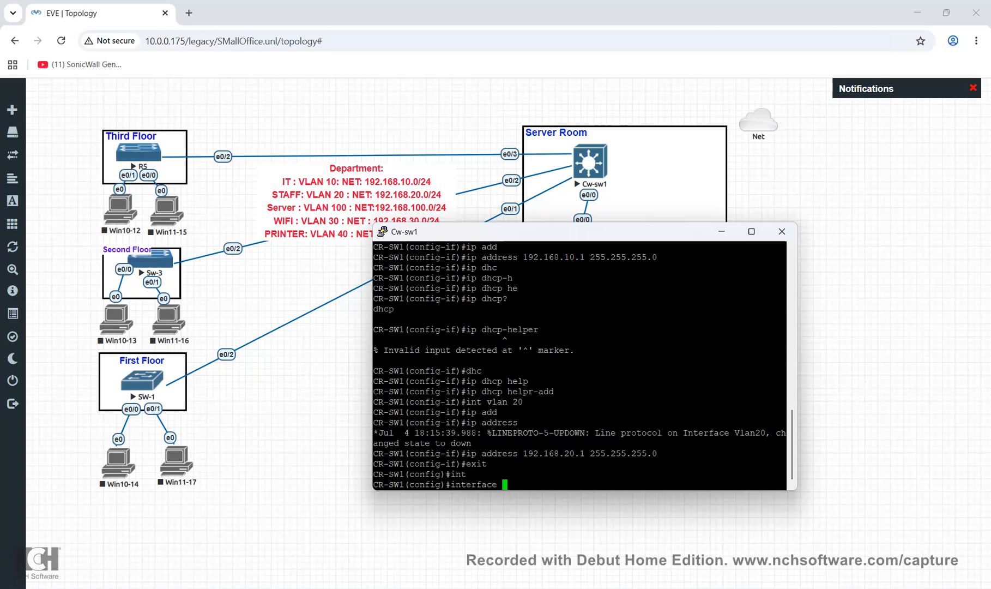
{"action": "type", "text": "vlan 100"}
Assign 192.168.100.1 255.255.255.0 to the VLAN 100 interface
{"action": "key", "text": "Return"}
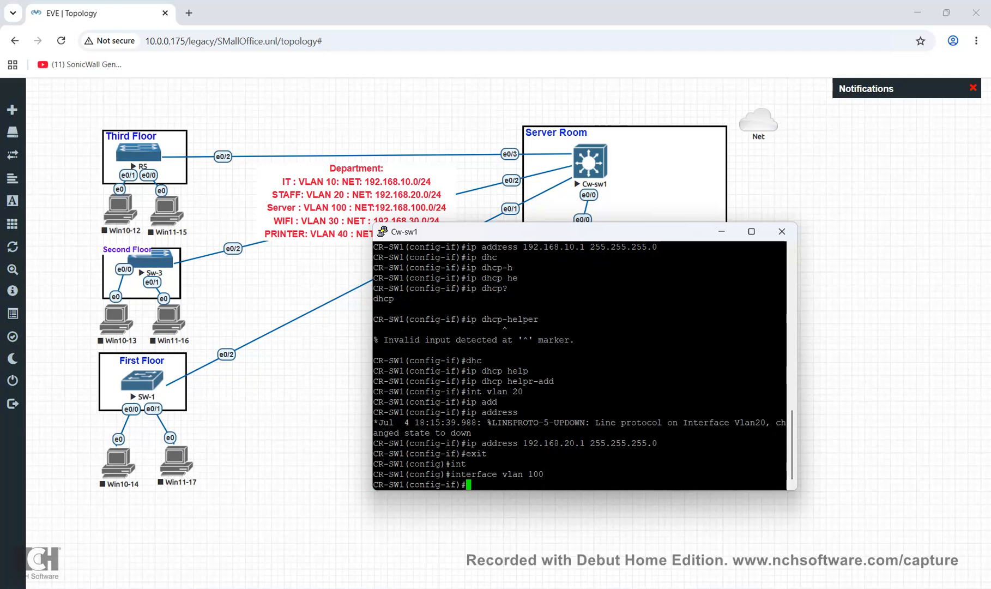
{"action": "left_click_drag", "start_coordinate": [546, 232], "coordinate": [644, 247]}
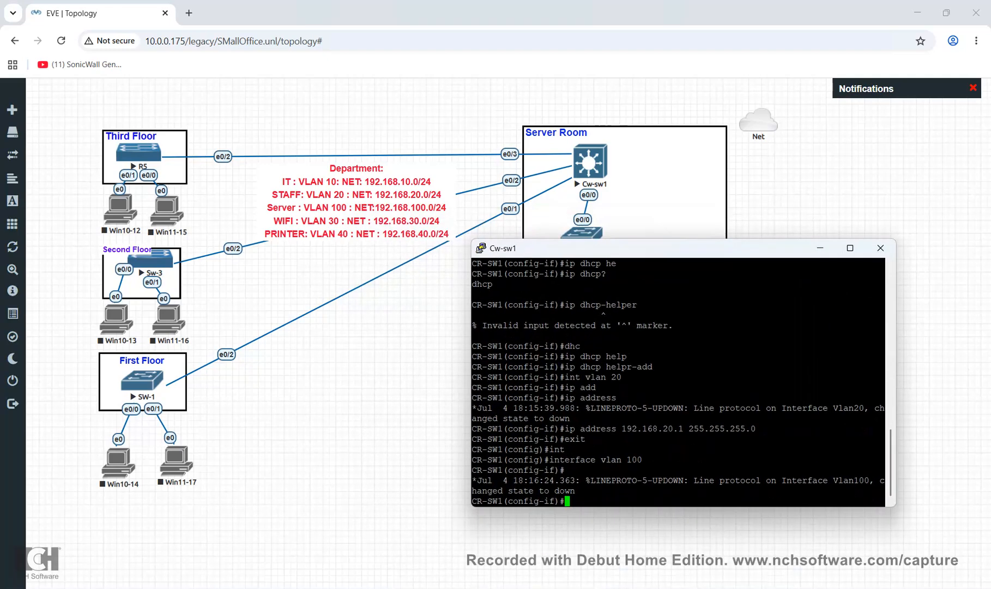
{"action": "type", "text": "ip add"}
{"action": "key", "text": "Tab"}
{"action": "type", "text": "192.168.100"}
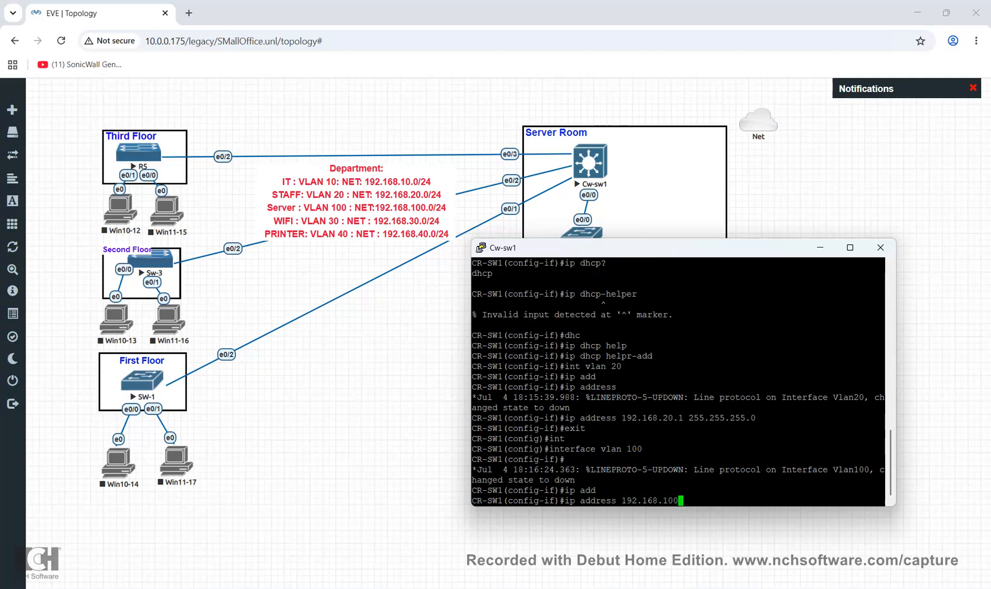
{"action": "type", "text": ".1"}
{"action": "type", "text": "255.255.255.0"}
{"action": "key", "text": "Return"}
Exit interface configuration and save the core switch configuration with 'do wr'
{"action": "type", "text": "exit"}
{"action": "key", "text": "Return"}
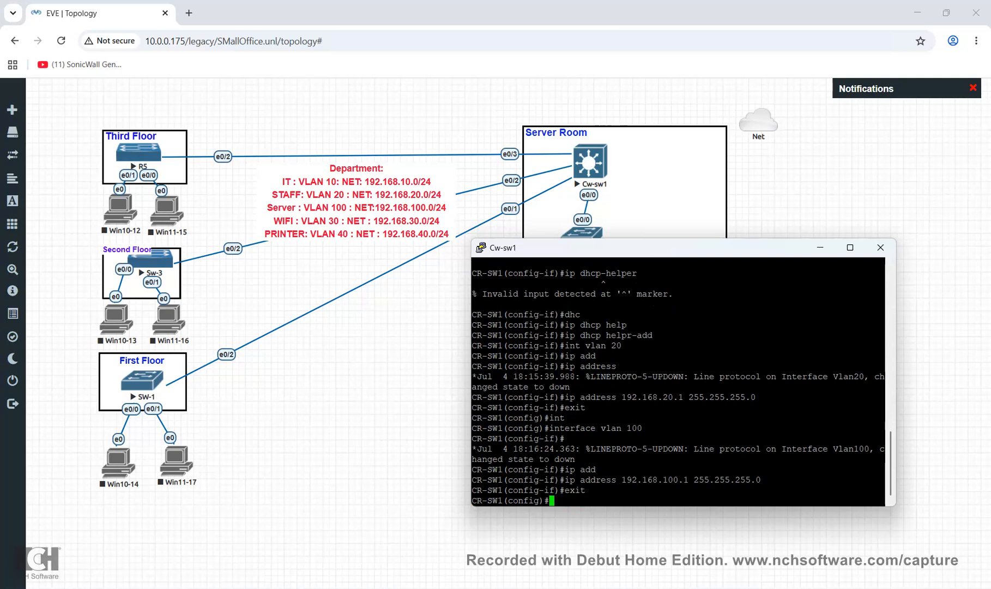
{"action": "type", "text": "do wr"}
{"action": "key", "text": "Return"}
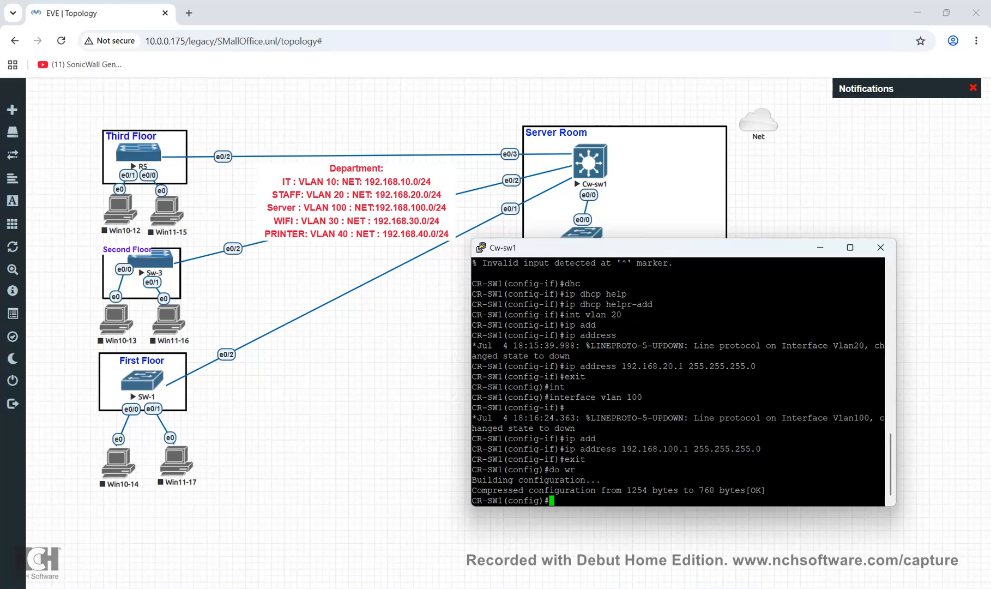
{"action": "key", "text": "alt+Tab"}
Save the running configuration on Sw-3 and SW-1 with 'do wr'
{"action": "type", "text": "do wr"}
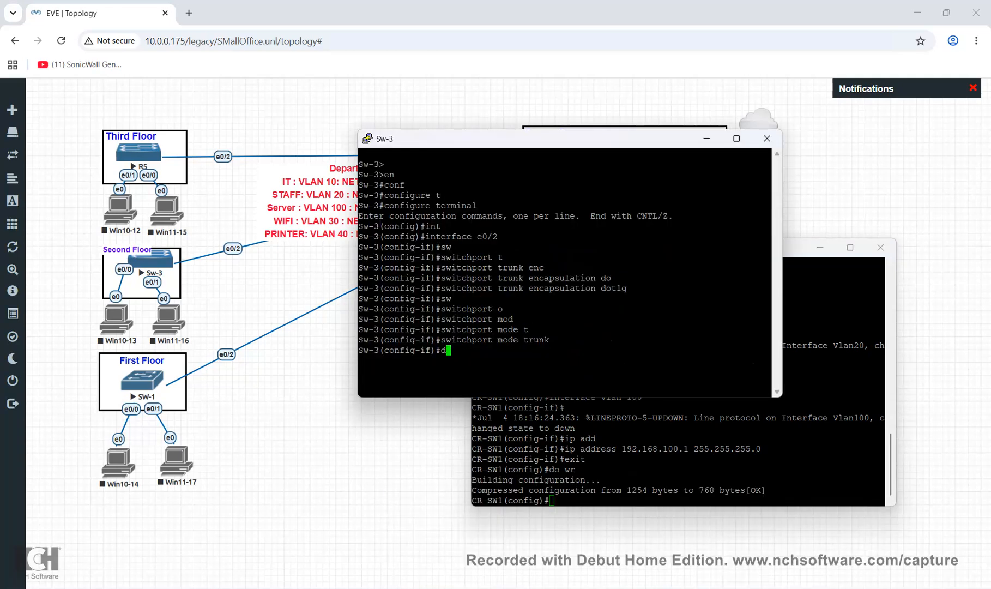
{"action": "key", "text": "Return"}
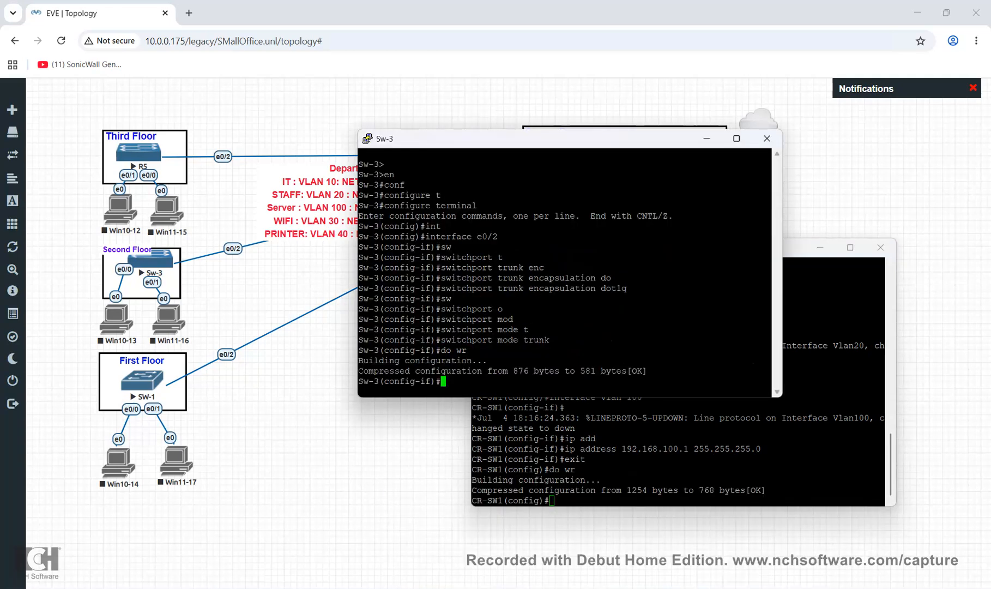
{"action": "key", "text": "alt+Tab"}
{"action": "type", "text": "do wr"}
{"action": "key", "text": "Return"}
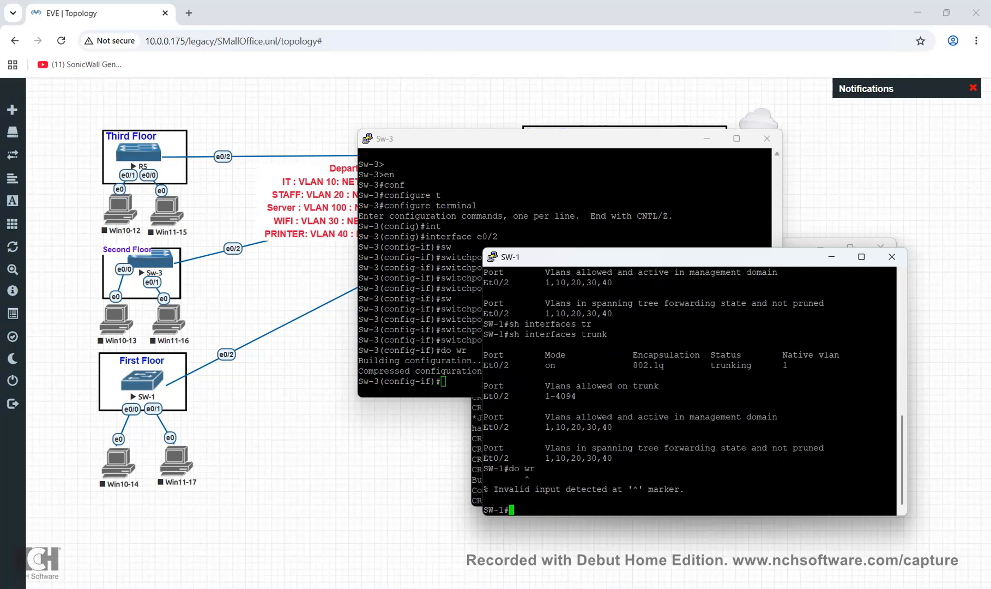
Minimize the SW-1 console and close the Cw-sw1 PuTTY session
{"action": "left_click", "coordinate": [830, 255]}
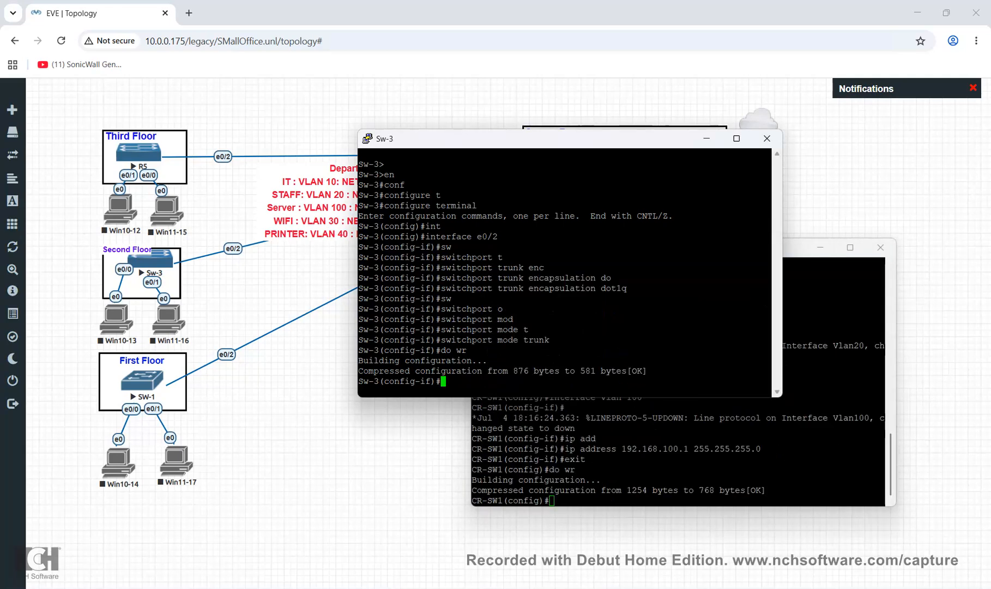
{"action": "left_click", "coordinate": [831, 305]}
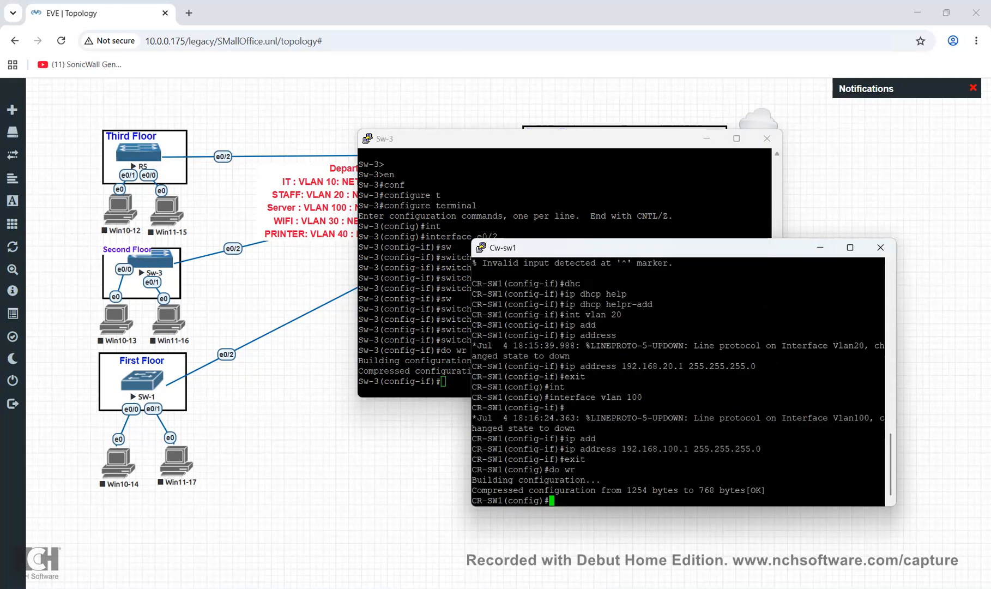
{"action": "left_click", "coordinate": [821, 248]}
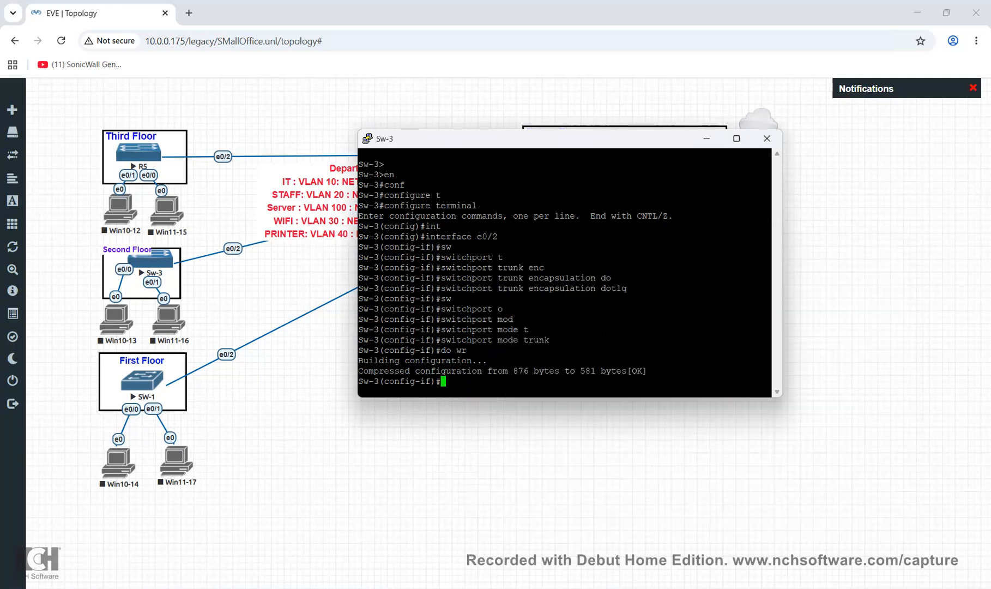
{"action": "key", "text": "alt+Tab"}
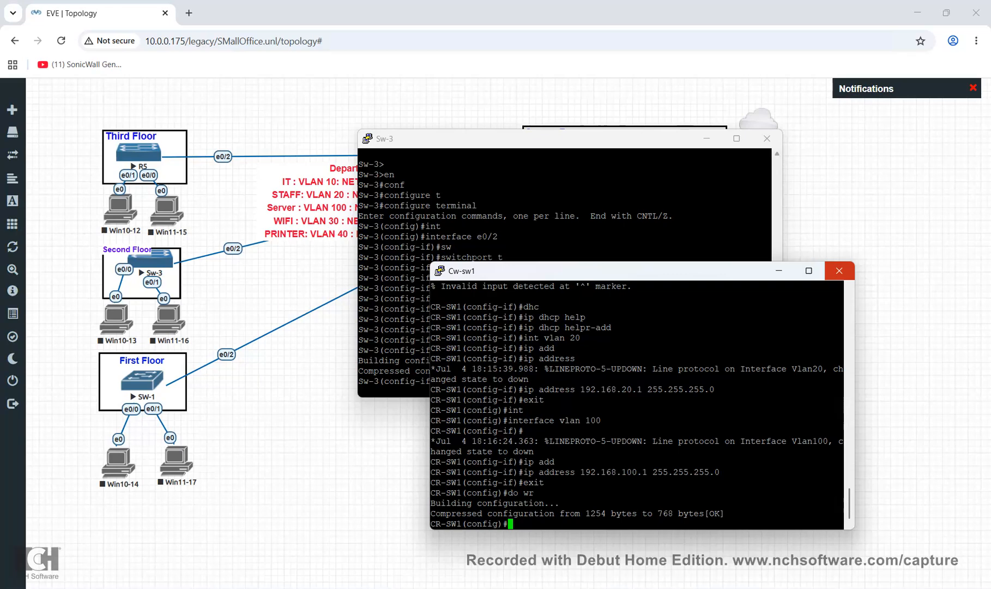
{"action": "left_click", "coordinate": [840, 270]}
{"action": "left_click", "coordinate": [506, 350]}
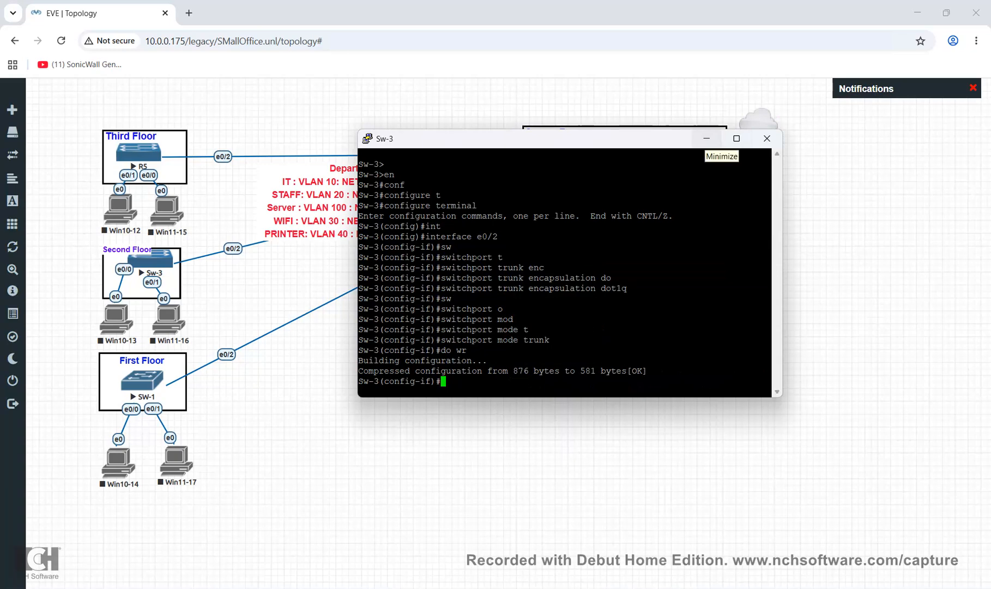
Put the Sw-3 console away and start the DC-DHCP server node
{"action": "left_click_drag", "start_coordinate": [676, 138], "coordinate": [698, 350]}
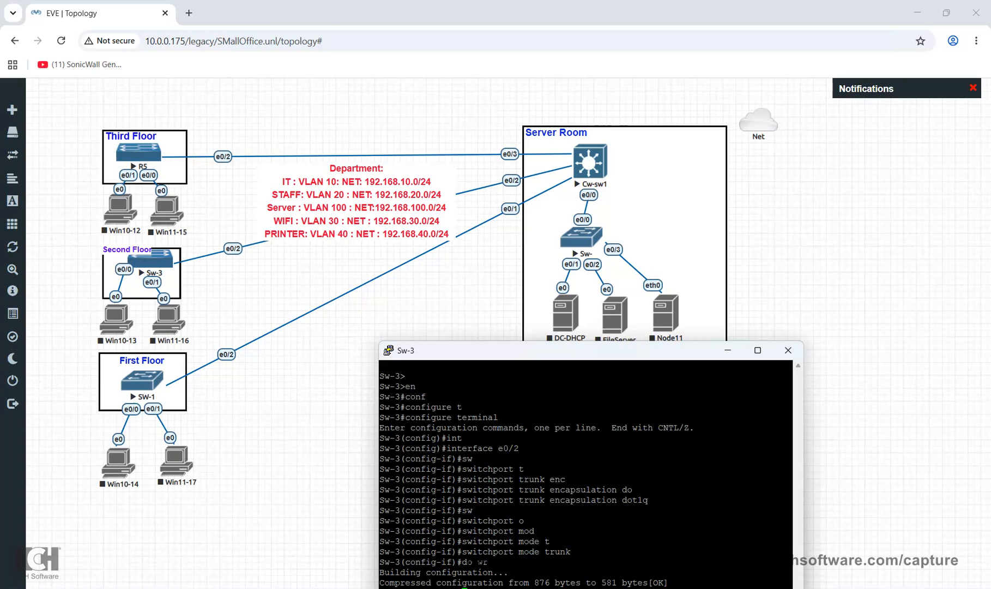
{"action": "left_click_drag", "start_coordinate": [546, 351], "coordinate": [525, 188]}
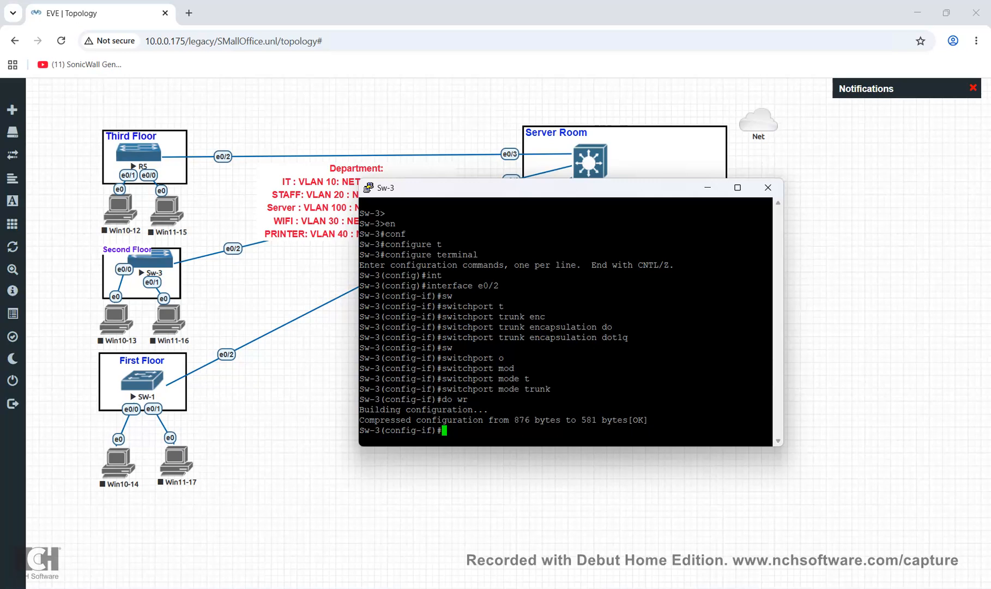
{"action": "left_click_drag", "start_coordinate": [572, 187], "coordinate": [578, 306]}
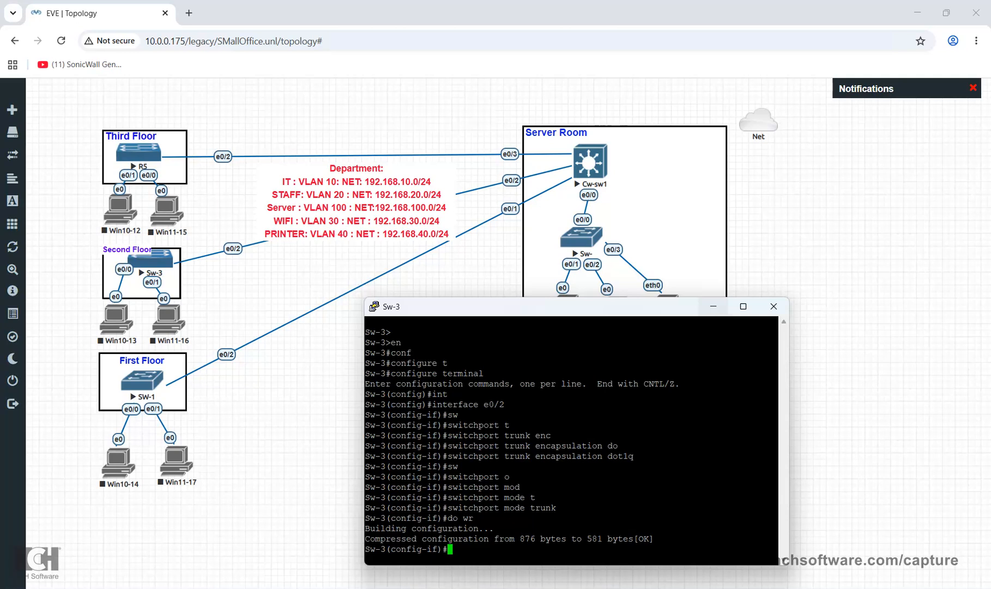
{"action": "left_click", "coordinate": [713, 306]}
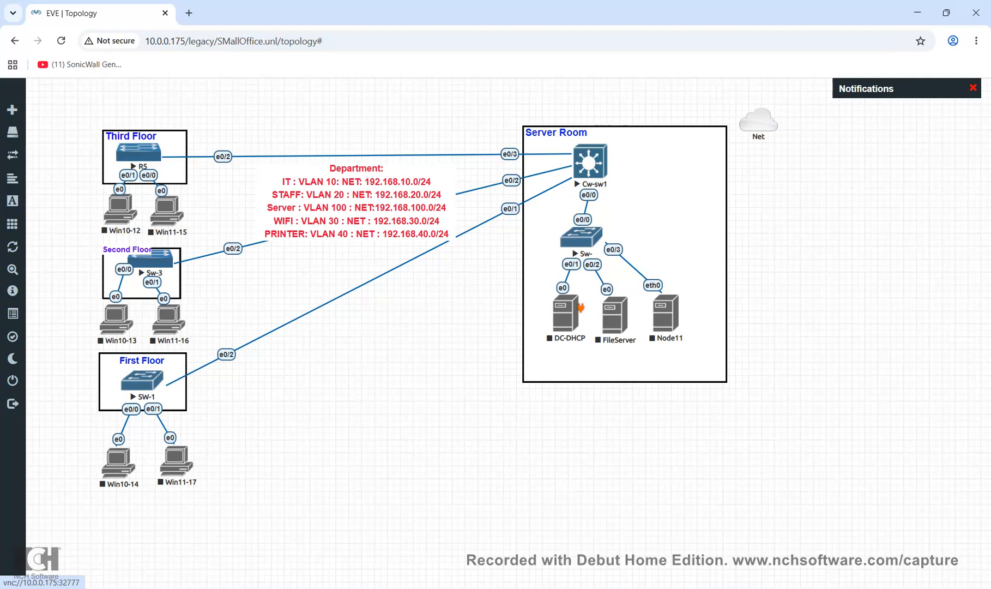
{"action": "right_click", "coordinate": [582, 309]}
{"action": "left_click", "coordinate": [589, 347]}
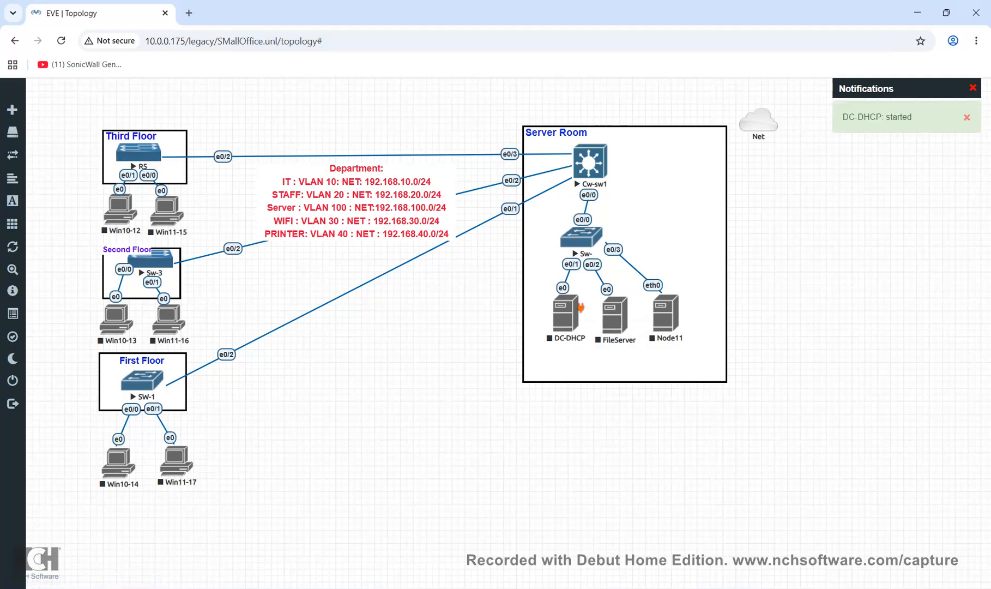
Reload the topology and start the Win10-12 and Win11-16 clients
{"action": "left_click", "coordinate": [61, 41]}
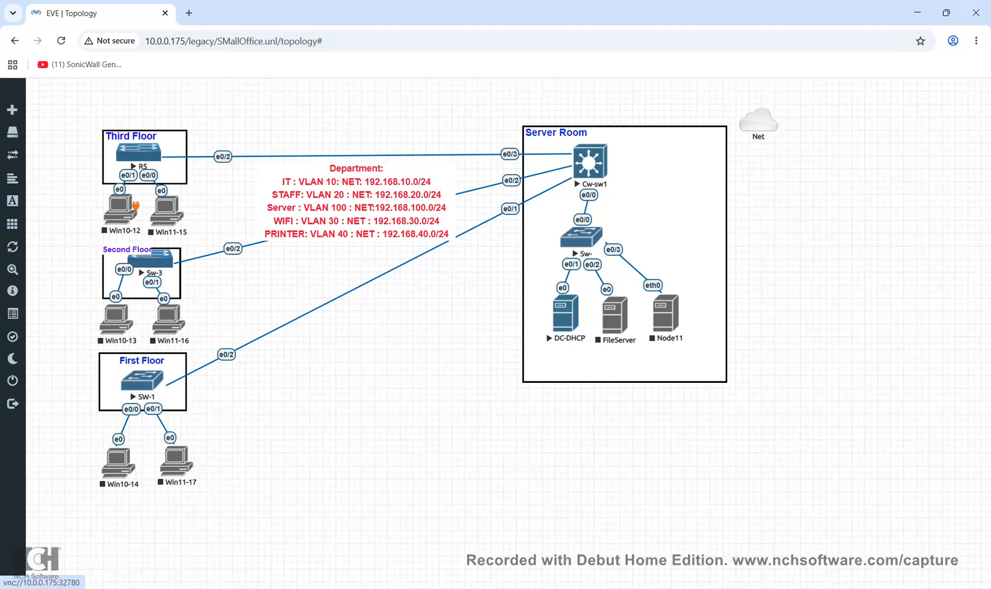
{"action": "right_click", "coordinate": [133, 206]}
{"action": "left_click", "coordinate": [164, 245]}
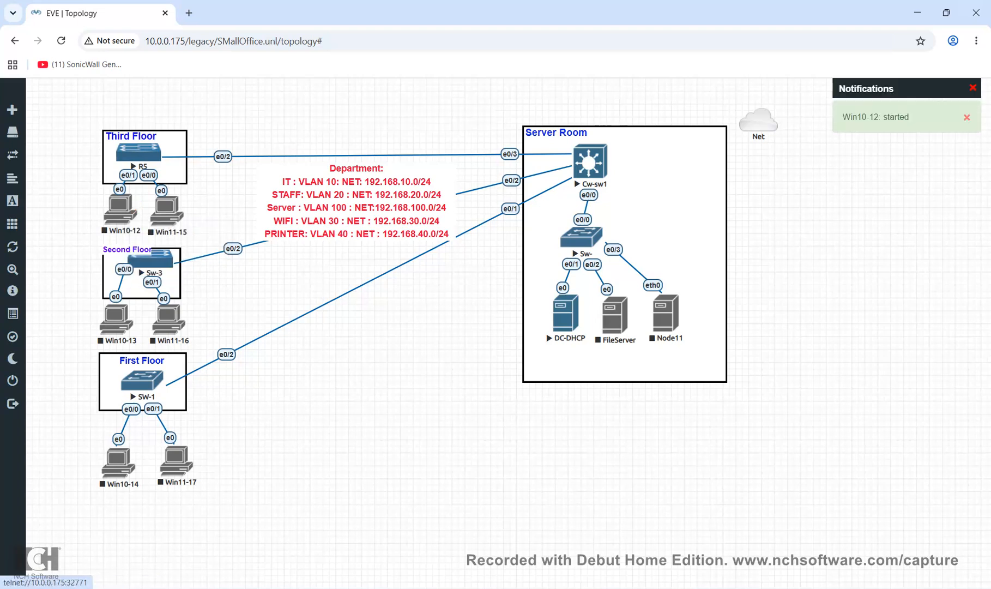
{"action": "right_click", "coordinate": [182, 314]}
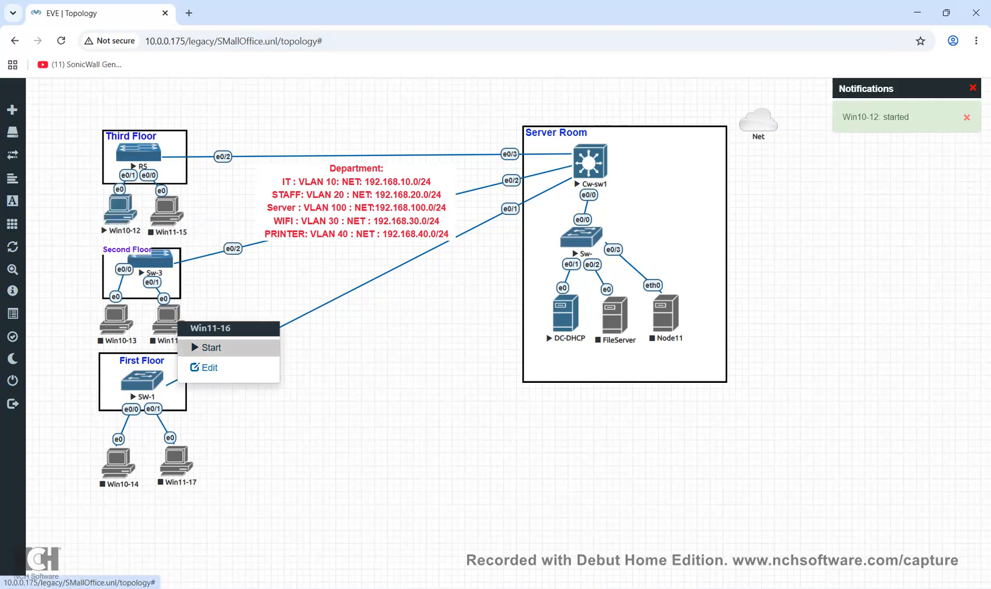
{"action": "left_click", "coordinate": [210, 347]}
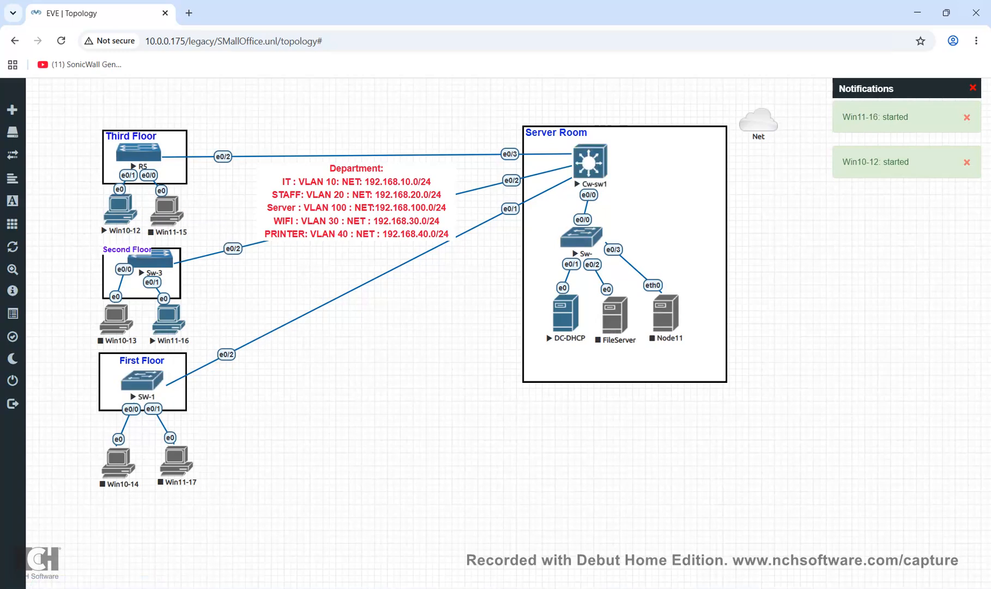
Review the lab server's resource status overview
{"action": "mouse_move", "coordinate": [12, 156]}
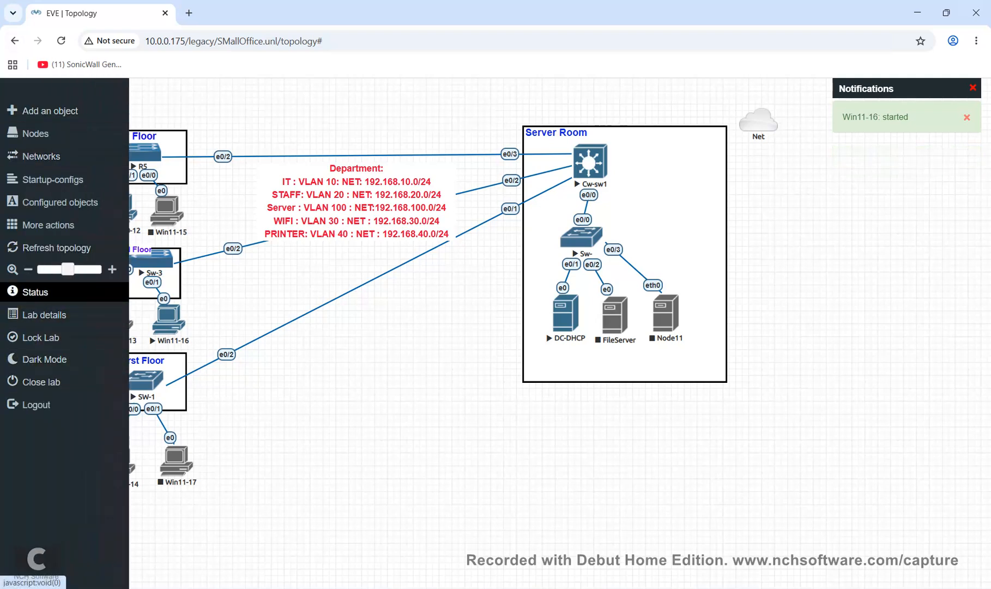
{"action": "left_click", "coordinate": [35, 292]}
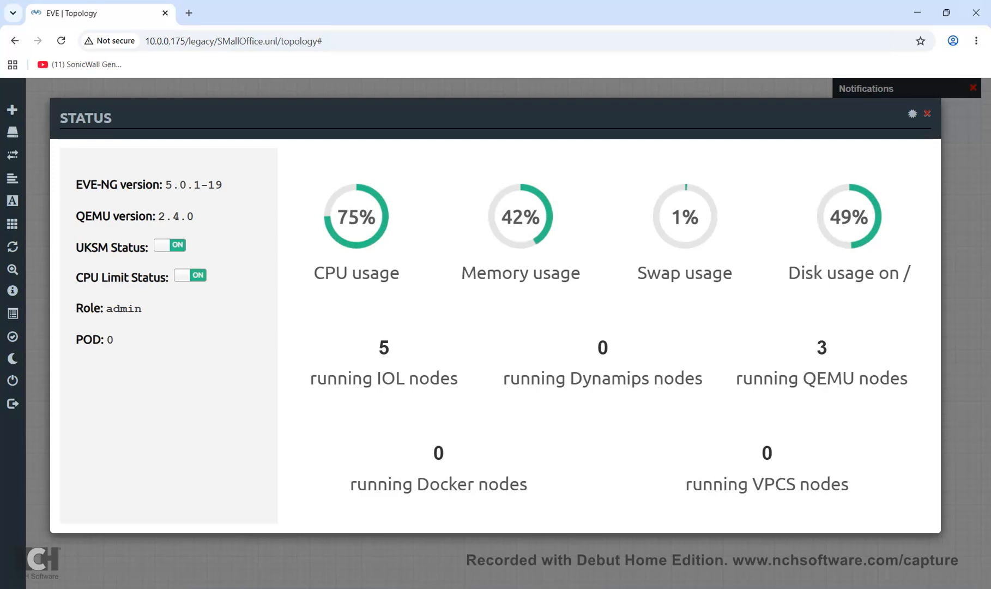
{"action": "left_click", "coordinate": [928, 114]}
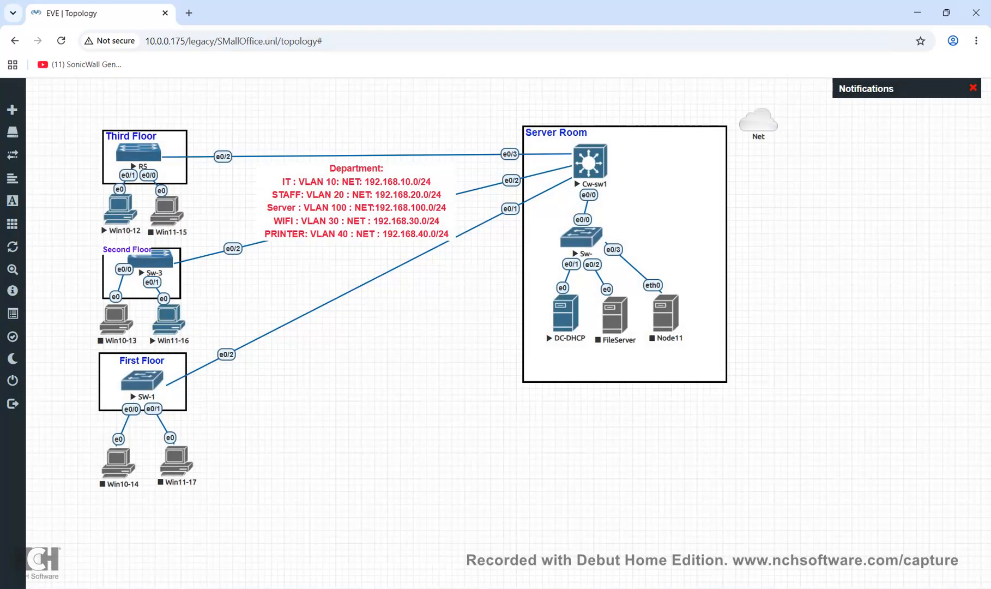
{"action": "left_click", "coordinate": [590, 161]}
Launch the DC-DHCP console in UltraVNC, always allowing insecure connections
{"action": "left_click", "coordinate": [589, 138]}
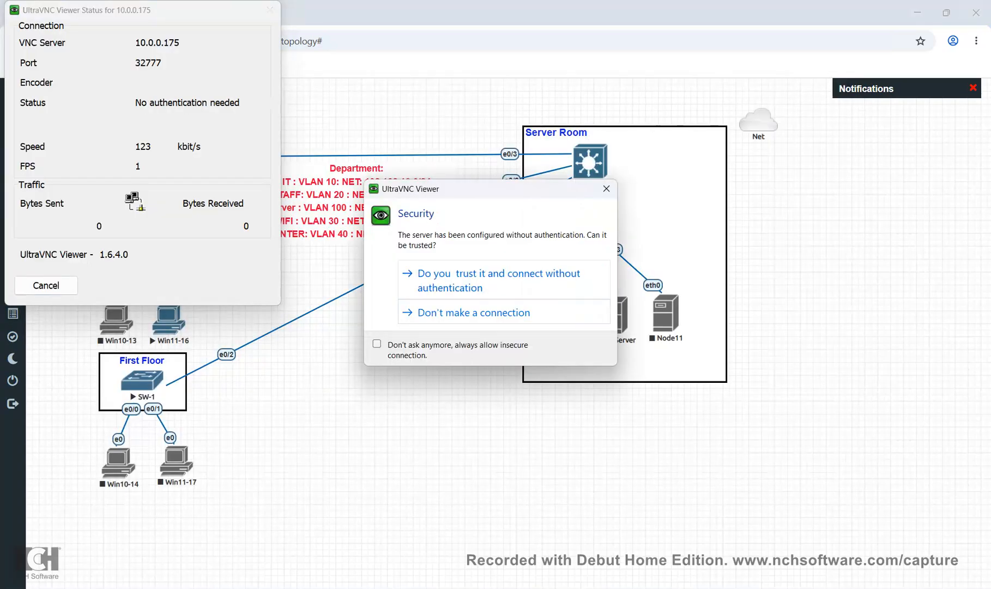
{"action": "left_click", "coordinate": [499, 280]}
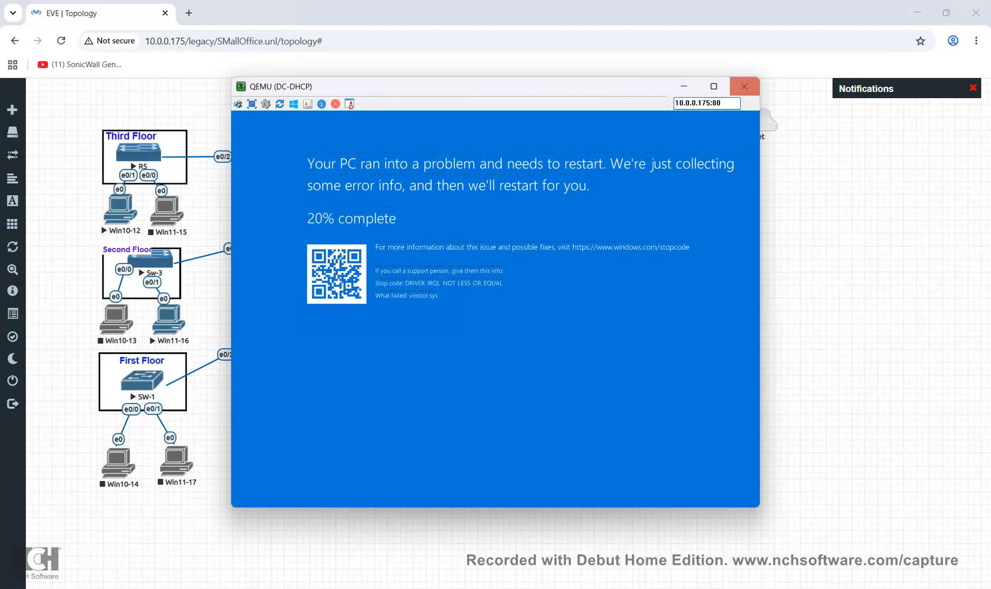
{"action": "left_click", "coordinate": [744, 86]}
{"action": "left_click", "coordinate": [565, 314]}
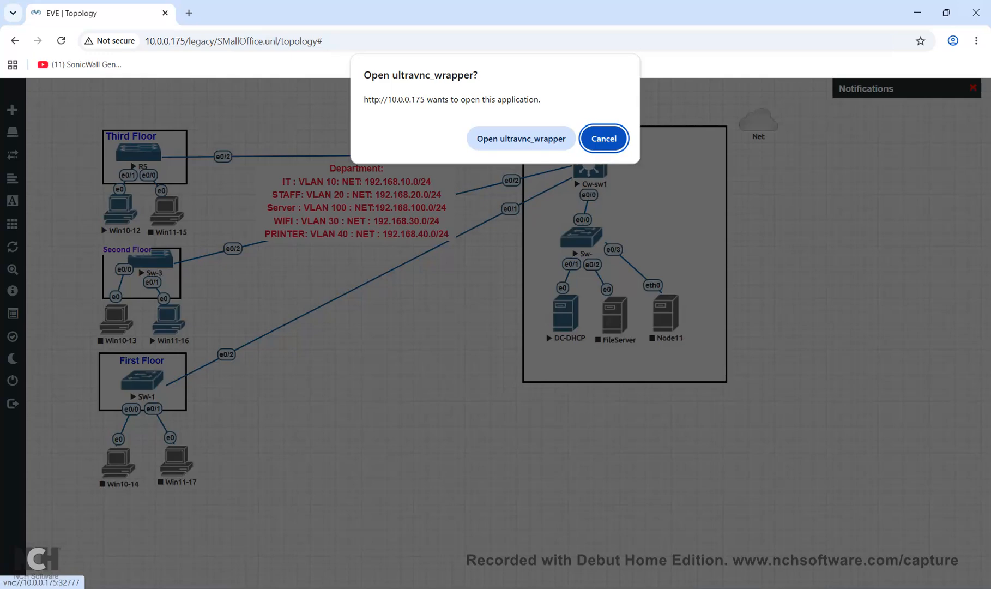
{"action": "left_click", "coordinate": [521, 137]}
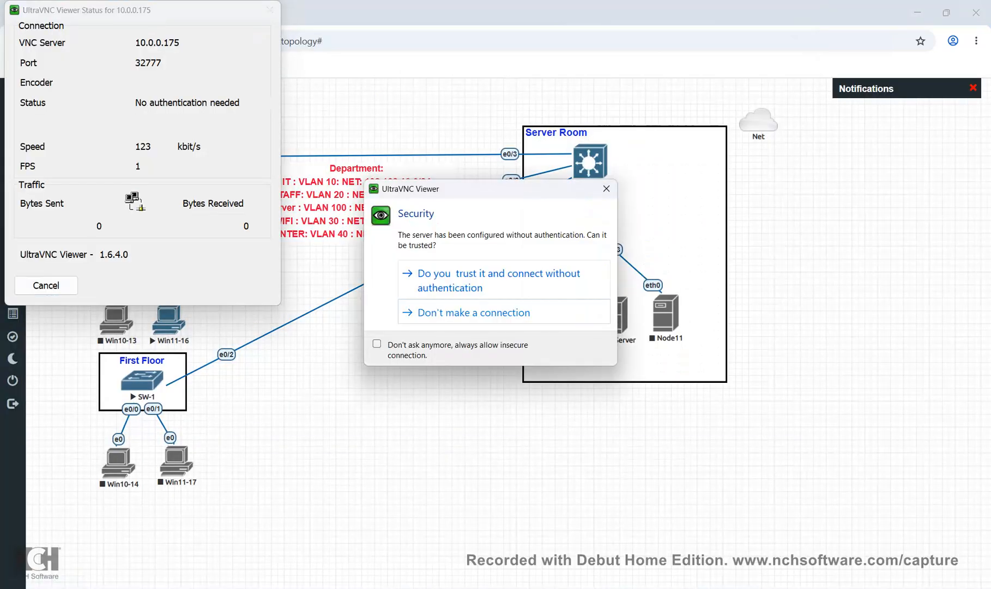
{"action": "left_click", "coordinate": [377, 344]}
{"action": "left_click", "coordinate": [491, 279]}
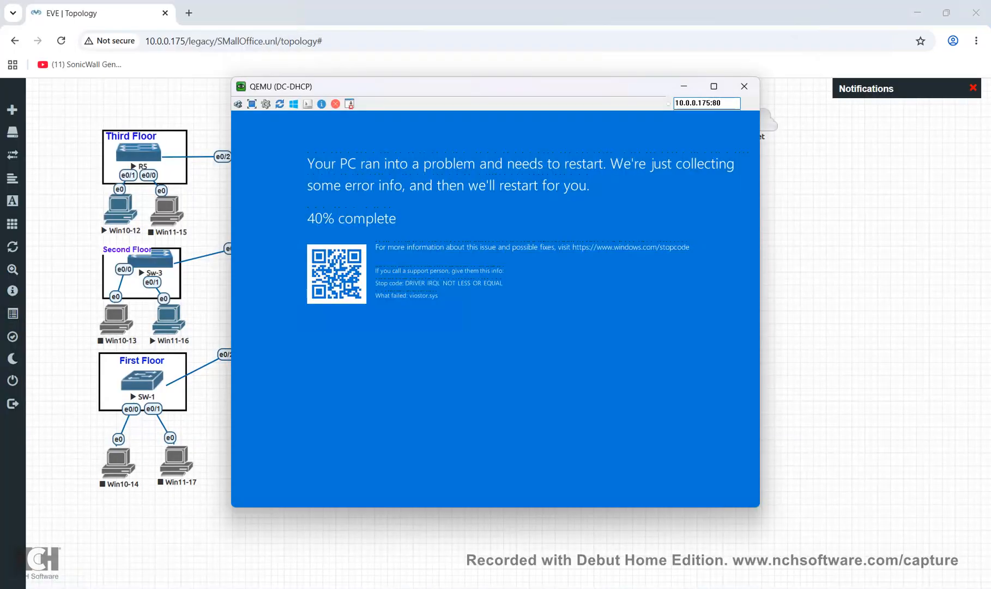
{"action": "left_click", "coordinate": [745, 86]}
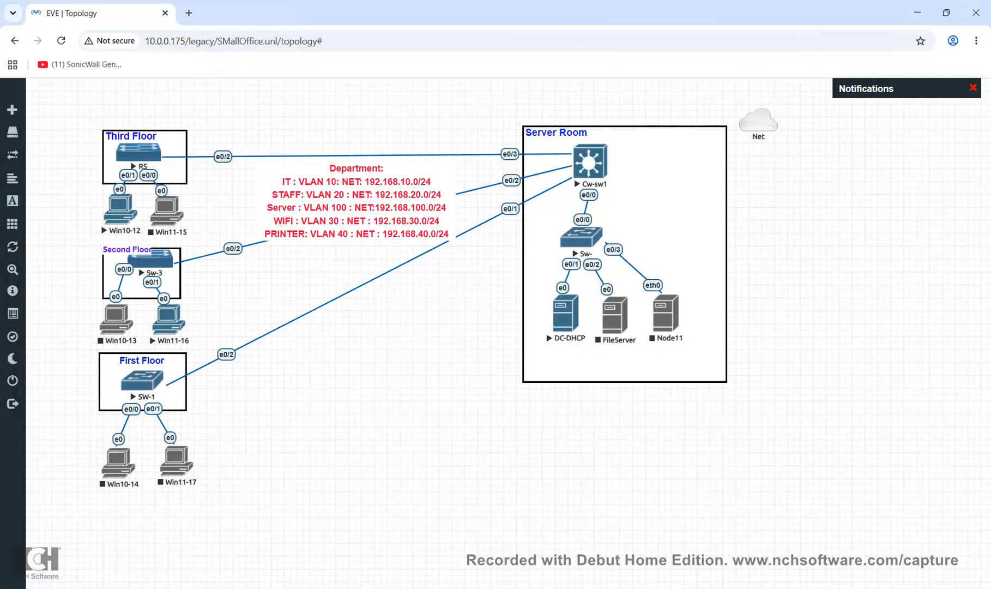
Stop and restart the DC-DHCP server node
{"action": "right_click", "coordinate": [577, 320]}
{"action": "left_click", "coordinate": [611, 345]}
{"action": "right_click", "coordinate": [575, 317]}
{"action": "left_click", "coordinate": [608, 343]}
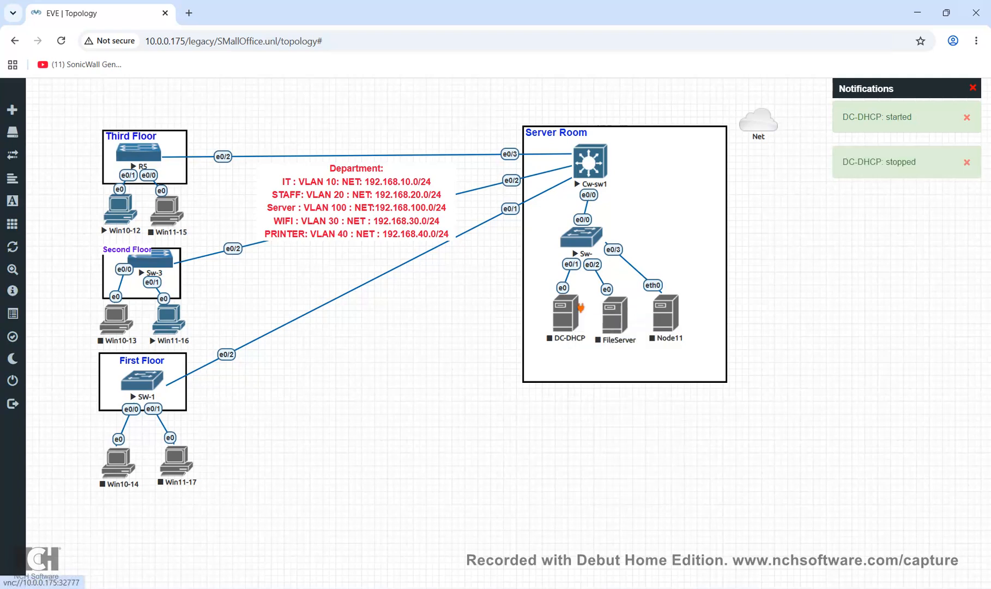
{"action": "right_click", "coordinate": [581, 308]}
{"action": "left_click", "coordinate": [602, 349]}
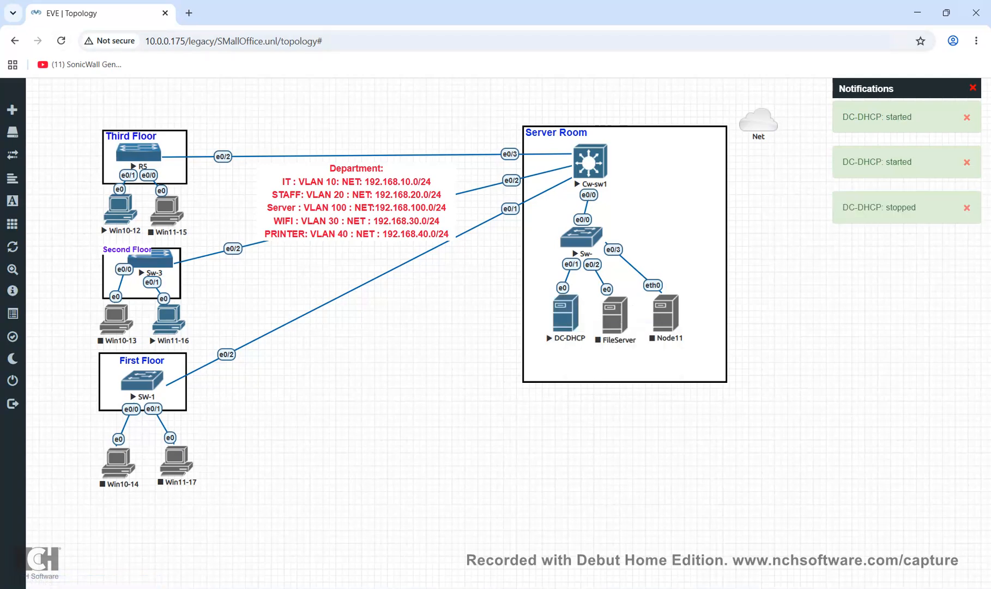
Reopen the DC-DHCP console in UltraVNC Viewer and move it aside
{"action": "left_click", "coordinate": [565, 313]}
{"action": "left_click", "coordinate": [522, 139]}
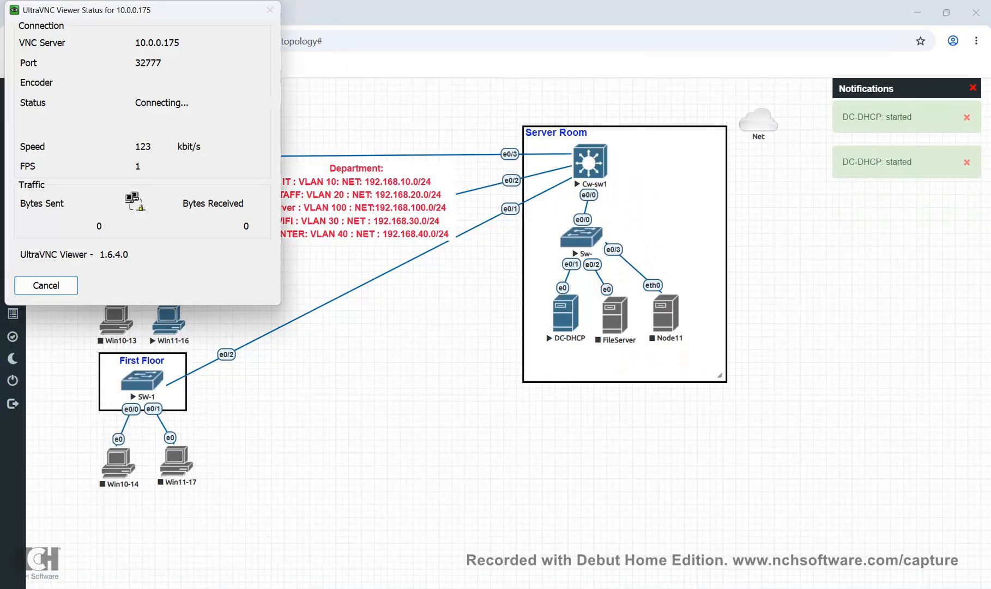
{"action": "left_click", "coordinate": [376, 344]}
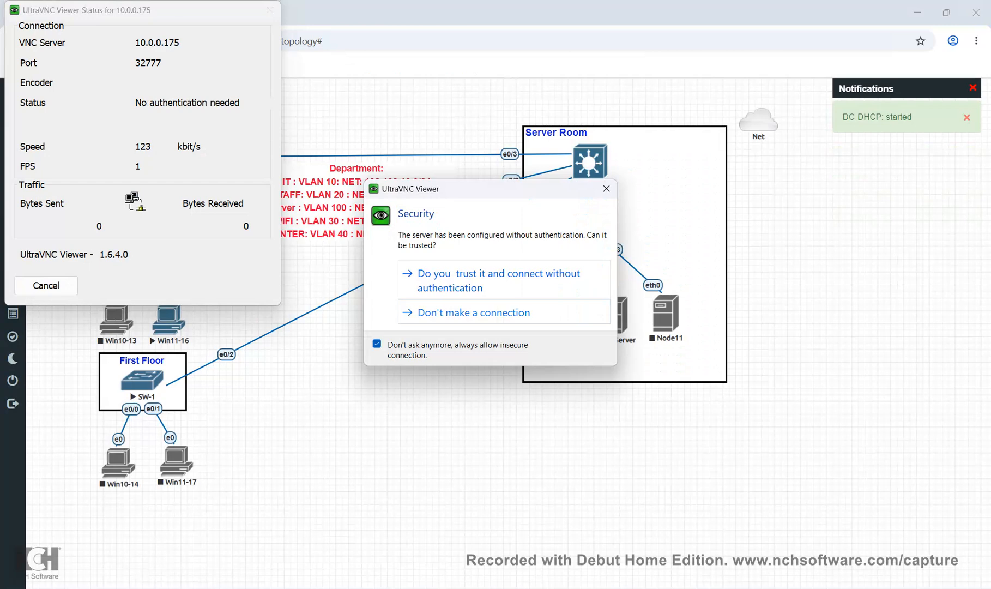
{"action": "left_click", "coordinate": [499, 280]}
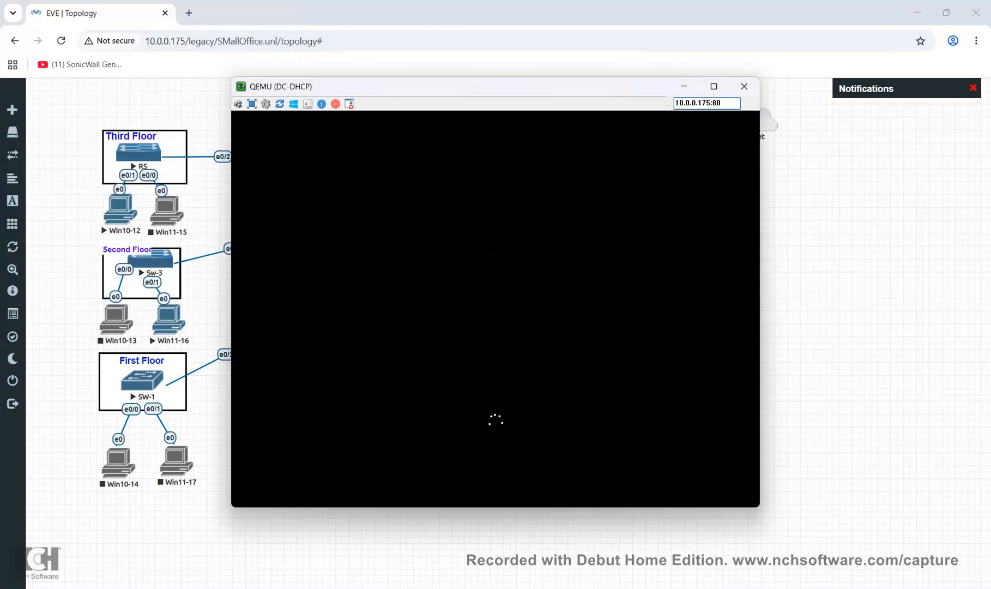
{"action": "left_click_drag", "start_coordinate": [463, 86], "coordinate": [618, 153]}
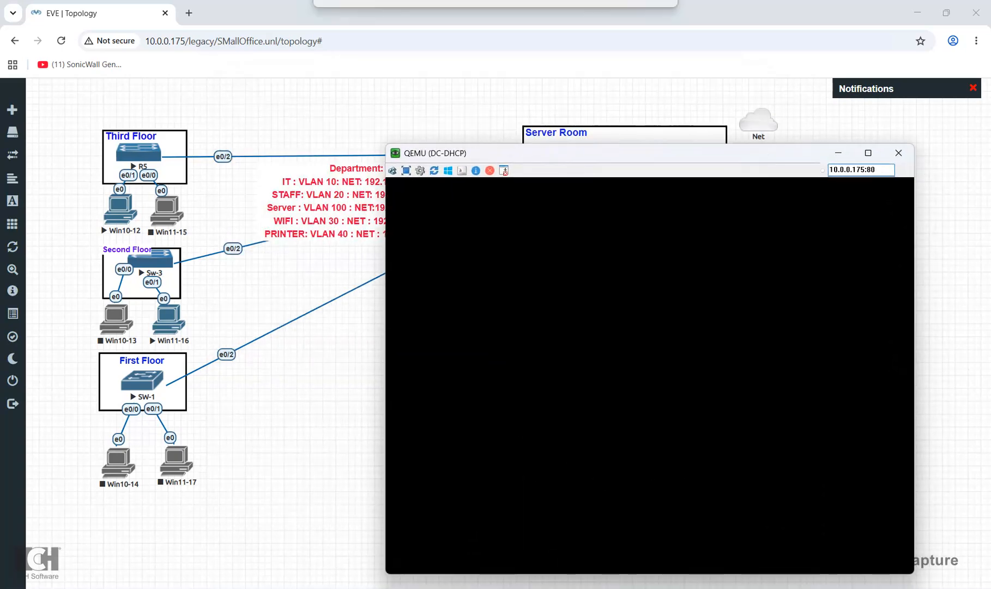
Open the Win10-12 console, trusting the VNC connection
{"action": "left_click", "coordinate": [121, 210]}
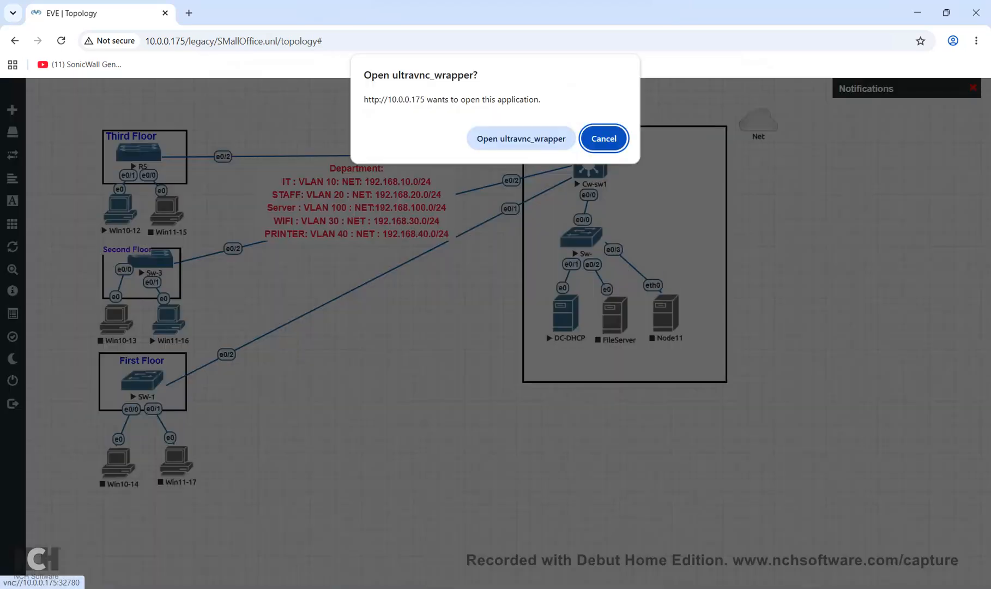
{"action": "left_click", "coordinate": [521, 138]}
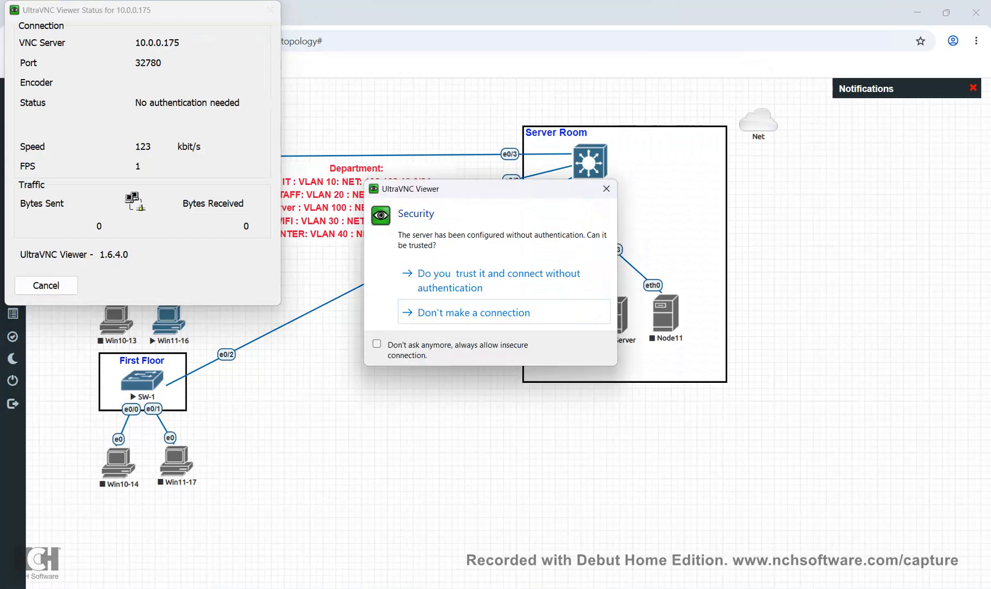
{"action": "left_click", "coordinate": [377, 344]}
{"action": "left_click", "coordinate": [491, 273]}
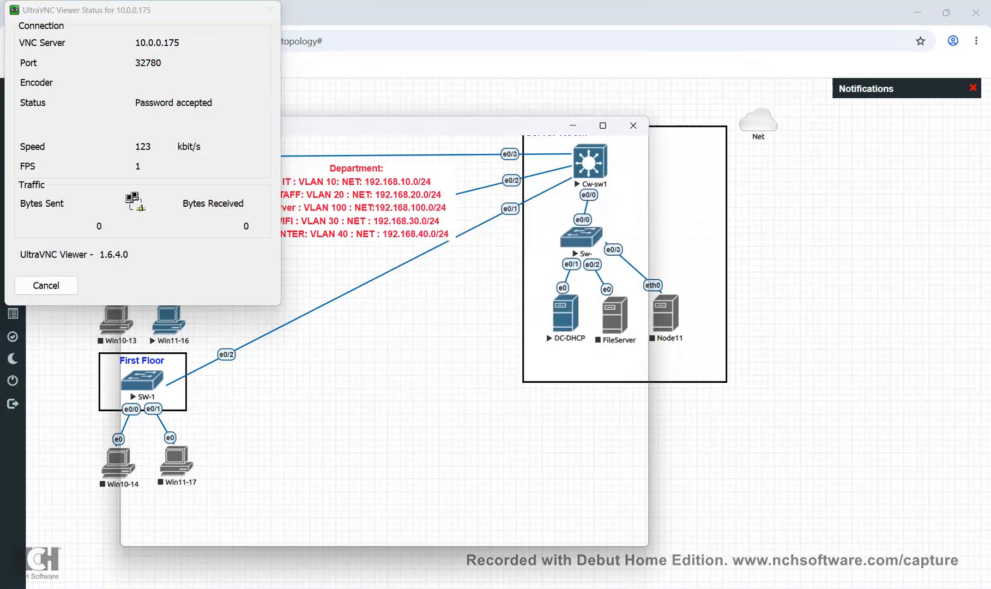
Sign in to Win10-12 with the Admin password and check the EVE lab status overview
{"action": "left_click", "coordinate": [511, 358]}
{"action": "type", "text": "admin"}
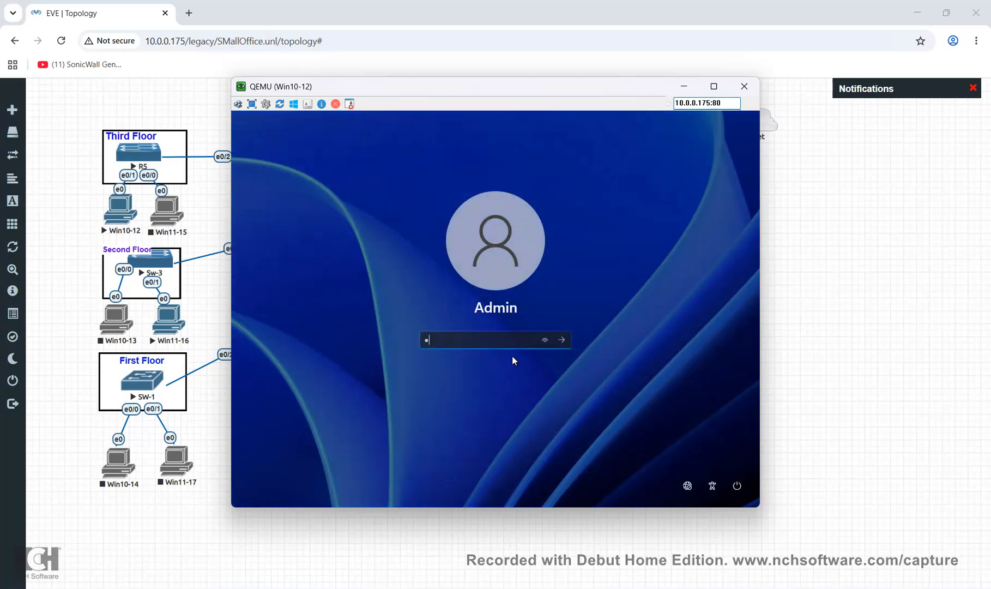
{"action": "type", "text": "123"}
{"action": "key", "text": "Return"}
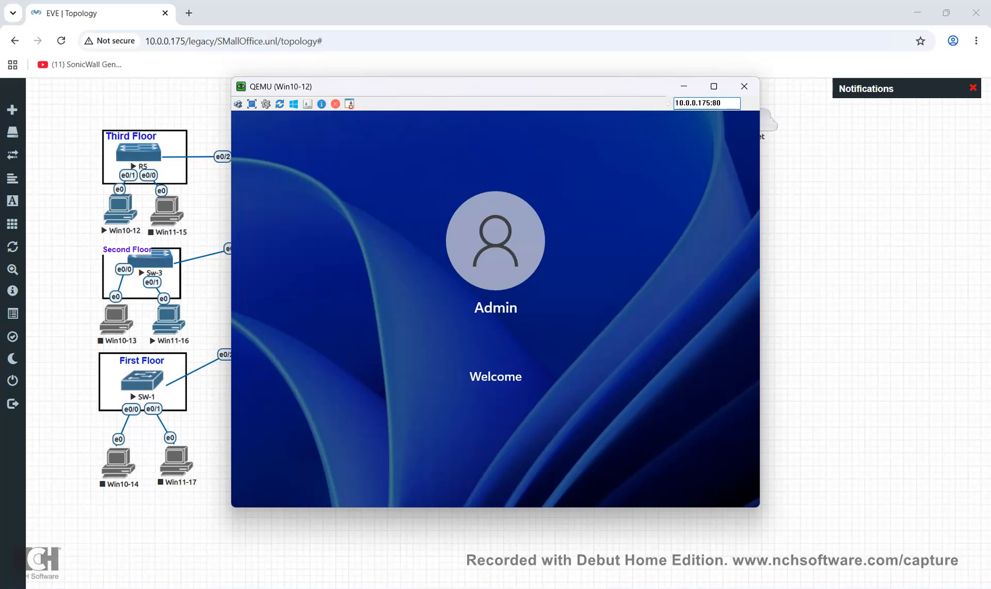
{"action": "mouse_move", "coordinate": [22, 337]}
{"action": "left_click", "coordinate": [33, 292]}
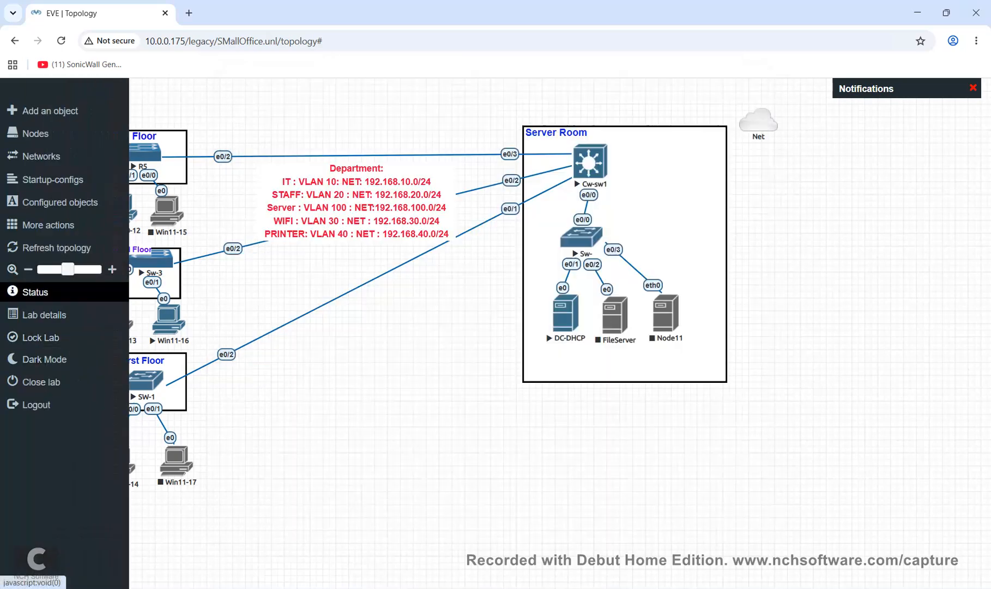
{"action": "left_click", "coordinate": [33, 292]}
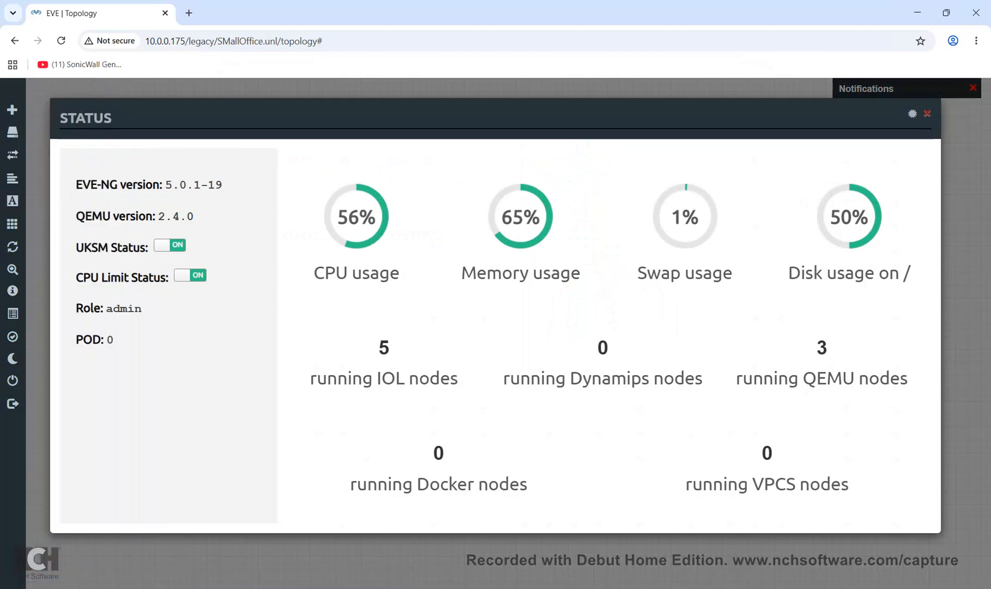
{"action": "left_click", "coordinate": [928, 113]}
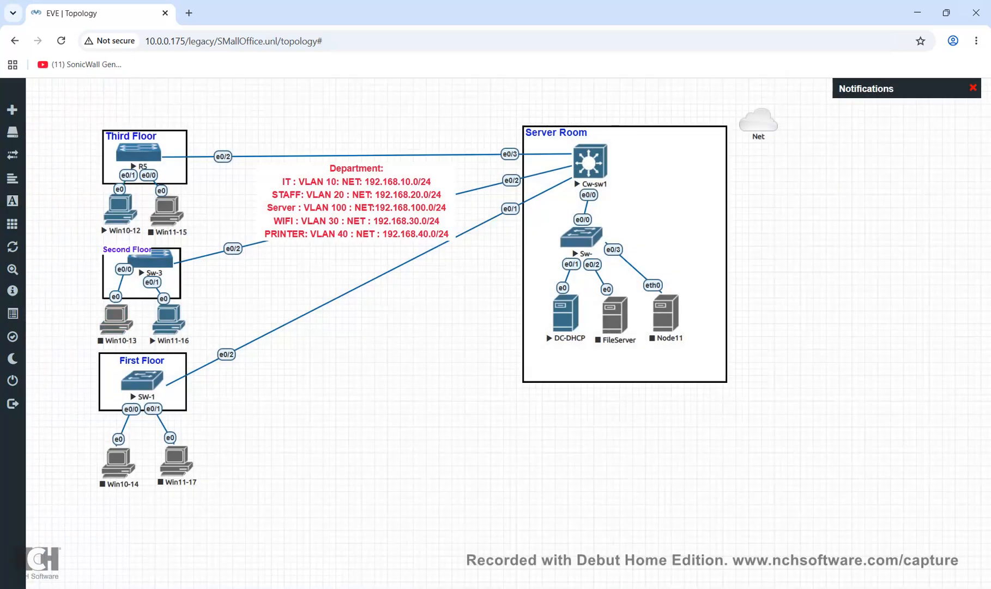
Open the Win11-16 console and sign in with the Admin password
{"action": "left_click", "coordinate": [168, 319]}
{"action": "left_click", "coordinate": [521, 139]}
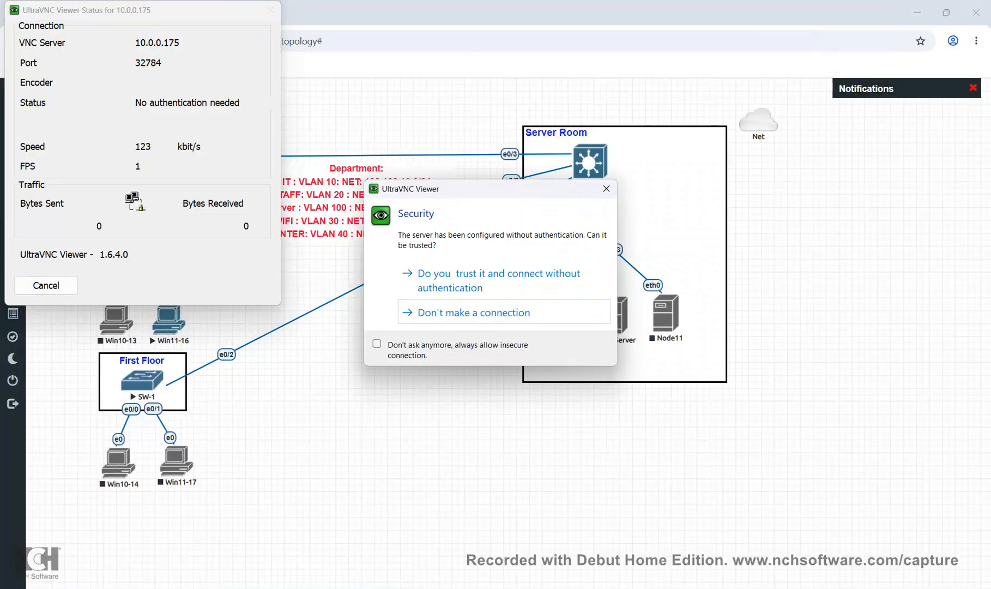
{"action": "left_click", "coordinate": [377, 344]}
{"action": "left_click", "coordinate": [469, 281]}
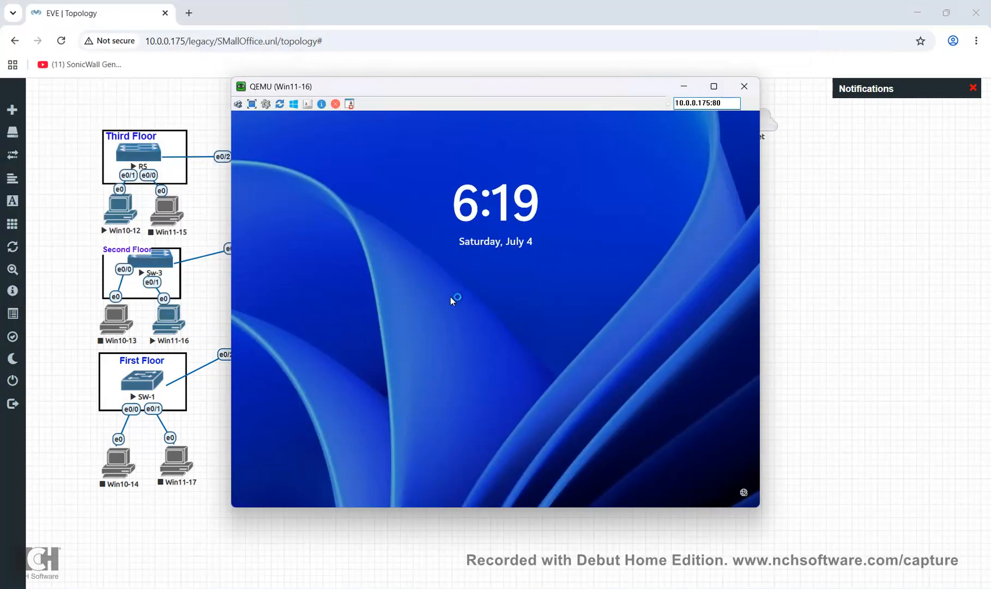
{"action": "left_click", "coordinate": [452, 298]}
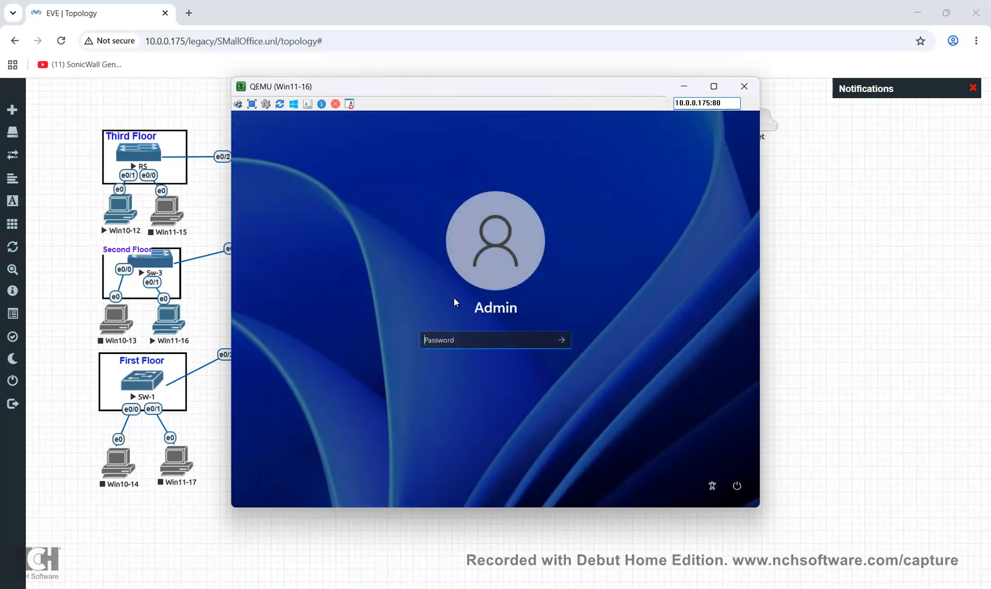
{"action": "type", "text": "••••••••"}
{"action": "key", "text": "Return"}
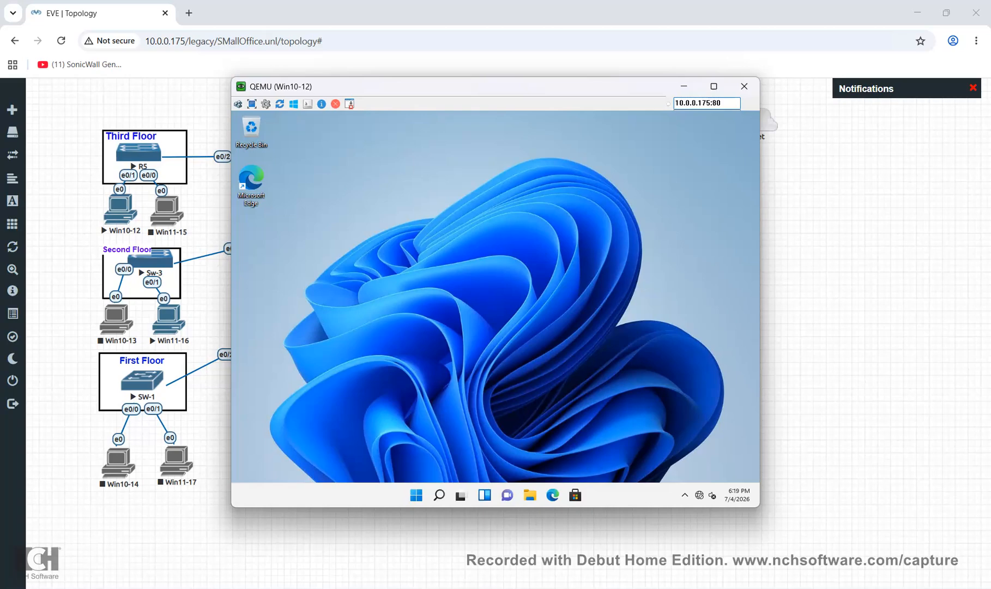
Rearrange the DC-DHCP and Win11-16 console windows
{"action": "left_click", "coordinate": [657, 540]}
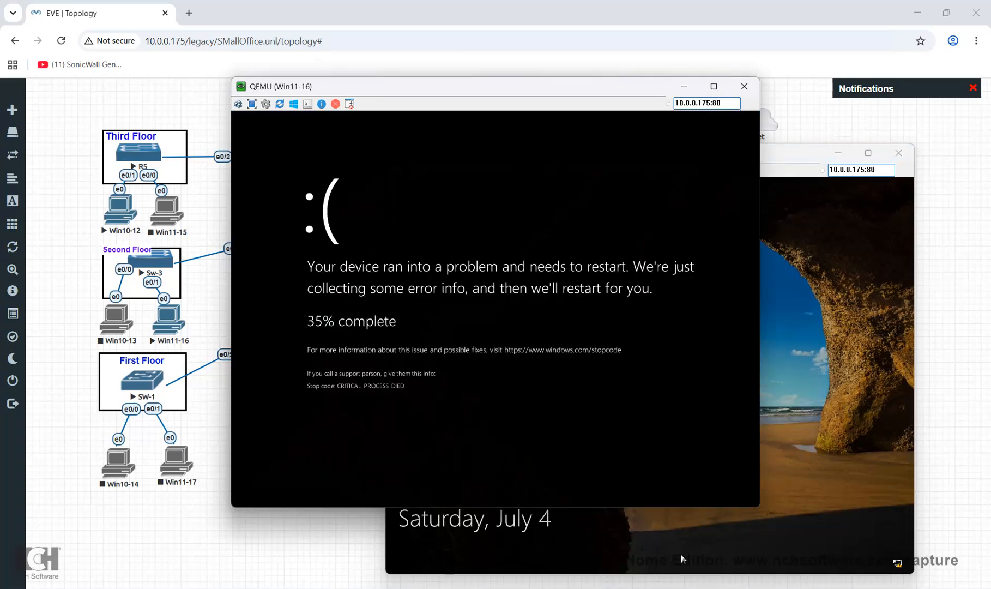
{"action": "key", "text": "super+z"}
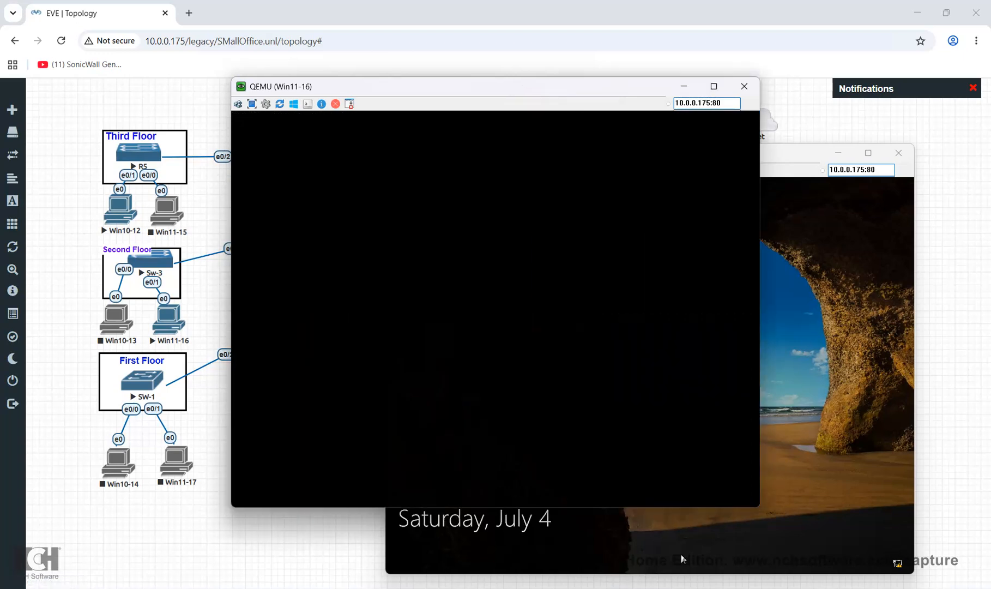
{"action": "left_click_drag", "start_coordinate": [530, 87], "coordinate": [691, 232]}
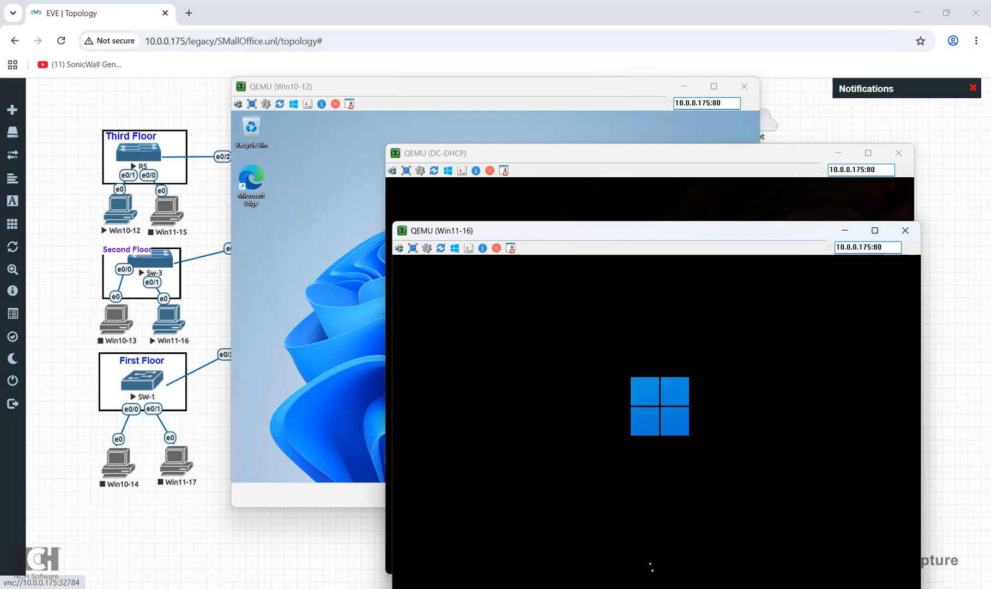
In Win10-12's Command Prompt, try 'ip config/all' and 'ip config', which aren't recognized
{"action": "left_click", "coordinate": [313, 360]}
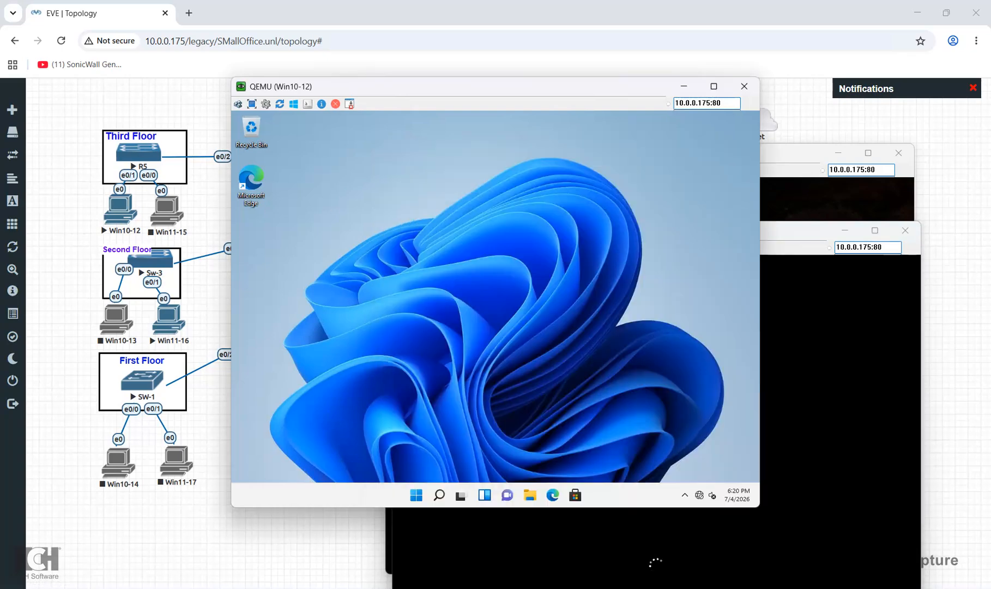
{"action": "left_click", "coordinate": [439, 498]}
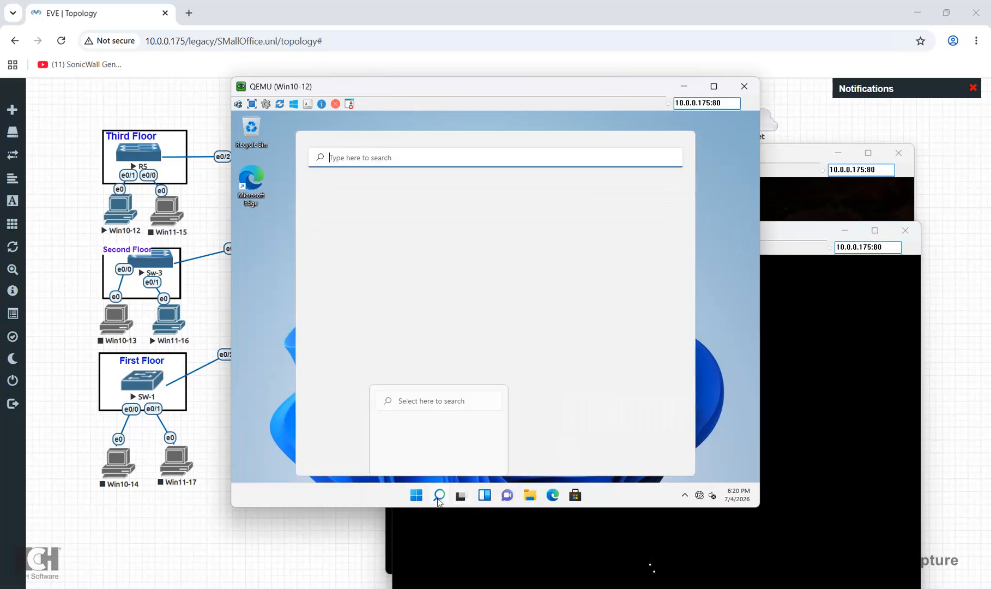
{"action": "type", "text": "cmd"}
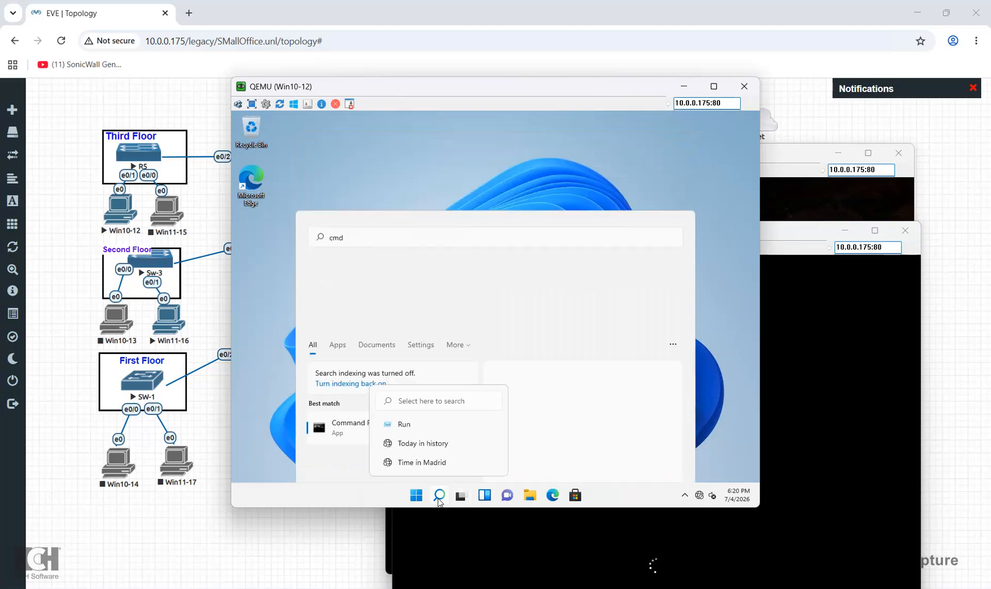
{"action": "key", "text": "Return"}
{"action": "type", "text": "ip"}
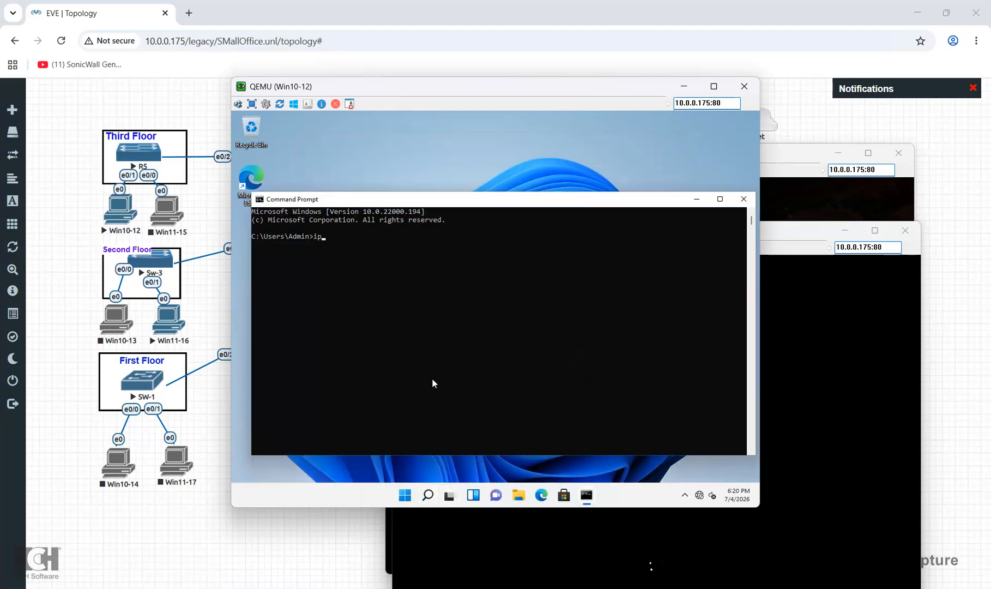
{"action": "type", "text": " config/all"}
{"action": "key", "text": "Return"}
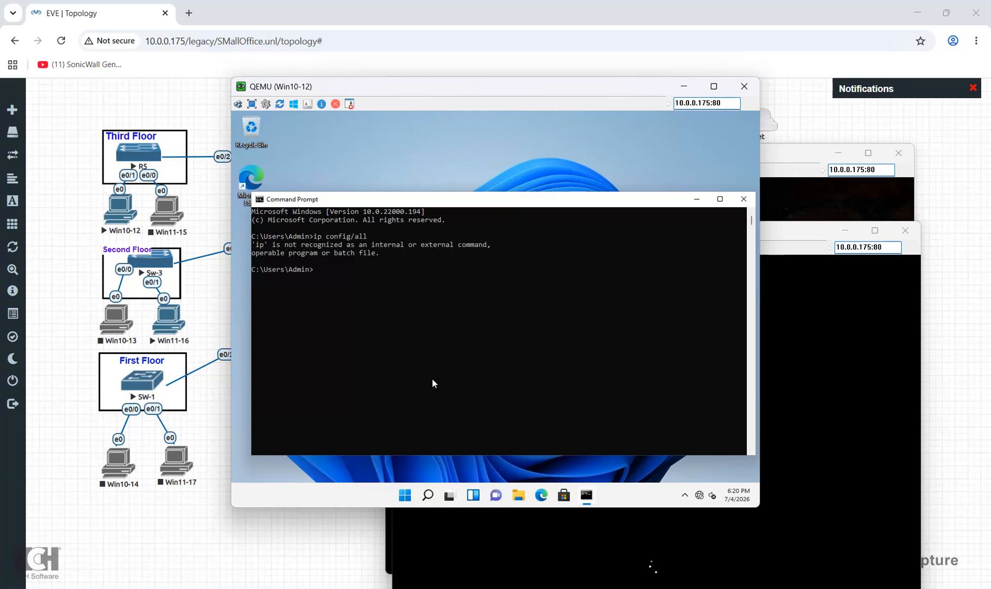
{"action": "key", "text": "Up"}
{"action": "key", "text": "Return"}
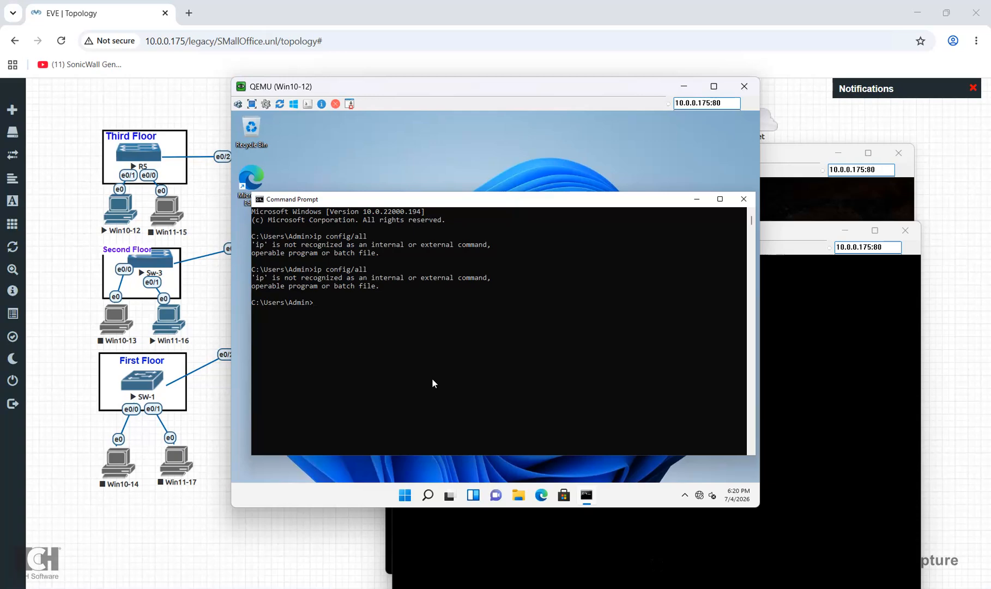
{"action": "type", "text": "p config"}
{"action": "key", "text": "Return"}
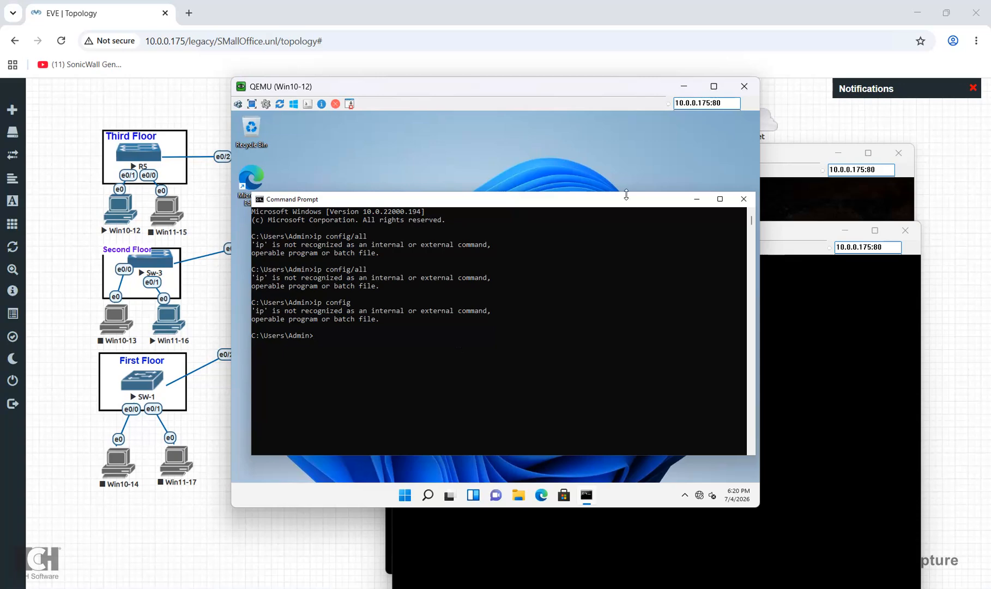
{"action": "left_click", "coordinate": [749, 200]}
Enter the Admin password on the Win11-16 sign-in screen
{"action": "left_click", "coordinate": [790, 289]}
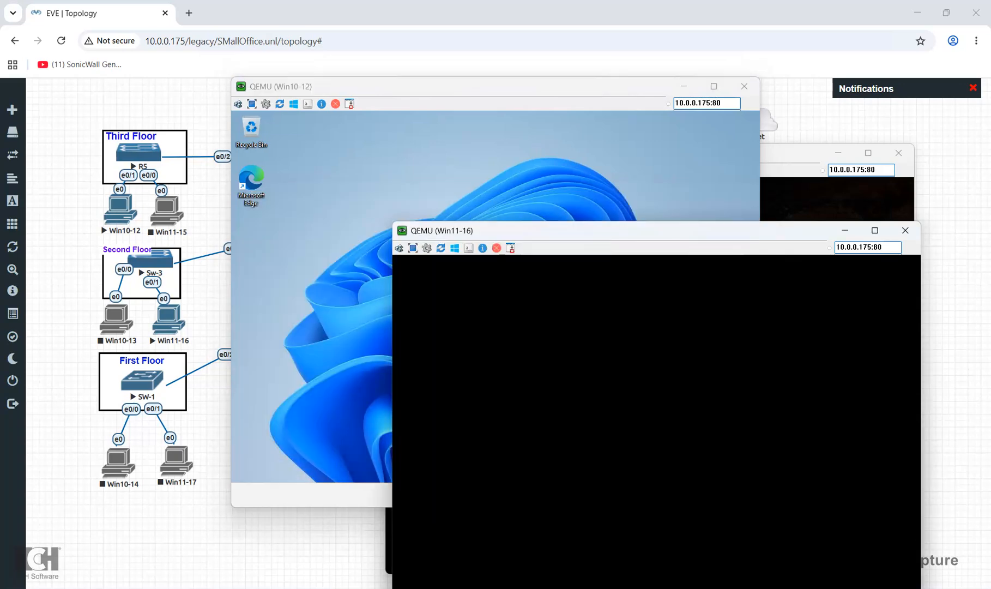
{"action": "left_click", "coordinate": [681, 391]}
{"action": "type", "text": "••••••••"}
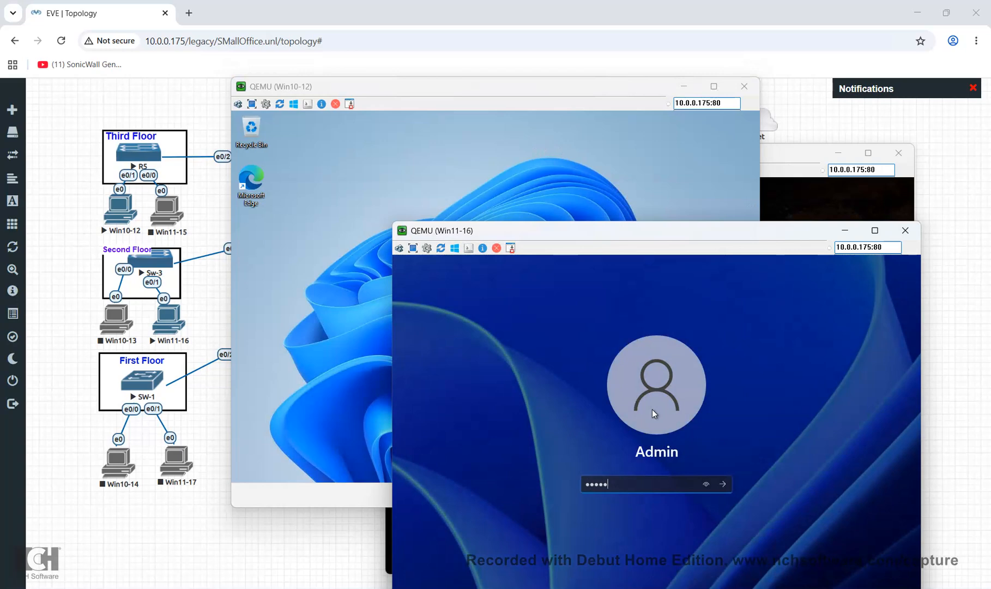
{"action": "key", "text": "Return"}
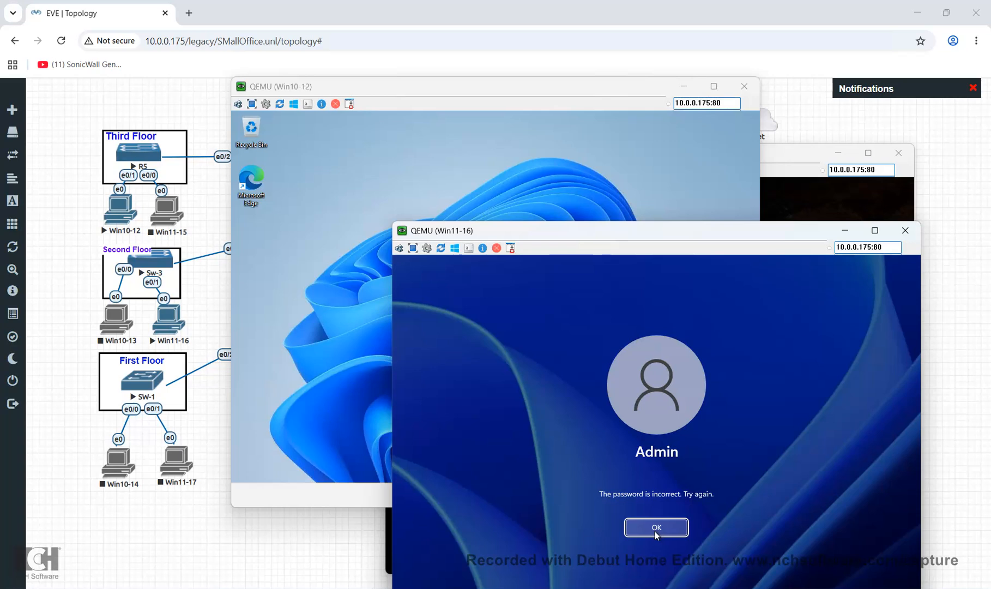
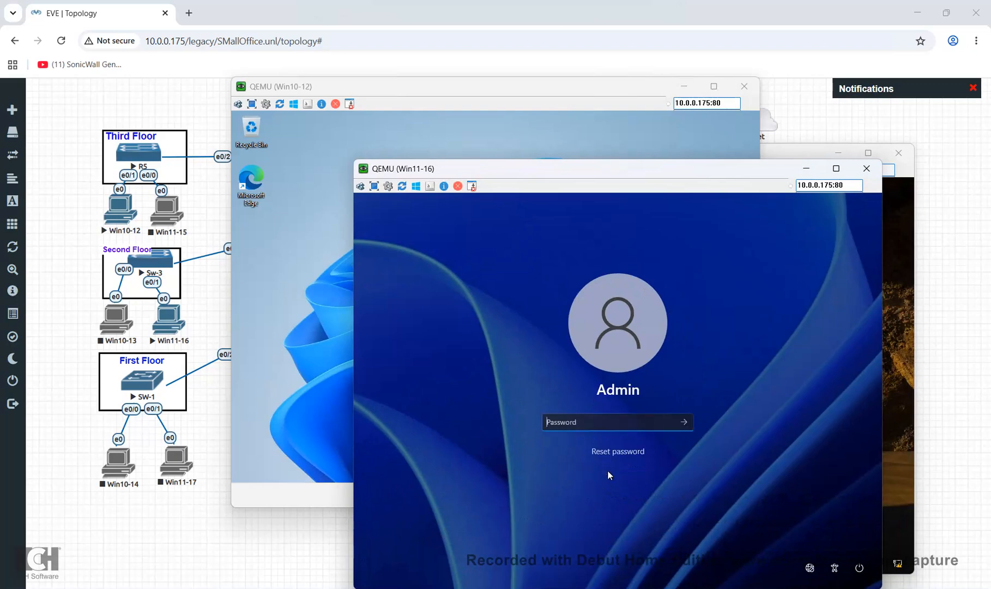
Sign in to Win11-16 with its password and bring the Win10-12 console forward
{"action": "type", "text": "••••••••"}
{"action": "key", "text": "Return"}
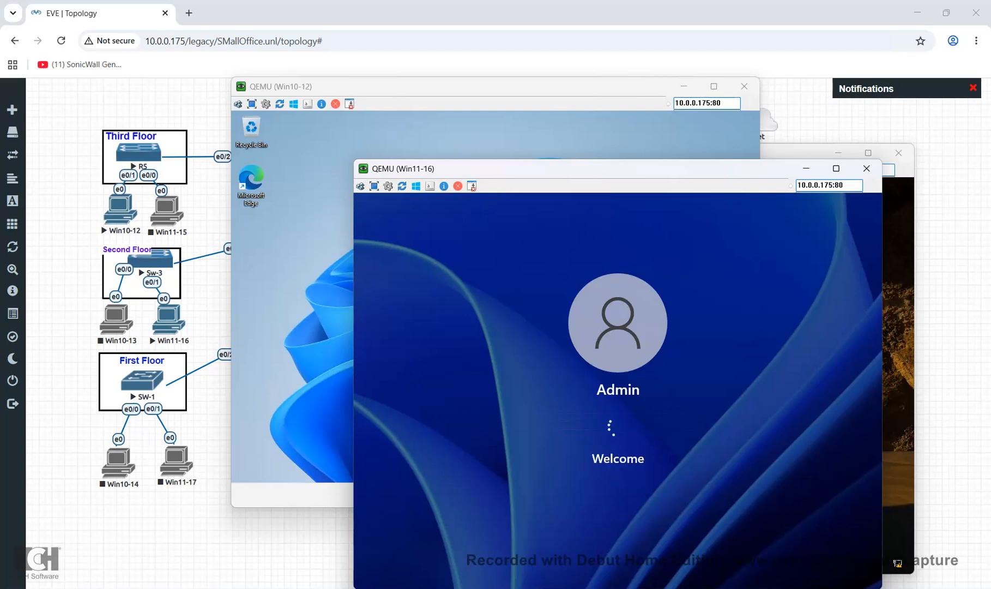
{"action": "left_click", "coordinate": [307, 238]}
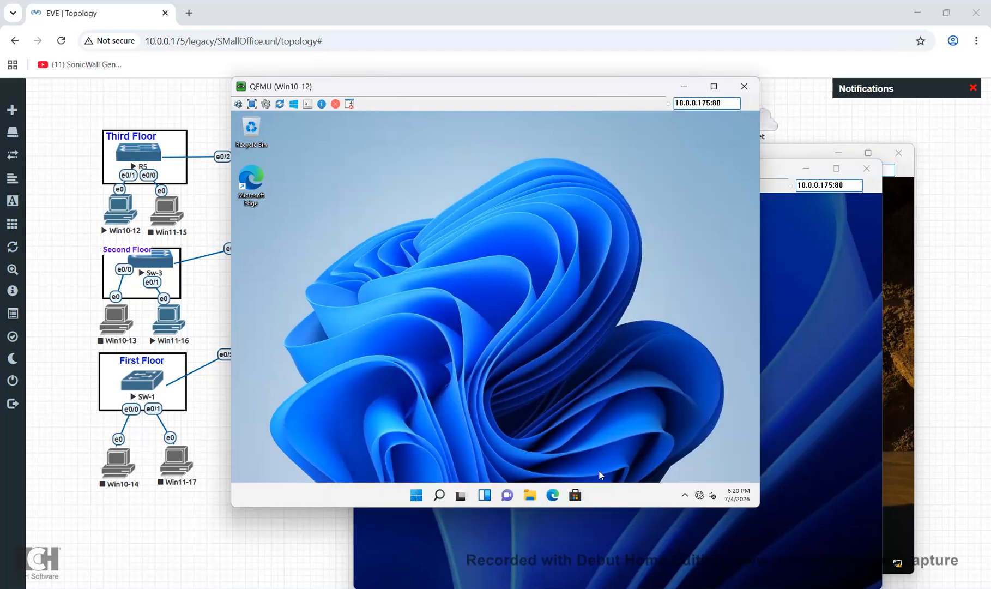
Check Win10-12's network status and open its Ethernet adapter properties via ncpa.cpl without changes
{"action": "left_click", "coordinate": [702, 498]}
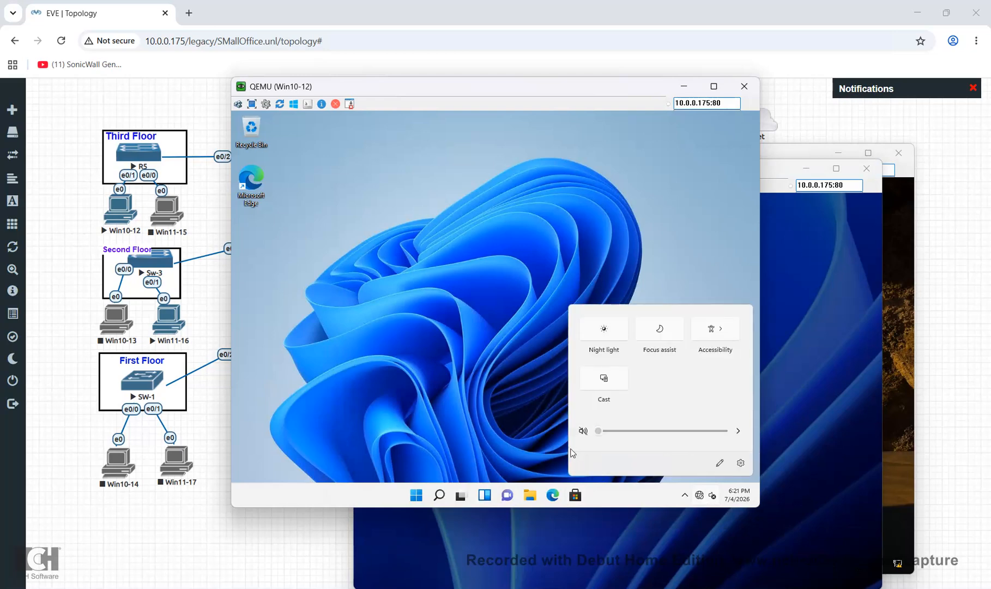
{"action": "left_click", "coordinate": [442, 494]}
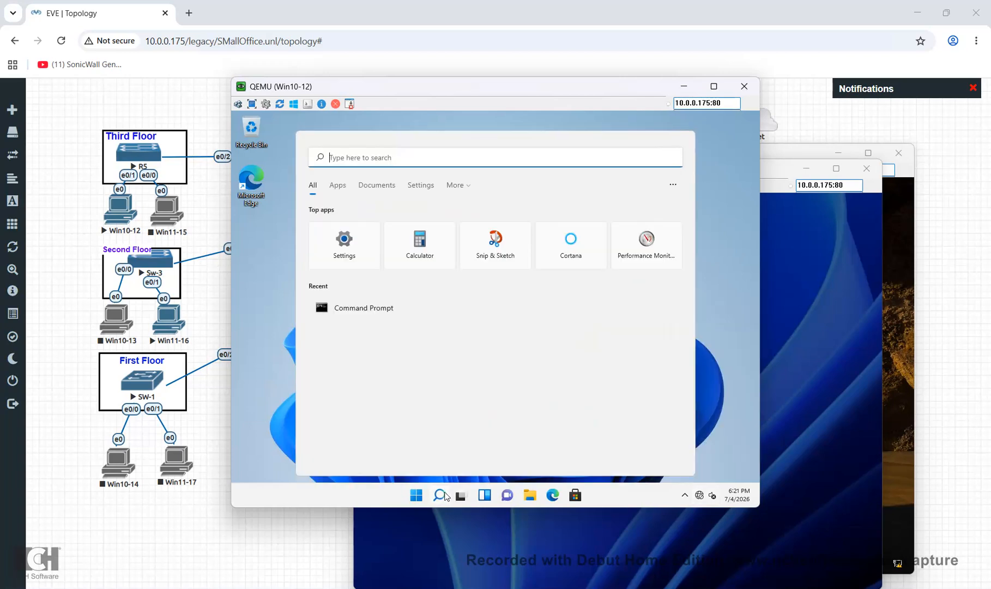
{"action": "type", "text": "ncpa.cpl"}
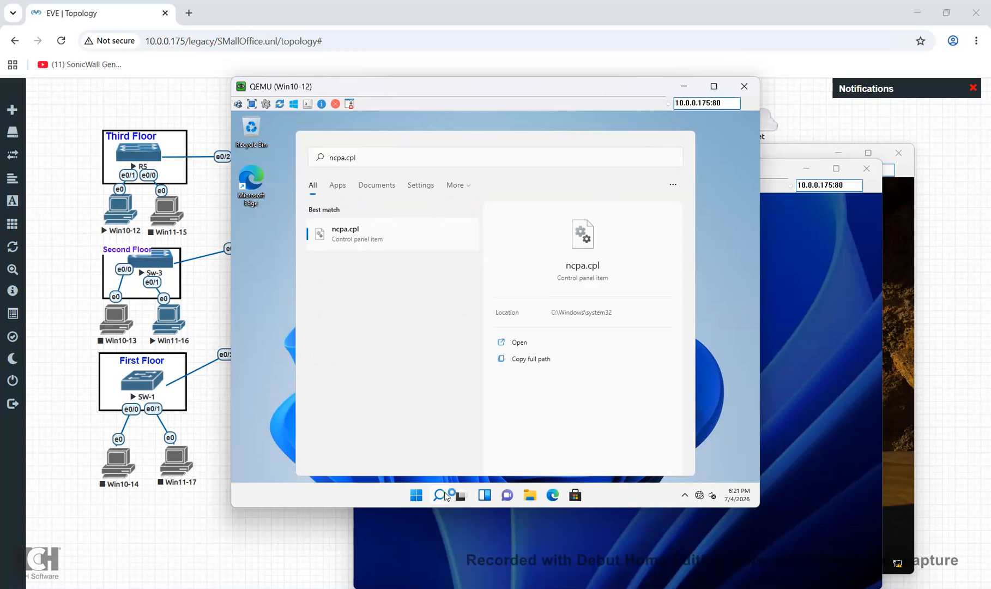
{"action": "key", "text": "Return"}
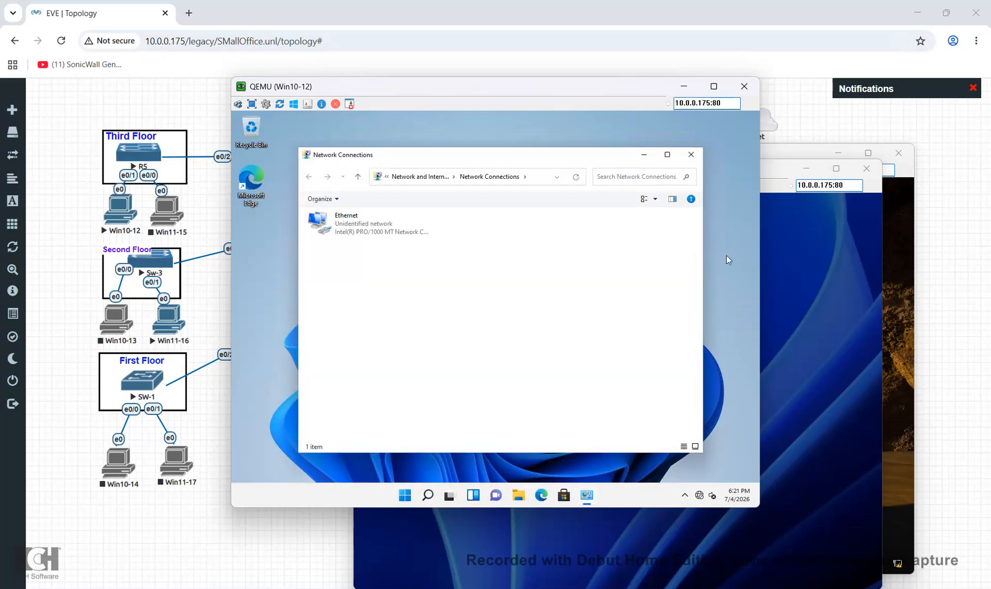
{"action": "double_click", "coordinate": [374, 240]}
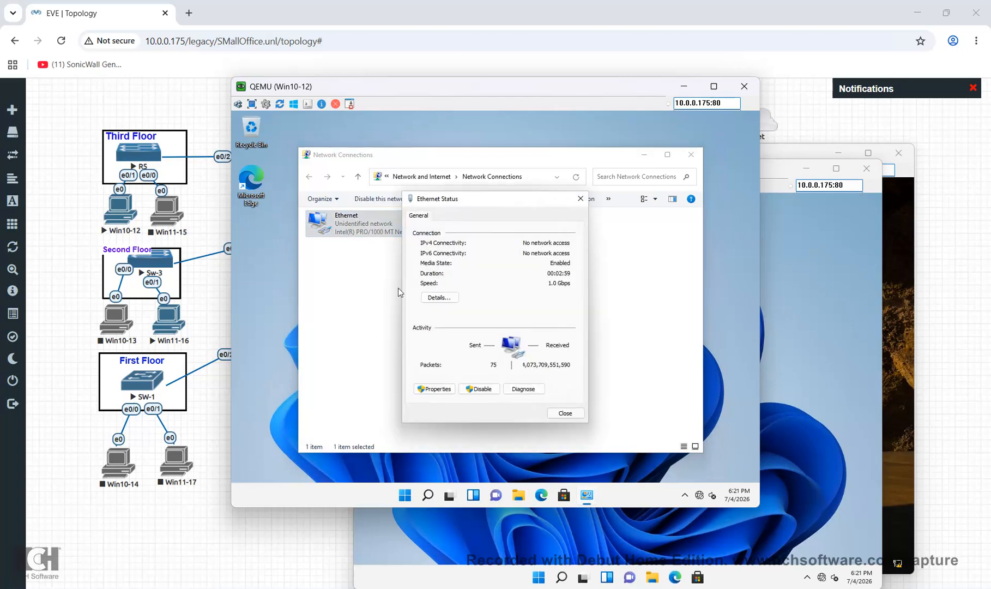
{"action": "left_click", "coordinate": [439, 388]}
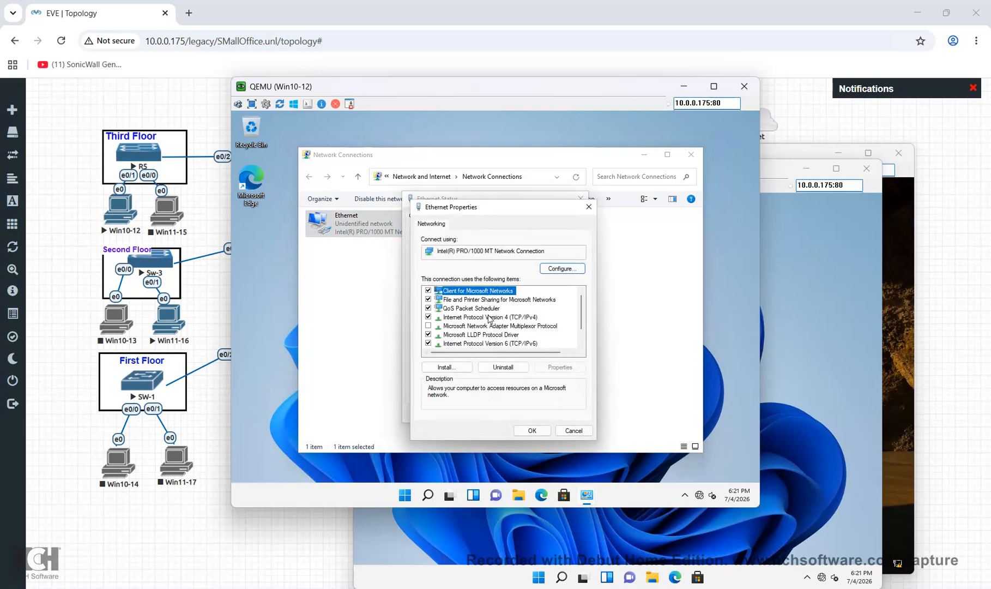
{"action": "left_click", "coordinate": [573, 431]}
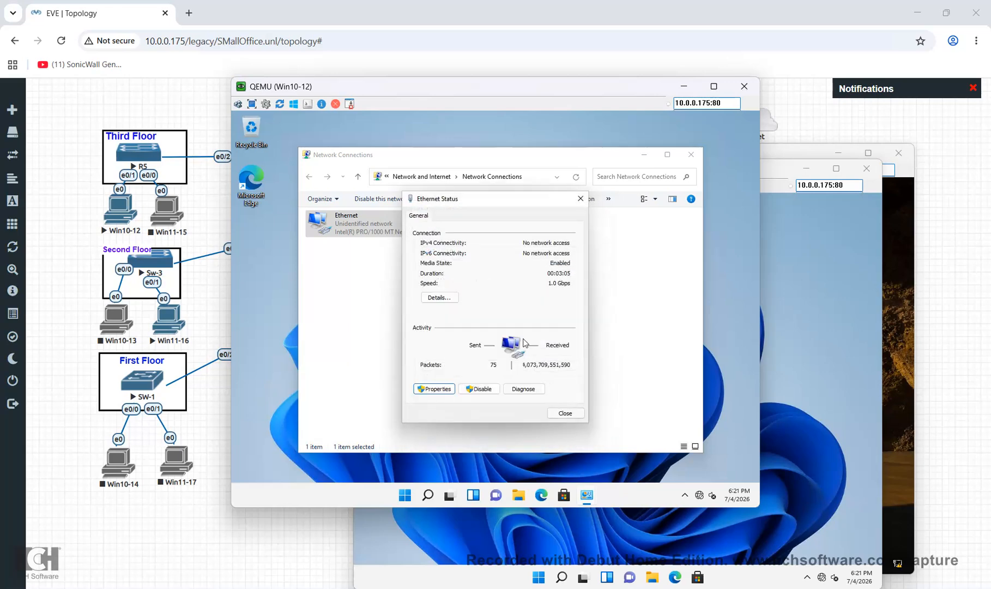
View the Ethernet details showing autoconfigured address 169.254.133.214, then close all network windows
{"action": "left_click", "coordinate": [457, 301]}
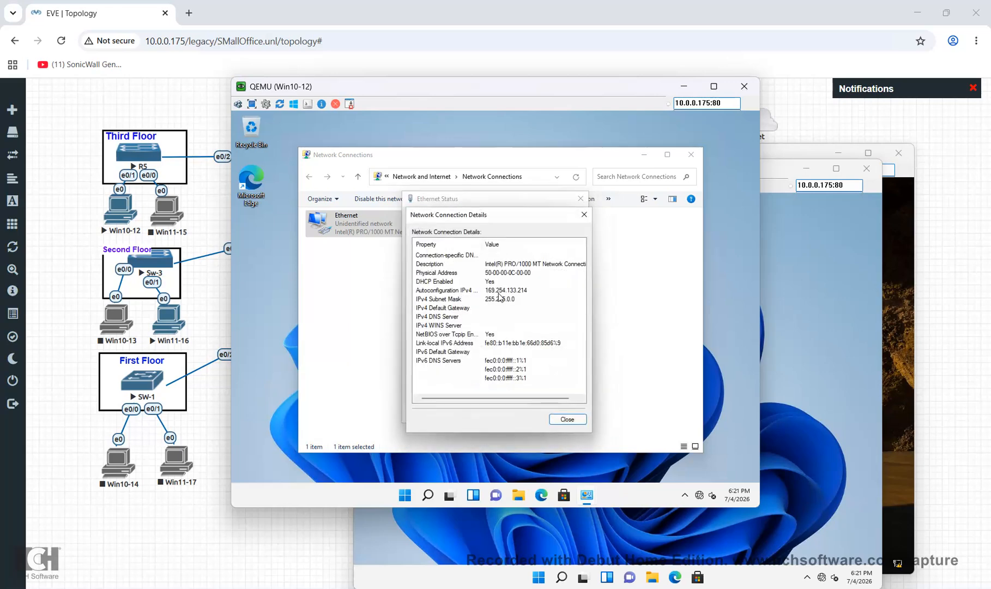
{"action": "left_click", "coordinate": [496, 292]}
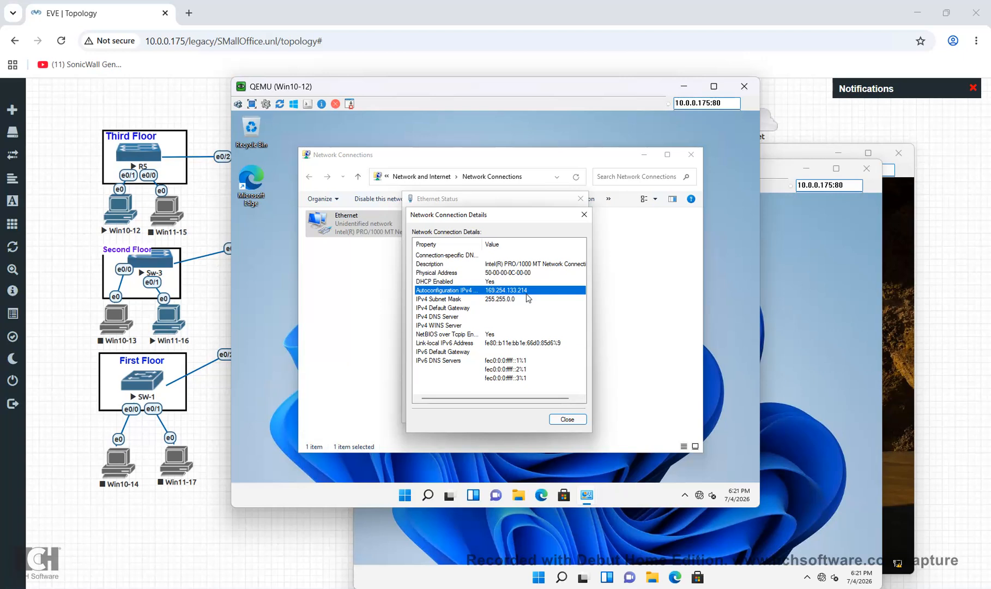
{"action": "left_click", "coordinate": [584, 214]}
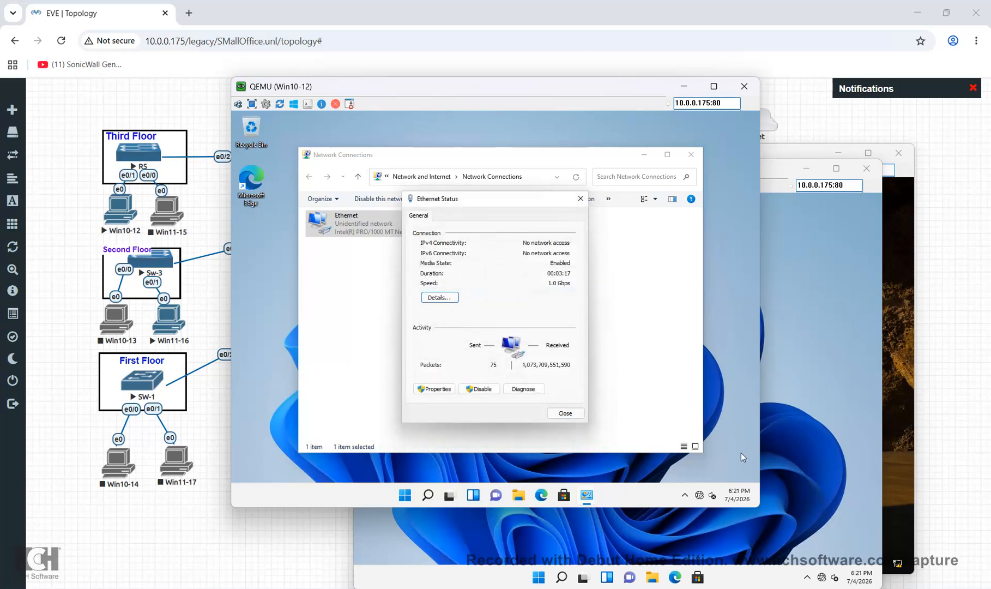
{"action": "left_click", "coordinate": [576, 412]}
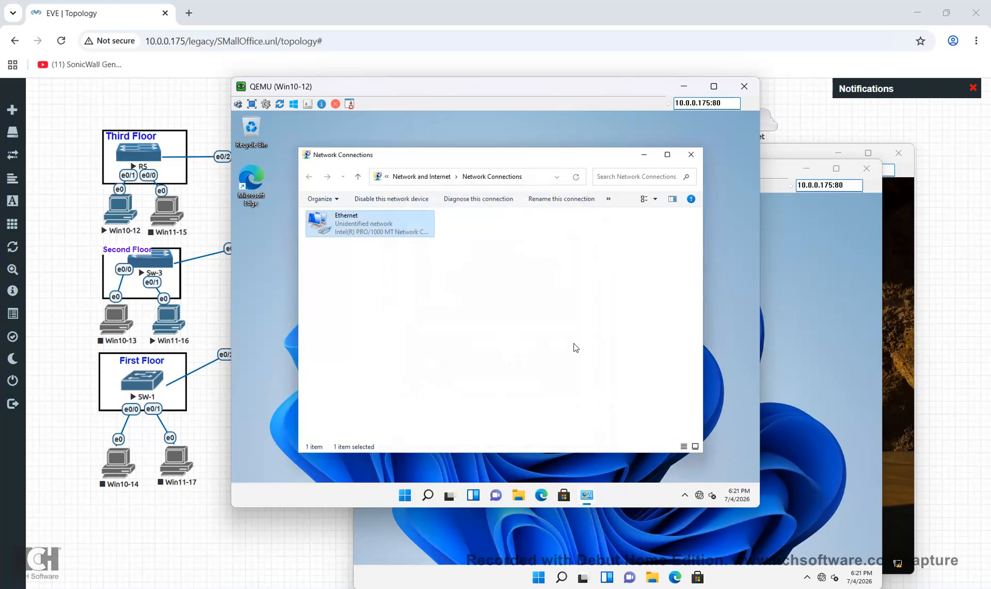
{"action": "left_click", "coordinate": [691, 154]}
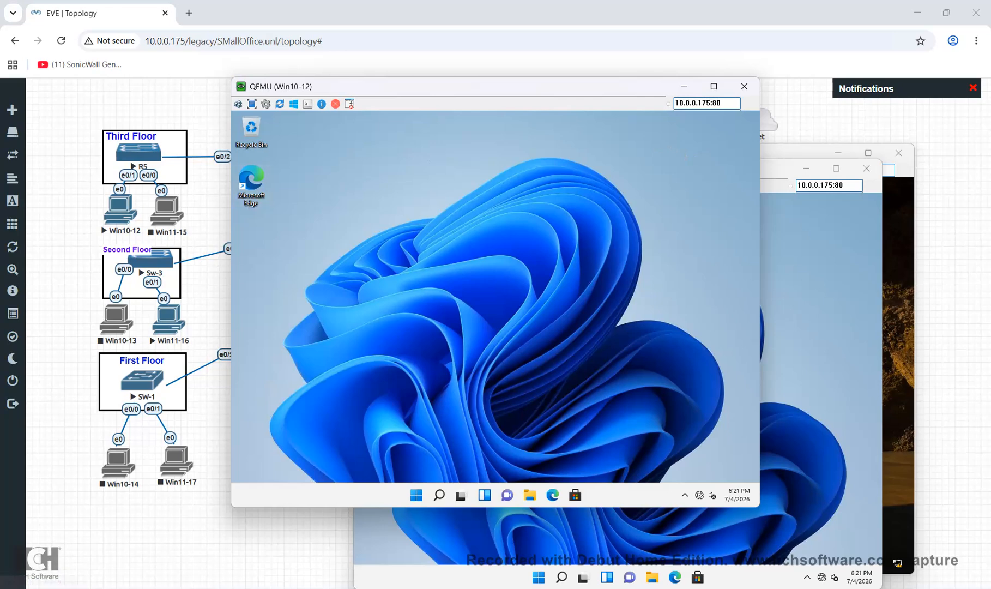
{"action": "left_click", "coordinate": [441, 497]}
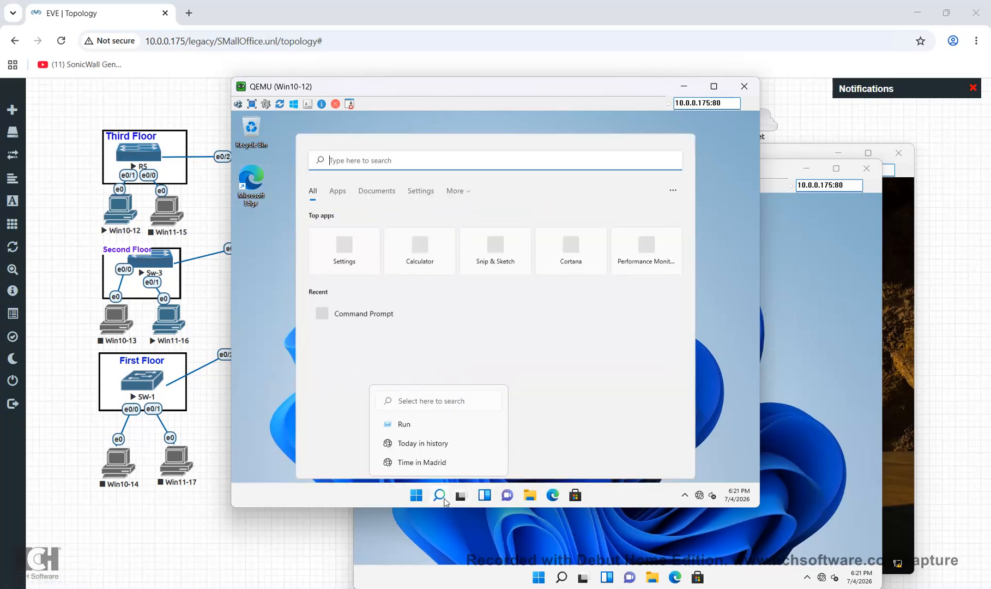
Disable IPv6 on Win10-12's Ethernet adapter via ncpa.cpl
{"action": "type", "text": "ncpa"}
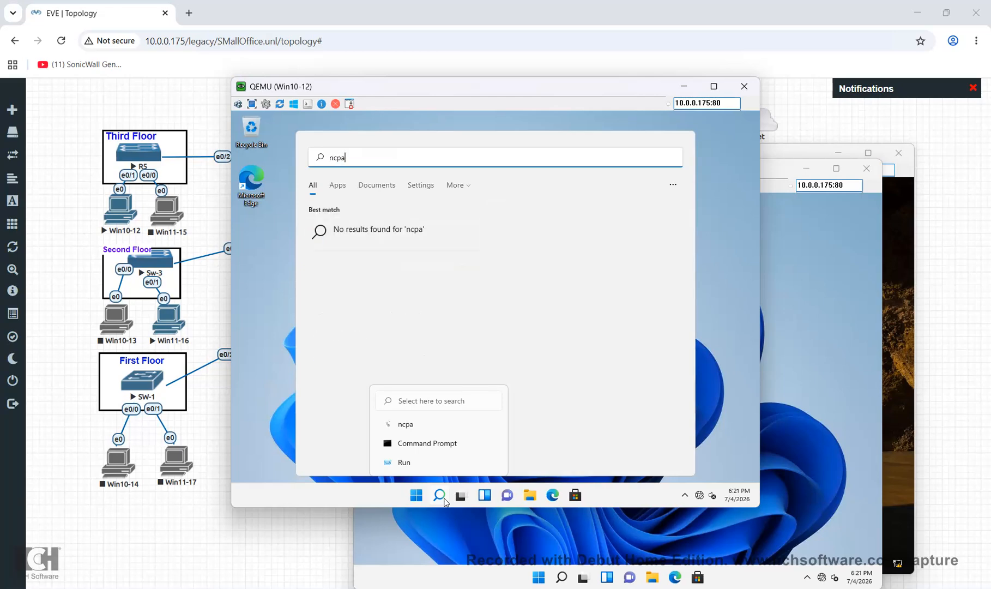
{"action": "type", "text": ".cpl"}
{"action": "key", "text": "Return"}
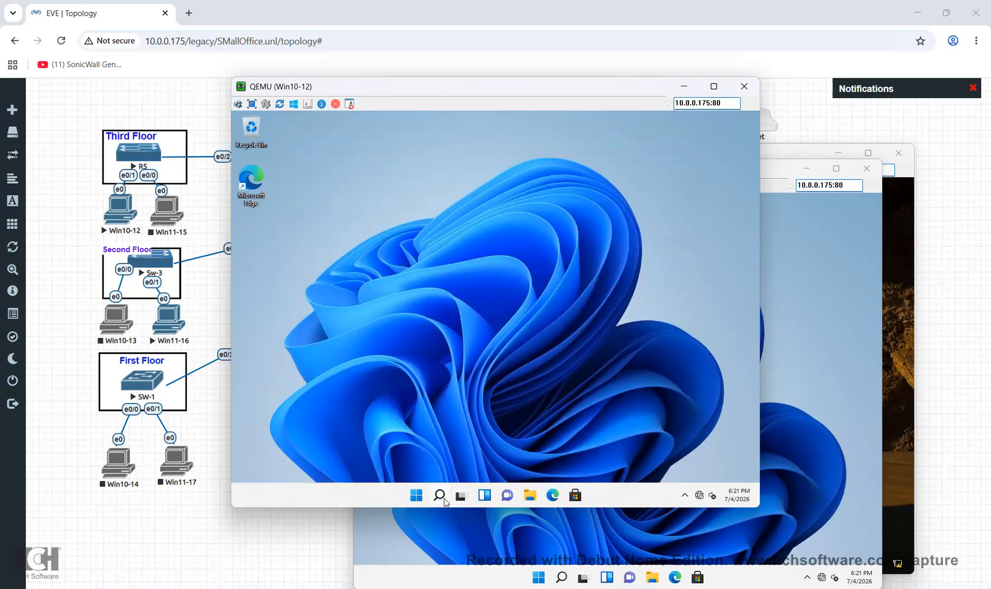
{"action": "double_click", "coordinate": [384, 236]}
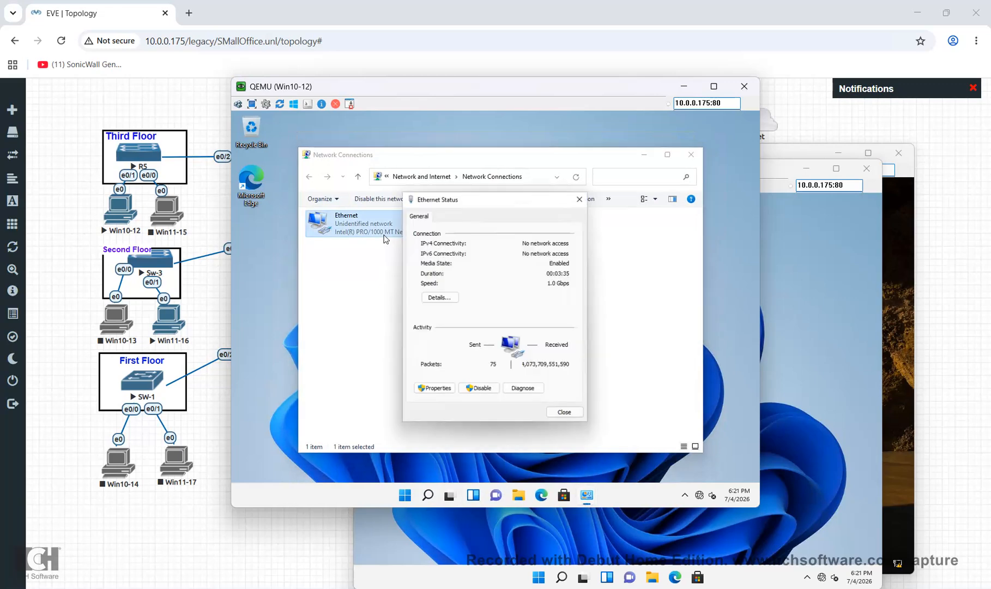
{"action": "left_click", "coordinate": [435, 388]}
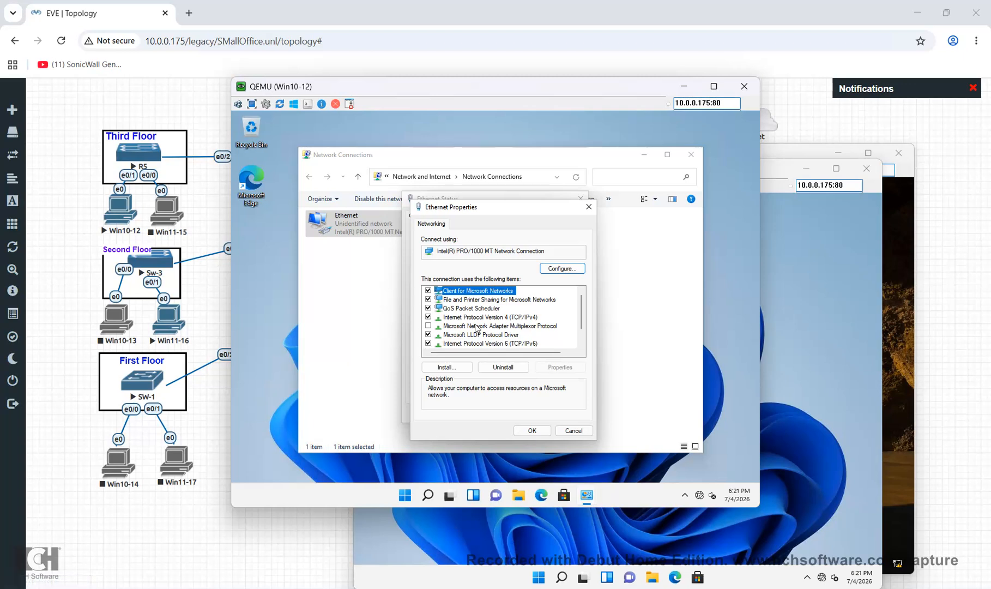
{"action": "left_click", "coordinate": [429, 343]}
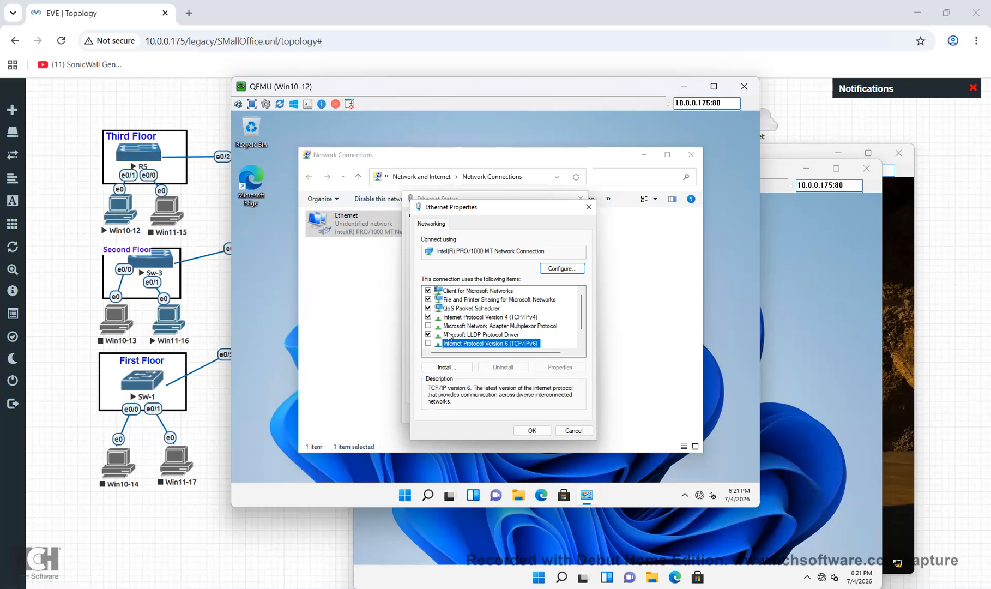
Give Win10-12 static IPv4 192.168.10.2, mask 255.255.255.0, gateway 192.168.10.1
{"action": "left_click", "coordinate": [489, 319]}
{"action": "double_click", "coordinate": [489, 320]}
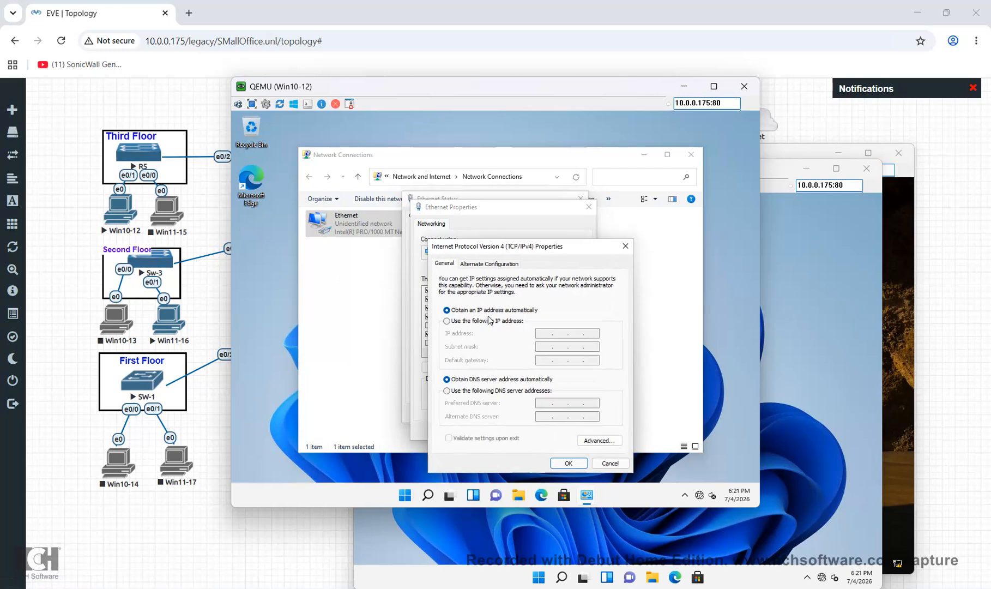
{"action": "left_click", "coordinate": [485, 322]}
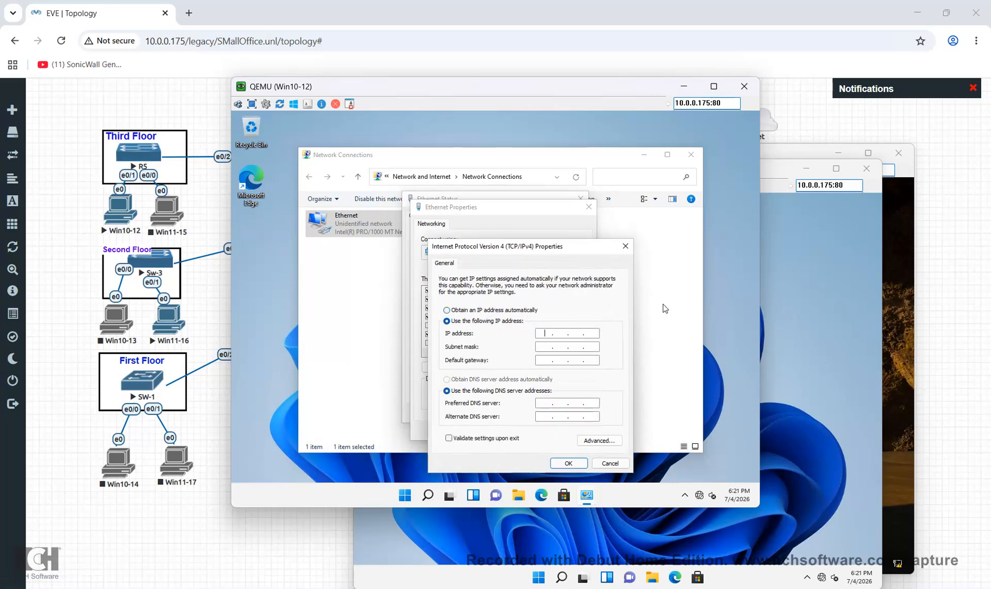
{"action": "type", "text": "192 . 168 . 10 . 2"}
{"action": "key", "text": "Tab"}
{"action": "key", "text": "Tab"}
{"action": "type", "text": "192 . 168 . 10 ."}
{"action": "left_click", "coordinate": [572, 463]}
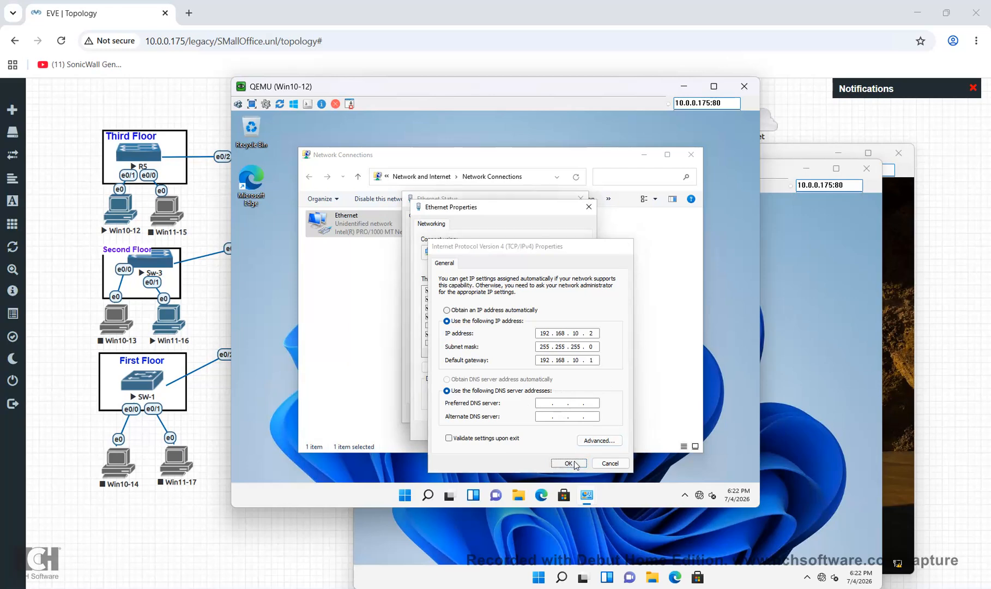
{"action": "left_click", "coordinate": [532, 430]}
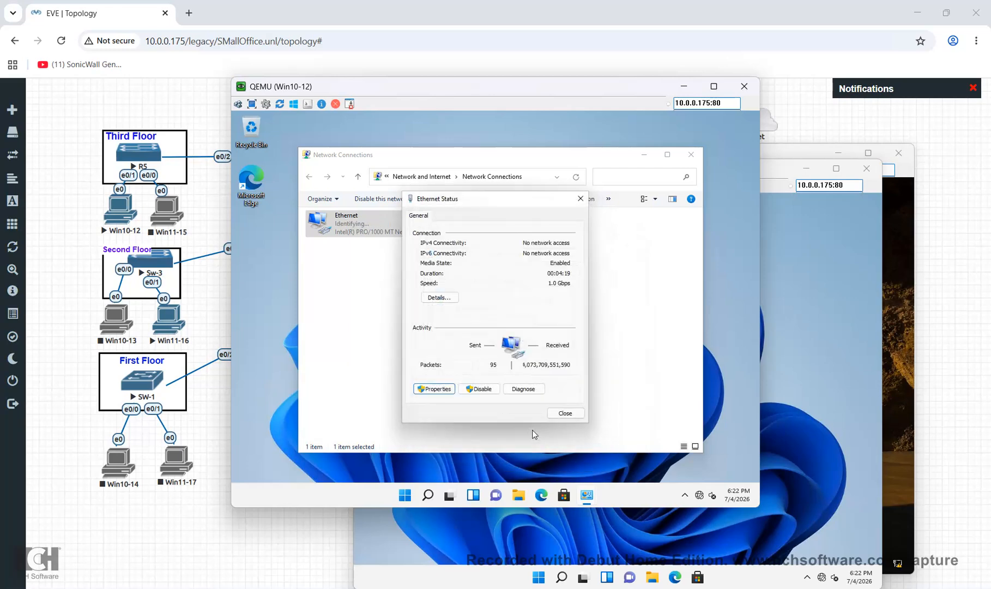
{"action": "left_click", "coordinate": [565, 414]}
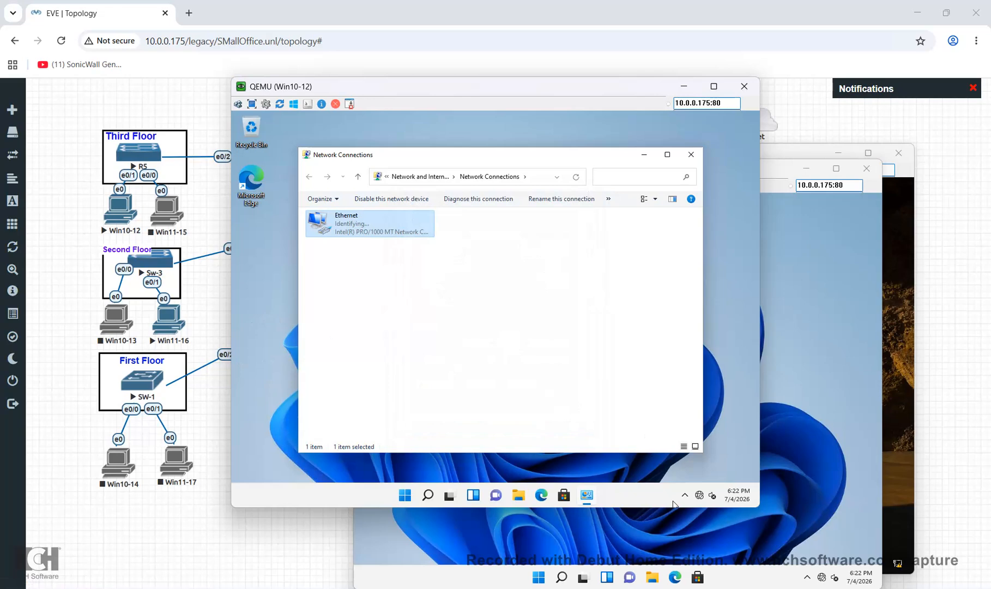
{"action": "mouse_move", "coordinate": [751, 586]}
{"action": "left_click", "coordinate": [753, 532]}
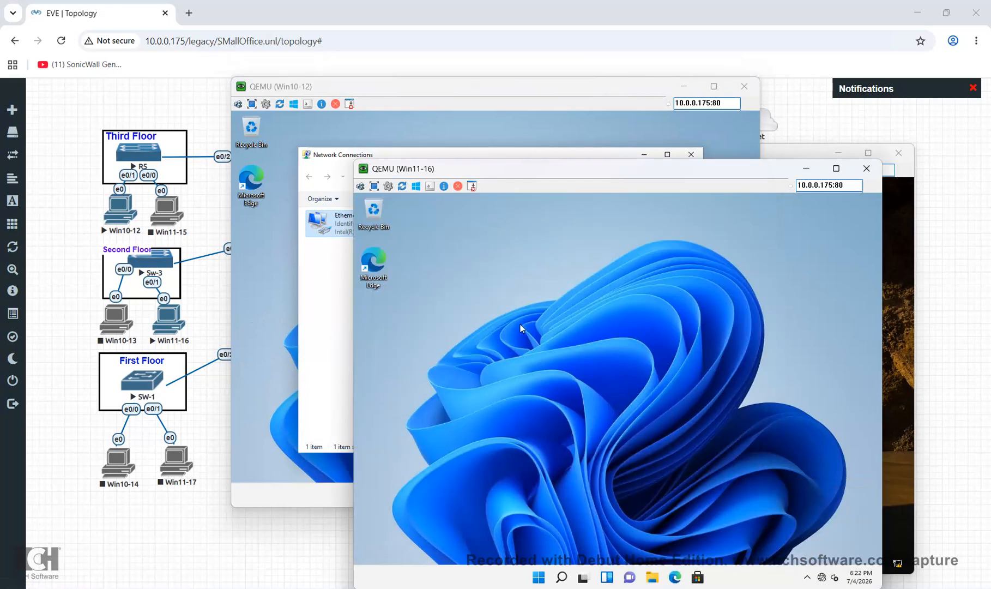
Disable IPv6 on Win11-16's Ethernet adapter via ncpa.cpl
{"action": "left_click", "coordinate": [563, 577]}
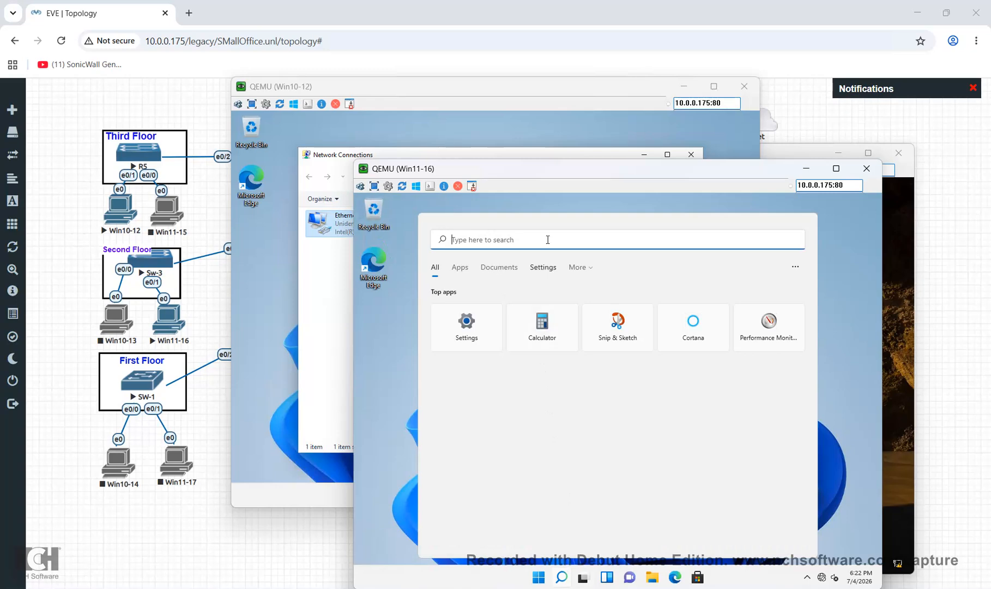
{"action": "type", "text": "ncp"}
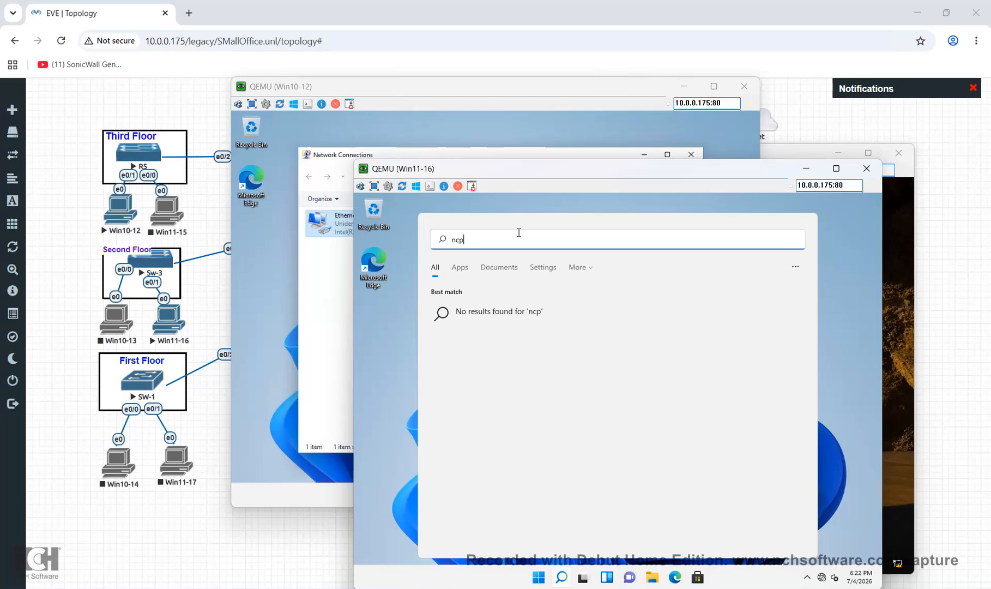
{"action": "type", "text": "a.cpl"}
{"action": "key", "text": "Return"}
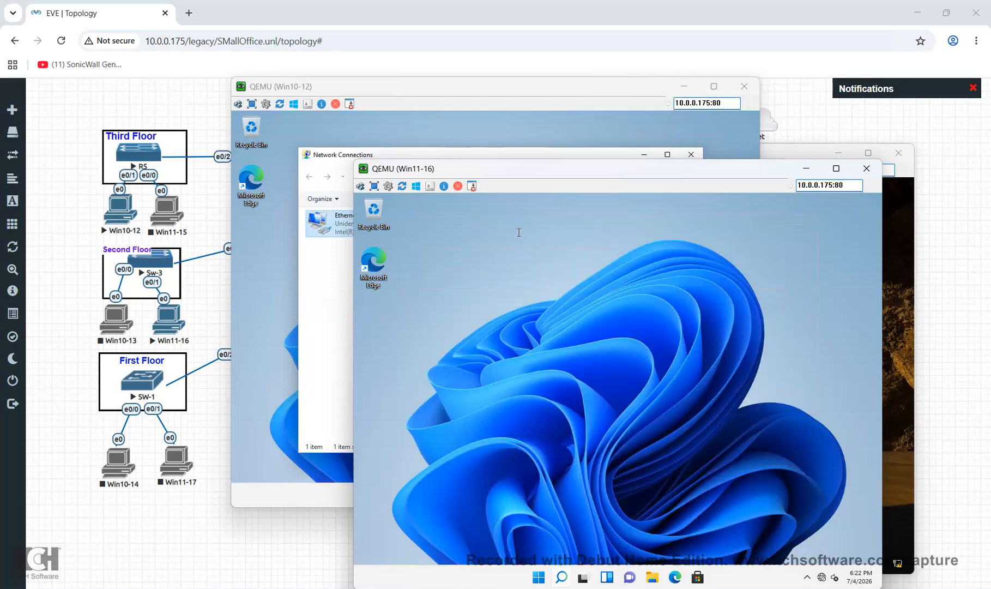
{"action": "double_click", "coordinate": [495, 312]}
{"action": "left_click", "coordinate": [562, 473]}
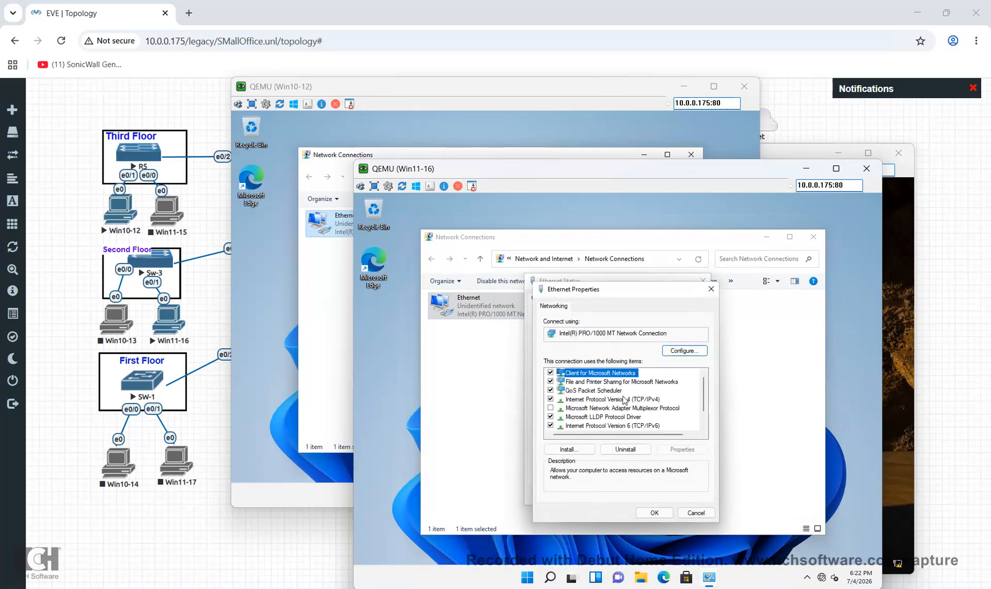
{"action": "left_click", "coordinate": [622, 399]}
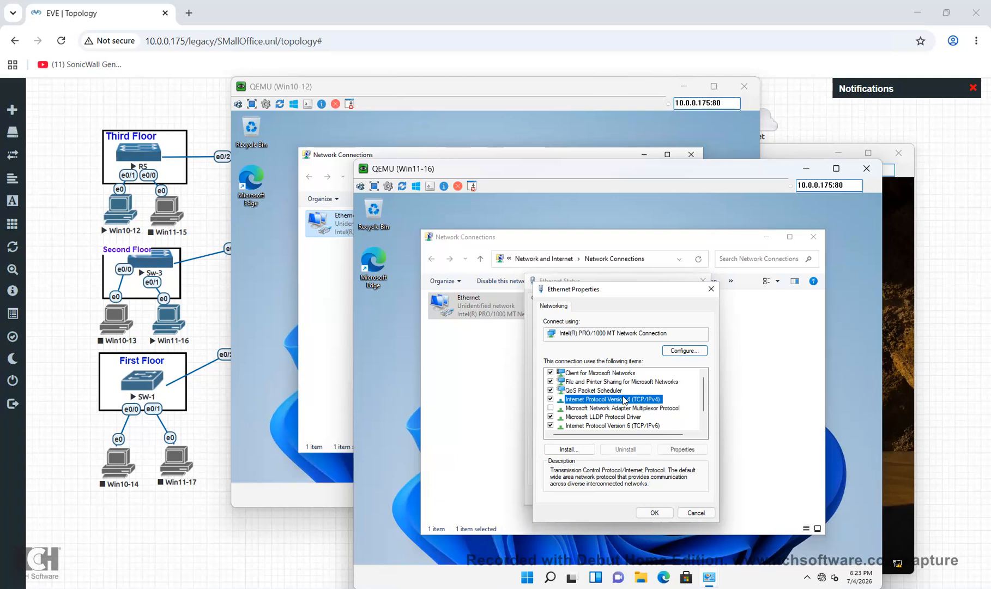
{"action": "left_click", "coordinate": [551, 426]}
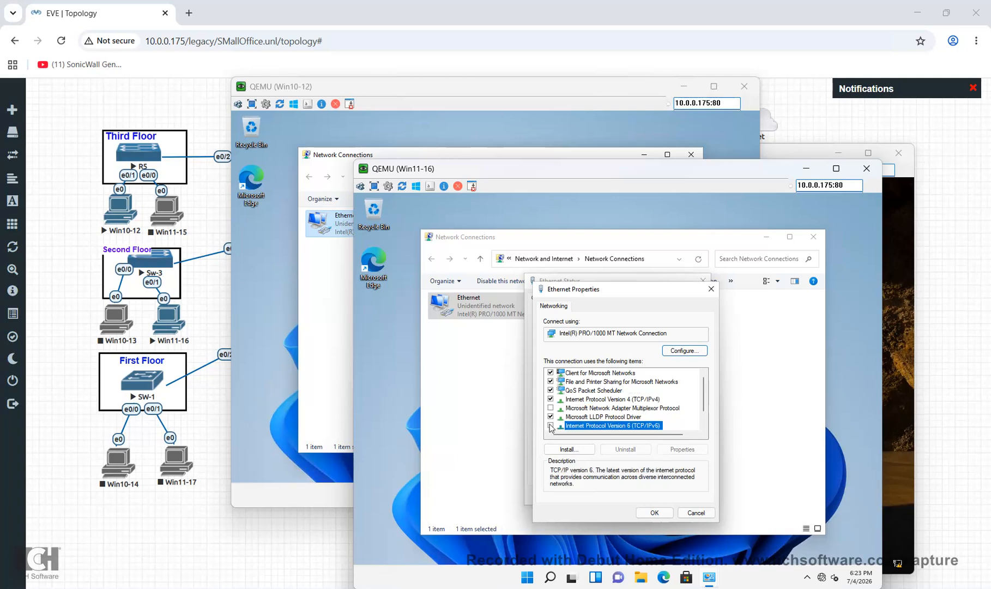
Give Win11-16 static IPv4 192.168.20.2, mask 255.255.255.0, gateway 192.168.20.1
{"action": "left_click", "coordinate": [615, 401]}
{"action": "double_click", "coordinate": [614, 400]}
{"action": "left_click", "coordinate": [569, 403]}
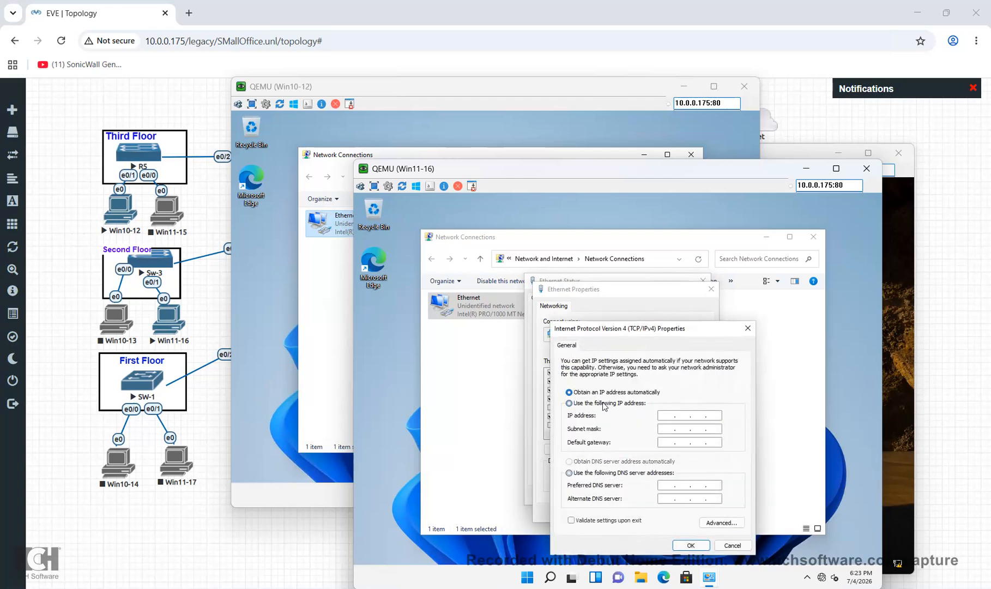
{"action": "left_click", "coordinate": [666, 415]}
{"action": "type", "text": "19.168 .  ."}
{"action": "left_click", "coordinate": [672, 416]}
{"action": "type", "text": "2"}
{"action": "type", "text": "20.2"}
{"action": "key", "text": "Tab"}
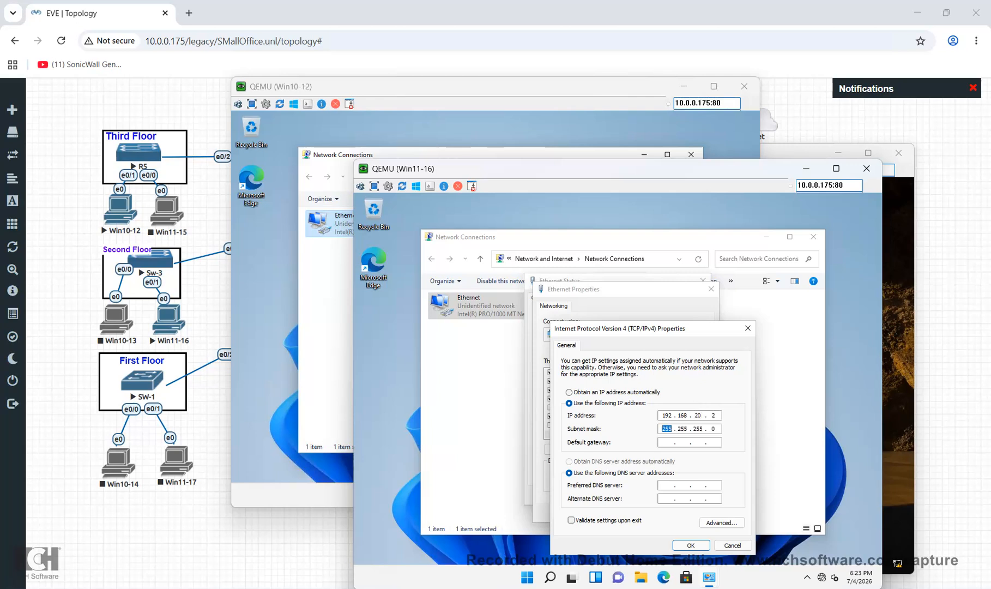
{"action": "key", "text": "Tab"}
{"action": "type", "text": "192 . 168 . 20 . 1"}
{"action": "left_click", "coordinate": [684, 545]}
{"action": "left_click", "coordinate": [666, 516]}
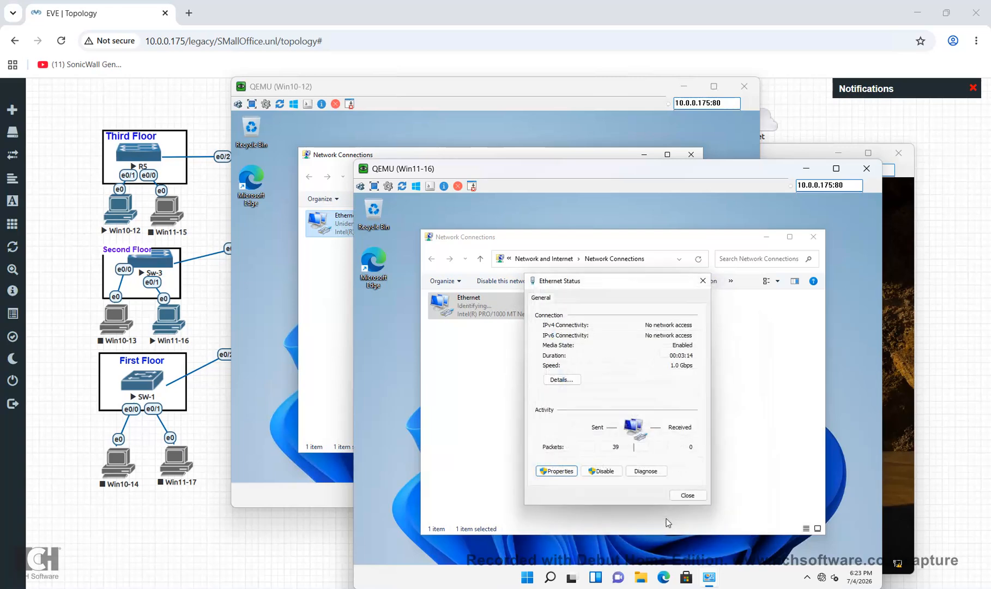
{"action": "left_click", "coordinate": [689, 496]}
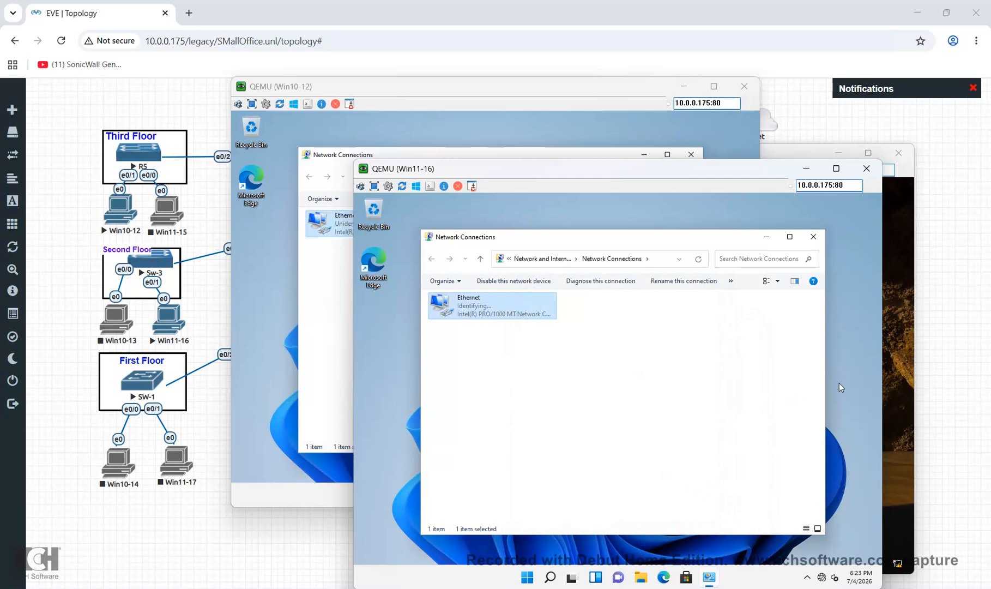
{"action": "left_click", "coordinate": [887, 403]}
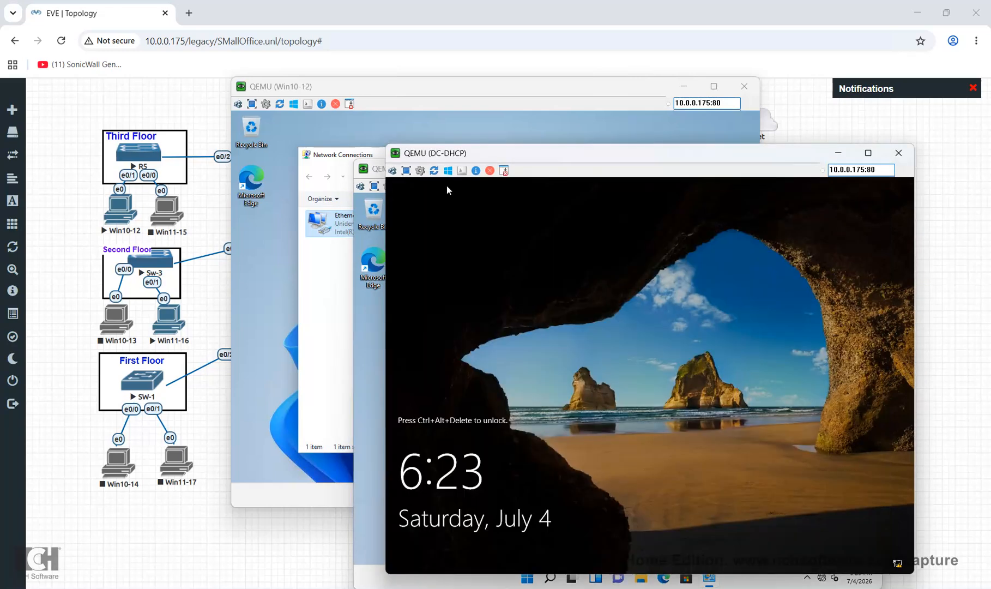
Try several Administrator passwords at the DC-DHCP sign-in, which are rejected
{"action": "left_click", "coordinate": [398, 177]}
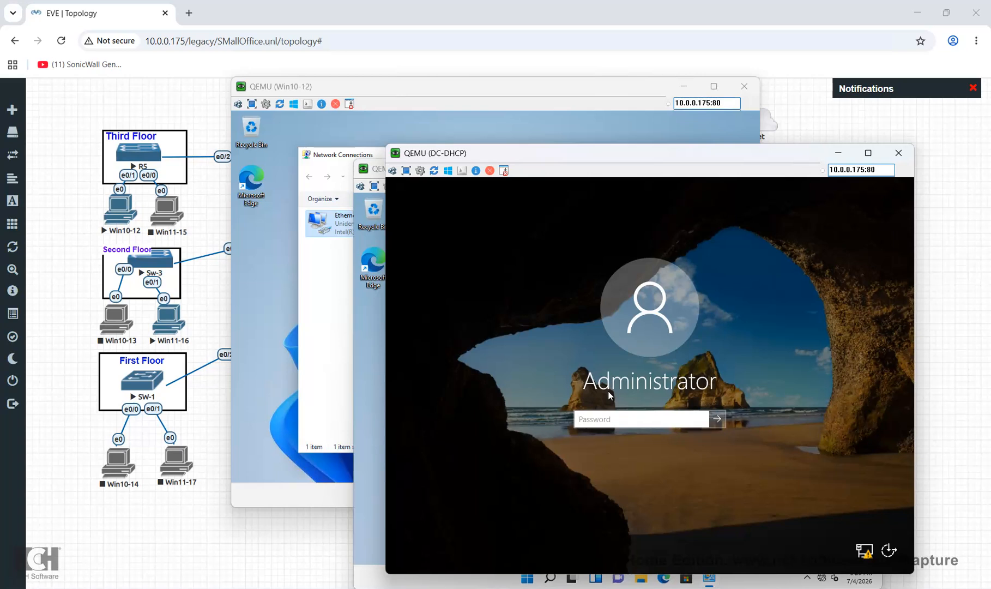
{"action": "type", "text": "•••••••••"}
{"action": "key", "text": "Return"}
{"action": "key", "text": "Return"}
{"action": "type", "text": "•••••"}
{"action": "key", "text": "BackSpace"}
{"action": "key", "text": "BackSpace"}
{"action": "key", "text": "BackSpace"}
{"action": "key", "text": "BackSpace"}
{"action": "key", "text": "BackSpace"}
{"action": "type", "text": "•••••••••"}
{"action": "key", "text": "Return"}
{"action": "key", "text": "Return"}
{"action": "type", "text": "Pa$$w0rd"}
{"action": "key", "text": "Return"}
{"action": "key", "text": "Return"}
{"action": "type", "text": "Pa$$w0rd"}
{"action": "key", "text": "Return"}
{"action": "key", "text": "Return"}
{"action": "key", "text": "BackSpace"}
{"action": "key", "text": "BackSpace"}
{"action": "key", "text": "BackSpace"}
{"action": "type", "text": "••••••"}
{"action": "key", "text": "Return"}
{"action": "key", "text": "Return"}
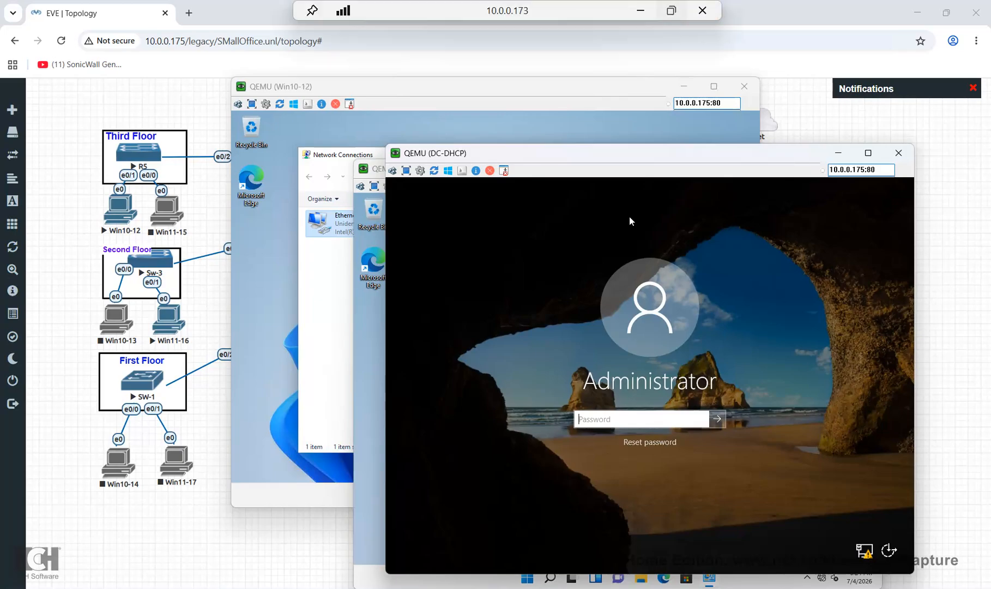
Sign in to DC-DHCP as Administrator with the correct password
{"action": "left_click", "coordinate": [671, 10]}
{"action": "left_click", "coordinate": [623, 544]}
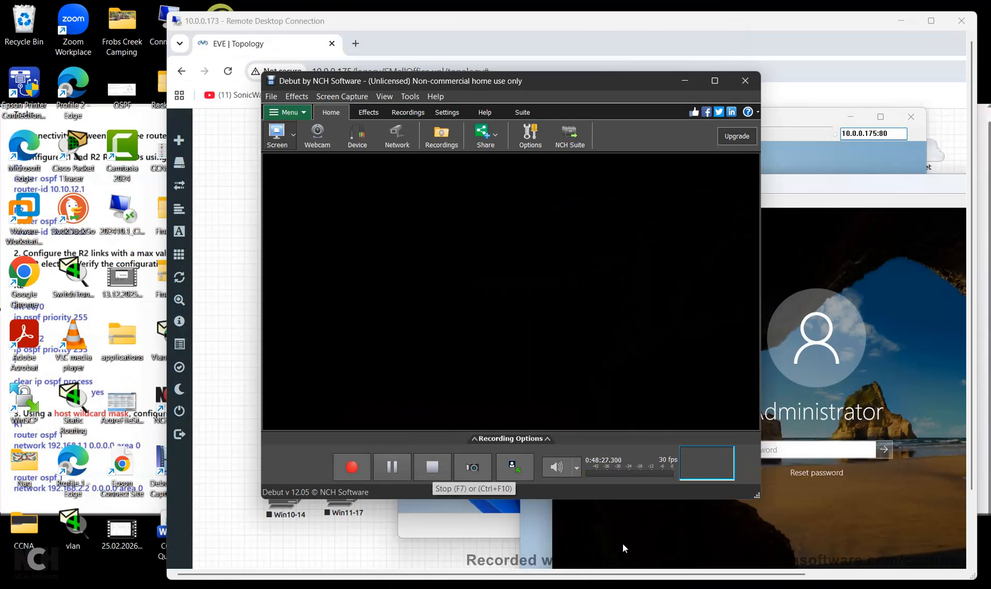
{"action": "left_click", "coordinate": [624, 548]}
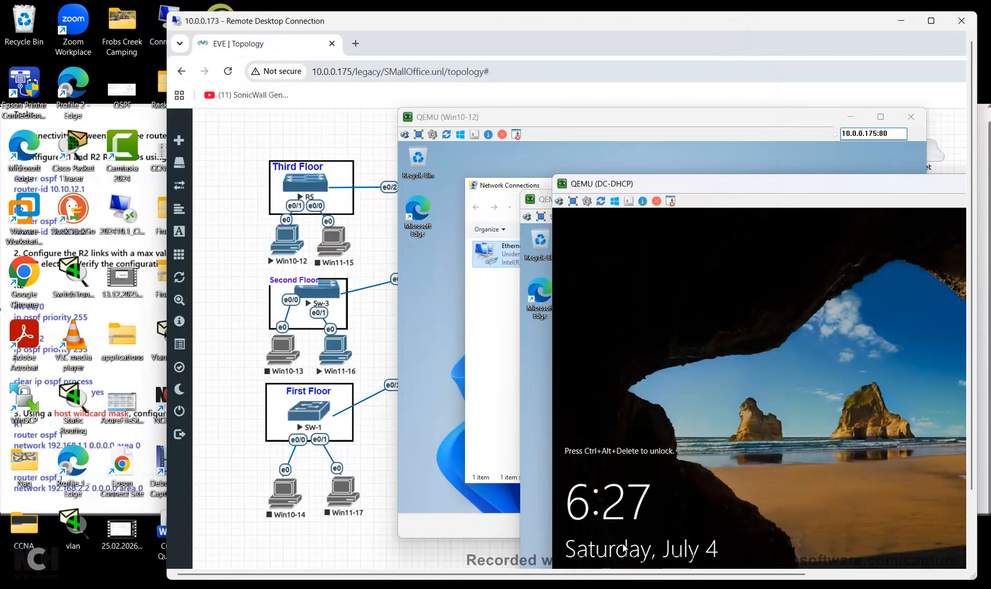
{"action": "left_click", "coordinate": [932, 20]}
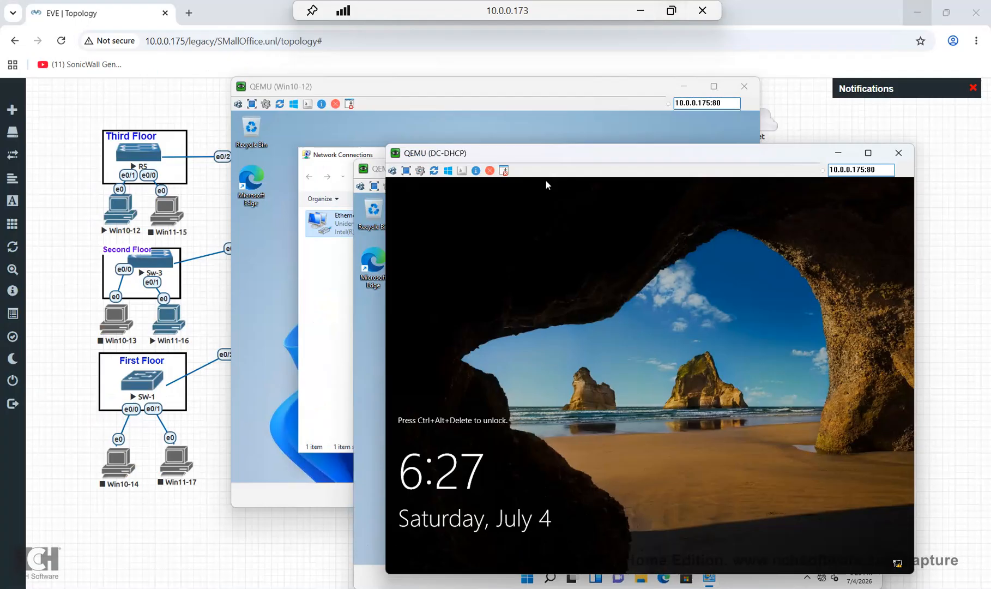
{"action": "left_click", "coordinate": [393, 171]}
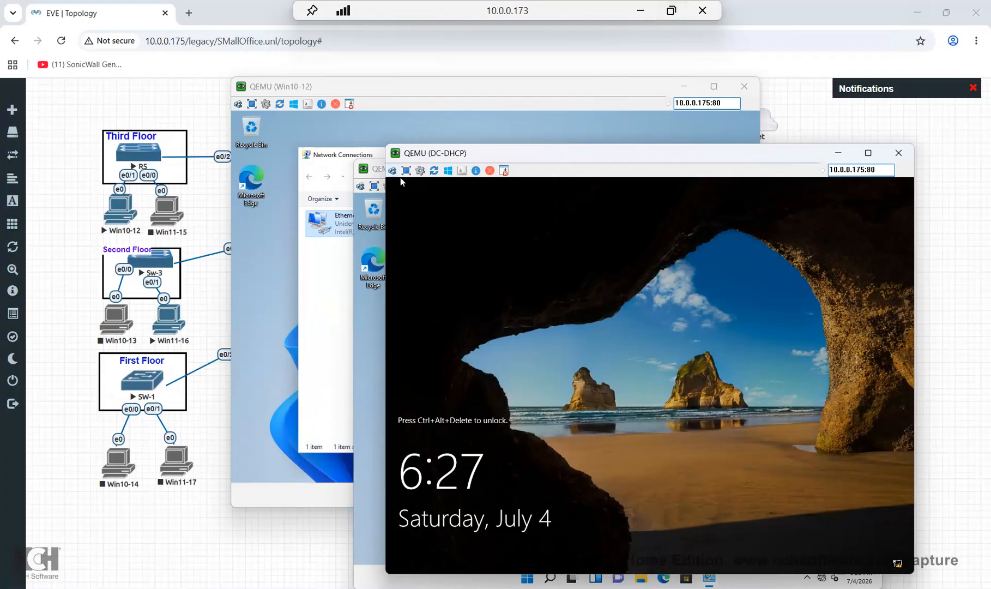
{"action": "type", "text": "****"}
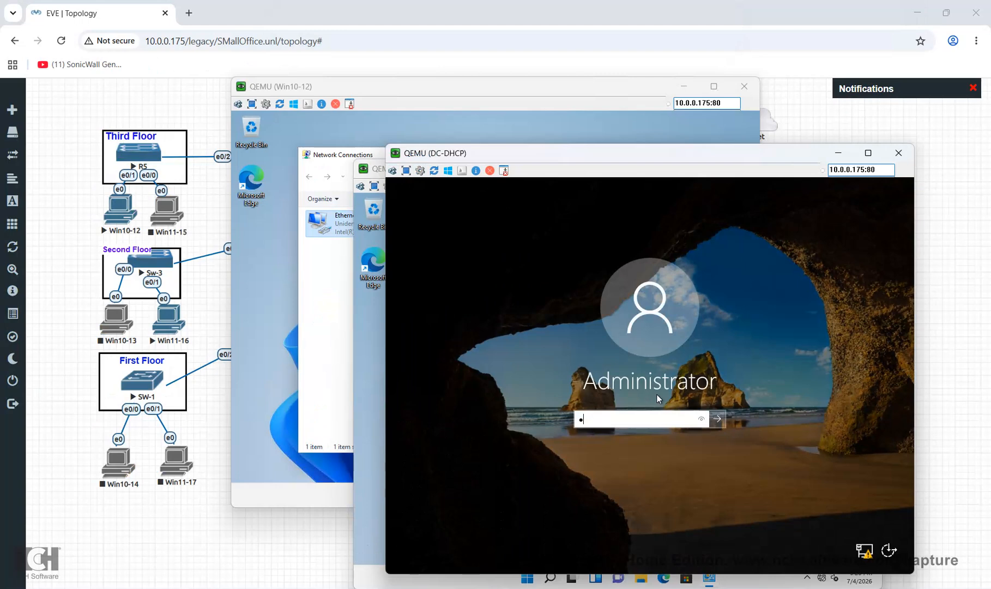
{"action": "type", "text": "****"}
{"action": "key", "text": "Return"}
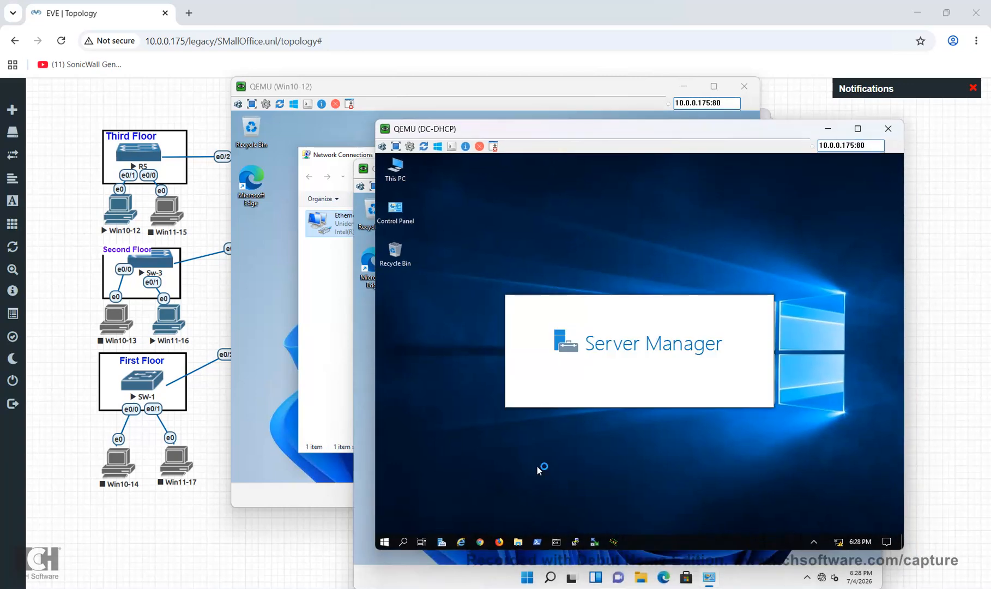
Open DC-DHCP's Network Connections with ncpa.cpl and close Server Manager
{"action": "left_click", "coordinate": [403, 542]}
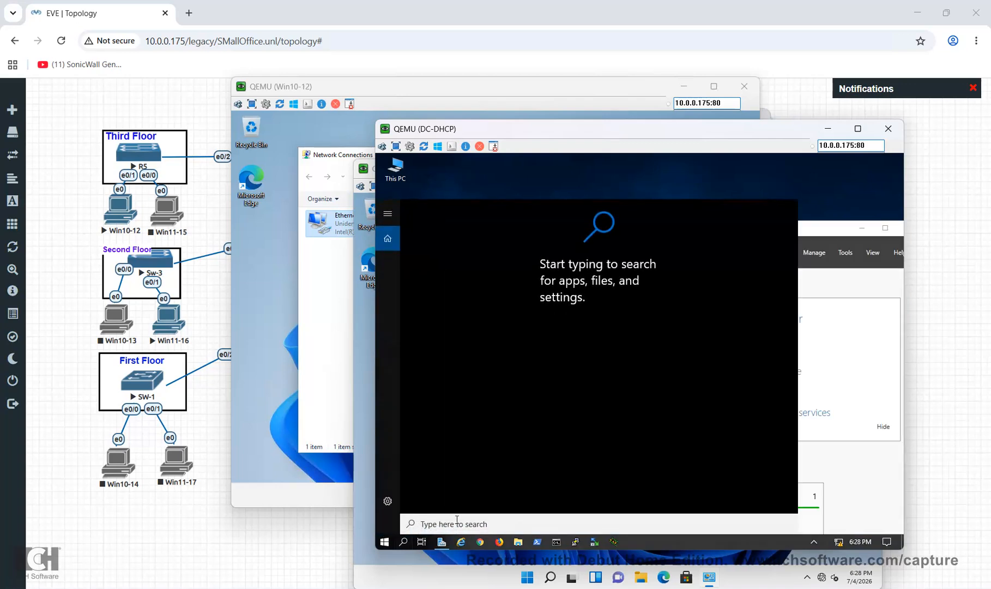
{"action": "type", "text": "ncpa.cpl"}
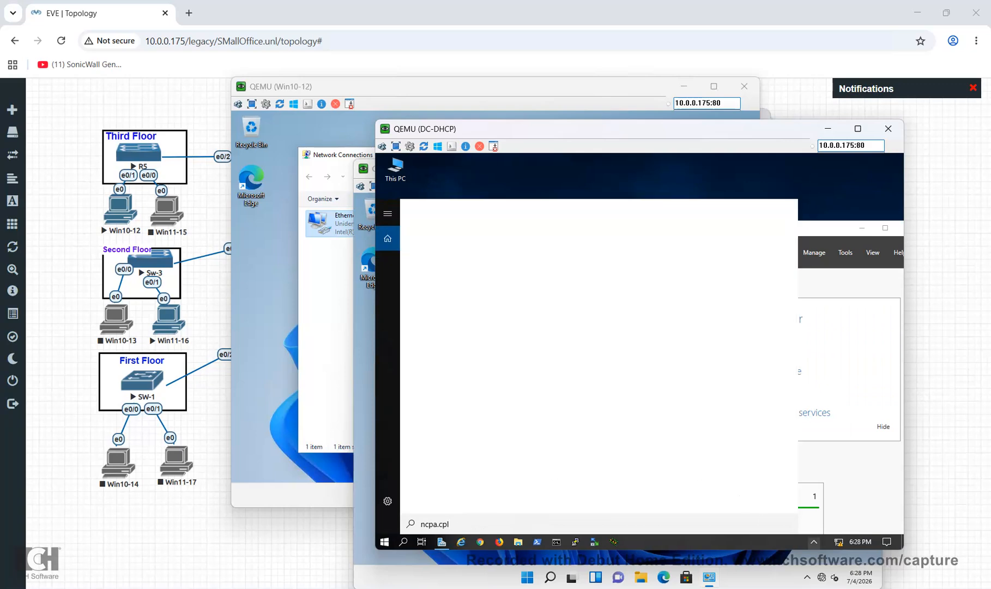
{"action": "left_click", "coordinate": [519, 264]}
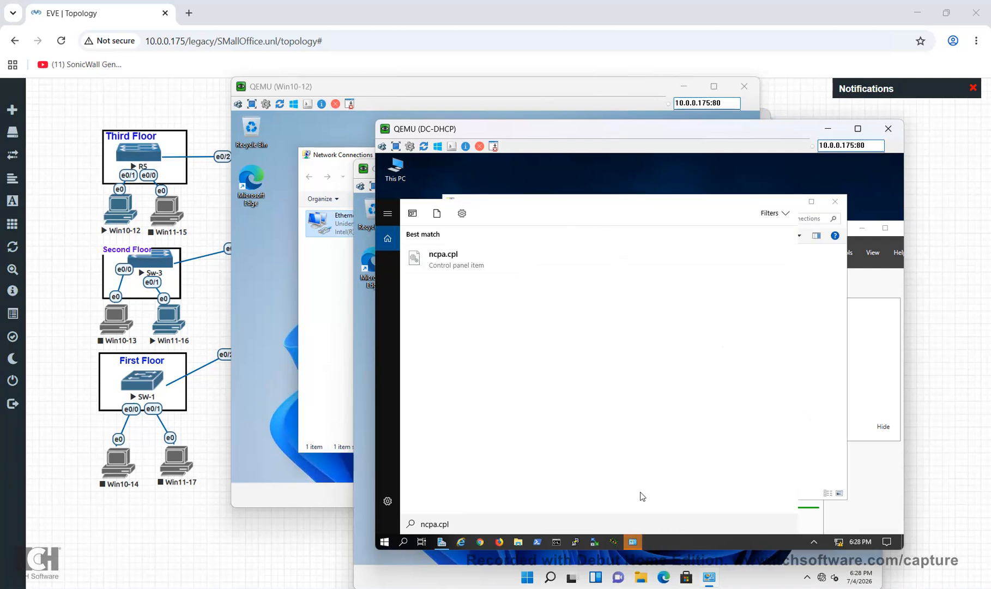
{"action": "left_click", "coordinate": [867, 234]}
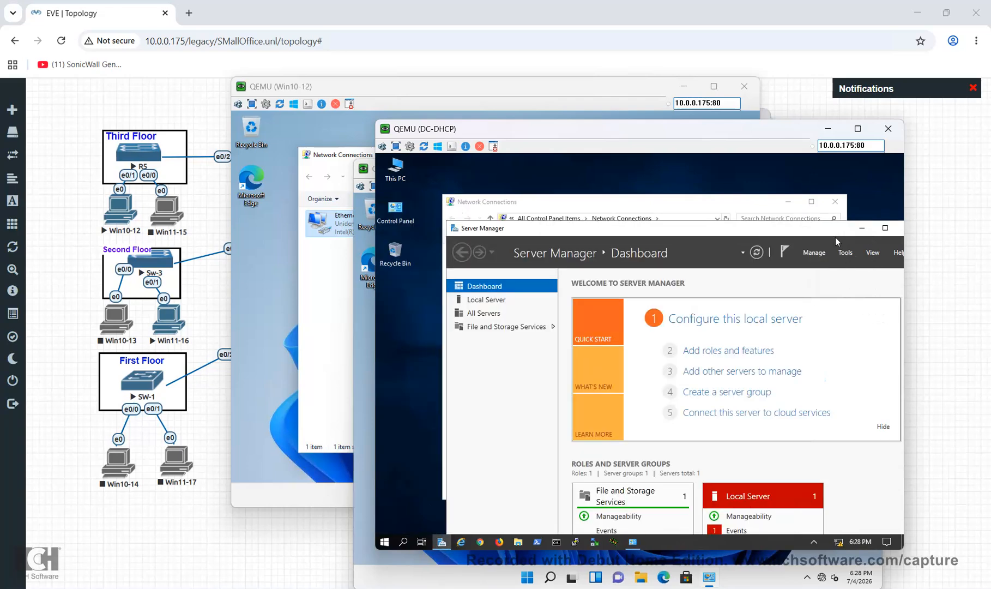
{"action": "left_click_drag", "start_coordinate": [824, 227], "coordinate": [767, 230]}
{"action": "left_click", "coordinate": [851, 230]}
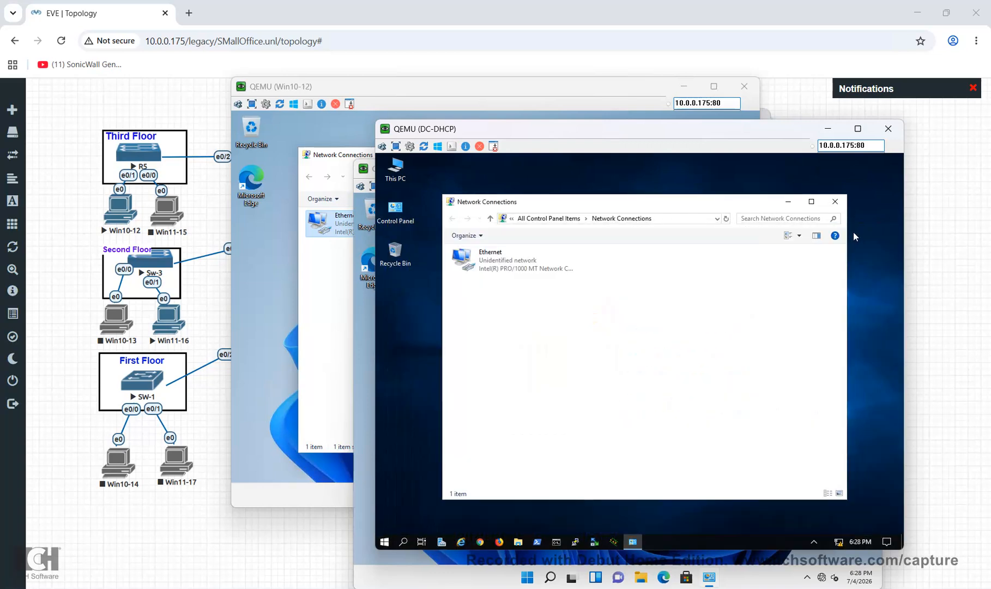
Disable IPv6 on DC-DHCP's Ethernet adapter
{"action": "double_click", "coordinate": [524, 264]}
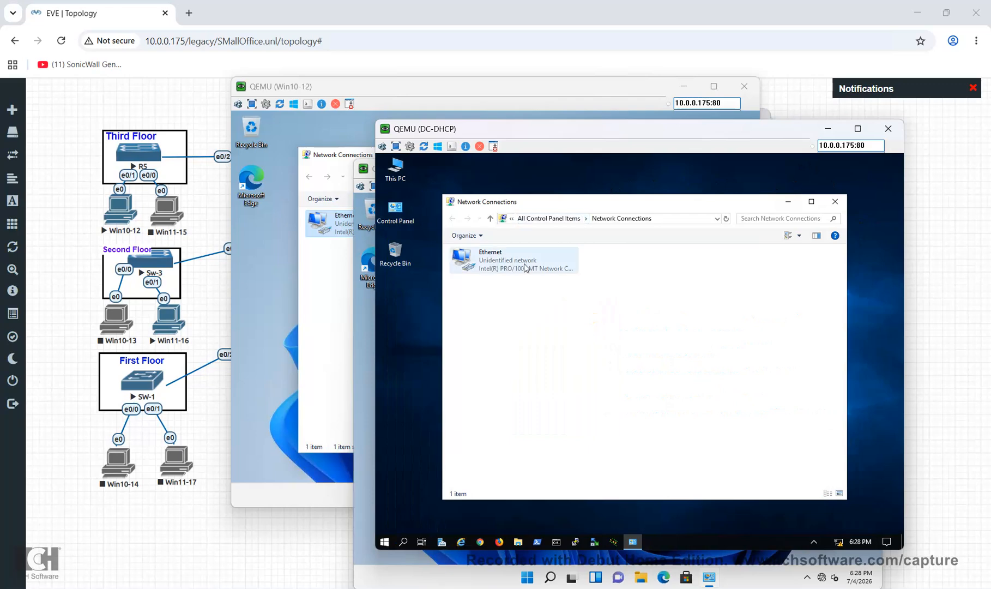
{"action": "left_click", "coordinate": [578, 428]}
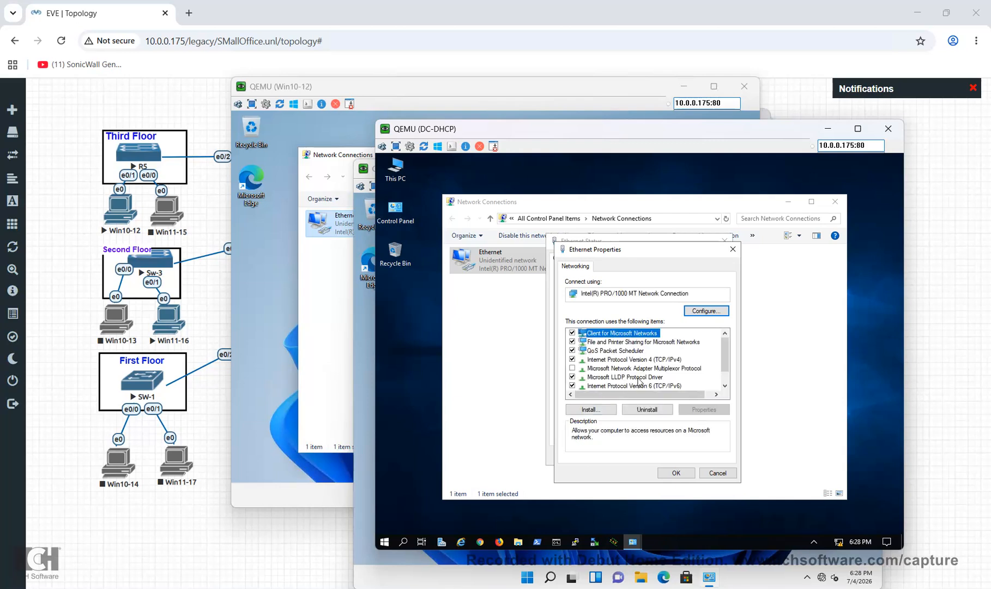
{"action": "left_click", "coordinate": [572, 386]}
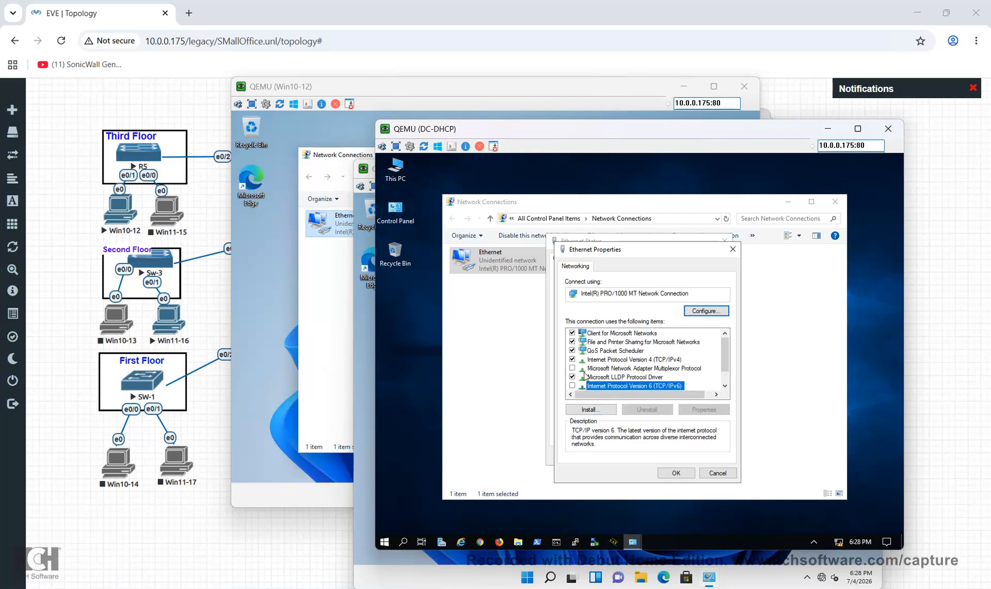
{"action": "left_click", "coordinate": [599, 360]}
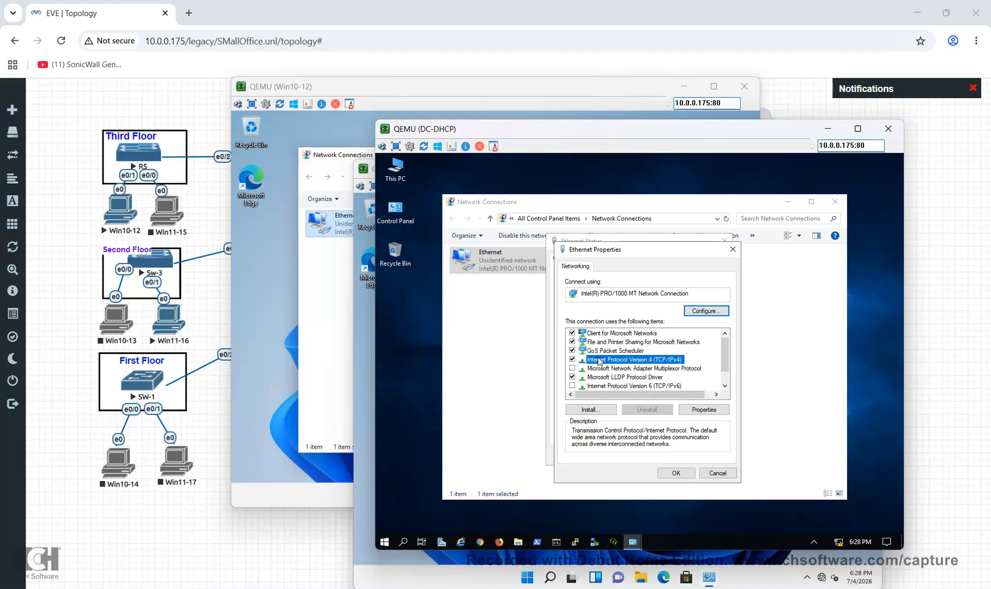
Set DC-DHCP to static 192.168.100.2/255.255.255.0, gateway 192.168.100.1, DNS 192.168.100.2 and 8.8.8.8
{"action": "double_click", "coordinate": [599, 360]}
{"action": "left_click", "coordinate": [665, 365]}
{"action": "left_click", "coordinate": [690, 375]}
{"action": "type", "text": "192 . 168 . ."}
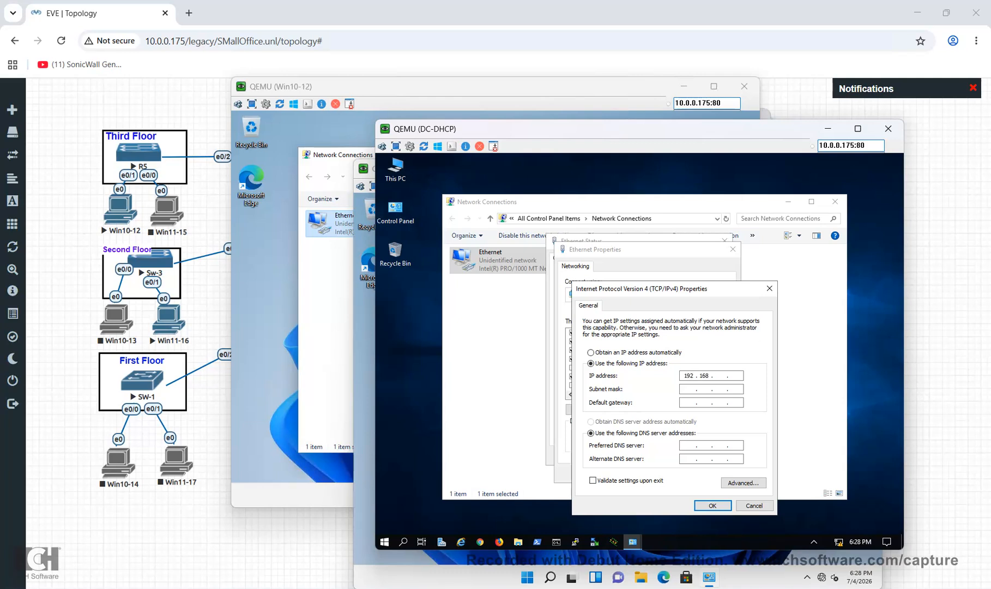
{"action": "type", "text": "100 . 2"}
{"action": "key", "text": "Tab"}
{"action": "key", "text": "Tab"}
{"action": "type", "text": "192 . 168 . 100"}
{"action": "left_click", "coordinate": [689, 445]}
{"action": "type", "text": "192 . 168 . 100 . 2"}
{"action": "left_click", "coordinate": [695, 461]}
{"action": "type", "text": "8 . 8 . 8 . 8"}
{"action": "left_click", "coordinate": [714, 504]}
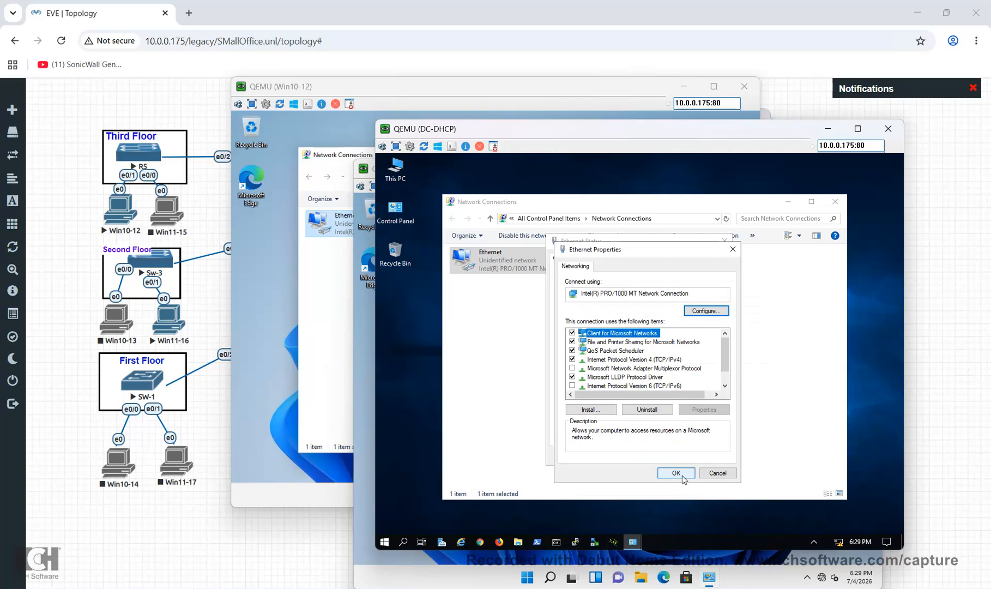
{"action": "left_click", "coordinate": [677, 473]}
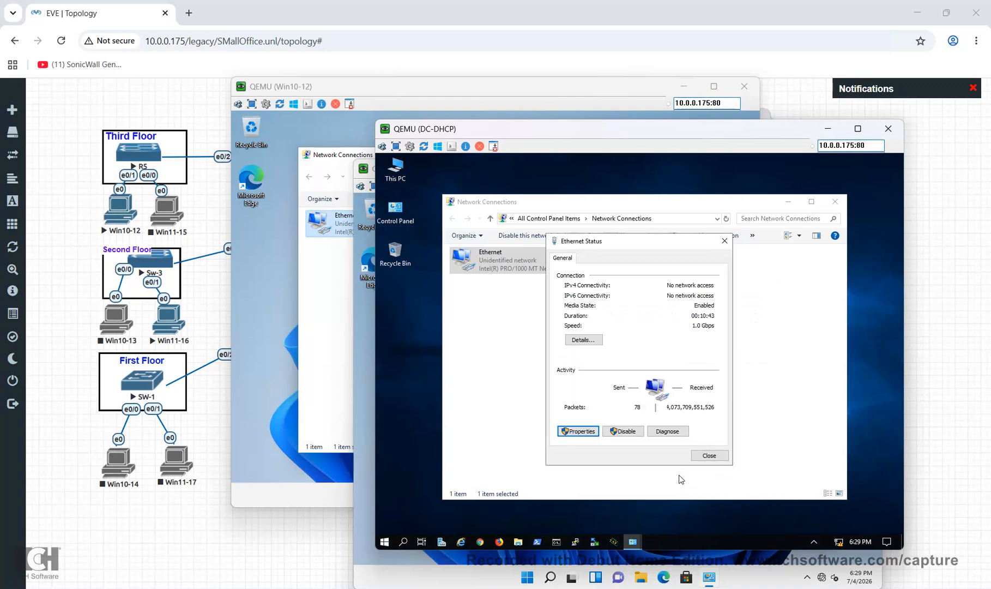
{"action": "left_click", "coordinate": [711, 458]}
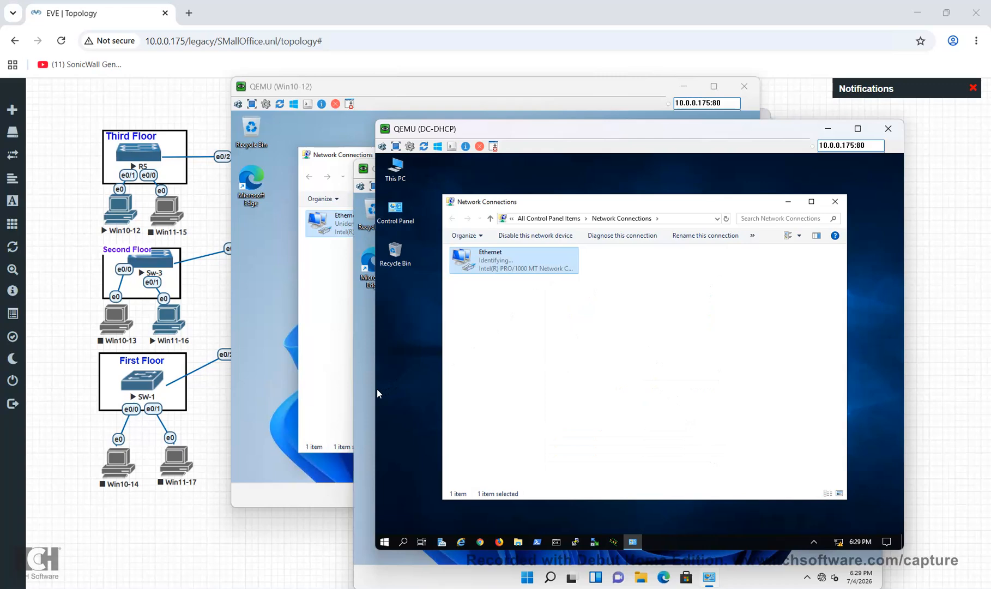
{"action": "left_click", "coordinate": [364, 393]}
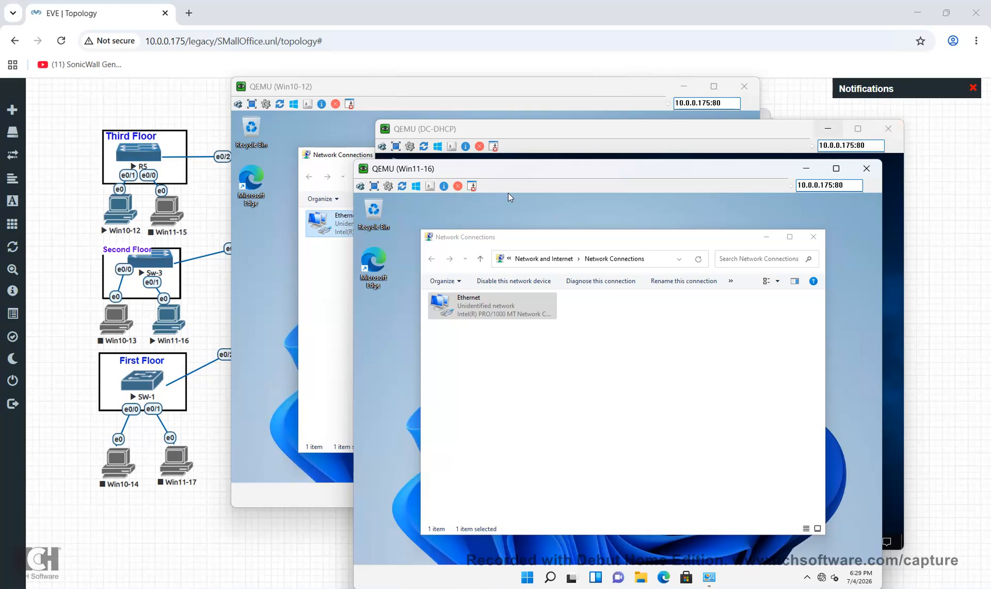
Confirm Win11-16's Ethernet details show 192.168.20.2 with gateway 192.168.20.1, then close the dialogs
{"action": "left_click", "coordinate": [829, 129]}
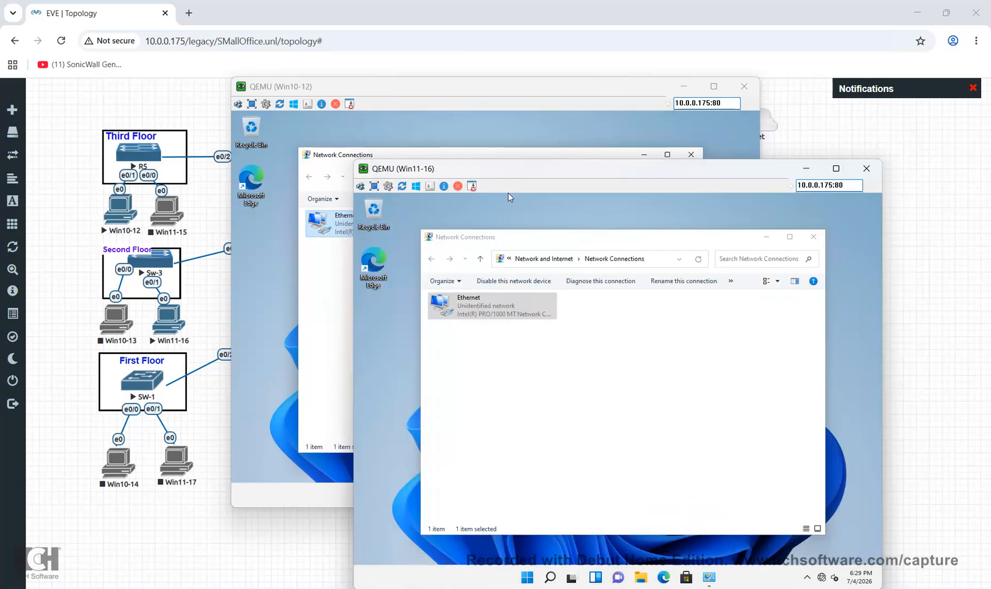
{"action": "left_click_drag", "start_coordinate": [509, 193], "coordinate": [634, 198]}
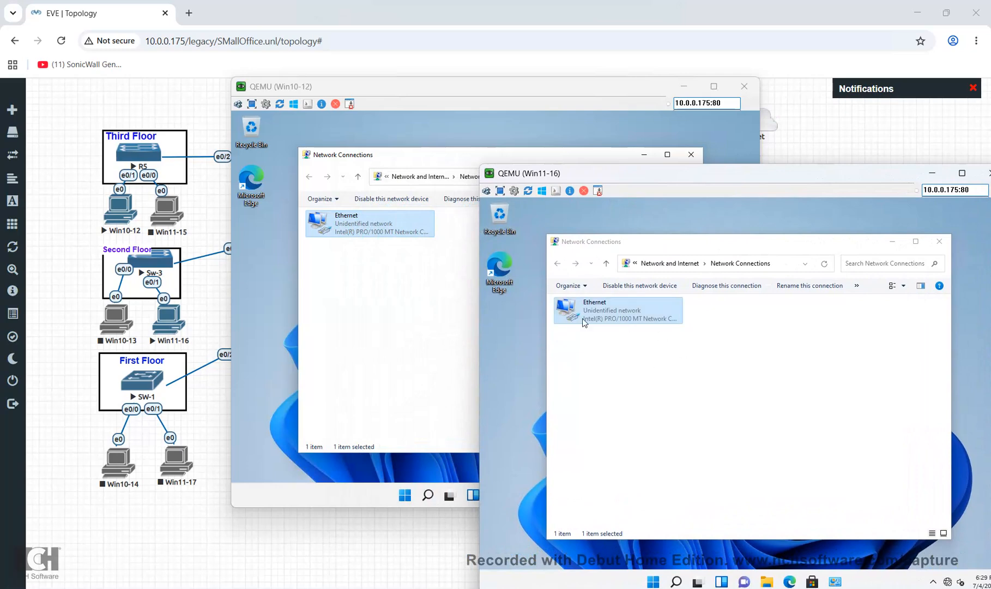
{"action": "double_click", "coordinate": [631, 318]}
{"action": "left_click", "coordinate": [688, 384]}
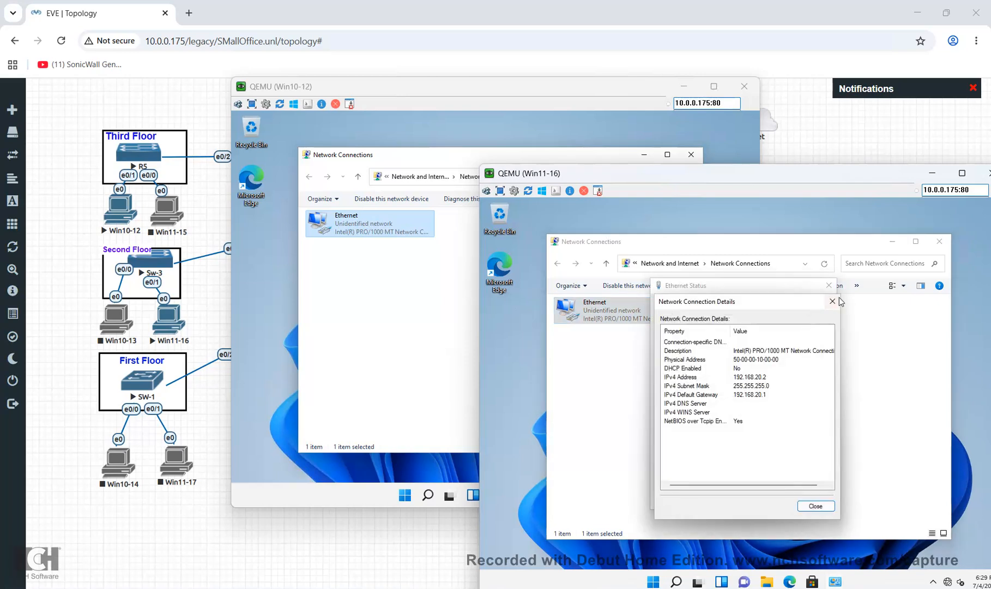
{"action": "left_click", "coordinate": [834, 301]}
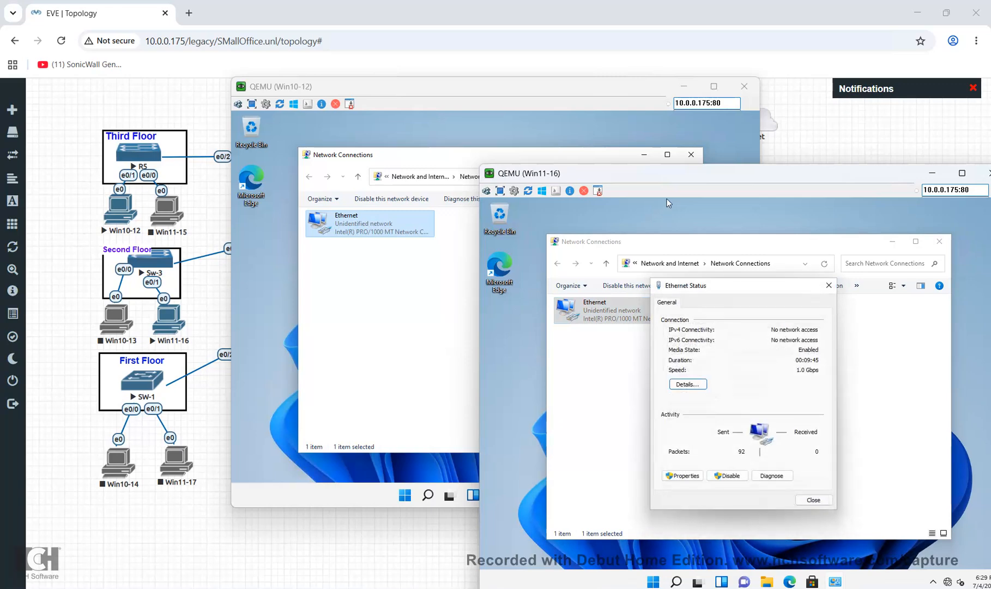
{"action": "left_click_drag", "start_coordinate": [667, 173], "coordinate": [668, 162]}
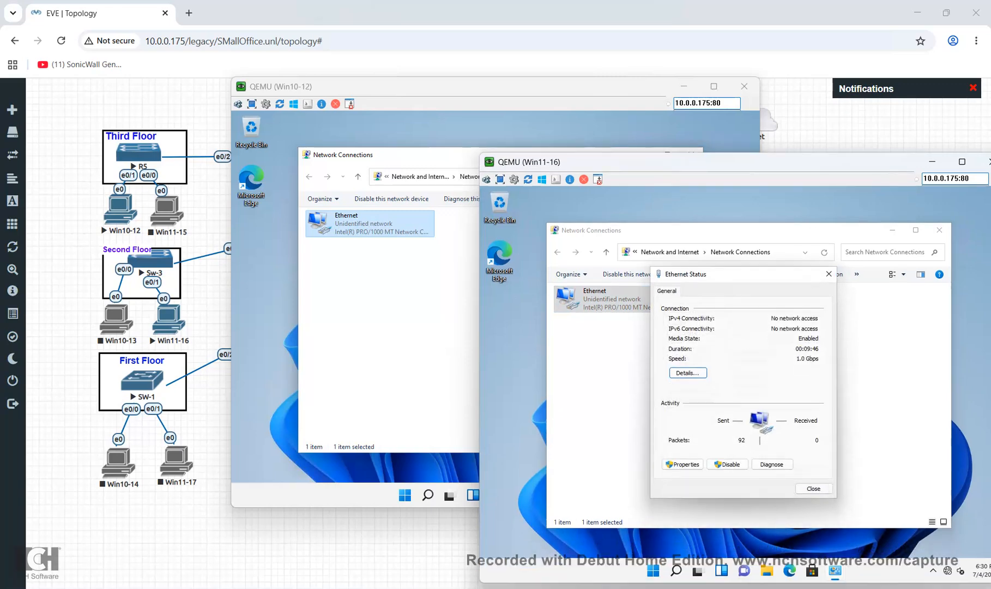
{"action": "left_click", "coordinate": [812, 488]}
{"action": "left_click", "coordinate": [680, 571]}
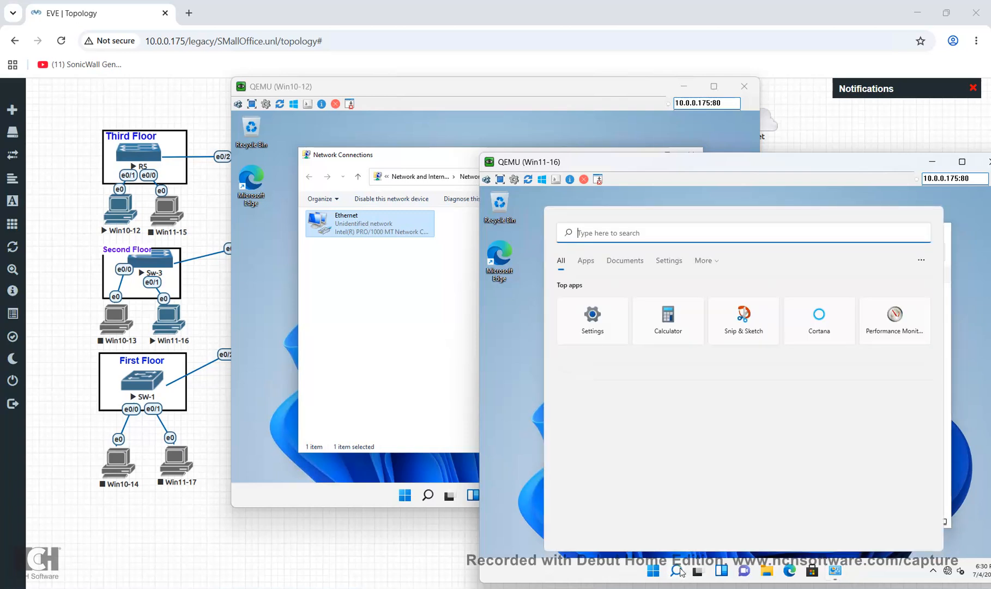
Open Command Prompt on Win11-16 and ping 192.168.10.2, getting destination host unreachable
{"action": "type", "text": "fi"}
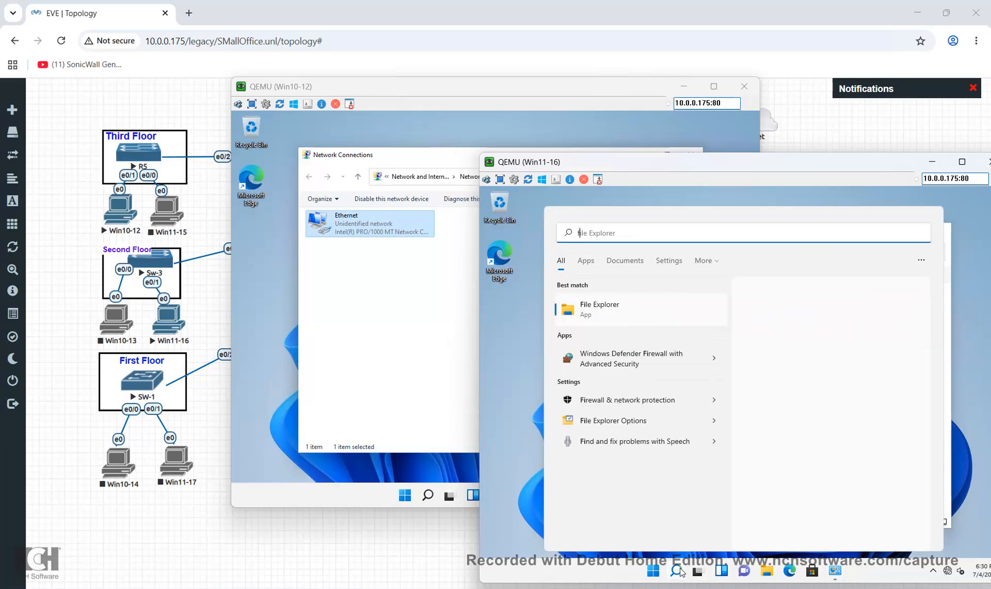
{"action": "key", "text": "BackSpace"}
{"action": "key", "text": "BackSpace"}
{"action": "type", "text": "d"}
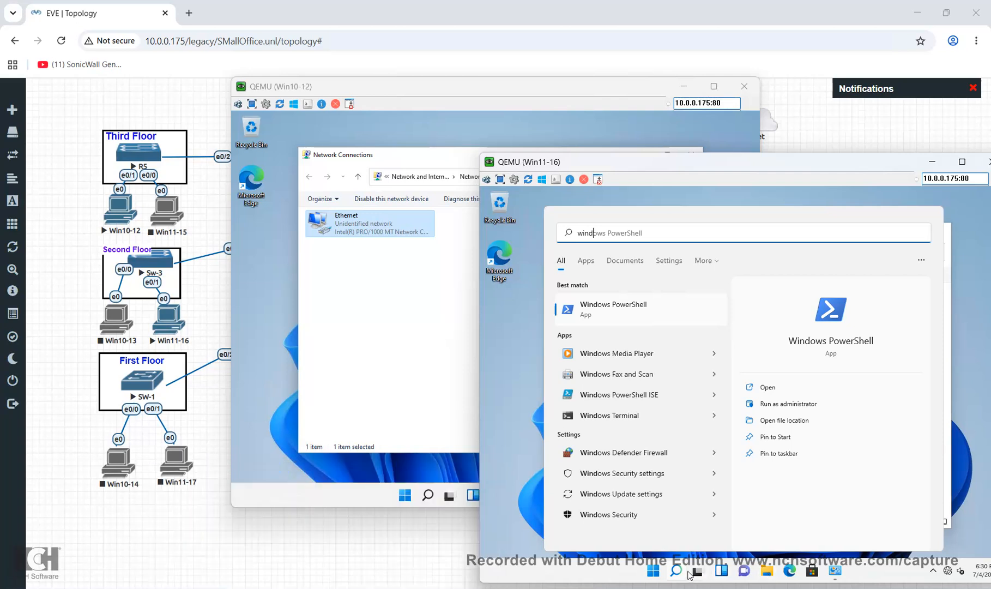
{"action": "left_click", "coordinate": [677, 572]}
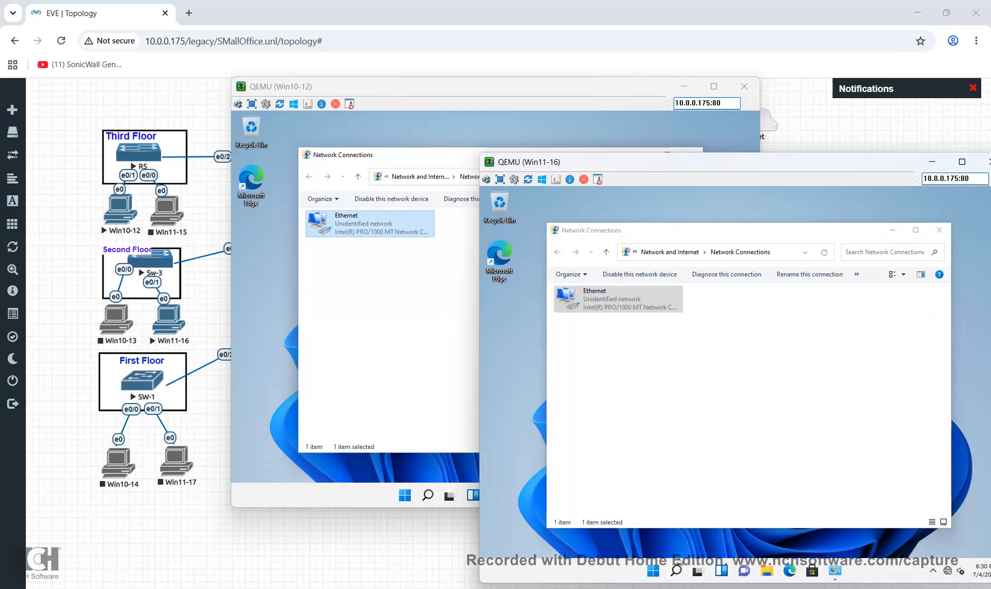
{"action": "left_click", "coordinate": [677, 572]}
{"action": "type", "text": "cmd"}
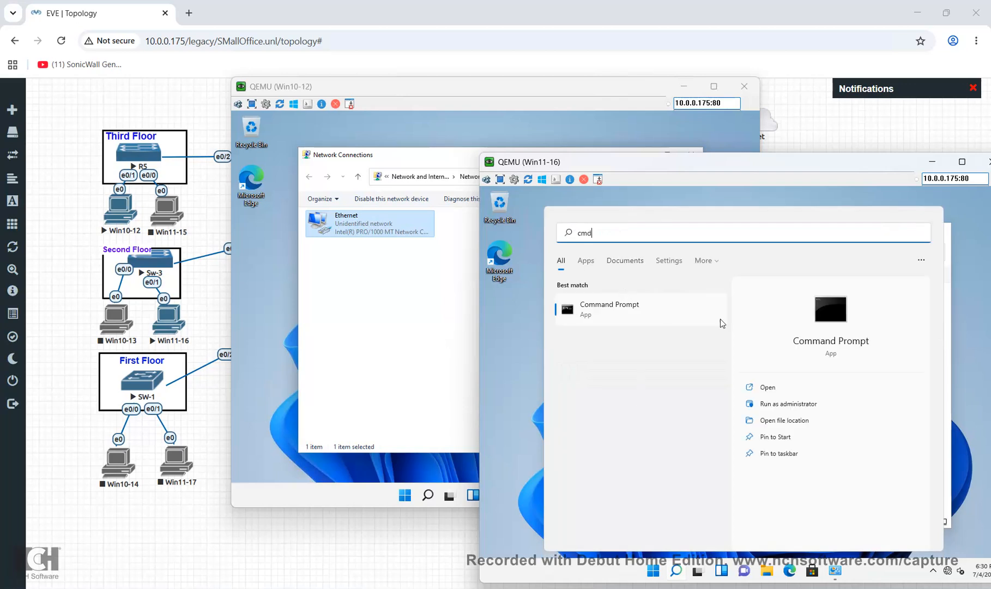
{"action": "left_click", "coordinate": [769, 388]}
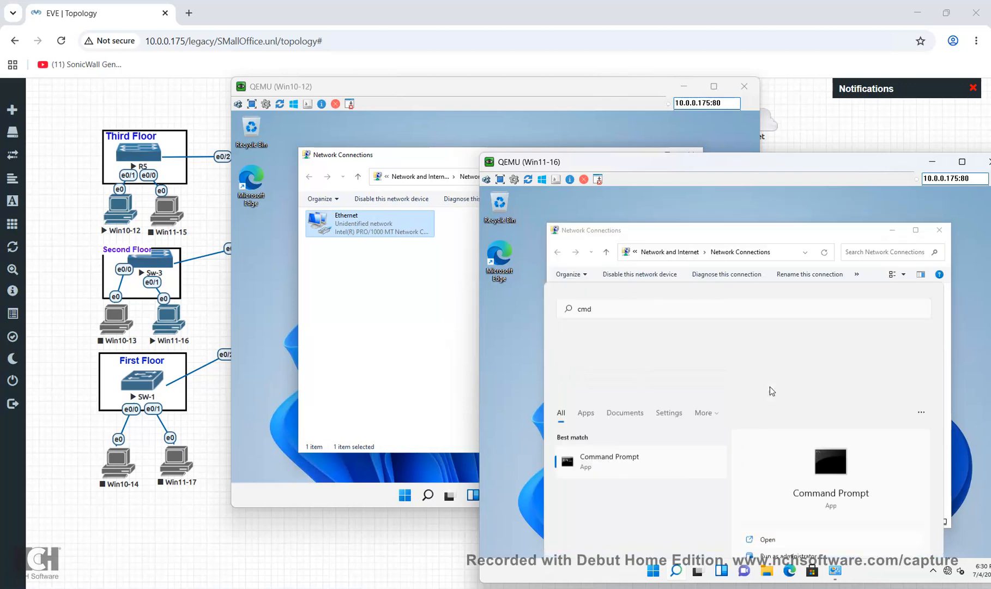
{"action": "type", "text": "ping"}
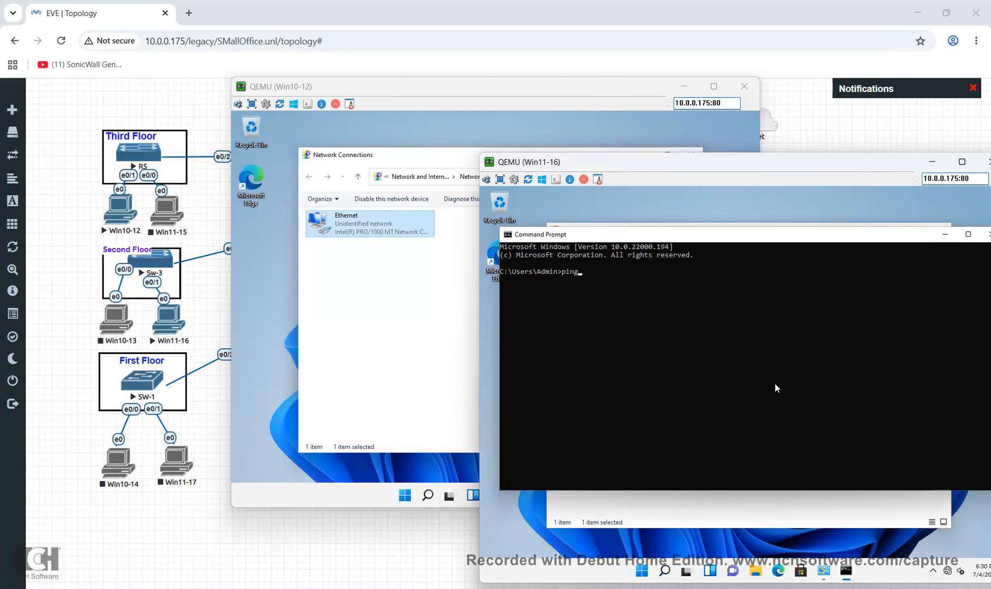
{"action": "type", "text": " 192.168.10.2"}
{"action": "key", "text": "Return"}
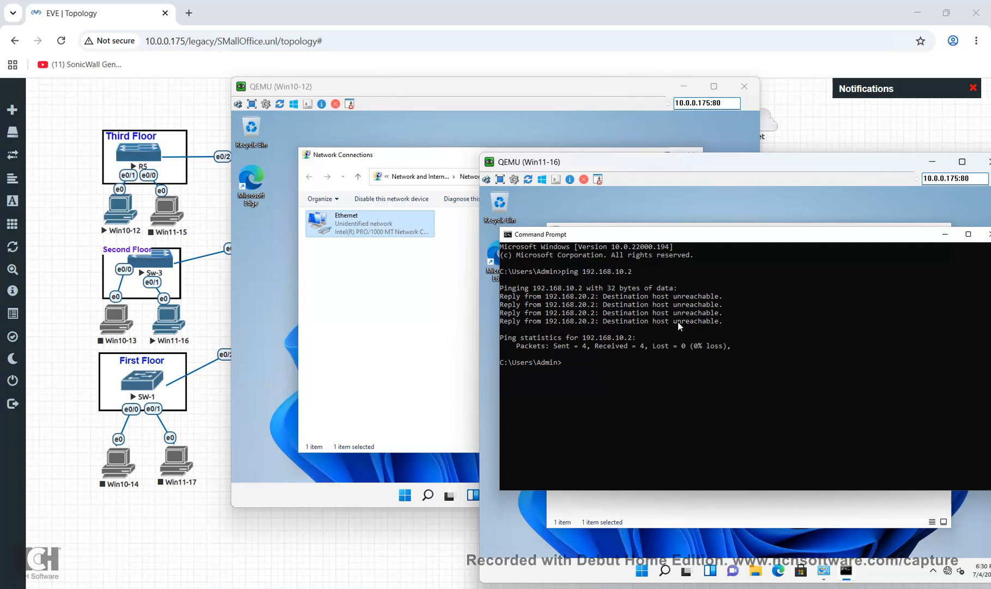
Turn off Windows Defender Firewall on Win10-12 for both private and public networks
{"action": "left_click", "coordinate": [492, 403]}
{"action": "left_click", "coordinate": [428, 495]}
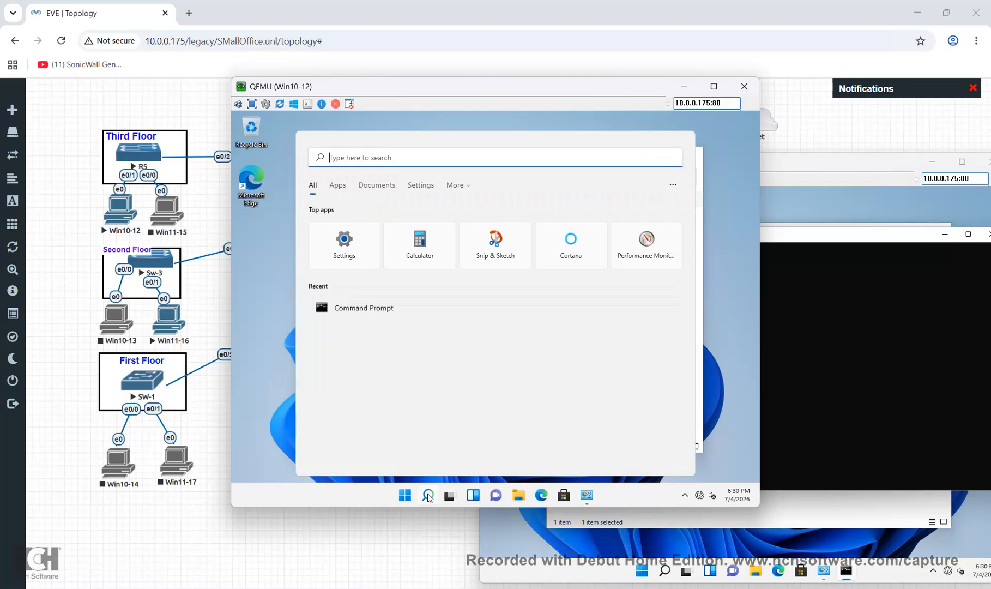
{"action": "type", "text": "wind"}
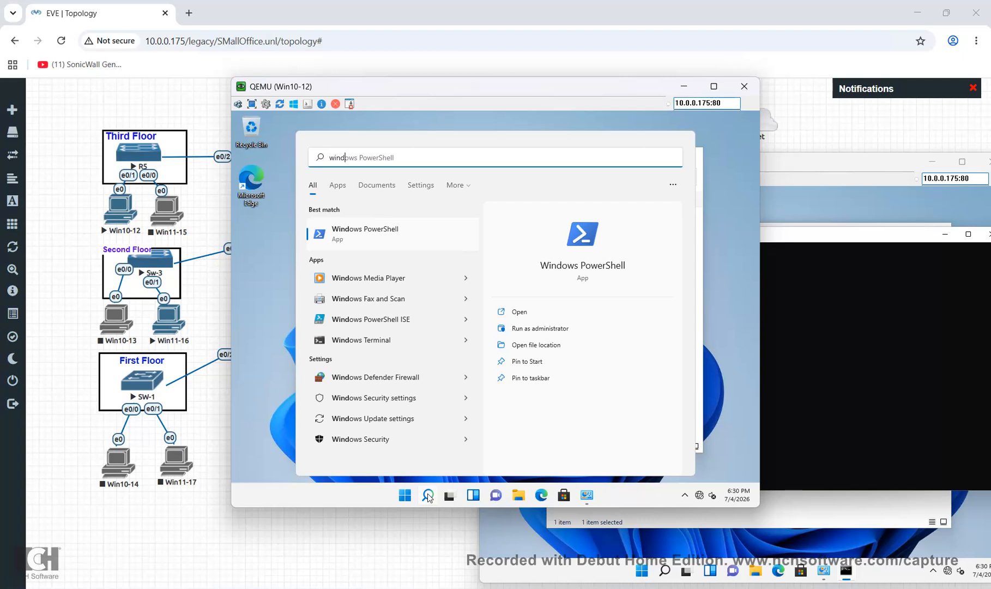
{"action": "key", "text": "BackSpace"}
{"action": "key", "text": "BackSpace"}
{"action": "key", "text": "BackSpace"}
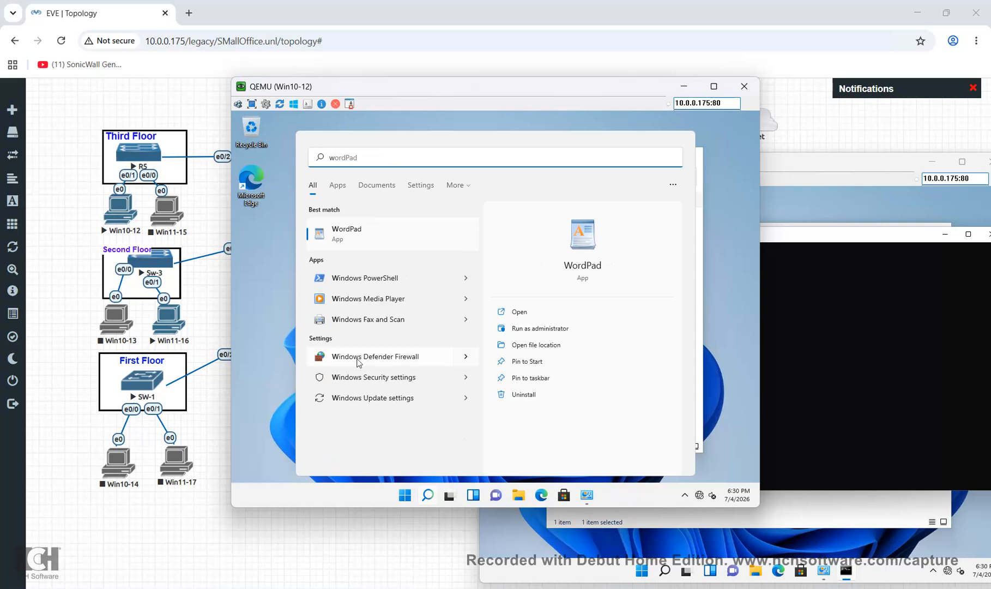
{"action": "left_click", "coordinate": [363, 356]}
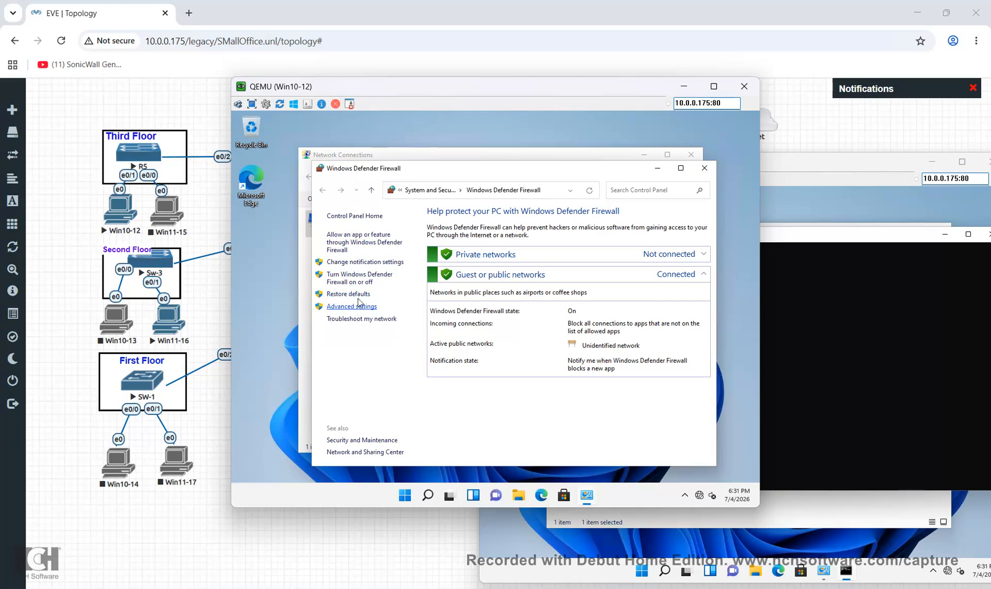
{"action": "left_click", "coordinate": [363, 281]}
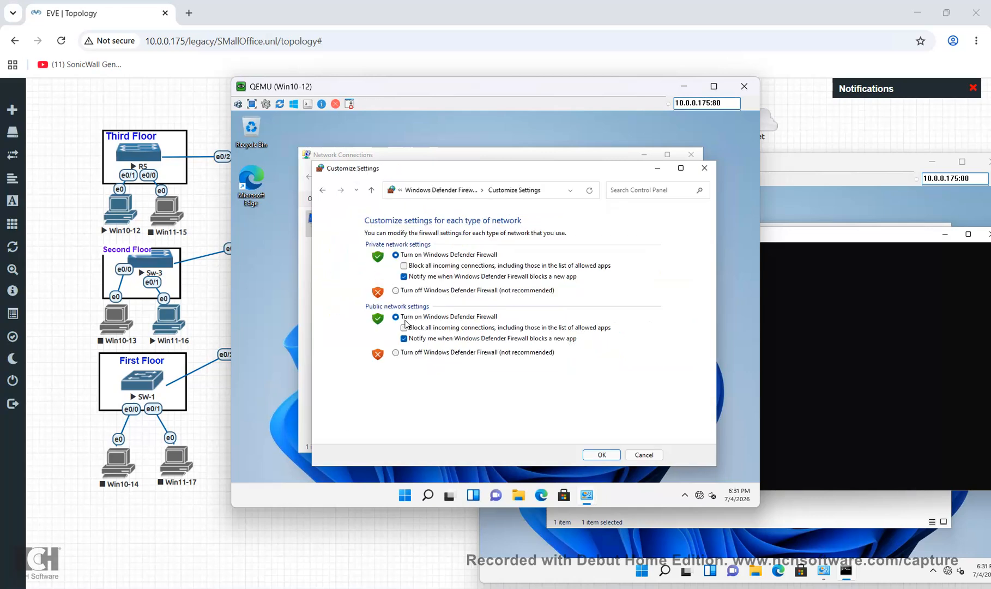
{"action": "left_click", "coordinate": [395, 353]}
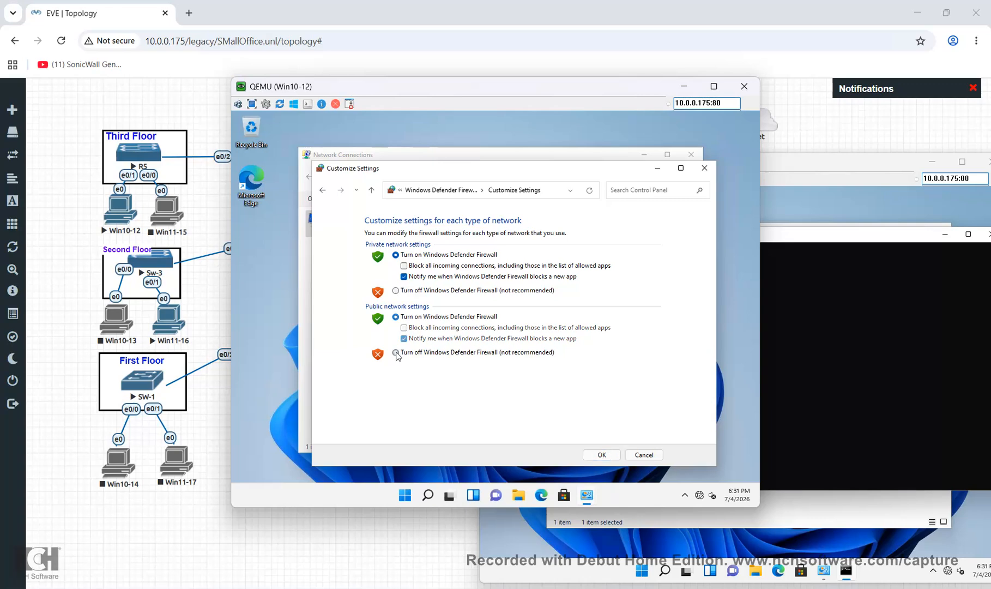
{"action": "left_click", "coordinate": [397, 291]}
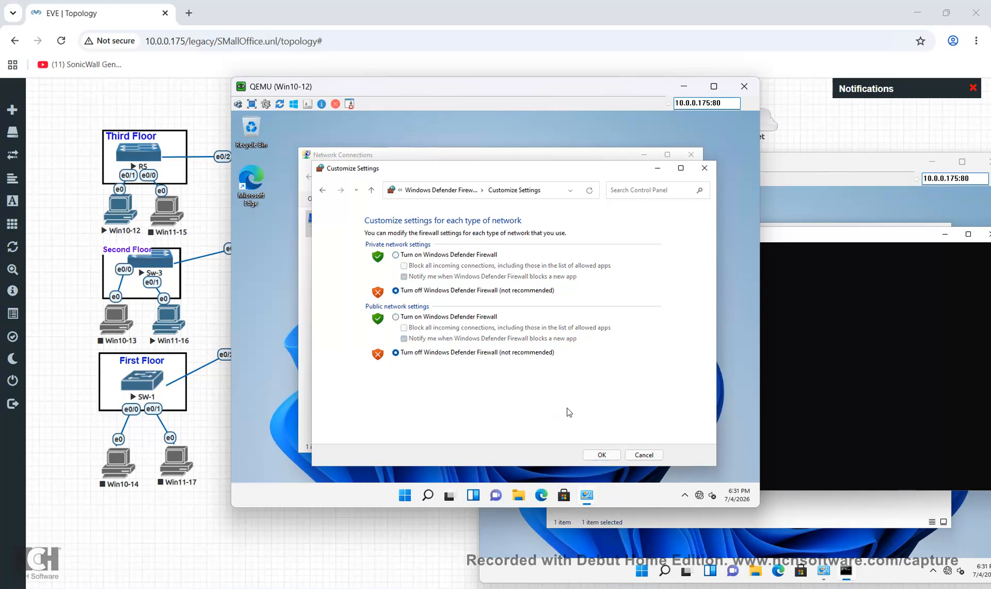
{"action": "left_click", "coordinate": [600, 454]}
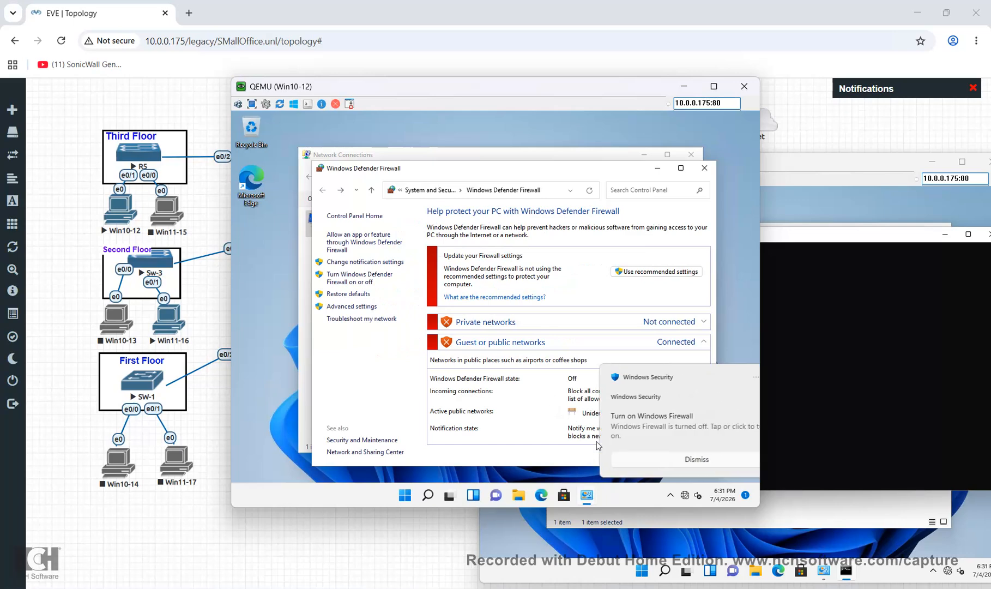
{"action": "left_click", "coordinate": [705, 169]}
{"action": "left_click", "coordinate": [804, 288]}
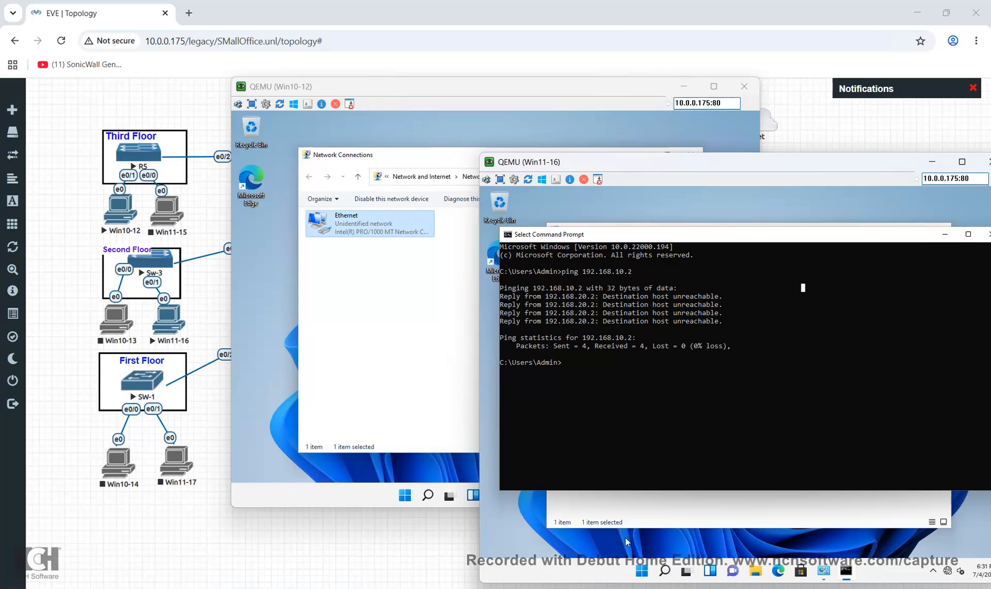
Turn off Win11-16's Windows Defender Firewall for private and public networks and dismiss the warning
{"action": "left_click", "coordinate": [665, 568]}
{"action": "type", "text": "windows PowerShell"}
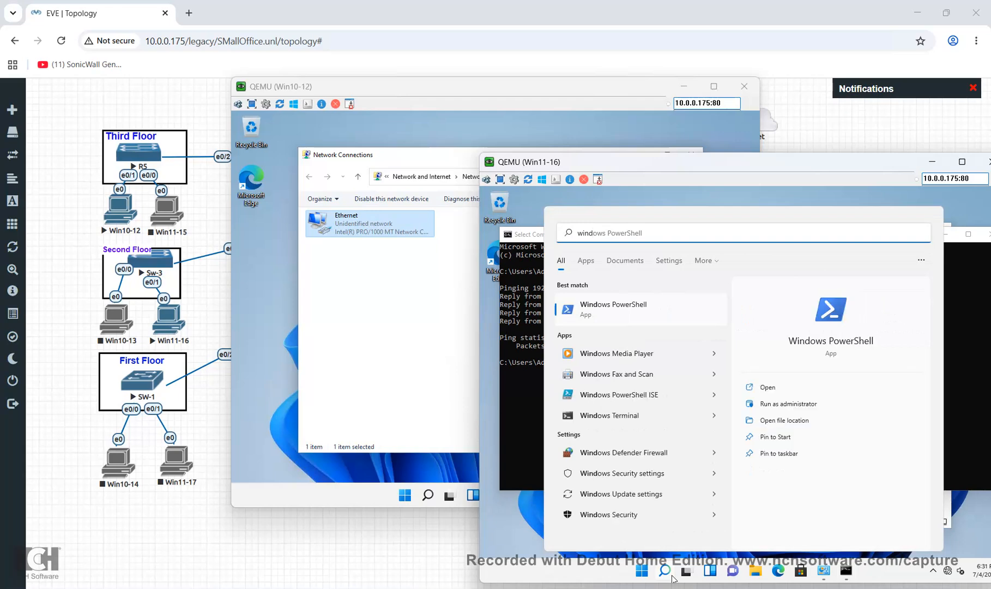
{"action": "left_click", "coordinate": [683, 456]}
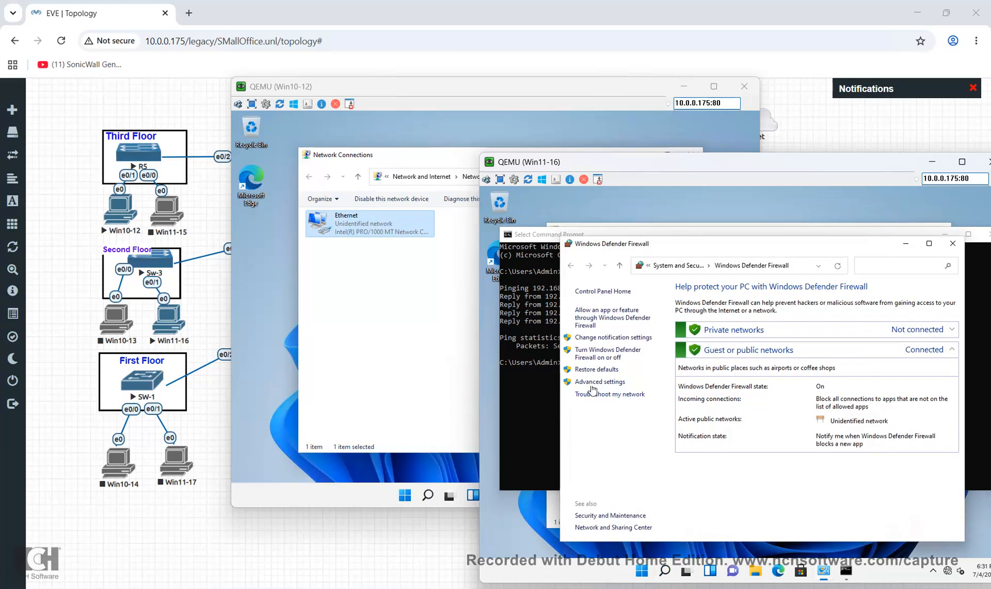
{"action": "left_click", "coordinate": [600, 355]}
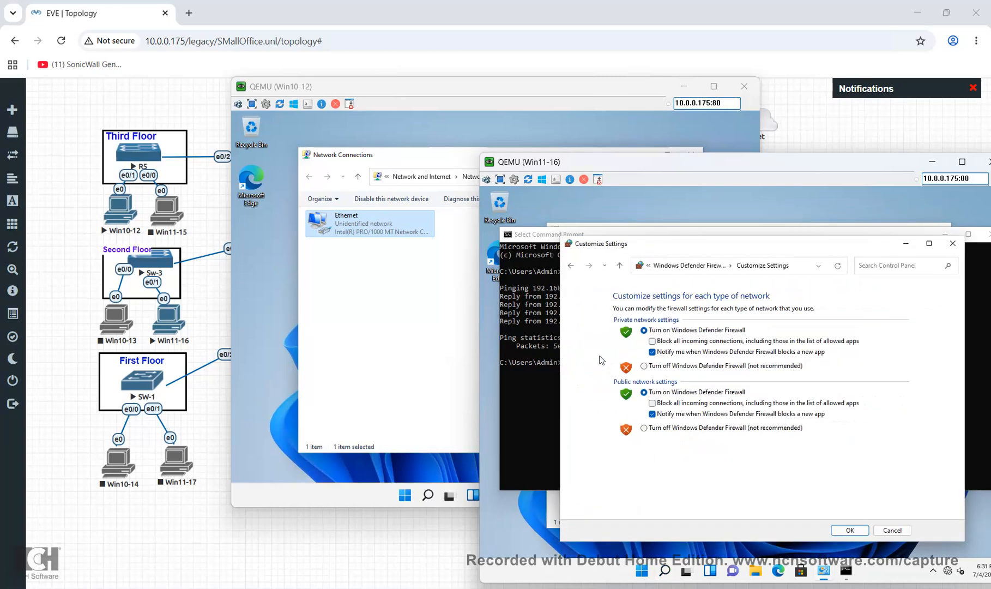
{"action": "left_click", "coordinate": [644, 427]}
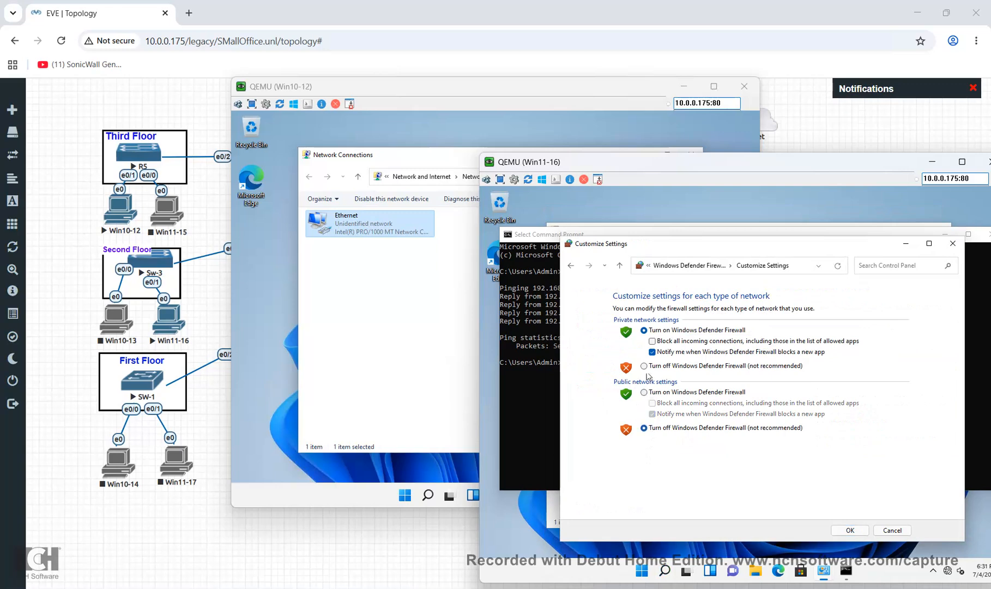
{"action": "left_click", "coordinate": [644, 366]}
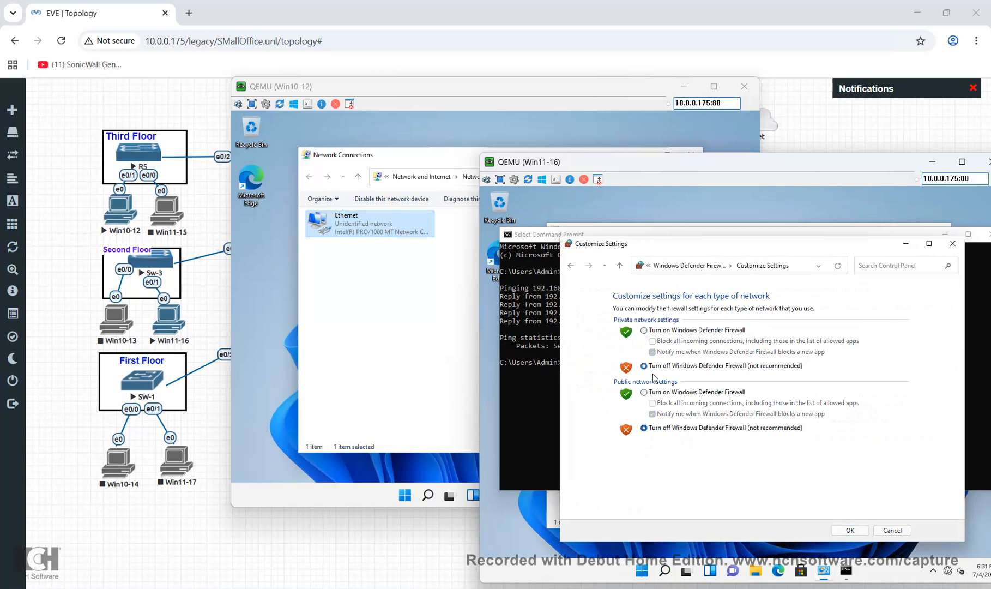
{"action": "left_click", "coordinate": [861, 531]}
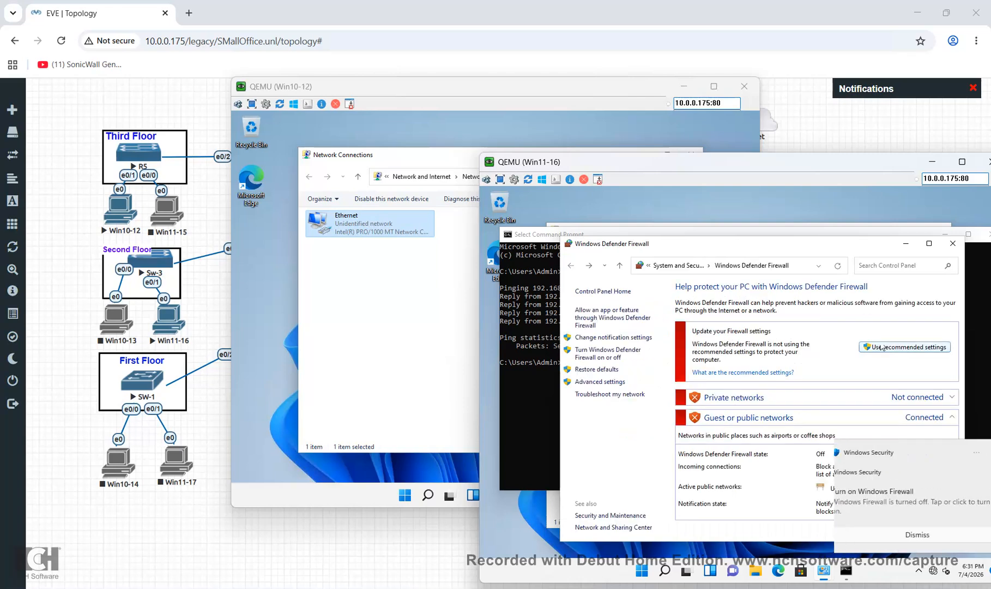
{"action": "left_click", "coordinate": [895, 532]}
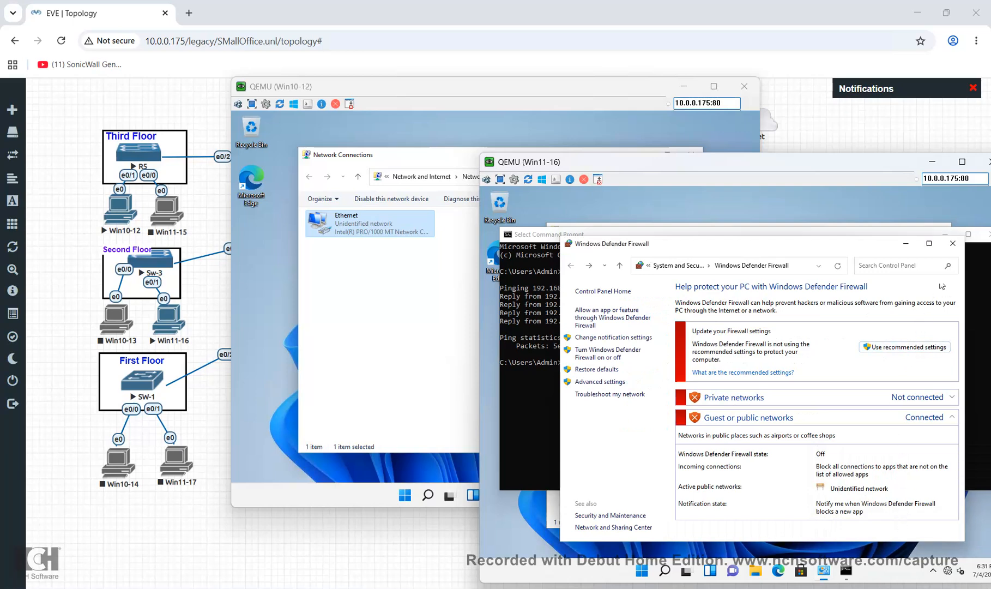
{"action": "left_click", "coordinate": [953, 244]}
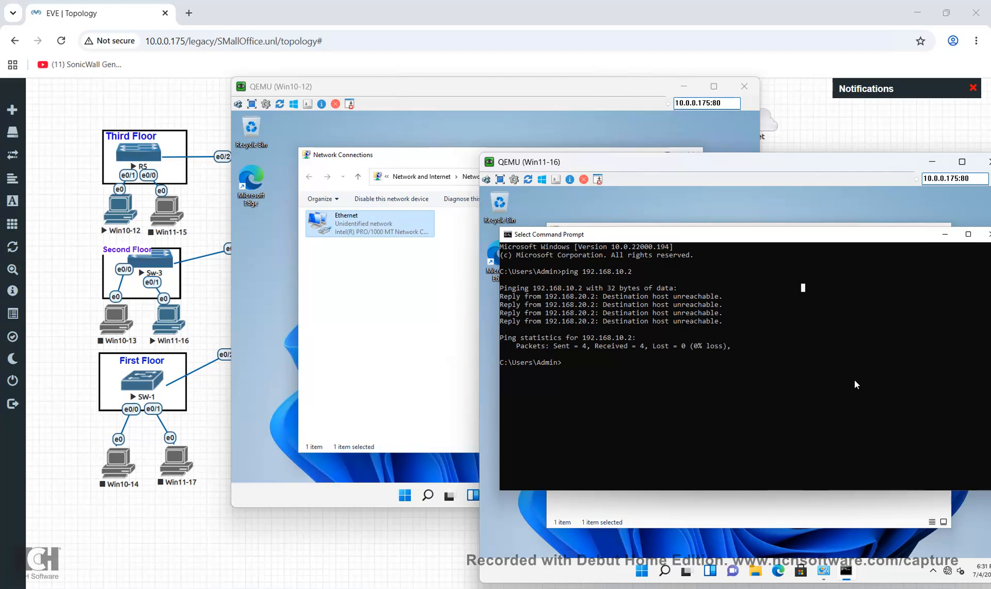
Rerun the ping to 192.168.10.2 on Win11-16; it still gets destination host unreachable
{"action": "key", "text": "Up"}
{"action": "key", "text": "Return"}
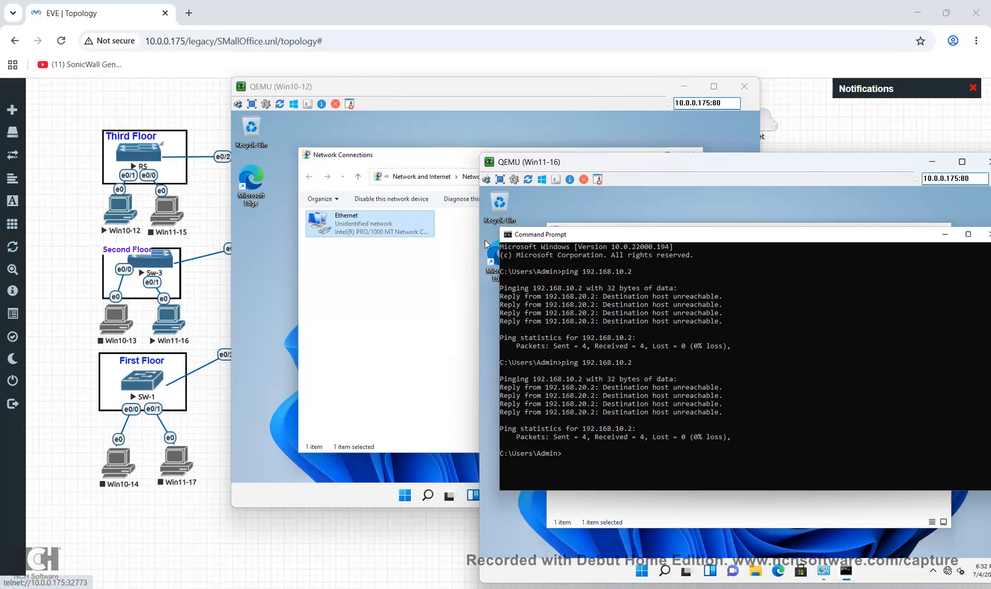
{"action": "mouse_move", "coordinate": [668, 581]}
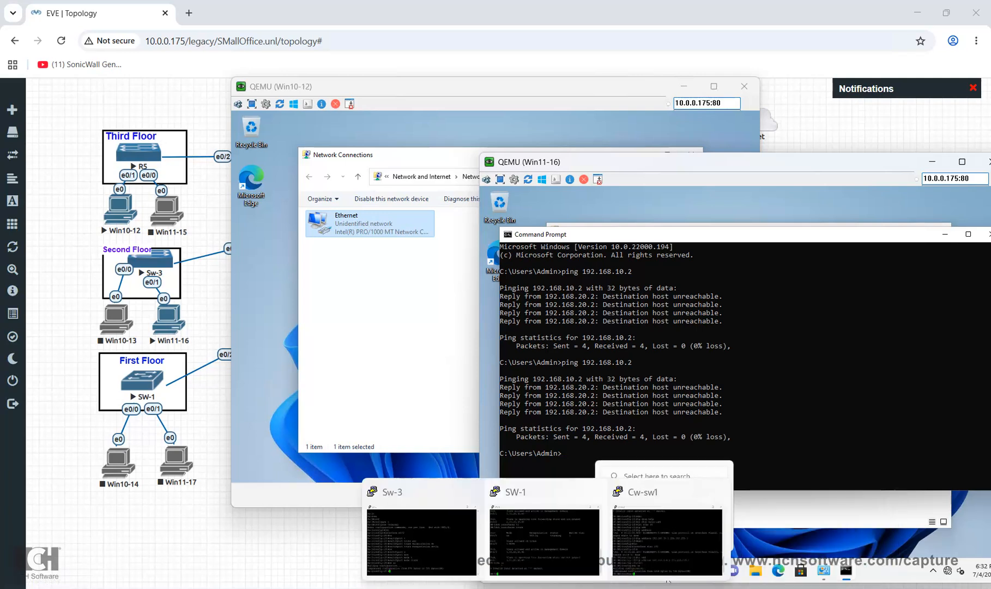
From the Sw-3 console, ping gateway 192.168.10.1 in user and privileged mode; both fail
{"action": "left_click", "coordinate": [421, 540]}
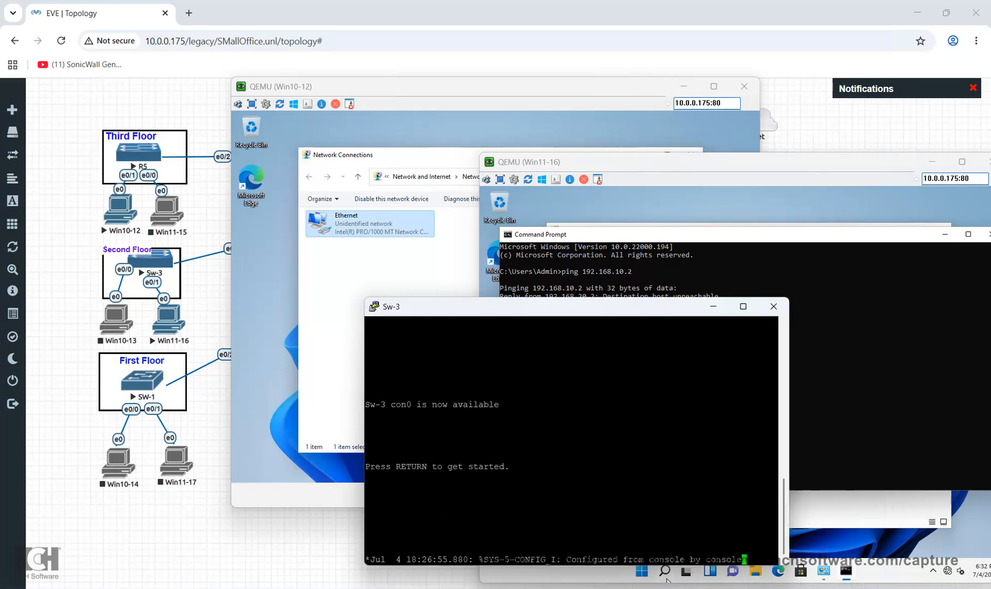
{"action": "left_click", "coordinate": [665, 573]}
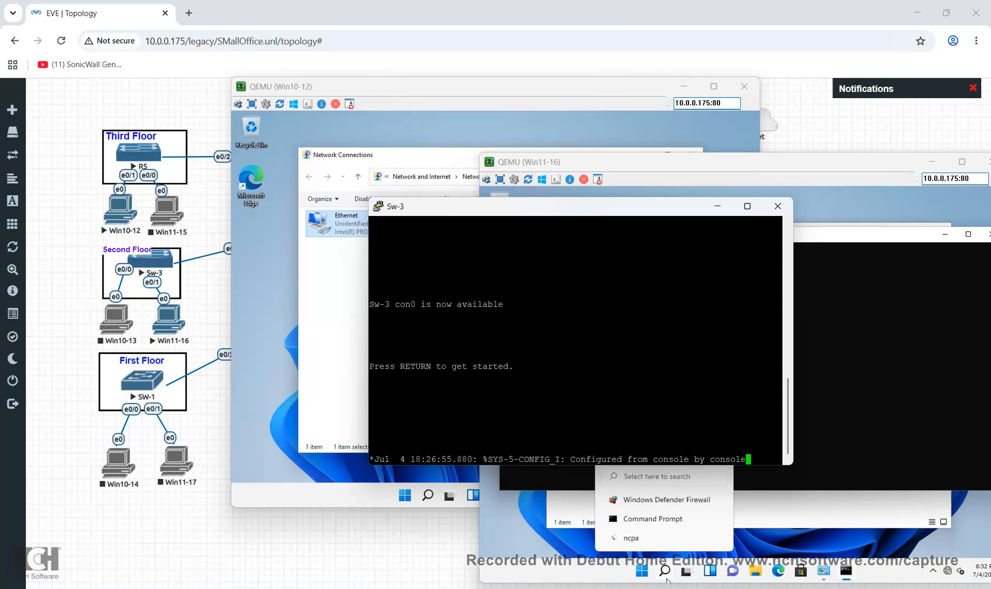
{"action": "key", "text": "Return"}
{"action": "key", "text": "Return"}
{"action": "key", "text": "Return"}
{"action": "key", "text": "Return"}
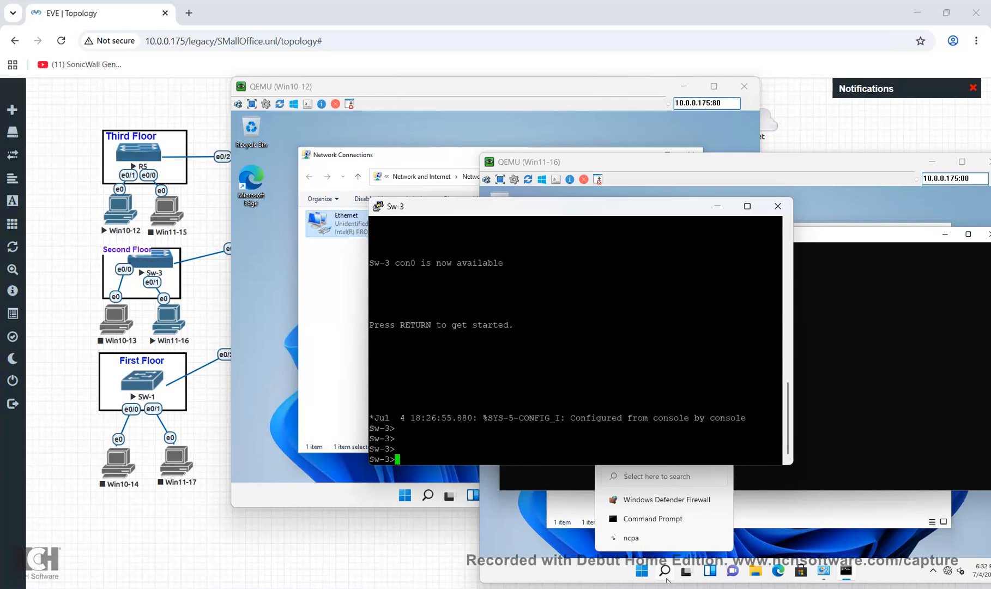
{"action": "type", "text": "ping 192.168.10.1"}
{"action": "key", "text": "Return"}
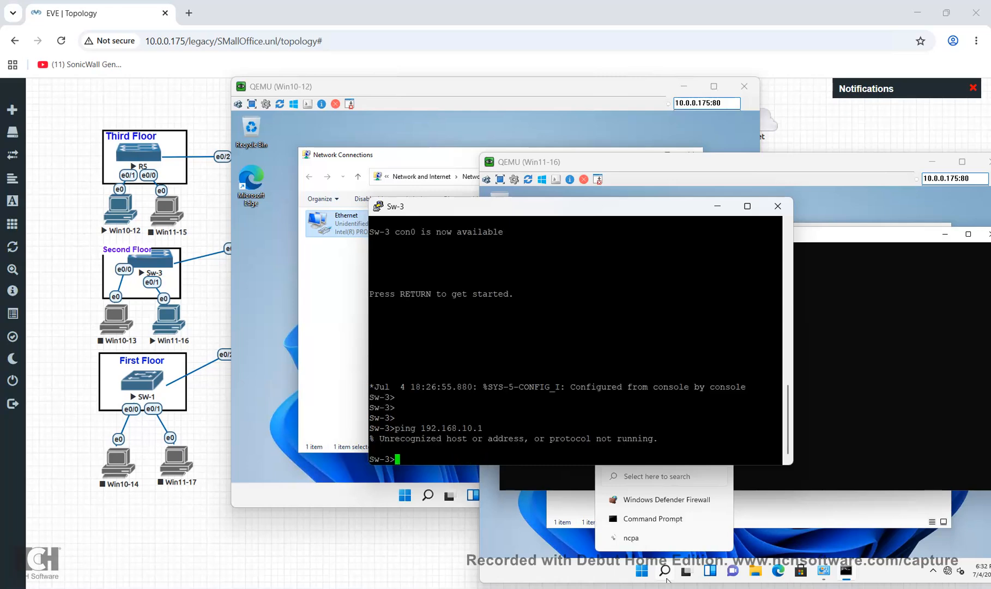
{"action": "type", "text": "en"}
{"action": "key", "text": "Return"}
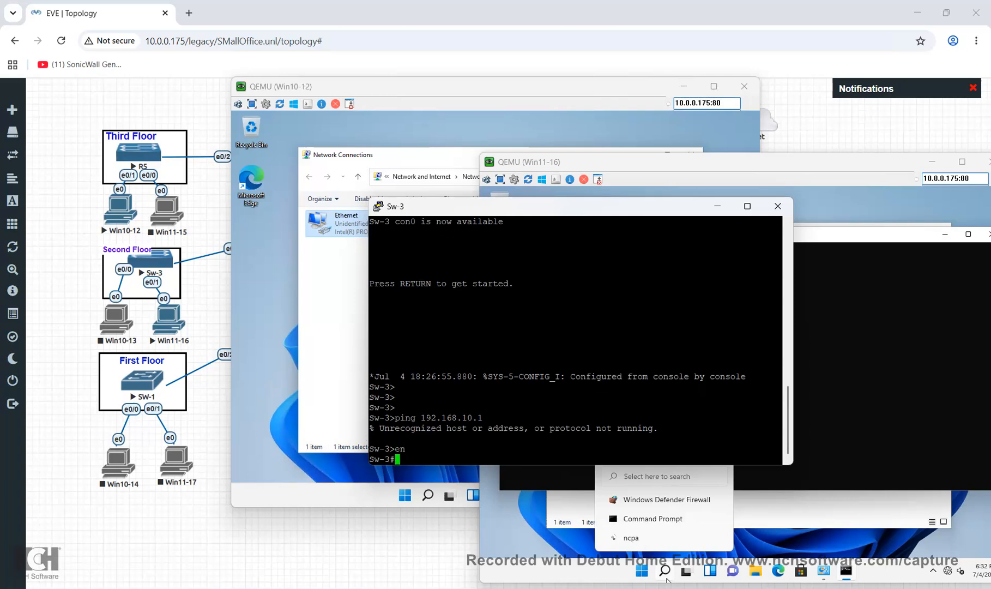
{"action": "type", "text": "ping 192.168.10.1"}
{"action": "key", "text": "Return"}
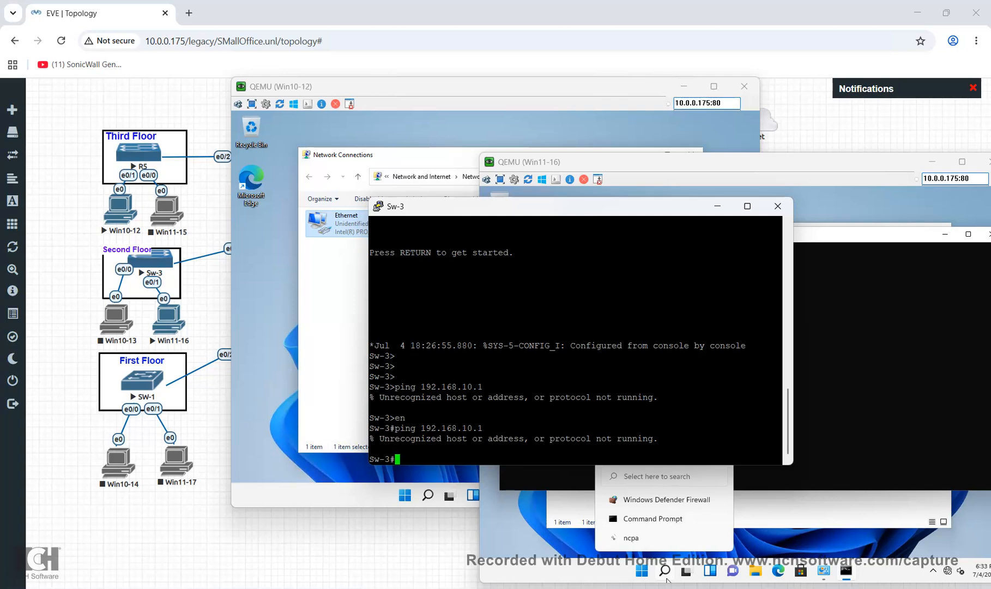
Check Sw-3's interface brief, trunk ports (Et0/2 carrying VLANs 1,10,20,30,100) and VLAN brief
{"action": "type", "text": "sh ip int br"}
{"action": "key", "text": "Return"}
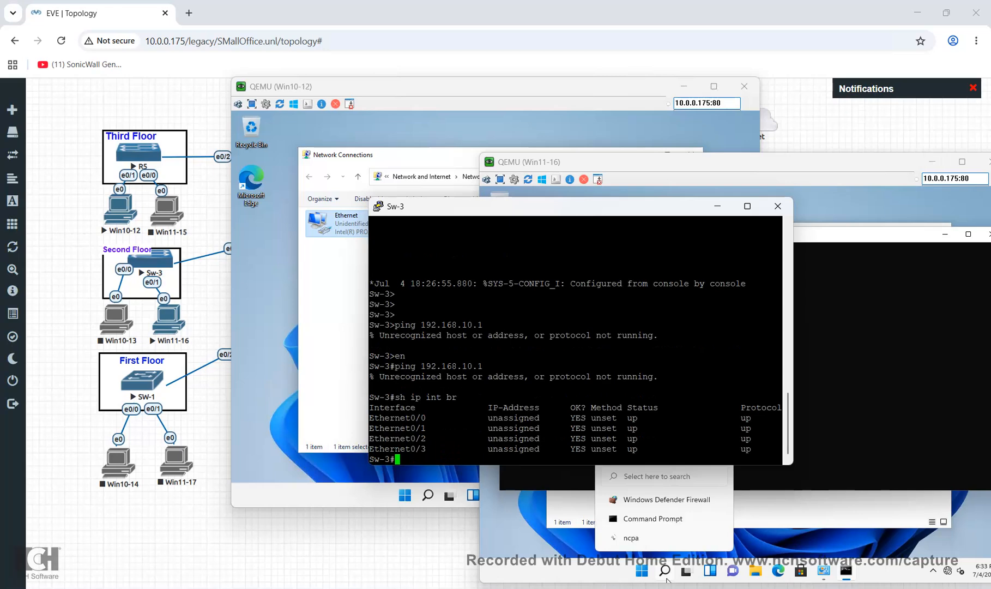
{"action": "left_click_drag", "start_coordinate": [793, 355], "coordinate": [892, 355]}
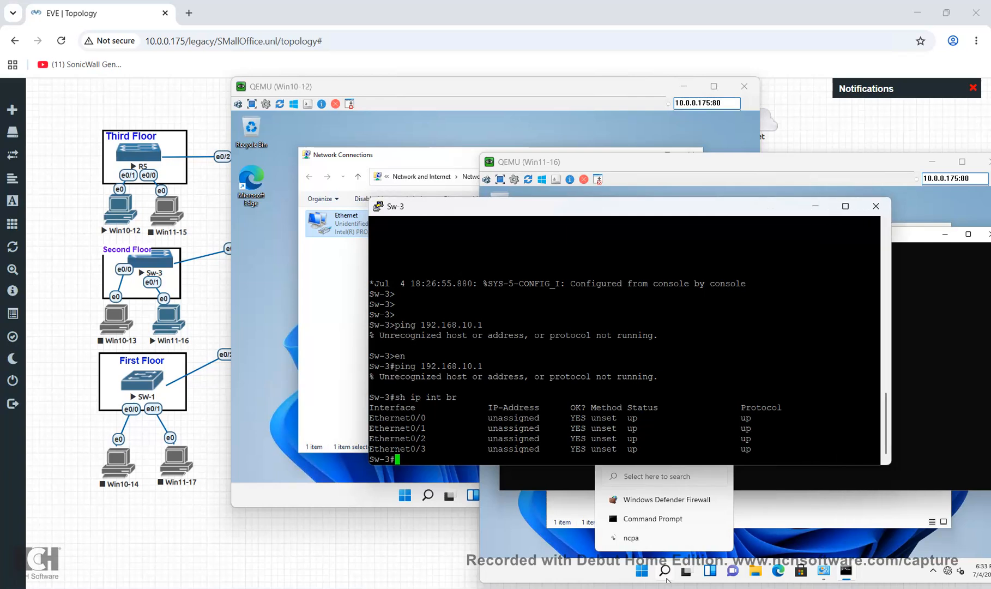
{"action": "type", "text": "sh int tr"}
{"action": "key", "text": "Tab"}
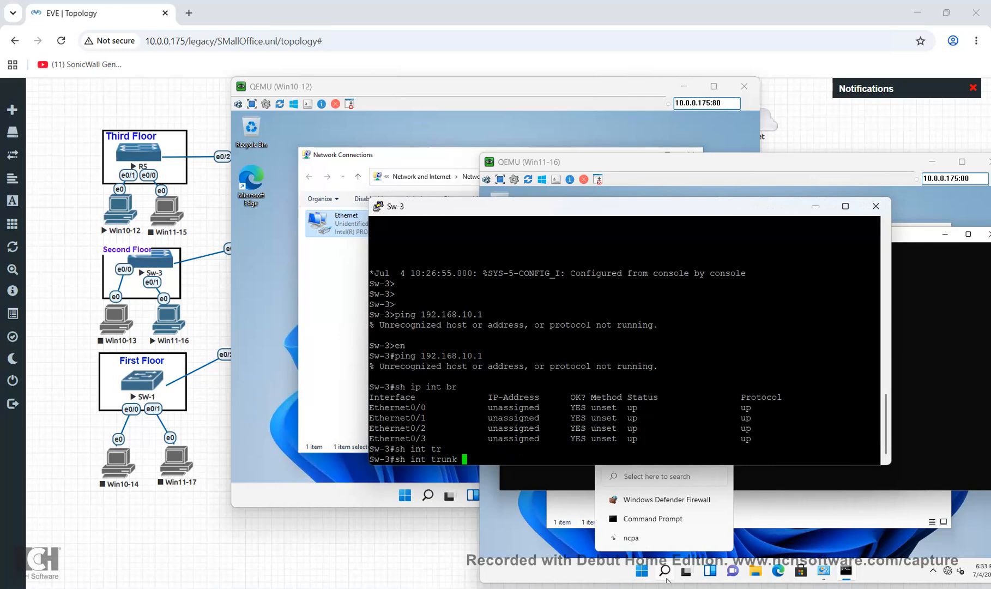
{"action": "key", "text": "Return"}
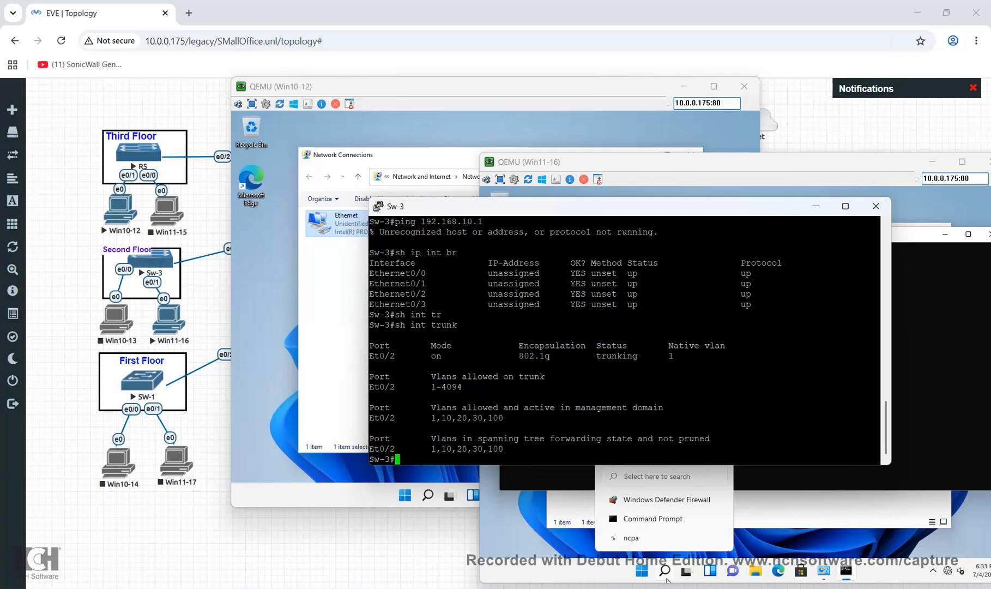
{"action": "type", "text": "sh"}
{"action": "type", "text": "an br"}
{"action": "key", "text": "Return"}
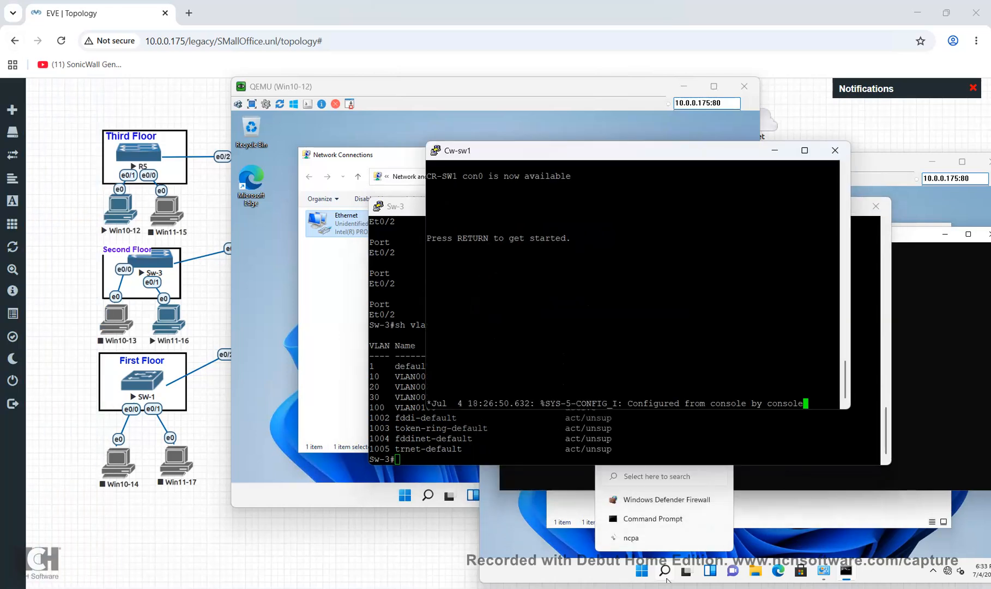
List Cw-sw1's VLANs and its four trunk ports
{"action": "key", "text": "Return"}
{"action": "key", "text": "Return"}
{"action": "key", "text": "Return"}
{"action": "key", "text": "Return"}
{"action": "type", "text": "sh"}
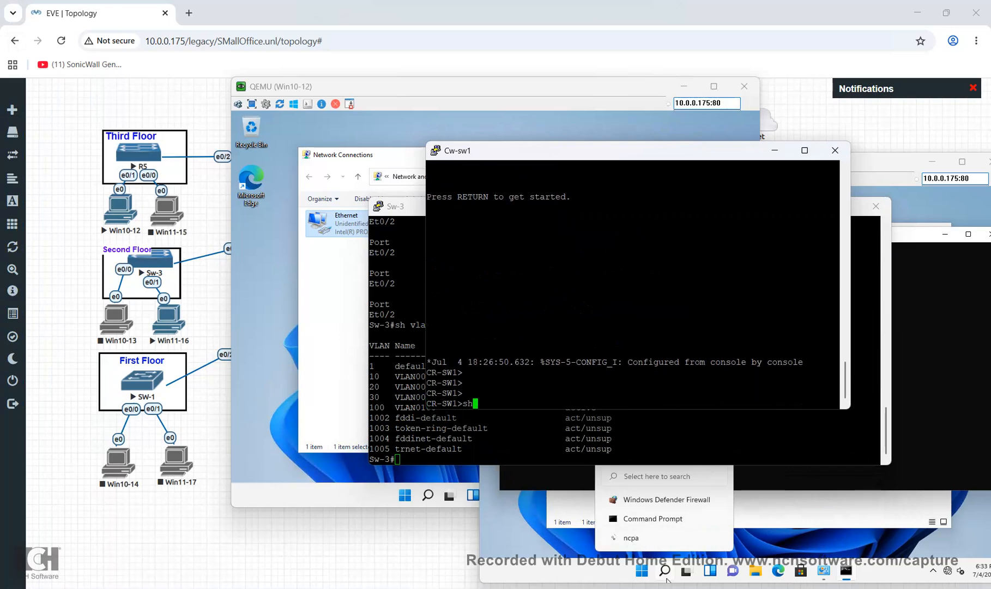
{"action": "type", "text": " vlan br"}
{"action": "key", "text": "Return"}
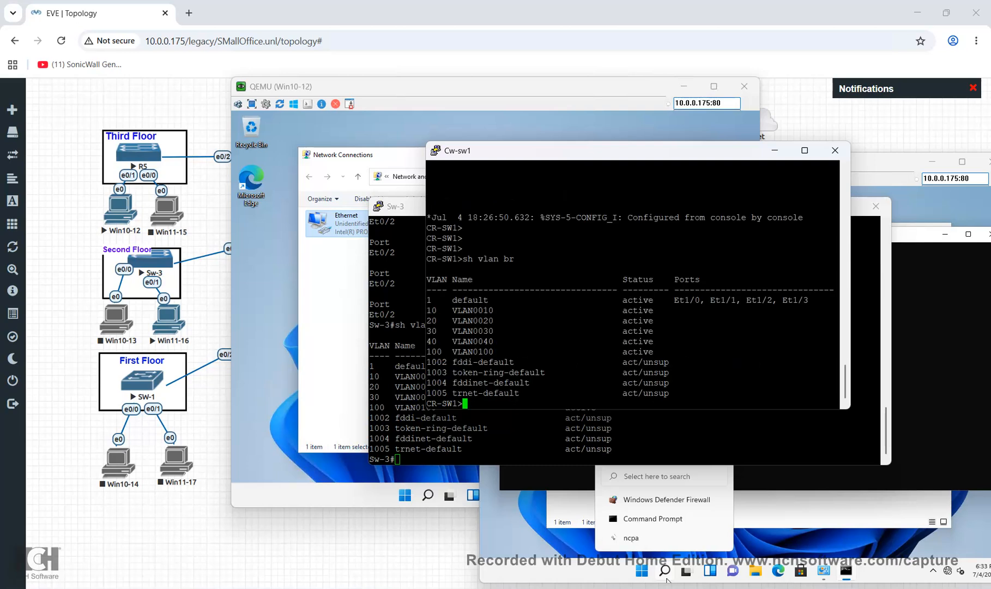
{"action": "left_click_drag", "start_coordinate": [473, 311], "coordinate": [514, 311]}
{"action": "left_click", "coordinate": [508, 312]}
{"action": "type", "text": "sh int tr"}
{"action": "key", "text": "Return"}
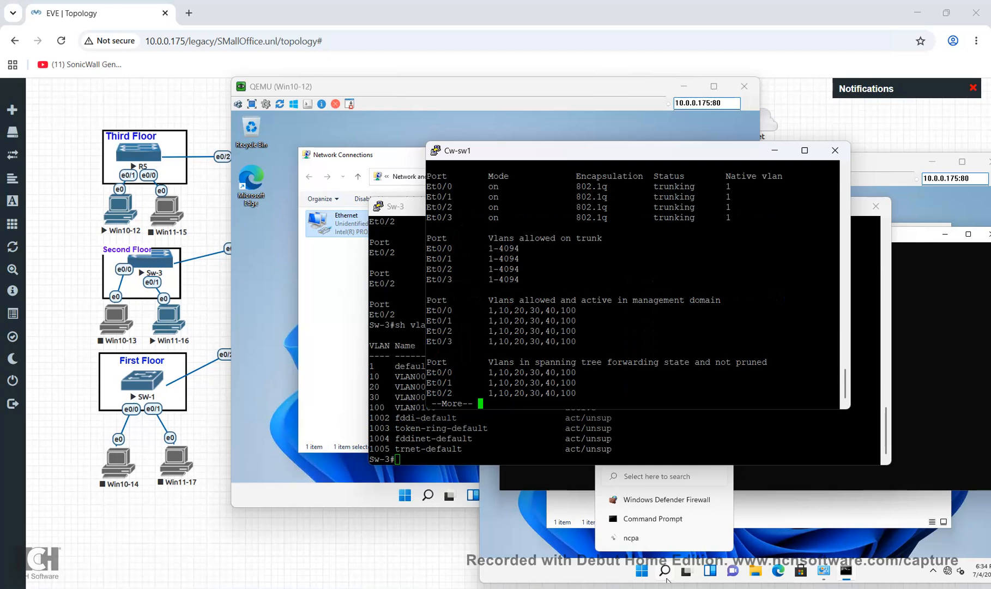
{"action": "key", "text": "space"}
{"action": "key", "text": "Return"}
Show Cw-sw1's interface brief, finding Vlan10, Vlan20 and Vlan100 administratively down, then enter conf t
{"action": "type", "text": "sh ip int br"}
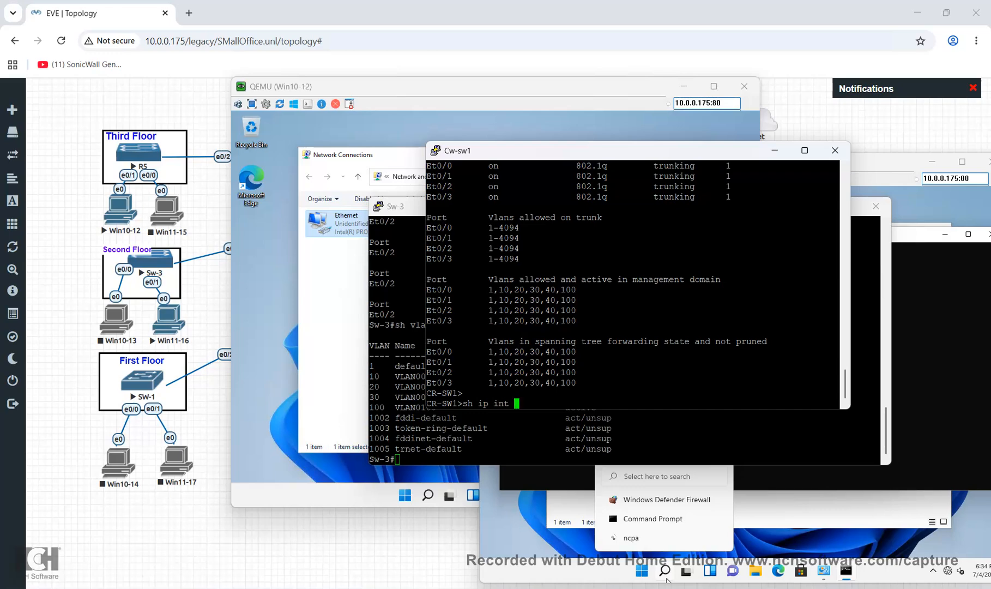
{"action": "key", "text": "Return"}
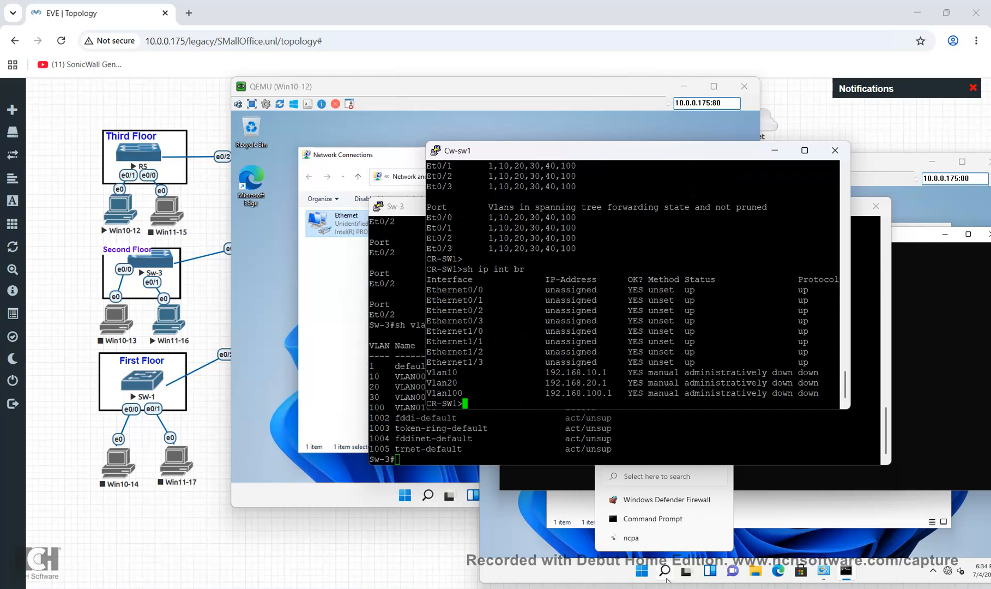
{"action": "left_click_drag", "start_coordinate": [850, 284], "coordinate": [954, 283]}
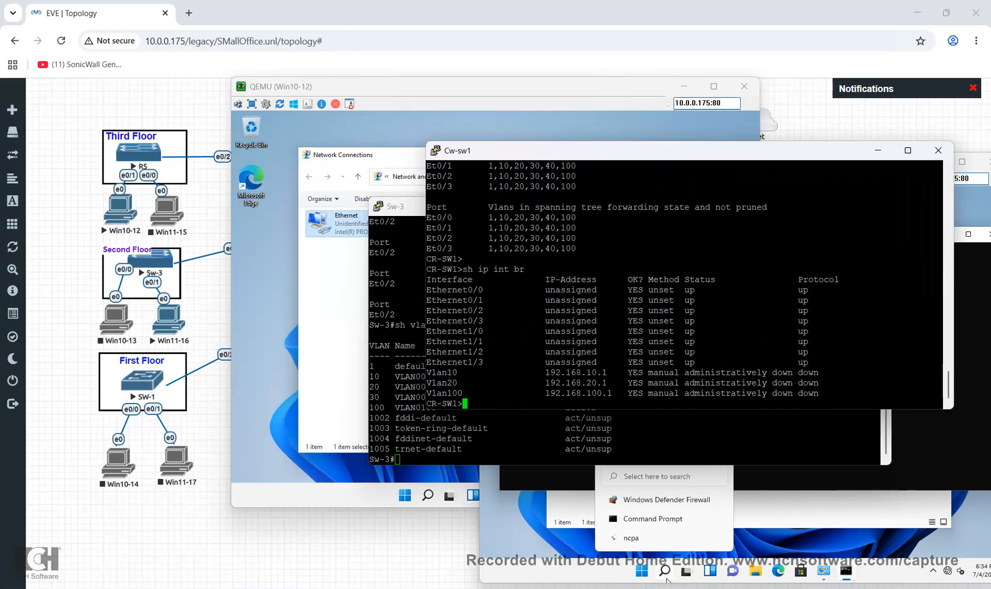
{"action": "left_click_drag", "start_coordinate": [622, 393], "coordinate": [540, 373]}
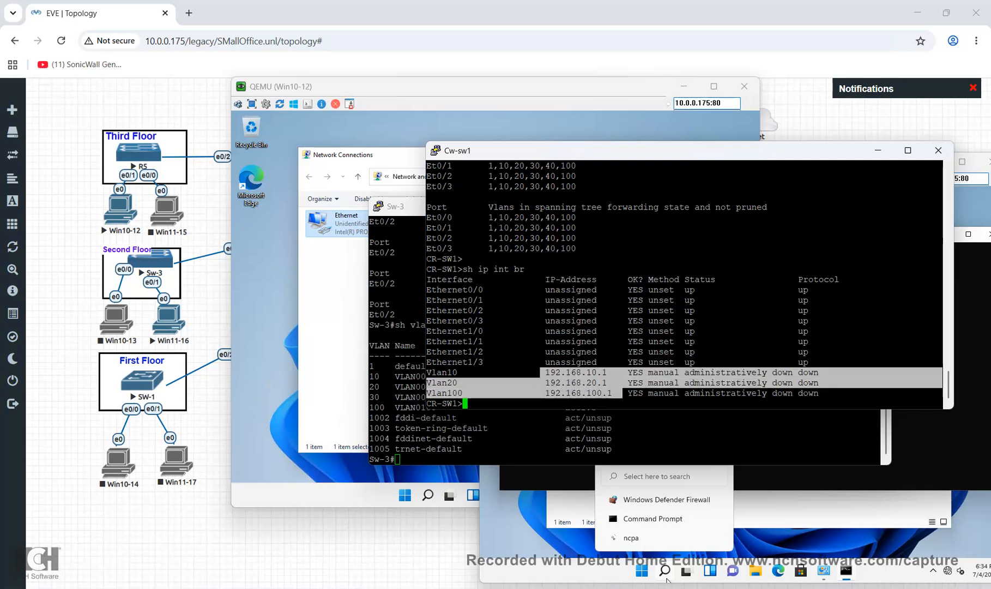
{"action": "left_click", "coordinate": [539, 372]}
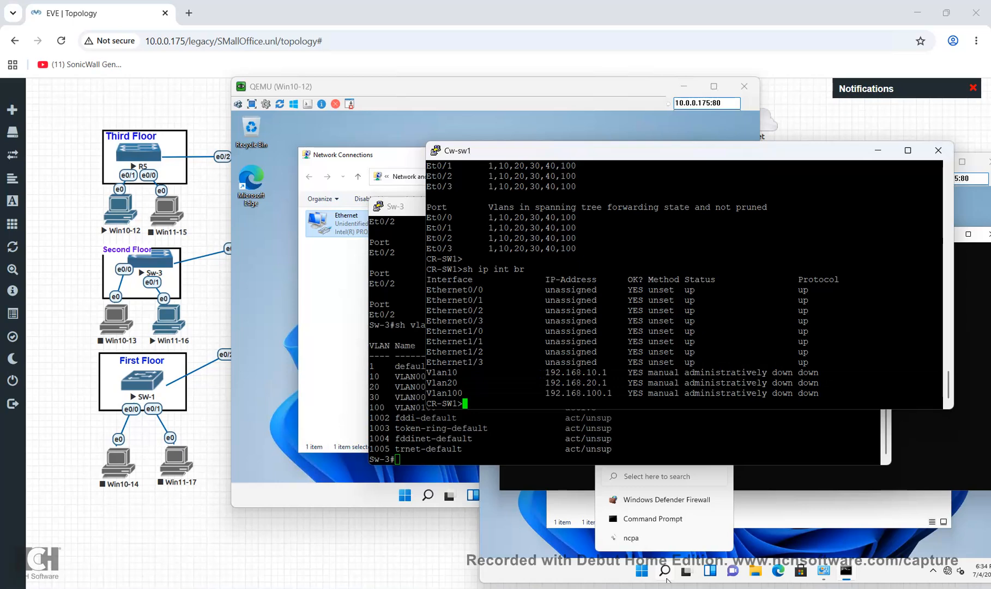
{"action": "type", "text": "int"}
{"action": "key", "text": "BackSpace"}
{"action": "key", "text": "BackSpace"}
{"action": "key", "text": "BackSpace"}
{"action": "key", "text": "BackSpace"}
{"action": "type", "text": "conf t"}
{"action": "key", "text": "Return"}
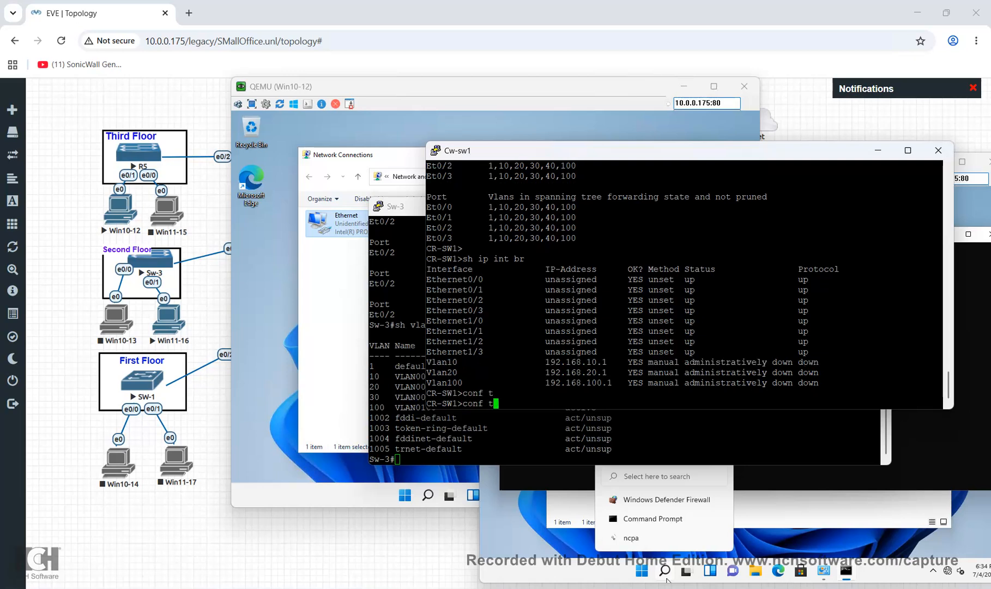
Minimize the Win10-12 VM window and place the Cw-sw1 console above Win11-16's command prompt
{"action": "left_click_drag", "start_coordinate": [464, 86], "coordinate": [418, 197]}
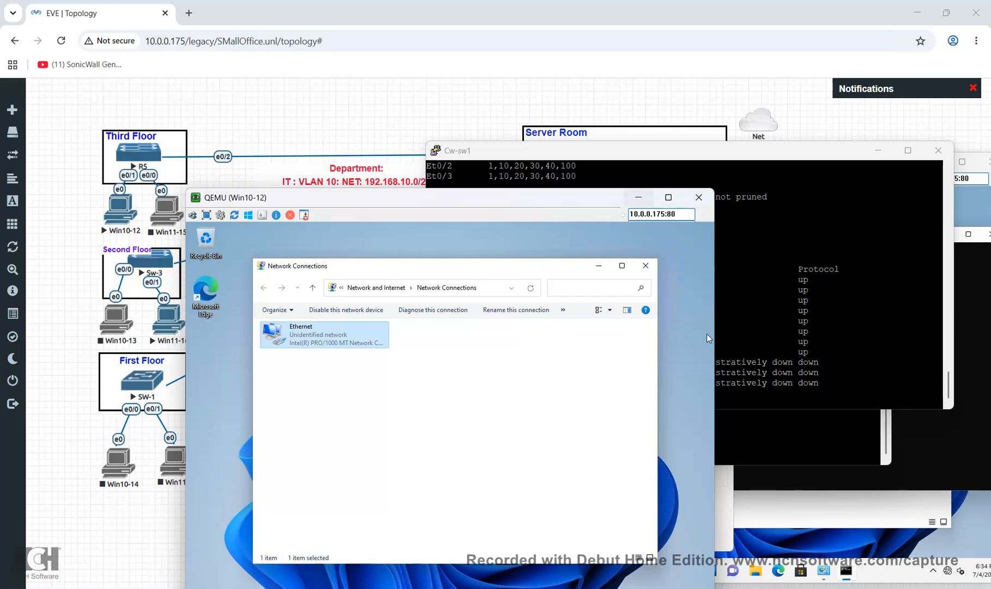
{"action": "left_click", "coordinate": [639, 198]}
{"action": "left_click_drag", "start_coordinate": [639, 151], "coordinate": [640, 243]}
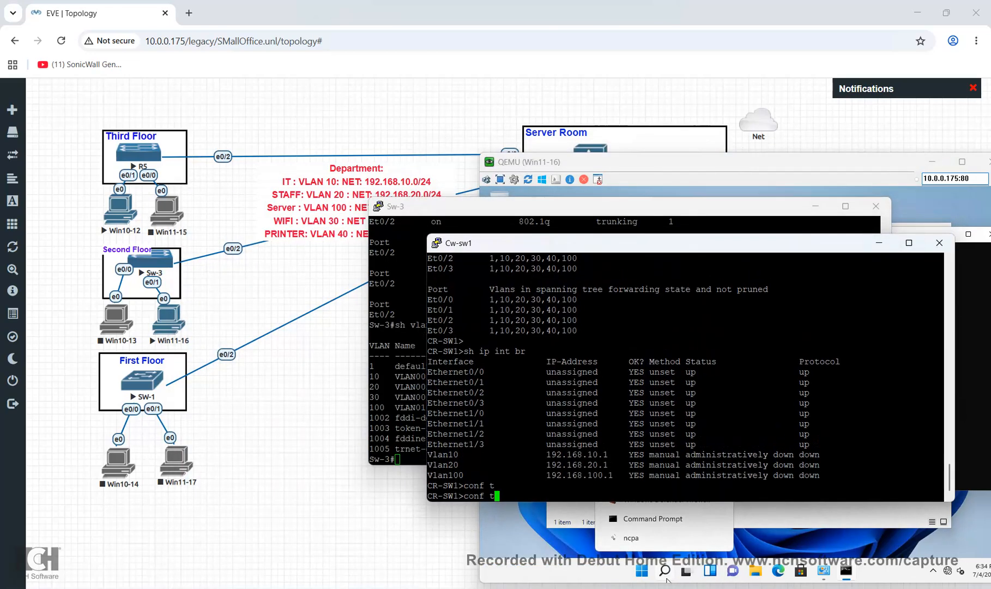
{"action": "left_click_drag", "start_coordinate": [655, 162], "coordinate": [619, 247]}
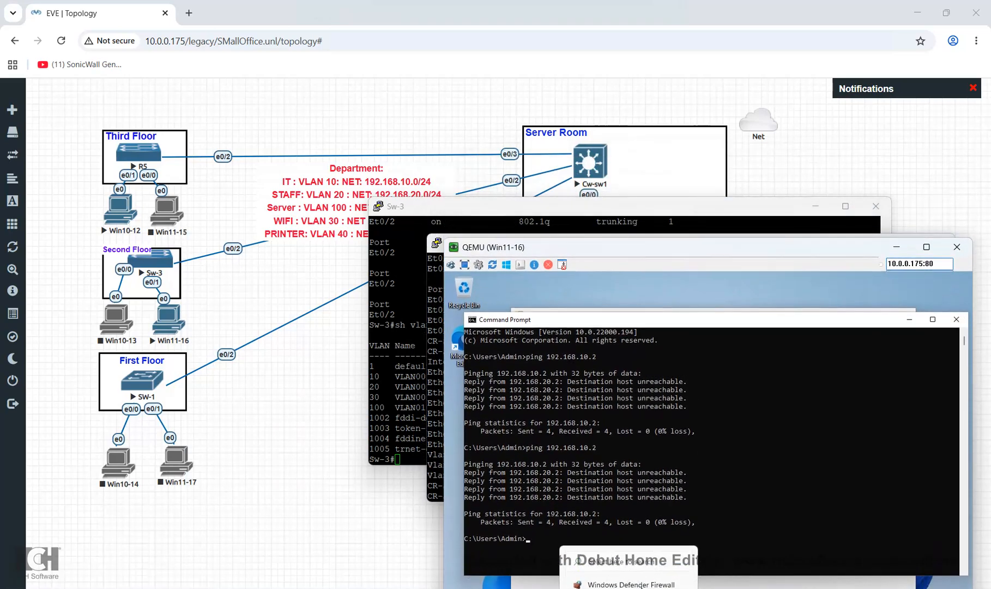
{"action": "mouse_move", "coordinate": [938, 587]}
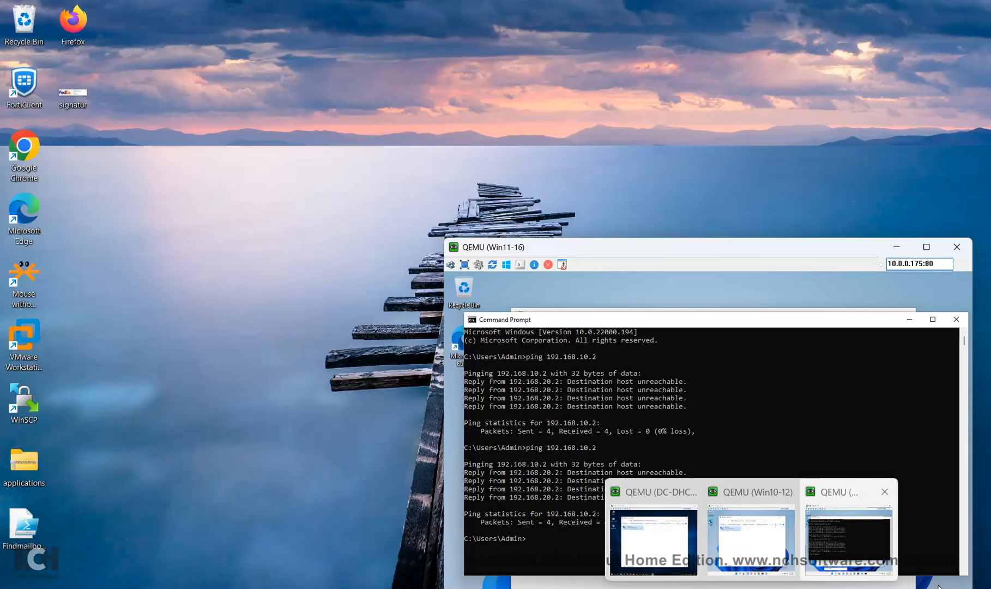
{"action": "left_click", "coordinate": [834, 546]}
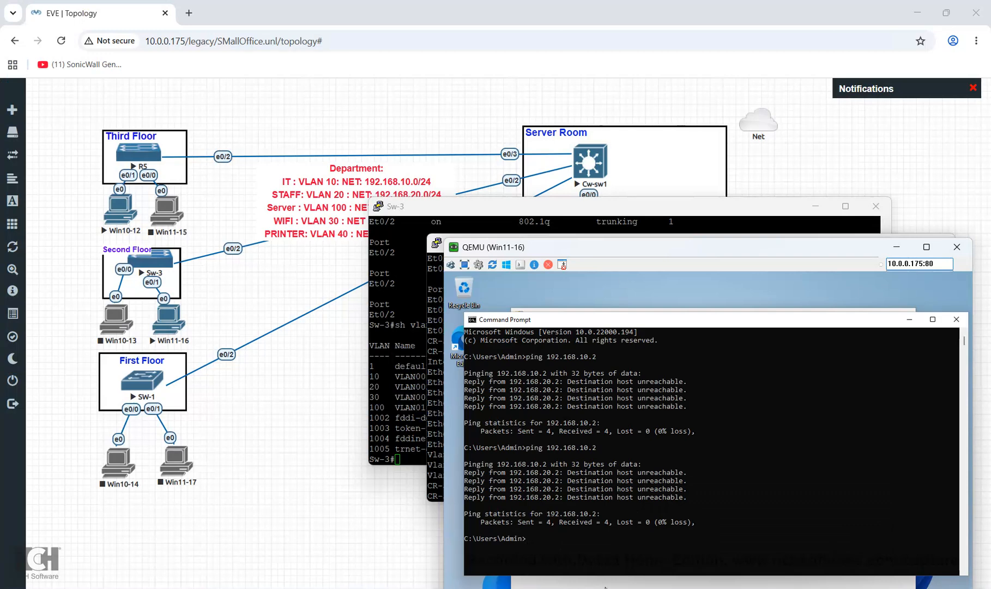
{"action": "left_click", "coordinate": [546, 545]}
{"action": "left_click_drag", "start_coordinate": [628, 243], "coordinate": [607, 170]}
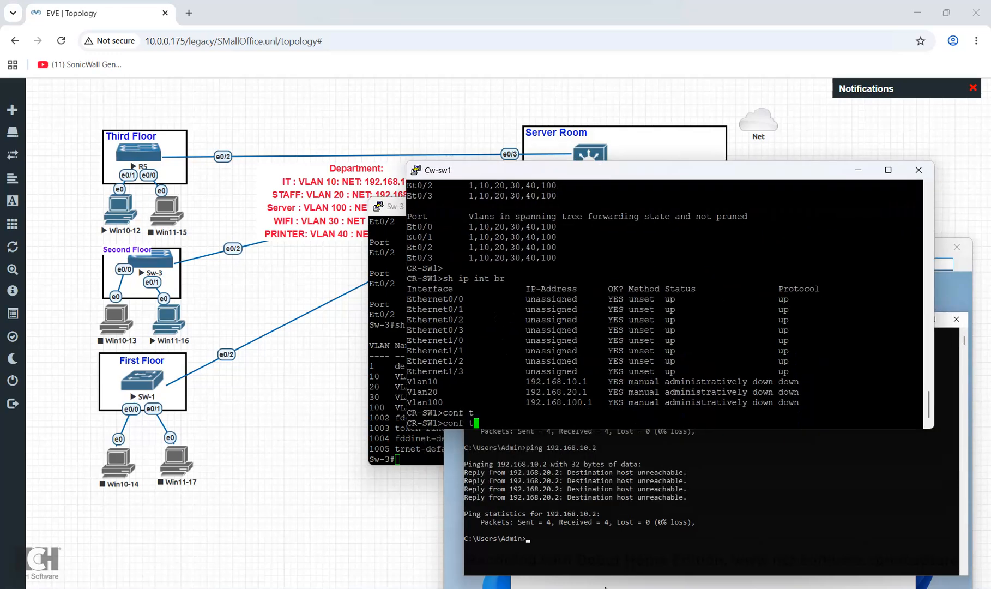
Enlarge the console and put CR-SW1 into privileged and global configuration mode
{"action": "left_click_drag", "start_coordinate": [607, 429], "coordinate": [606, 584]}
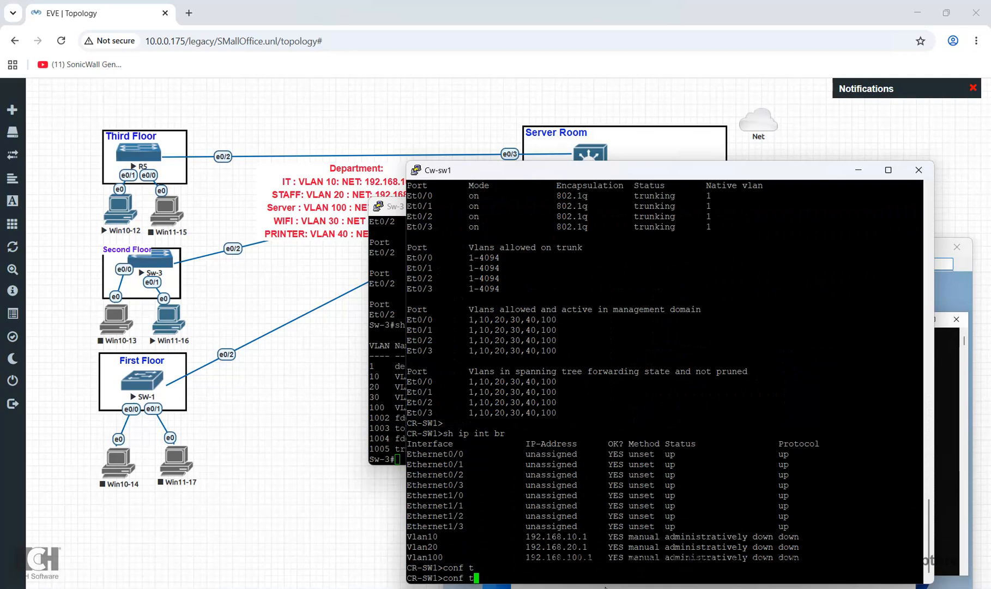
{"action": "left_click_drag", "start_coordinate": [606, 171], "coordinate": [572, 139]}
{"action": "key", "text": "Return"}
{"action": "type", "text": "conf t"}
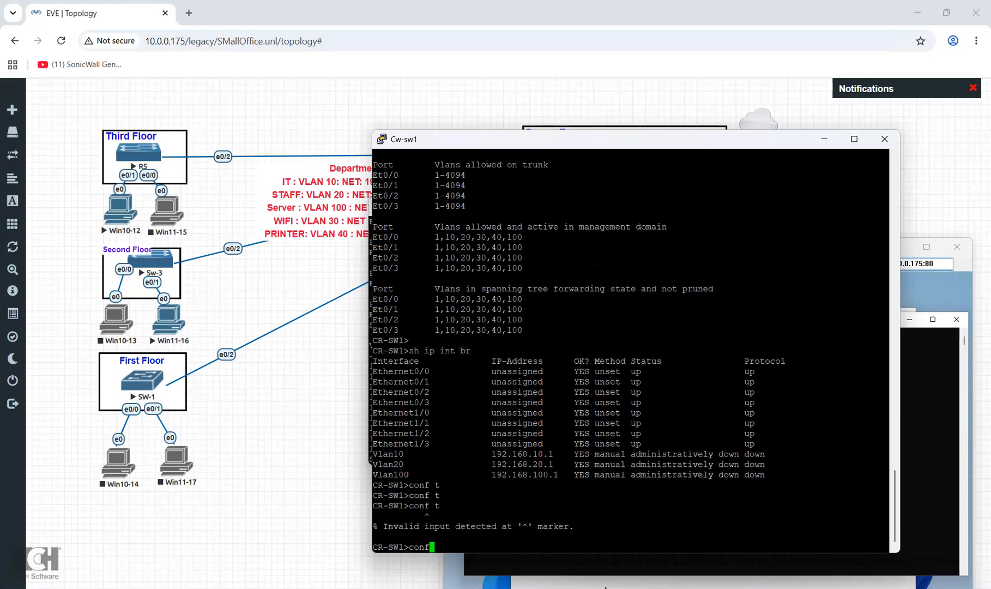
{"action": "key", "text": "Return"}
{"action": "type", "text": "en"}
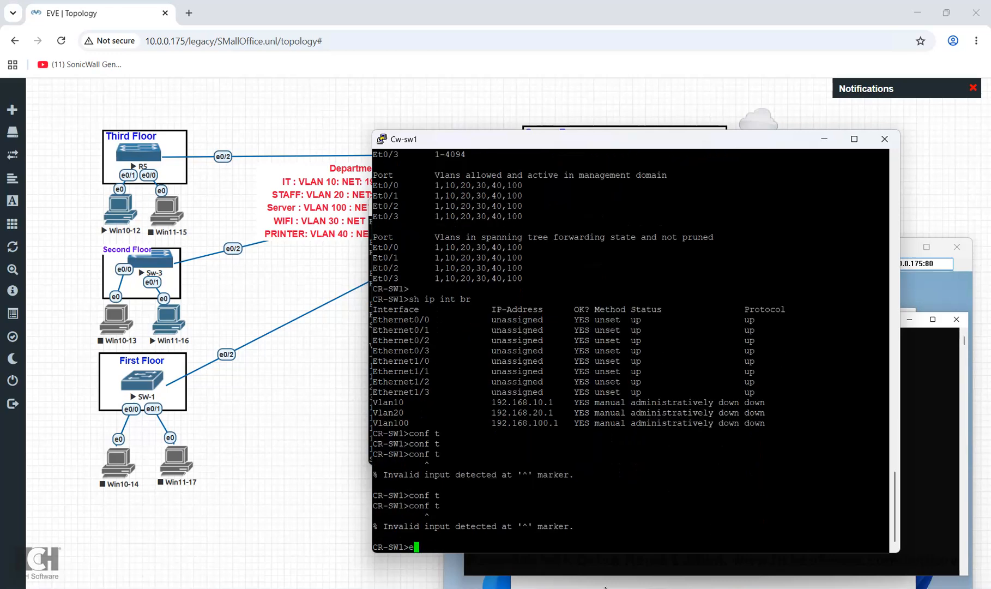
{"action": "key", "text": "Return"}
{"action": "type", "text": "conf"}
{"action": "key", "text": "Tab"}
{"action": "type", "text": "t"}
{"action": "key", "text": "Tab"}
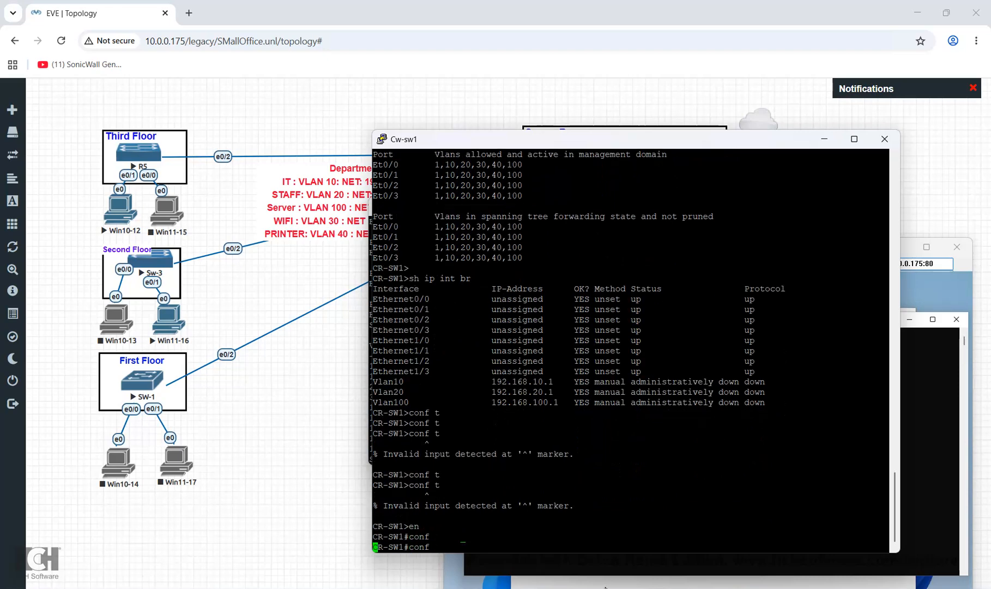
{"action": "key", "text": "Return"}
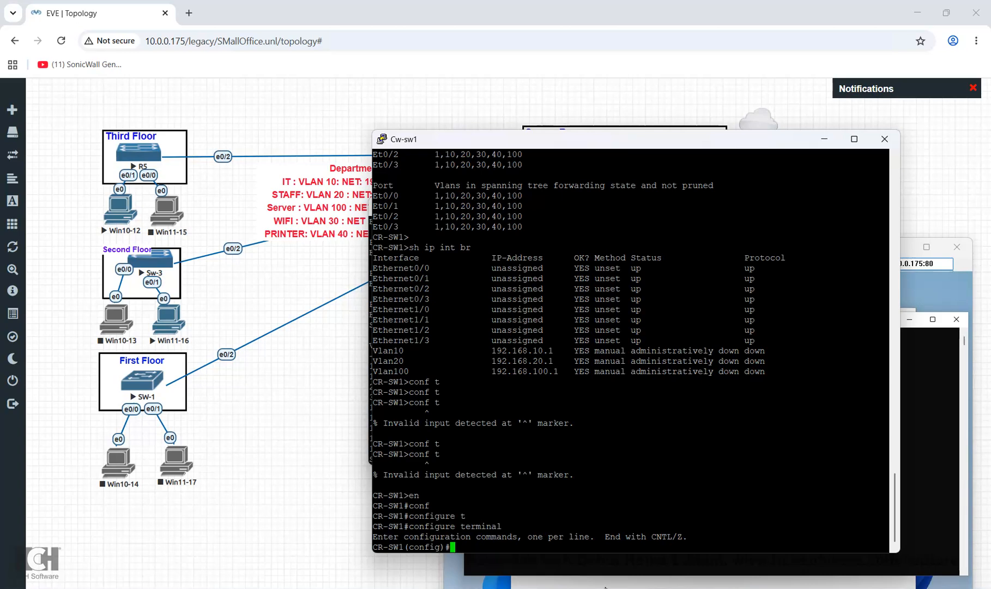
Select interface range vlan 10, vlan 20, vlan 30, vlan 100, correcting the 'valn' typo
{"action": "type", "text": "int"}
{"action": "key", "text": "Tab"}
{"action": "type", "text": "ra"}
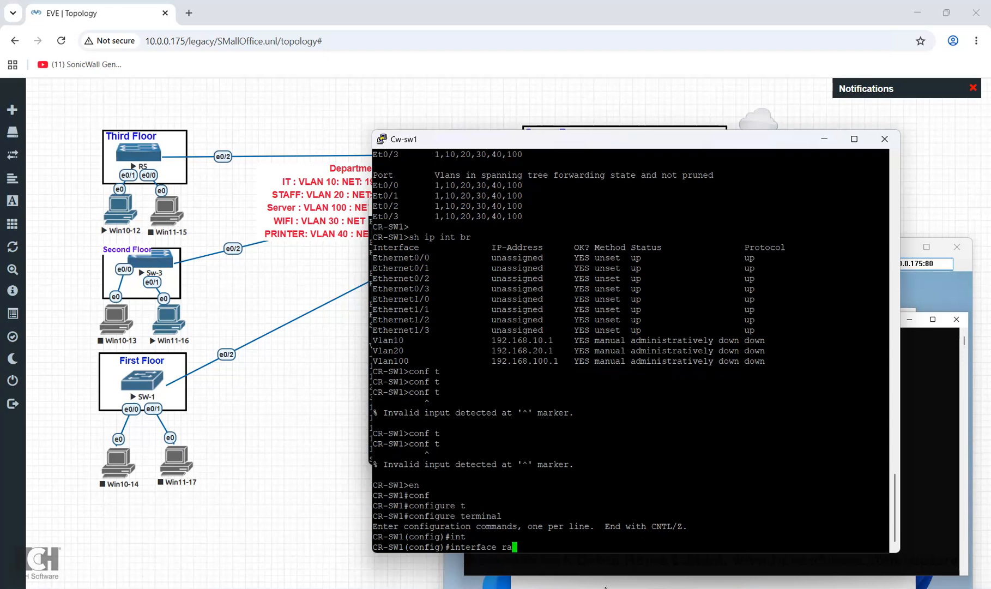
{"action": "key", "text": "Tab"}
{"action": "type", "text": "vlan "}
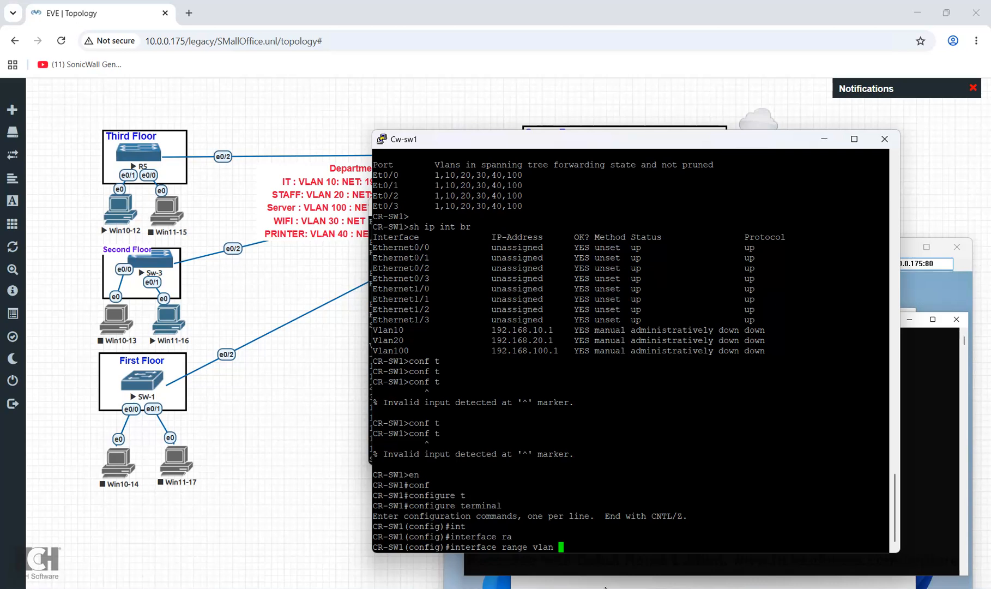
{"action": "type", "text": "10, vlan 20, valn 30"}
{"action": "key", "text": "BackSpace"}
{"action": "type", "text": ", vlan 100"}
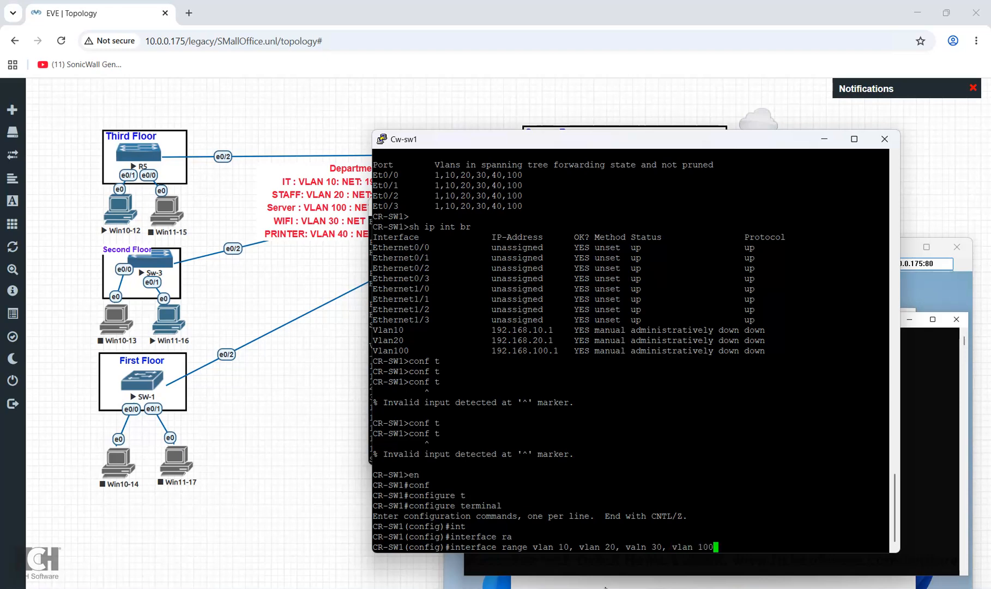
{"action": "key", "text": "Return"}
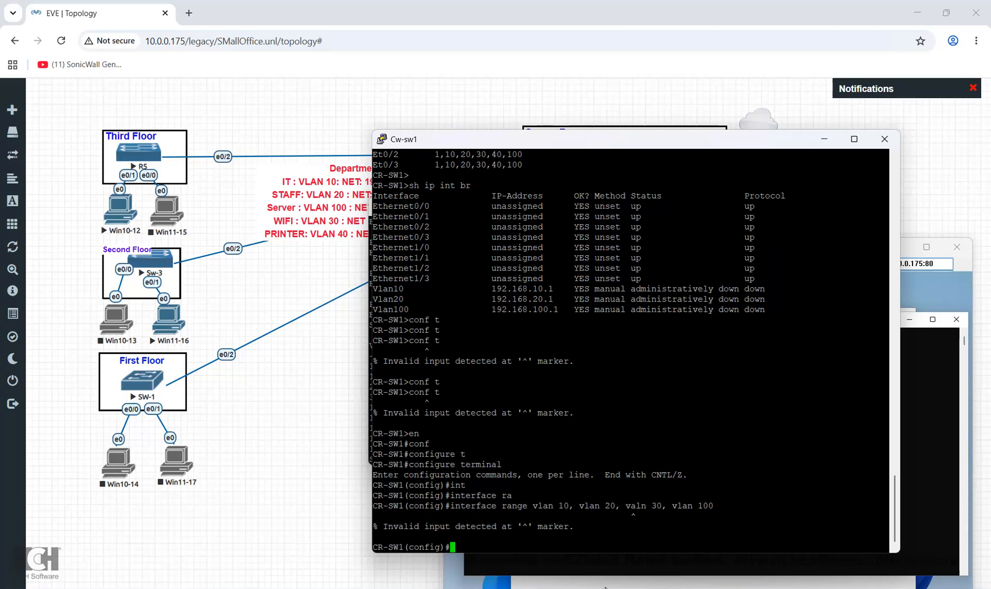
{"action": "key", "text": "Up"}
{"action": "key", "text": "Left"}
{"action": "key", "text": "Left"}
{"action": "key", "text": "Left"}
{"action": "key", "text": "Left"}
{"action": "key", "text": "Left"}
{"action": "key", "text": "Left"}
{"action": "key", "text": "Left"}
{"action": "key", "text": "Left"}
{"action": "key", "text": "Left"}
{"action": "key", "text": "Left"}
{"action": "key", "text": "Left"}
{"action": "key", "text": "Left"}
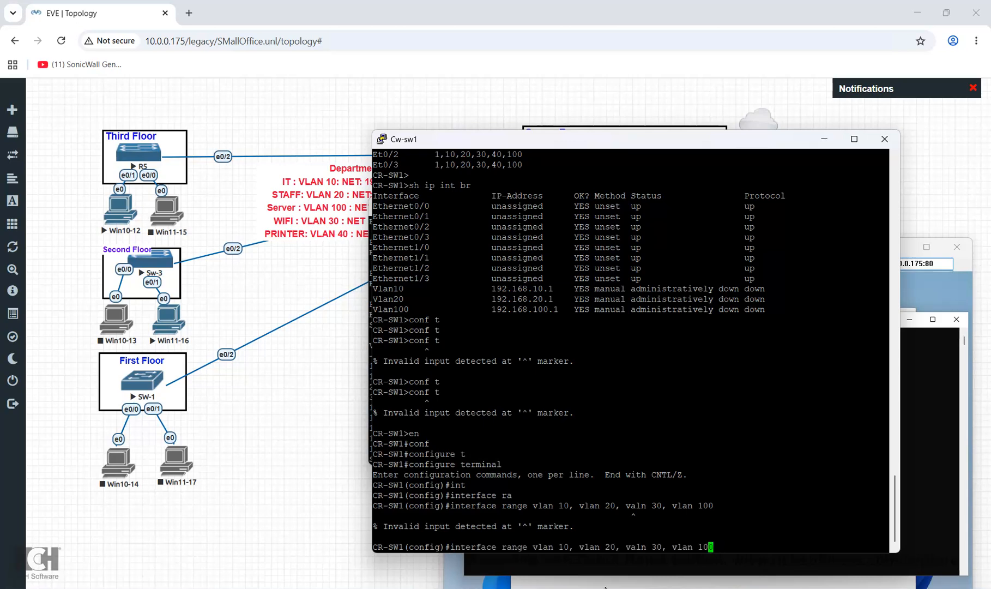
{"action": "key", "text": "Left"}
{"action": "key", "text": "BackSpace"}
{"action": "key", "text": "BackSpace"}
{"action": "key", "text": "BackSpace"}
{"action": "type", "text": "lan"}
{"action": "key", "text": "Return"}
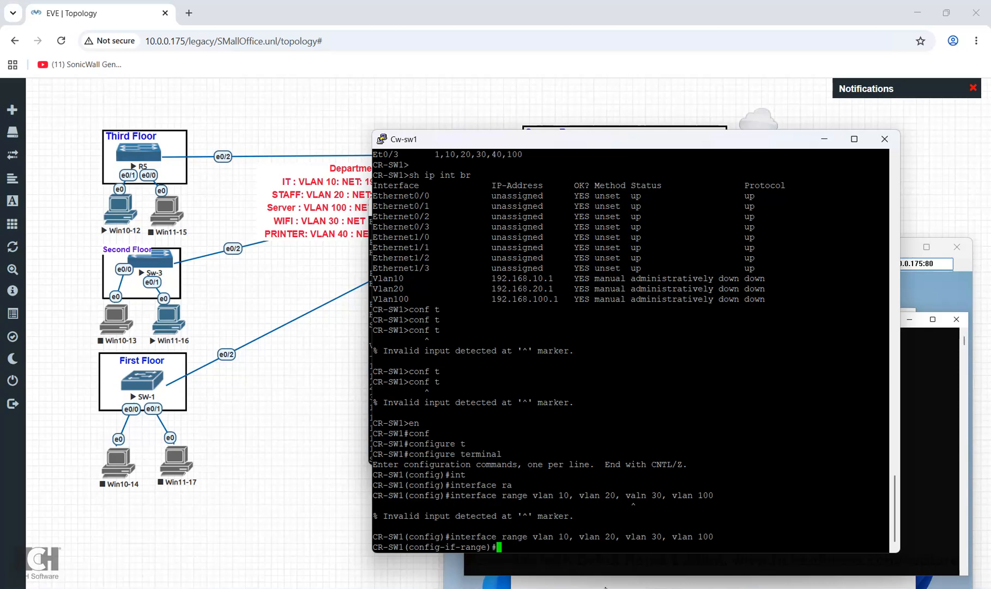
Enable the four VLAN interfaces with no shutdown and exit back to global config
{"action": "type", "text": "no sh"}
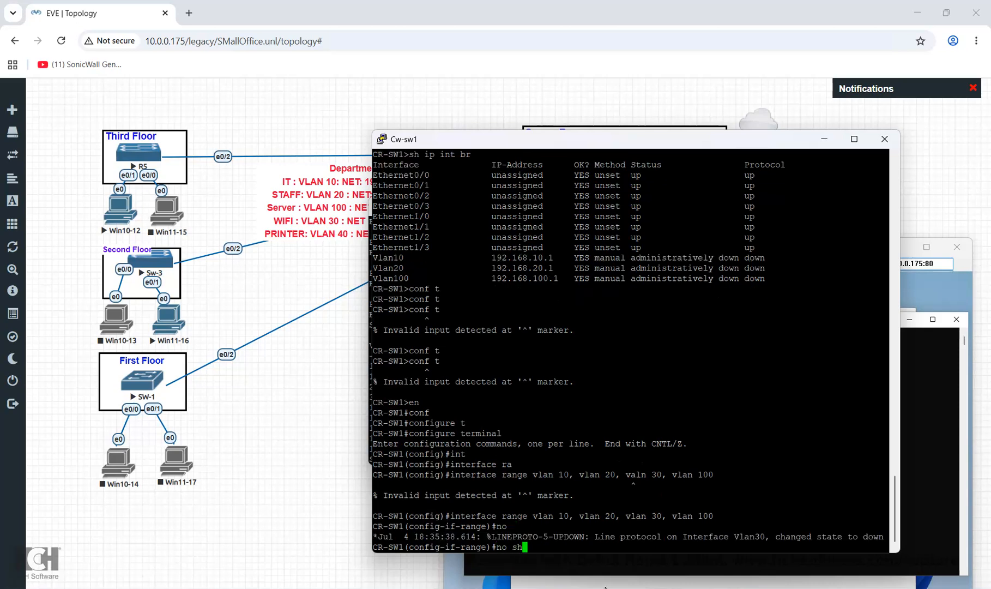
{"action": "key", "text": "Tab"}
{"action": "key", "text": "Return"}
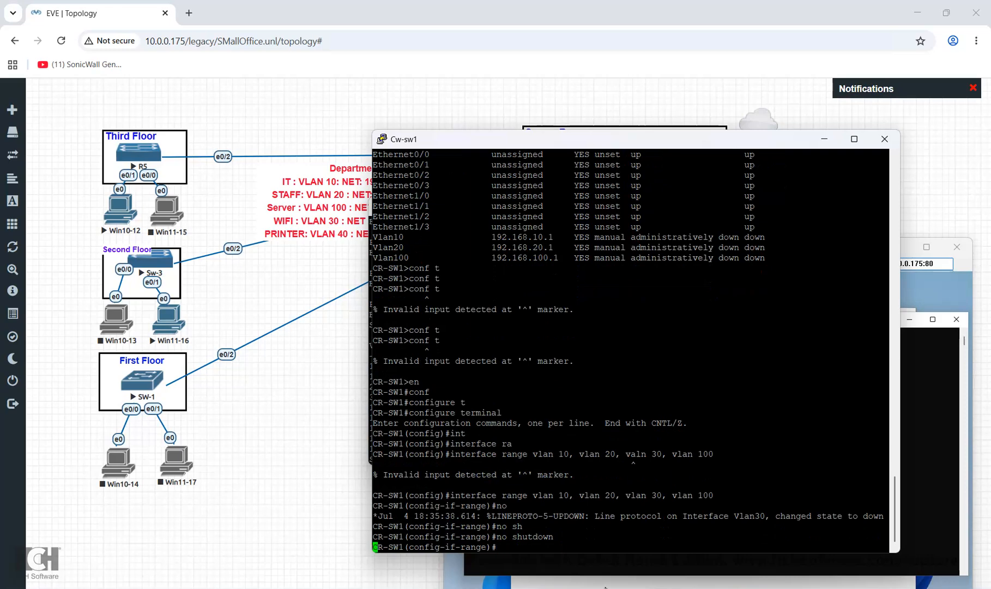
{"action": "type", "text": "exit"}
{"action": "key", "text": "Return"}
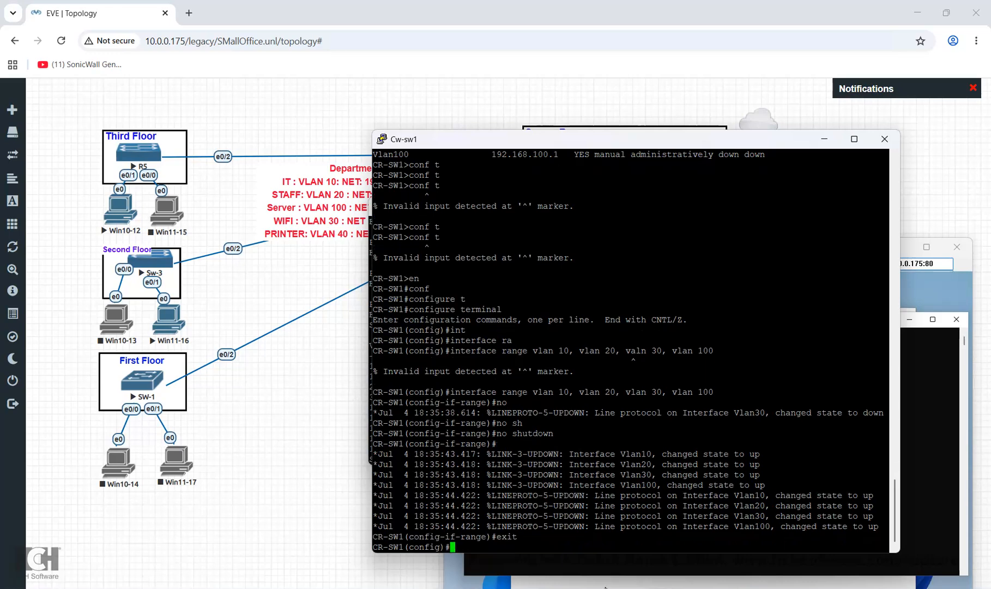
Hide the switch console, arrange the VM windows, and rerun Win11-16's ping to 192.168.10.2
{"action": "left_click", "coordinate": [606, 587]}
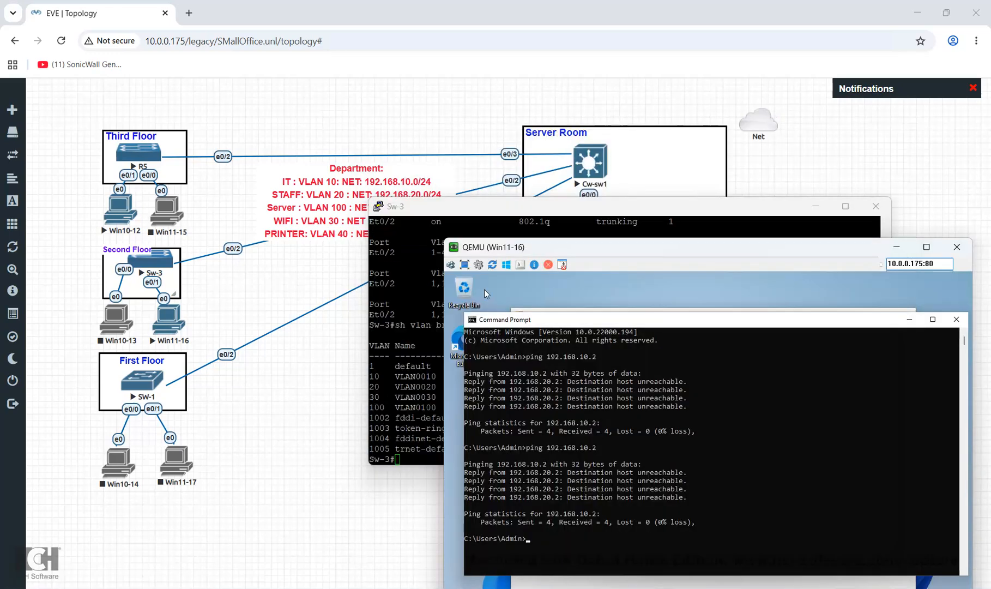
{"action": "mouse_move", "coordinate": [750, 588]}
{"action": "left_click", "coordinate": [668, 537]}
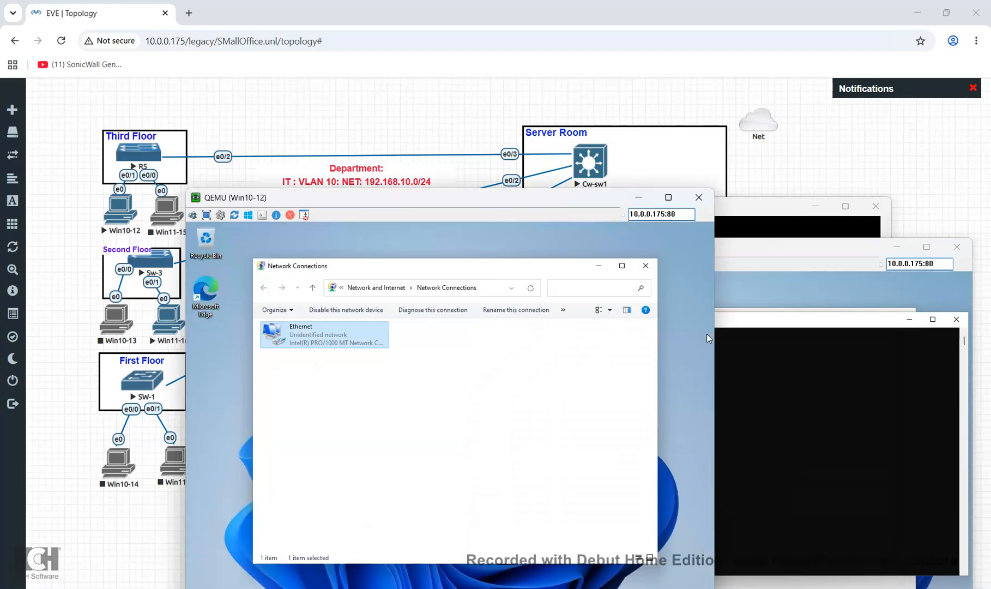
{"action": "left_click", "coordinate": [708, 588]}
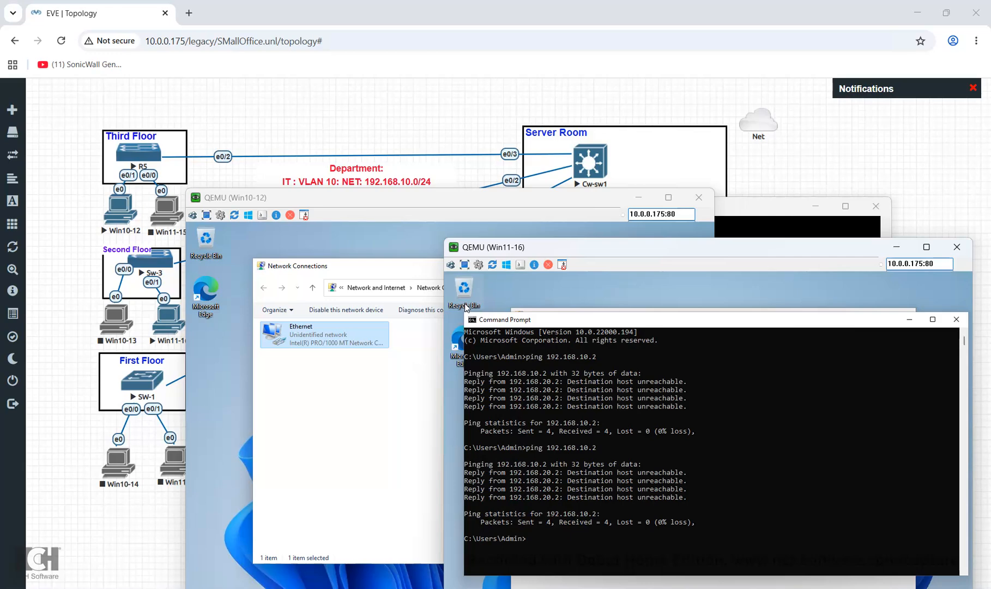
{"action": "left_click_drag", "start_coordinate": [491, 197], "coordinate": [448, 130]}
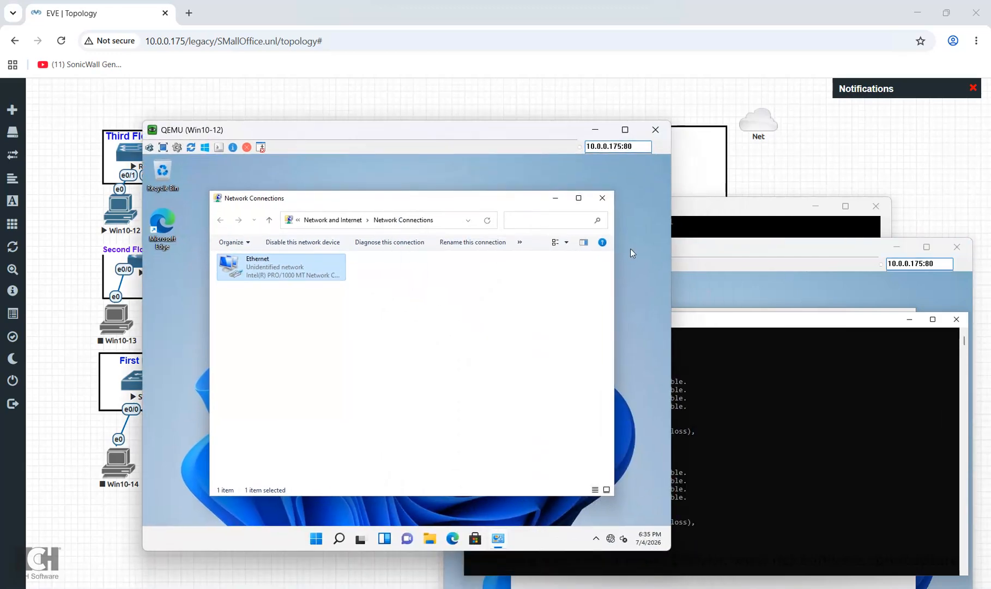
{"action": "left_click", "coordinate": [676, 472]}
{"action": "key", "text": "Up"}
{"action": "key", "text": "Return"}
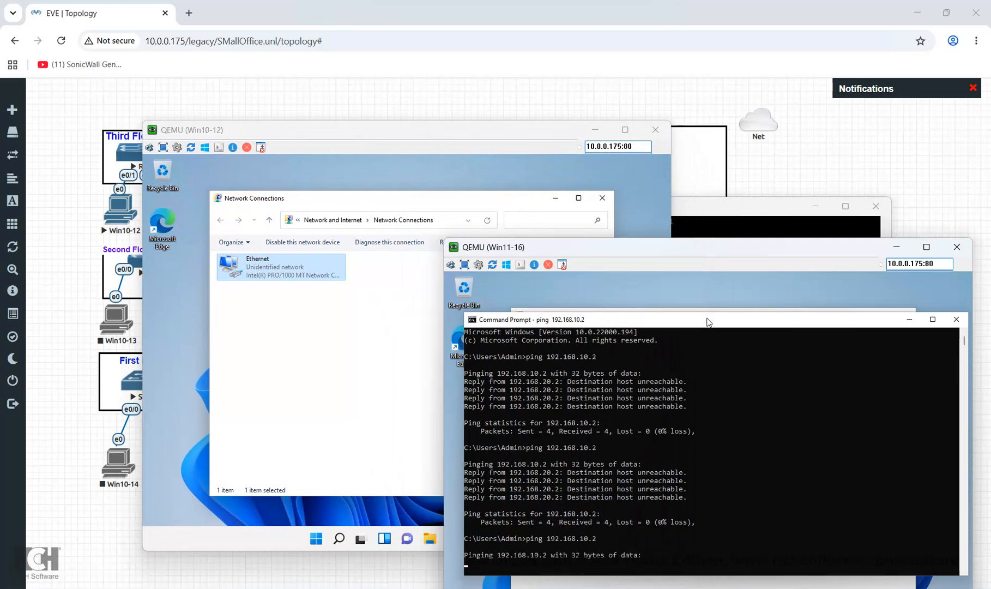
{"action": "left_click_drag", "start_coordinate": [662, 281], "coordinate": [661, 238]}
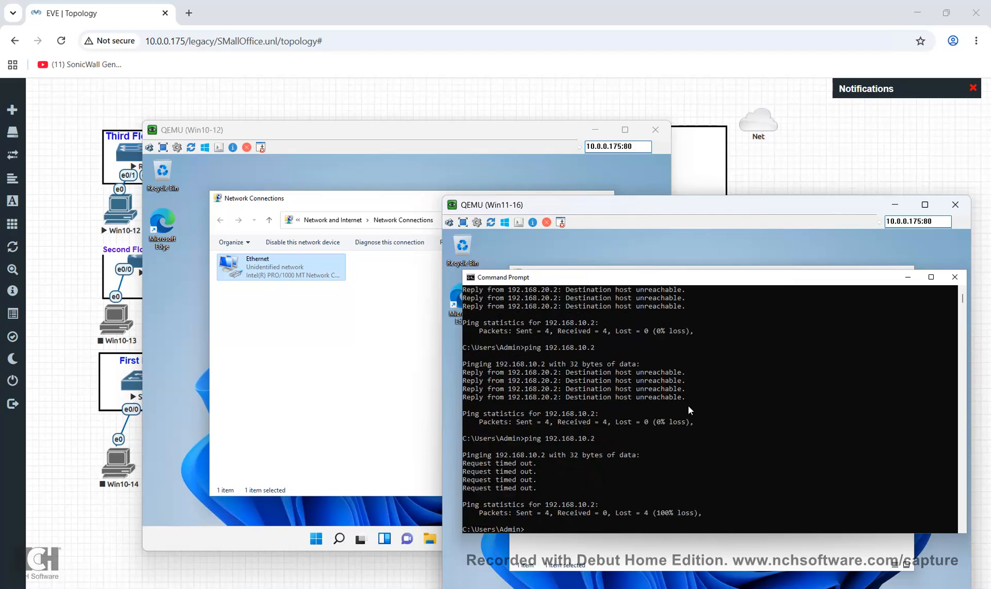
Ping gateways 192.168.20.1 and 192.168.10.1 from Win11-16; both now reply
{"action": "type", "text": "ping 192.168.20.1"}
{"action": "key", "text": "Return"}
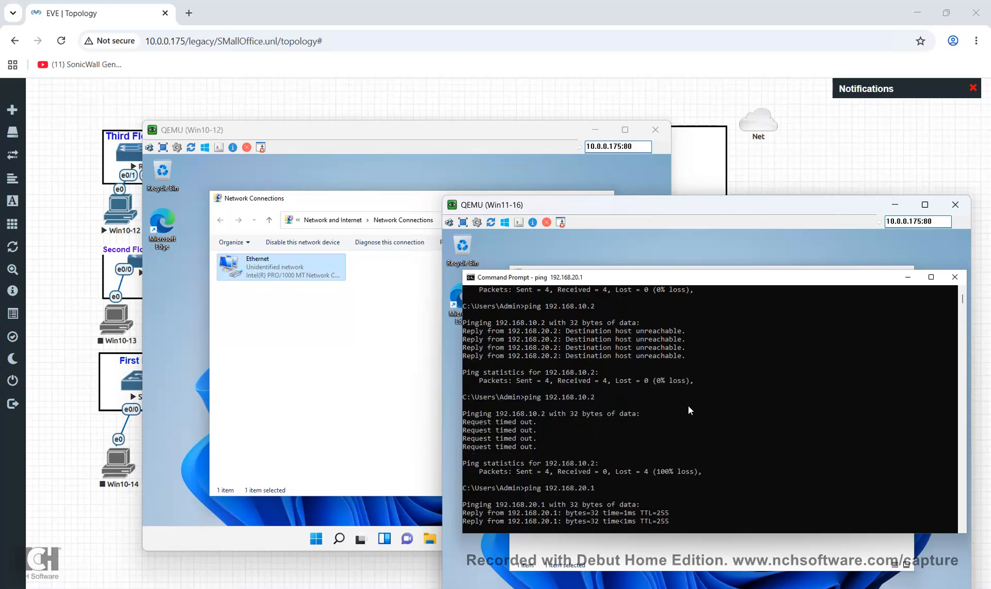
{"action": "type", "text": "ping 19"}
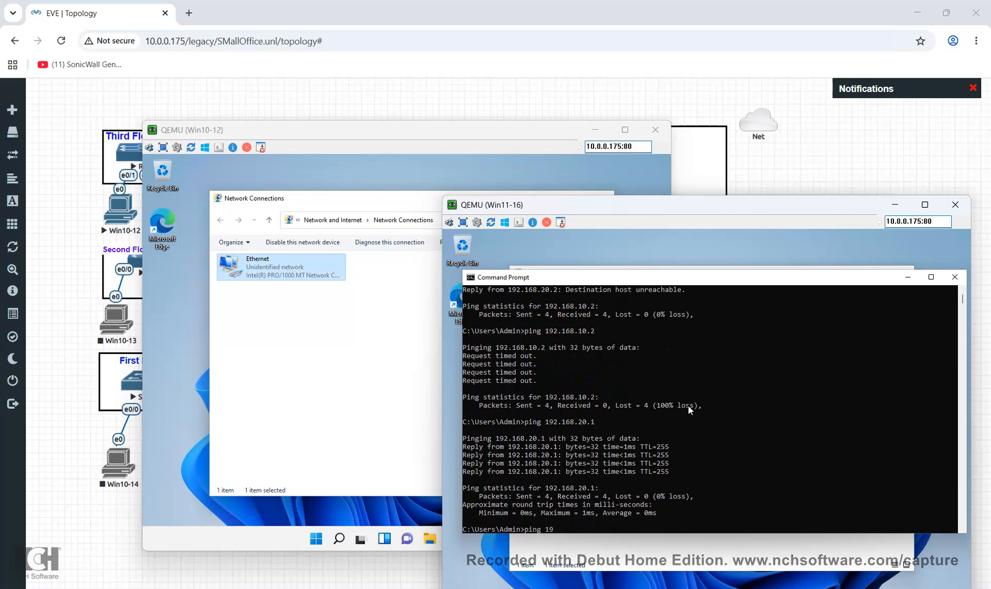
{"action": "type", "text": "2.168.10.1"}
{"action": "key", "text": "Return"}
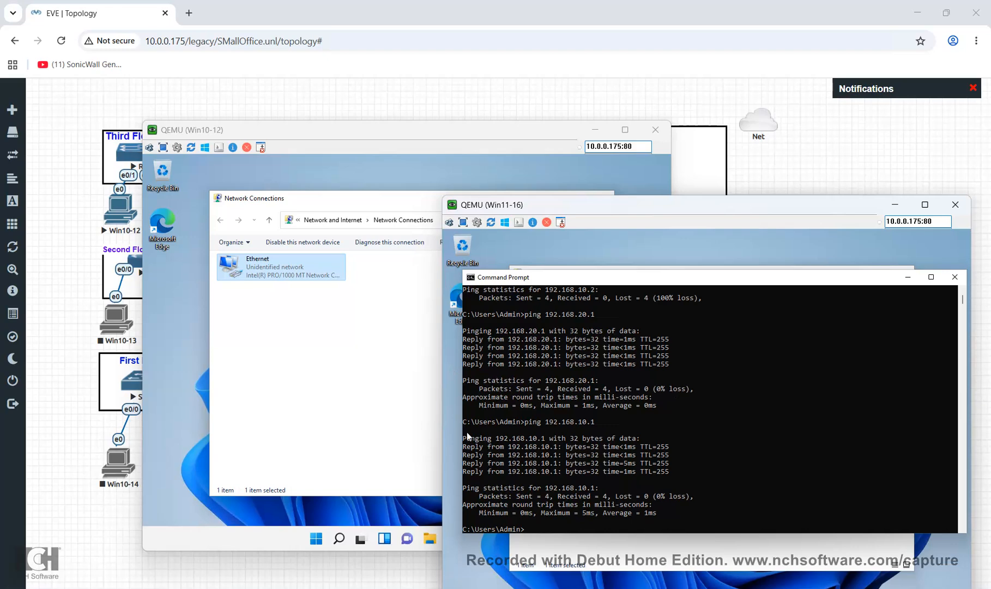
{"action": "left_click", "coordinate": [339, 540]}
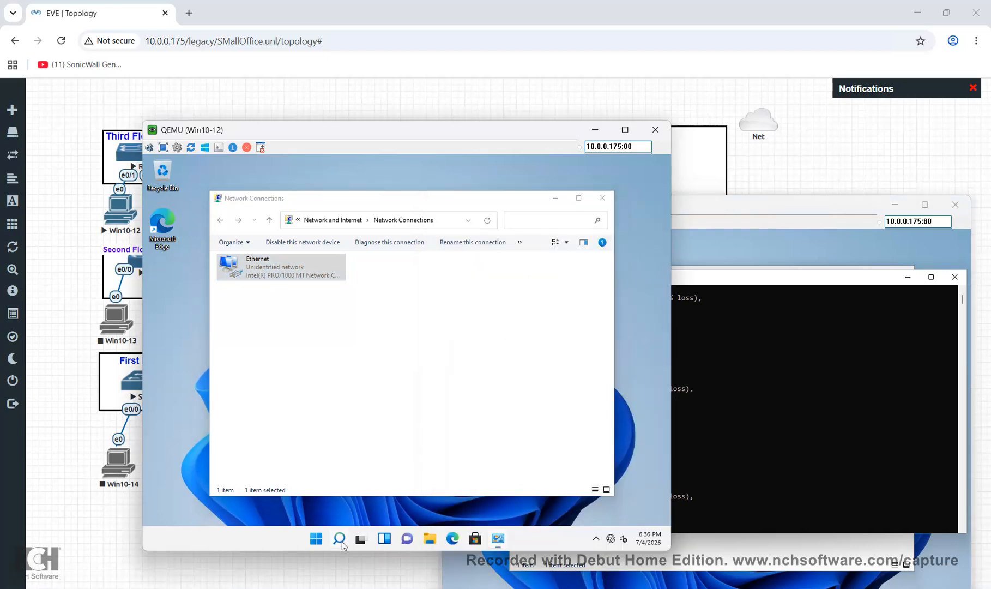
Ping 192.168.10.1 from a Win10-12 Command Prompt (host unreachable), then run ncpa.cpl
{"action": "type", "text": "cmd"}
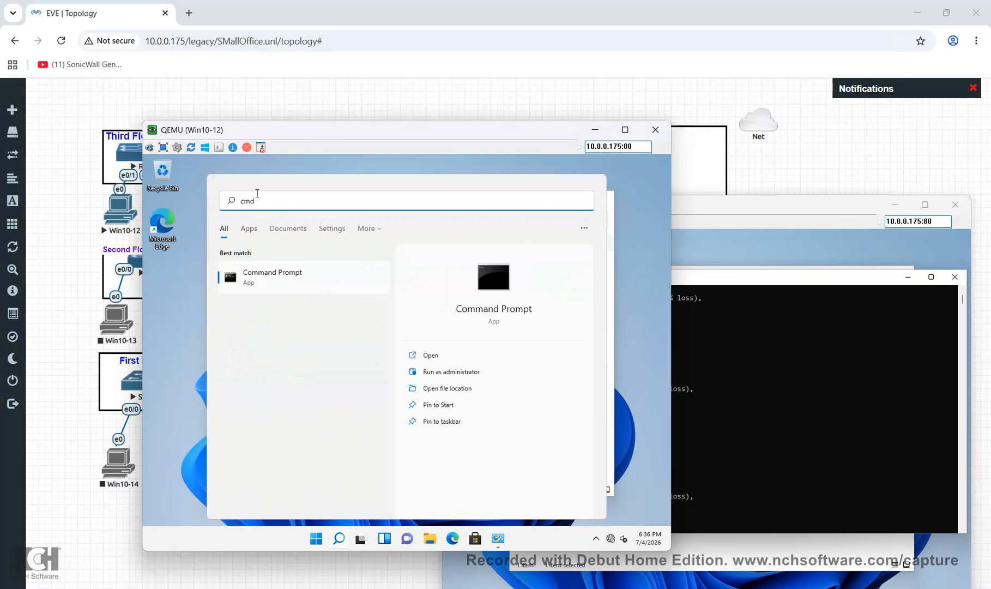
{"action": "left_click", "coordinate": [270, 288]}
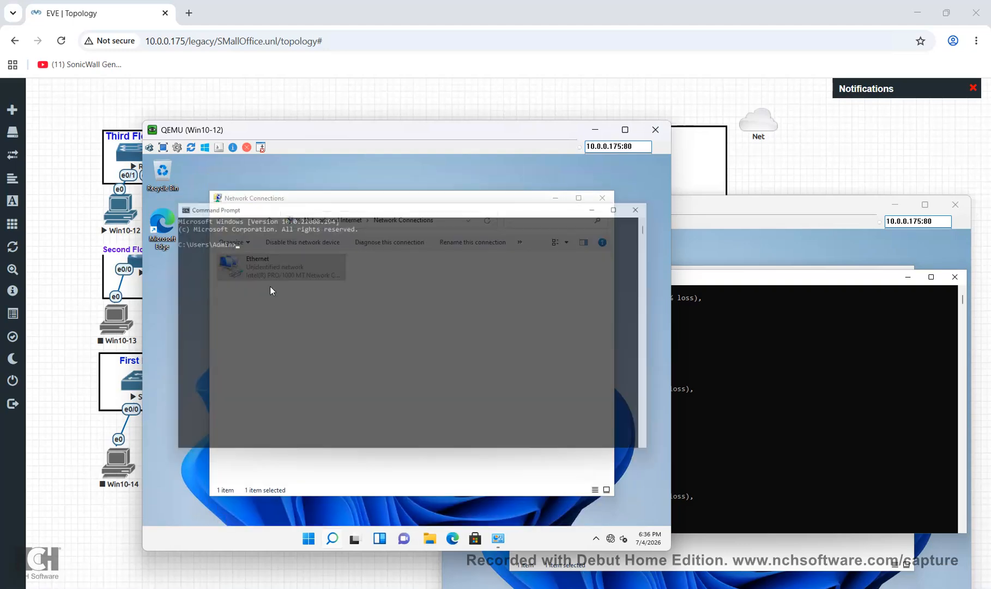
{"action": "type", "text": "ping"}
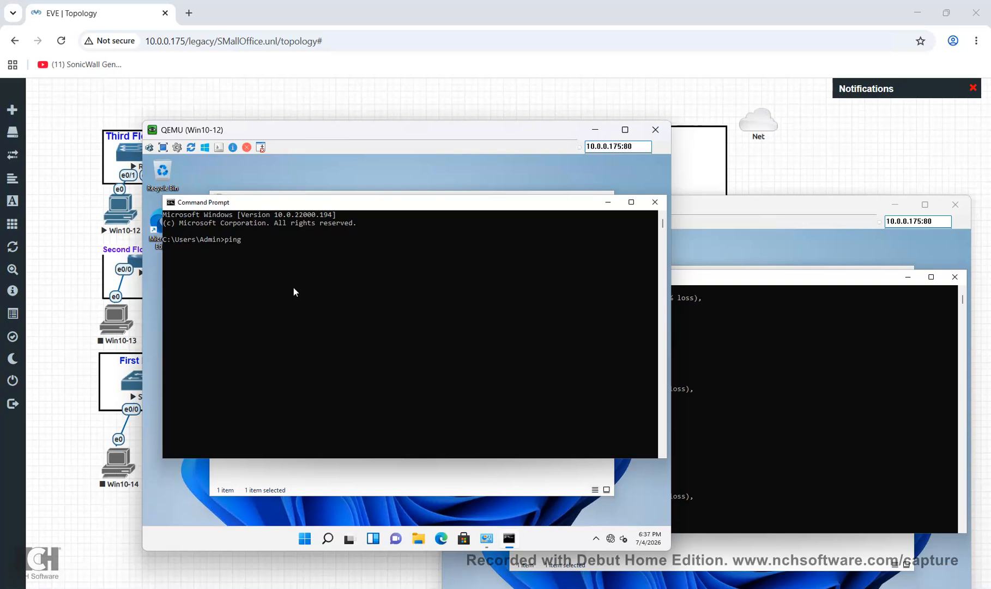
{"action": "type", "text": " 192.168.10.1"}
{"action": "key", "text": "Return"}
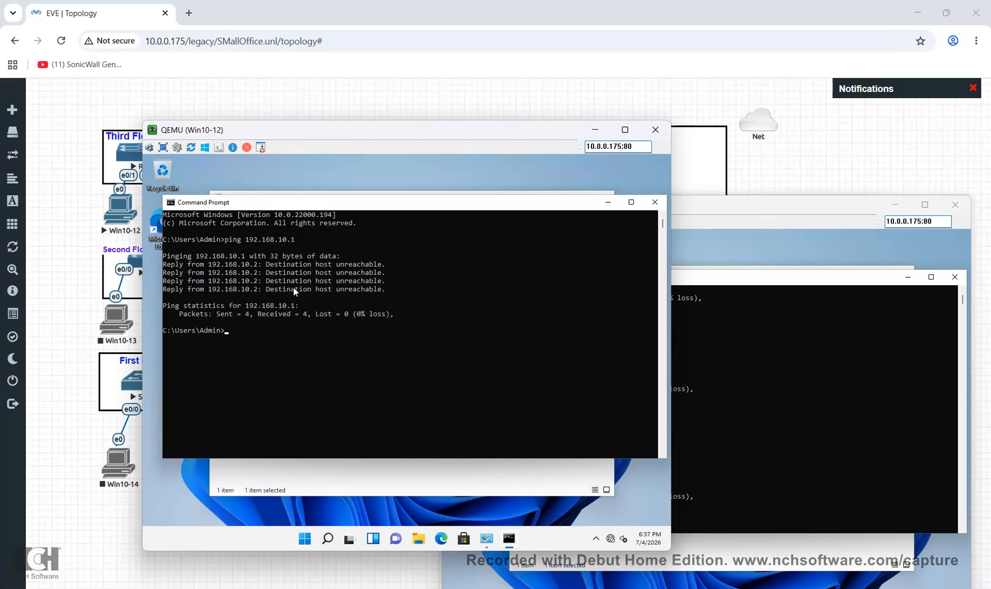
{"action": "type", "text": "ncpa.cpl"}
{"action": "key", "text": "Return"}
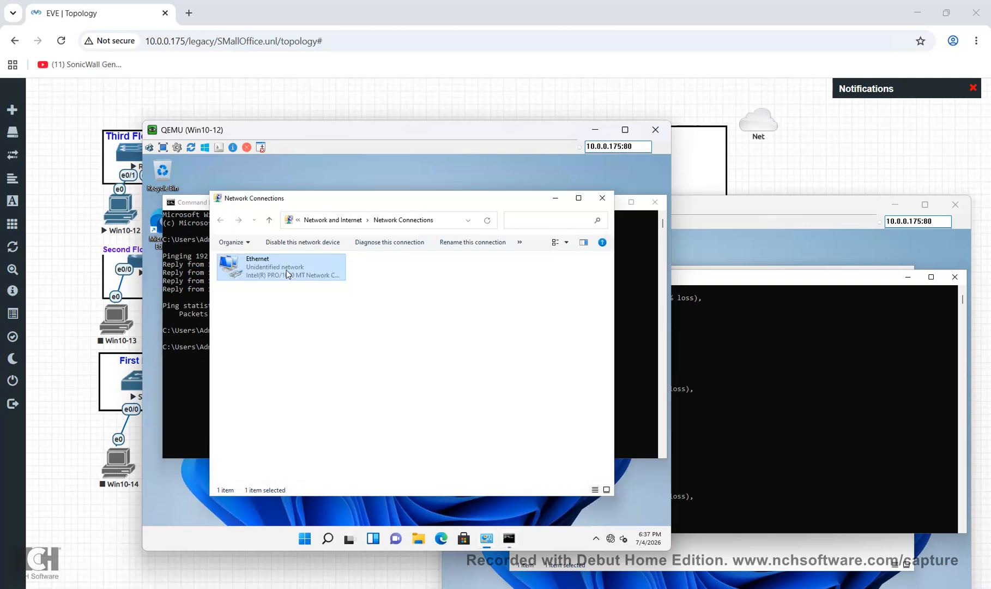
Review the Win10-12 Ethernet adapter's IPv4 settings, then close the adapter dialogs
{"action": "double_click", "coordinate": [286, 267]}
{"action": "left_click", "coordinate": [346, 437]}
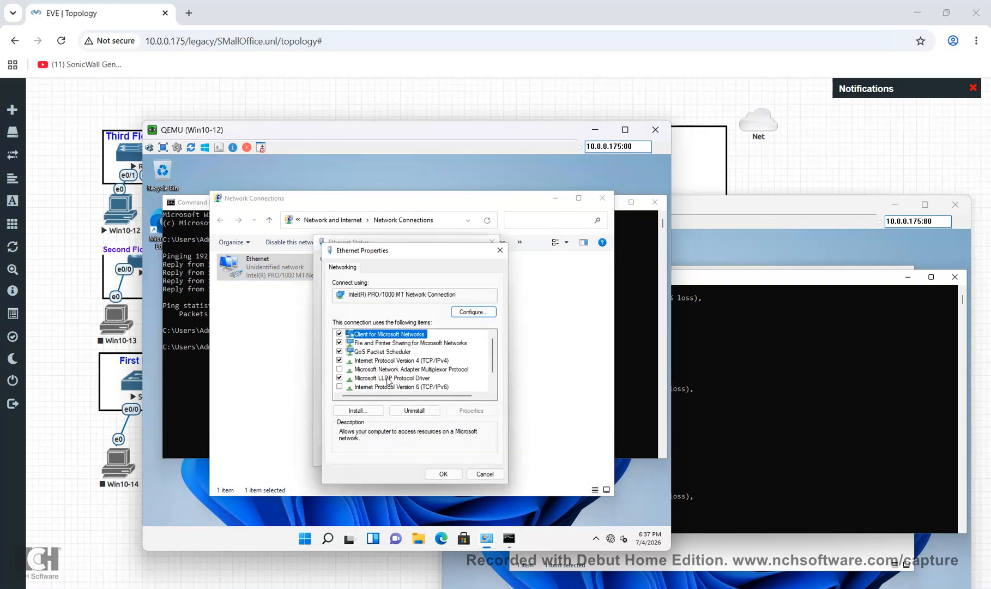
{"action": "double_click", "coordinate": [395, 360]}
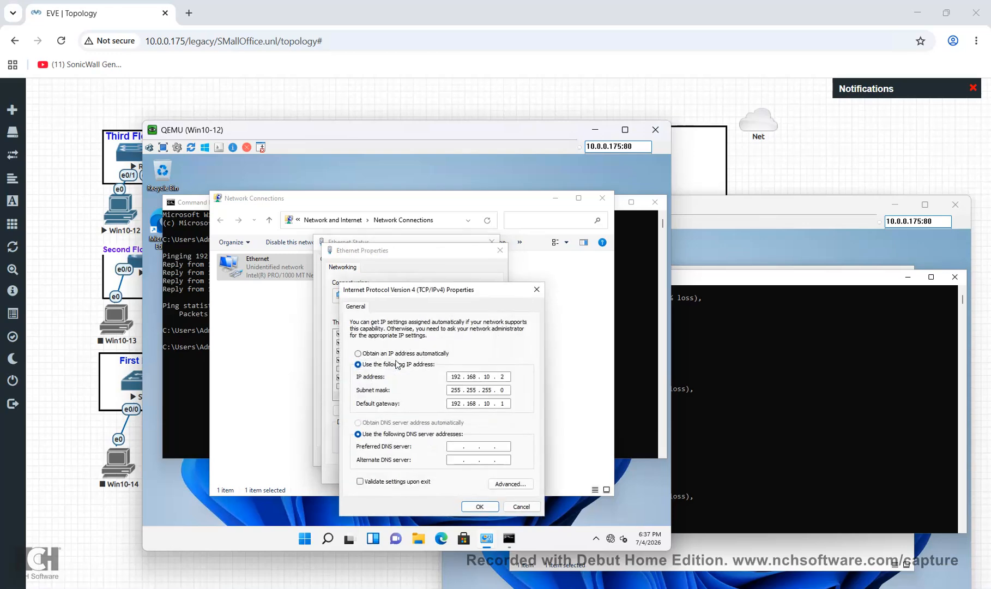
{"action": "left_click", "coordinate": [473, 506]}
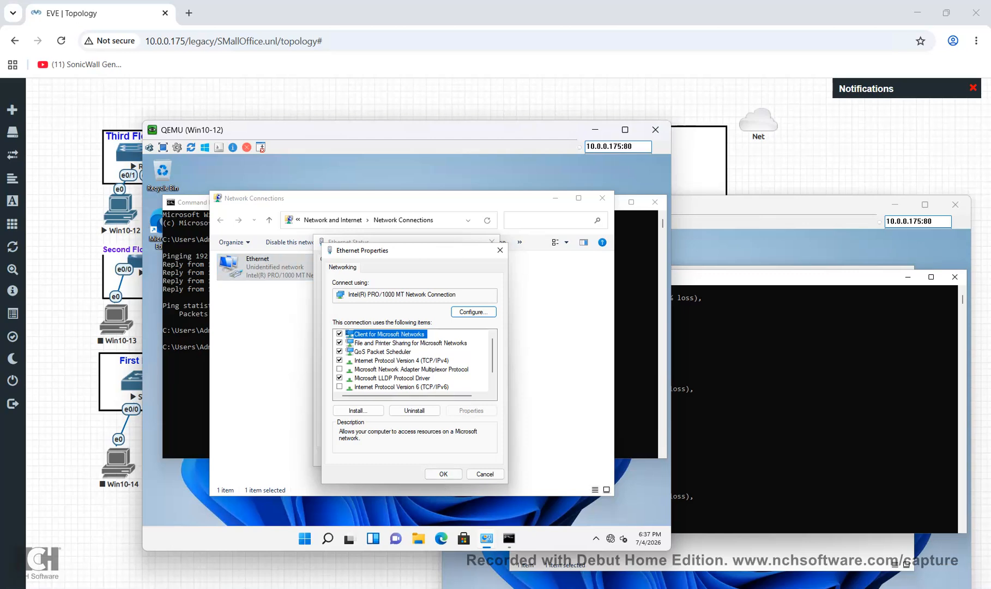
{"action": "left_click", "coordinate": [443, 473]}
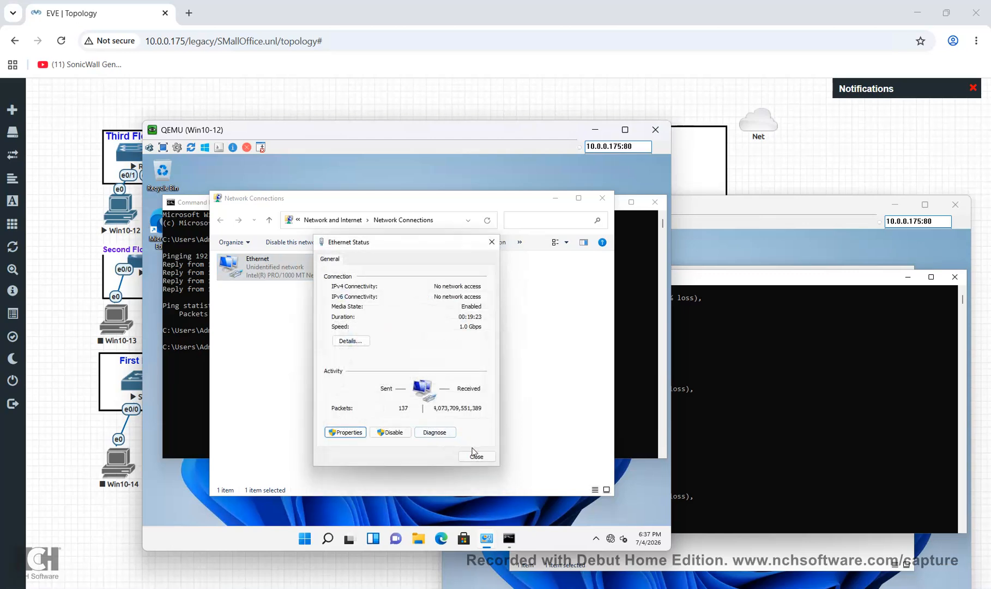
{"action": "left_click", "coordinate": [475, 456]}
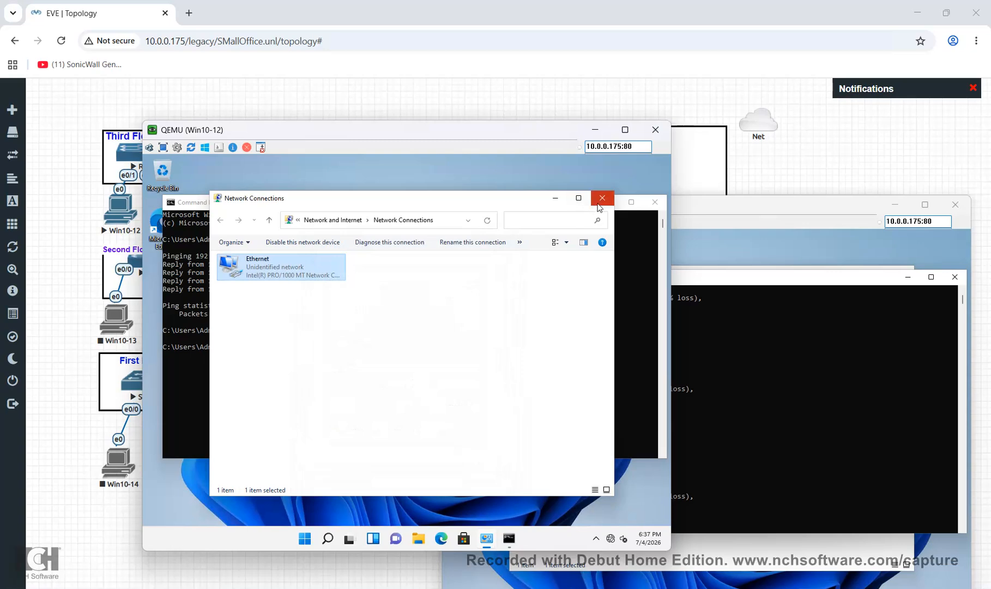
Rerun Win10-12's ping to 192.168.10.1, still unreachable, and uncover the Server Room topology
{"action": "left_click_drag", "start_coordinate": [564, 165], "coordinate": [638, 170]}
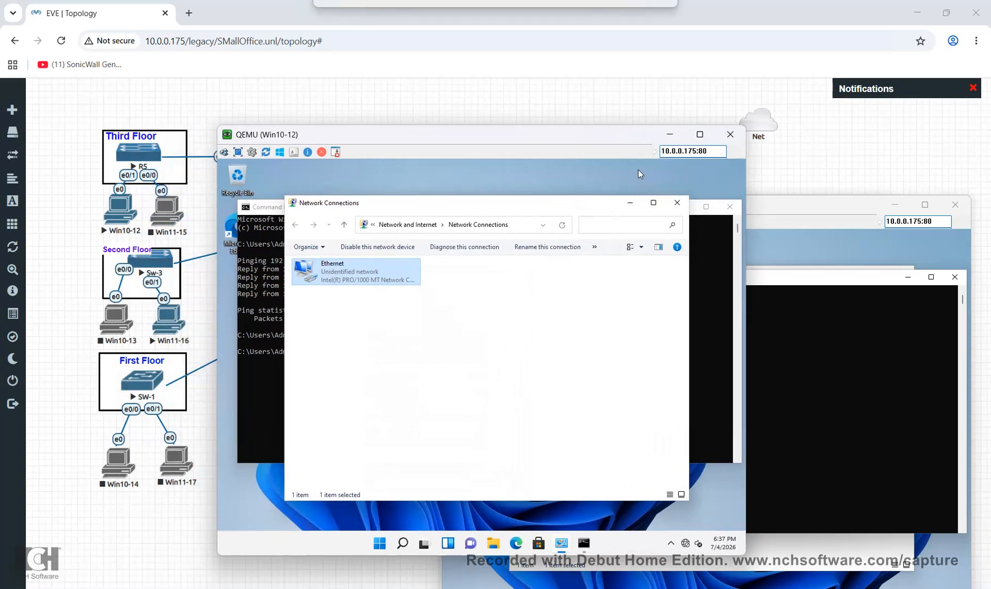
{"action": "left_click", "coordinate": [252, 391]}
{"action": "key", "text": "Up"}
{"action": "key", "text": "Up"}
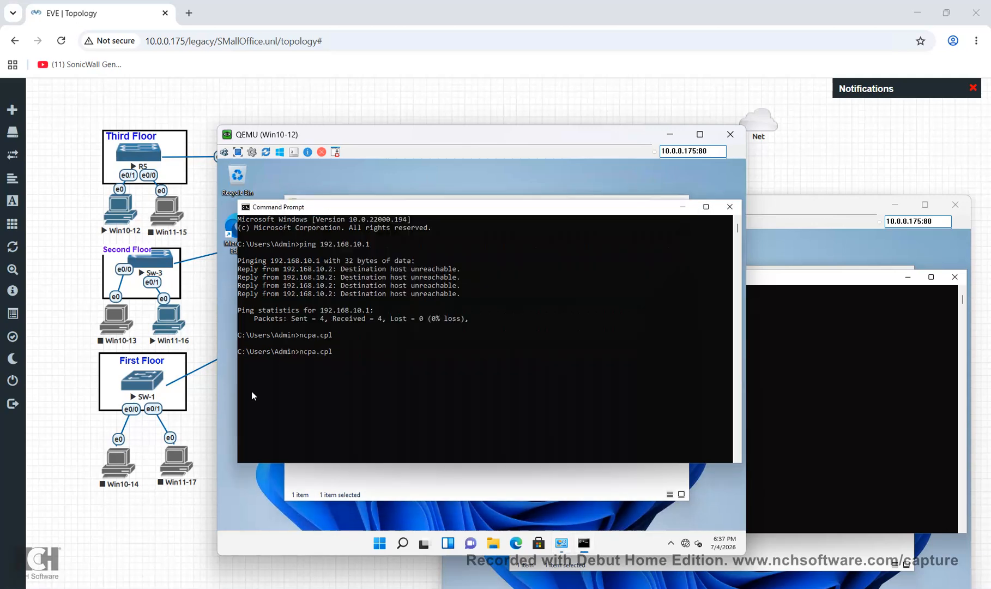
{"action": "key", "text": "Return"}
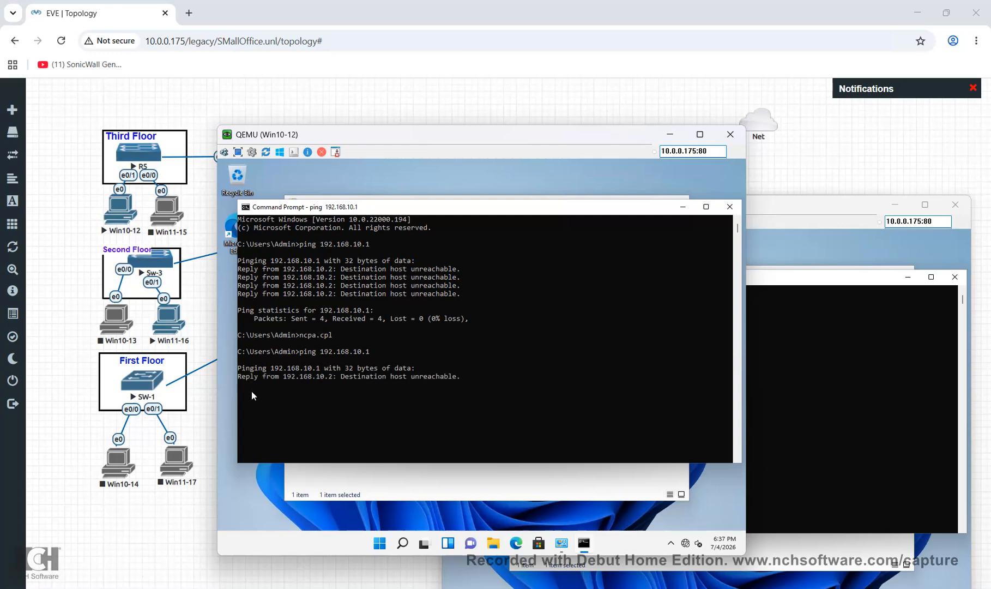
{"action": "left_click_drag", "start_coordinate": [426, 181], "coordinate": [432, 284]}
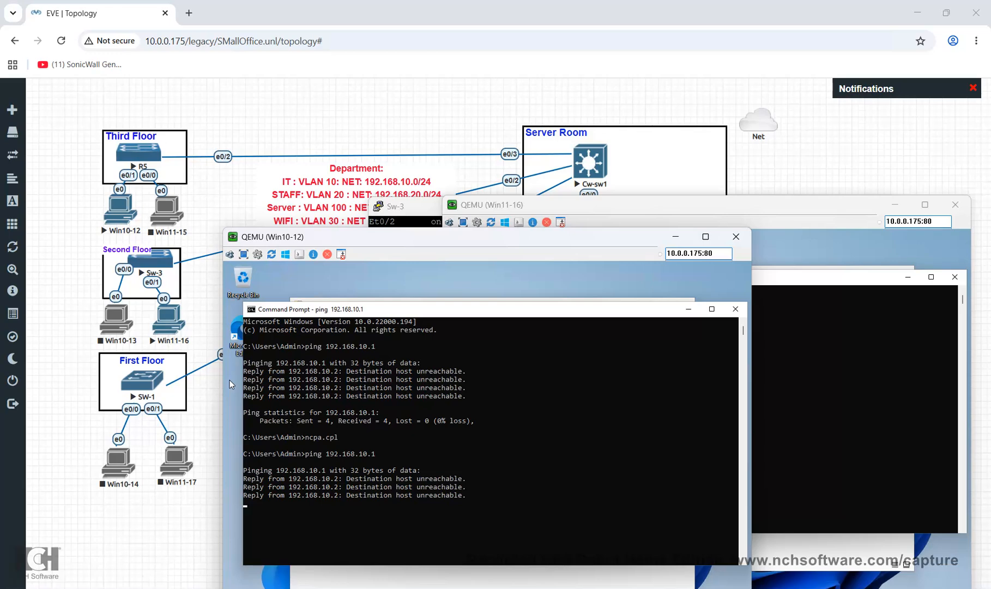
Open SW-5's console, enter privileged mode and list its VLANs with sh vlan br
{"action": "left_click", "coordinate": [138, 153]}
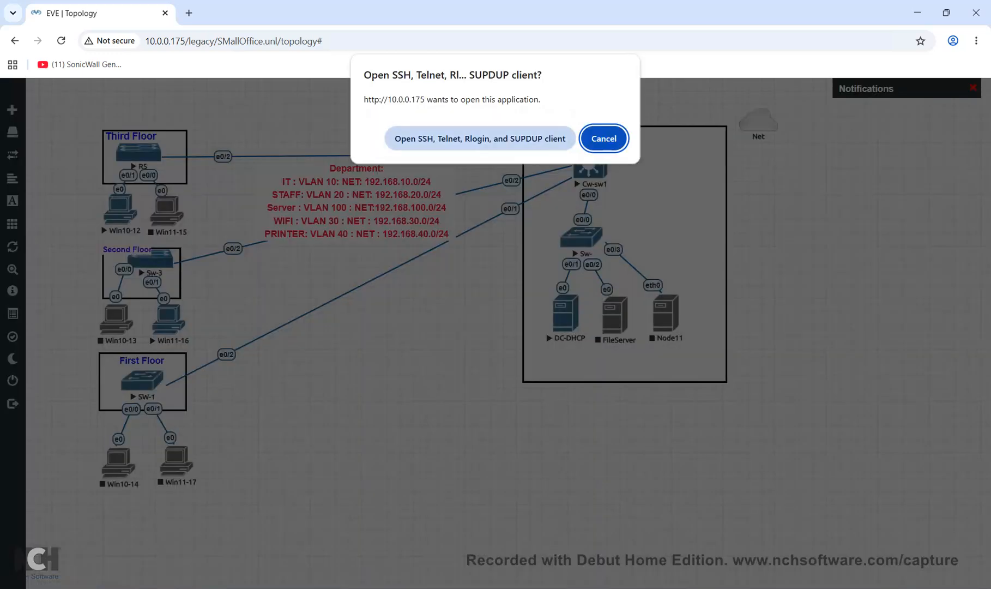
{"action": "left_click", "coordinate": [476, 138]}
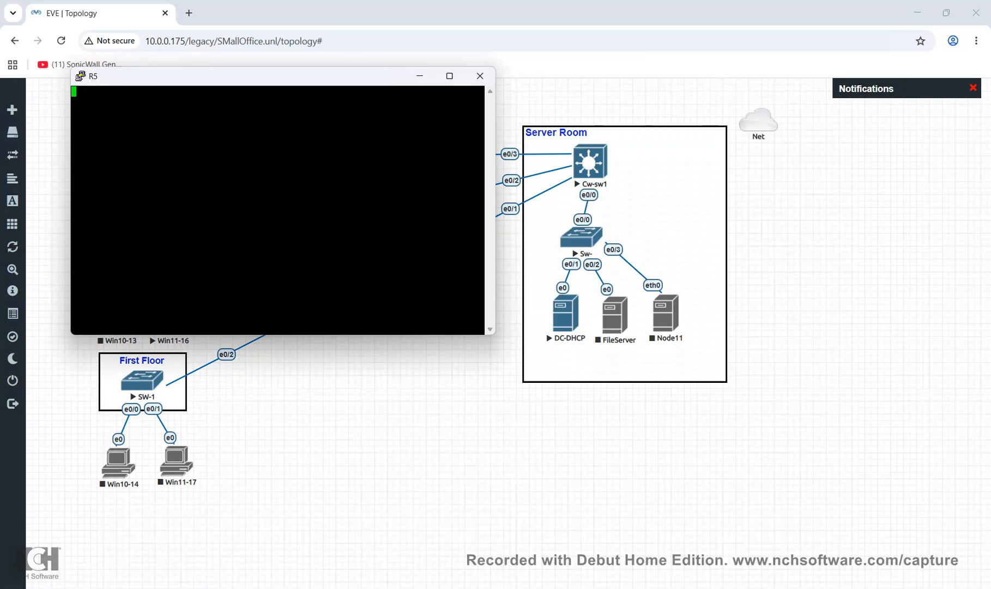
{"action": "left_click_drag", "start_coordinate": [294, 76], "coordinate": [569, 120]}
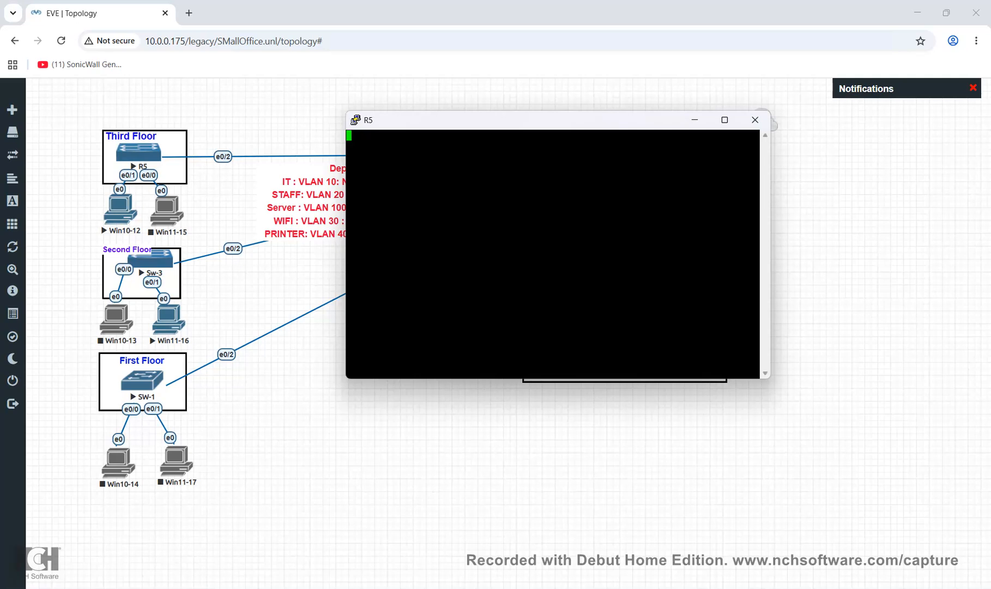
{"action": "key", "text": "Return"}
{"action": "key", "text": "Return"}
{"action": "key", "text": "Return"}
{"action": "type", "text": "en"}
{"action": "key", "text": "Return"}
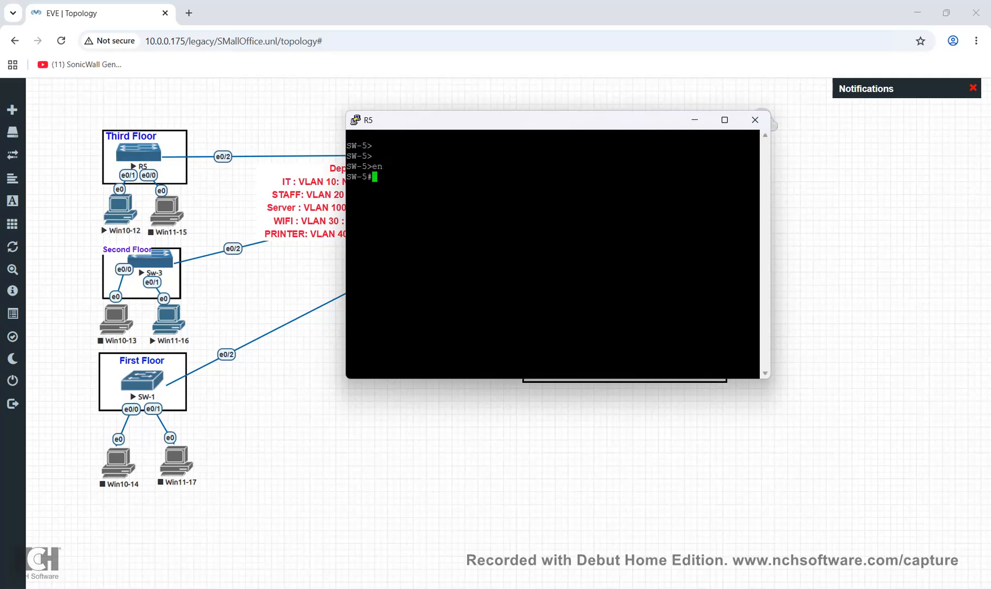
{"action": "type", "text": "sh vlan br"}
{"action": "key", "text": "Return"}
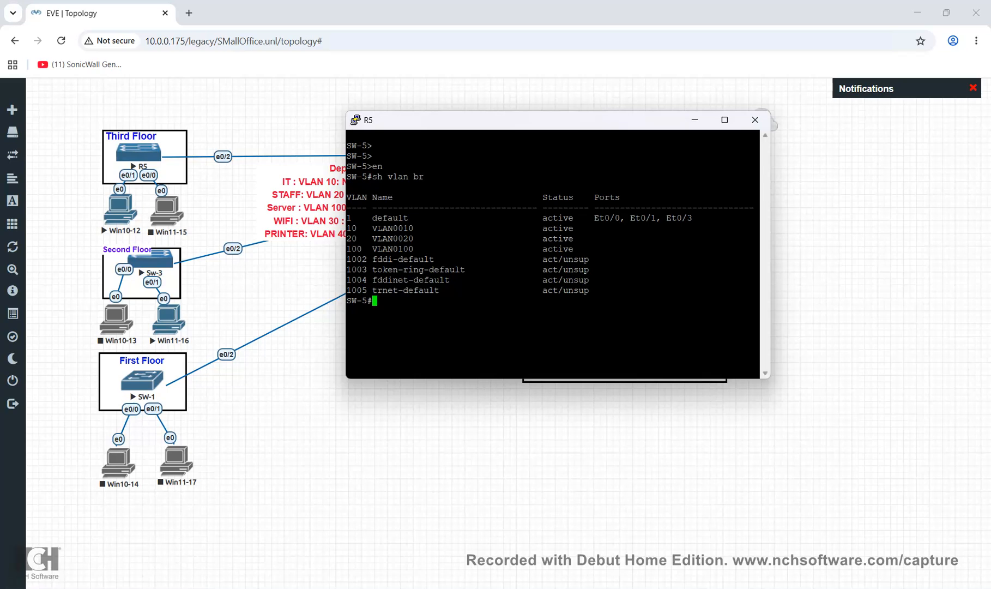
{"action": "left_click_drag", "start_coordinate": [758, 248], "coordinate": [347, 228]}
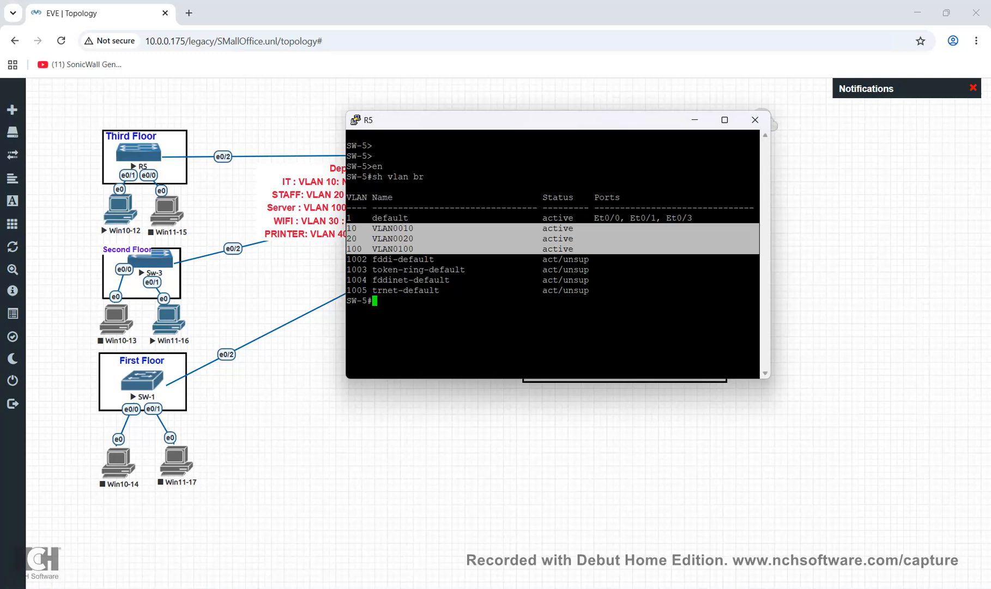
{"action": "left_click", "coordinate": [415, 244]}
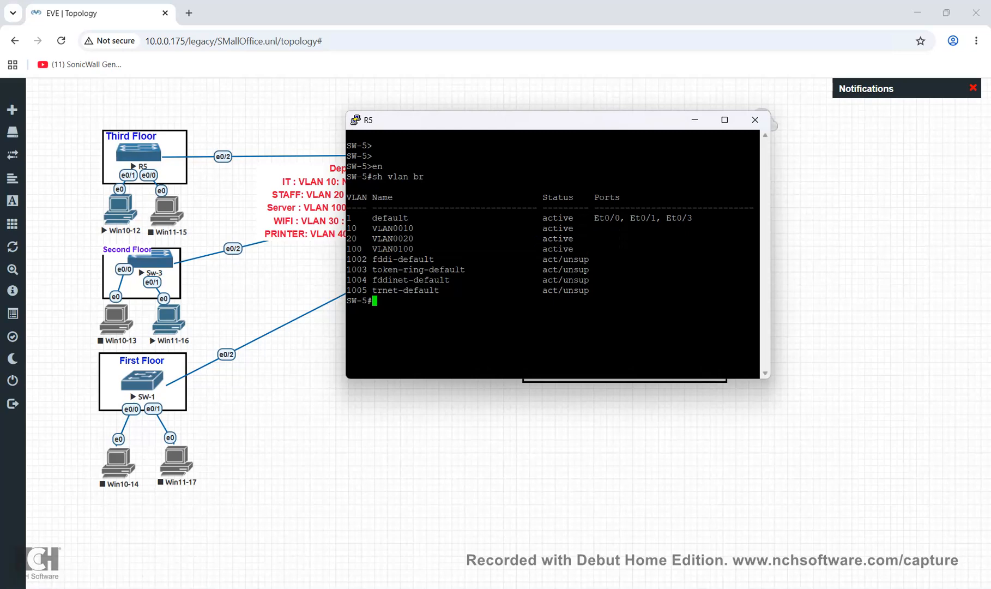
Enter global configuration mode and select interface e0/1
{"action": "type", "text": "cnf"}
{"action": "key", "text": "Tab"}
{"action": "key", "text": "BackSpace"}
{"action": "key", "text": "BackSpace"}
{"action": "key", "text": "BackSpace"}
{"action": "type", "text": "conf"}
{"action": "key", "text": "Tab"}
{"action": "type", "text": "t"}
{"action": "key", "text": "Tab"}
{"action": "key", "text": "Return"}
{"action": "type", "text": "int"}
{"action": "key", "text": "Tab"}
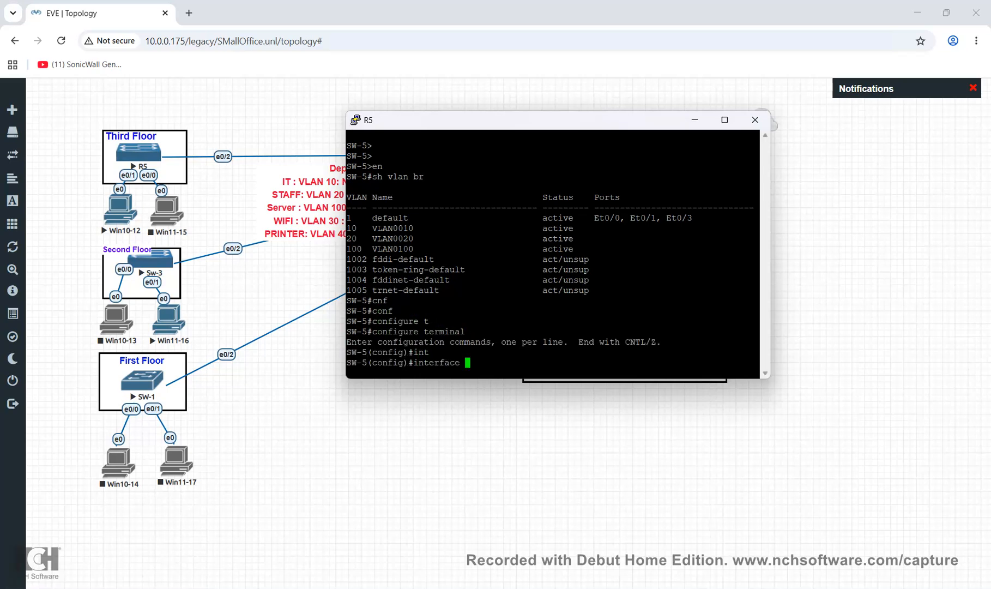
{"action": "type", "text": "e0/1"}
{"action": "key", "text": "Return"}
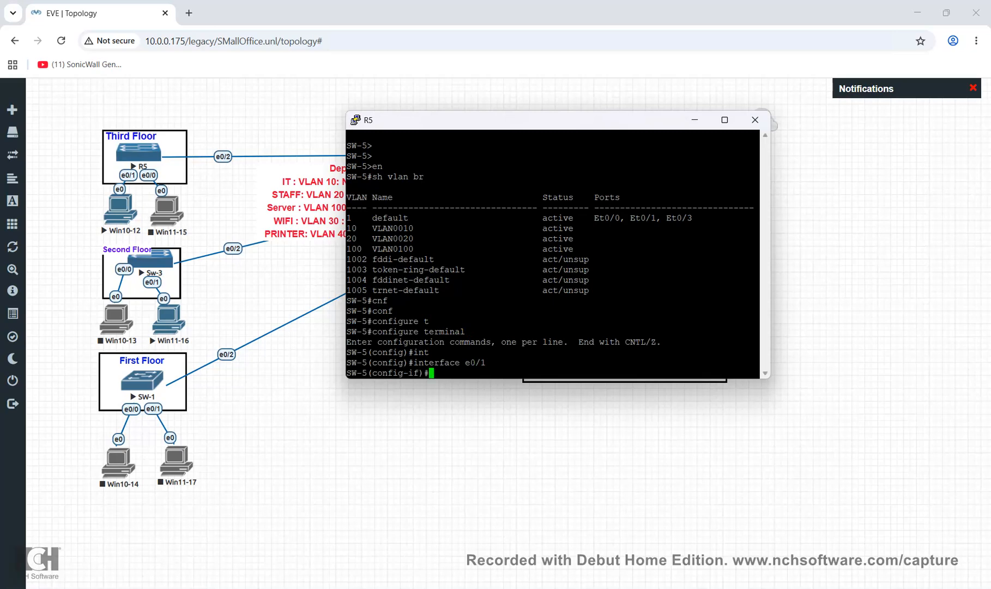
Make e0/1 an access port assigned to VLAN 10
{"action": "type", "text": "sw"}
{"action": "key", "text": "Tab"}
{"action": "type", "text": "mo"}
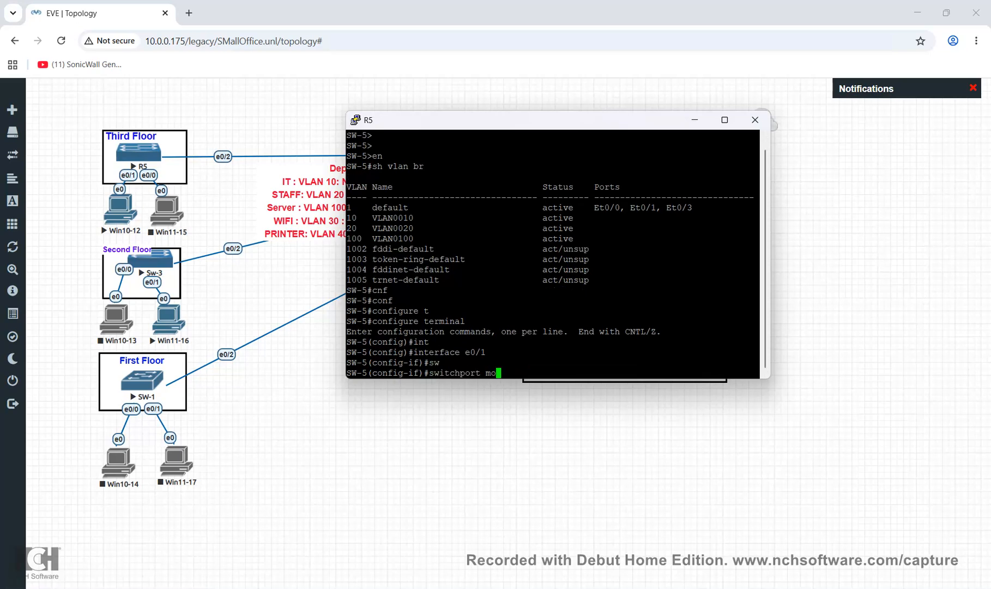
{"action": "key", "text": "Tab"}
{"action": "type", "text": "acc"}
{"action": "key", "text": "Tab"}
{"action": "key", "text": "Return"}
{"action": "type", "text": "sw"}
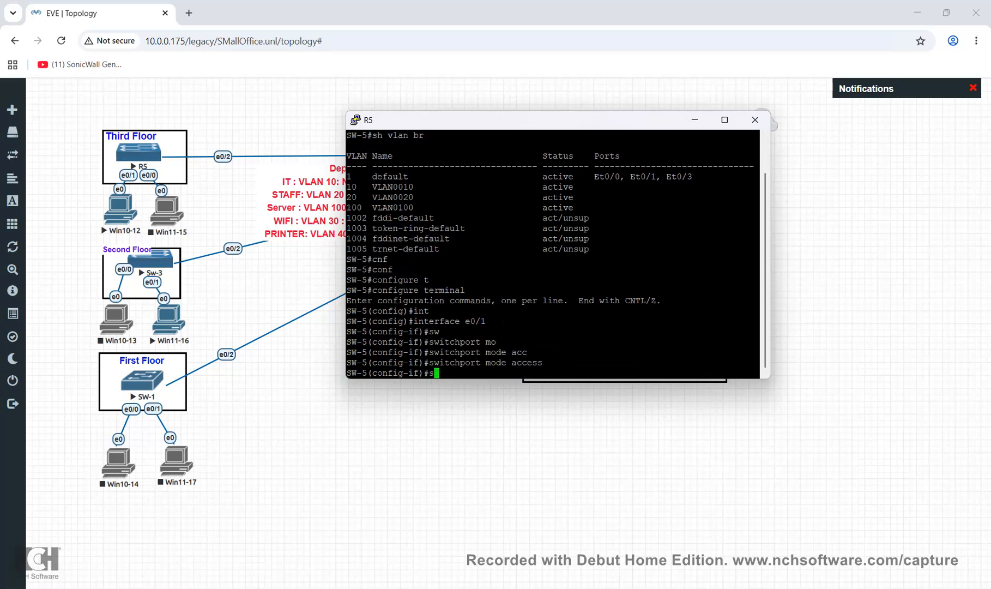
{"action": "key", "text": "Tab"}
{"action": "type", "text": "acc"}
{"action": "key", "text": "Tab"}
{"action": "type", "text": "vlan 10"}
{"action": "key", "text": "Return"}
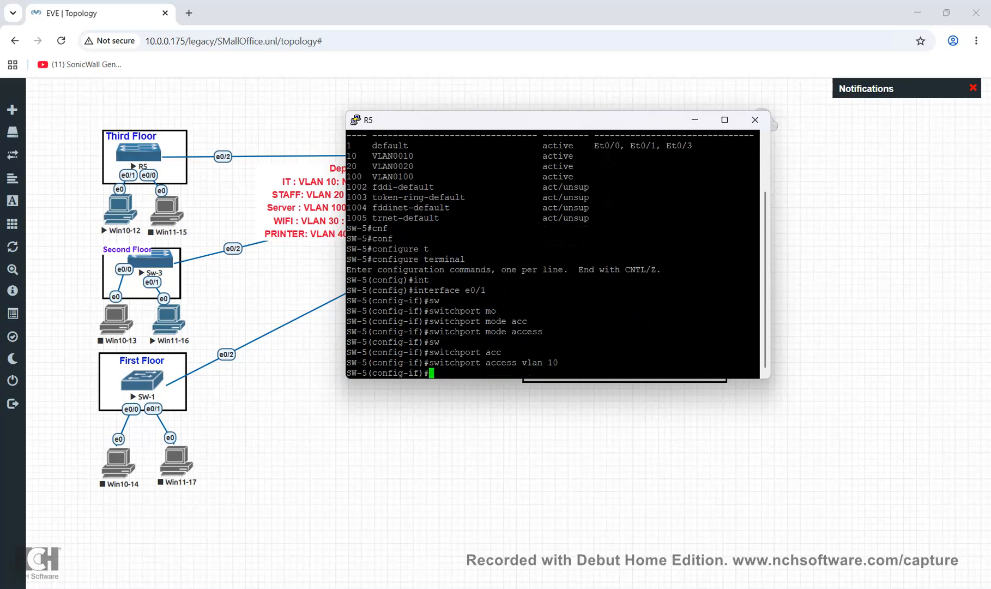
Save with do wr, exit configuration, and confirm e0/1 in VLAN 10 via sh vlan br
{"action": "type", "text": "do wr"}
{"action": "key", "text": "Return"}
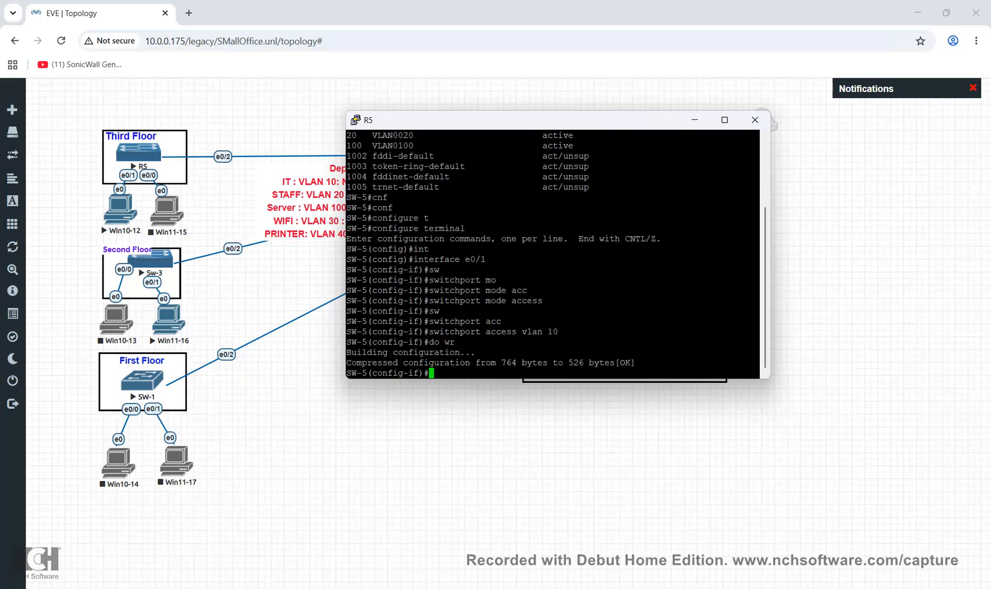
{"action": "type", "text": "exit"}
{"action": "key", "text": "Return"}
{"action": "type", "text": "exit"}
{"action": "key", "text": "Return"}
{"action": "type", "text": "sh b"}
{"action": "key", "text": "BackSpace"}
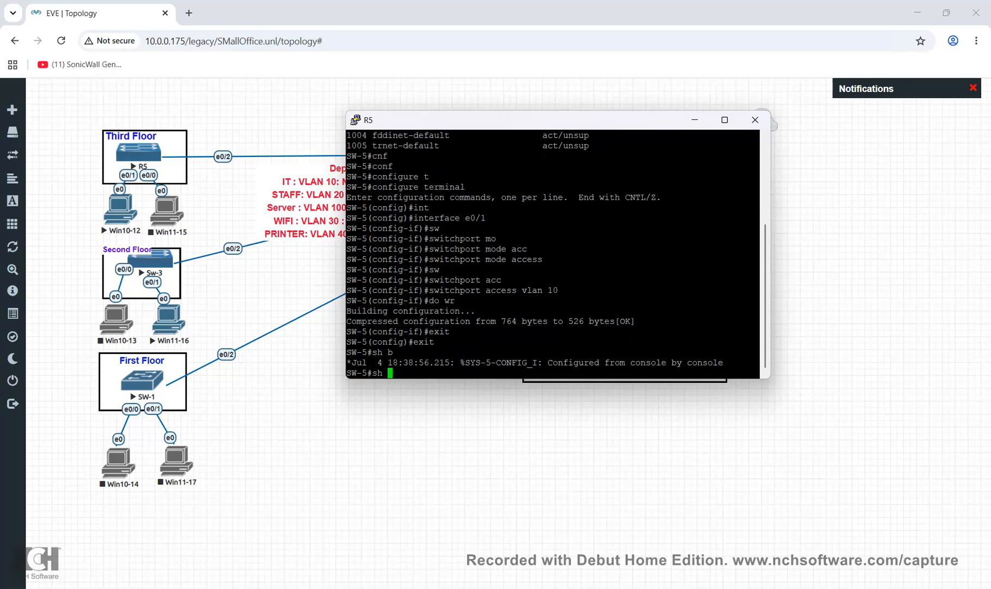
{"action": "type", "text": "vlan br"}
{"action": "key", "text": "Return"}
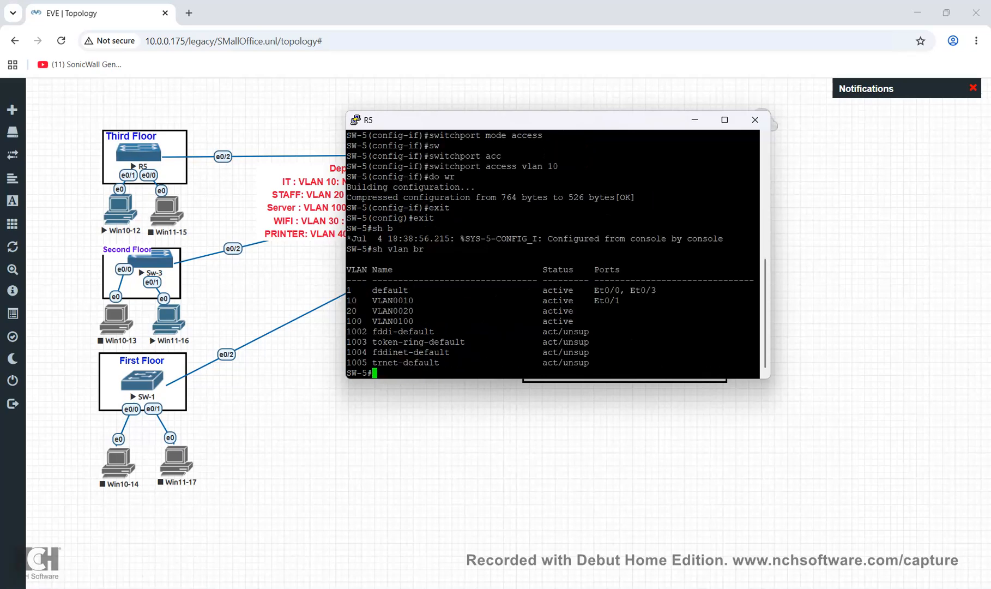
Rerun the ping from Win10-12 to gateway 192.168.10.1
{"action": "mouse_move", "coordinate": [759, 588]}
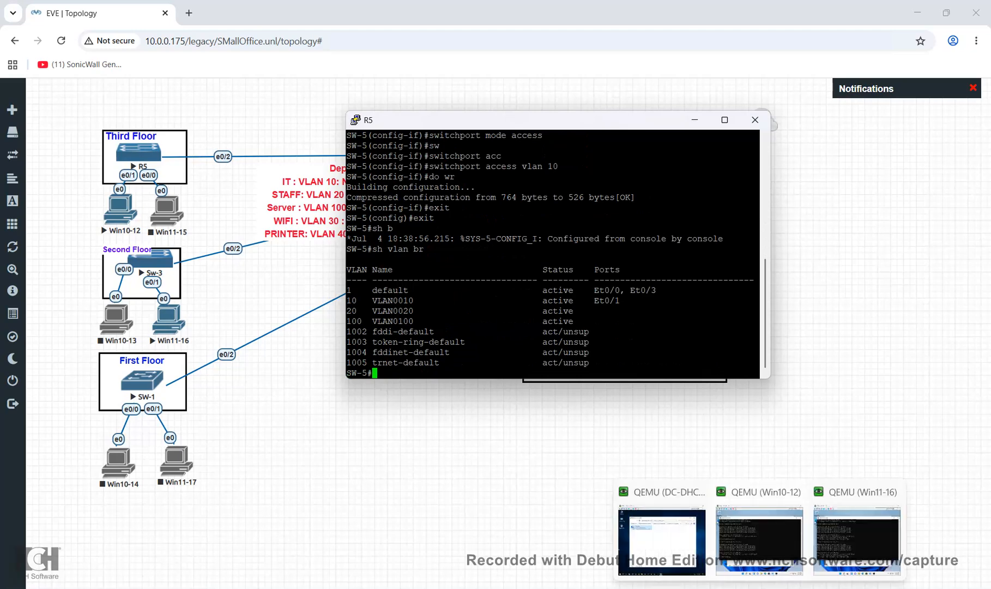
{"action": "left_click", "coordinate": [759, 540]}
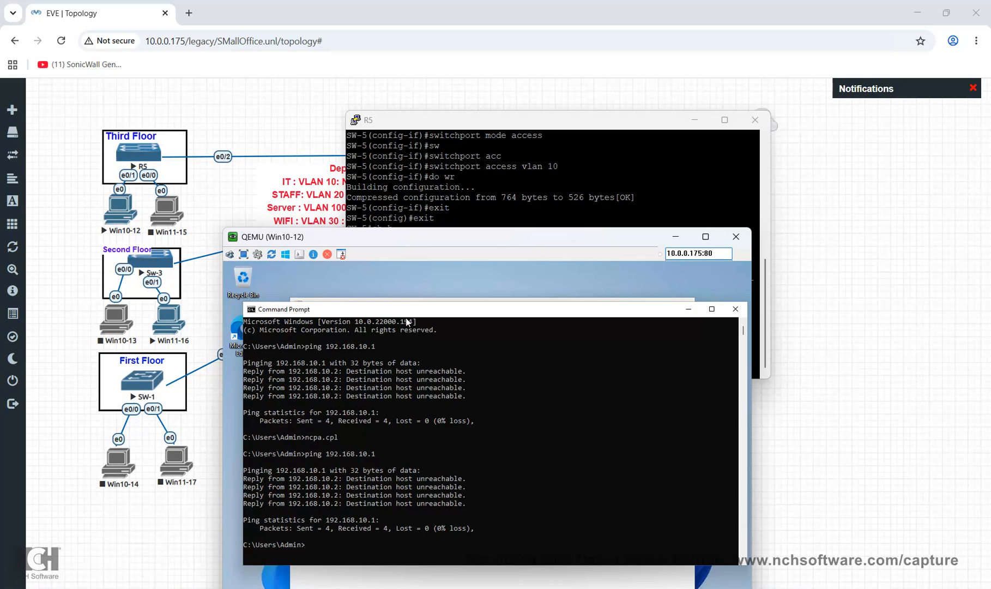
{"action": "key", "text": "Up"}
{"action": "key", "text": "Return"}
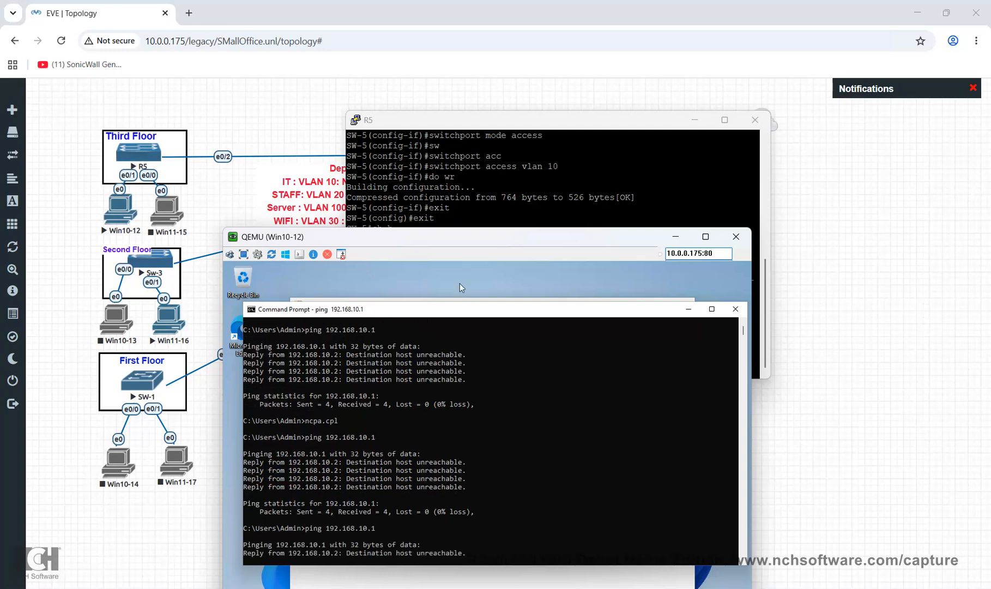
{"action": "left_click_drag", "start_coordinate": [468, 262], "coordinate": [478, 209]}
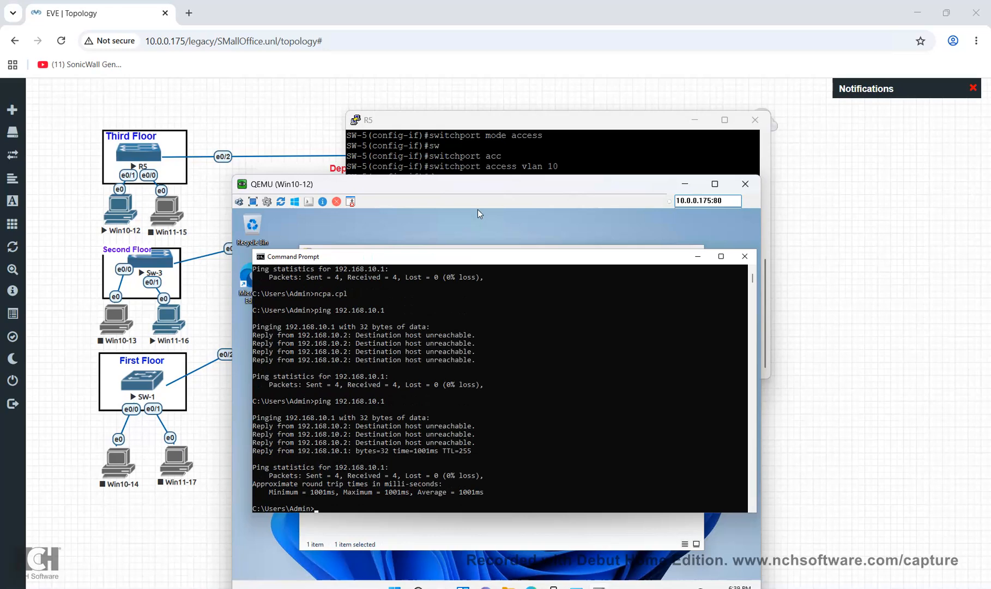
{"action": "type", "text": "sh"}
{"action": "key", "text": "BackSpace"}
{"action": "key", "text": "BackSpace"}
{"action": "key", "text": "BackSpace"}
Check SW-5's trunk ports with sh int tr, showing Et0/2 trunking VLANs 1,10,20,100
{"action": "mouse_move", "coordinate": [539, 588]}
{"action": "left_click", "coordinate": [721, 539]}
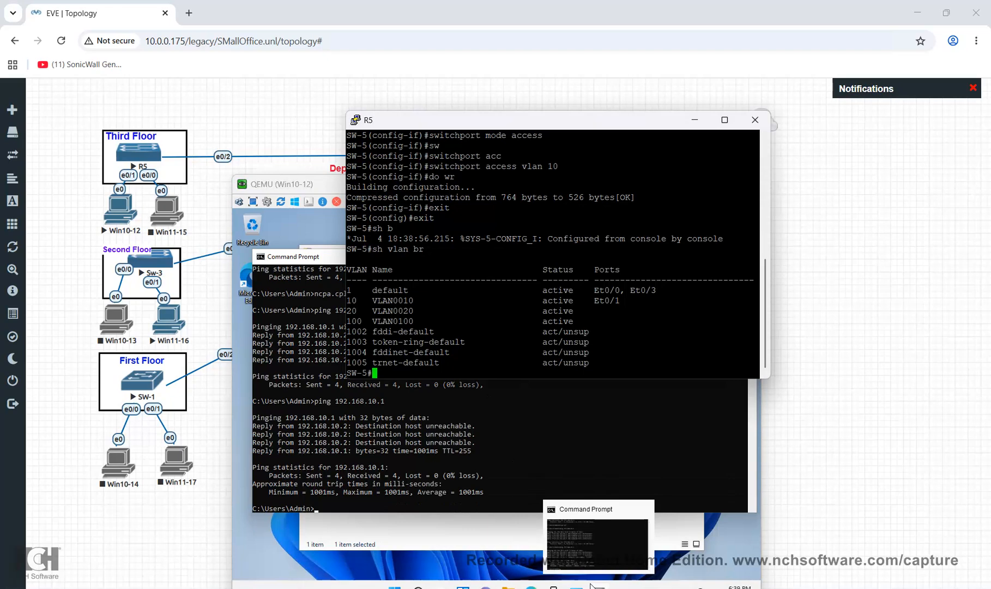
{"action": "key", "text": "Return"}
{"action": "key", "text": "Return"}
{"action": "key", "text": "Return"}
{"action": "type", "text": "sh i"}
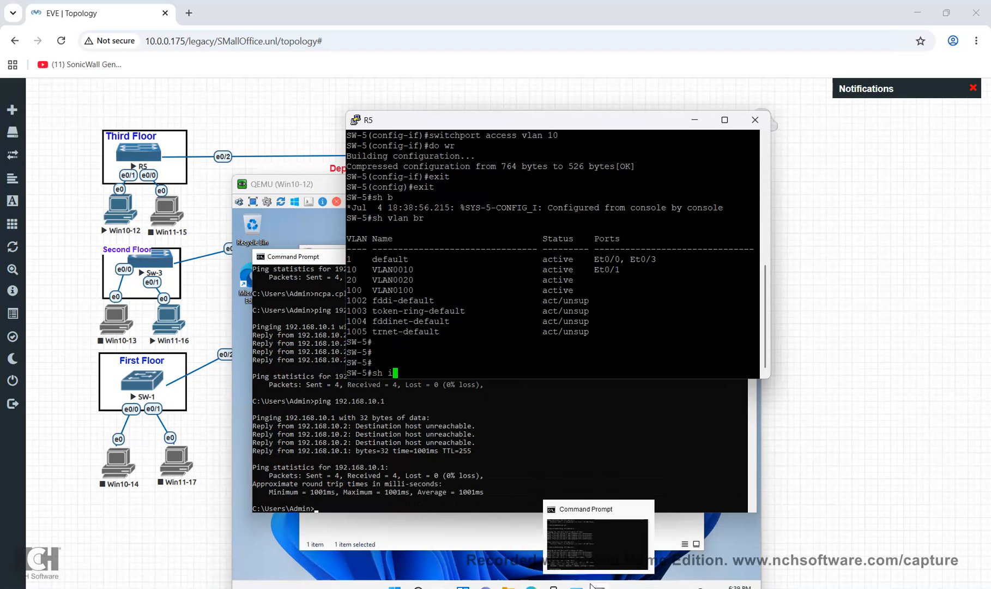
{"action": "type", "text": "nt tr"}
{"action": "key", "text": "Return"}
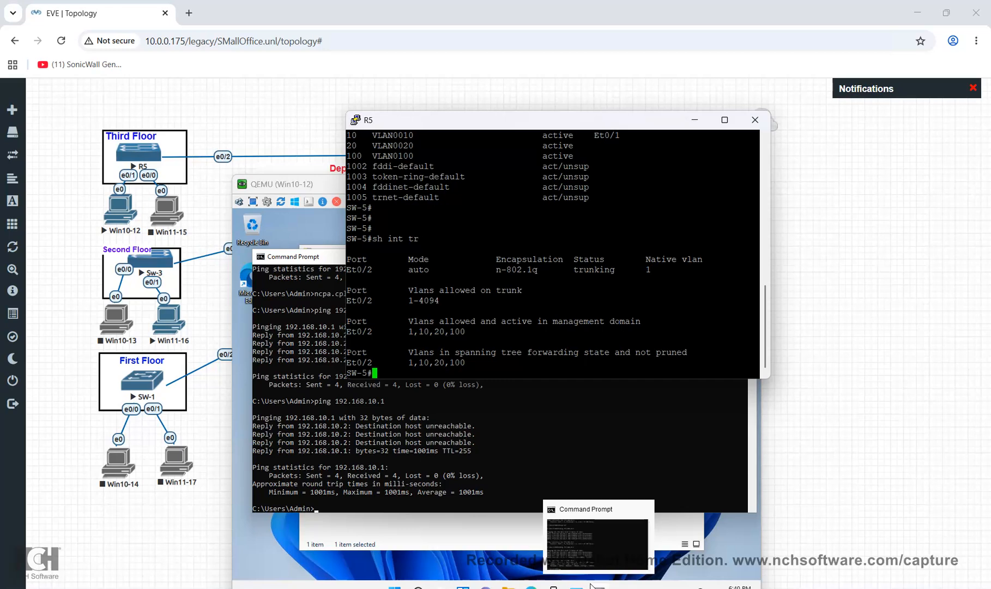
On Win10-12, rerun ping 192.168.10.1, then ping 192.168.20.2; both give four replies with 0% loss
{"action": "left_click", "coordinate": [353, 501]}
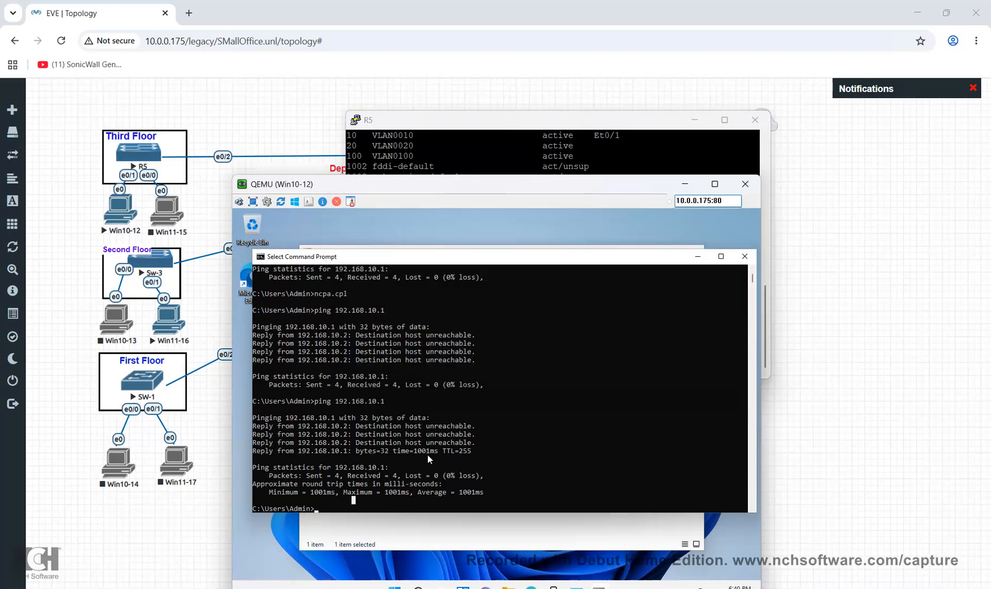
{"action": "key", "text": "Up"}
{"action": "key", "text": "Return"}
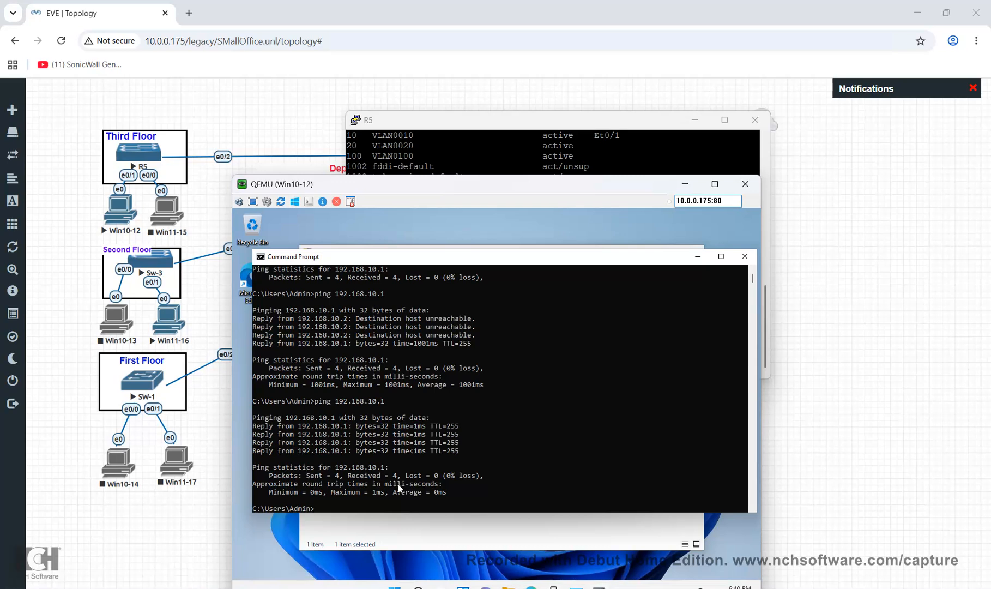
{"action": "type", "text": "ping 192.168.20.2"}
{"action": "key", "text": "Return"}
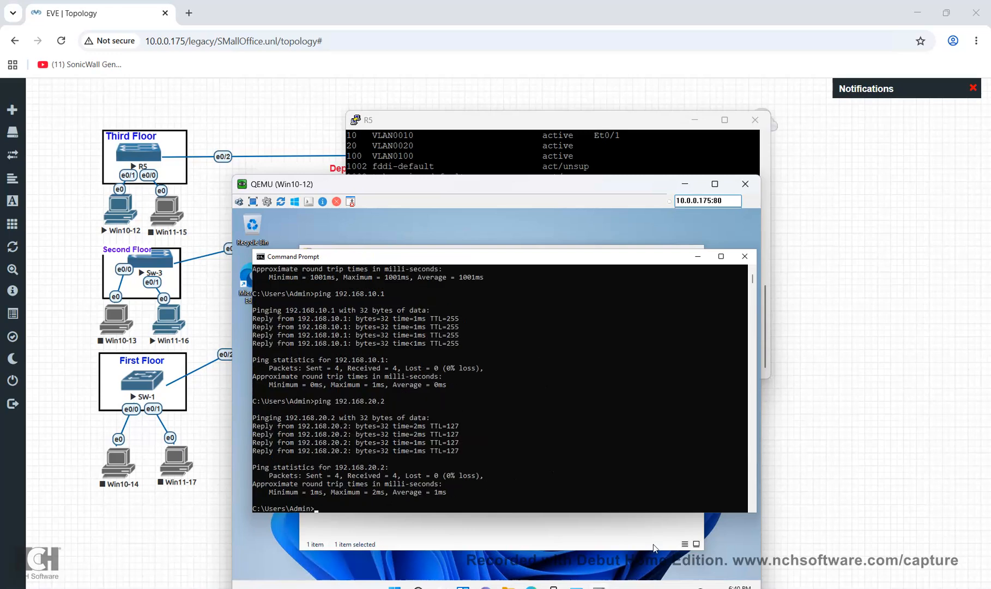
Run ipconfig on the Win11-16 client to check its address
{"action": "mouse_move", "coordinate": [759, 588]}
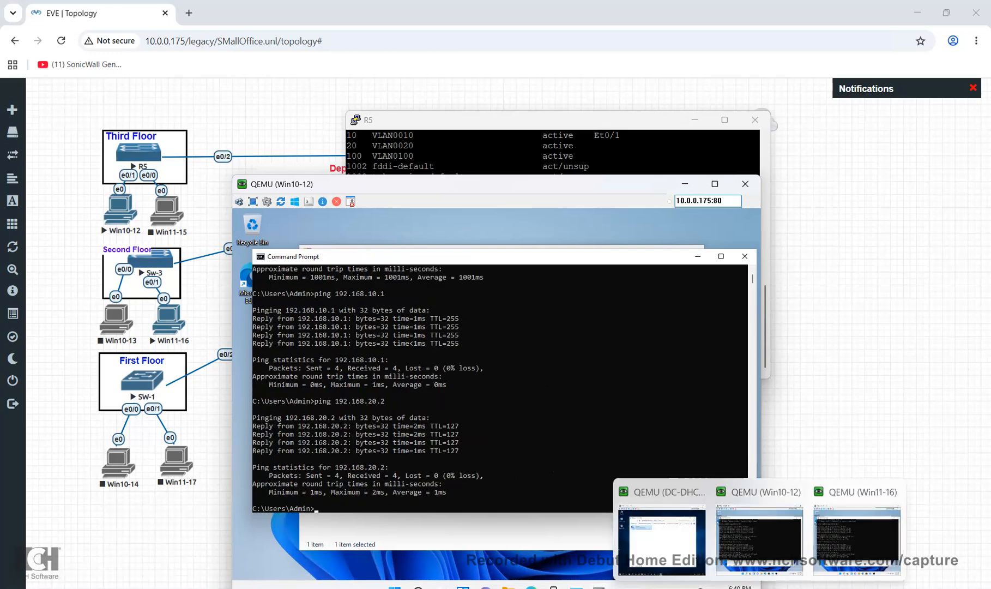
{"action": "left_click", "coordinate": [857, 540]}
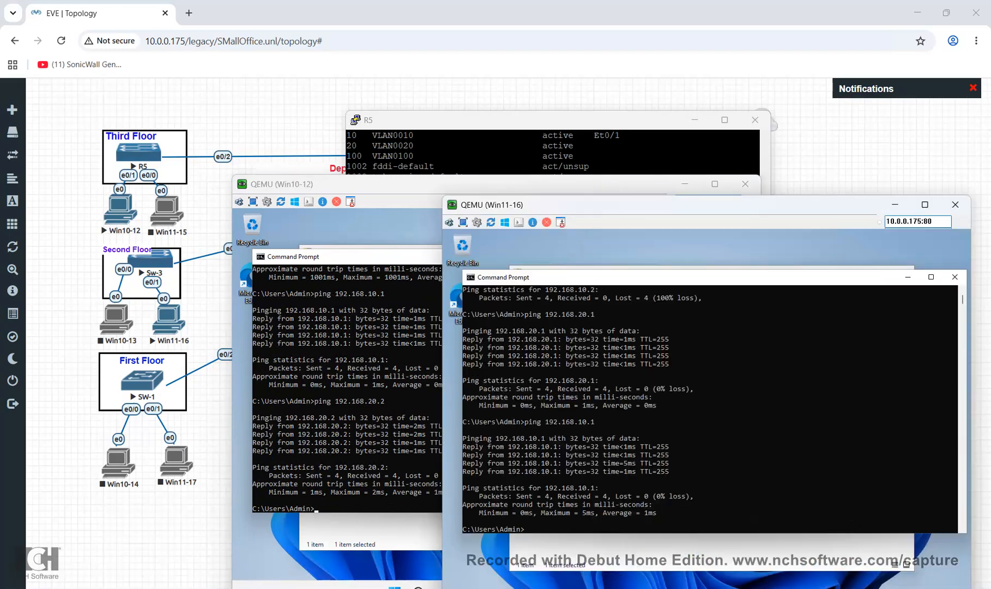
{"action": "type", "text": "ip config"}
{"action": "key", "text": "Return"}
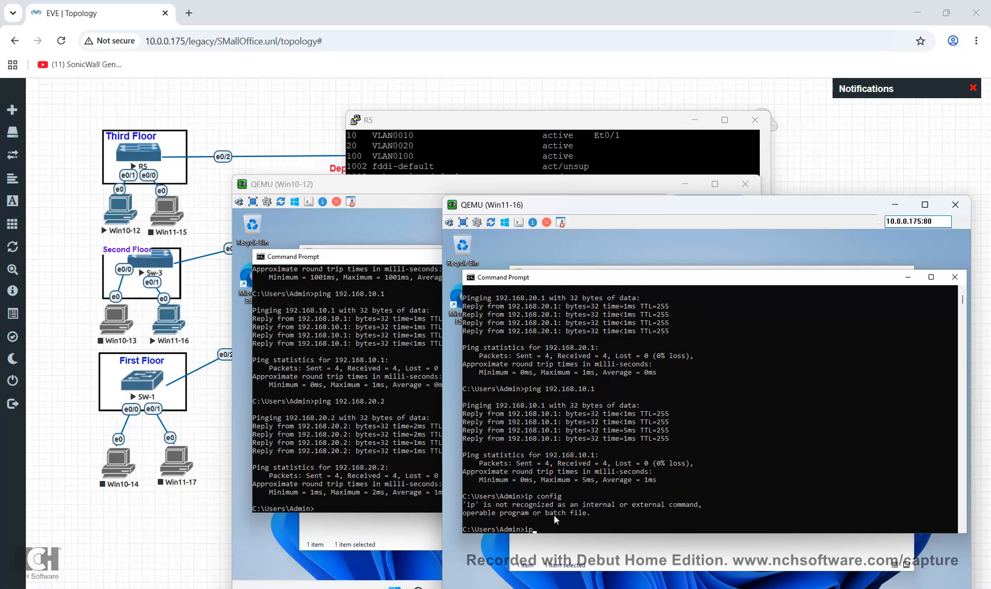
{"action": "type", "text": "ip config"}
{"action": "key", "text": "Return"}
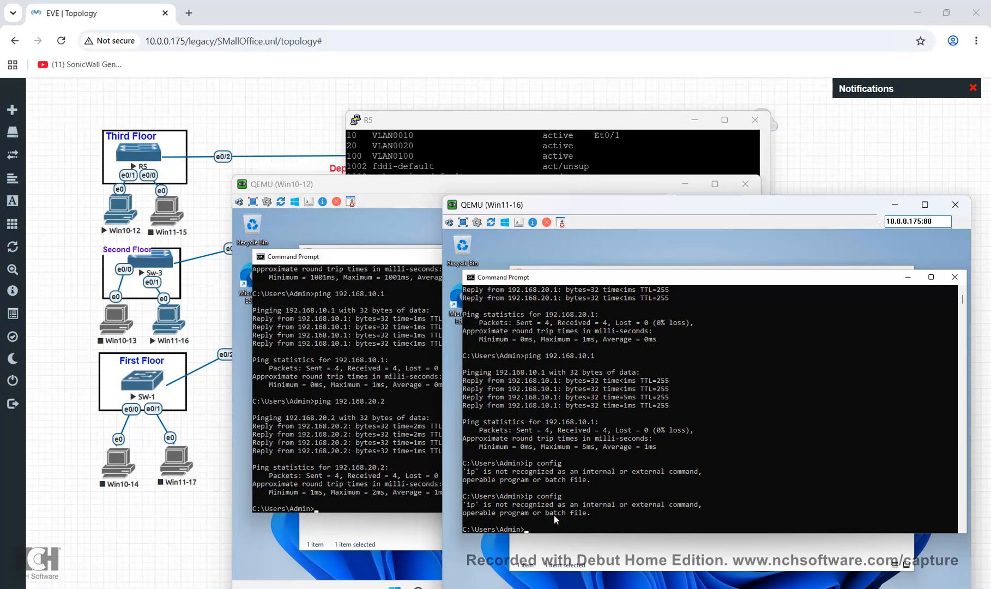
Open ncpa.cpl and view Ethernet details: static 192.168.20.2 with DHCP disabled
{"action": "type", "text": "ncepa.cpl"}
{"action": "key", "text": "Return"}
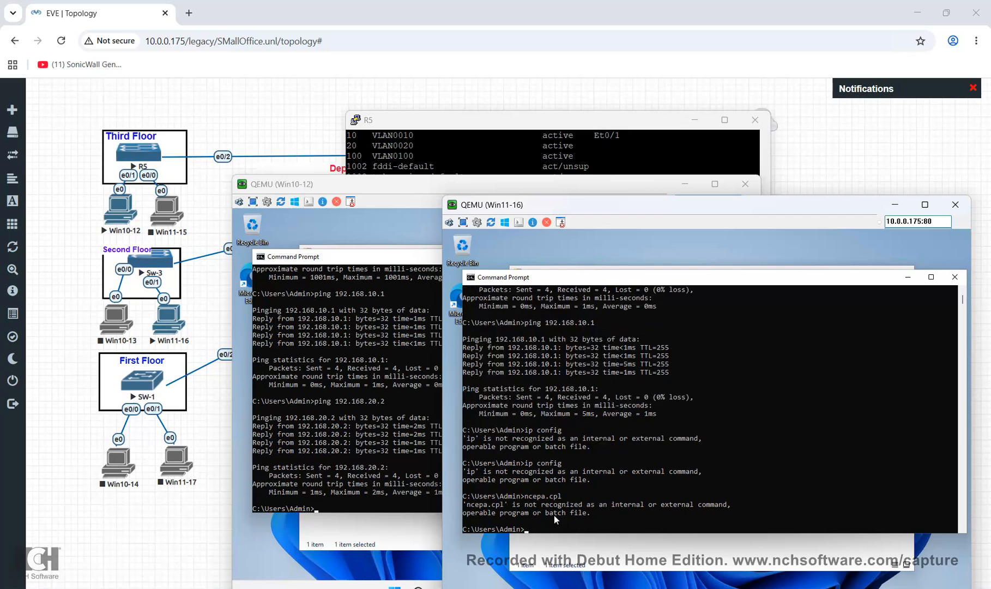
{"action": "type", "text": "ncpa.cpl"}
{"action": "key", "text": "Return"}
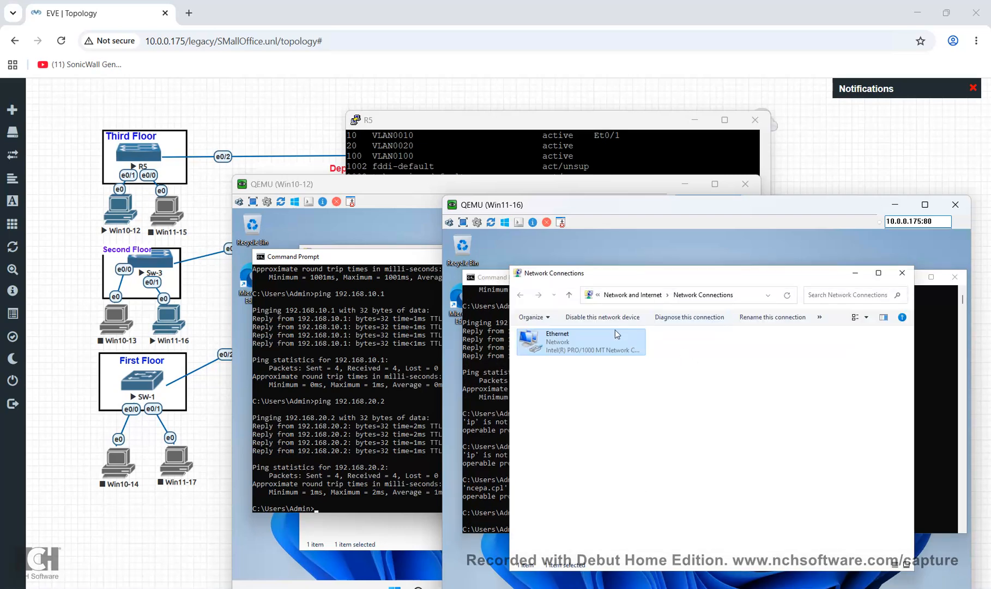
{"action": "double_click", "coordinate": [608, 348]}
{"action": "left_click", "coordinate": [664, 417]}
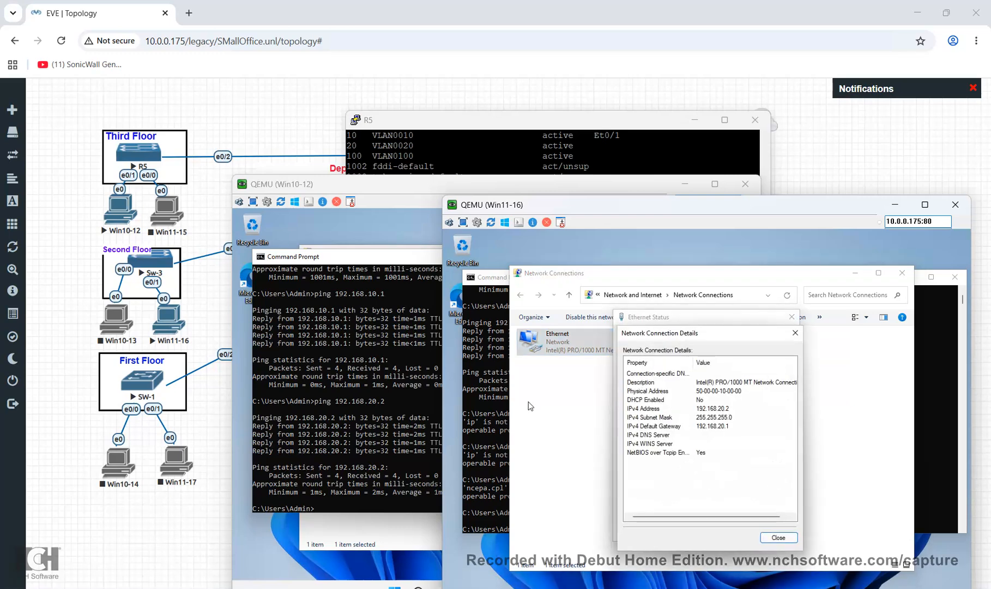
Ping 192.168.10.1 from the Win11-16 command prompt successfully
{"action": "left_click", "coordinate": [333, 451]}
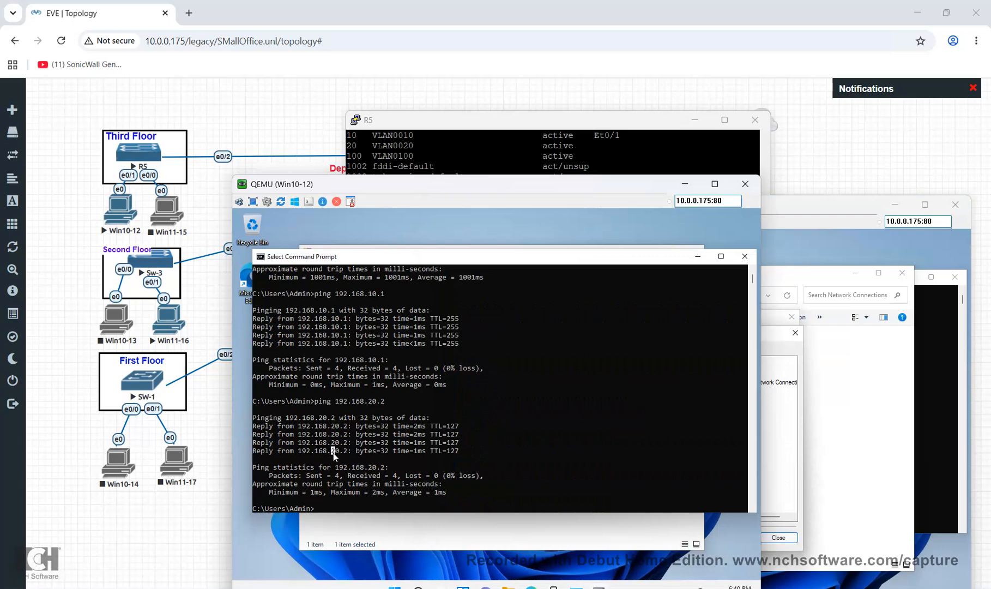
{"action": "left_click", "coordinate": [847, 447]}
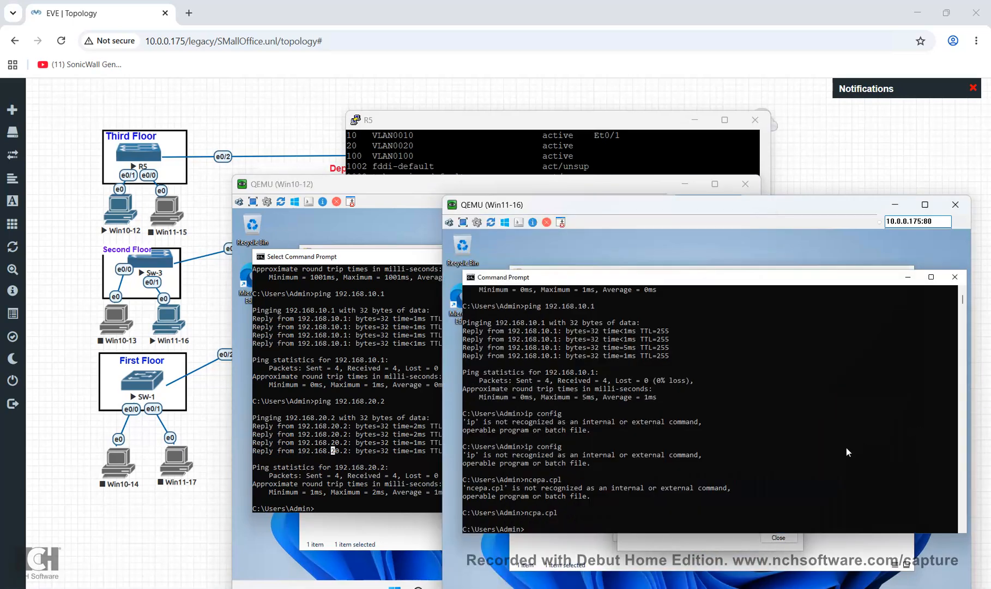
{"action": "type", "text": "ping 192.168.10.1"}
{"action": "key", "text": "Return"}
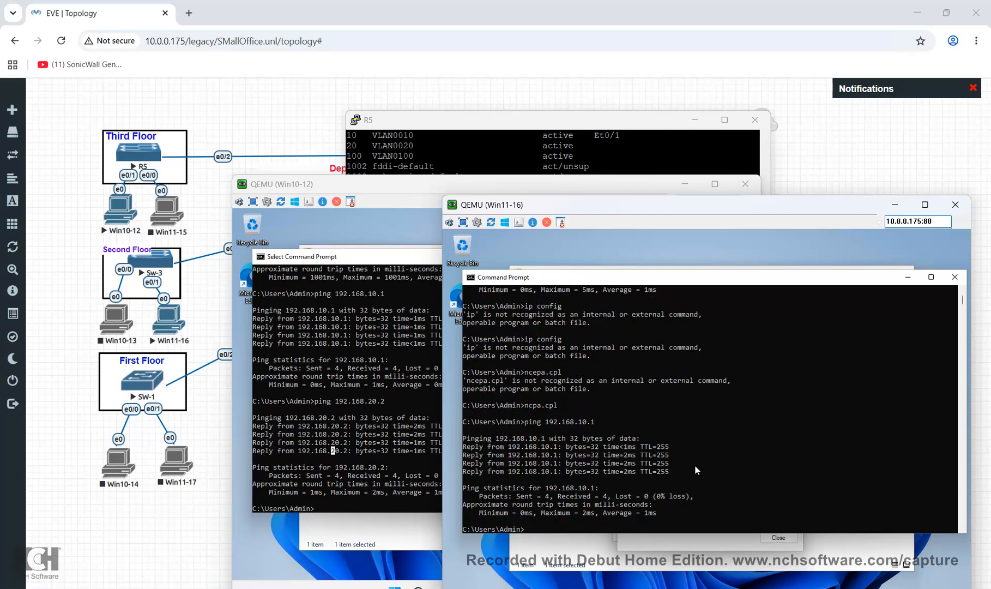
Close Win11-16's network dialogs and both clients' command prompts, and minimize the client windows
{"action": "left_click", "coordinate": [955, 277]}
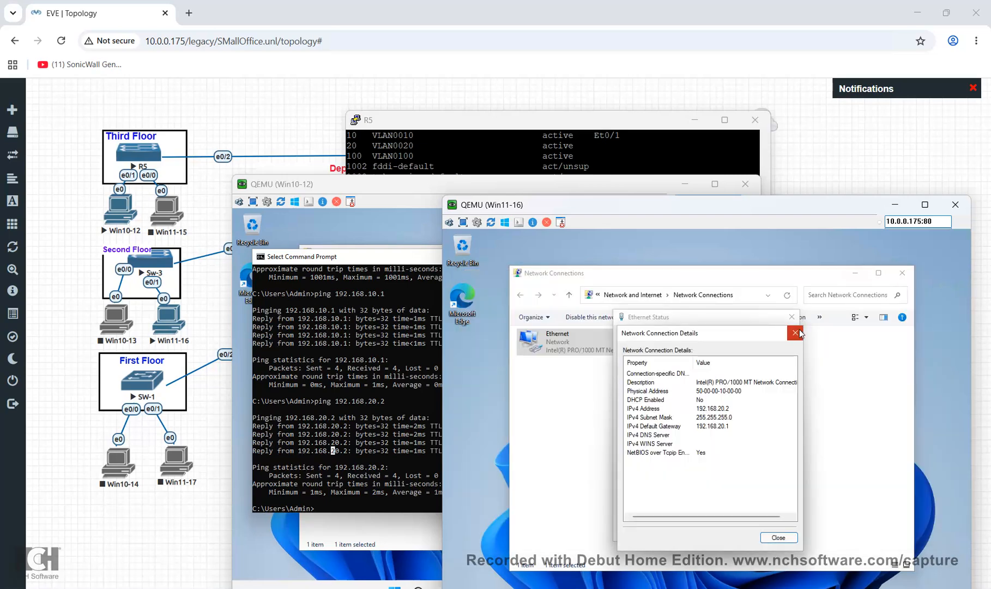
{"action": "left_click", "coordinate": [795, 333]}
{"action": "left_click", "coordinate": [792, 318]}
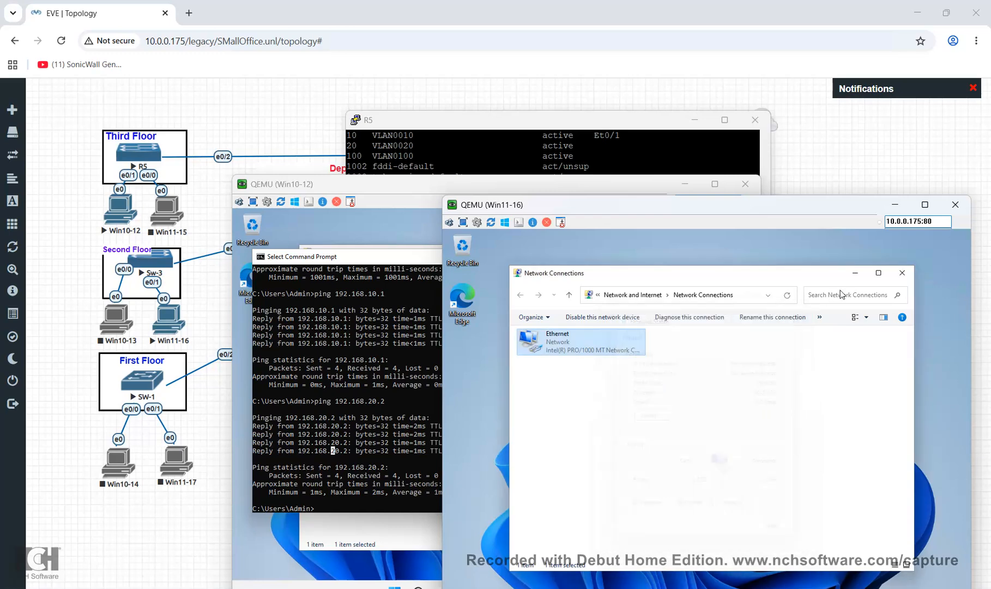
{"action": "left_click", "coordinate": [895, 206]}
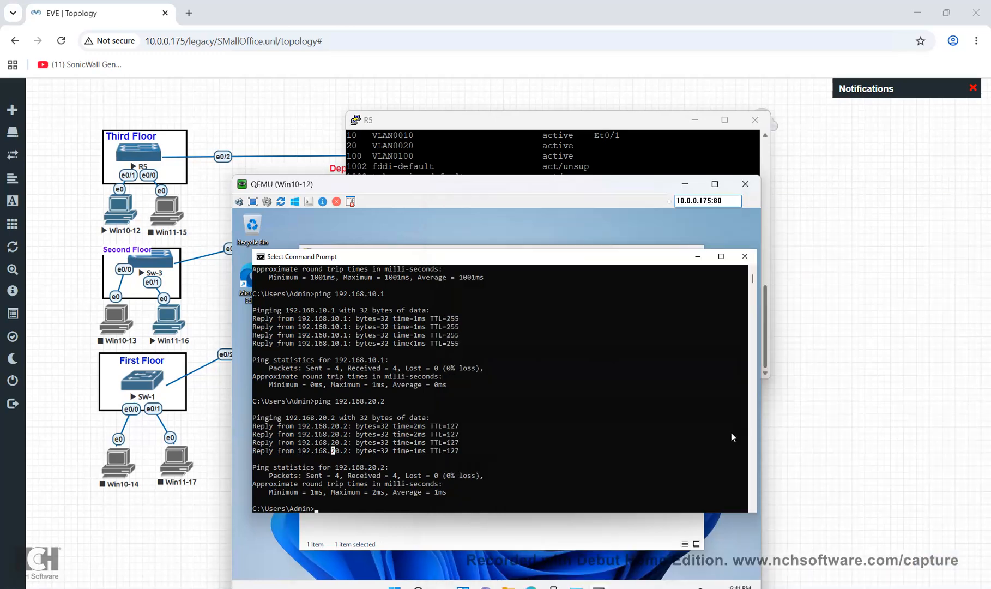
{"action": "left_click", "coordinate": [743, 260]}
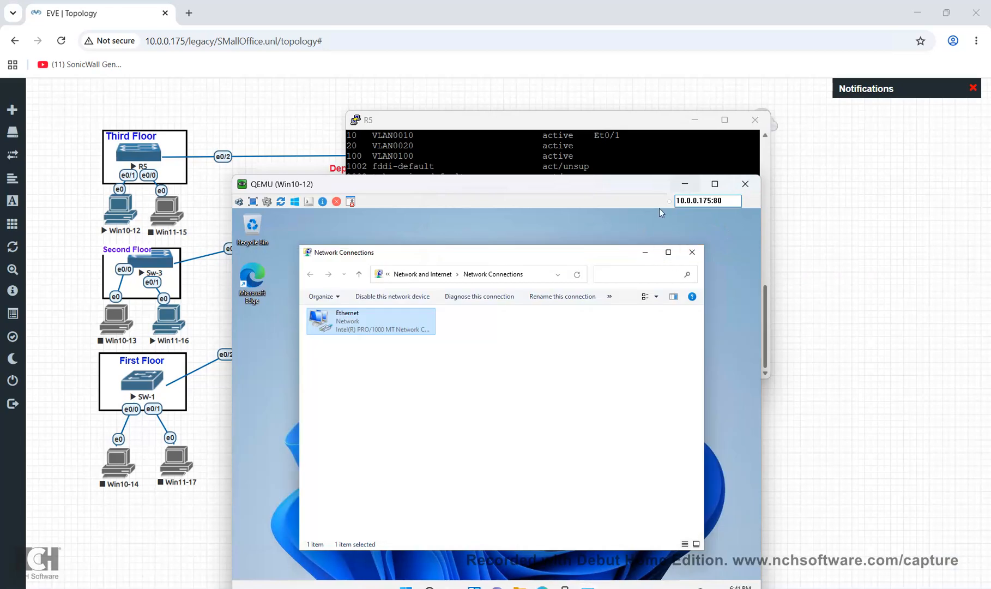
{"action": "left_click", "coordinate": [685, 184]}
Confirm DC-DHCP's static 192.168.100.2 in its Ethernet details, then close its network windows
{"action": "left_click", "coordinate": [695, 119]}
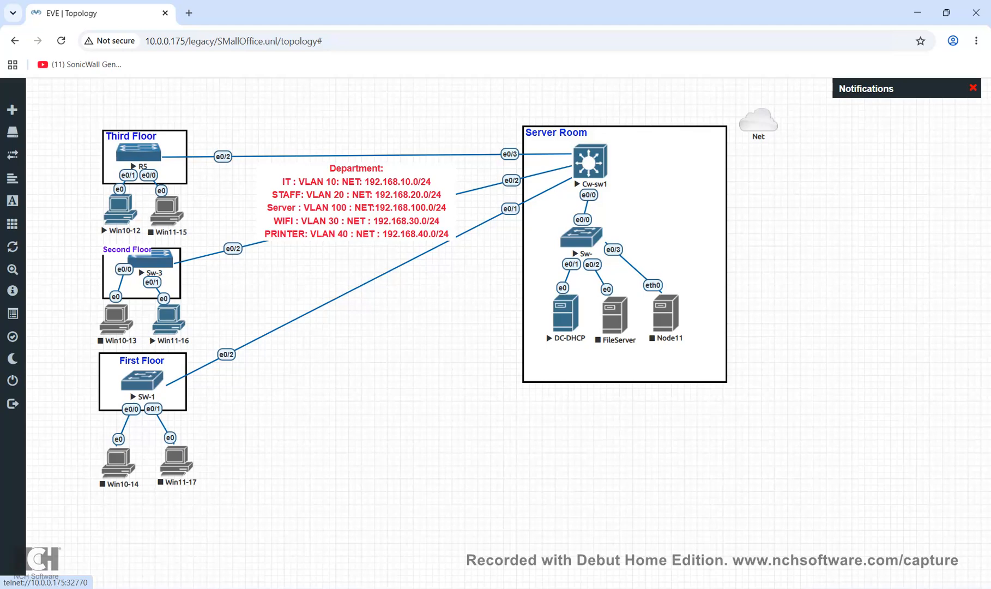
{"action": "left_click", "coordinate": [662, 540]}
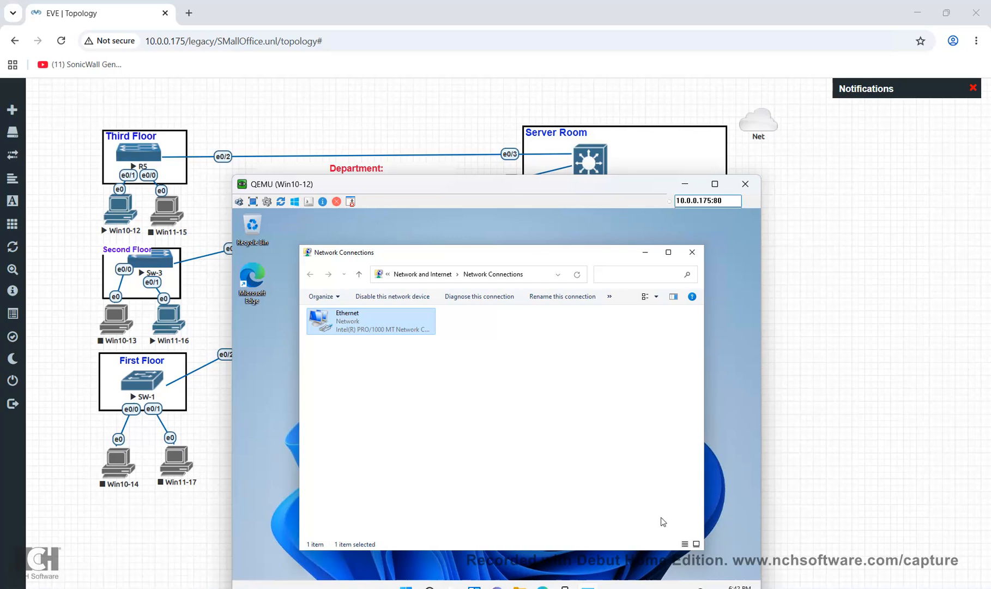
{"action": "left_click", "coordinate": [701, 588]}
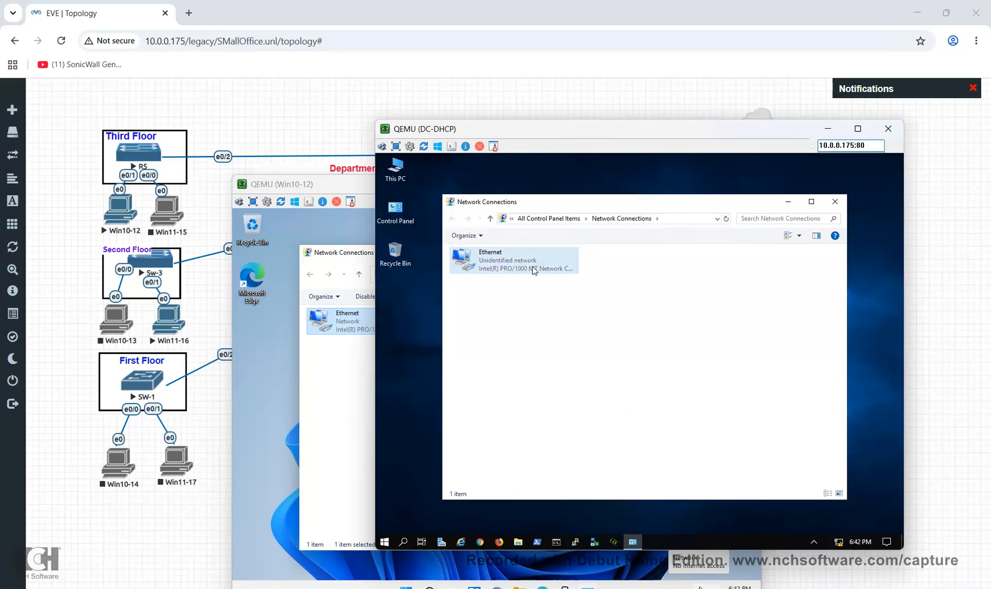
{"action": "double_click", "coordinate": [534, 270]}
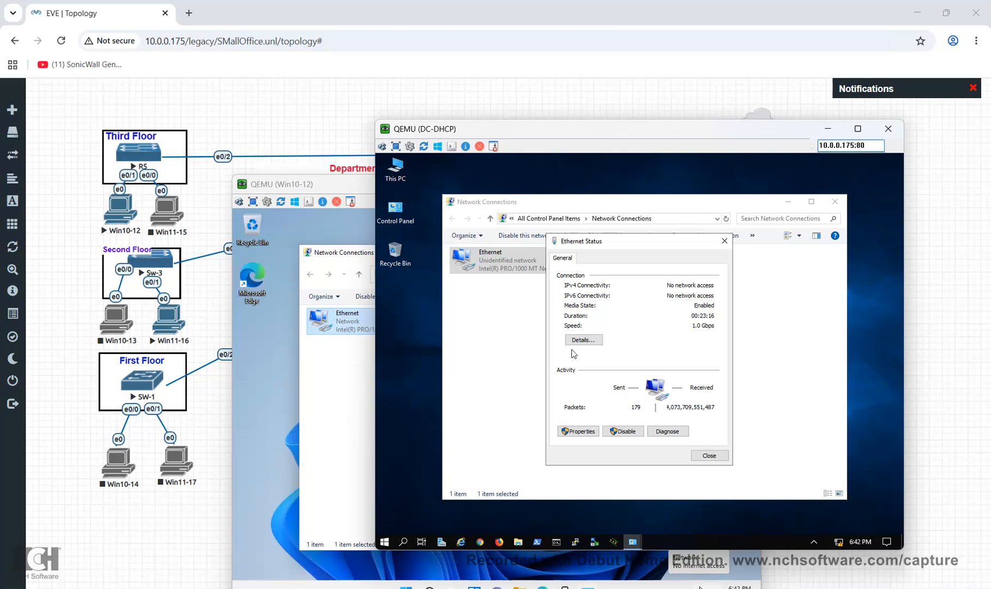
{"action": "left_click", "coordinate": [586, 344]}
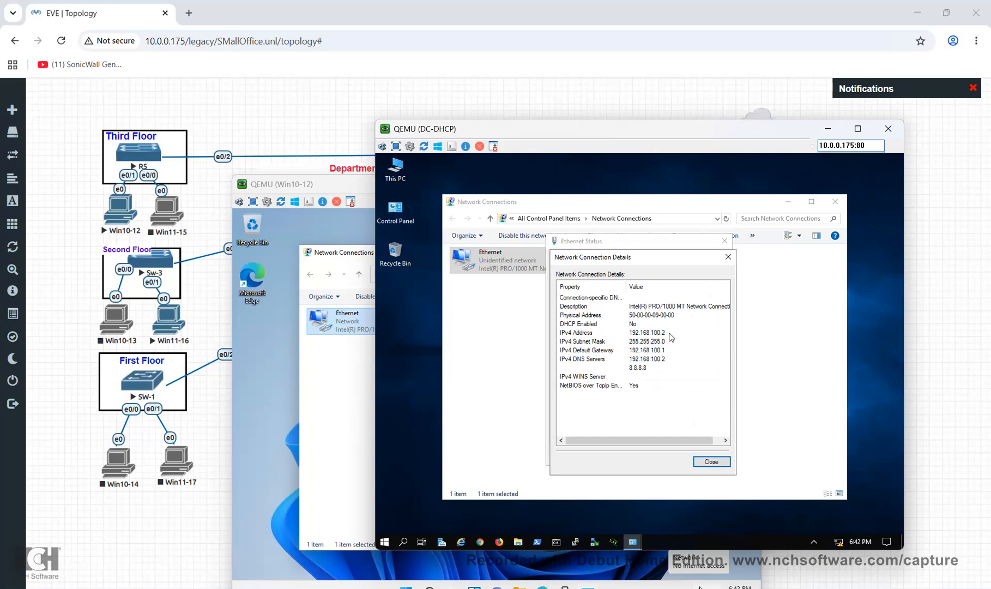
{"action": "left_click", "coordinate": [711, 463]}
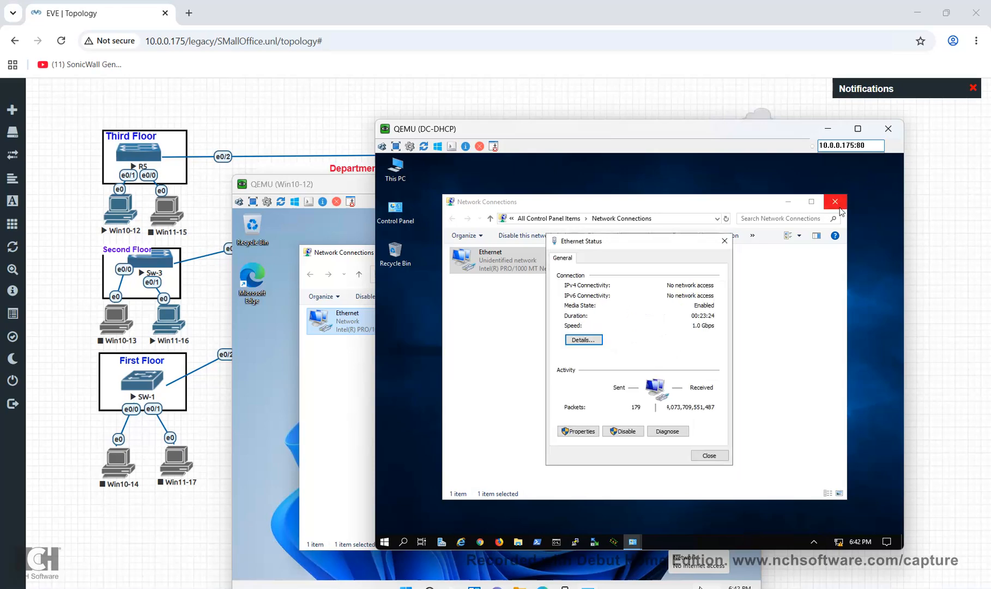
{"action": "left_click", "coordinate": [710, 455]}
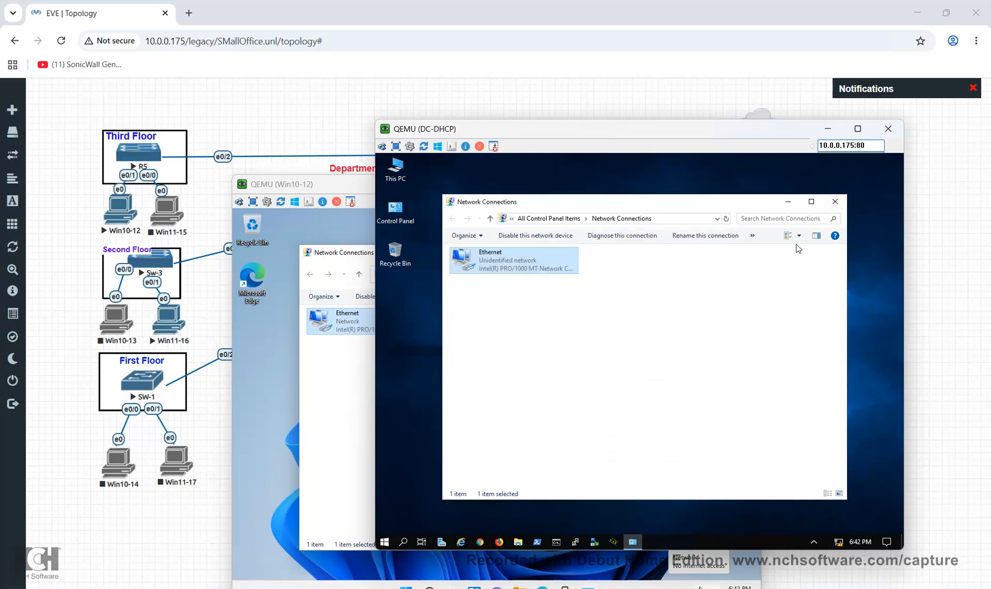
{"action": "left_click", "coordinate": [836, 201]}
Open EVE's Status panel from the sidebar and dismiss it with Esc
{"action": "mouse_move", "coordinate": [33, 247]}
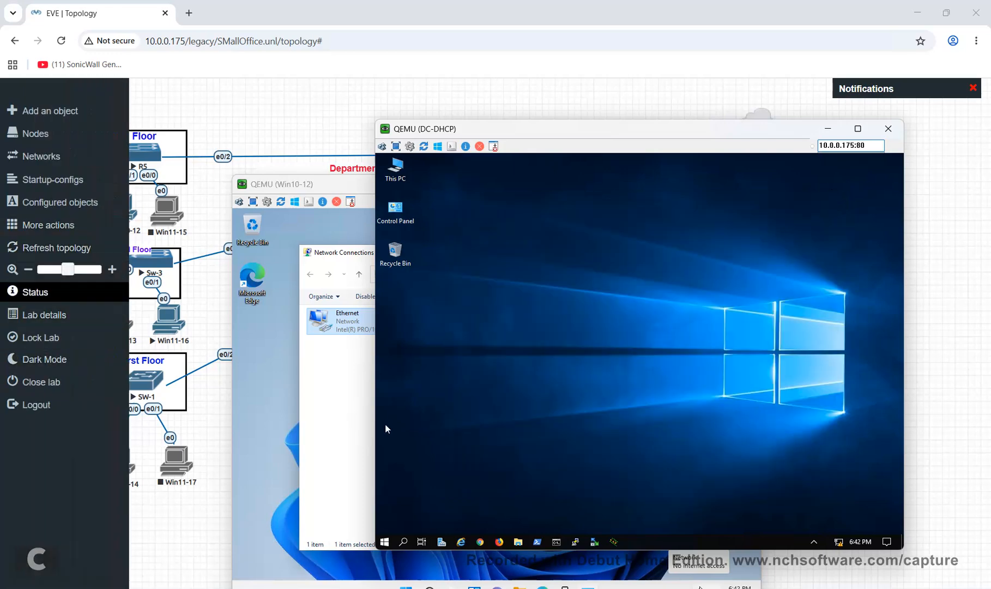
{"action": "left_click", "coordinate": [36, 292]}
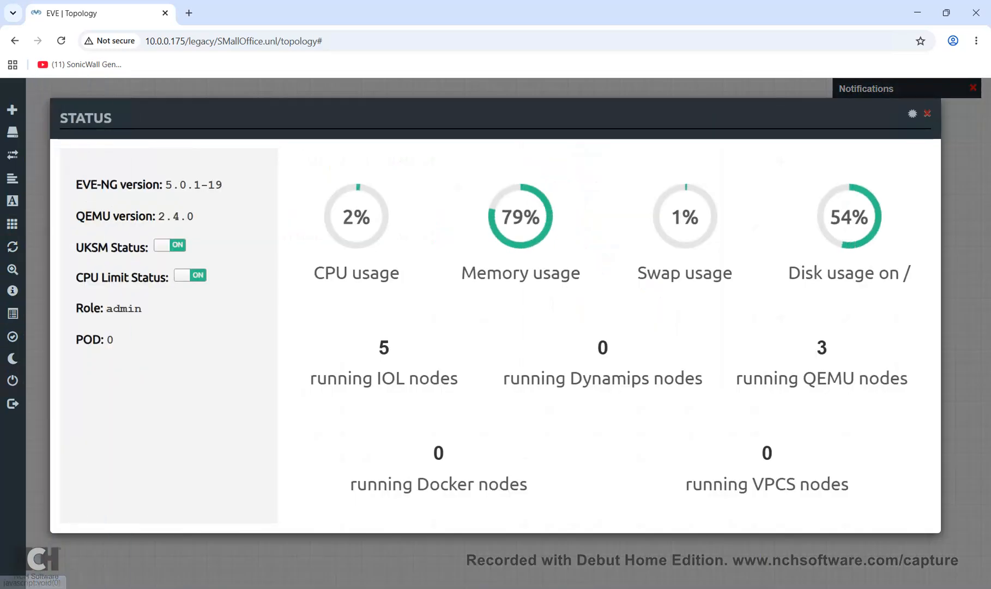
{"action": "key", "text": "Escape"}
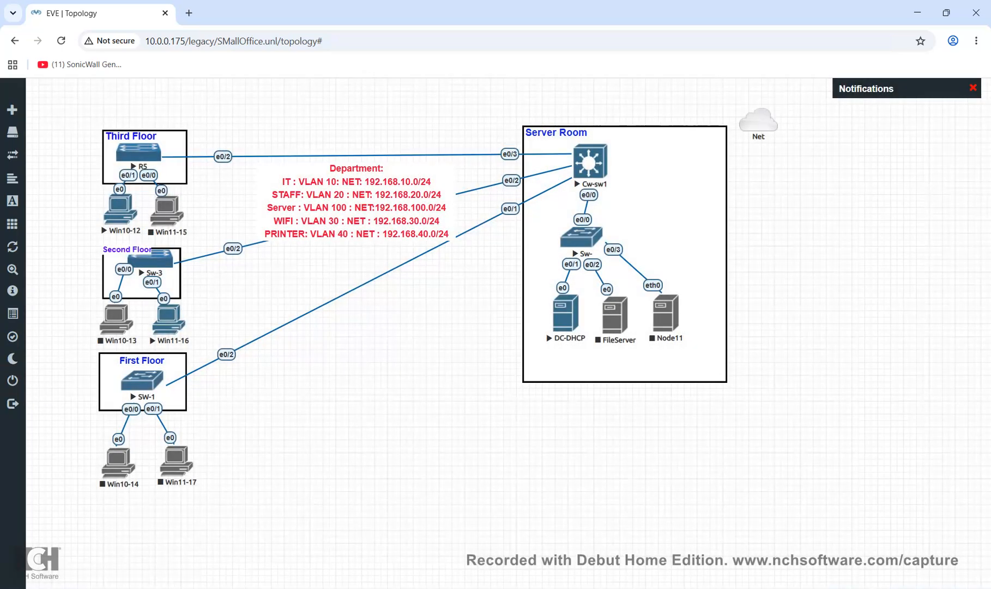
{"action": "mouse_move", "coordinate": [760, 587]}
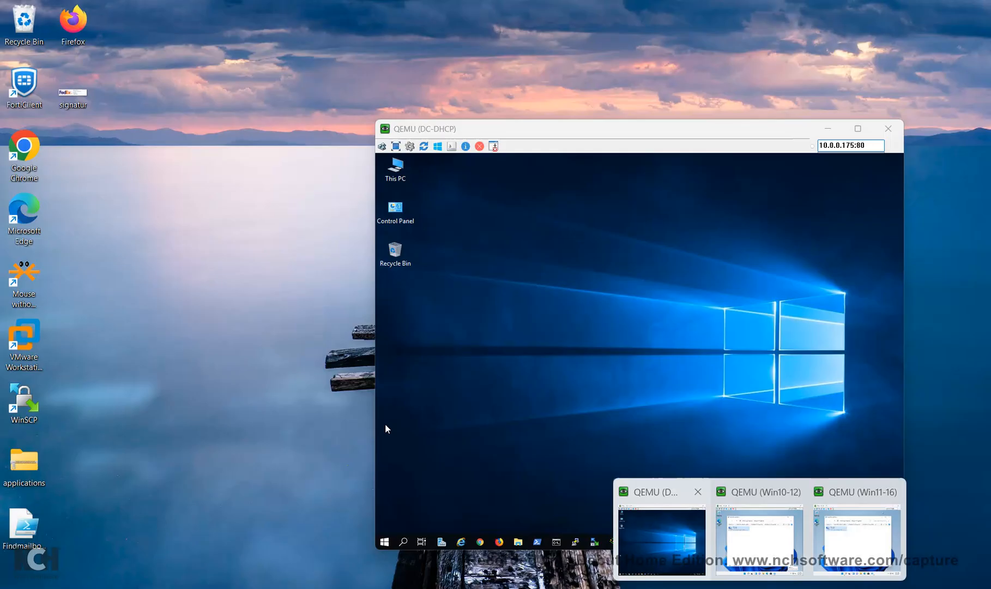
Launch Server Manager on DC-DHCP and start the Add Roles and Features wizard
{"action": "left_click", "coordinate": [662, 540]}
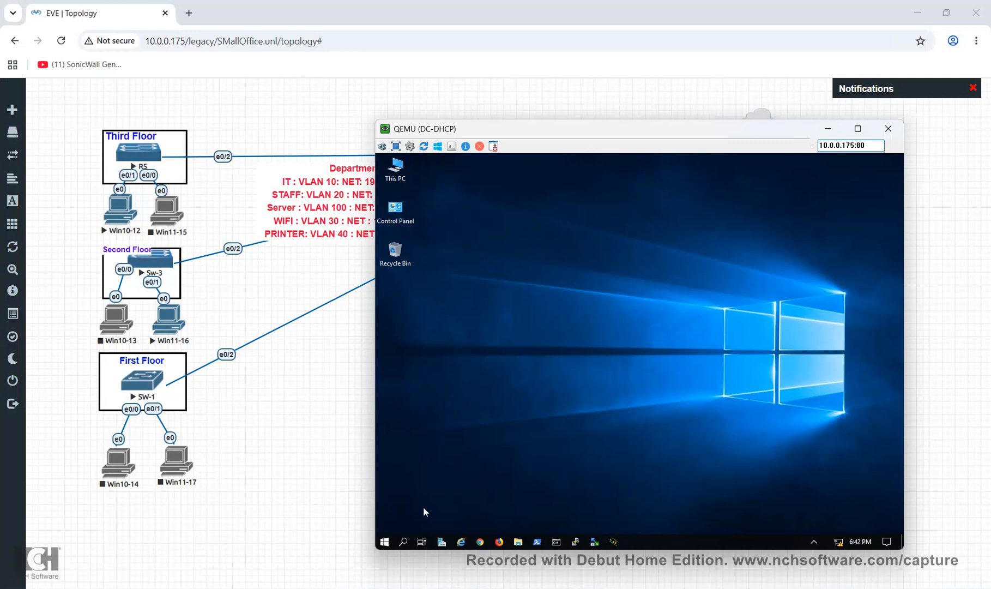
{"action": "left_click", "coordinate": [384, 542]}
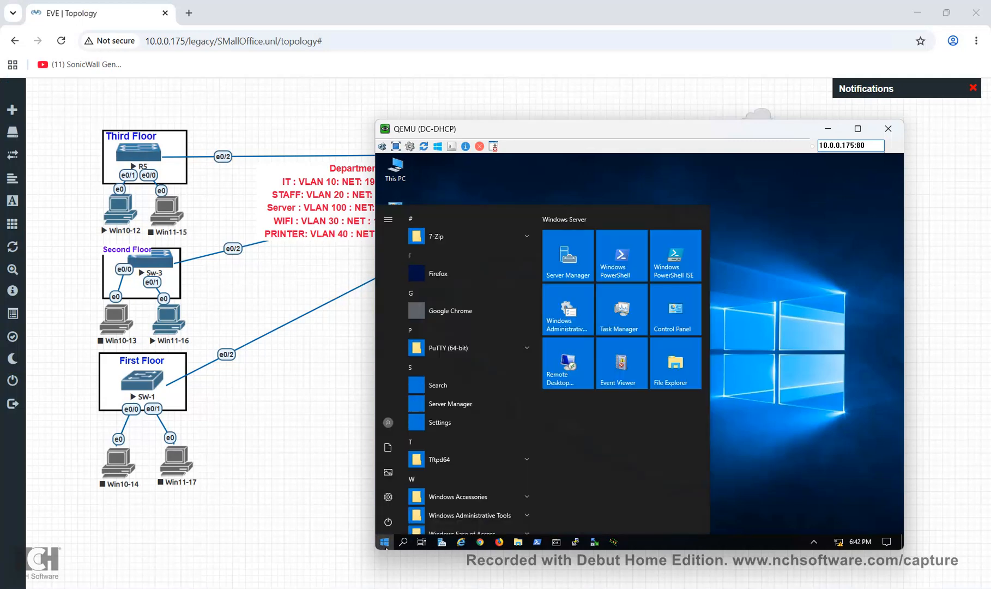
{"action": "left_click", "coordinate": [441, 542]}
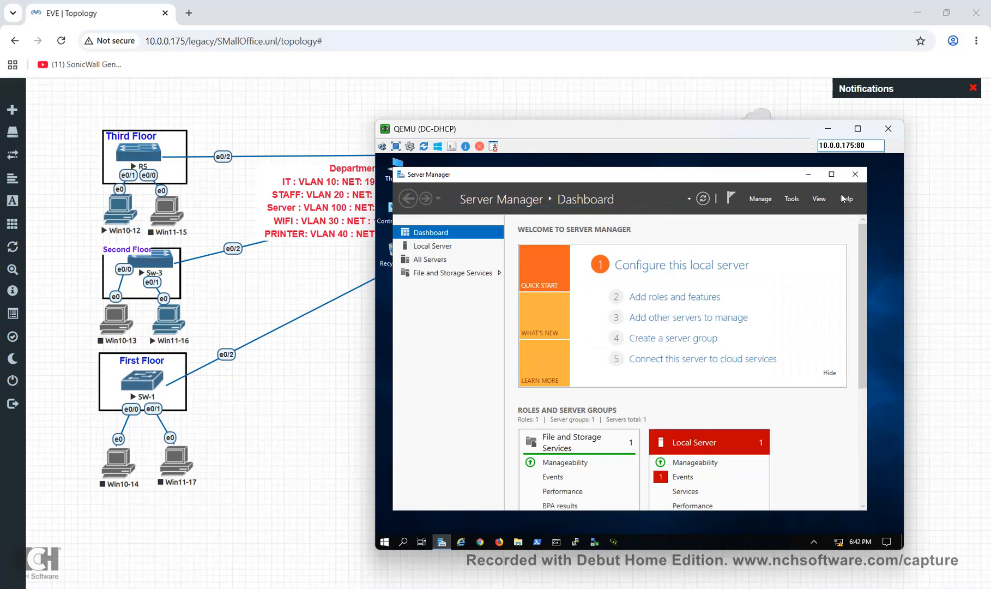
{"action": "left_click", "coordinate": [791, 200]}
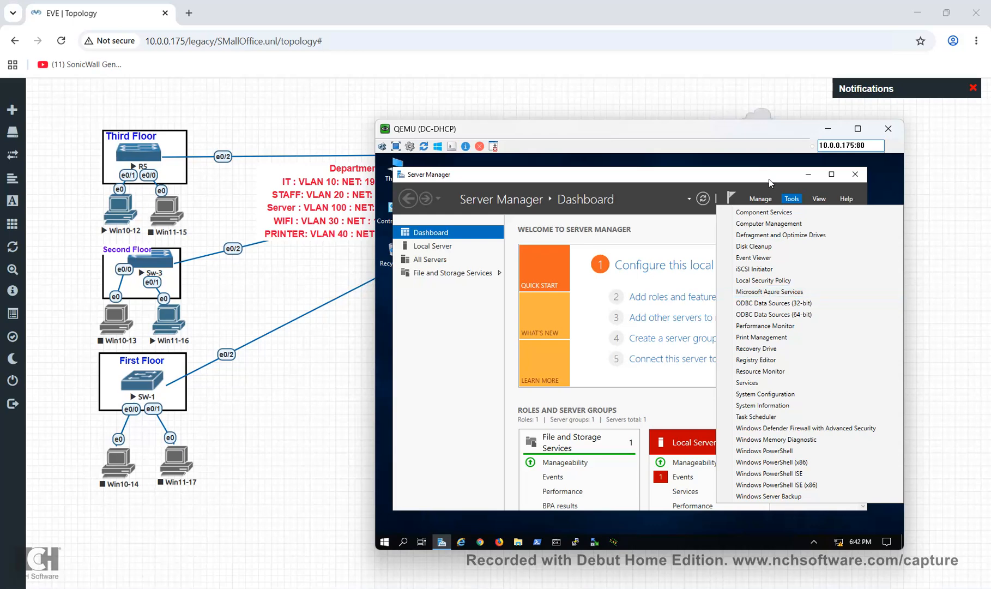
{"action": "left_click", "coordinate": [766, 200]}
{"action": "left_click", "coordinate": [770, 212]}
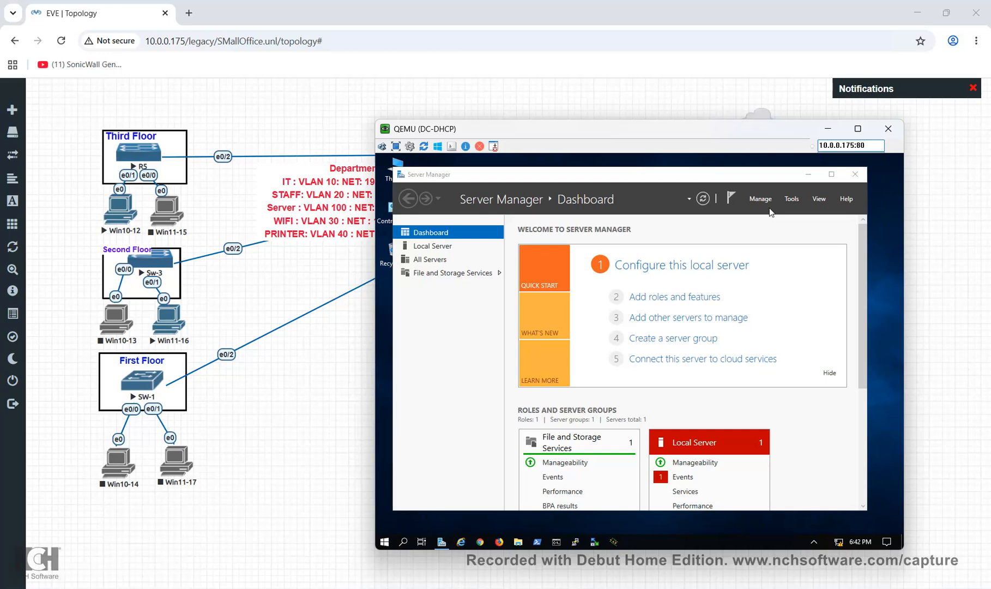
Keep role-based install on the pooled server and select AD DS and DHCP Server with required features
{"action": "left_click", "coordinate": [682, 458]}
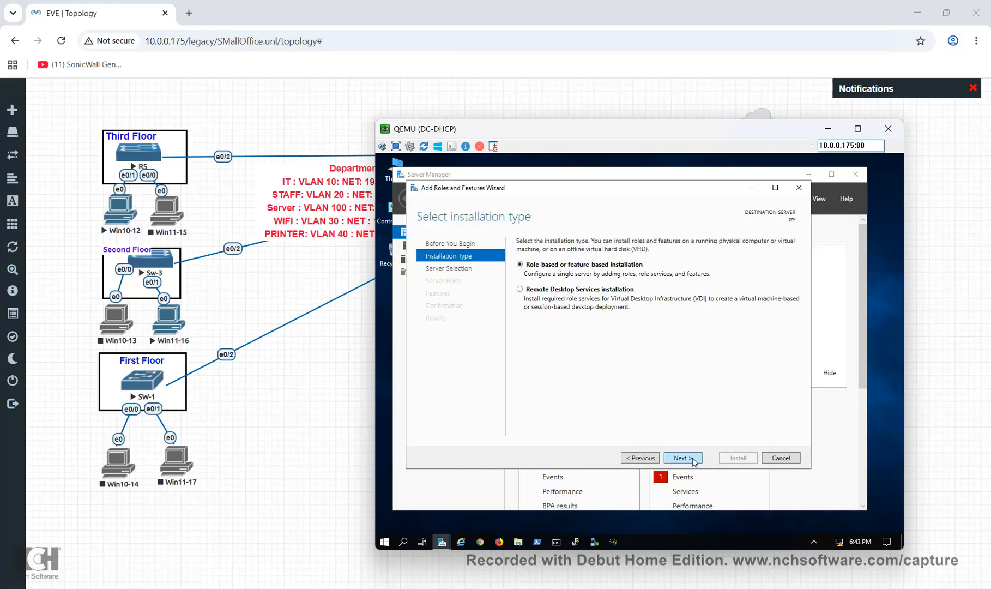
{"action": "left_click", "coordinate": [682, 458]}
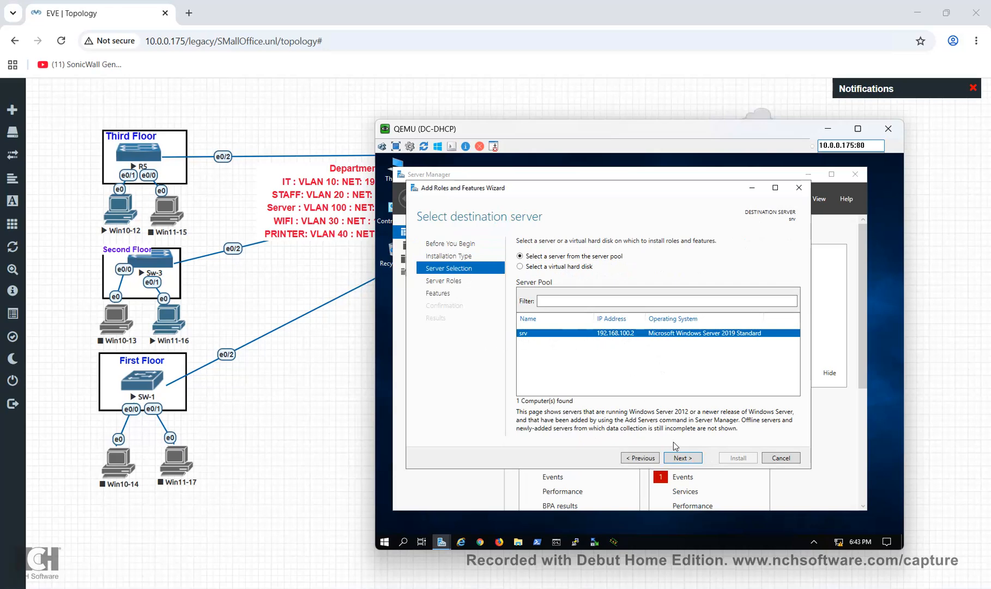
{"action": "left_click", "coordinate": [697, 458]}
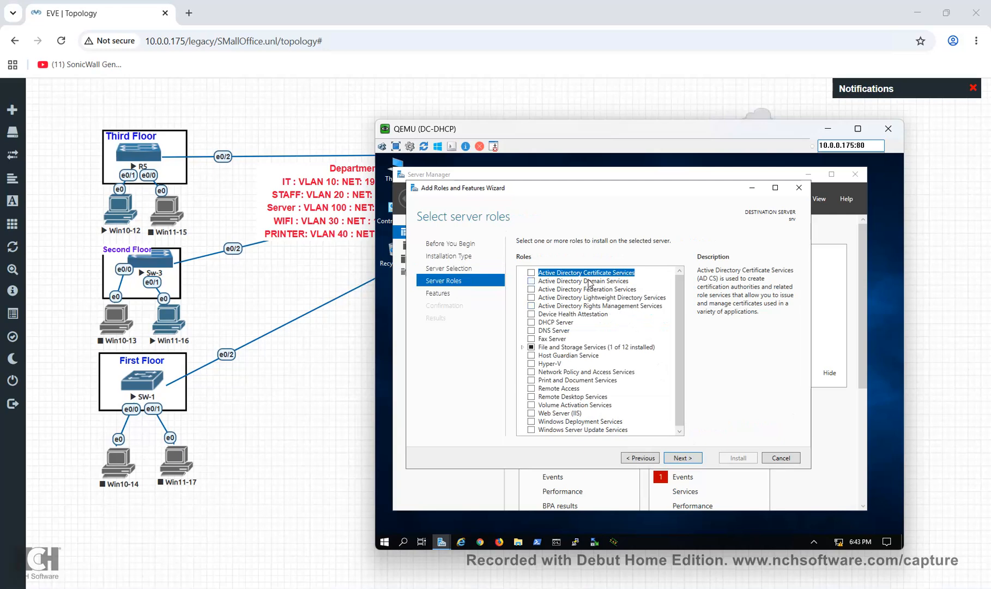
{"action": "left_click", "coordinate": [532, 281]}
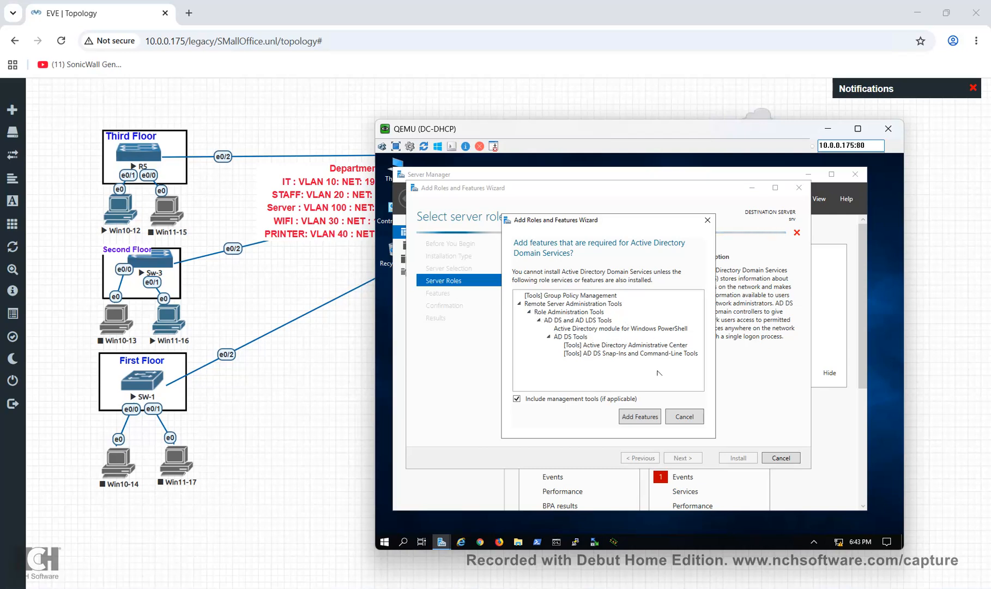
{"action": "left_click", "coordinate": [649, 419]}
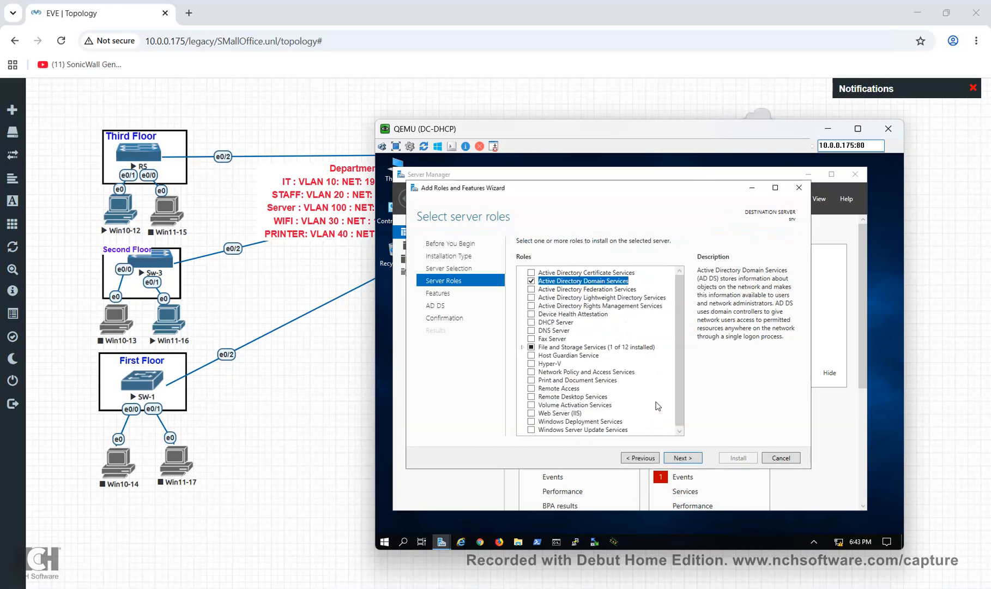
{"action": "left_click", "coordinate": [533, 322]}
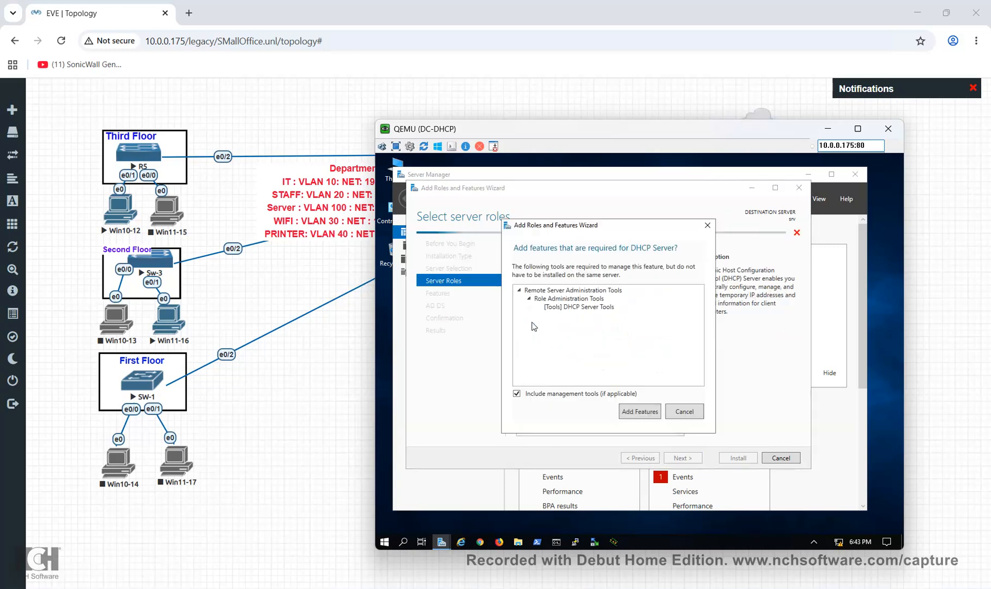
{"action": "left_click", "coordinate": [644, 414]}
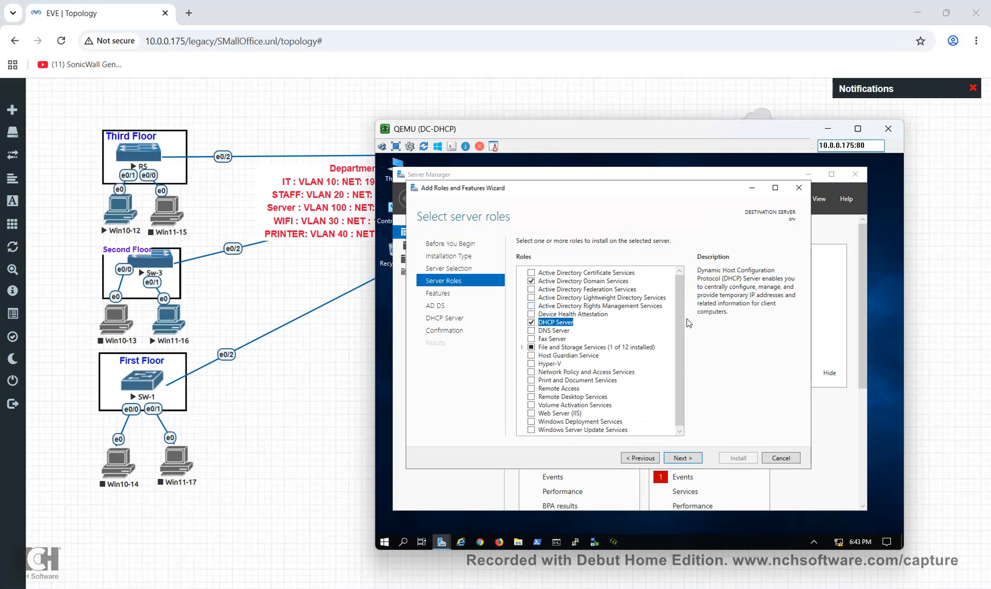
Accept the defaults on the remaining wizard pages and install the roles
{"action": "scroll", "coordinate": [682, 338], "scroll_direction": "down", "scroll_amount": 1}
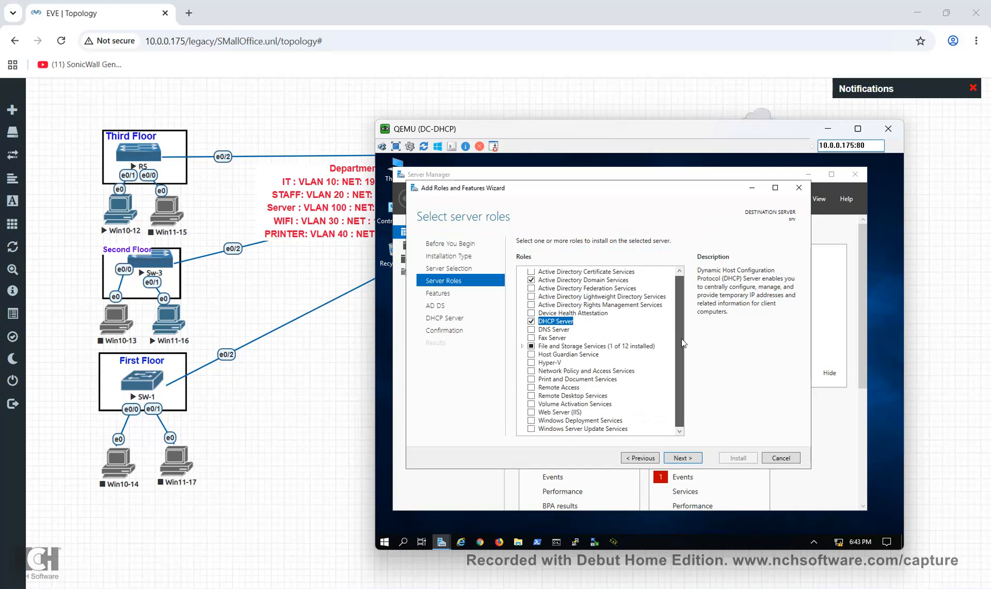
{"action": "left_click", "coordinate": [690, 460]}
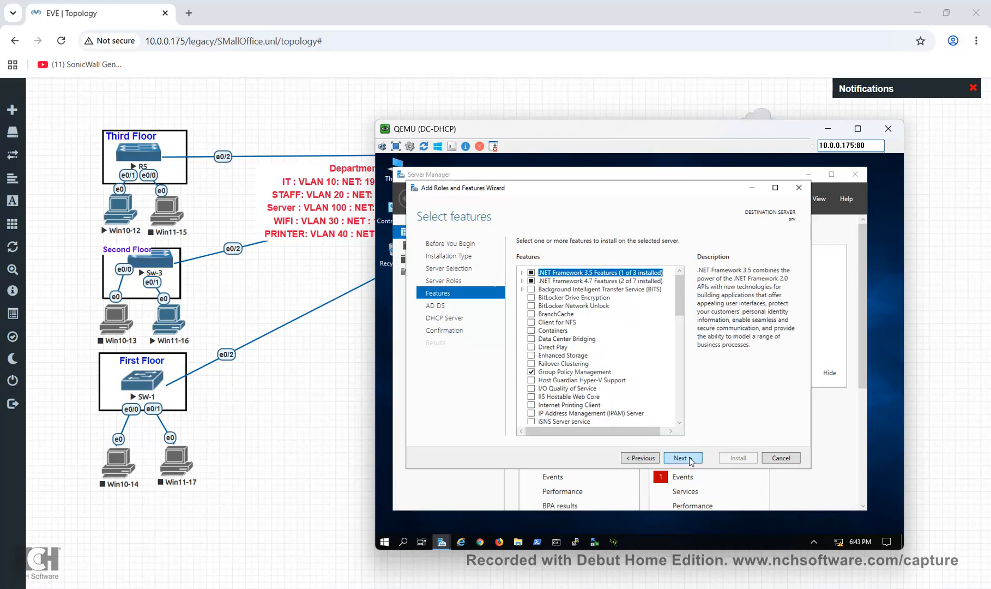
{"action": "left_click", "coordinate": [691, 460]}
{"action": "left_click", "coordinate": [690, 459]}
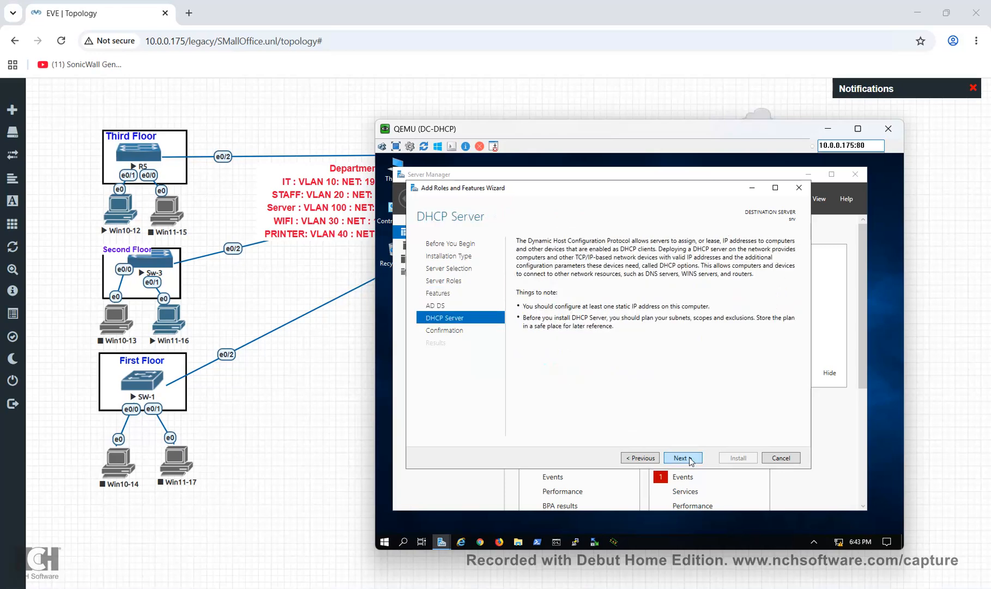
{"action": "left_click", "coordinate": [690, 459]}
{"action": "left_click", "coordinate": [739, 458]}
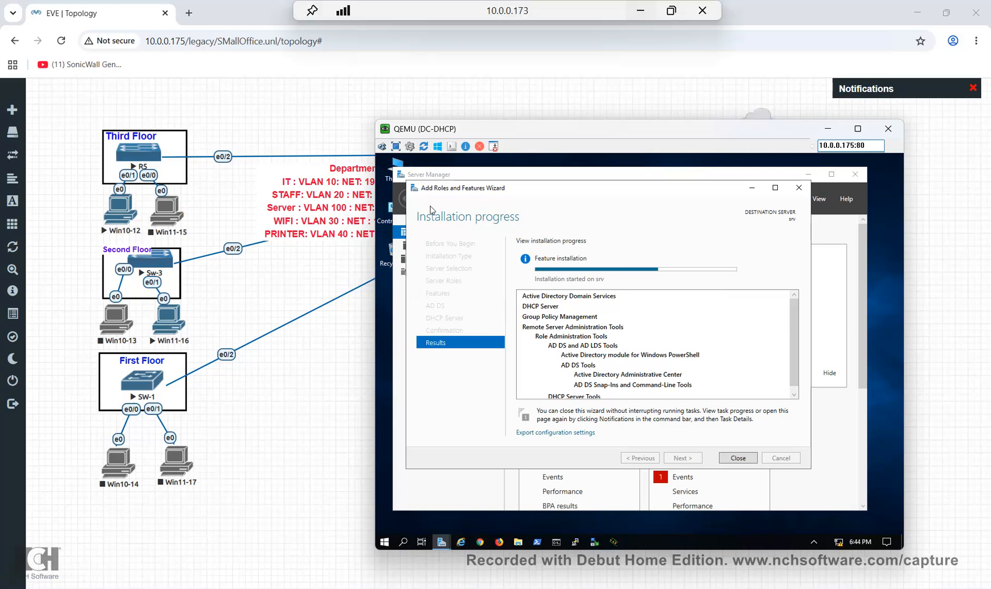
Window the remote session to view the successful installation result, then return to full screen
{"action": "left_click", "coordinate": [671, 11]}
{"action": "left_click_drag", "start_coordinate": [462, 28], "coordinate": [223, 27]}
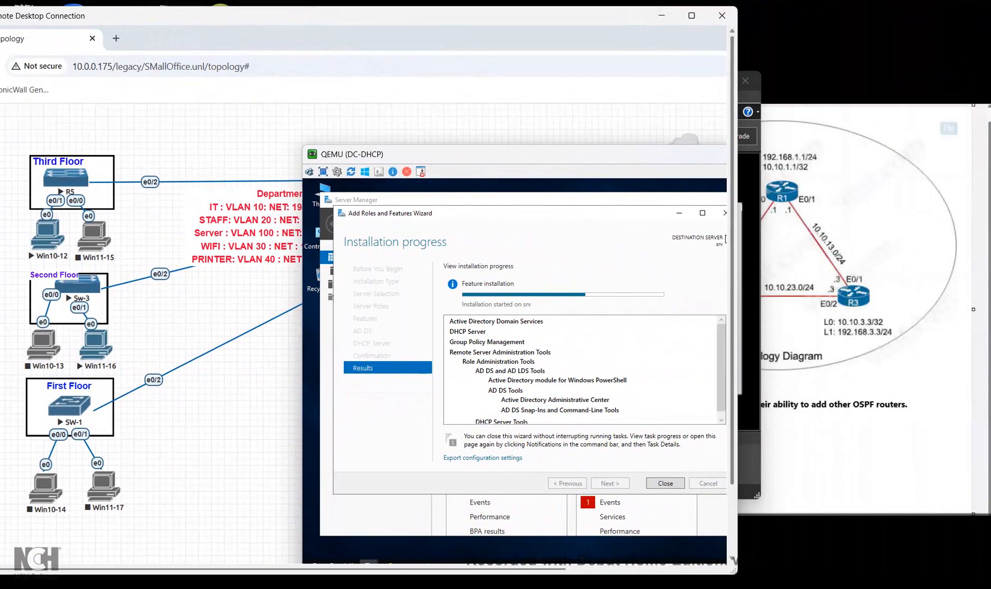
{"action": "left_click_drag", "start_coordinate": [737, 229], "coordinate": [973, 229]}
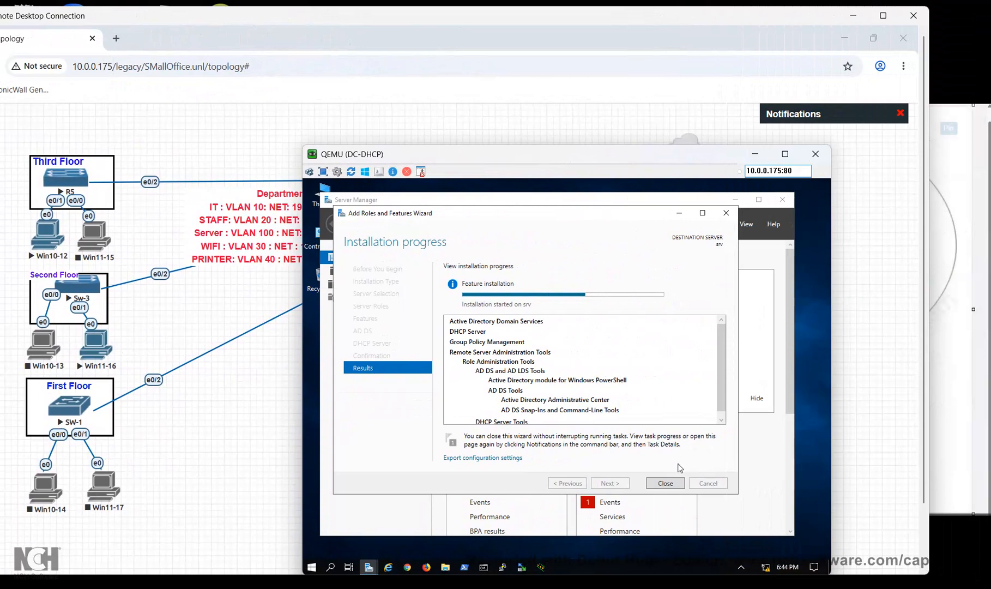
{"action": "left_click", "coordinate": [748, 584]}
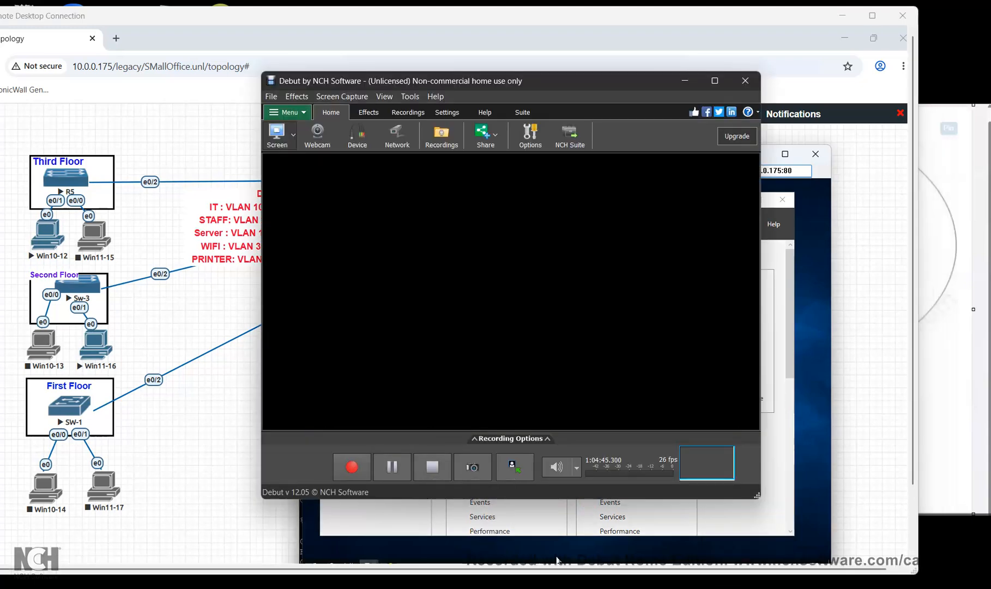
{"action": "left_click", "coordinate": [686, 81]}
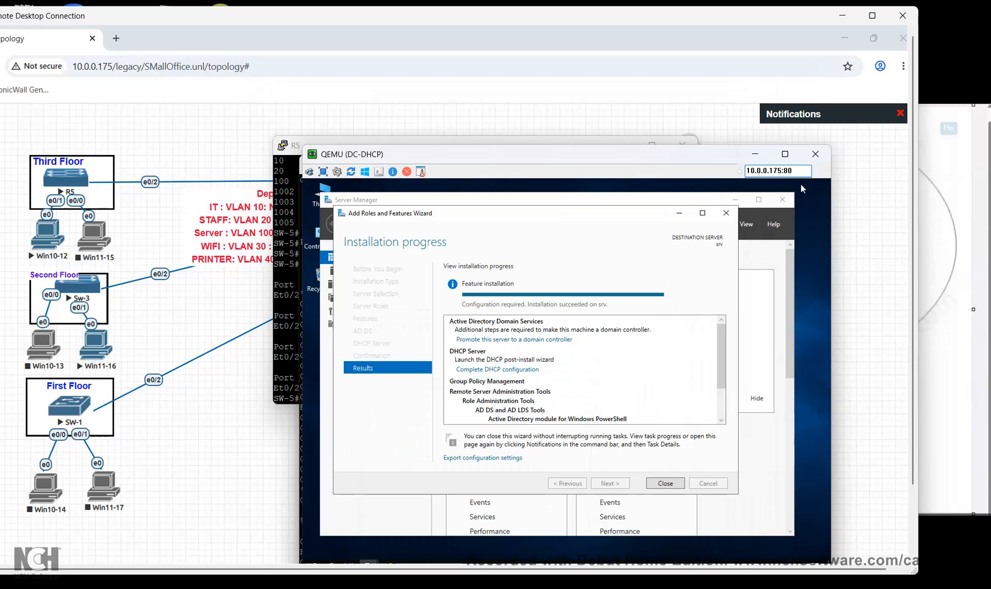
{"action": "left_click", "coordinate": [873, 16]}
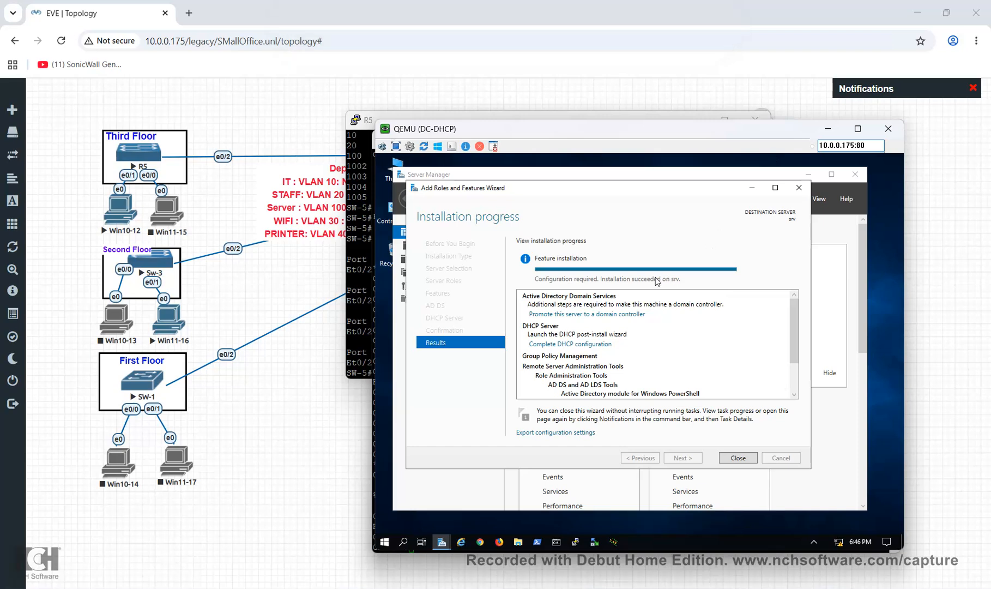
From the notifications flag, promote the server to a domain controller in a new forest, entering 'raj'
{"action": "left_click", "coordinate": [739, 459]}
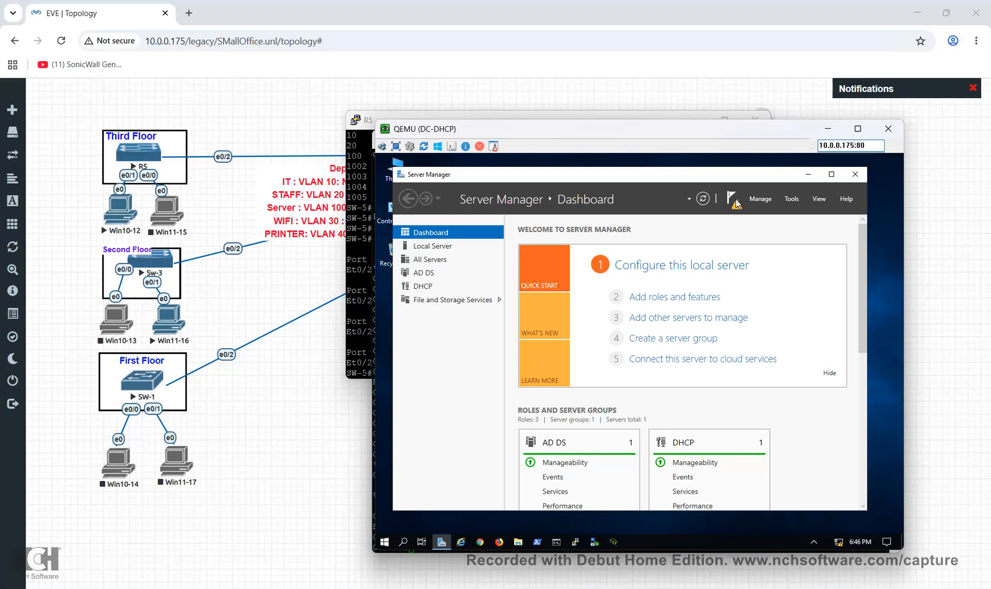
{"action": "left_click", "coordinate": [734, 203]}
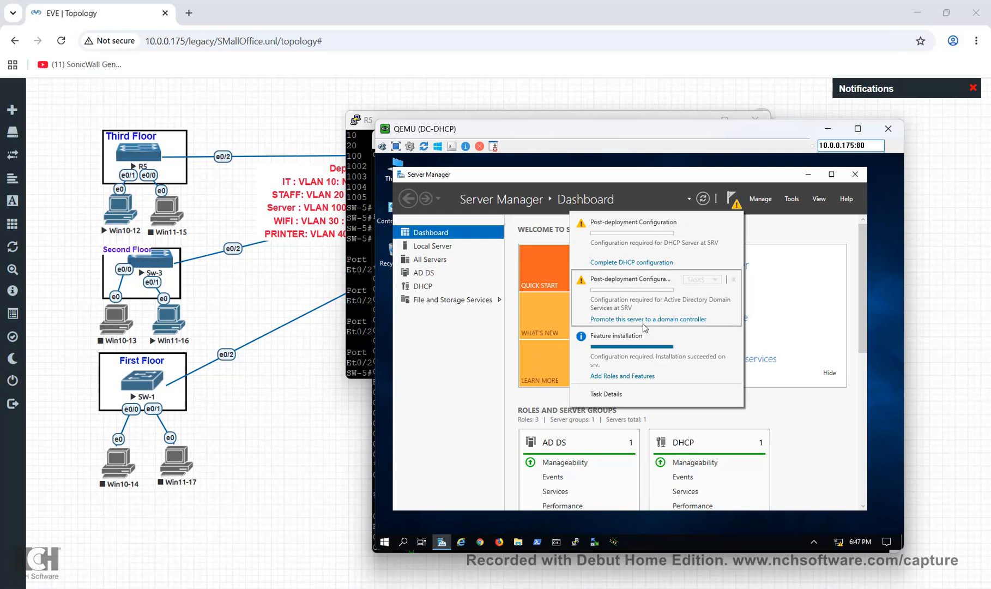
{"action": "left_click", "coordinate": [643, 320]}
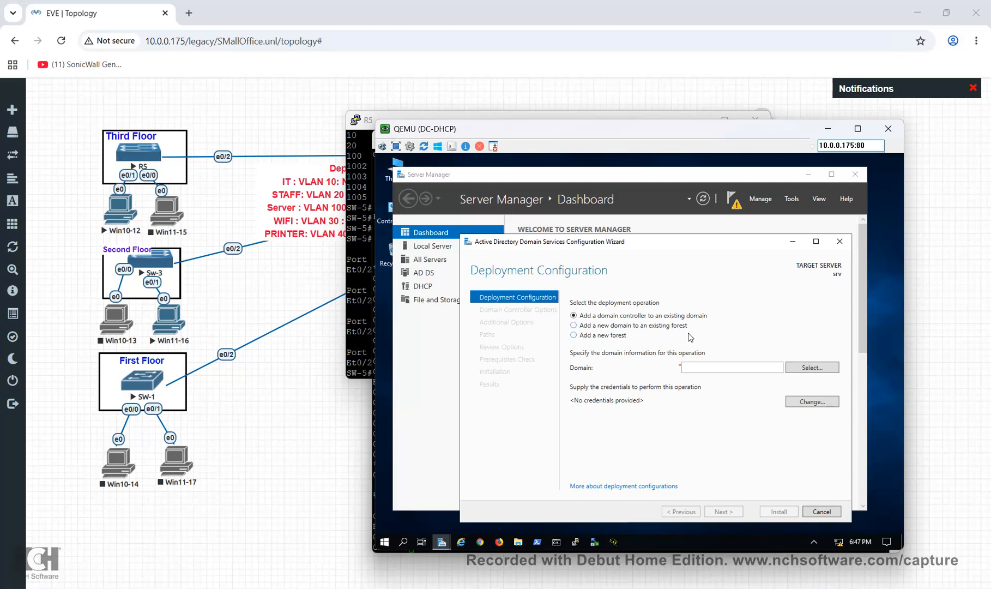
{"action": "left_click", "coordinate": [618, 341]}
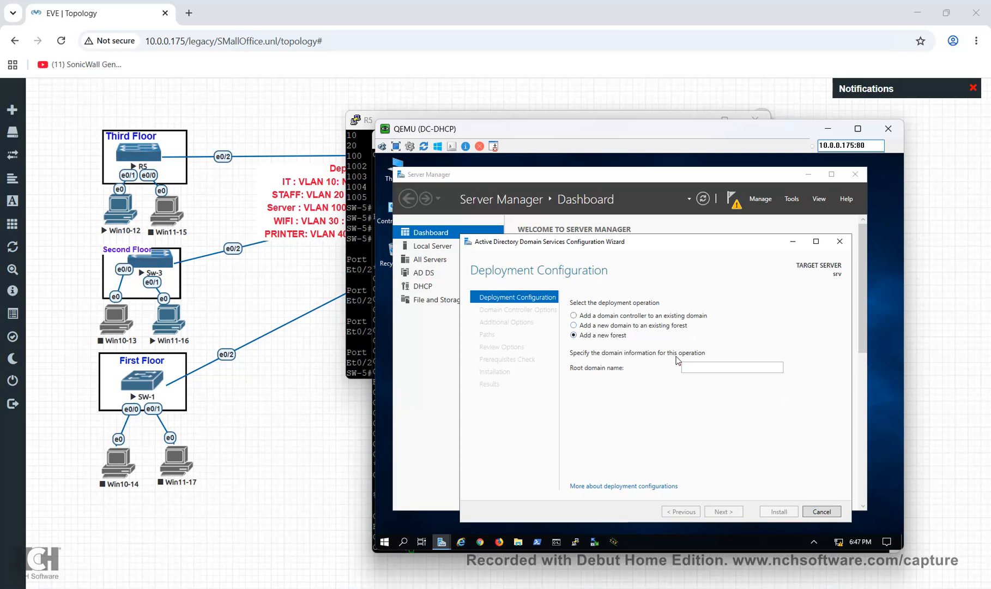
{"action": "left_click", "coordinate": [686, 364]}
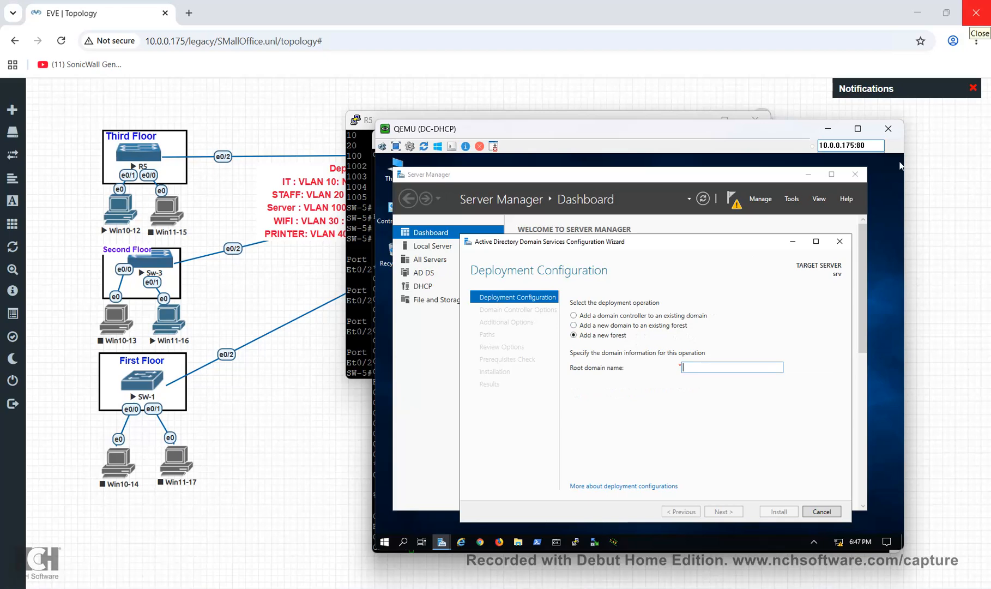
{"action": "type", "text": "raj"}
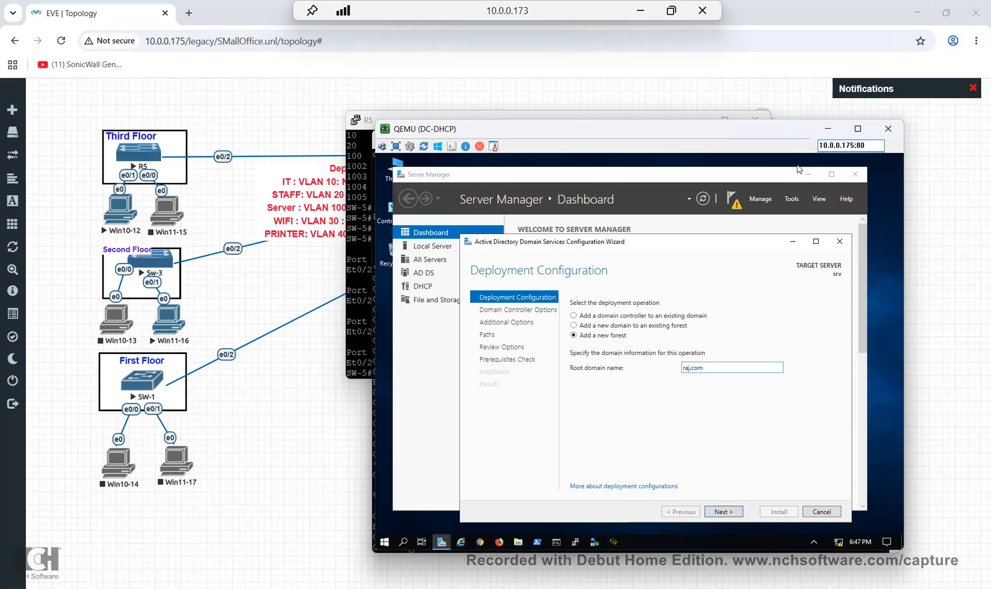
Finish root domain raj.com, enter and confirm the DSRM password, and pass DNS Options
{"action": "type", "text": ".com"}
{"action": "left_click", "coordinate": [730, 515]}
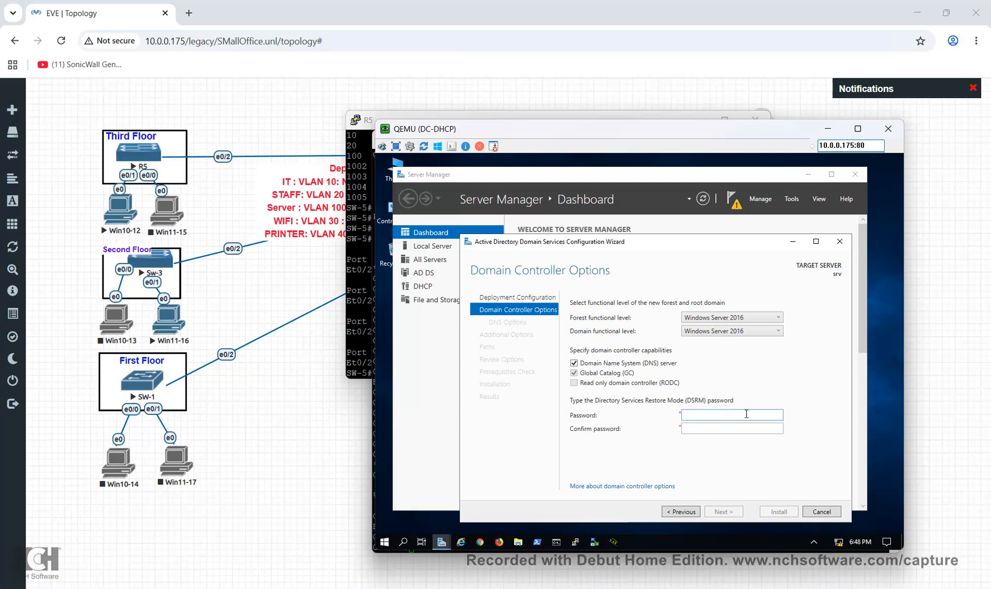
{"action": "type", "text": "P••••••"}
{"action": "key", "text": "Tab"}
{"action": "type", "text": "••••••••"}
{"action": "key", "text": "Return"}
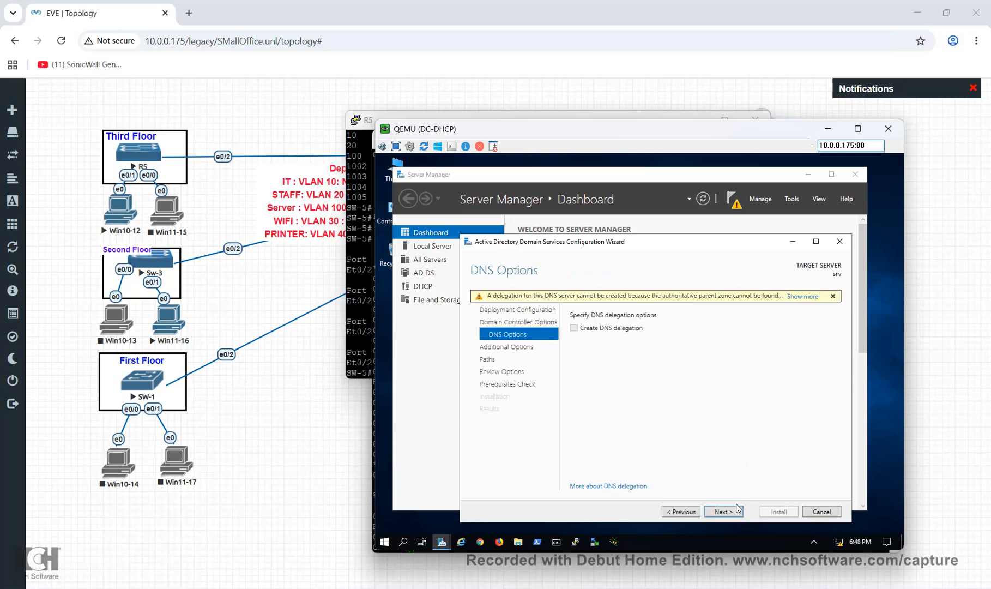
{"action": "left_click", "coordinate": [738, 510]}
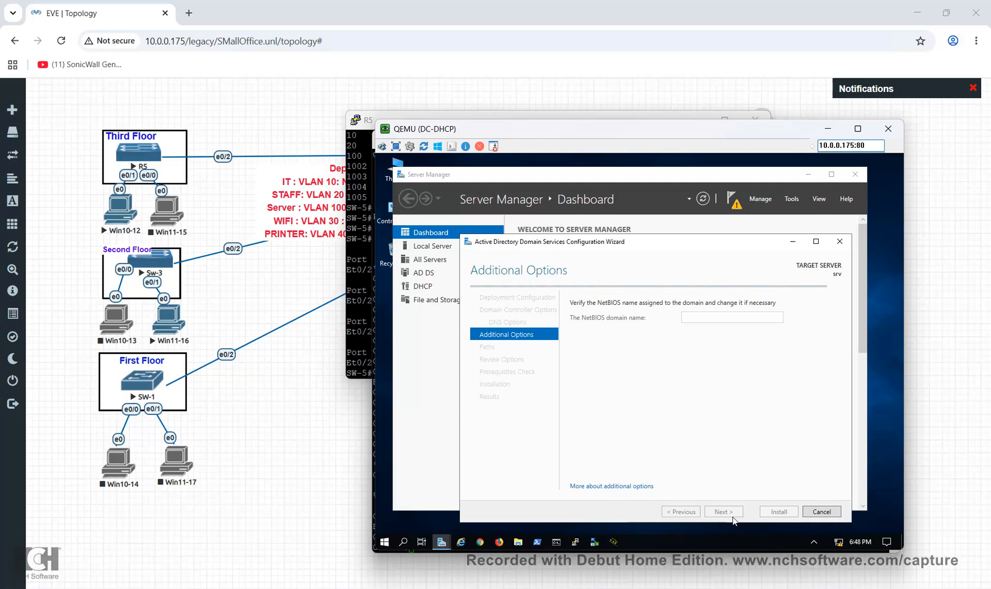
Accept the default NetBIOS name, paths and review options to reach a passing prerequisites check
{"action": "left_click", "coordinate": [725, 513]}
{"action": "left_click", "coordinate": [724, 513]}
{"action": "left_click", "coordinate": [724, 512]}
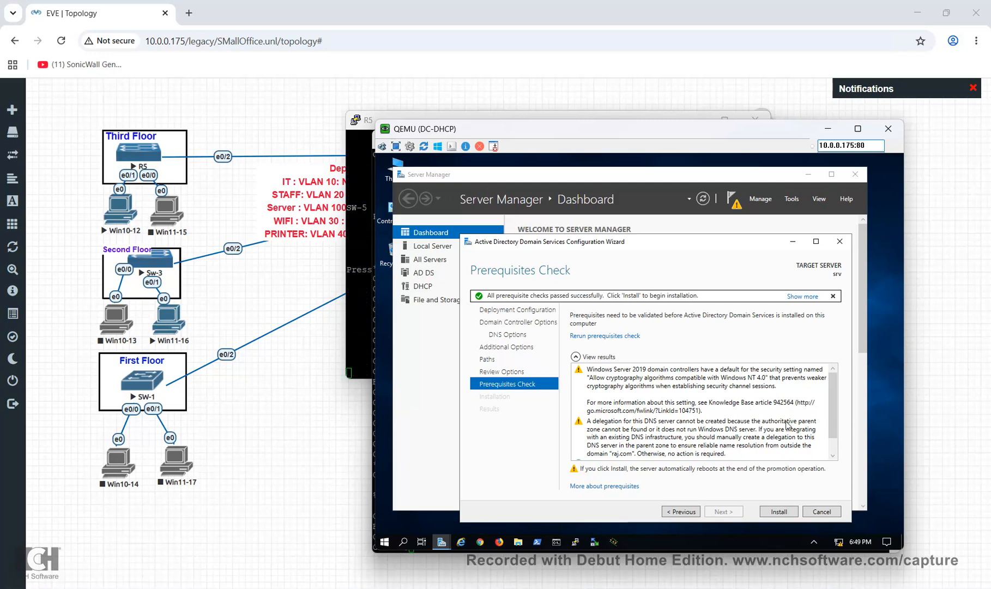
Start the domain controller installation from the Prerequisites Check page
{"action": "scroll", "coordinate": [760, 416], "scroll_direction": "down", "scroll_amount": 1}
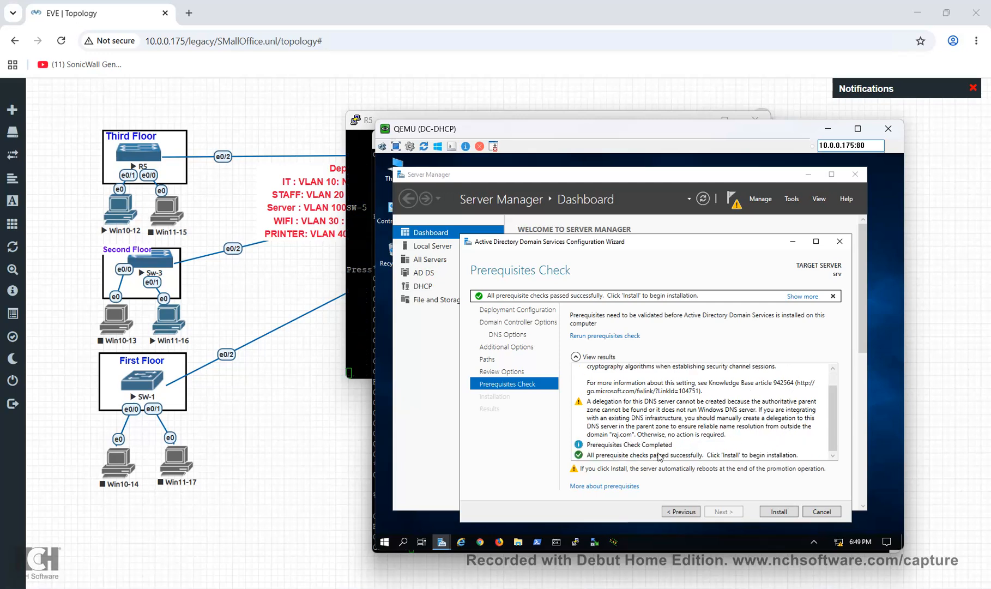
{"action": "left_click", "coordinate": [780, 512]}
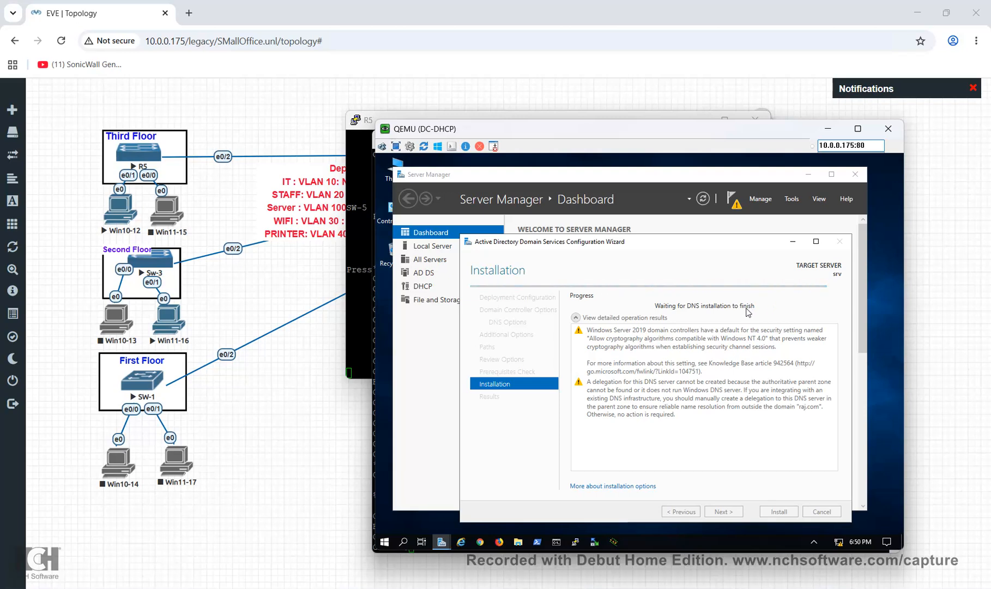
View EVE's Status panel showing 5 IOL and 3 QEMU nodes running, then close it
{"action": "mouse_move", "coordinate": [12, 202]}
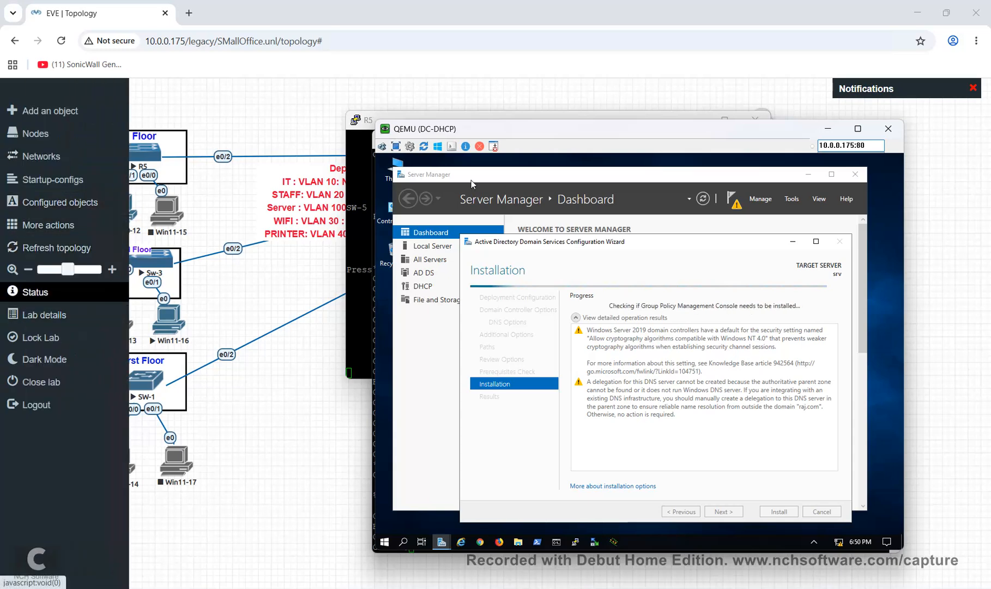
{"action": "left_click", "coordinate": [35, 292]}
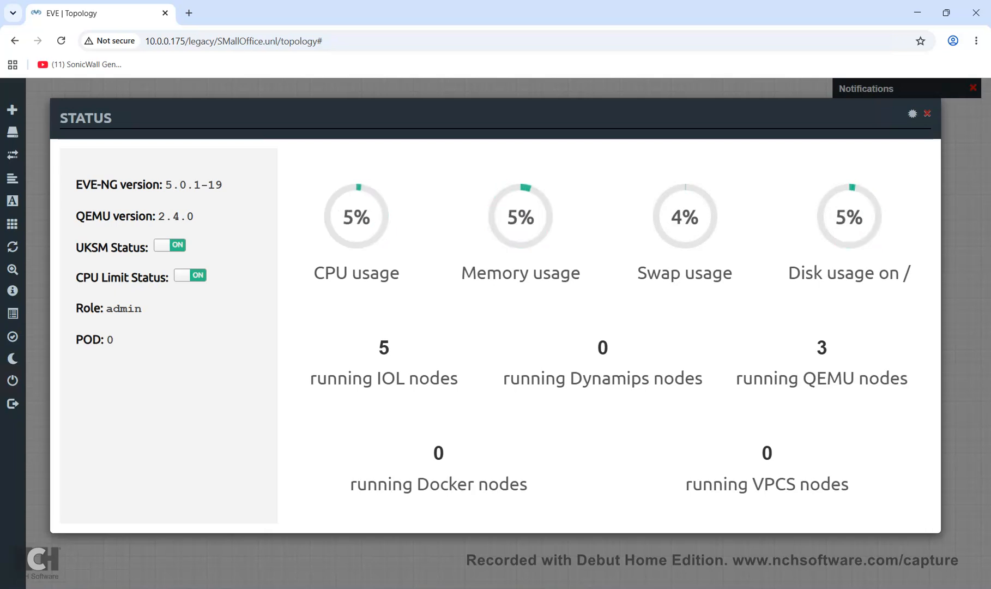
{"action": "key", "text": "Escape"}
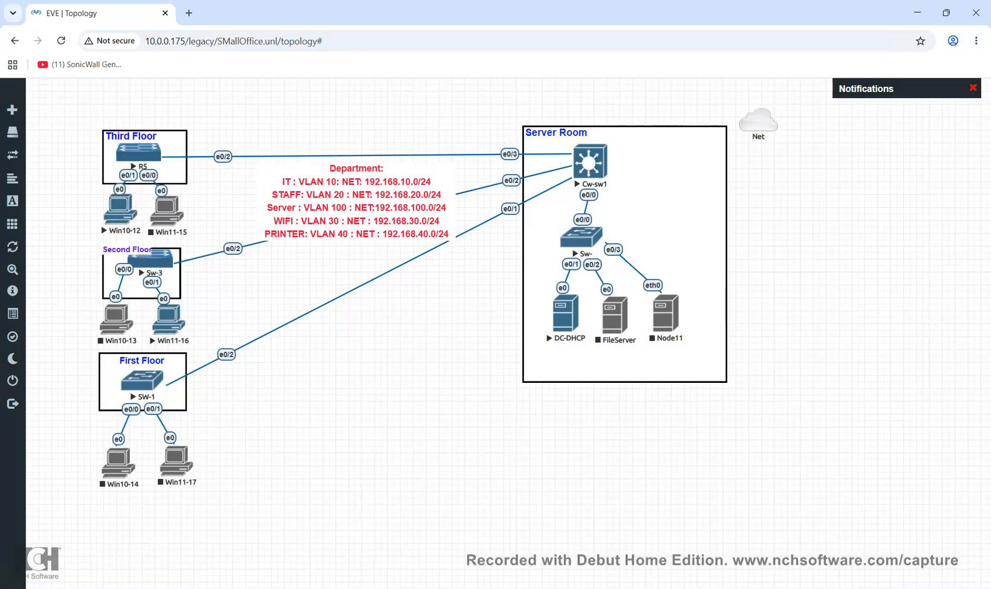
Shut down the Win10-12 client from its Start menu power options
{"action": "mouse_move", "coordinate": [760, 588]}
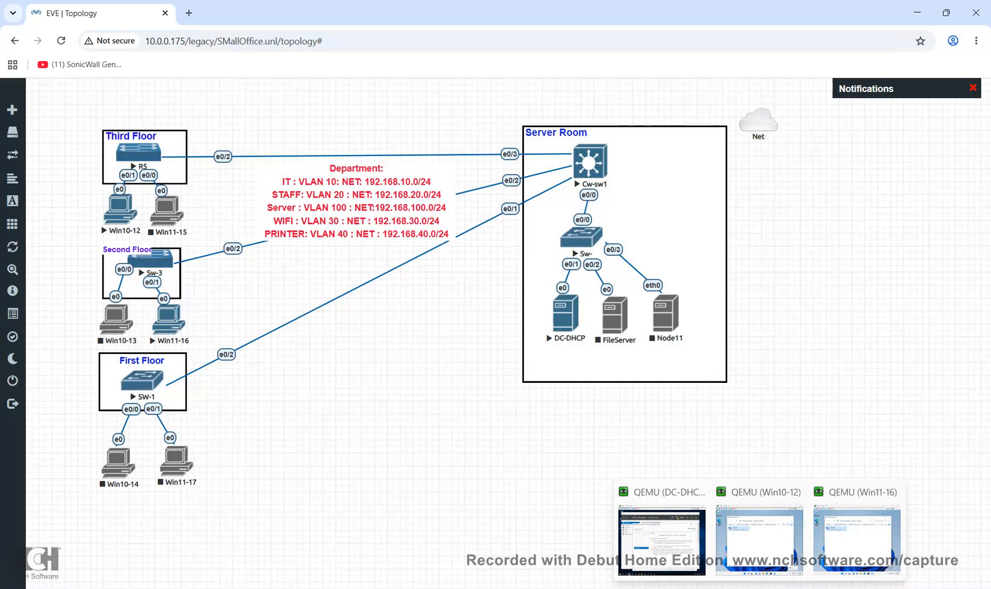
{"action": "left_click", "coordinate": [760, 540]}
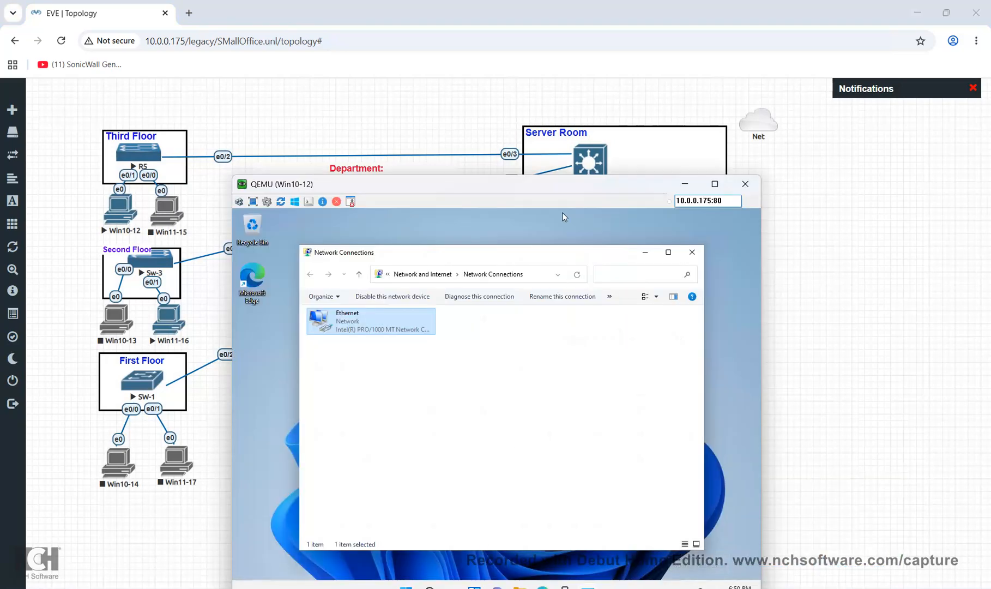
{"action": "left_click_drag", "start_coordinate": [563, 213], "coordinate": [559, 123]}
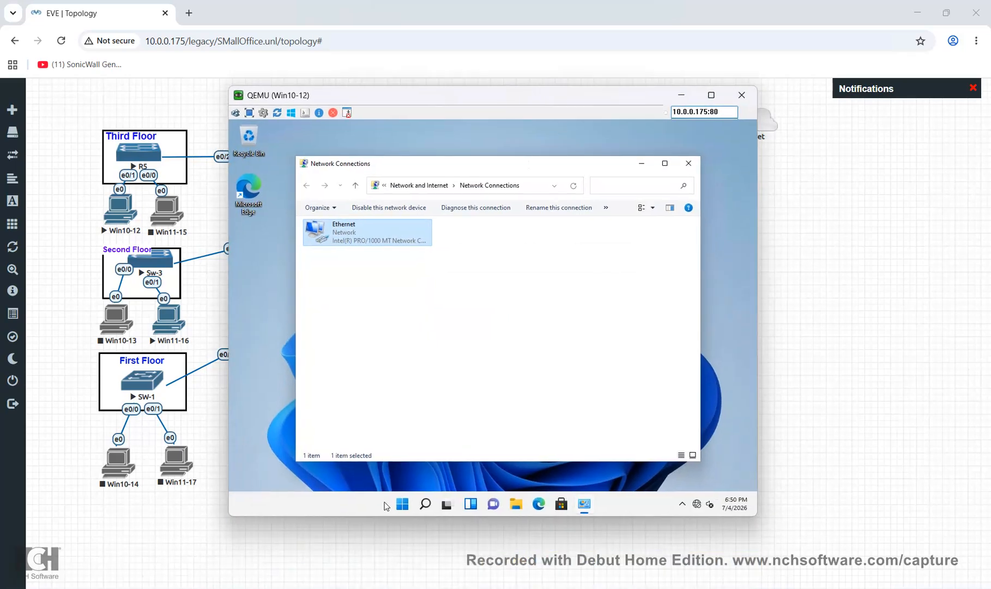
{"action": "left_click", "coordinate": [402, 504]}
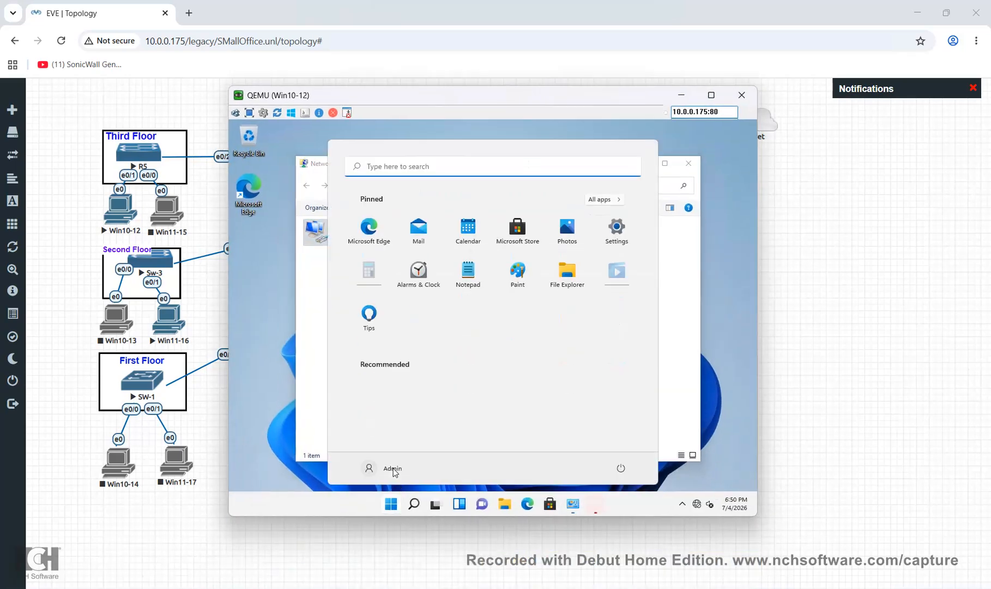
{"action": "left_click", "coordinate": [620, 469]}
{"action": "left_click", "coordinate": [627, 427]}
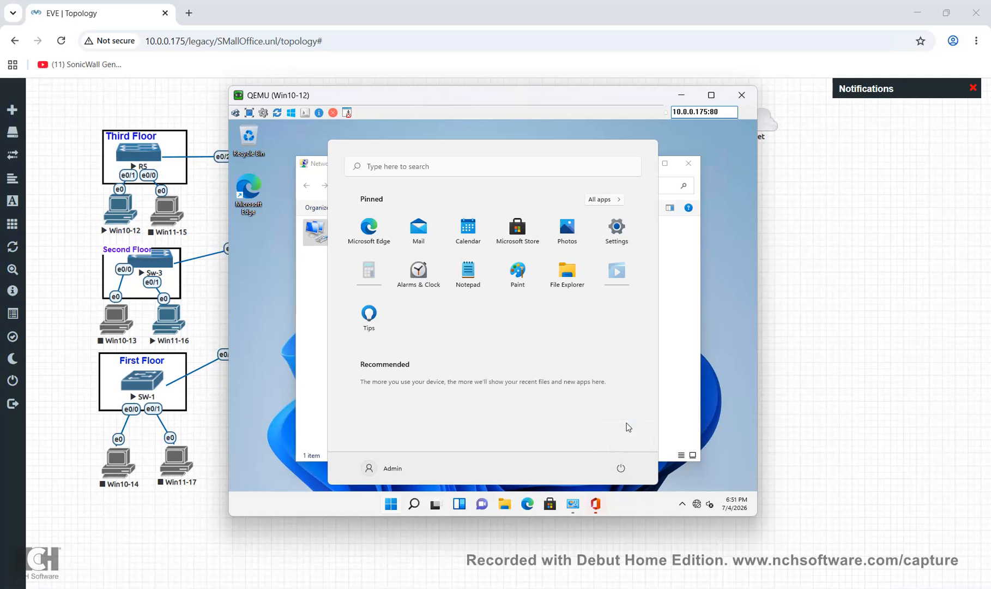
Switch to the DC-DHCP server console, which is signing out to restart
{"action": "mouse_move", "coordinate": [757, 588]}
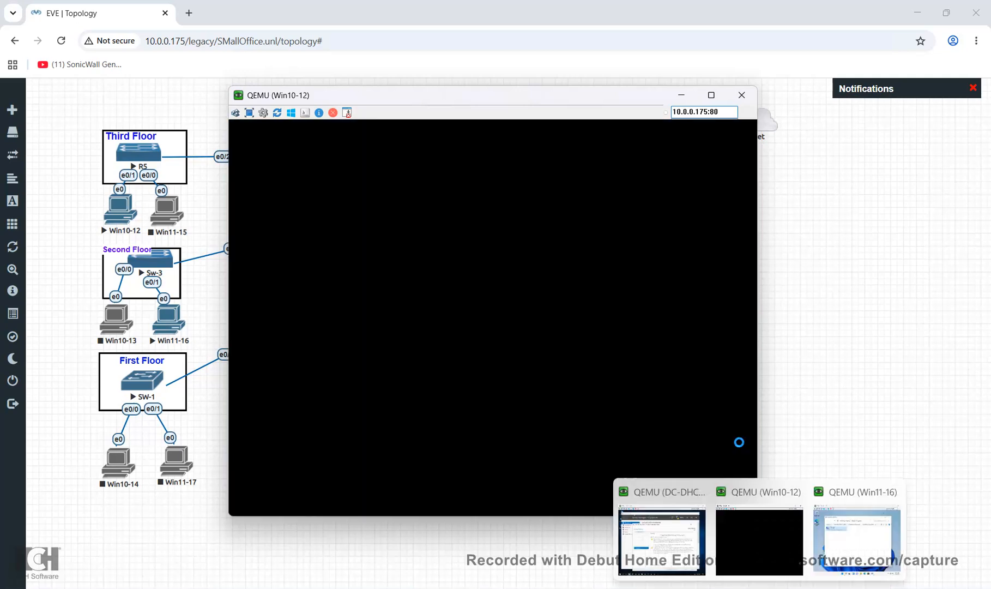
{"action": "left_click", "coordinate": [858, 539]}
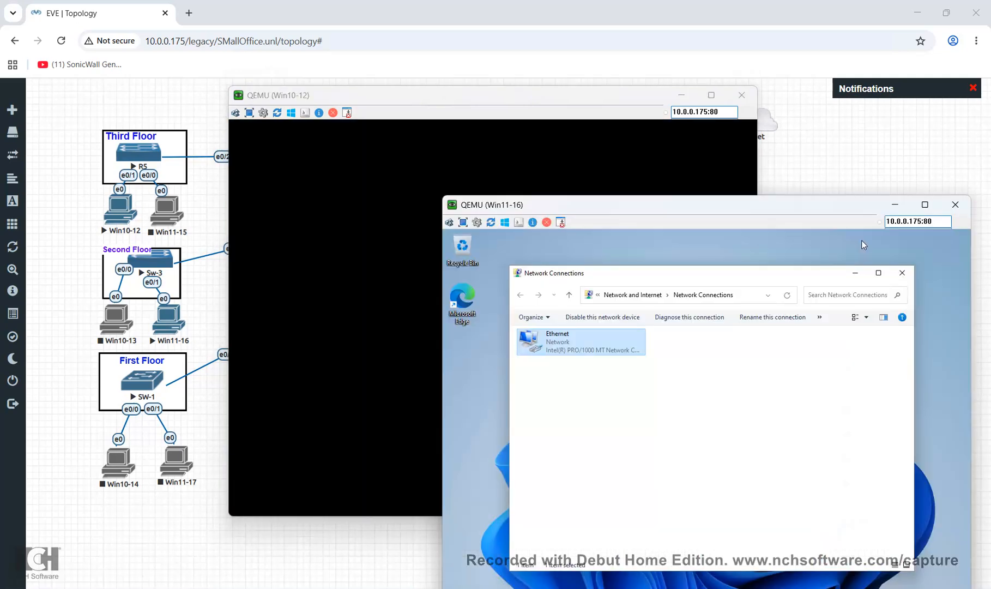
{"action": "key", "text": "alt+Tab"}
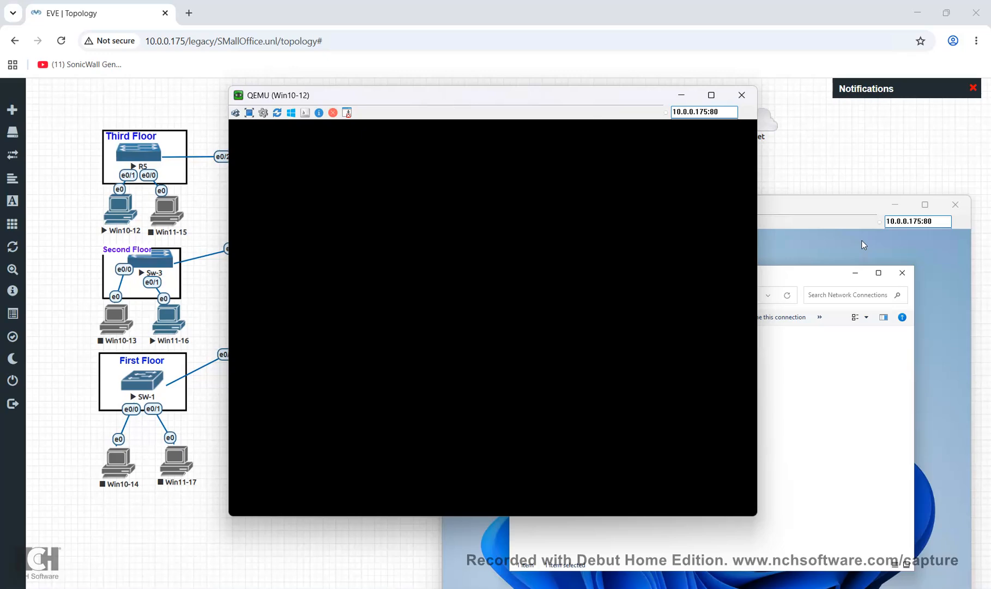
{"action": "key", "text": "alt+Tab"}
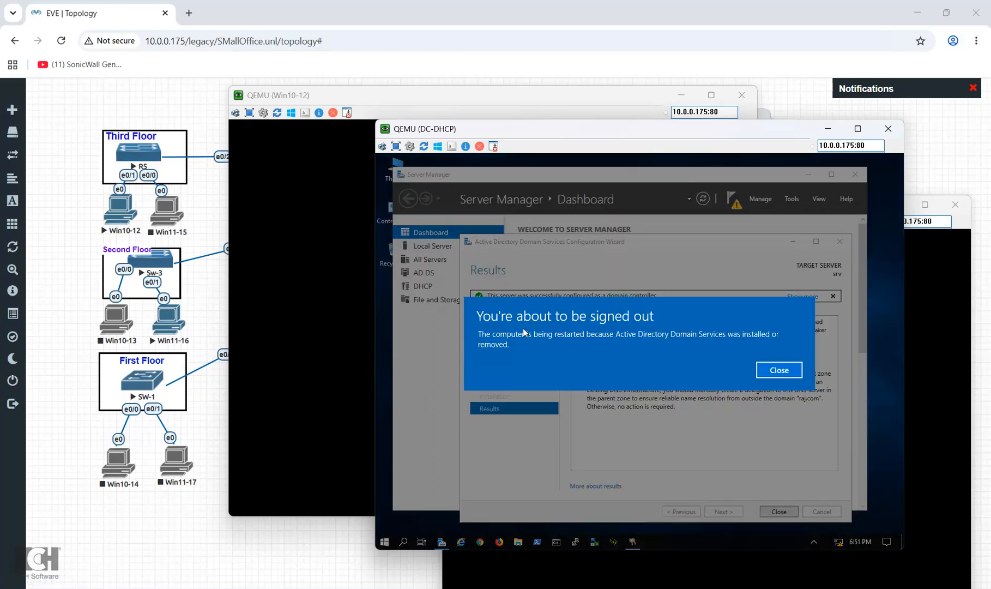
Dismiss the server sign-out notice and AD DS wizard, then start Complete DHCP configuration
{"action": "left_click", "coordinate": [794, 375]}
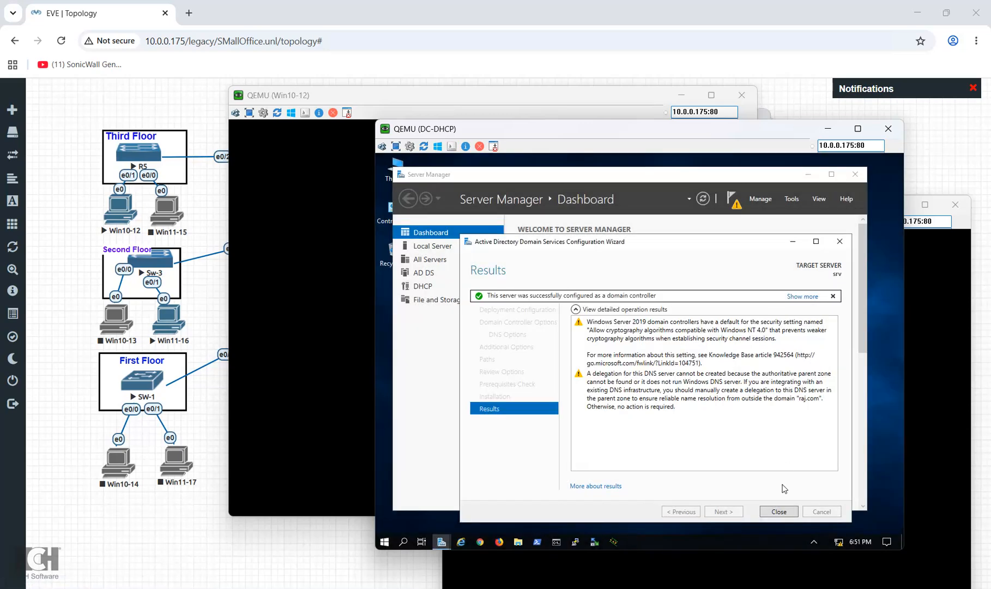
{"action": "left_click", "coordinate": [782, 513]}
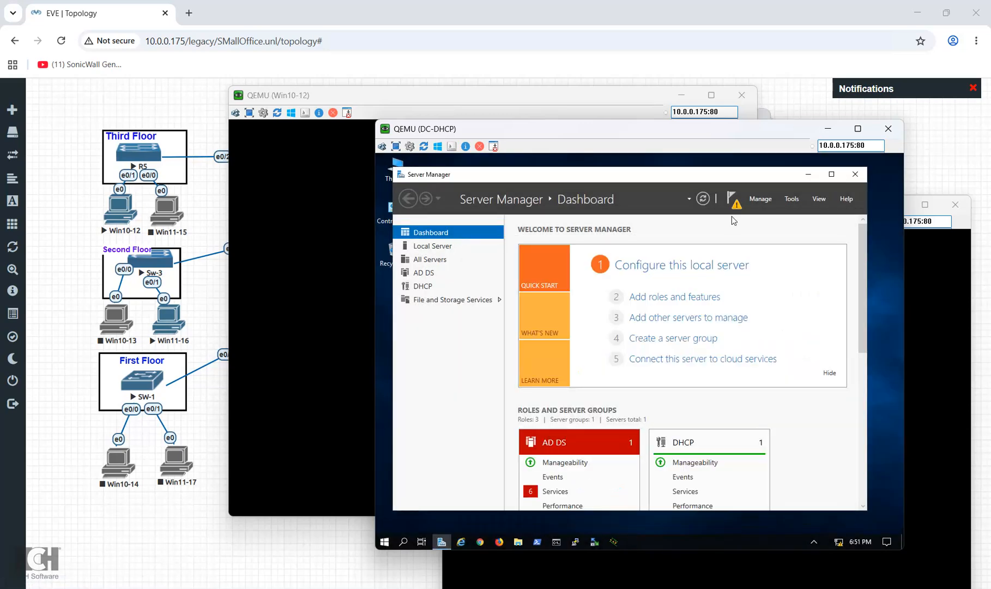
{"action": "left_click", "coordinate": [735, 206]}
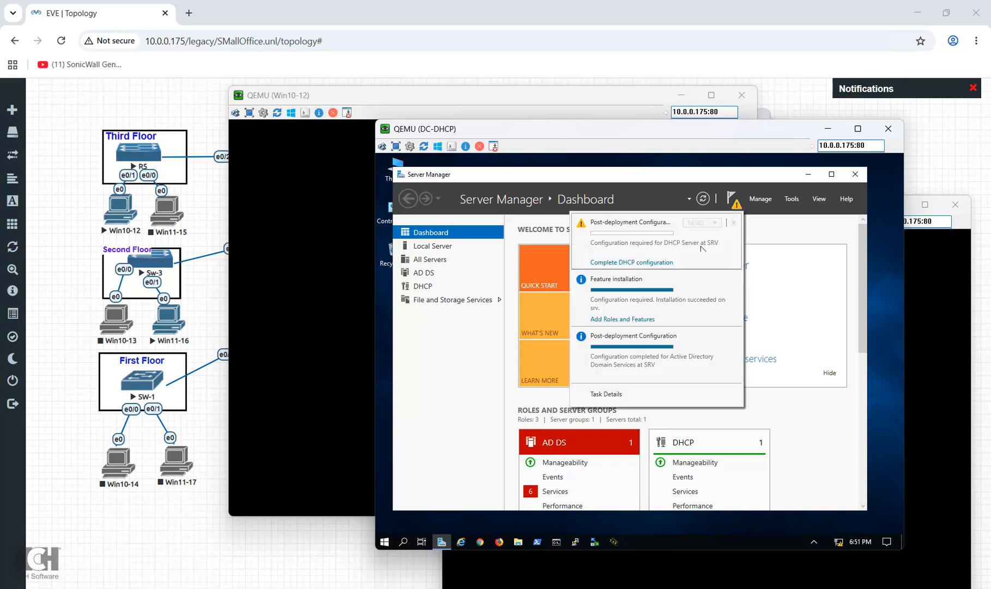
{"action": "left_click", "coordinate": [665, 263]}
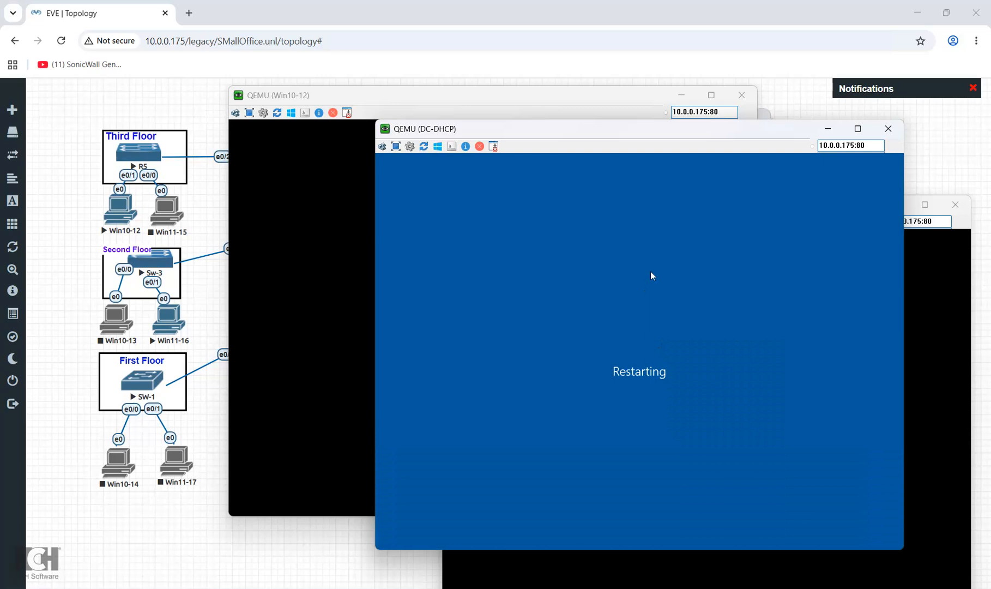
Check the Win10-12 node and open the lab status overview showing 5 IOL and 2 QEMU nodes
{"action": "left_click", "coordinate": [306, 294]}
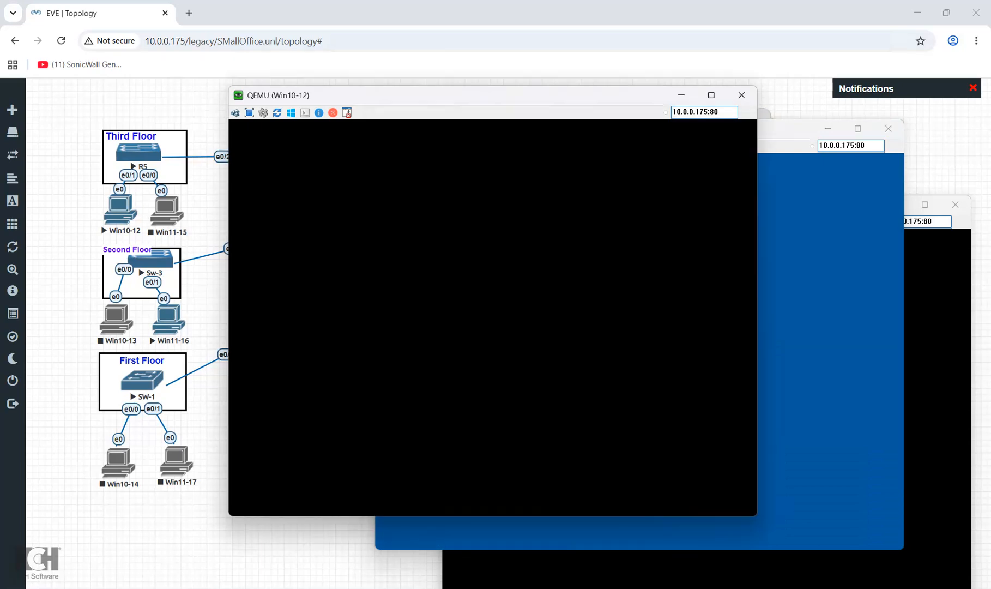
{"action": "right_click", "coordinate": [129, 209]}
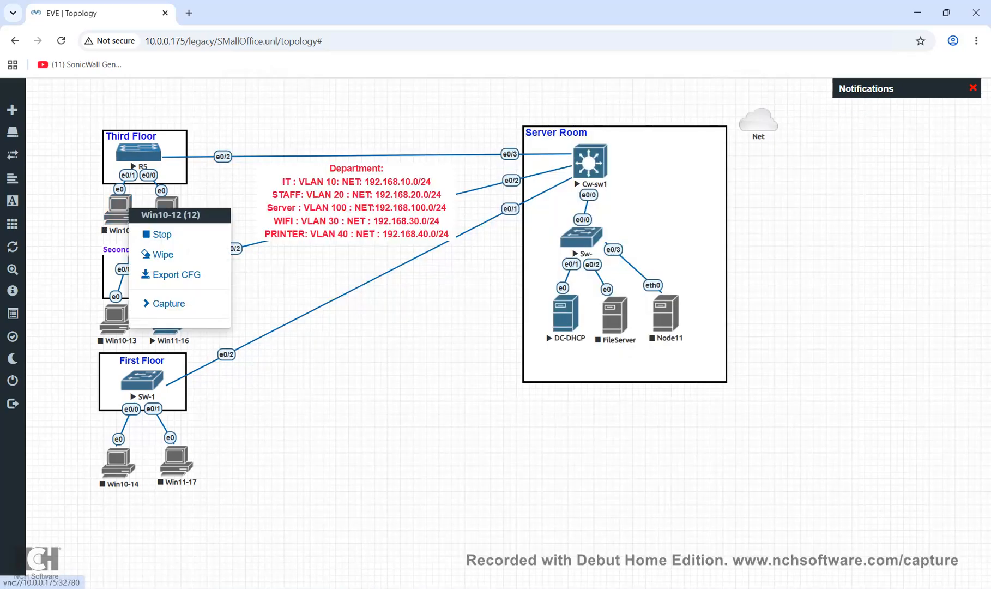
{"action": "left_click", "coordinate": [289, 284]}
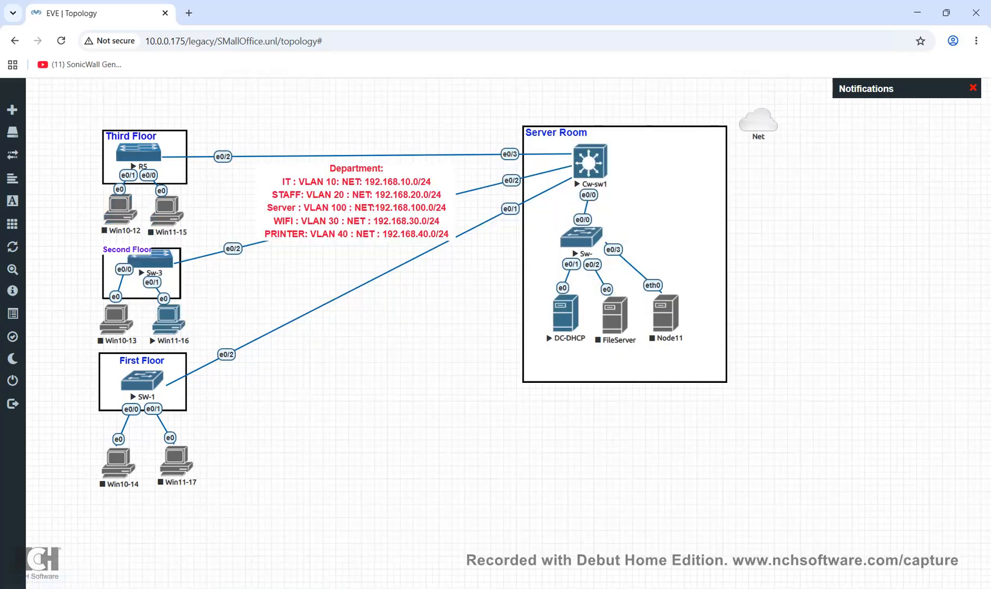
{"action": "mouse_move", "coordinate": [12, 292]}
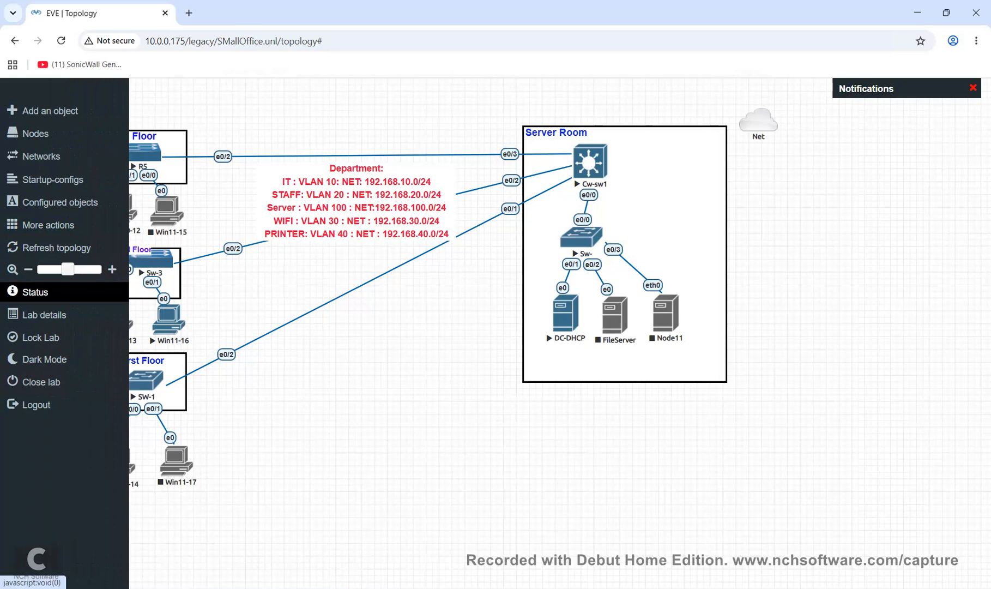
{"action": "left_click", "coordinate": [13, 292]}
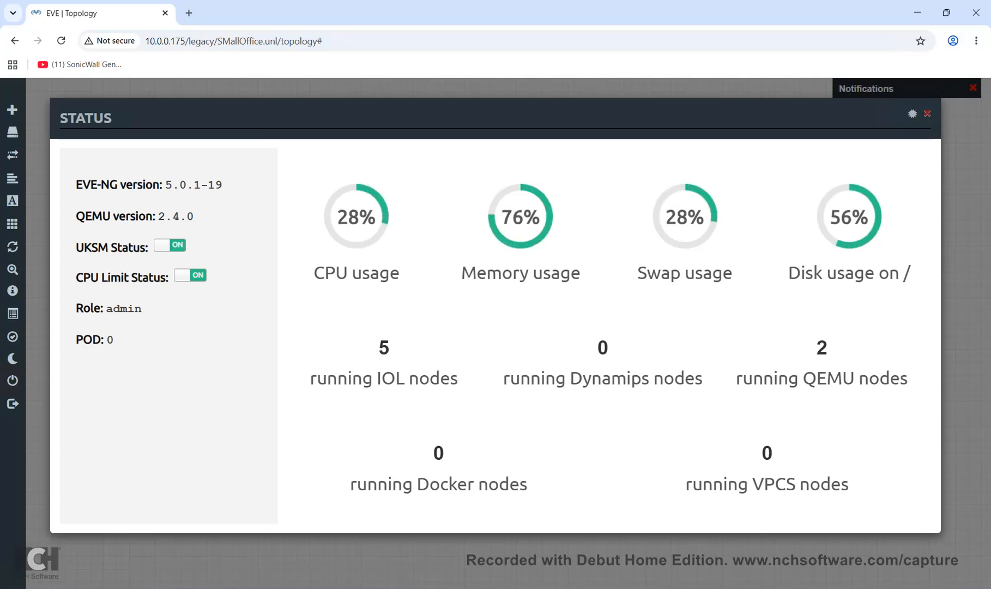
Close the status overview after reviewing its 76% memory gauge
{"action": "key", "text": "Escape"}
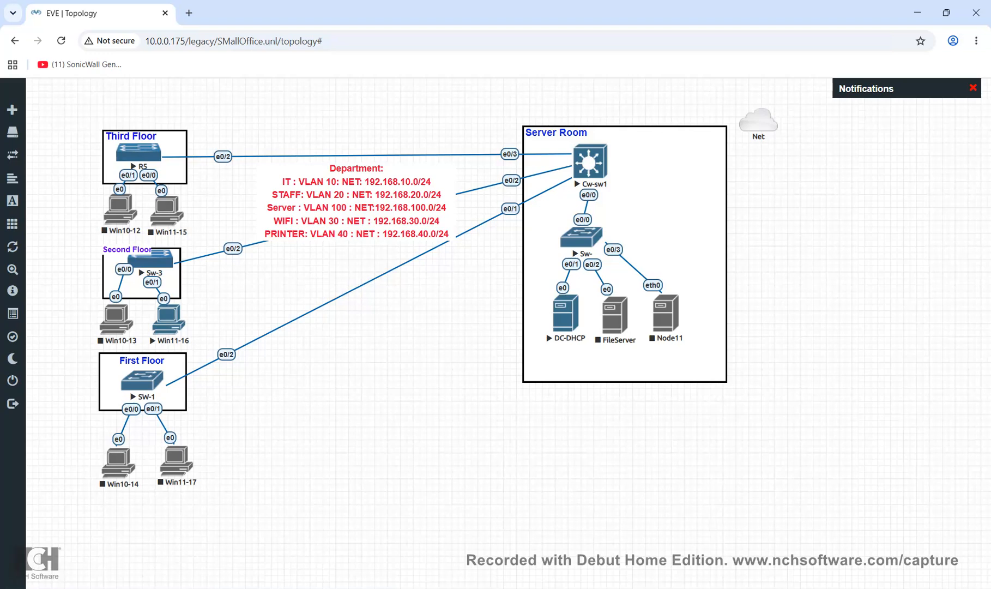
Bring up the QEMU (DC-DHCP) server console from the taskbar preview
{"action": "mouse_move", "coordinate": [787, 588]}
{"action": "left_click", "coordinate": [738, 540]}
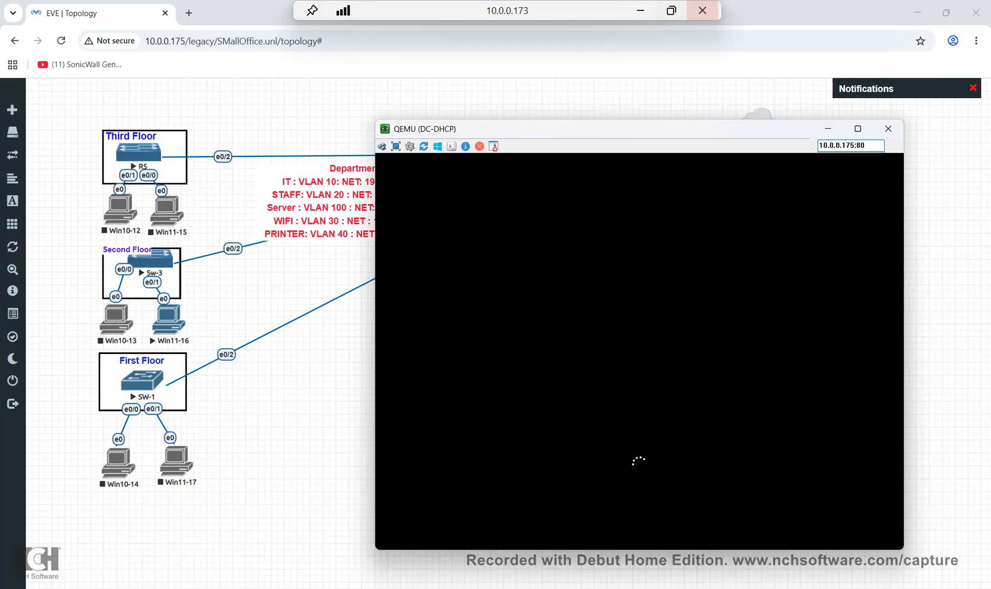
Restore the Remote Desktop session to a window and bring the DC-DHCP console forward
{"action": "left_click", "coordinate": [672, 10]}
{"action": "key", "text": "alt+Tab"}
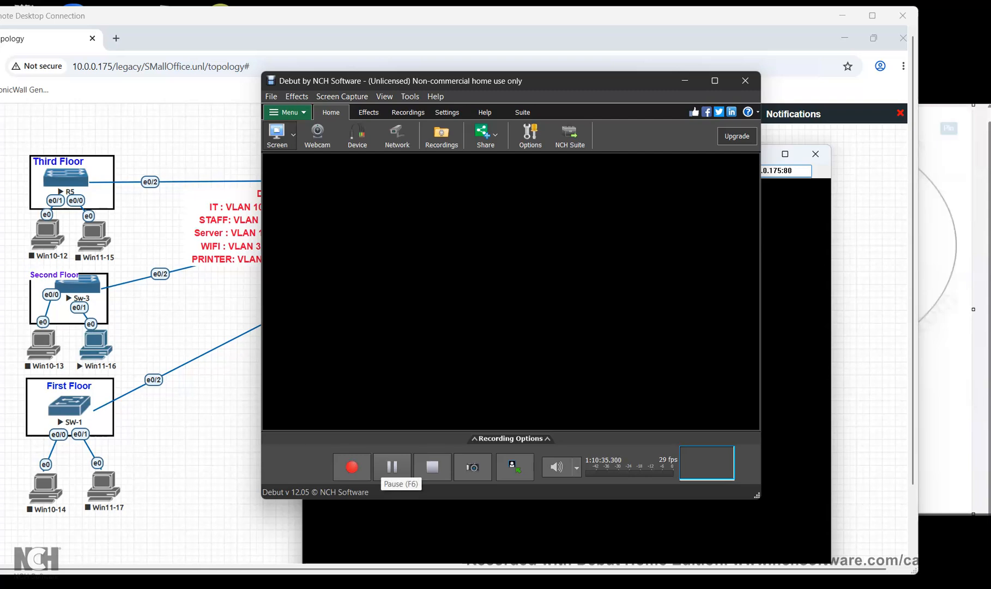
{"action": "left_click", "coordinate": [685, 80]}
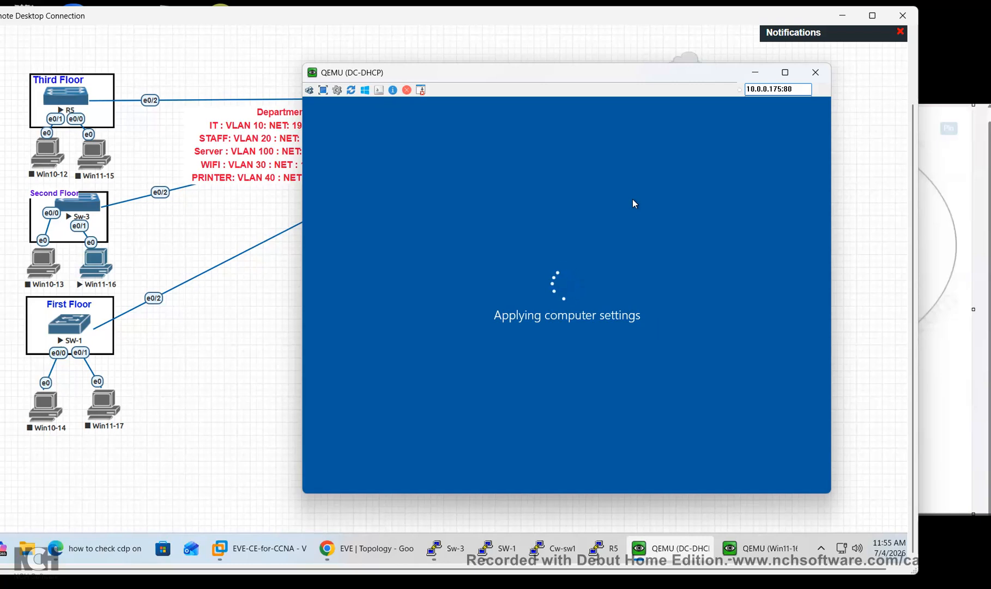
{"action": "left_click_drag", "start_coordinate": [665, 109], "coordinate": [684, 248]}
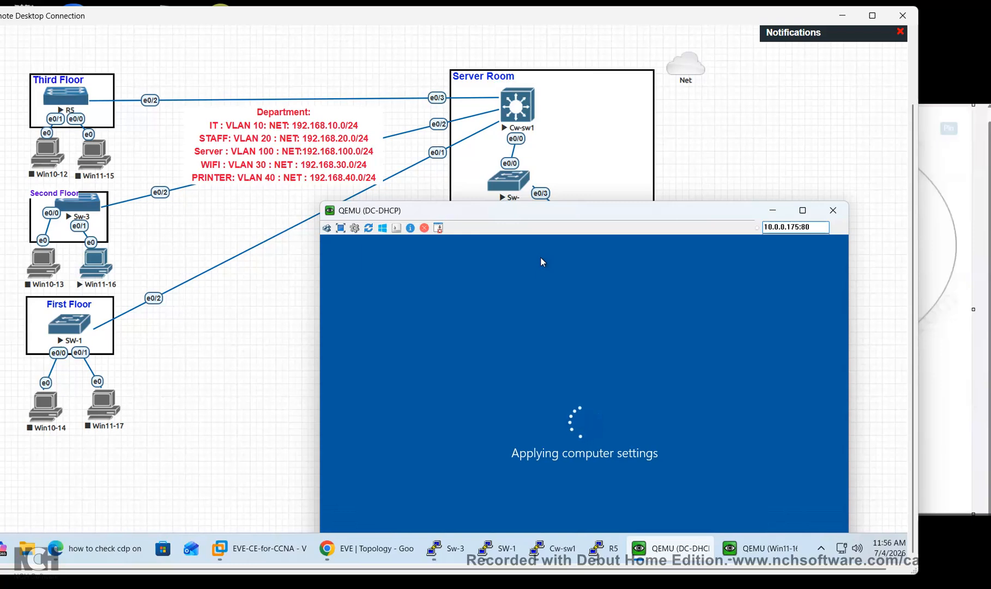
Reposition the DC-DHCP console while the server restarts to its lock screen
{"action": "left_click_drag", "start_coordinate": [592, 236], "coordinate": [586, 335]}
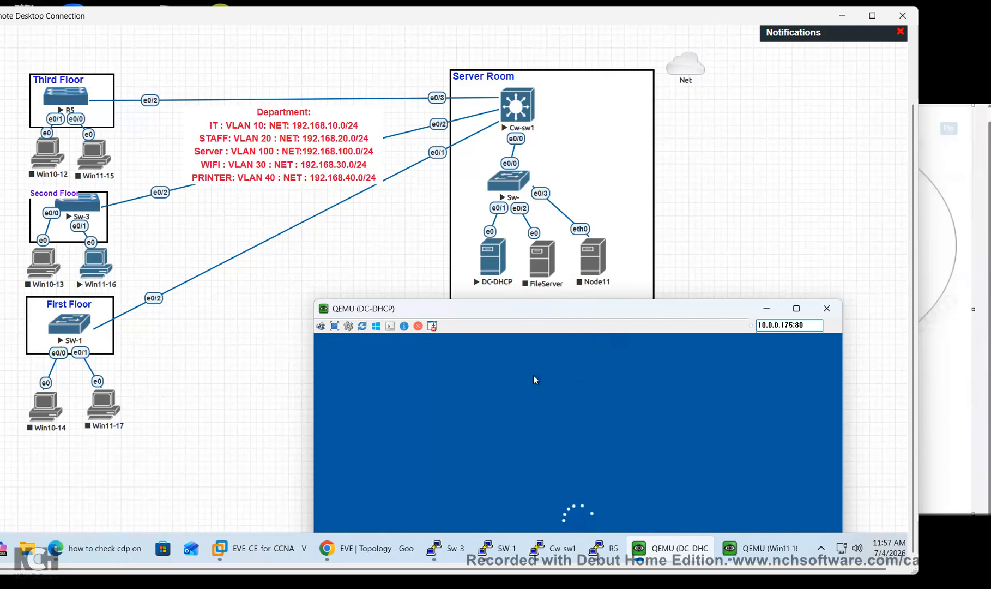
{"action": "mouse_move", "coordinate": [513, 349]}
{"action": "left_mouse_down"}
{"action": "mouse_move", "coordinate": [468, 138]}
{"action": "mouse_move", "coordinate": [501, 361]}
{"action": "mouse_move", "coordinate": [523, 345]}
{"action": "left_mouse_up"}
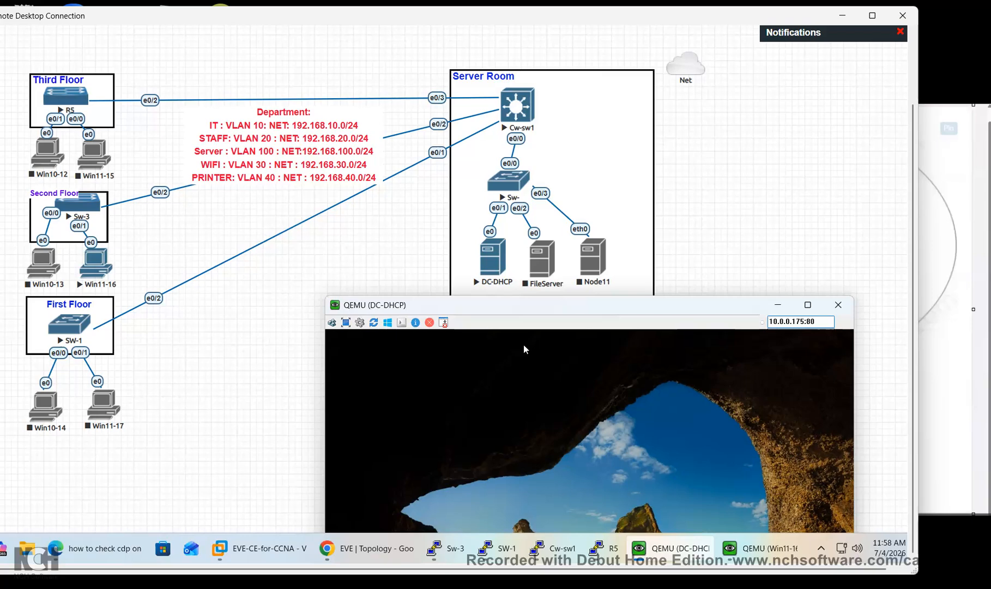
Sign in to the DC-DHCP server as domain Administrator with the account password
{"action": "left_click_drag", "start_coordinate": [524, 345], "coordinate": [511, 139]}
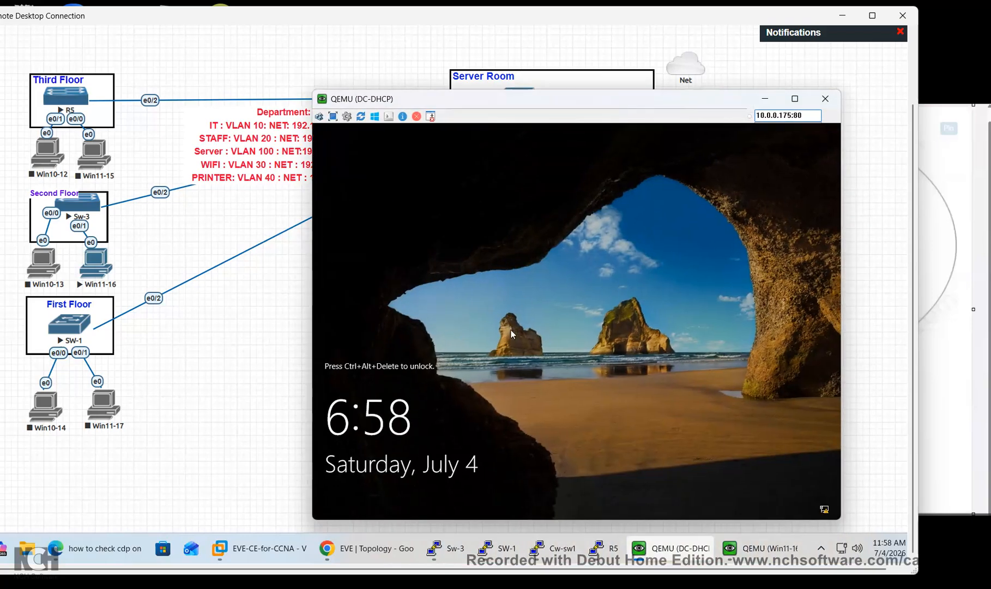
{"action": "left_click", "coordinate": [319, 117]}
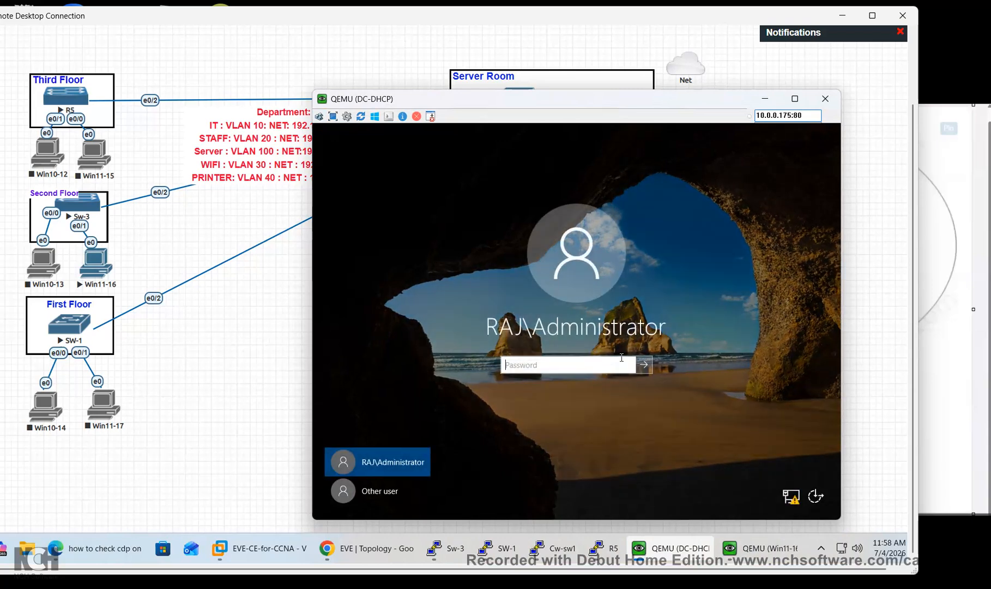
{"action": "type", "text": "*******"}
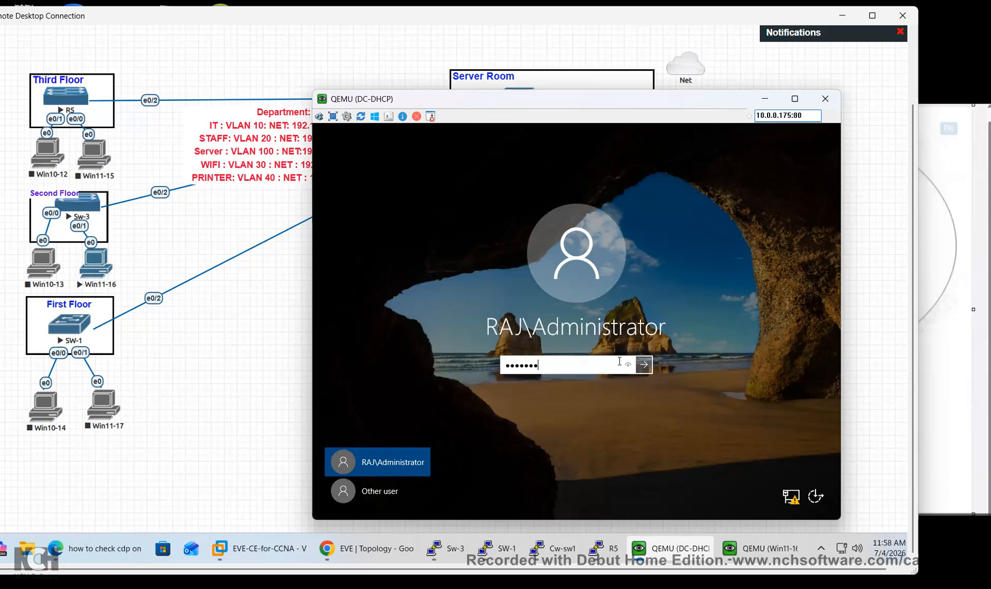
{"action": "key", "text": "Return"}
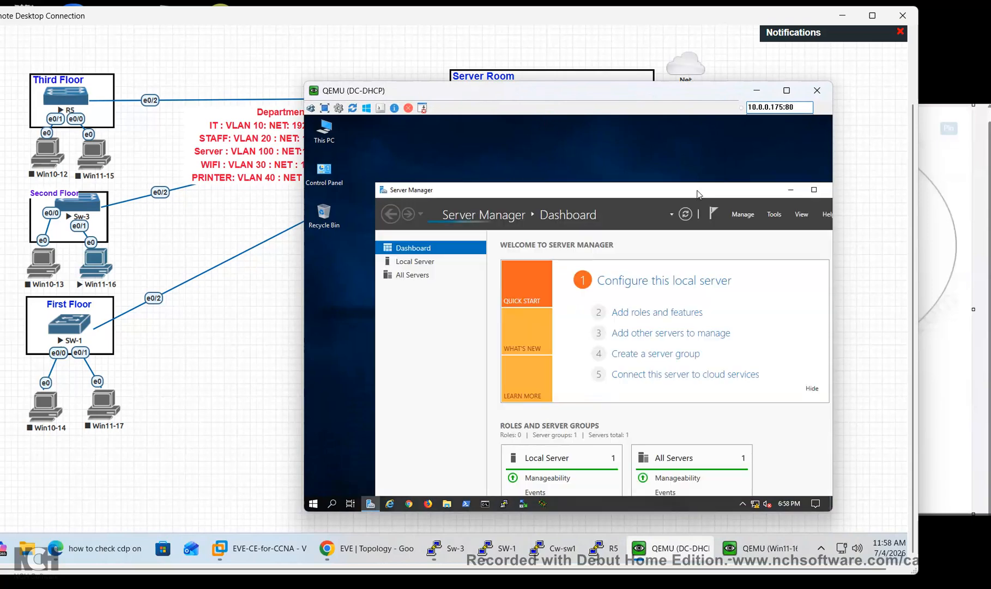
Maximize Server Manager on the DC-DHCP console and open its Manage and Tools menus
{"action": "left_click_drag", "start_coordinate": [698, 194], "coordinate": [636, 193]}
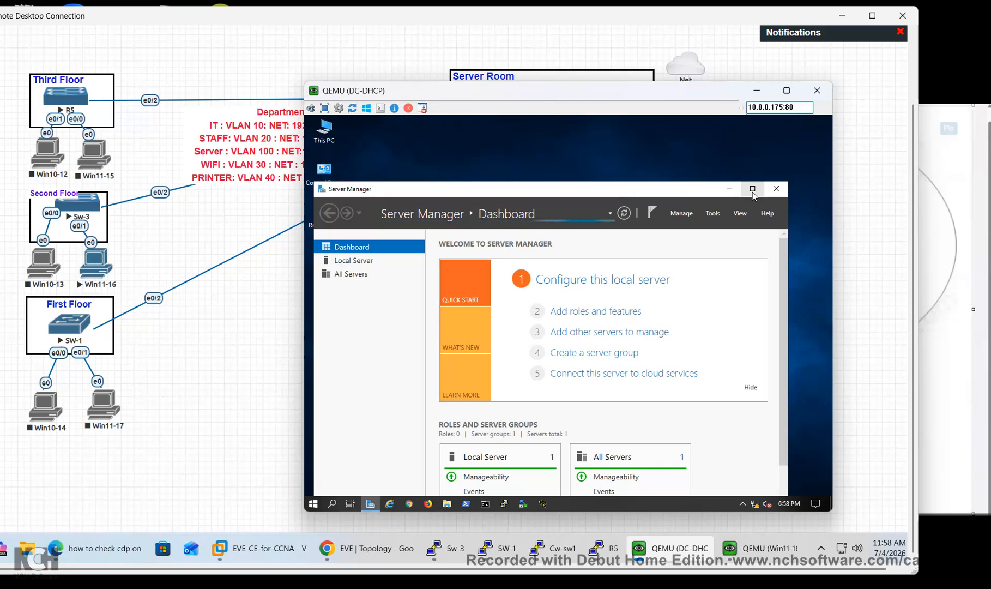
{"action": "left_click", "coordinate": [753, 189]}
{"action": "left_click_drag", "start_coordinate": [699, 125], "coordinate": [647, 126]}
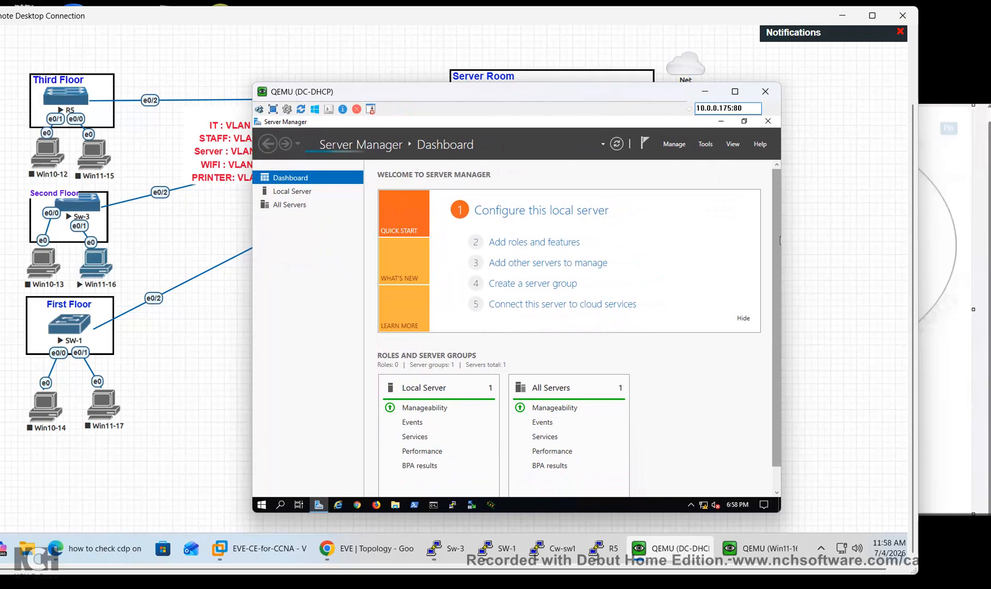
{"action": "left_click", "coordinate": [674, 144]}
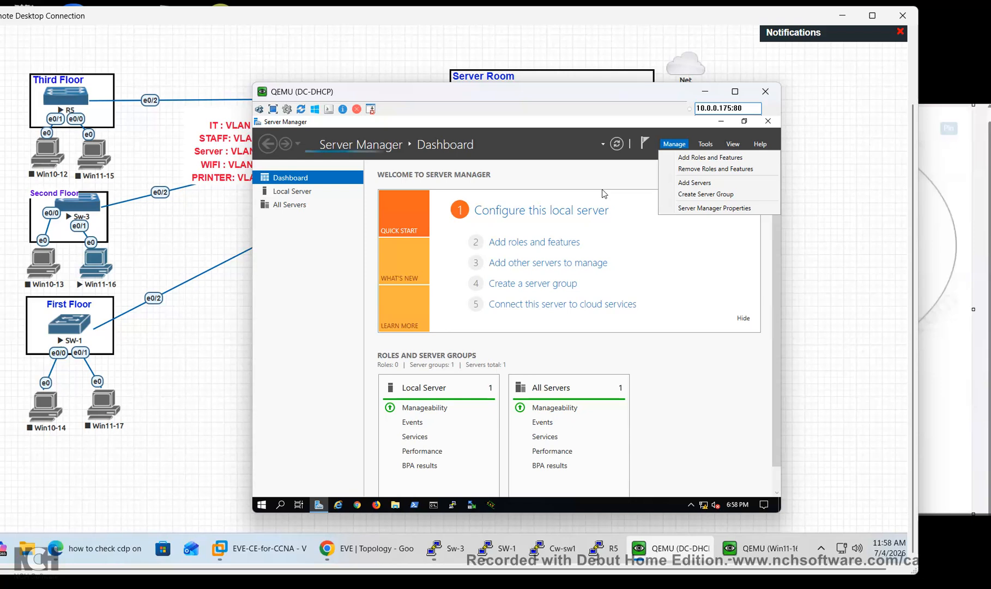
{"action": "left_click", "coordinate": [710, 144]}
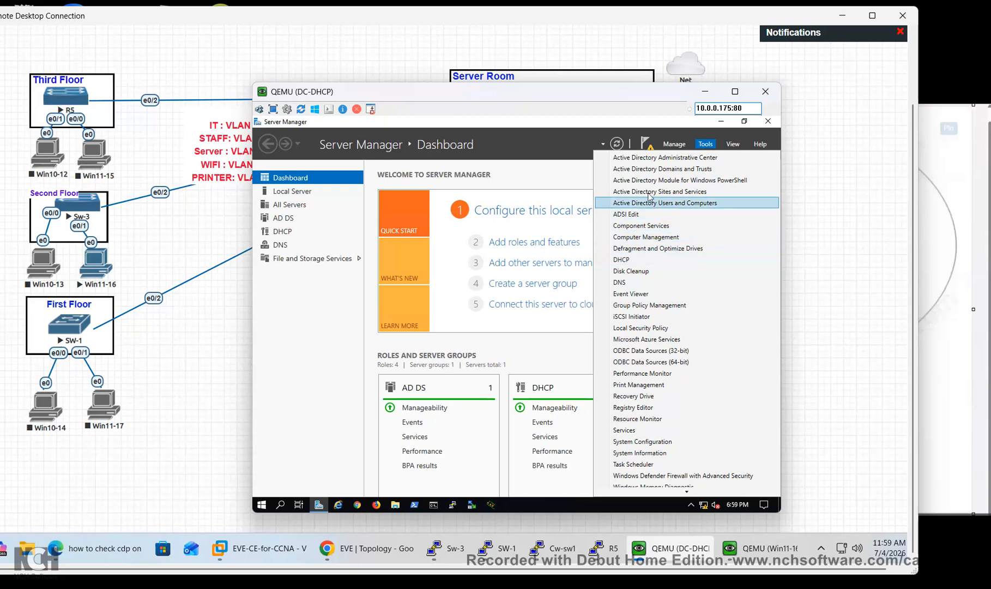
{"action": "mouse_move", "coordinate": [587, 121]}
{"action": "left_mouse_down"}
{"action": "mouse_move", "coordinate": [588, 318]}
{"action": "mouse_move", "coordinate": [600, 305]}
{"action": "mouse_move", "coordinate": [591, 134]}
{"action": "left_mouse_up"}
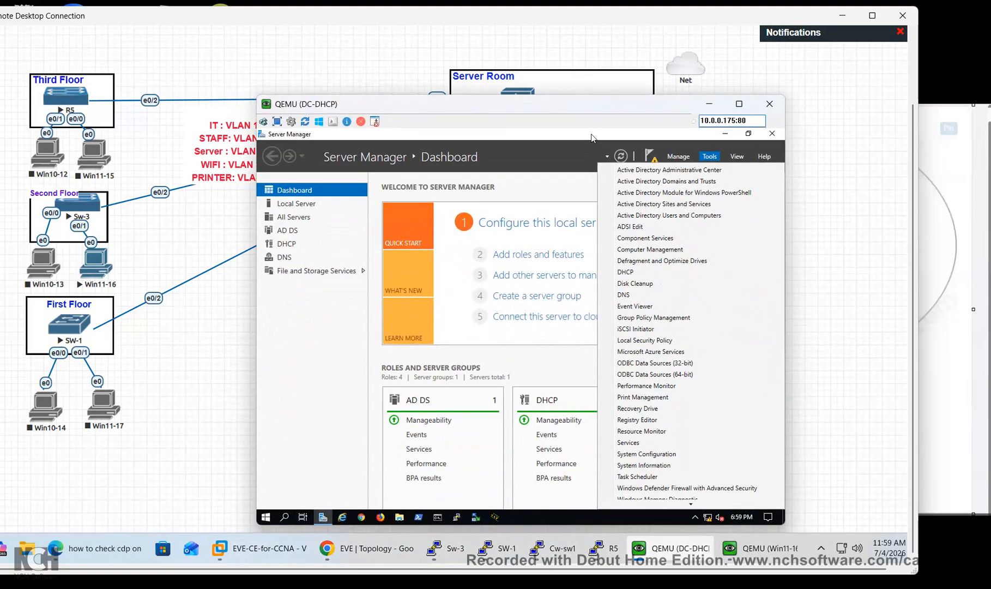
Launch the DHCP console, expand srv.raj.com and refresh its IPv4 node
{"action": "left_click", "coordinate": [627, 272]}
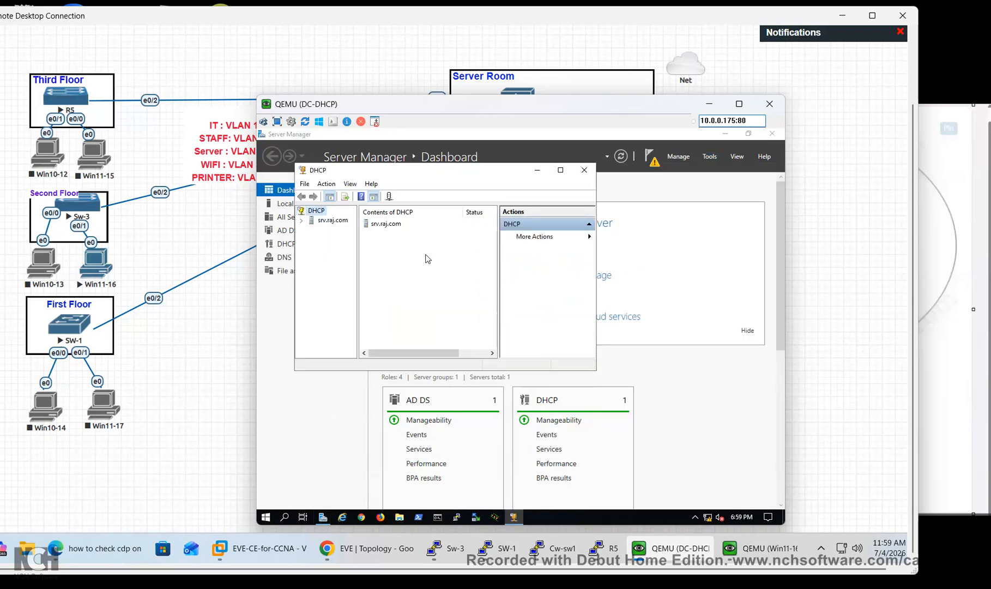
{"action": "left_click", "coordinate": [302, 221]}
{"action": "double_click", "coordinate": [324, 231]}
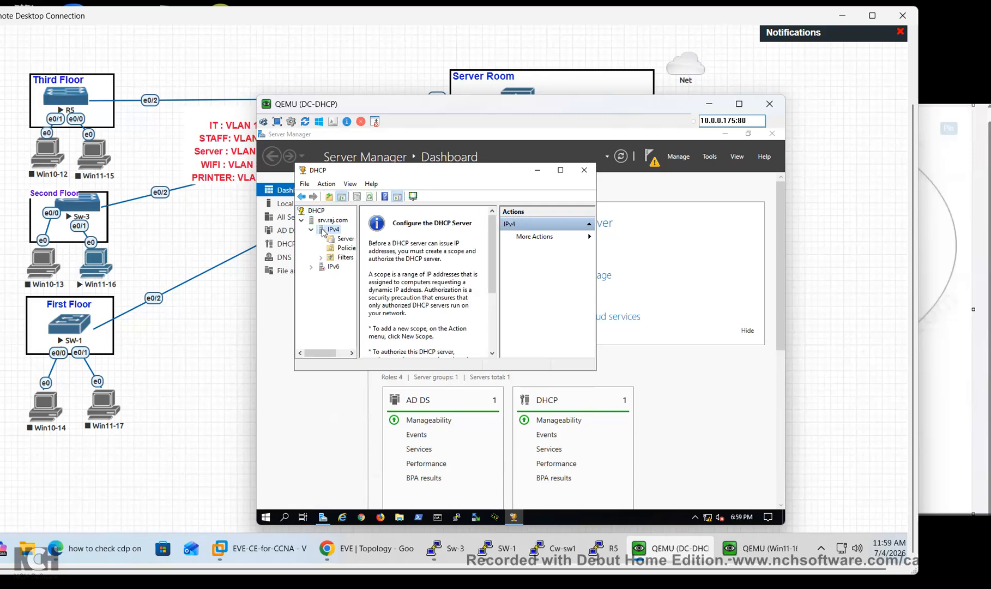
{"action": "right_click", "coordinate": [324, 232]}
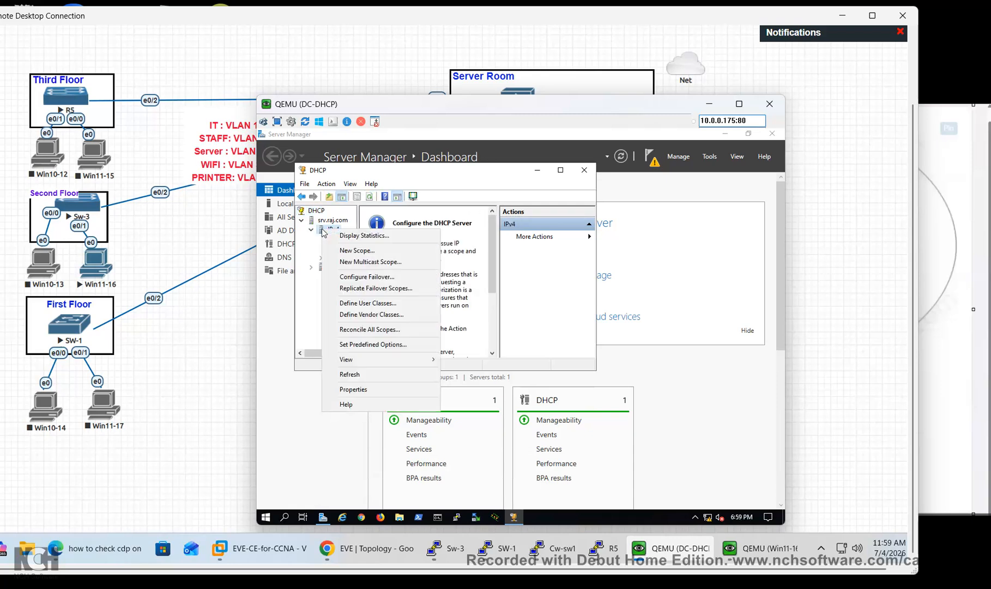
{"action": "left_click", "coordinate": [372, 373]}
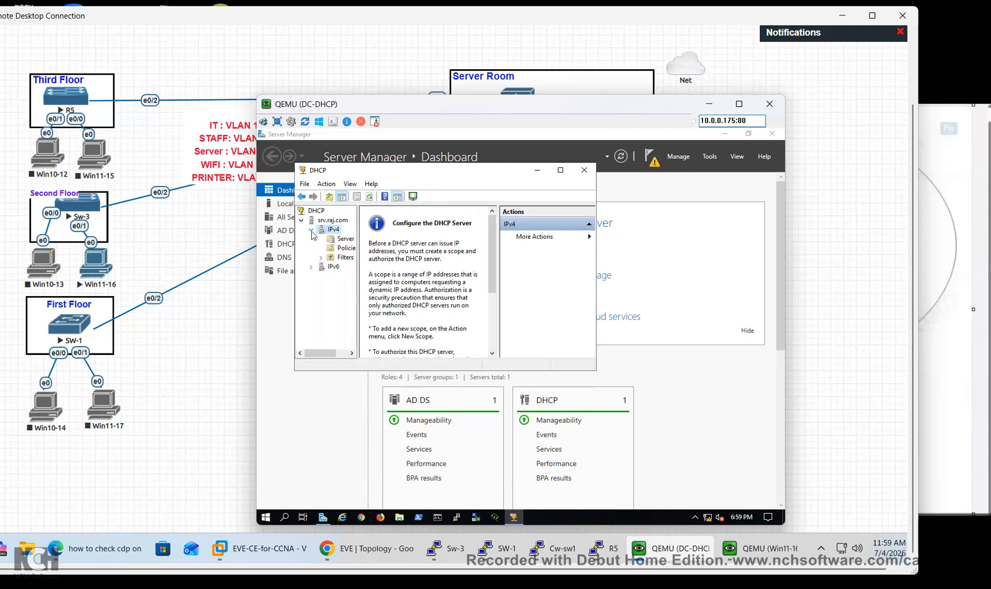
{"action": "left_click", "coordinate": [312, 231]}
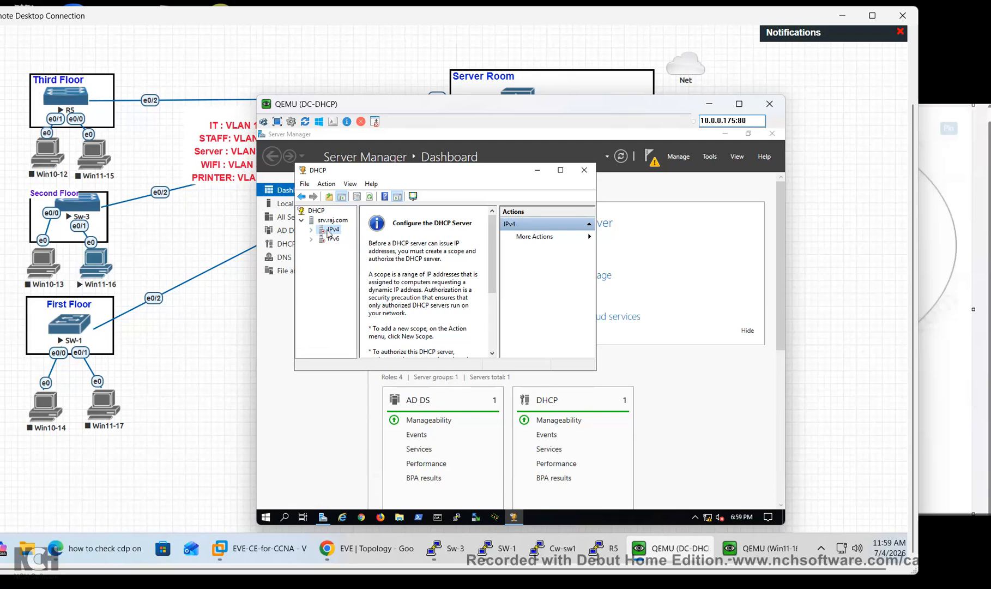
Review the IPv4 Properties DNS dynamic update settings and close them unchanged
{"action": "right_click", "coordinate": [333, 232]}
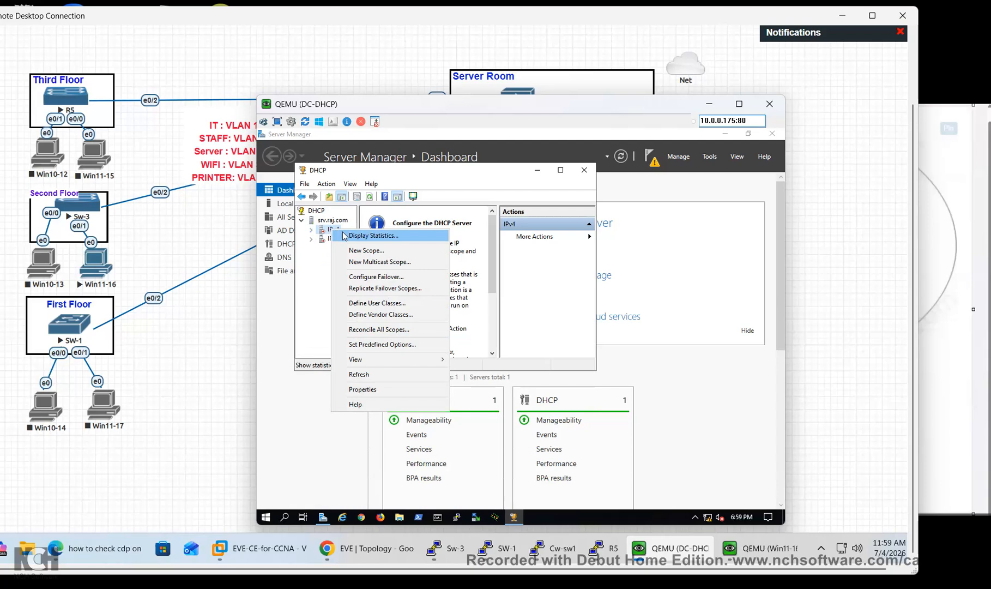
{"action": "left_click", "coordinate": [372, 390]}
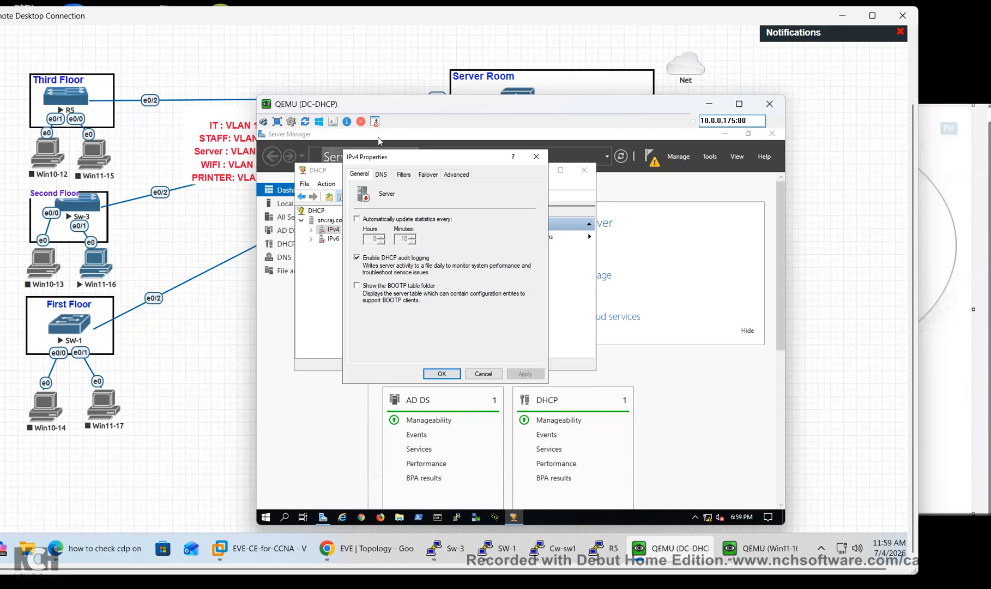
{"action": "left_click", "coordinate": [385, 175]}
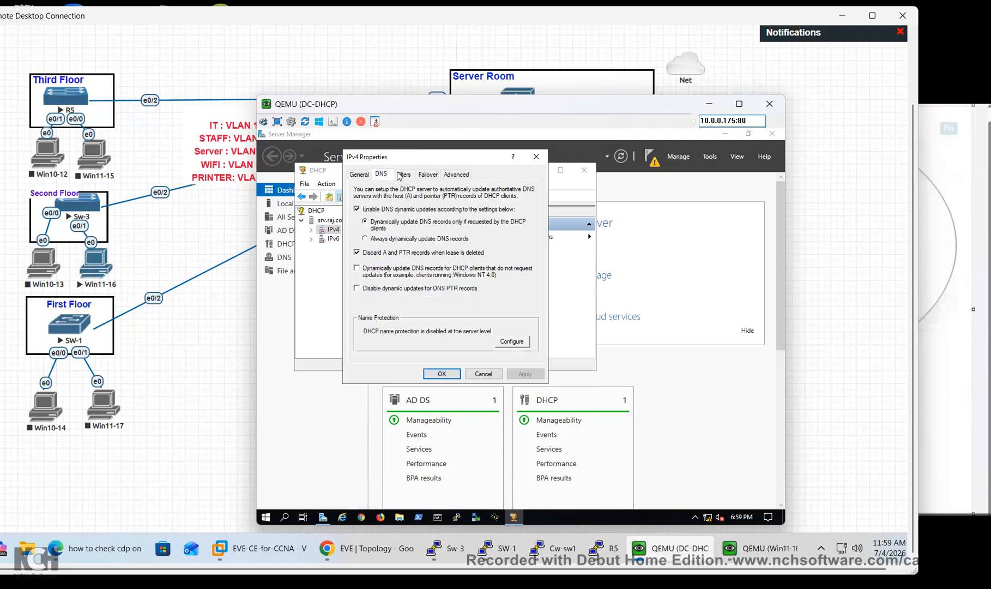
{"action": "left_click", "coordinate": [537, 157]}
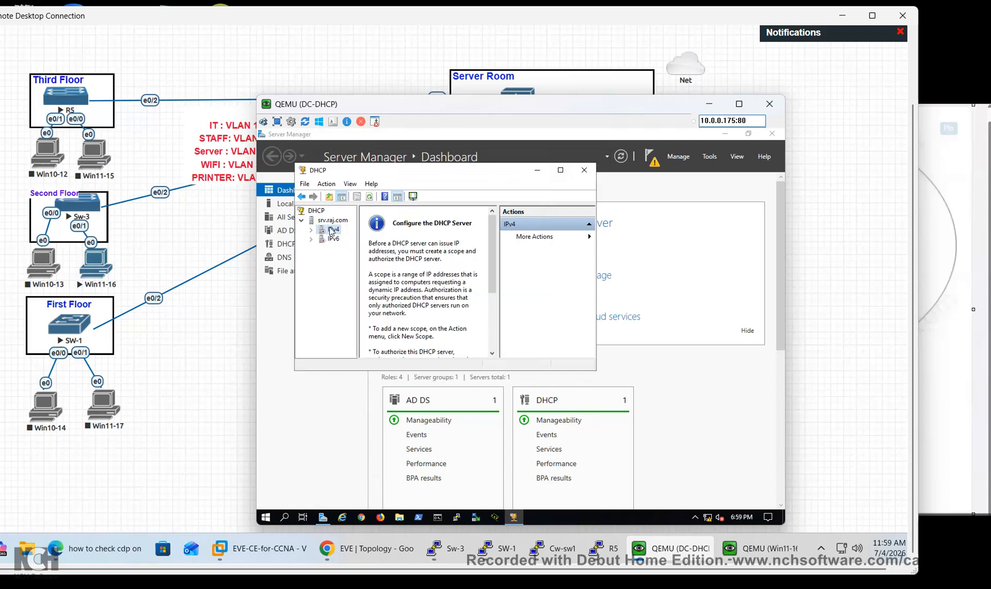
{"action": "right_click", "coordinate": [334, 231]}
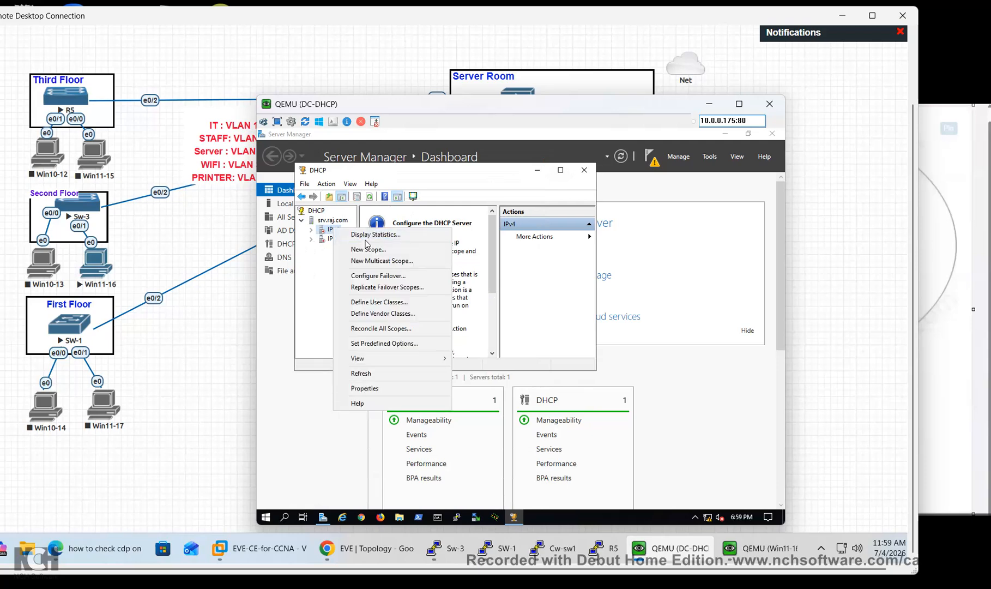
Start a new DHCP scope and name it Vlan10
{"action": "left_click", "coordinate": [368, 249]}
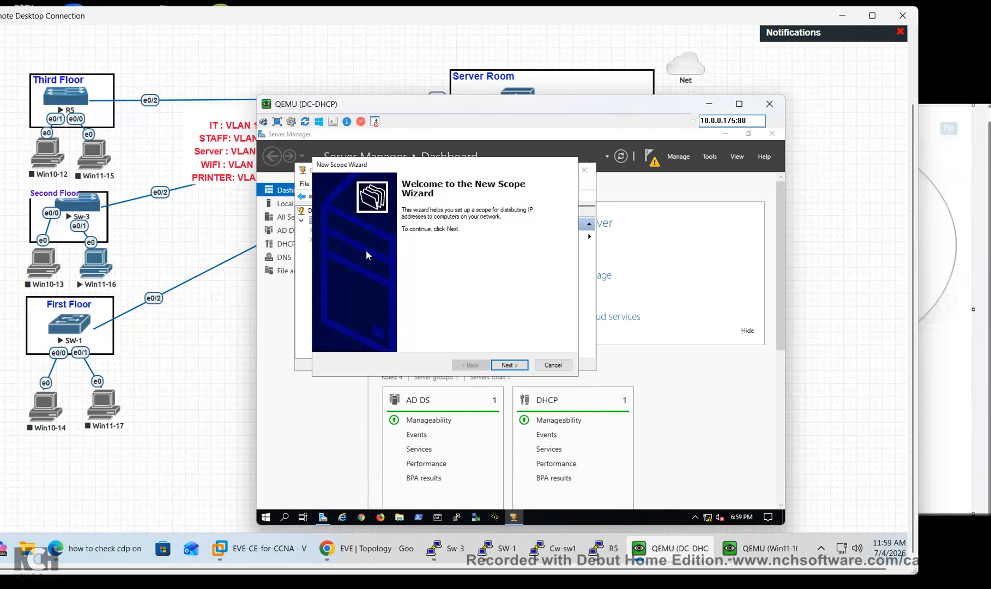
{"action": "left_click", "coordinate": [517, 367]}
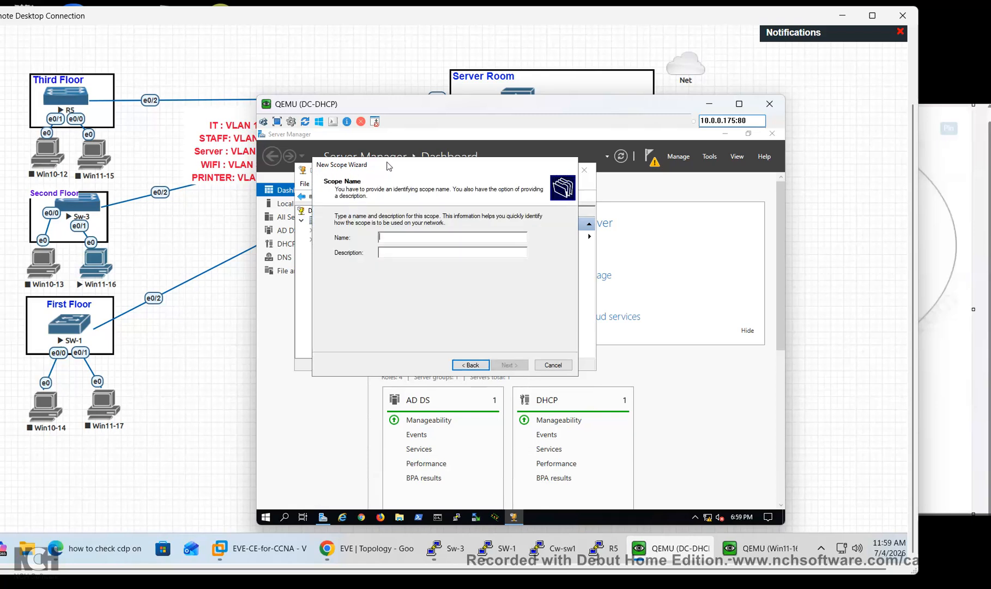
{"action": "type", "text": "Vlan 10"}
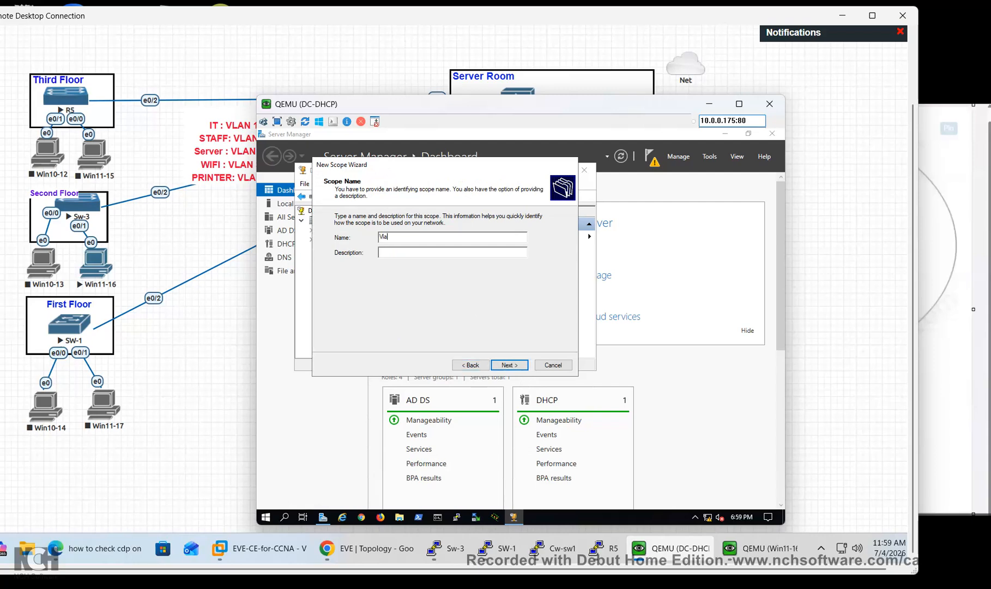
{"action": "key", "text": "BackSpace"}
{"action": "key", "text": "BackSpace"}
{"action": "key", "text": "BackSpace"}
{"action": "type", "text": "10"}
Set the scope range 192.168.10.20 to 192.168.10.254 with a /24 mask
{"action": "left_click", "coordinate": [511, 366]}
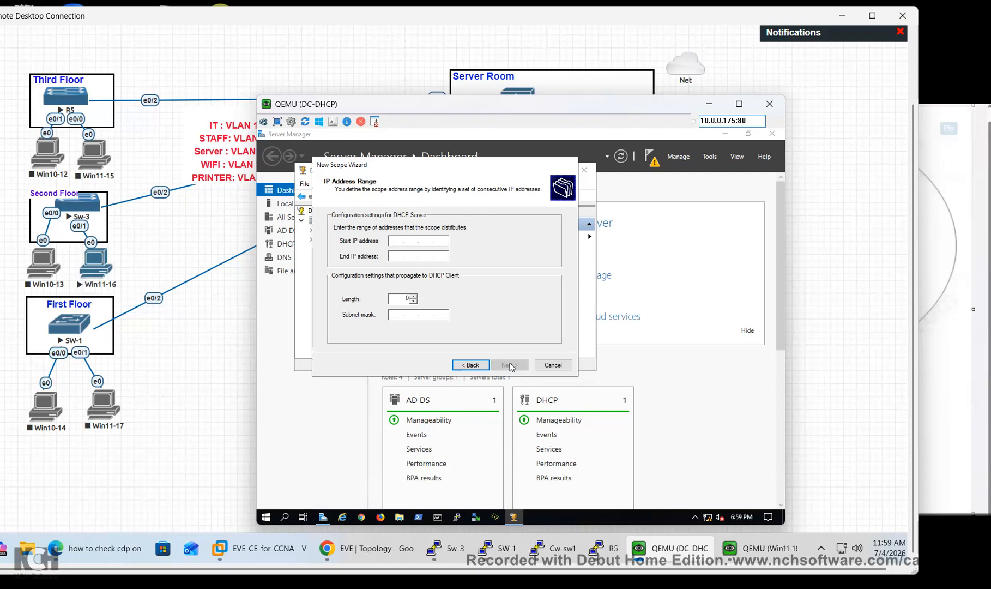
{"action": "type", "text": "192 . 168 . "}
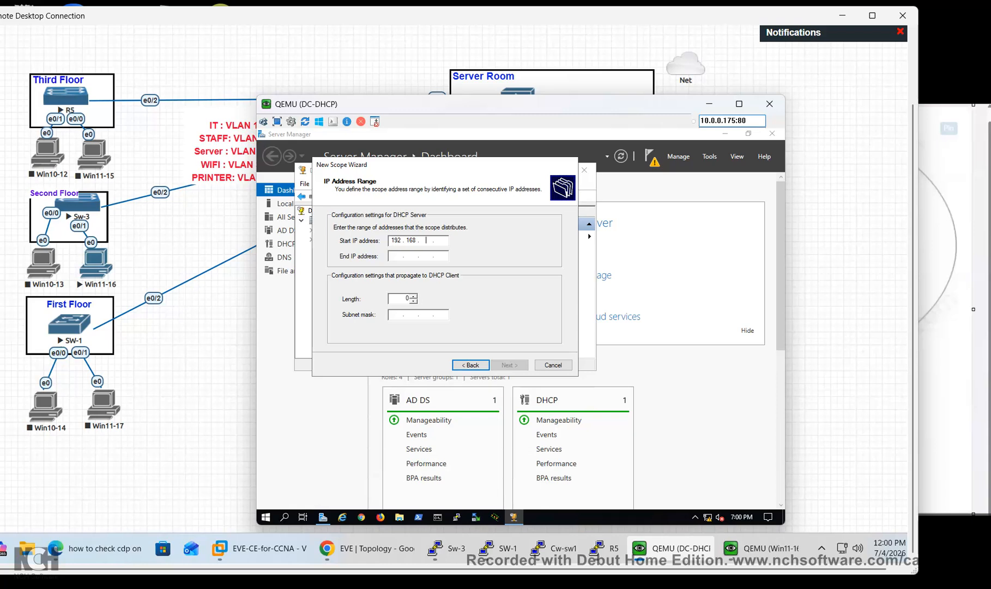
{"action": "type", "text": "10 . 20"}
{"action": "key", "text": "Tab"}
{"action": "type", "text": "192 . 168 . "}
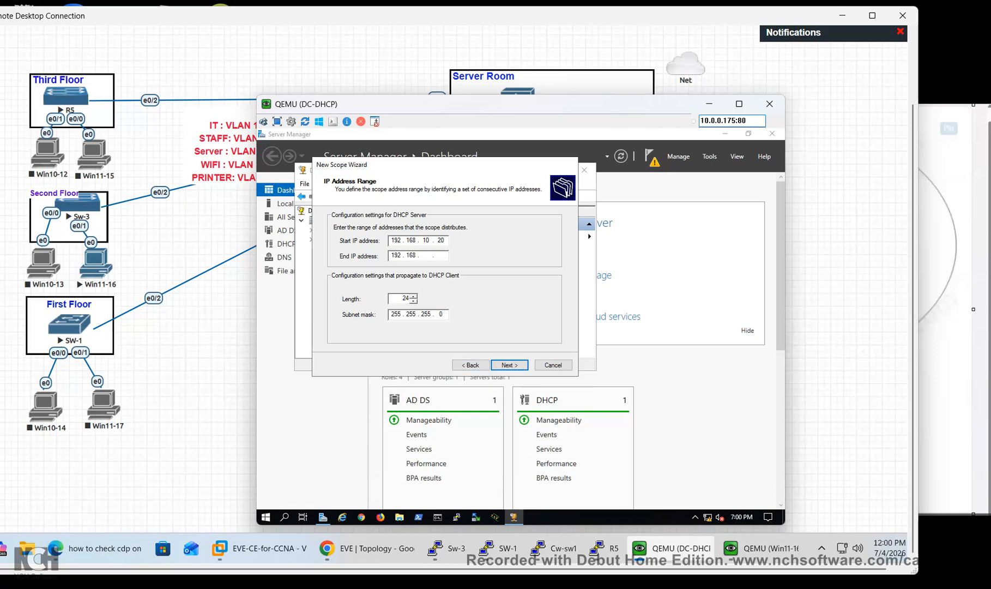
{"action": "type", "text": "10 . 254"}
{"action": "left_click", "coordinate": [519, 367]}
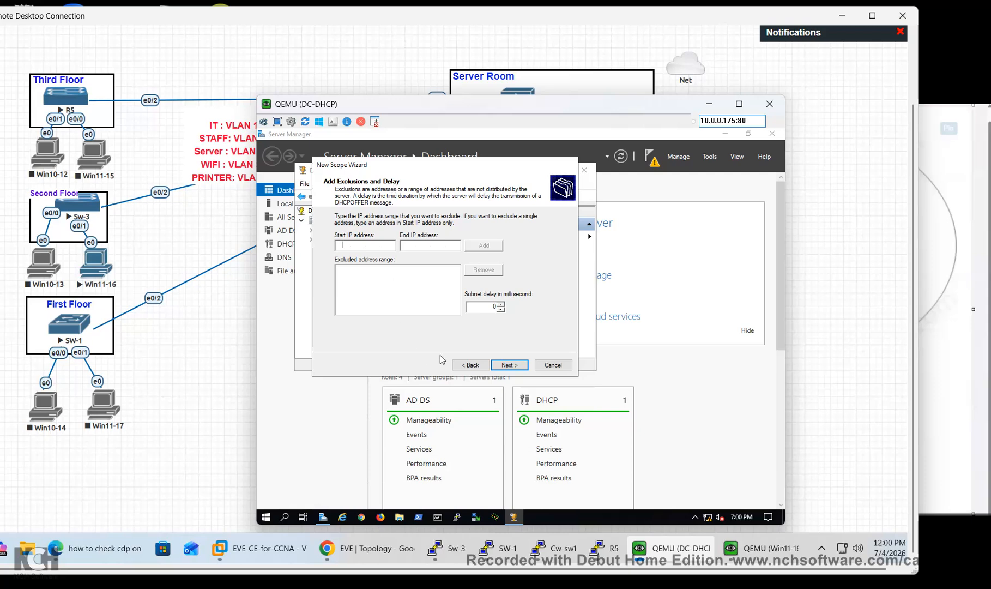
Verify the address range, then accept no exclusions and the default lease duration
{"action": "left_click", "coordinate": [475, 366]}
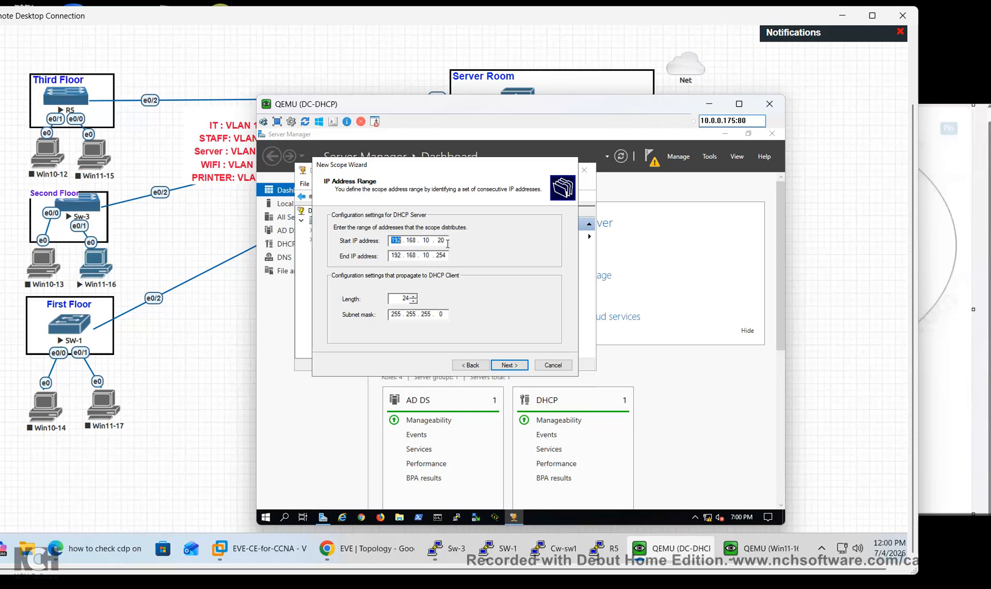
{"action": "left_click", "coordinate": [508, 366]}
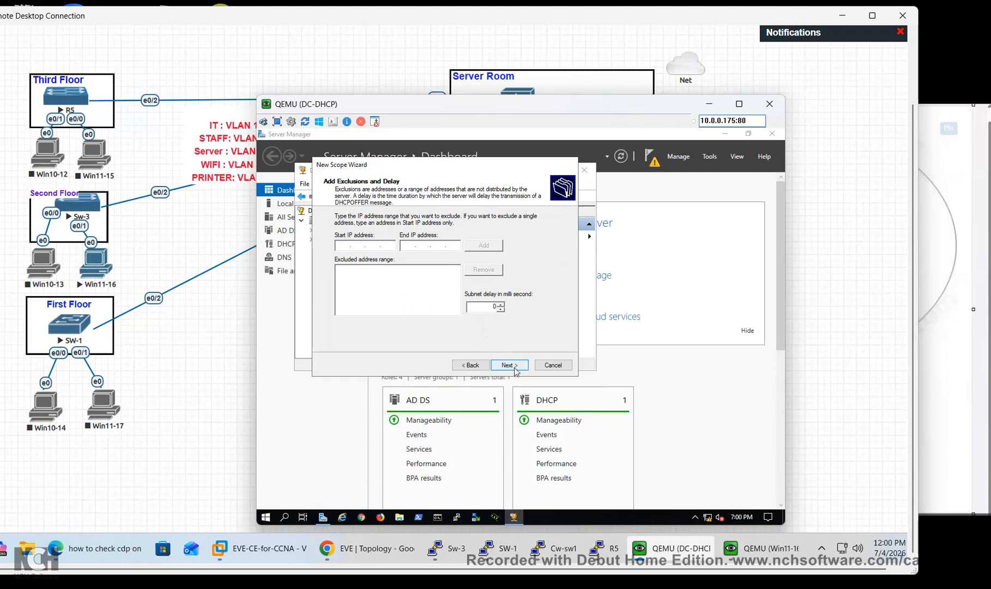
{"action": "left_click", "coordinate": [515, 371]}
{"action": "left_click", "coordinate": [516, 370]}
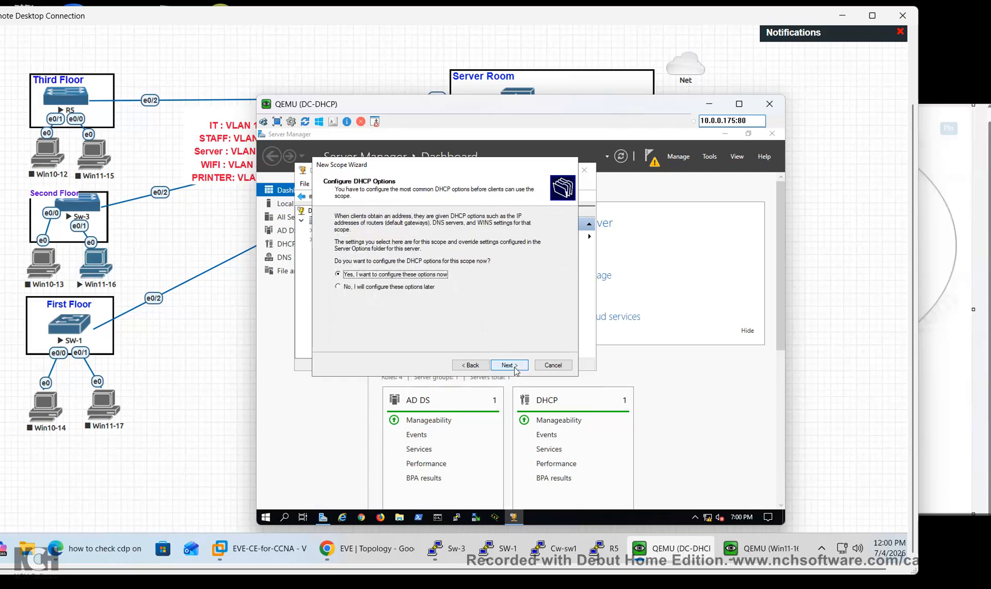
Configure scope options now, adding 192.168.10.1 as the default gateway
{"action": "left_click", "coordinate": [509, 366]}
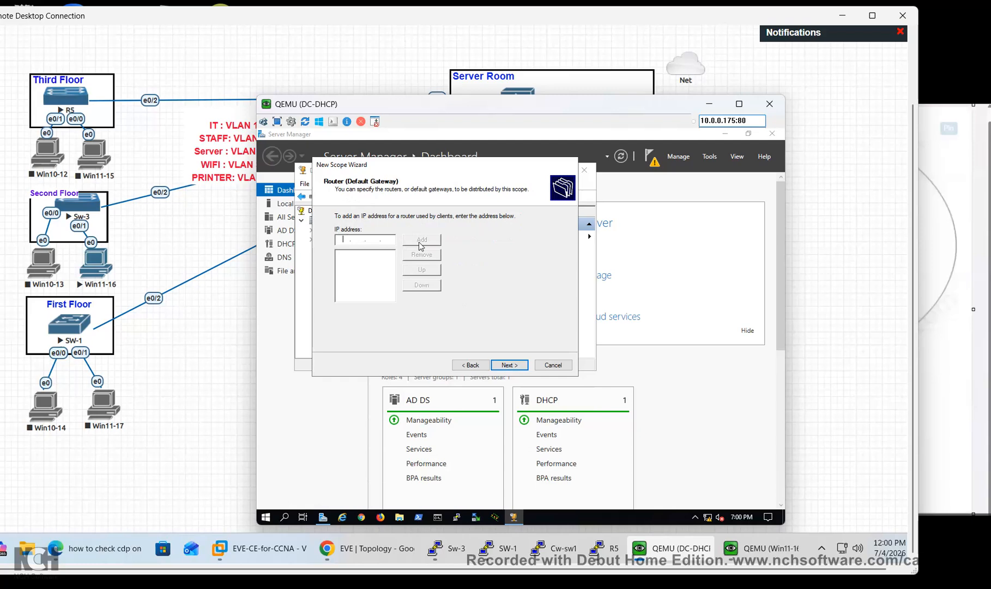
{"action": "type", "text": "192.168.10.1"}
{"action": "left_click", "coordinate": [422, 239]}
{"action": "left_click", "coordinate": [510, 365]}
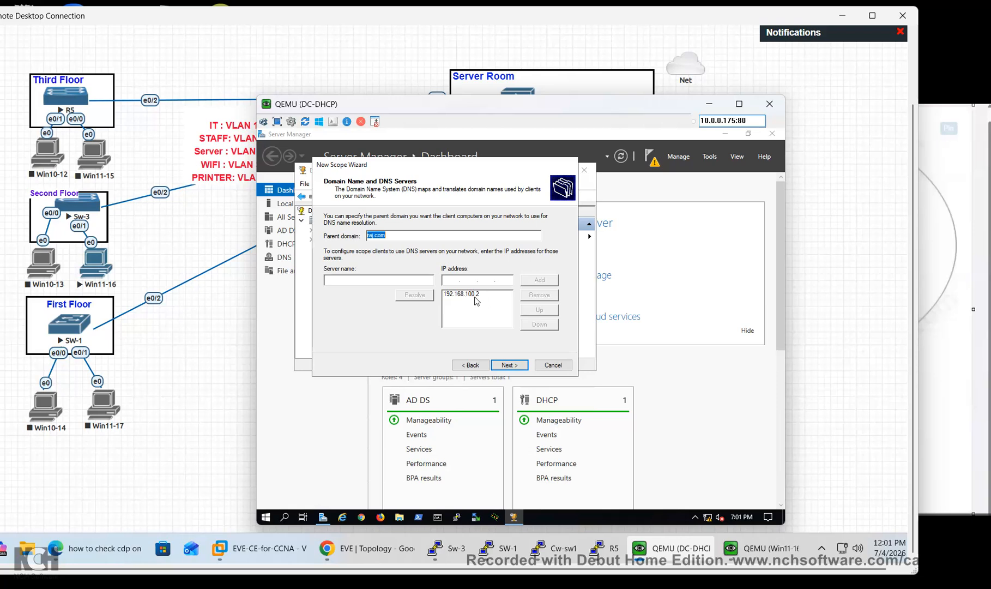
Add 8.8.8.8 as a second DNS server, accepting the validation warning
{"action": "left_click", "coordinate": [449, 280]}
{"action": "type", "text": "8.8.8.8"}
{"action": "left_click", "coordinate": [523, 283]}
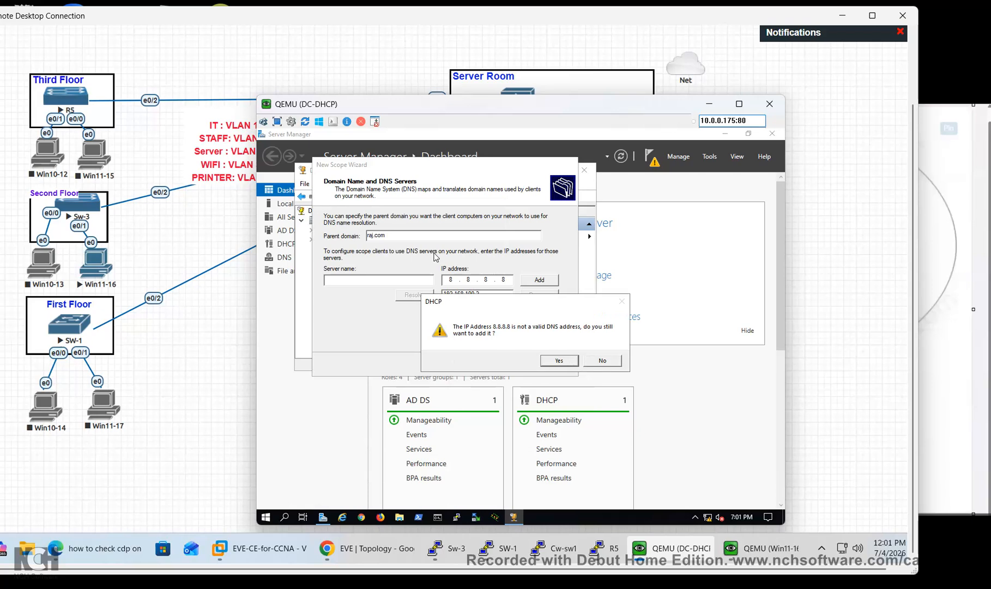
{"action": "left_click", "coordinate": [568, 363]}
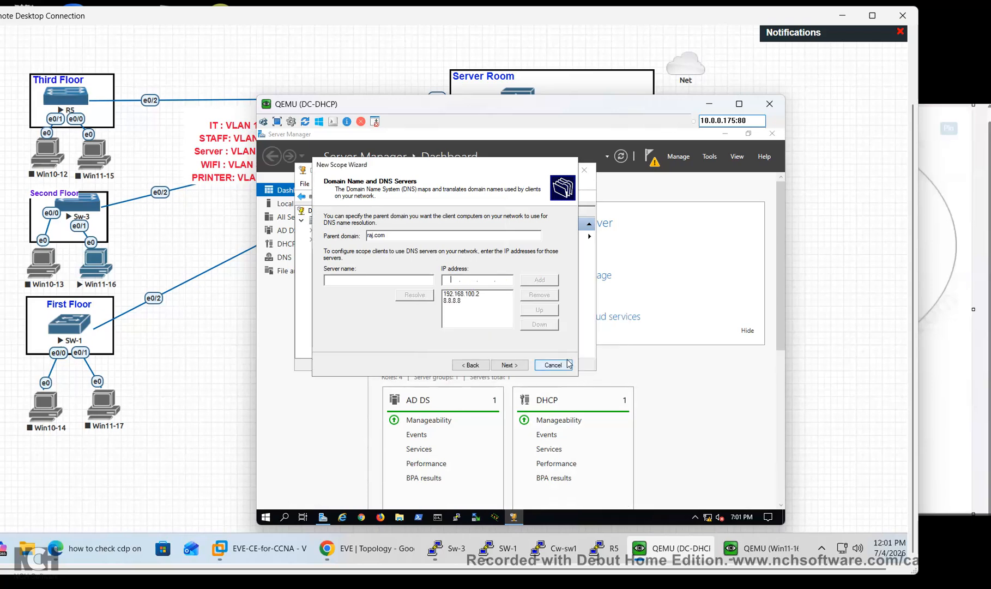
Skip WINS, keep the scope set to activate now, and finish the wizard
{"action": "left_click", "coordinate": [527, 367]}
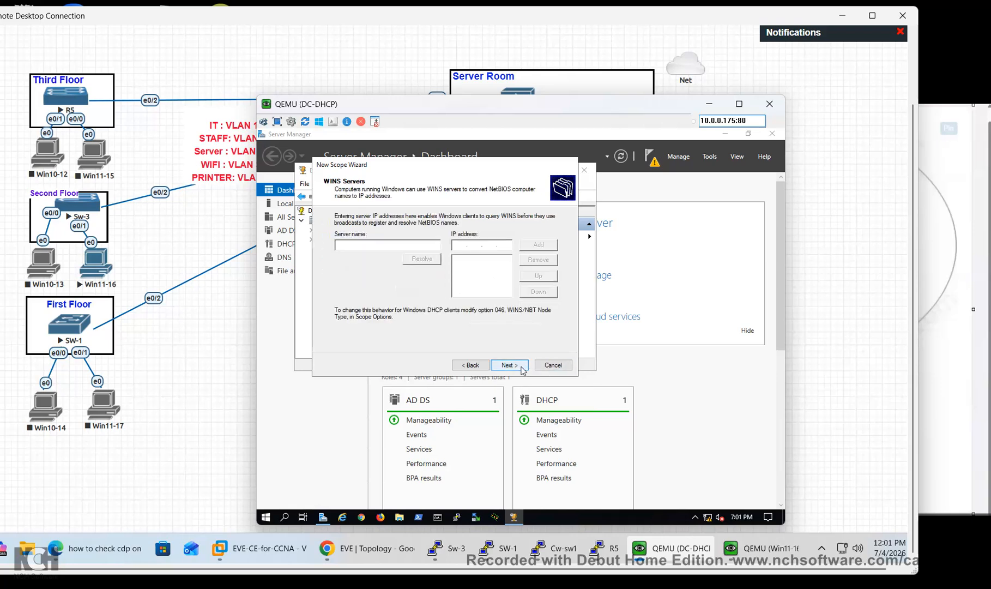
{"action": "left_click", "coordinate": [523, 369]}
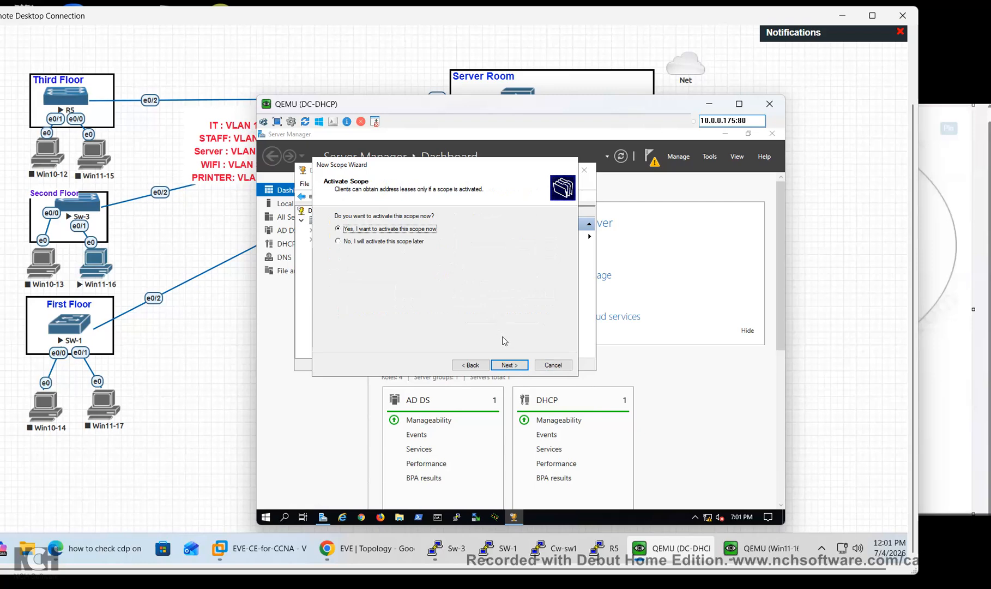
{"action": "left_click", "coordinate": [512, 366]}
{"action": "left_click", "coordinate": [510, 365]}
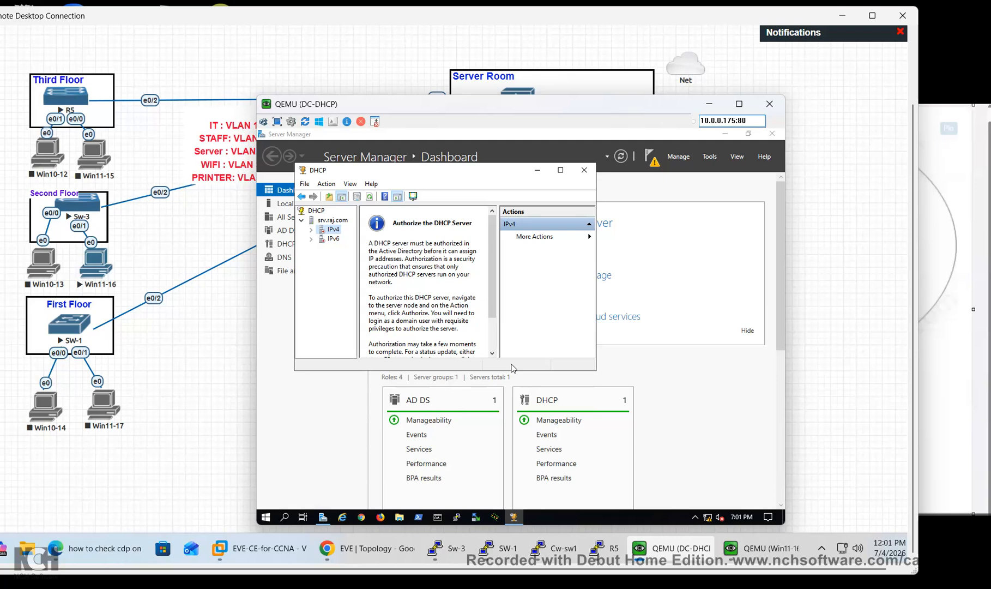
Start adding a DHCP server to the console, then cancel without adding one
{"action": "left_click", "coordinate": [311, 231]}
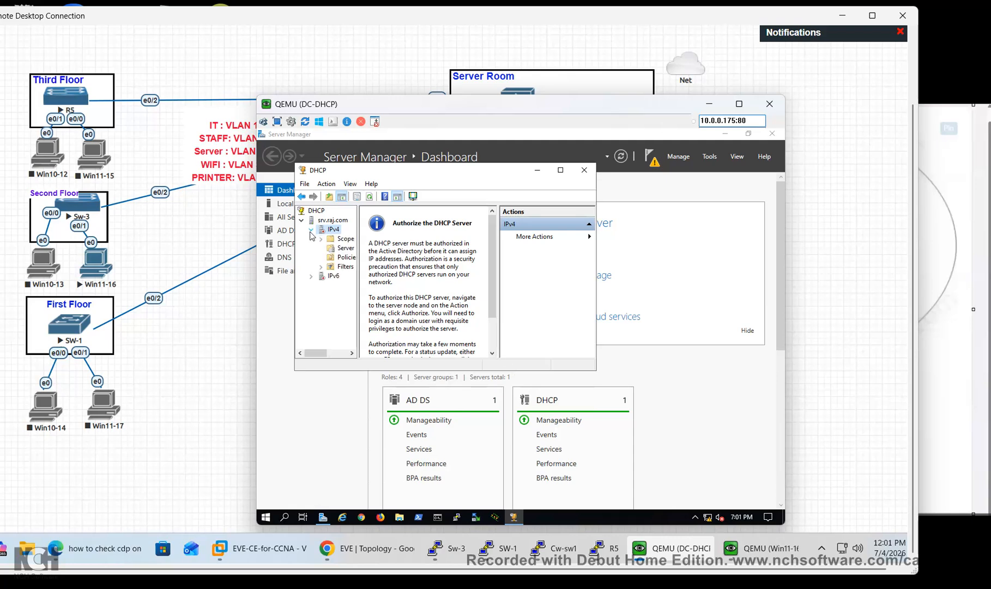
{"action": "left_click", "coordinate": [310, 232]}
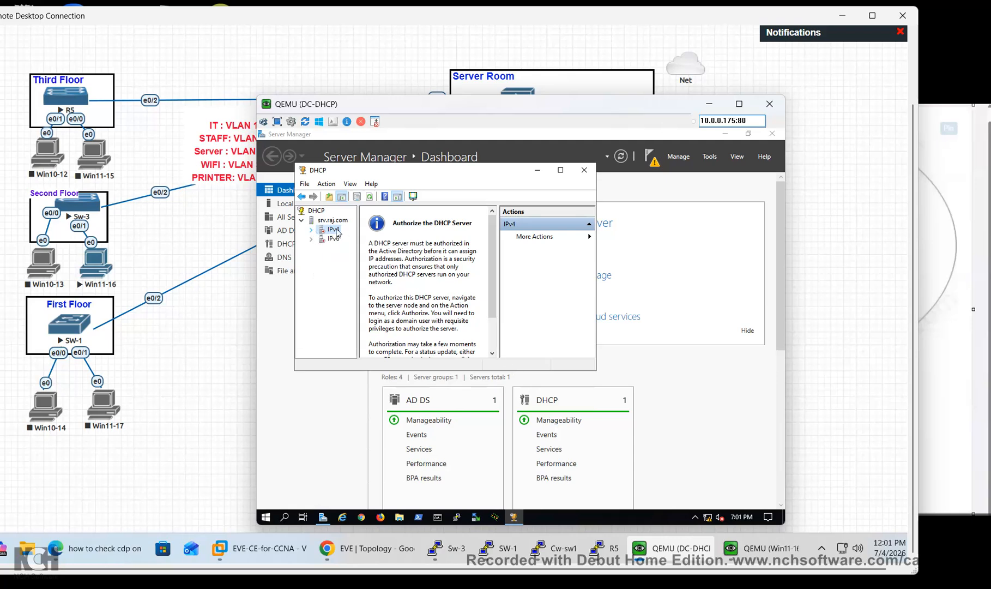
{"action": "right_click", "coordinate": [320, 210]}
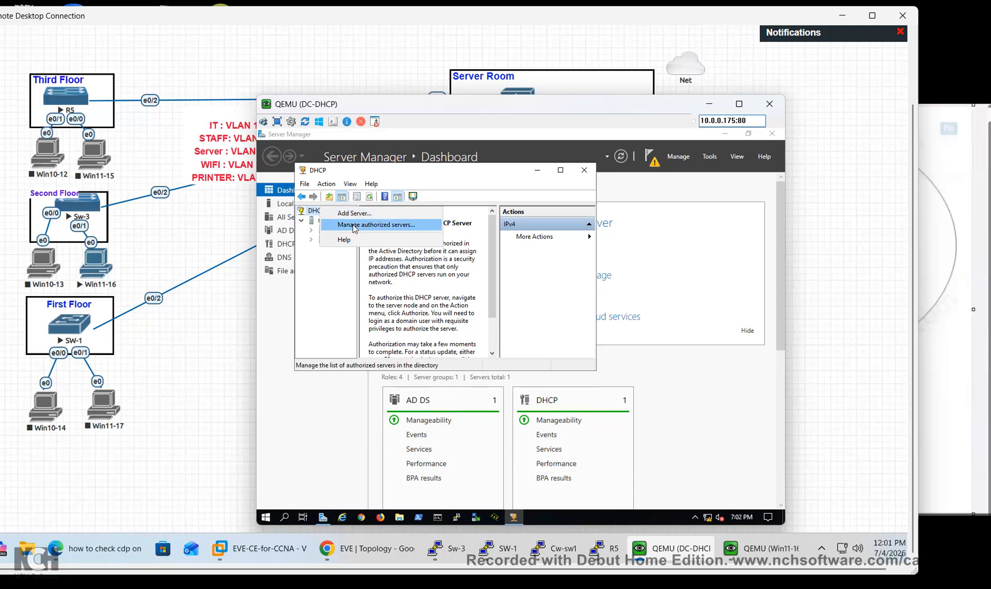
{"action": "left_click", "coordinate": [353, 215]}
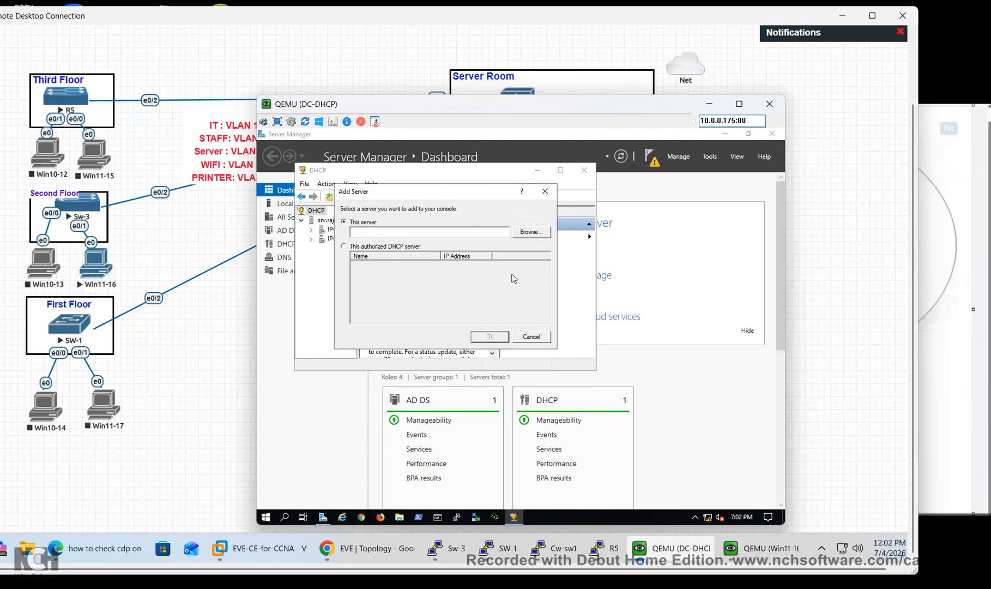
{"action": "left_click", "coordinate": [531, 233]}
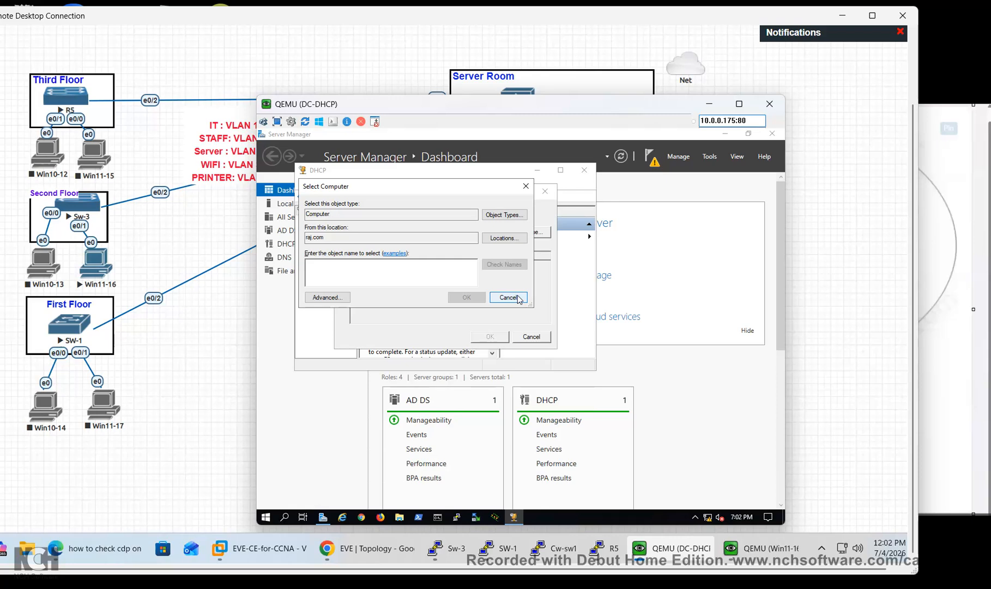
{"action": "left_click", "coordinate": [518, 298]}
{"action": "left_click", "coordinate": [538, 337]}
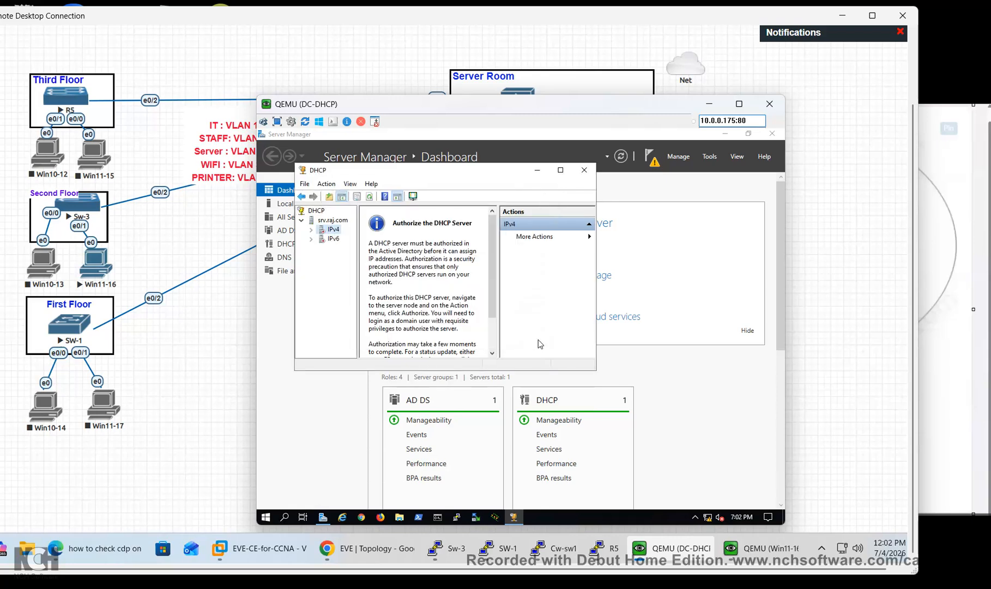
View the IPv4 properties and close them without changes
{"action": "left_click", "coordinate": [312, 230]}
{"action": "left_click", "coordinate": [311, 230]}
{"action": "right_click", "coordinate": [321, 233]}
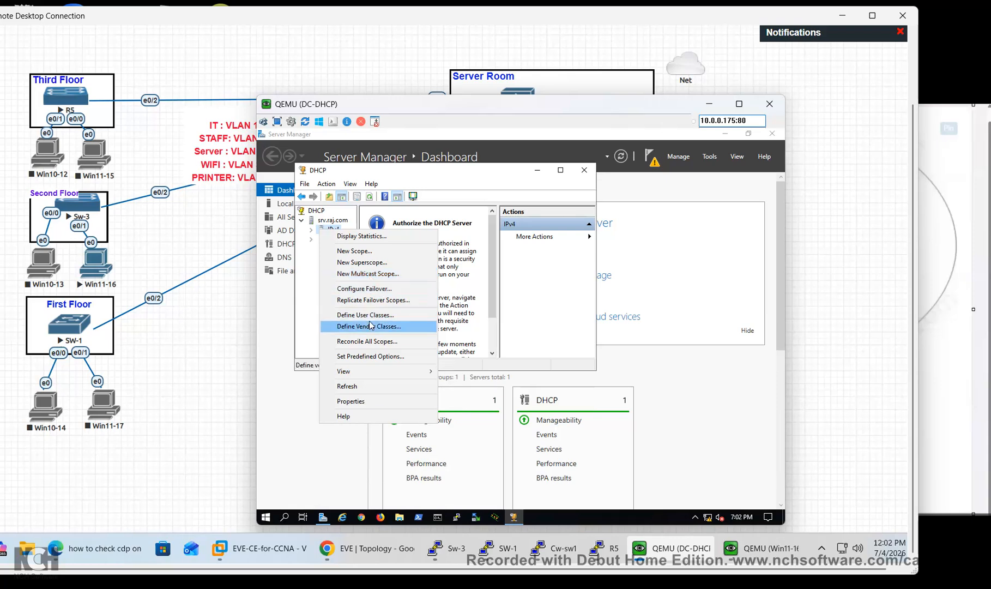
{"action": "left_click", "coordinate": [351, 402]}
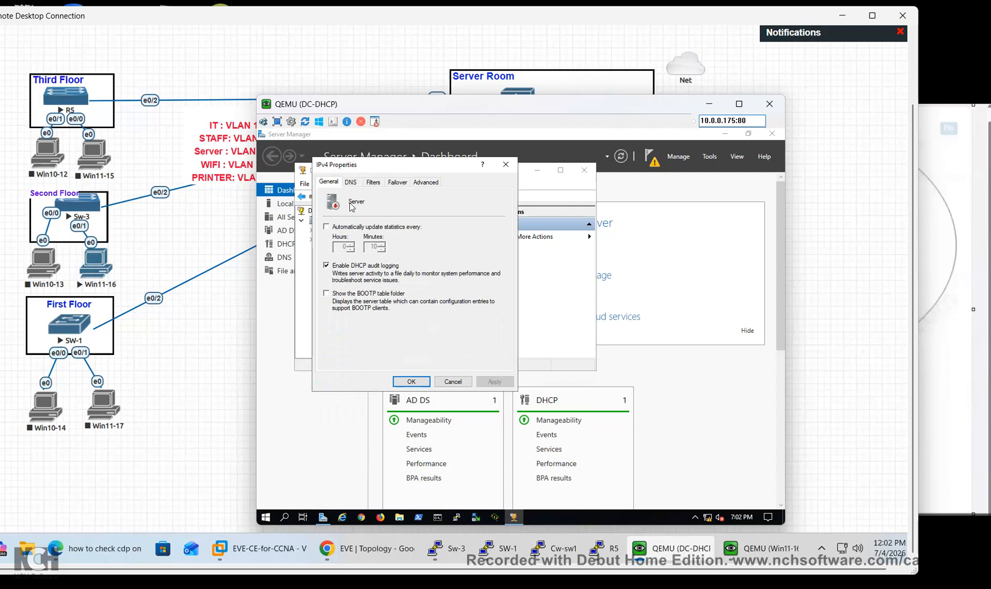
{"action": "left_click", "coordinate": [461, 382]}
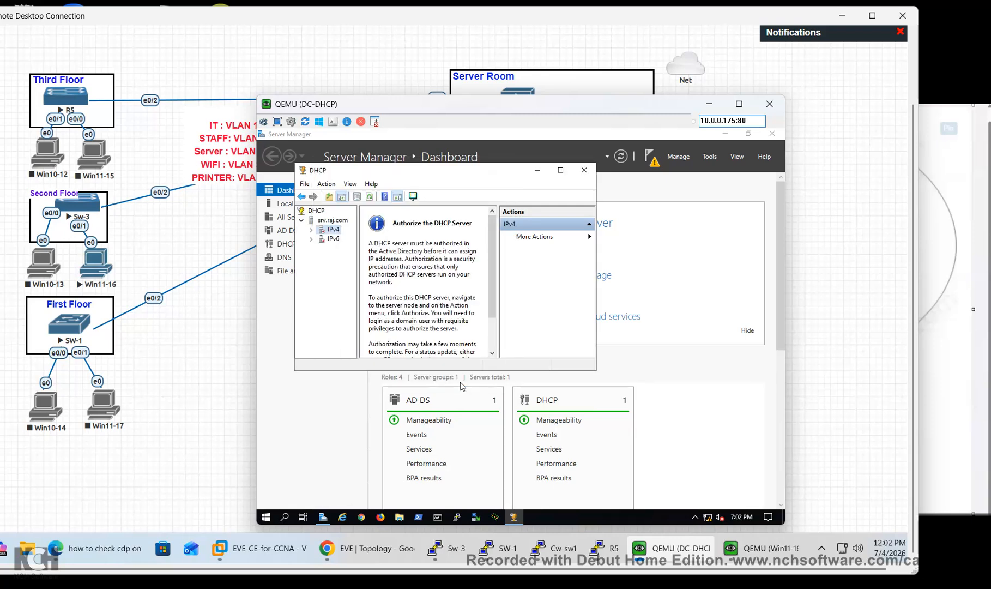
Restart the DHCP Server service on srv.raj.com via All Tasks > Restart
{"action": "right_click", "coordinate": [314, 222]}
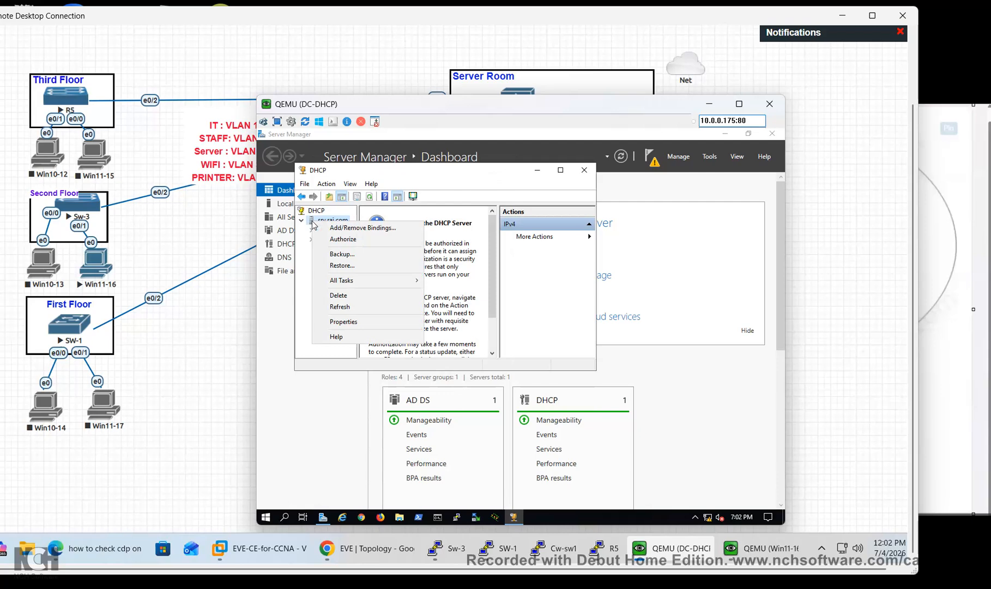
{"action": "mouse_move", "coordinate": [357, 284]}
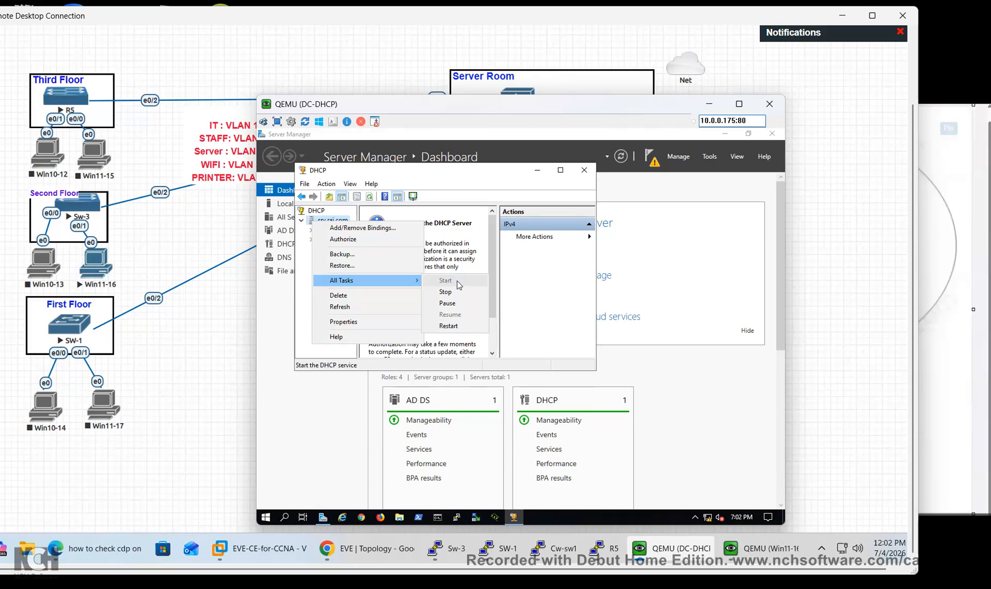
{"action": "left_click", "coordinate": [456, 327]}
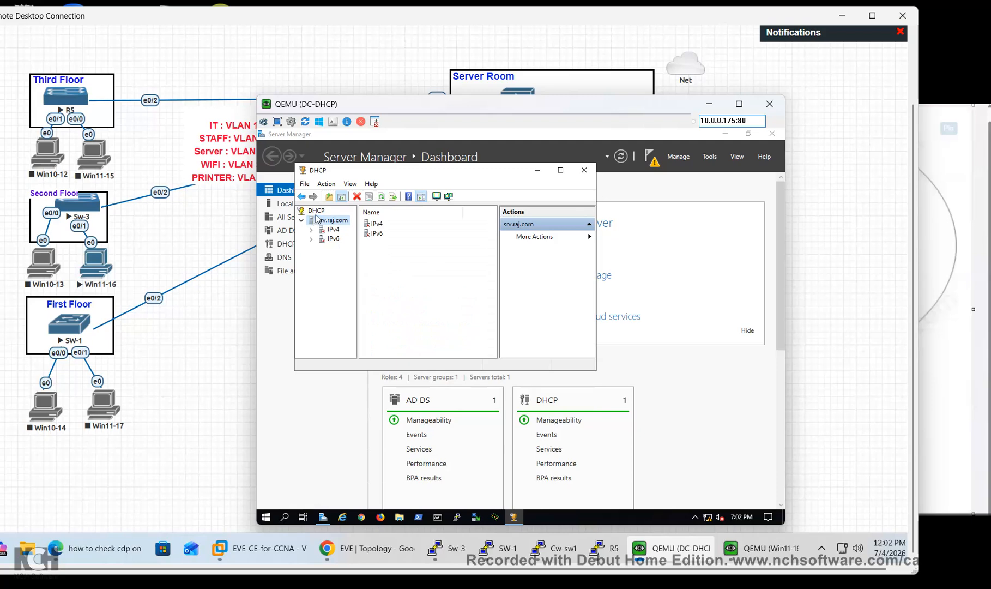
{"action": "right_click", "coordinate": [321, 221]}
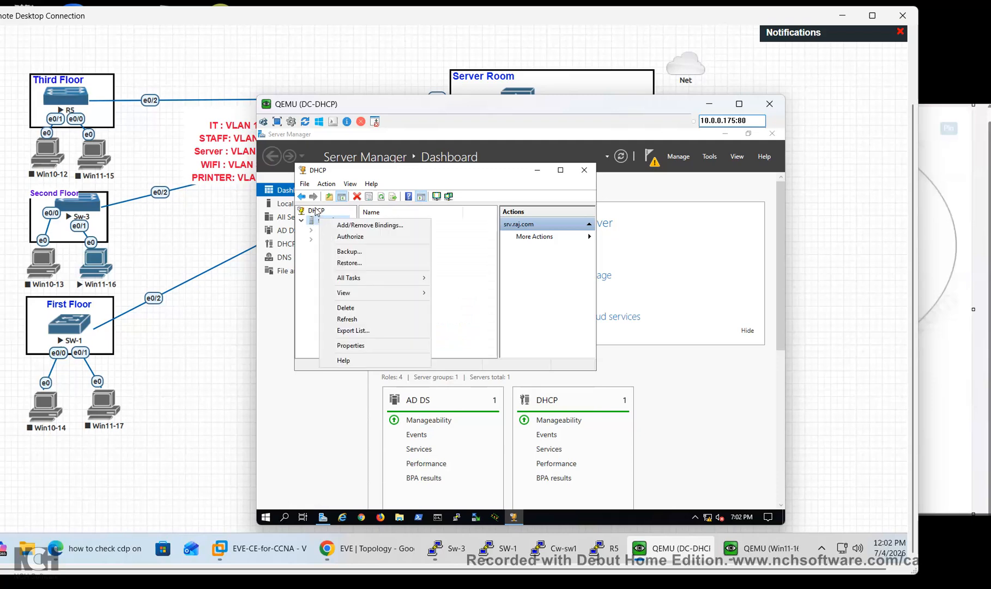
Start a new IPv4 scope named 'Vlan', then cancel the wizard
{"action": "right_click", "coordinate": [319, 212]}
{"action": "left_click", "coordinate": [331, 284]}
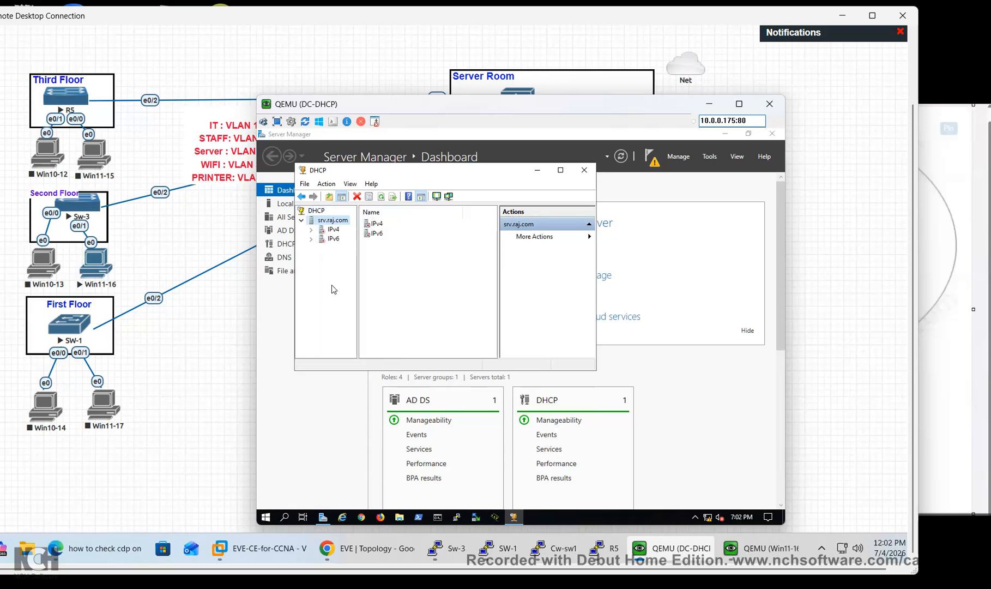
{"action": "left_click", "coordinate": [313, 230]}
{"action": "right_click", "coordinate": [335, 230]}
{"action": "left_click", "coordinate": [364, 249]}
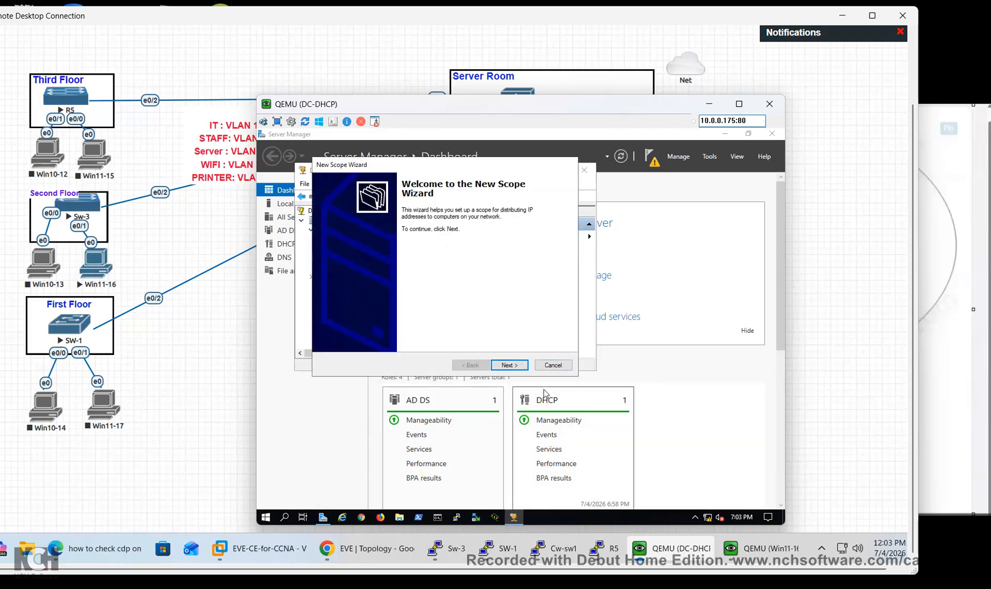
{"action": "left_click", "coordinate": [524, 368]}
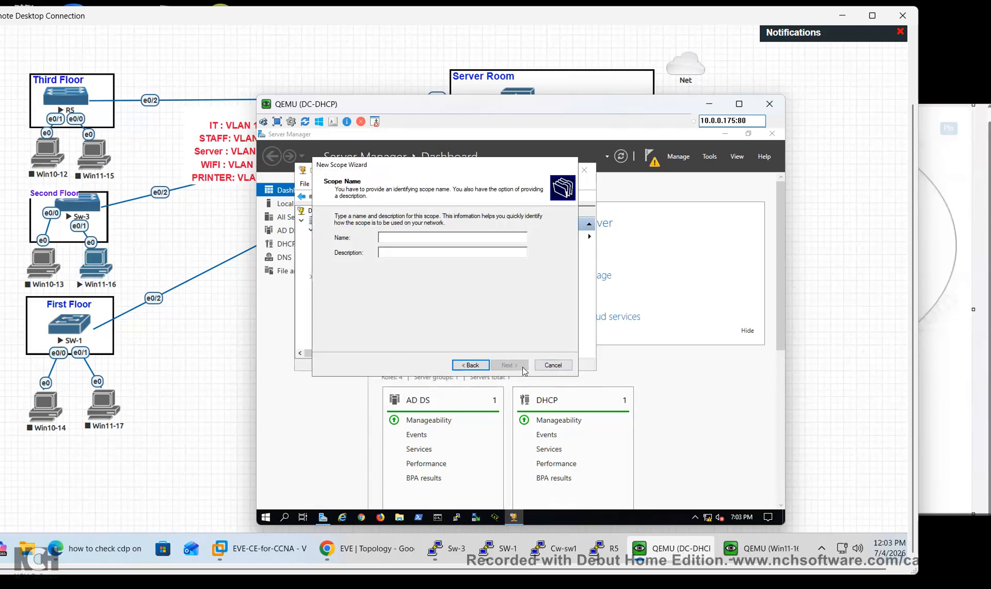
{"action": "type", "text": "Vlan"}
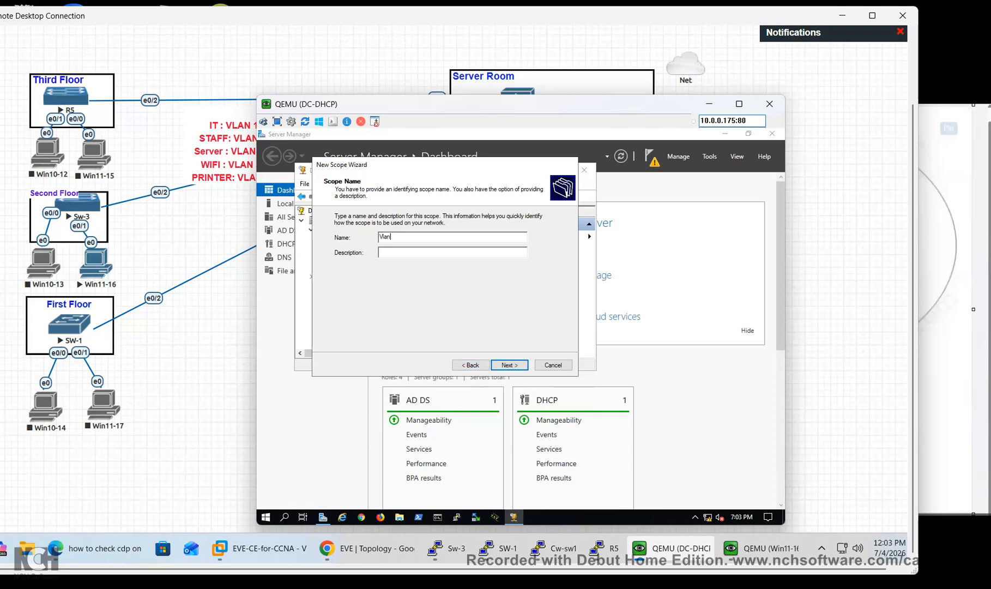
{"action": "left_click", "coordinate": [523, 367]}
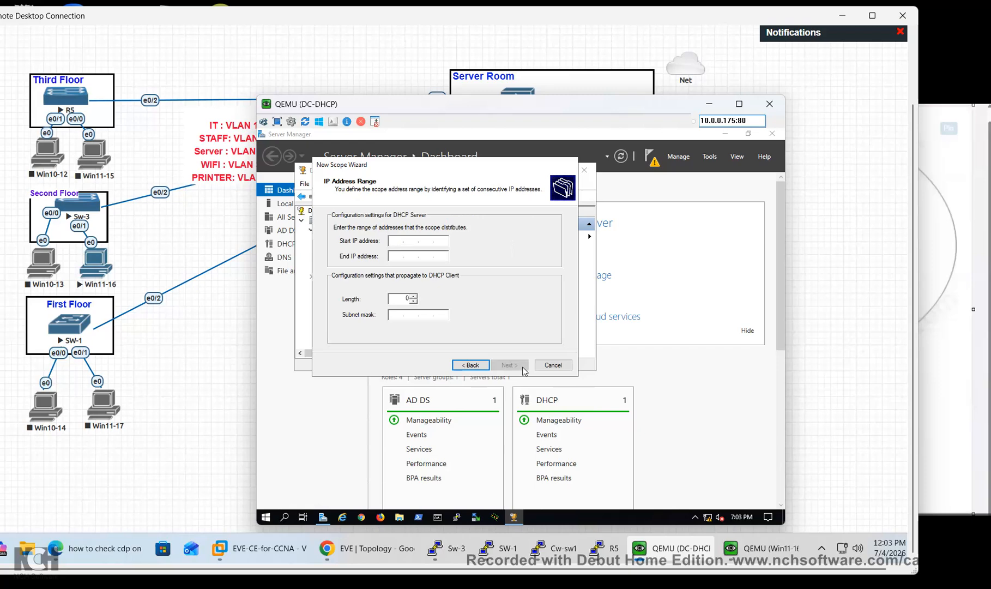
{"action": "left_click", "coordinate": [553, 365]}
Open the existing Vlan10 scope (192.168.10.0) and show its Address Pool
{"action": "double_click", "coordinate": [347, 240]}
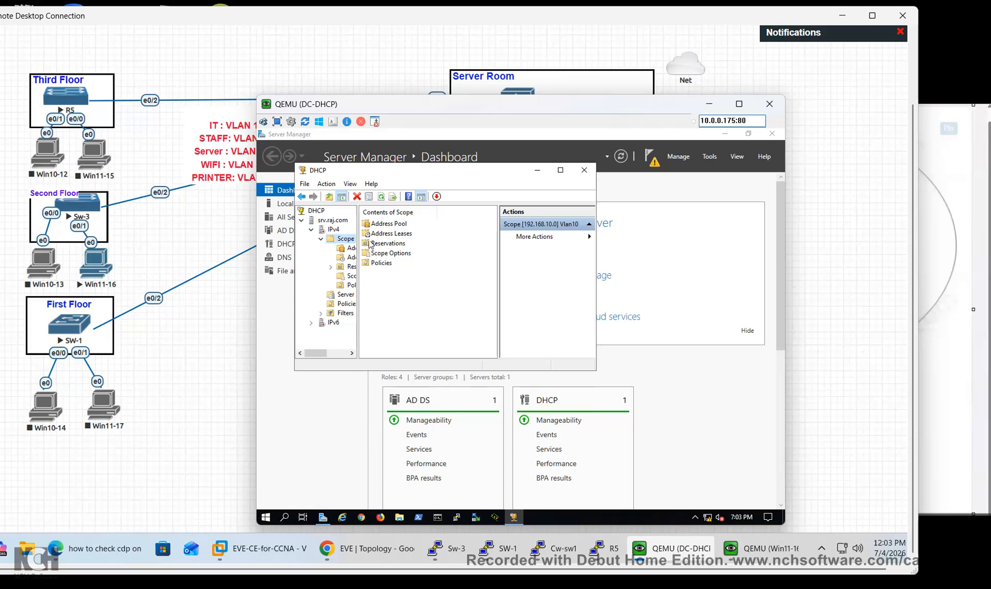
{"action": "left_click", "coordinate": [387, 226]}
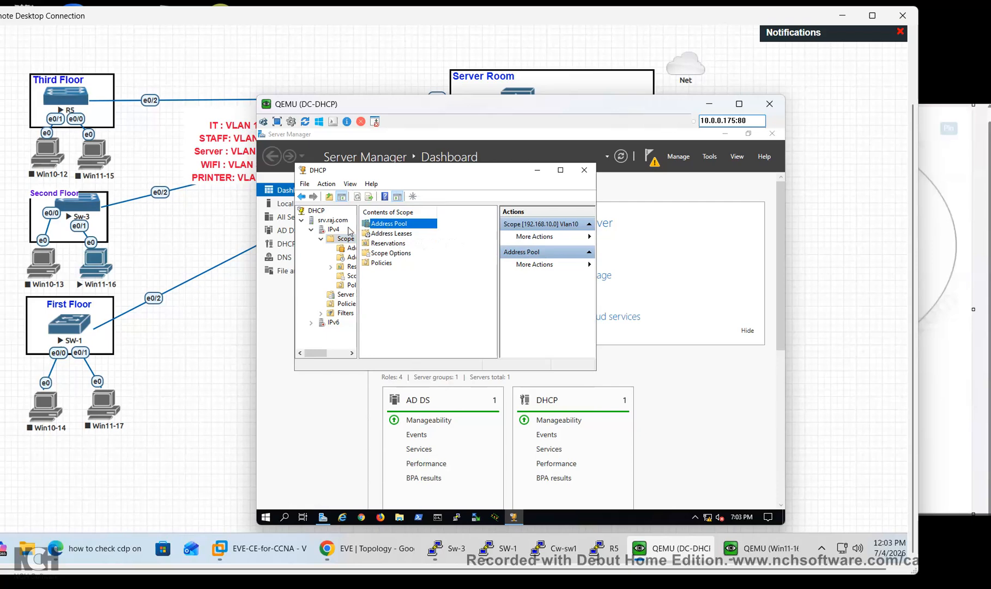
{"action": "right_click", "coordinate": [334, 230]}
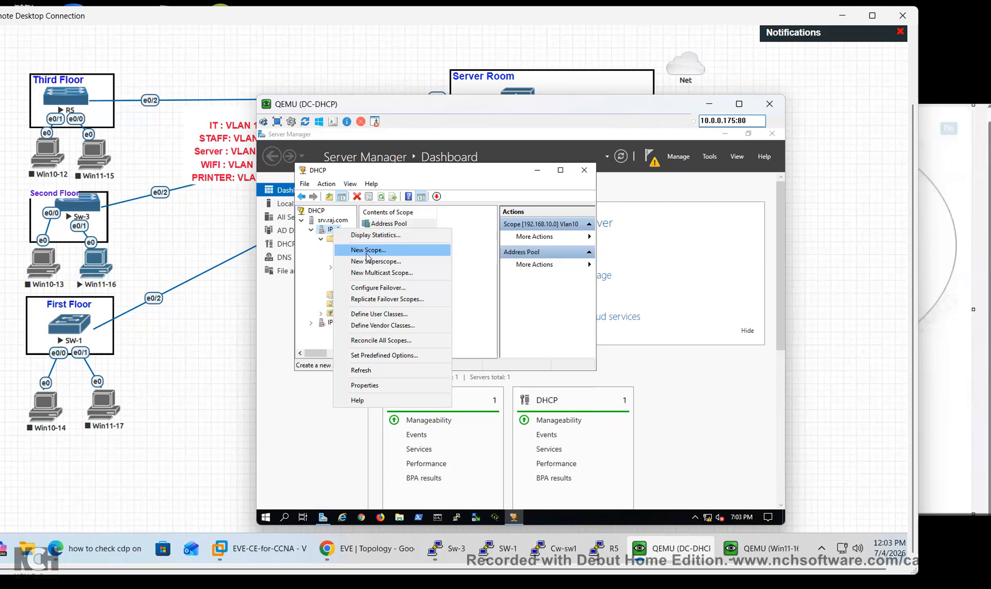
Create a scope named 'vlan20' with range 192.168.20.20 to 192.168.20.254
{"action": "left_click", "coordinate": [368, 250]}
{"action": "key", "text": "Return"}
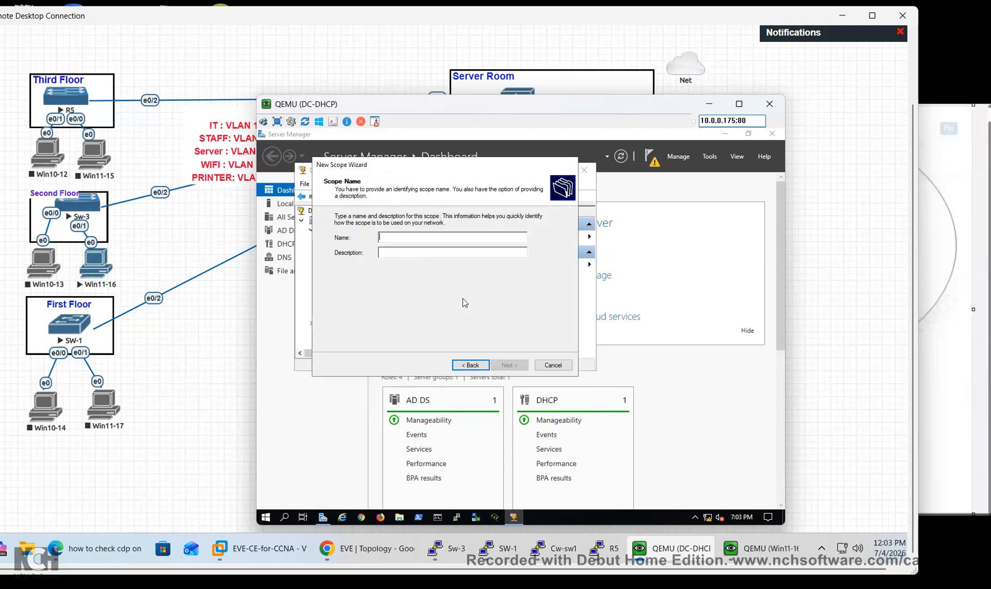
{"action": "type", "text": "vlan20"}
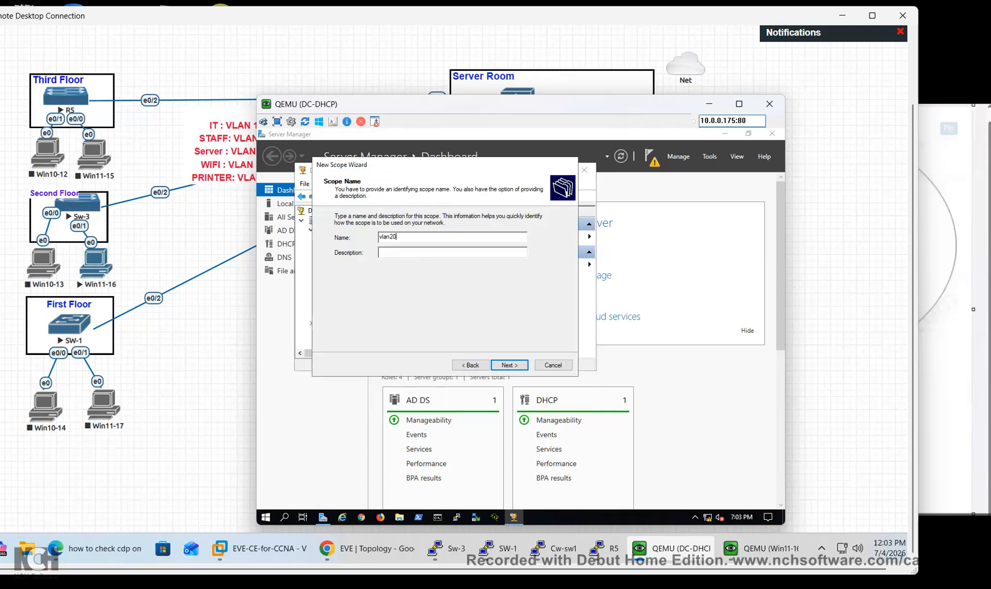
{"action": "key", "text": "Return"}
{"action": "type", "text": "192.168."}
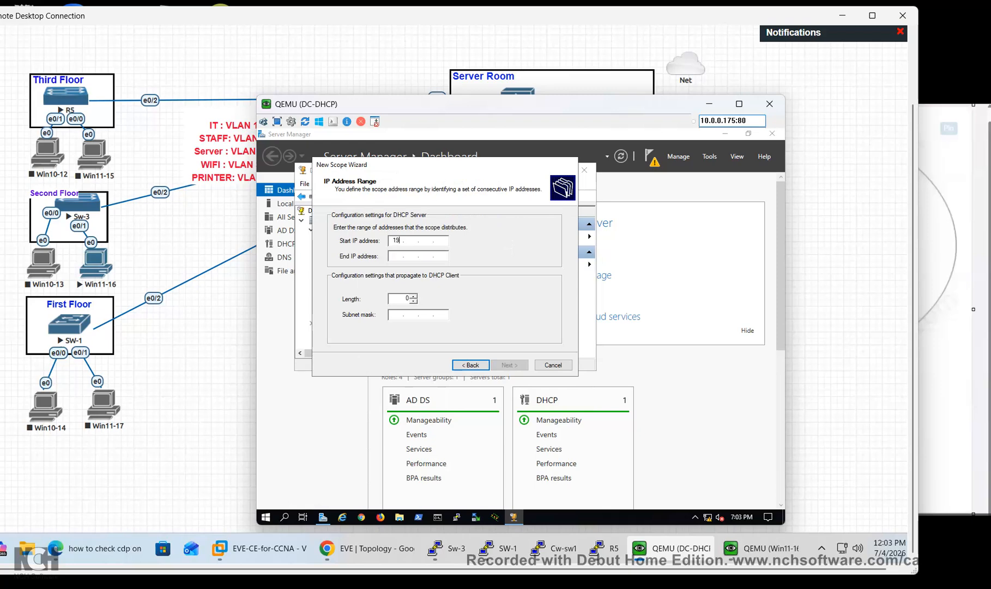
{"action": "type", "text": "20.20"}
{"action": "key", "text": "Tab"}
{"action": "type", "text": "192 . 168 . "}
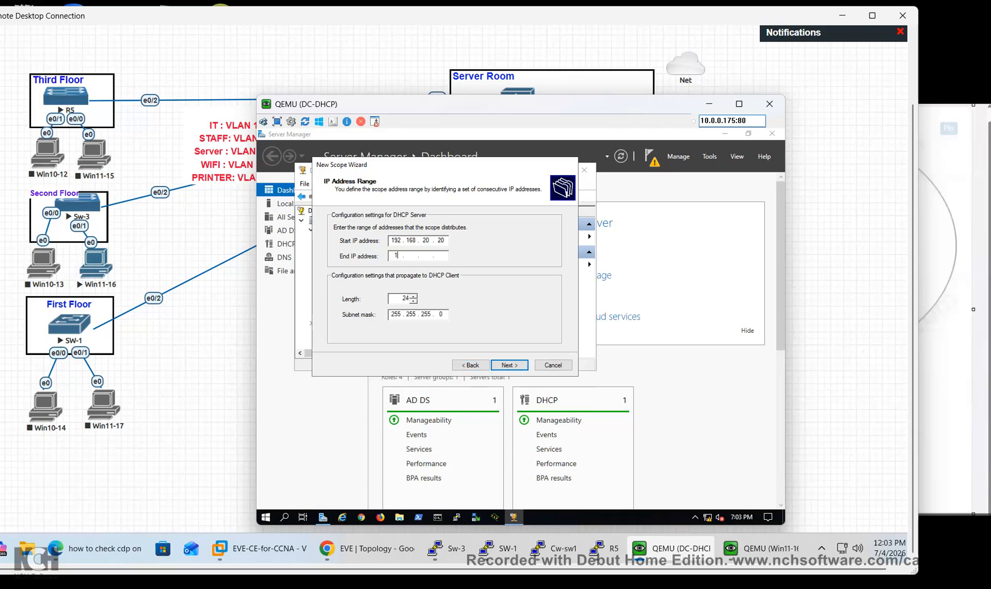
{"action": "type", "text": "20 . 254"}
{"action": "key", "text": "Tab"}
{"action": "left_click", "coordinate": [506, 365]}
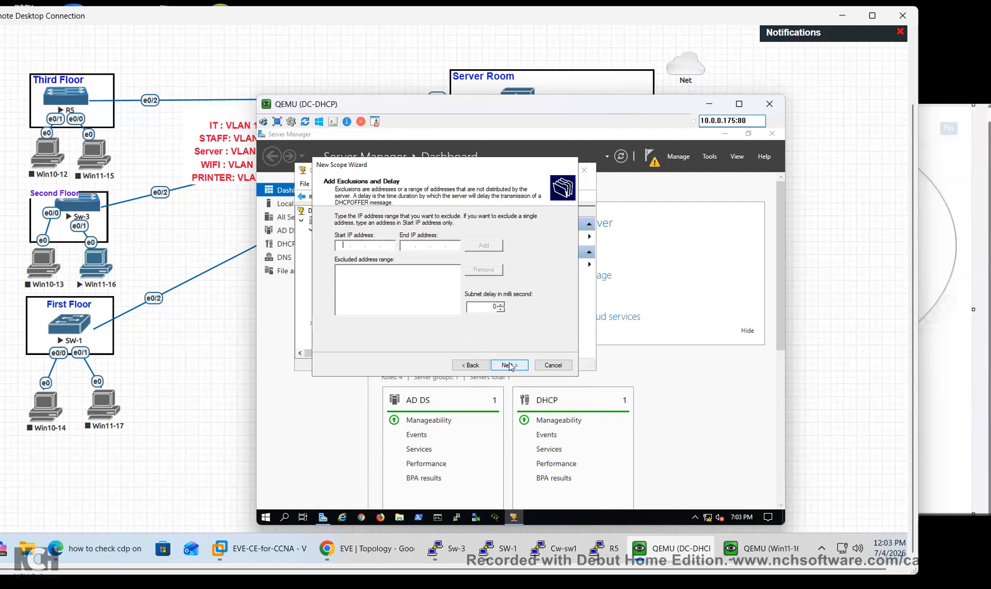
Keep default exclusions and lease, set gateway 192.168.20.1, accept DNS, activate and finish
{"action": "left_click", "coordinate": [509, 365]}
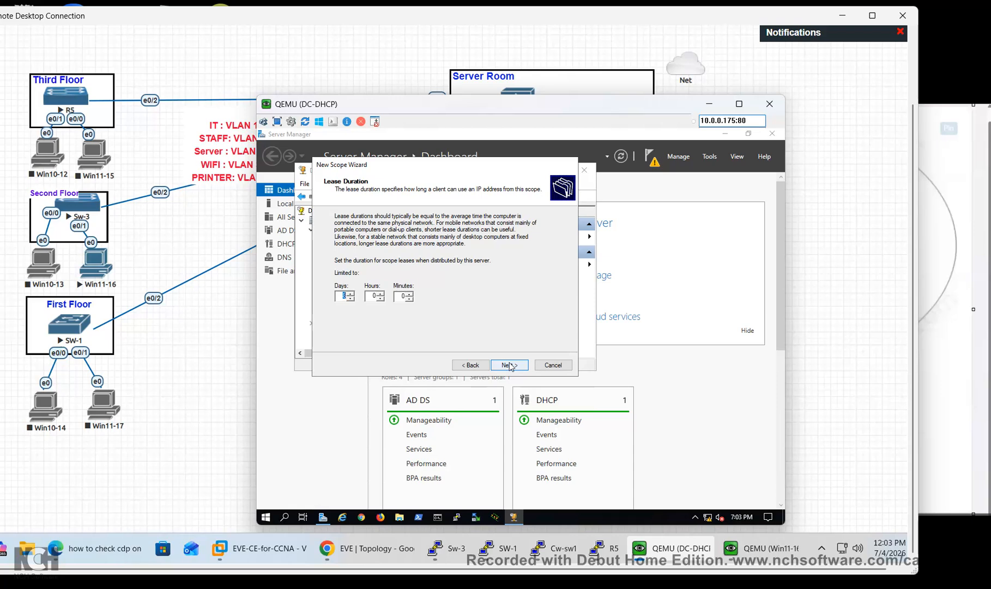
{"action": "left_click", "coordinate": [510, 366]}
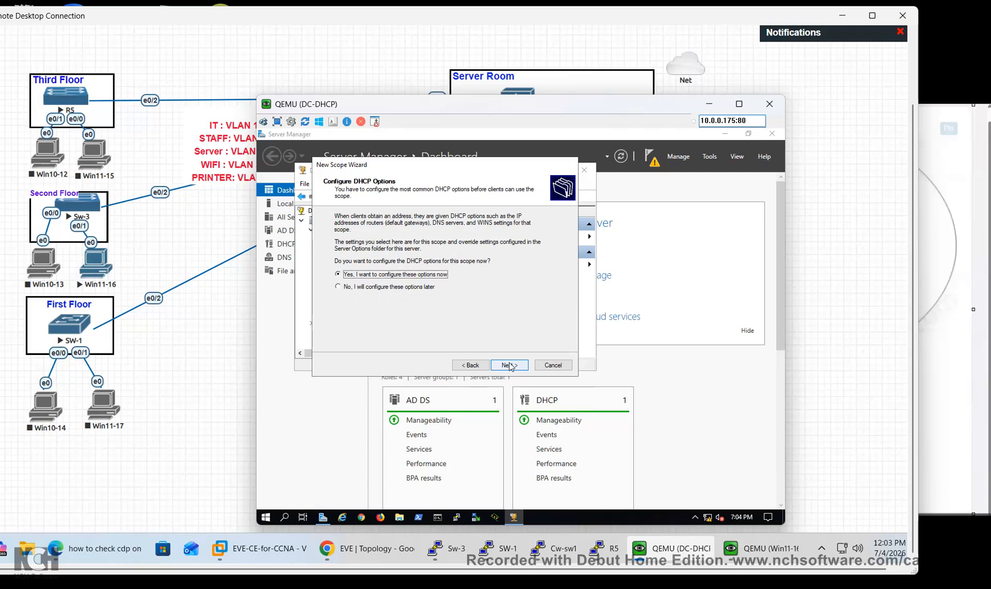
{"action": "left_click", "coordinate": [510, 365]}
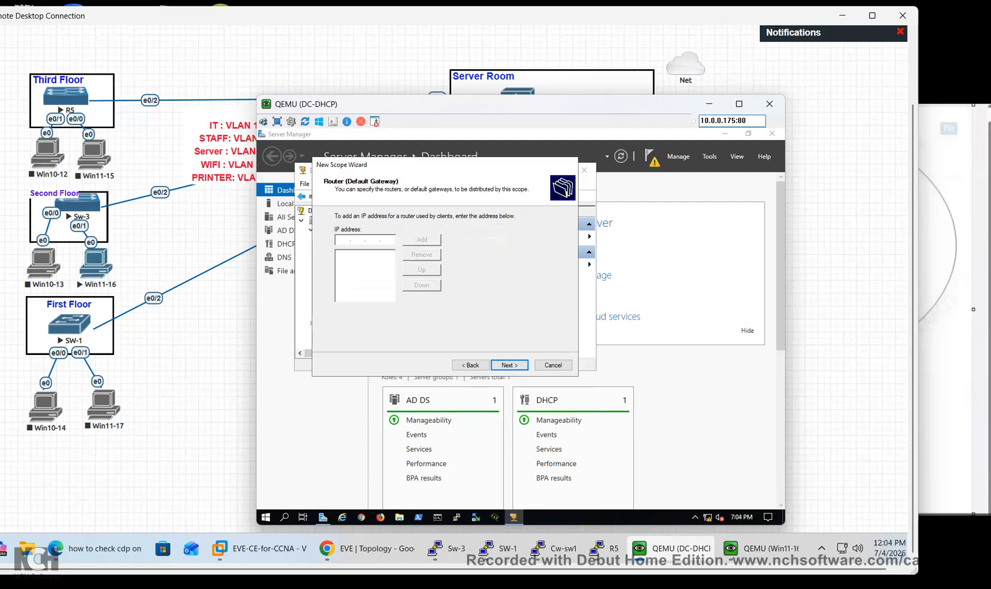
{"action": "type", "text": "192 . 168 . 20 ."}
{"action": "left_click", "coordinate": [437, 243]}
{"action": "left_click", "coordinate": [511, 368]}
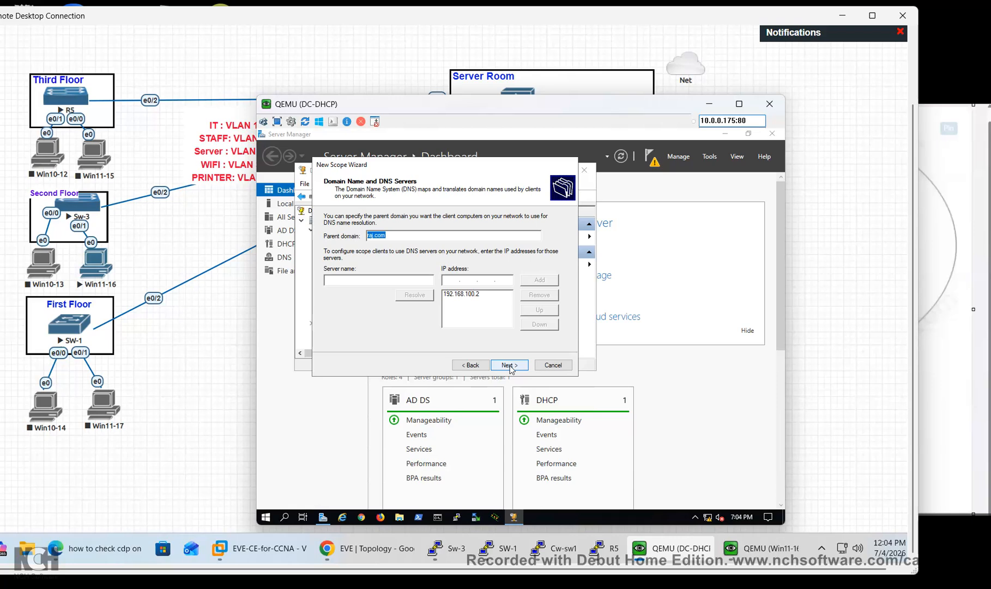
{"action": "left_click", "coordinate": [451, 281]}
{"action": "left_click", "coordinate": [527, 367]}
{"action": "left_click", "coordinate": [526, 368]}
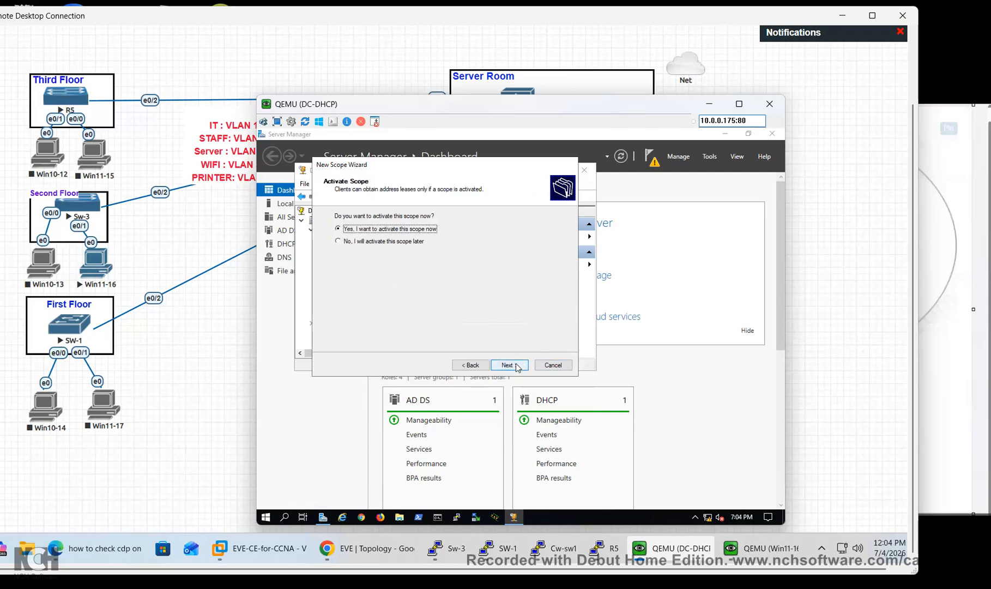
{"action": "left_click", "coordinate": [506, 365]}
{"action": "left_click", "coordinate": [504, 363]}
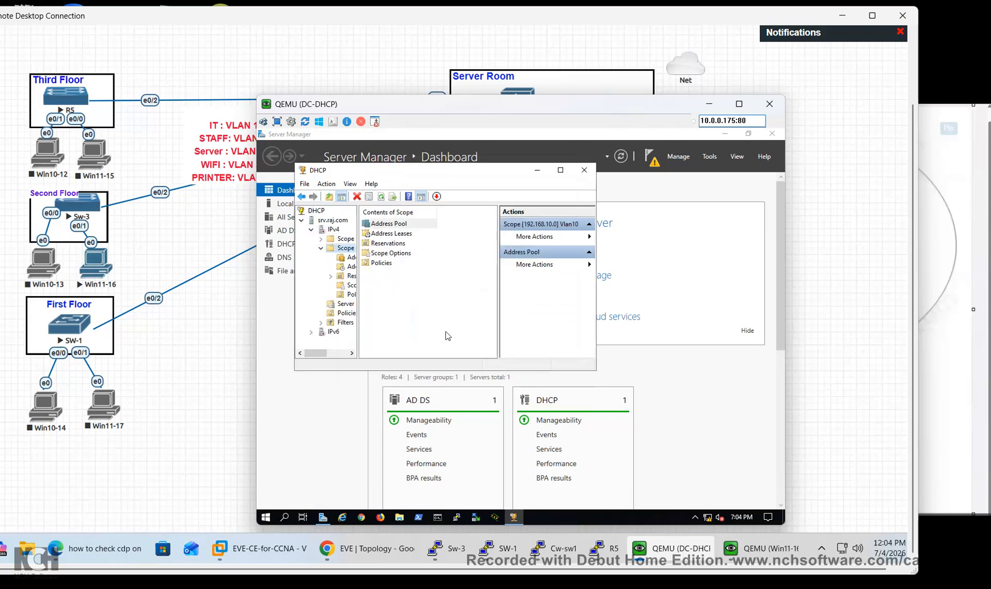
Create a new IPv4 scope 'vlan 100' with range 192.168.100.20 to 192.168.100.254
{"action": "right_click", "coordinate": [332, 230]}
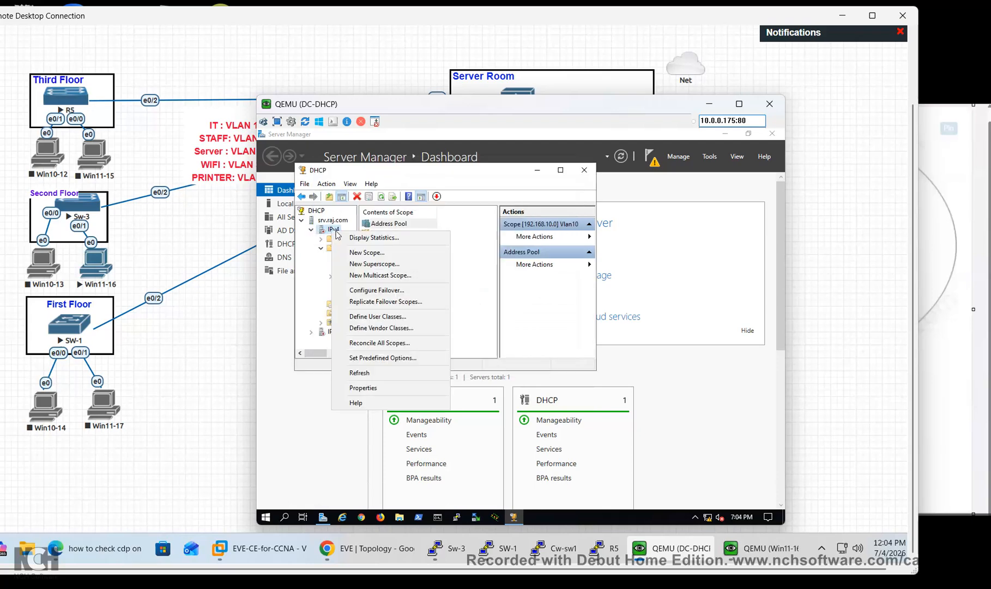
{"action": "left_click", "coordinate": [359, 254]}
{"action": "left_click", "coordinate": [500, 365]}
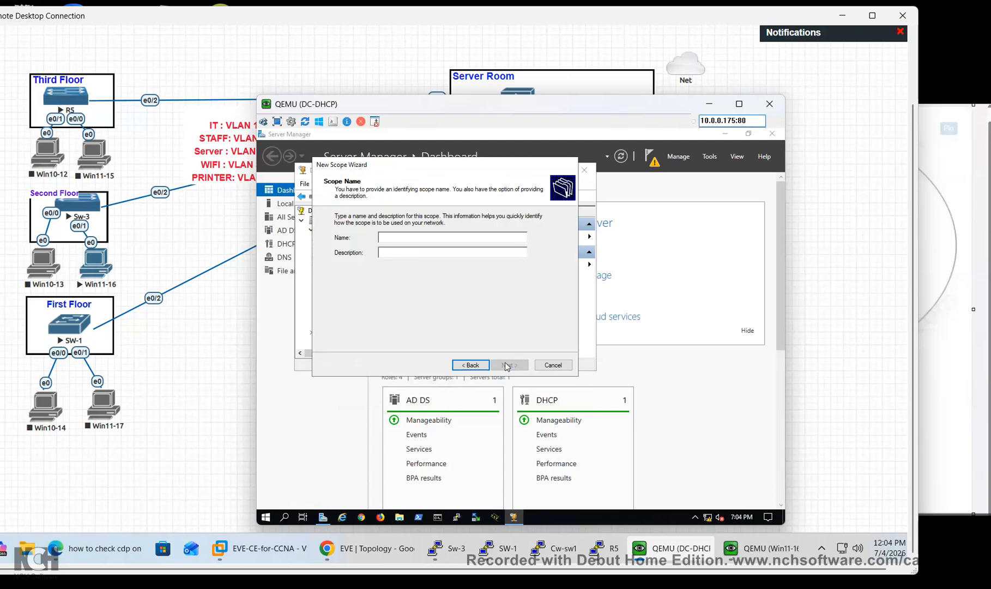
{"action": "type", "text": "vlan "}
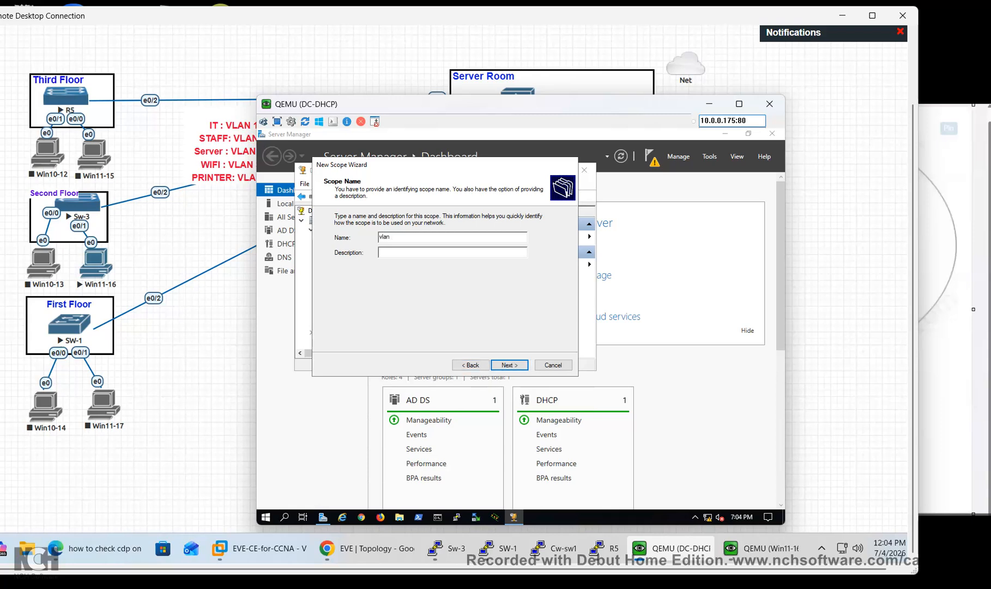
{"action": "type", "text": "100"}
{"action": "left_click", "coordinate": [503, 365]}
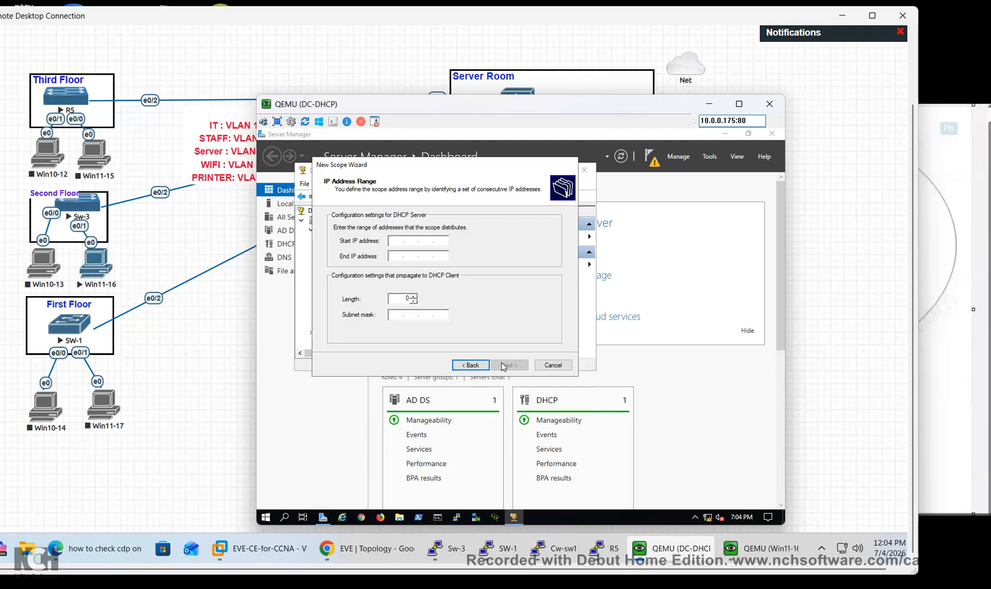
{"action": "type", "text": "192 . 168 . 100 . 20"}
{"action": "key", "text": "Tab"}
{"action": "type", "text": "192 . 168 . 100 . 254"}
{"action": "key", "text": "Tab"}
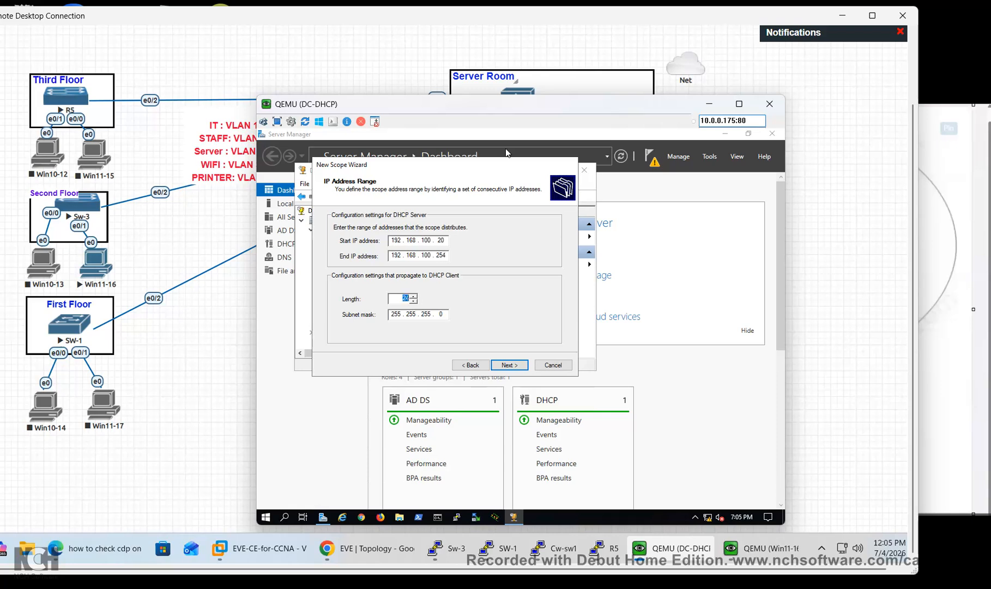
{"action": "left_click", "coordinate": [512, 366]}
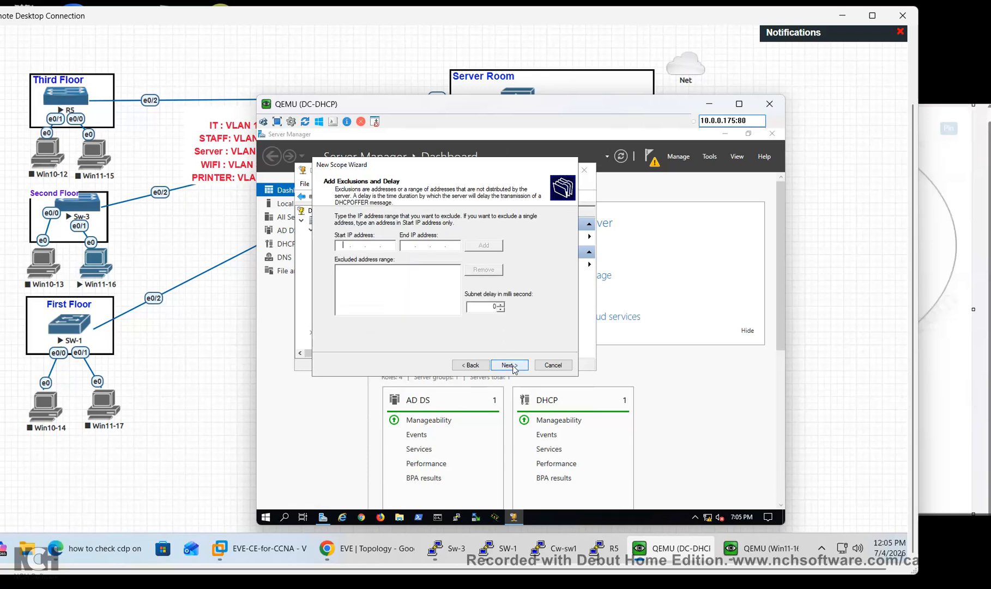
Set default gateway 192.168.100.1, keep default DNS and lease, activate and finish
{"action": "left_click", "coordinate": [513, 366]}
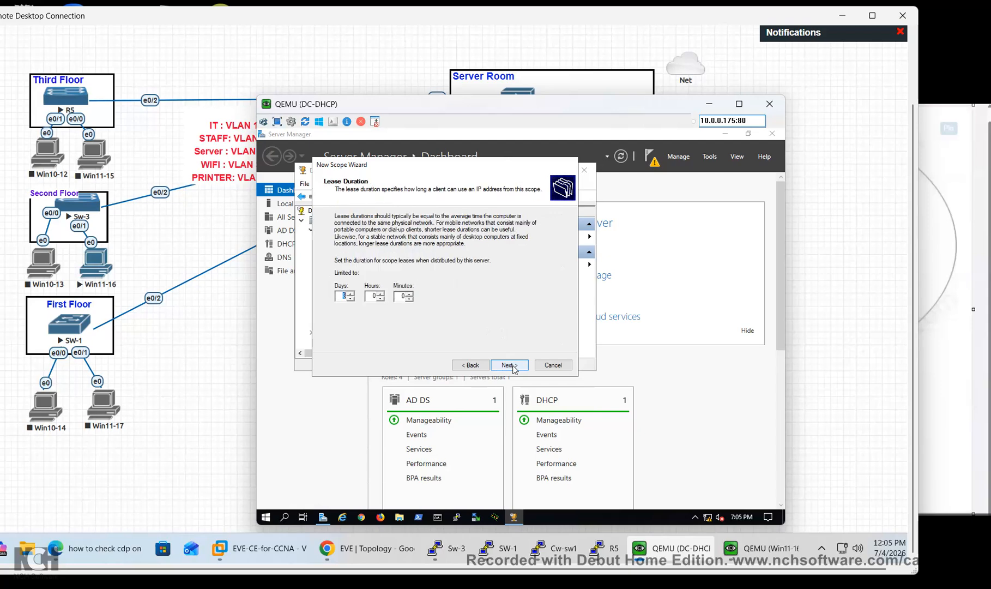
{"action": "left_click", "coordinate": [512, 366]}
{"action": "left_click", "coordinate": [513, 366]}
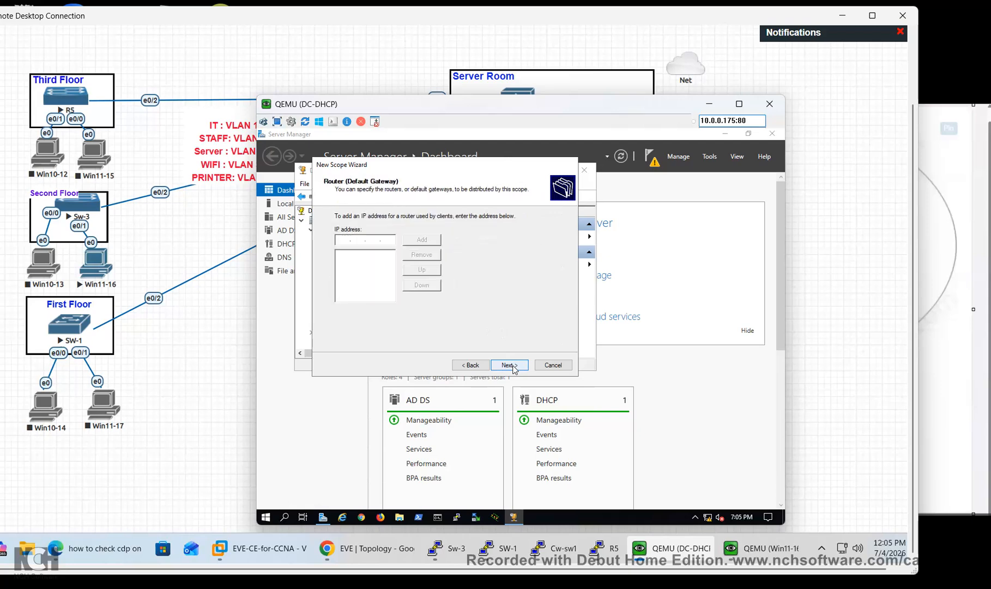
{"action": "type", "text": "192 . 168 . "}
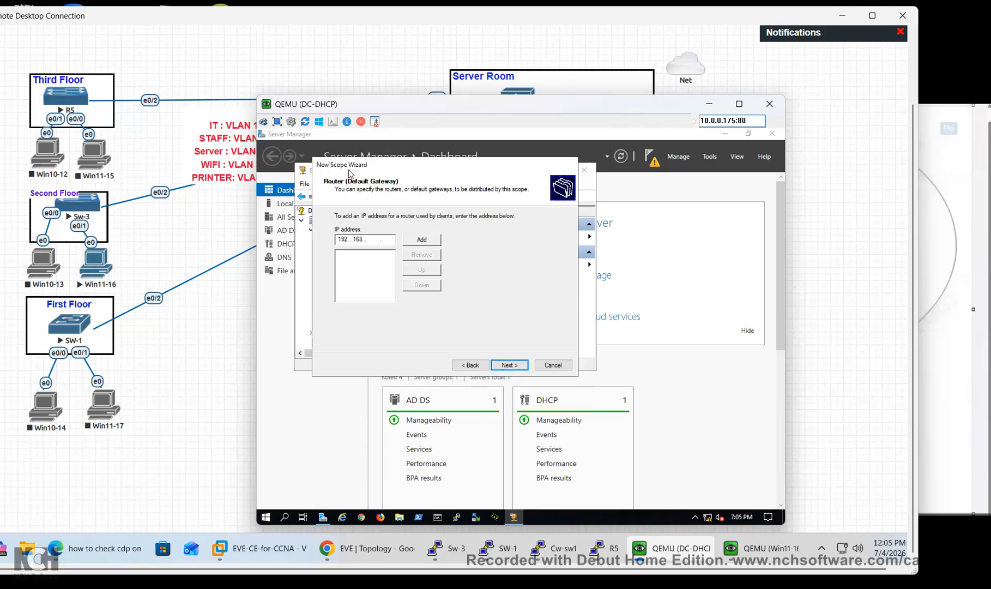
{"action": "type", "text": "100"}
{"action": "left_click", "coordinate": [423, 240]}
{"action": "left_click", "coordinate": [516, 367]}
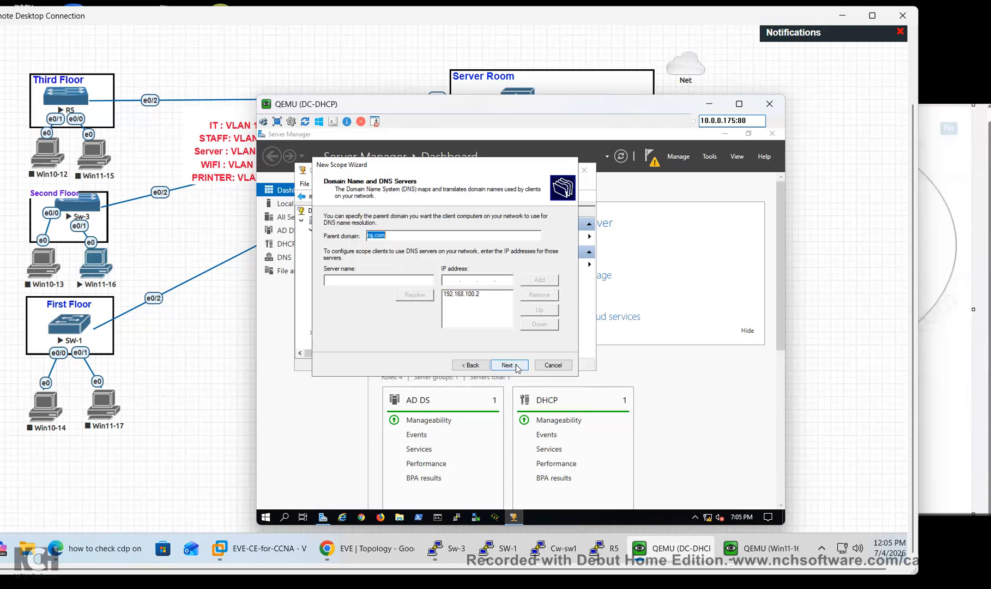
{"action": "left_click", "coordinate": [516, 367]}
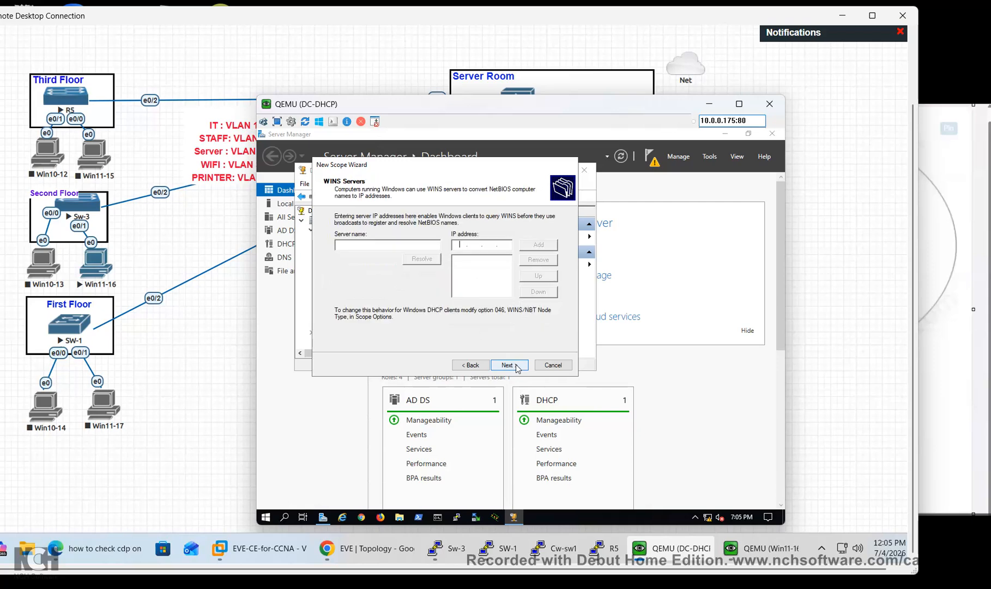
{"action": "left_click", "coordinate": [516, 367]}
{"action": "left_click", "coordinate": [516, 366]}
{"action": "left_click", "coordinate": [516, 366]}
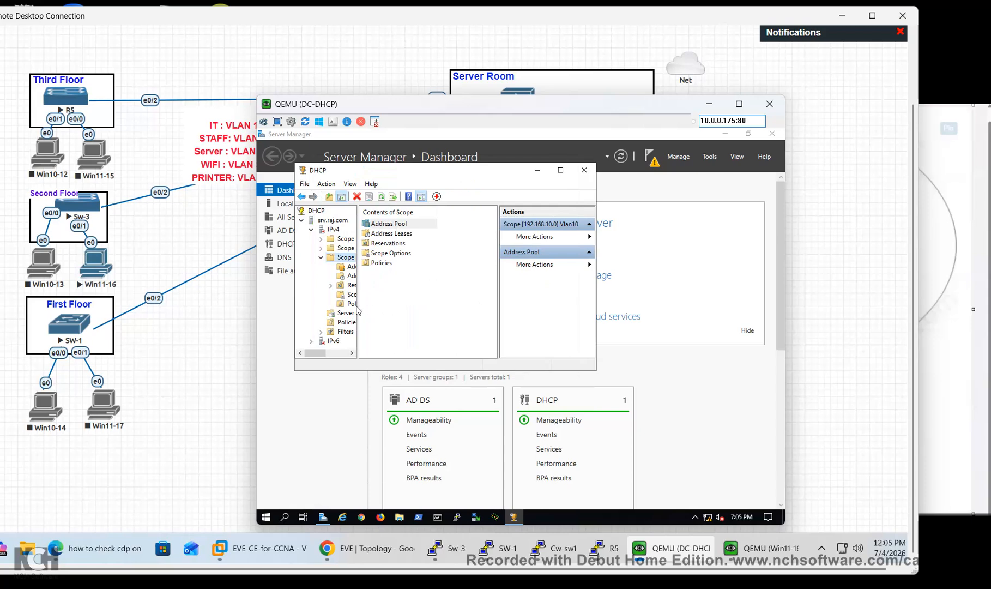
Check Vlan10's empty address lease list, then close the DHCP console and DC-DHCP window
{"action": "left_click_drag", "start_coordinate": [590, 370], "coordinate": [739, 367]}
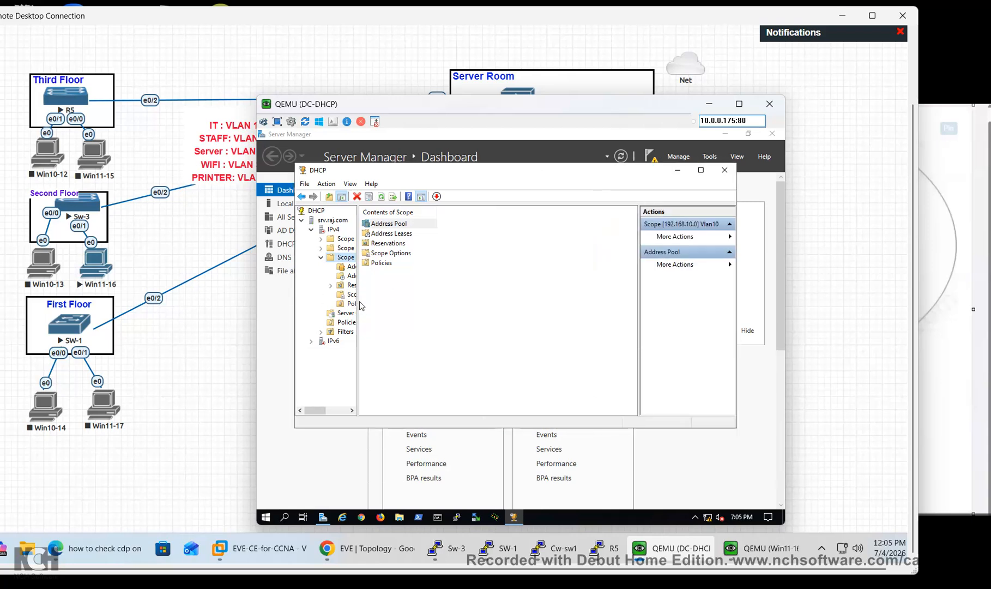
{"action": "left_click_drag", "start_coordinate": [359, 301], "coordinate": [457, 308]}
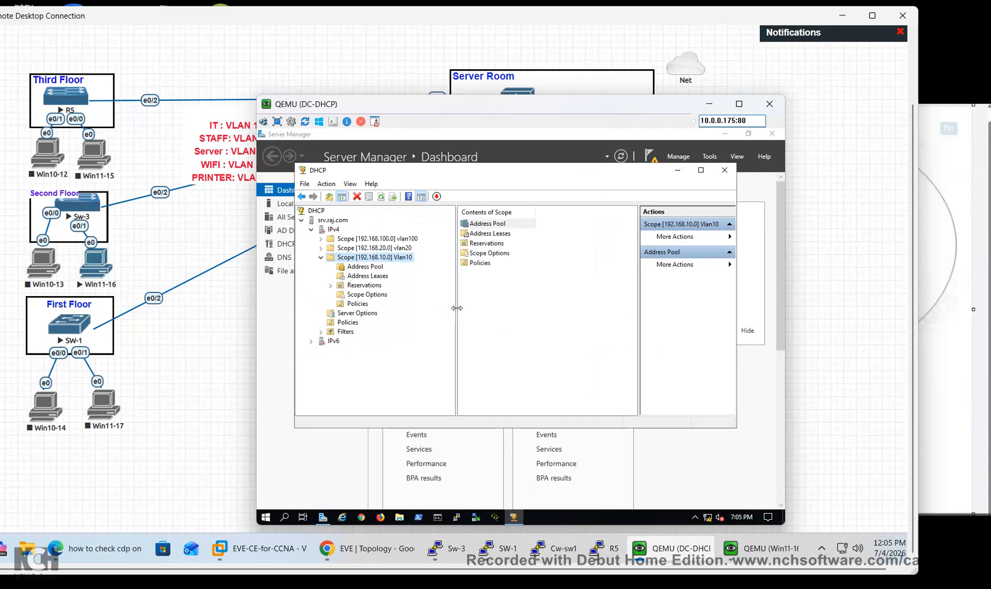
{"action": "left_click", "coordinate": [321, 259]}
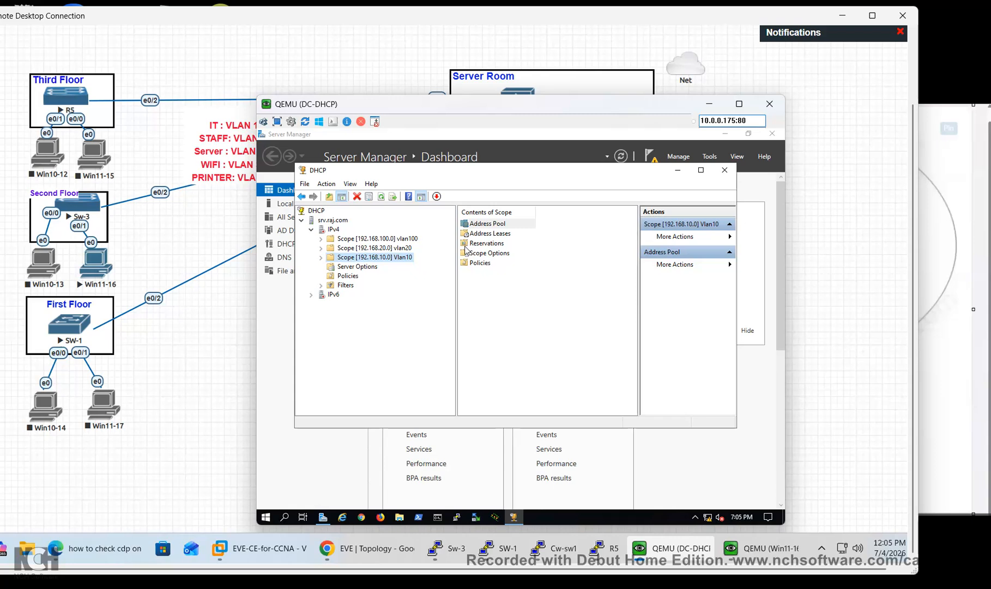
{"action": "left_click", "coordinate": [472, 238]}
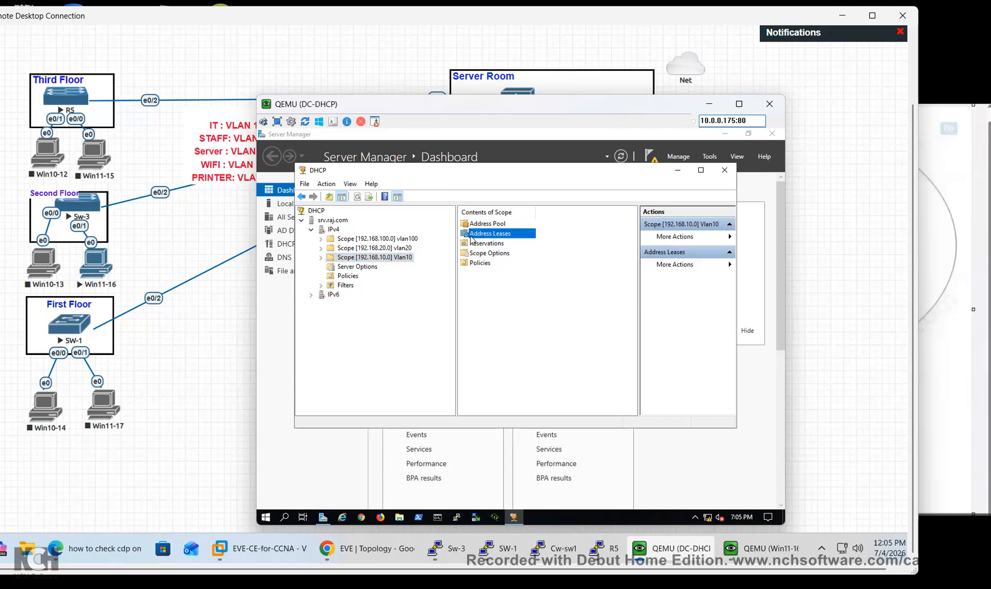
{"action": "double_click", "coordinate": [472, 239]}
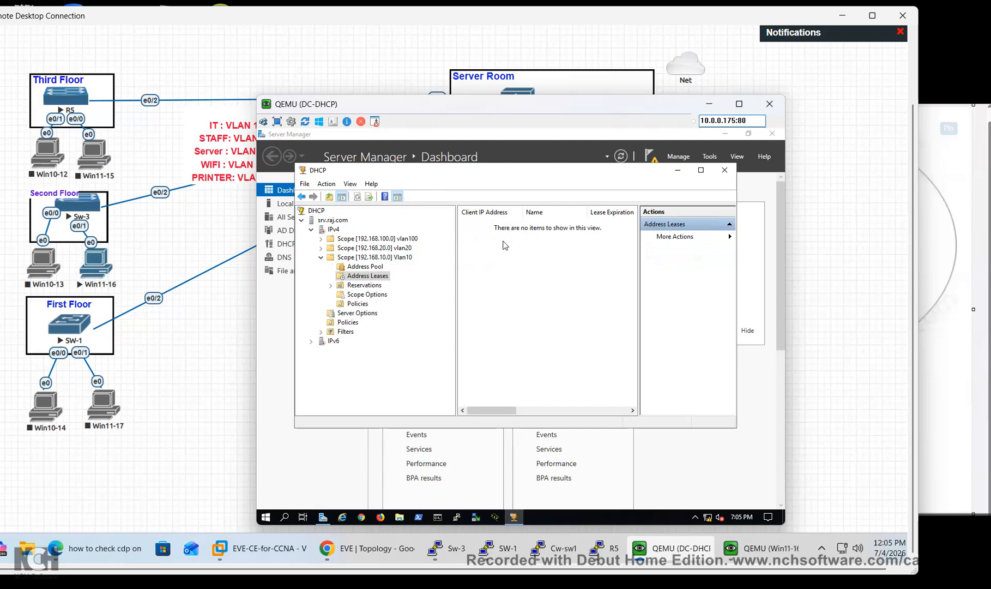
{"action": "left_click", "coordinate": [320, 258]}
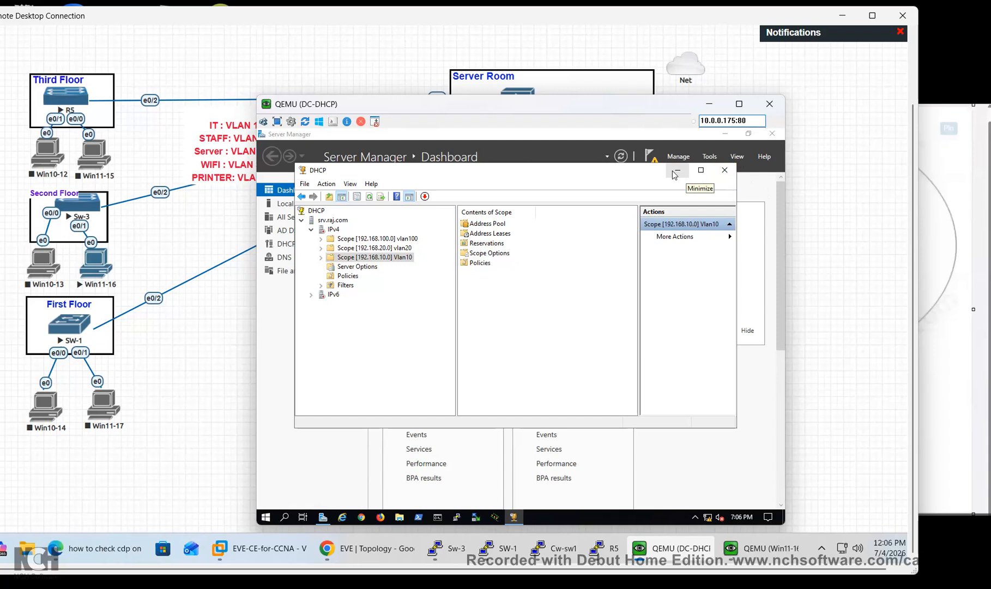
{"action": "left_click", "coordinate": [725, 170]}
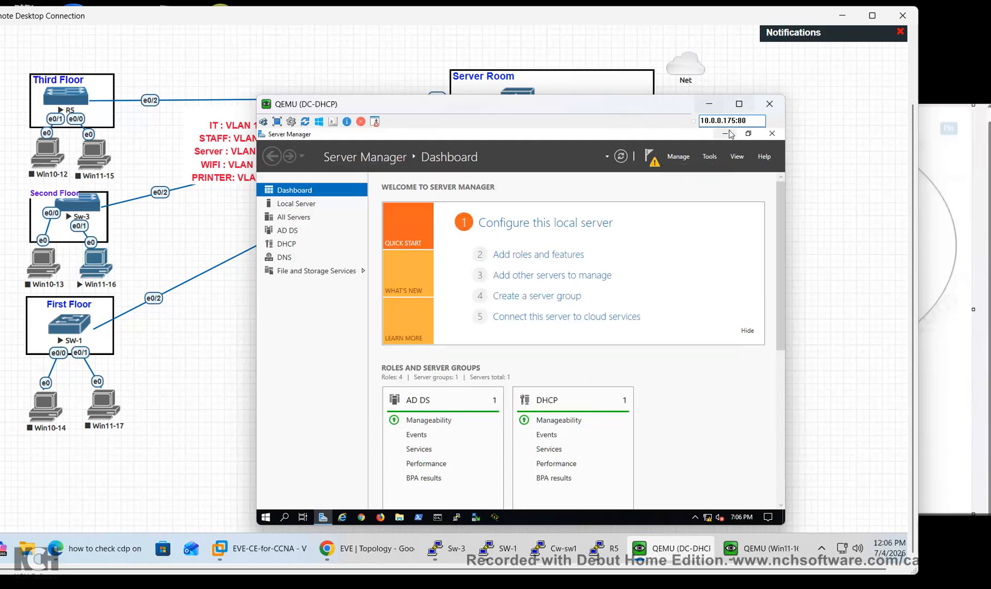
{"action": "left_click", "coordinate": [709, 104]}
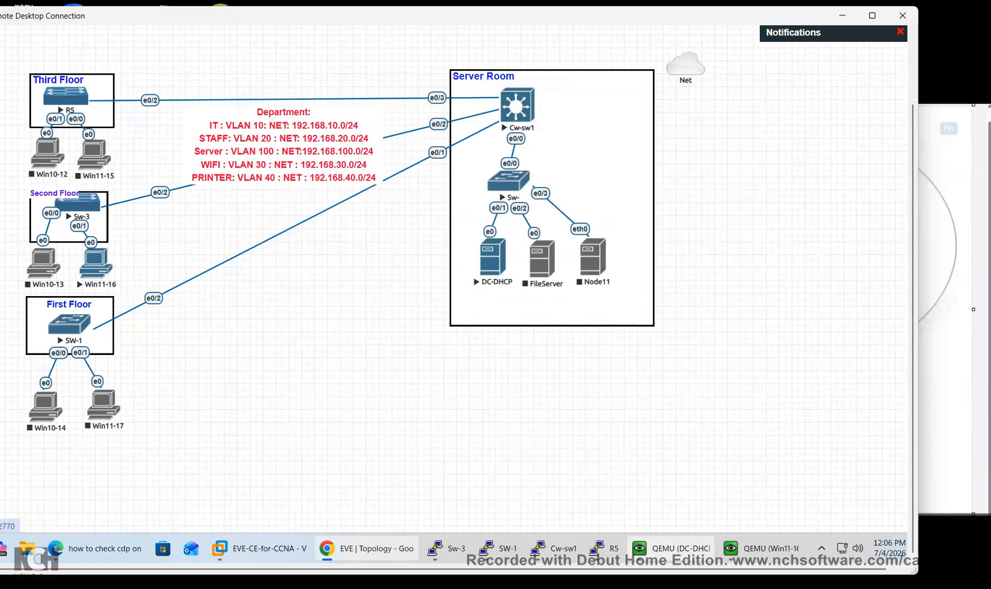
Open the Cw-sw1 core switch console, position it, and bring up the CR-SW1> prompt
{"action": "left_click", "coordinate": [553, 548]}
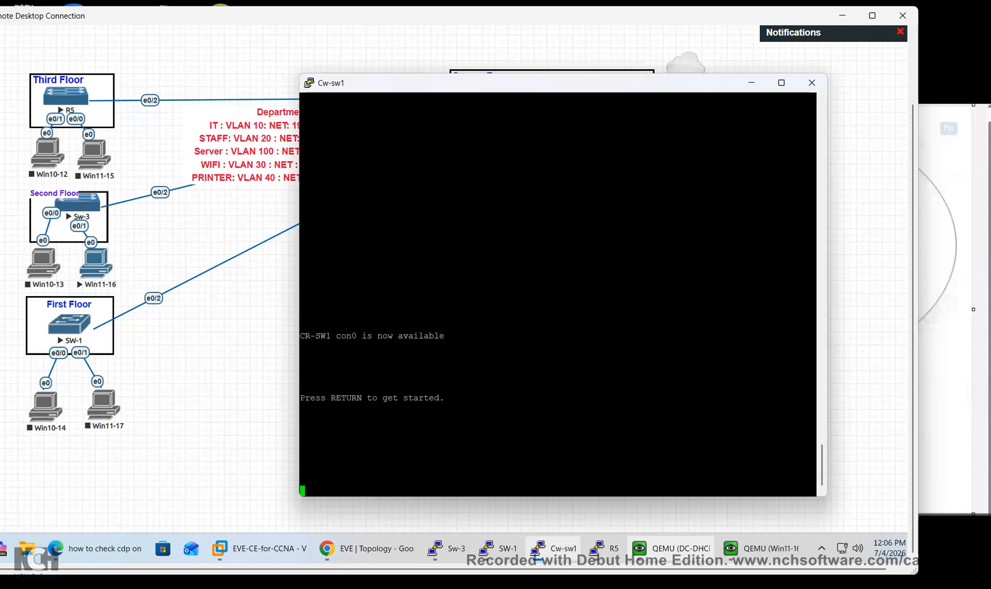
{"action": "left_click_drag", "start_coordinate": [491, 83], "coordinate": [465, 351]}
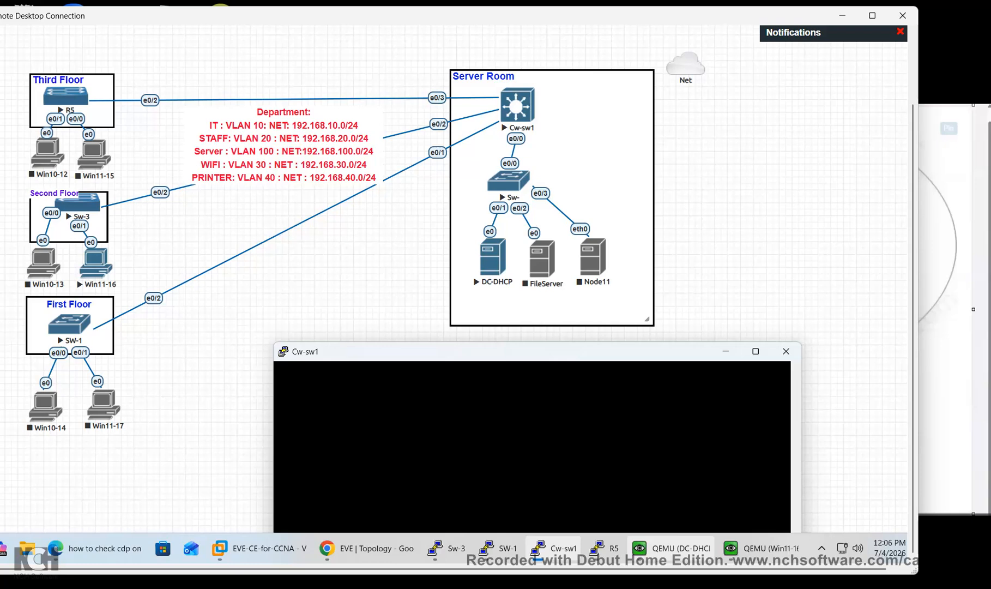
{"action": "left_click_drag", "start_coordinate": [491, 351], "coordinate": [570, 281]}
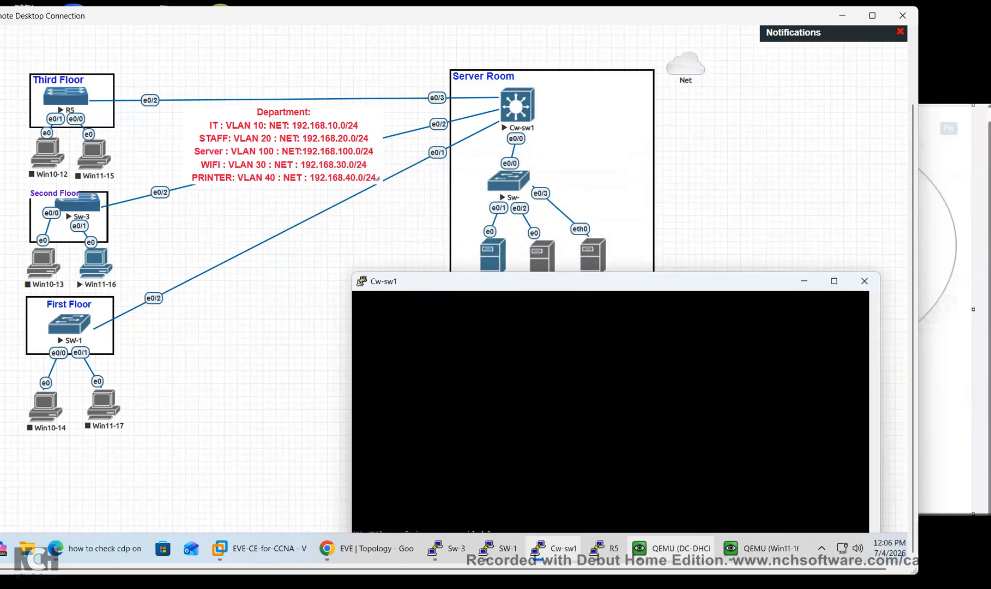
{"action": "left_click_drag", "start_coordinate": [569, 281], "coordinate": [587, 152]}
{"action": "key", "text": "Return"}
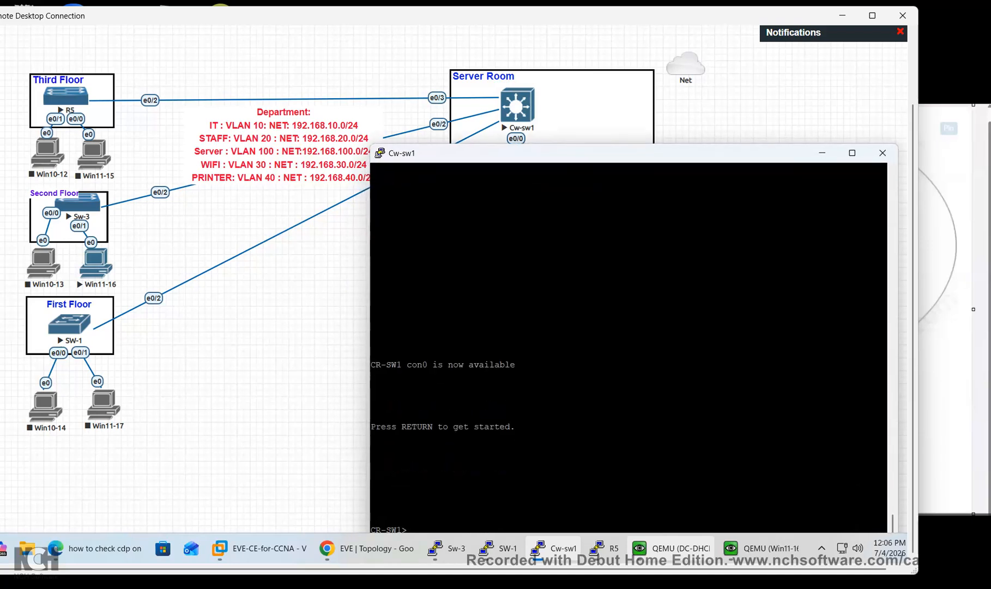
{"action": "left_click_drag", "start_coordinate": [587, 153], "coordinate": [589, 102]}
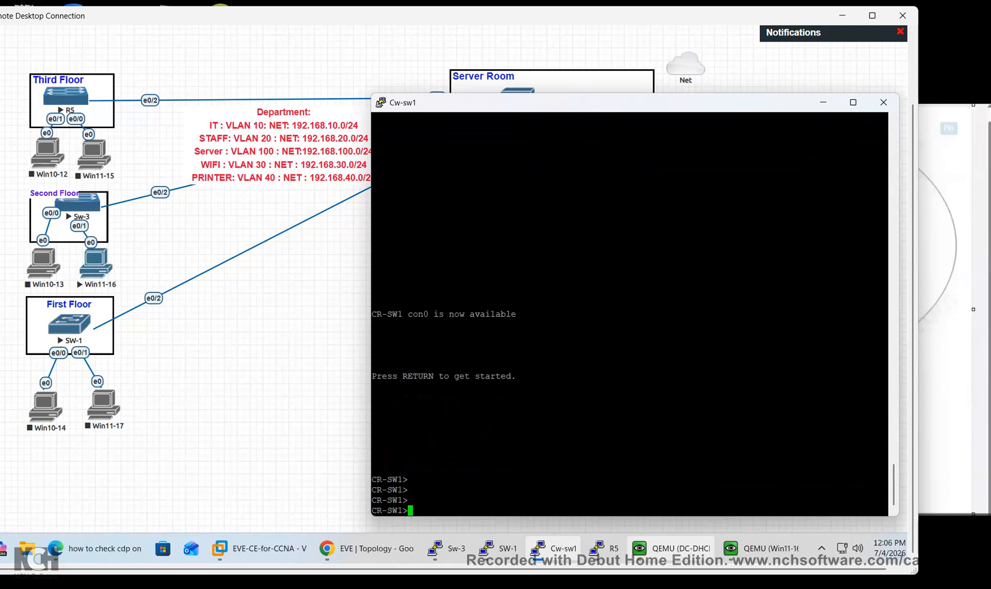
Enter privileged and global configuration mode on CR-SW1 with 'en' and 'conf t'
{"action": "type", "text": "en"}
{"action": "key", "text": "Return"}
{"action": "type", "text": "conf"}
{"action": "key", "text": "Tab"}
{"action": "type", "text": "t"}
{"action": "key", "text": "Tab"}
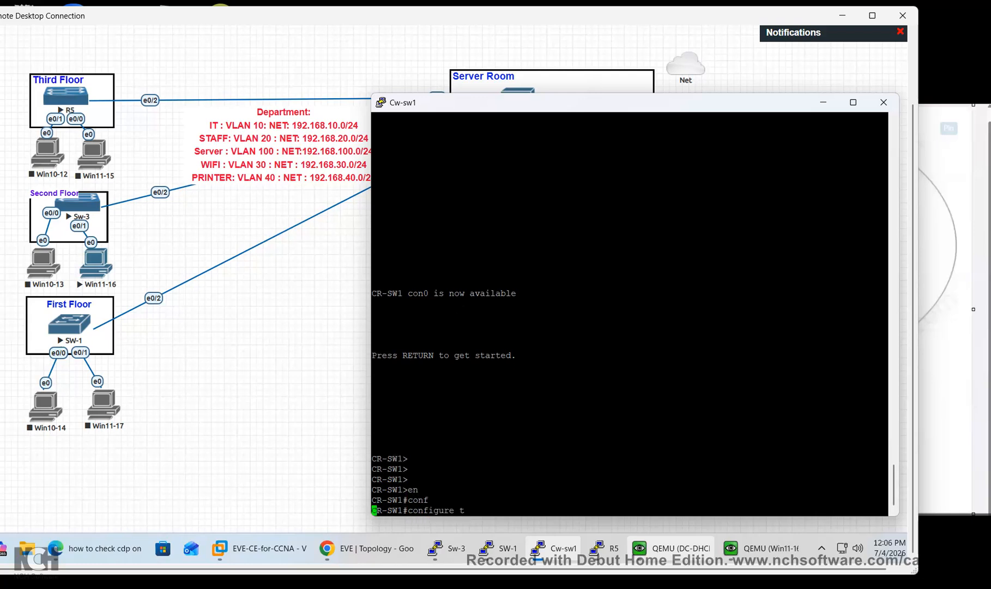
{"action": "key", "text": "Return"}
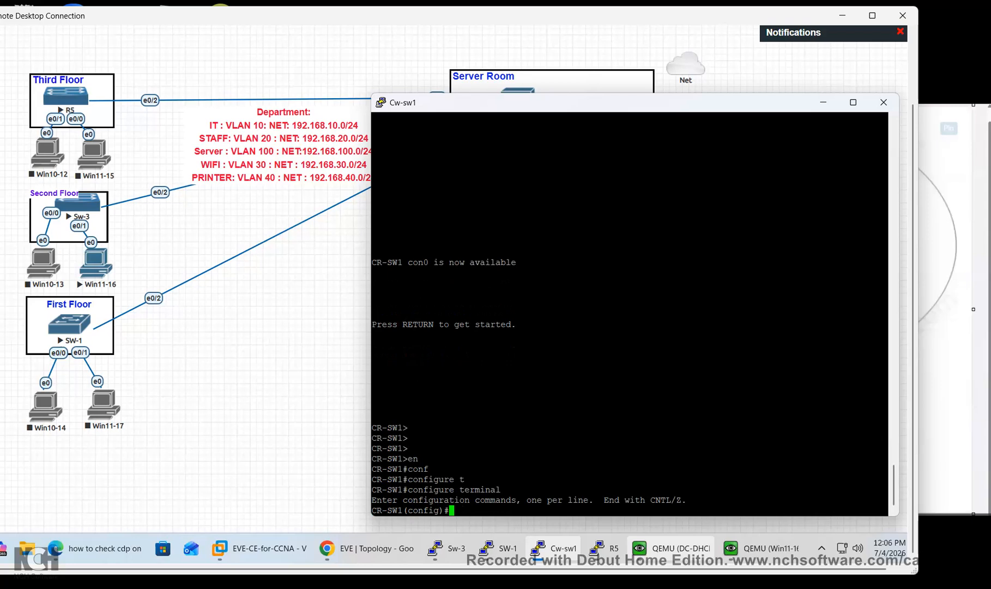
Enter an interface range command for VLANs 10, 20 and 100, which fails on misspellings
{"action": "type", "text": "int r"}
{"action": "key", "text": "Tab"}
{"action": "type", "text": "va"}
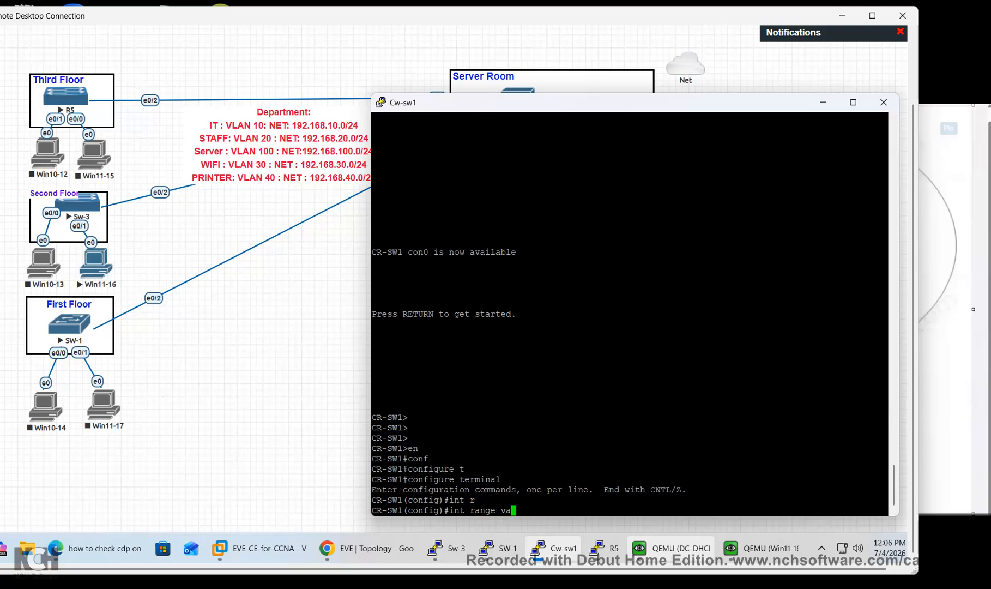
{"action": "type", "text": "ln 10,valn 20 vlan 100"}
{"action": "key", "text": "Return"}
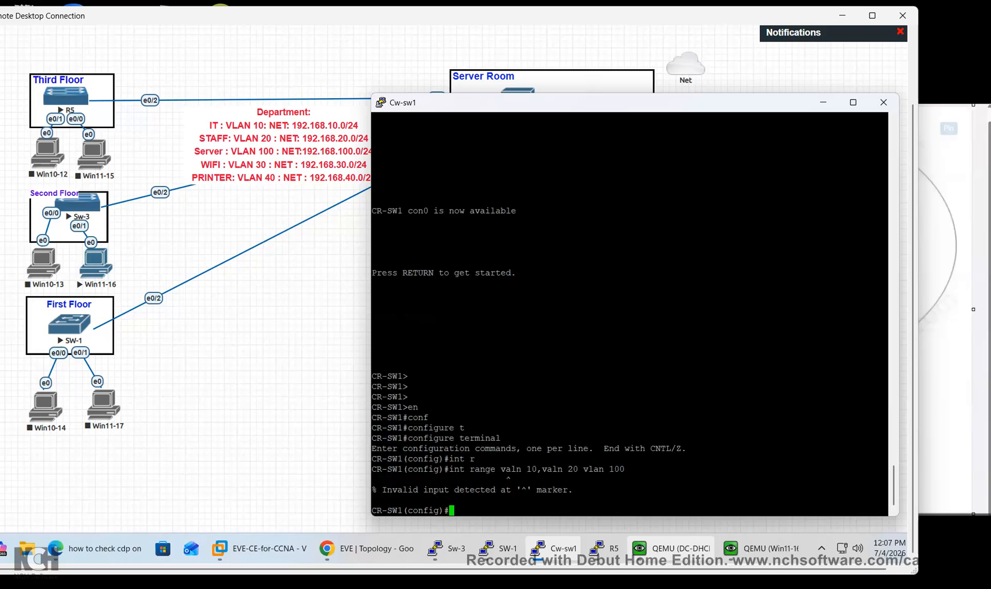
Recall the range command and correct the misspelled 'valn' keywords, retrying it
{"action": "key", "text": "Up"}
{"action": "key", "text": "Left"}
{"action": "key", "text": "Left"}
{"action": "key", "text": "Left"}
{"action": "key", "text": "Left"}
{"action": "key", "text": "Left"}
{"action": "key", "text": "Left"}
{"action": "key", "text": "Left"}
{"action": "key", "text": "Left"}
{"action": "key", "text": "Left"}
{"action": "key", "text": "Left"}
{"action": "key", "text": "Left"}
{"action": "key", "text": "Left"}
{"action": "key", "text": "Left"}
{"action": "key", "text": "Left"}
{"action": "key", "text": "Left"}
{"action": "key", "text": "Left"}
{"action": "key", "text": "Left"}
{"action": "key", "text": "Left"}
{"action": "key", "text": "Left"}
{"action": "key", "text": "Left"}
{"action": "key", "text": "Left"}
{"action": "key", "text": "Left"}
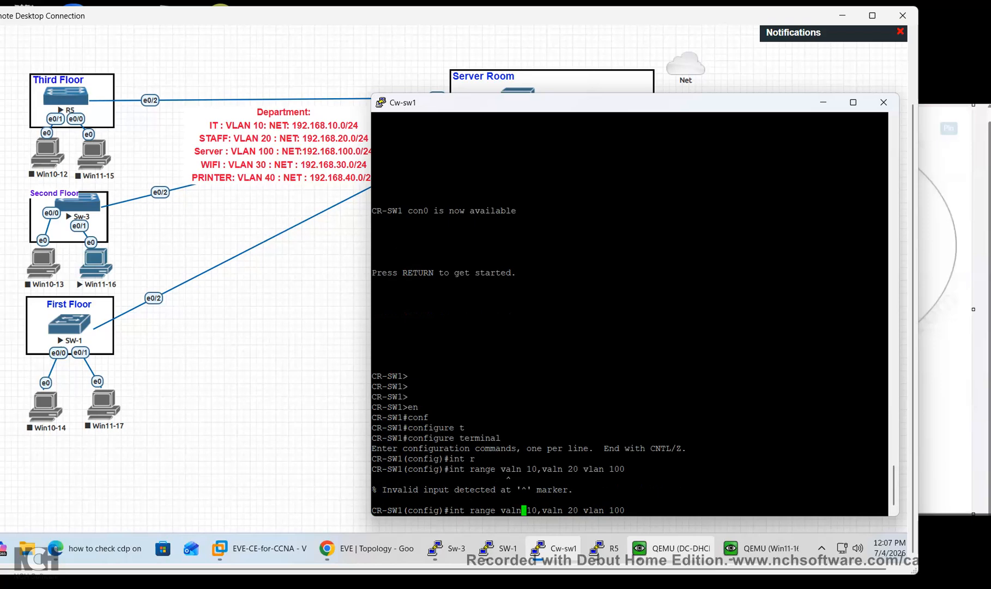
{"action": "key", "text": "BackSpace"}
{"action": "type", "text": "a"}
{"action": "key", "text": "Return"}
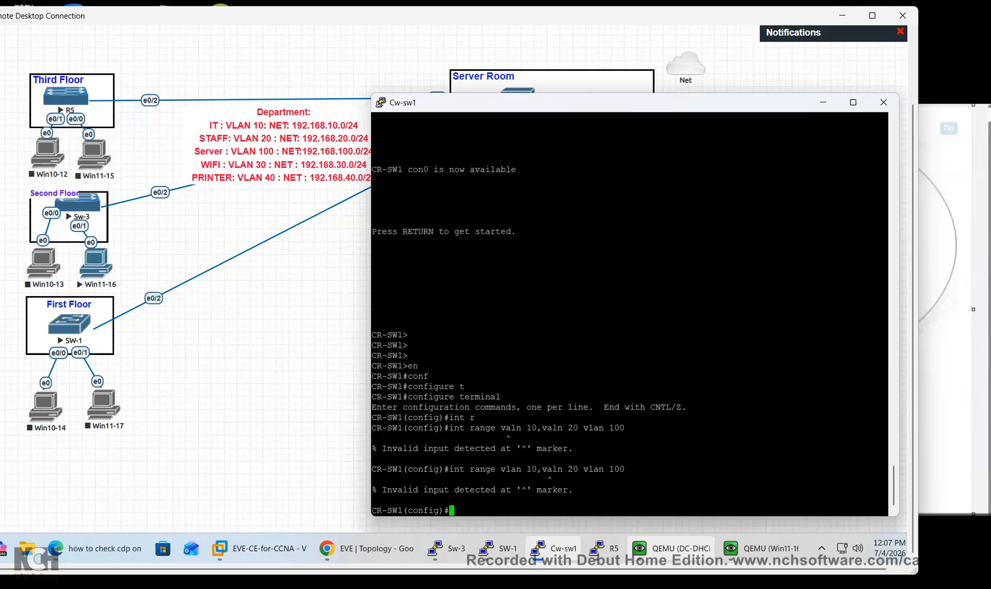
{"action": "key", "text": "Up"}
{"action": "key", "text": "Left"}
{"action": "key", "text": "Left"}
{"action": "key", "text": "Left"}
{"action": "key", "text": "Left"}
{"action": "key", "text": "Left"}
{"action": "key", "text": "Left"}
{"action": "key", "text": "Left"}
{"action": "key", "text": "Left"}
{"action": "key", "text": "Left"}
{"action": "key", "text": "Left"}
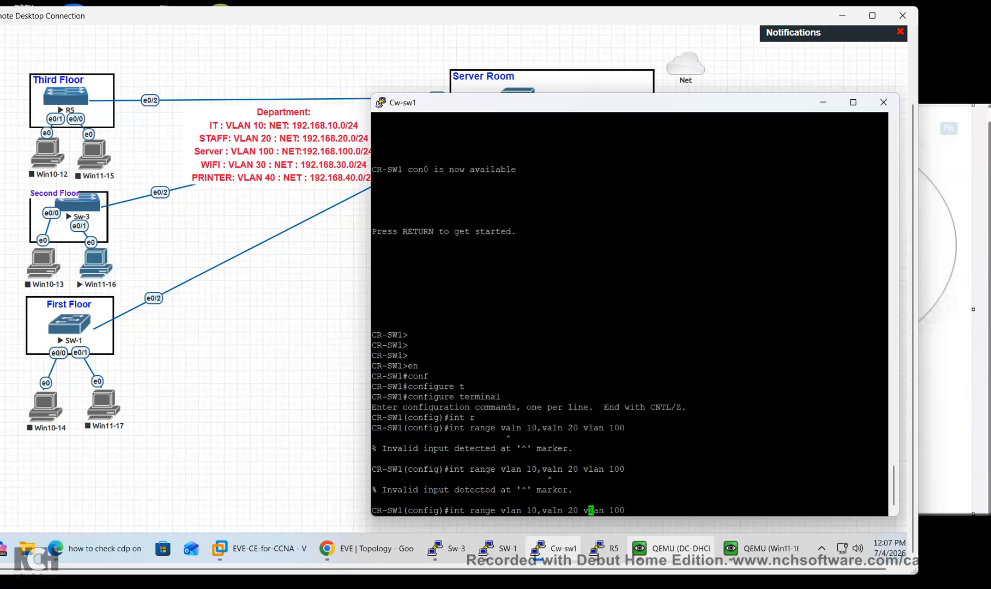
{"action": "key", "text": "Left"}
{"action": "key", "text": "Left"}
{"action": "key", "text": "Left"}
{"action": "key", "text": "Left"}
{"action": "key", "text": "BackSpace"}
{"action": "type", "text": "a"}
{"action": "key", "text": "BackSpace"}
{"action": "key", "text": "Right"}
{"action": "type", "text": "a"}
{"action": "key", "text": "Return"}
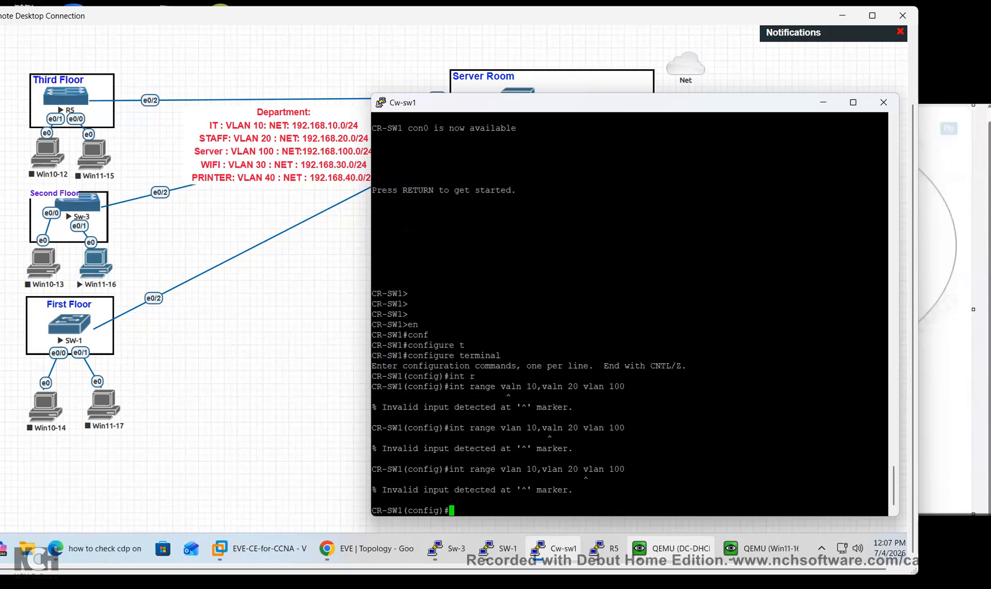
Enter 'int range vlan 10,vlan 20,vlan 100' and have it accepted
{"action": "key", "text": "Up"}
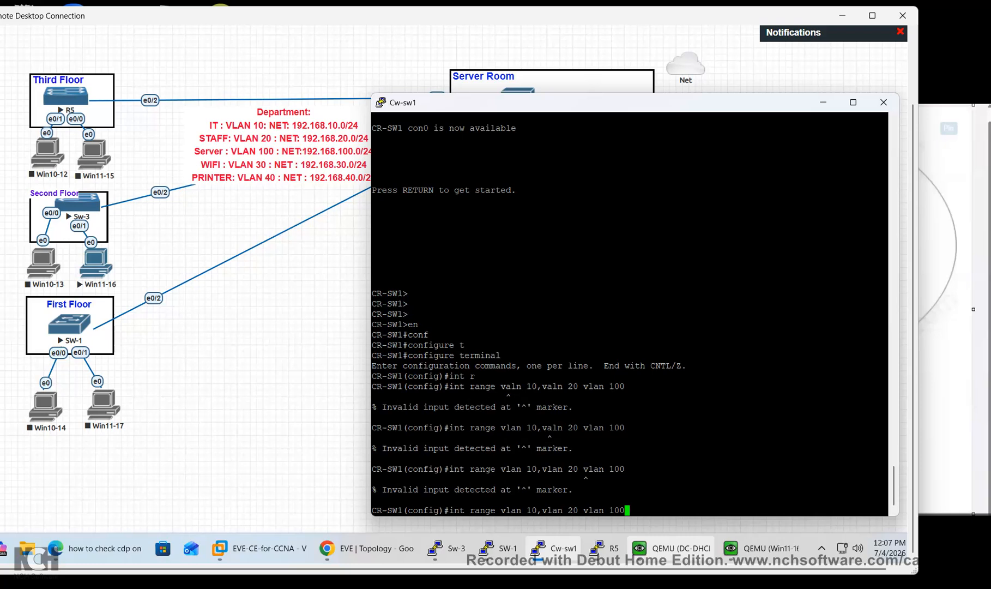
{"action": "key", "text": "BackSpace"}
{"action": "key", "text": "BackSpace"}
{"action": "key", "text": "BackSpace"}
{"action": "key", "text": "BackSpace"}
{"action": "key", "text": "BackSpace"}
{"action": "key", "text": "BackSpace"}
{"action": "key", "text": "BackSpace"}
{"action": "key", "text": "Left"}
{"action": "key", "text": "BackSpace"}
{"action": "type", "text": ",vlan 100"}
{"action": "key", "text": "Return"}
Submit 'ip dhcp heper-address 192.168.100.2', get the invalid-input error, then exit
{"action": "type", "text": "ip dh"}
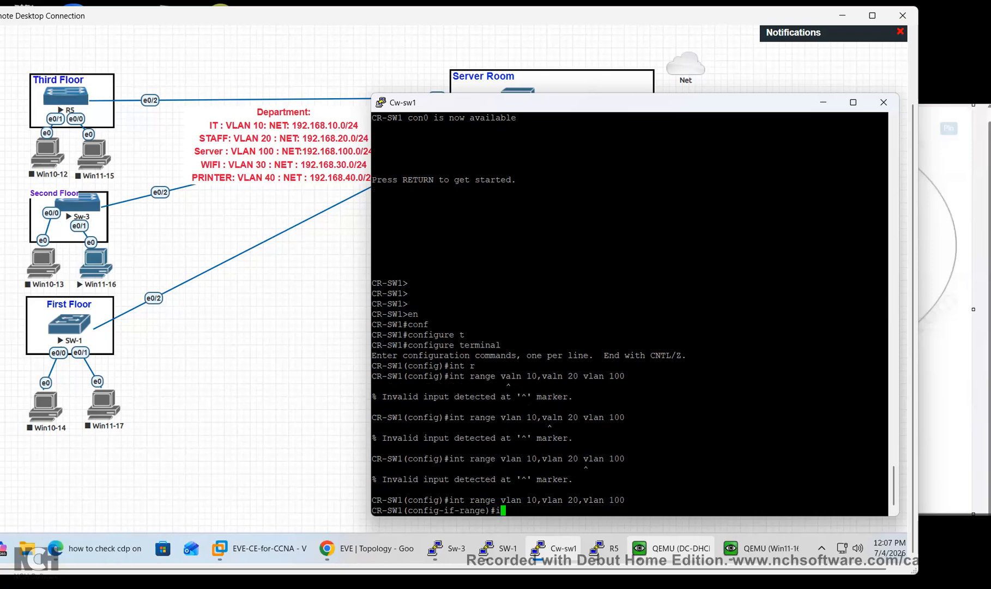
{"action": "key", "text": "Tab"}
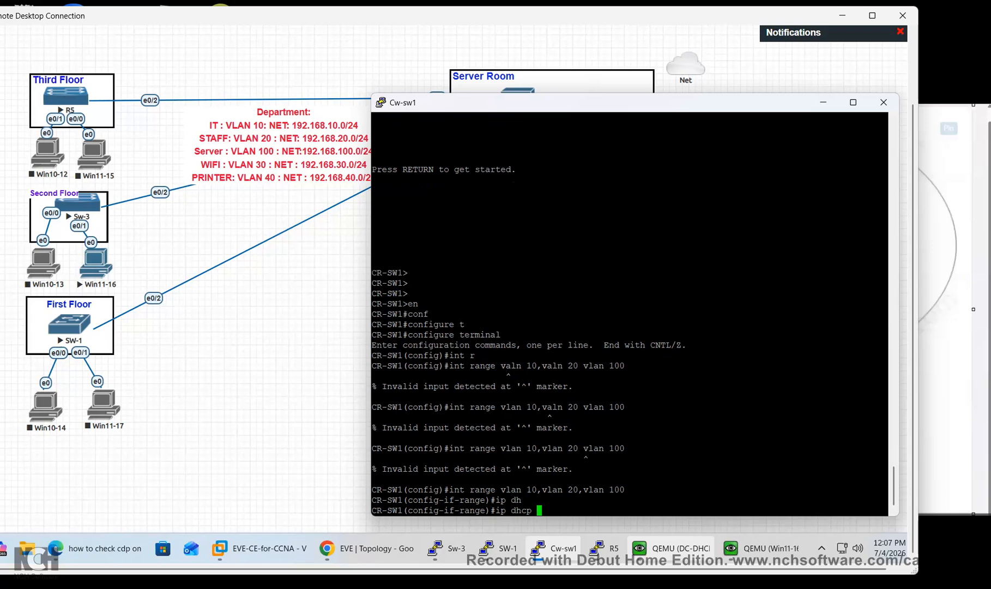
{"action": "type", "text": "hep"}
{"action": "key", "text": "Tab"}
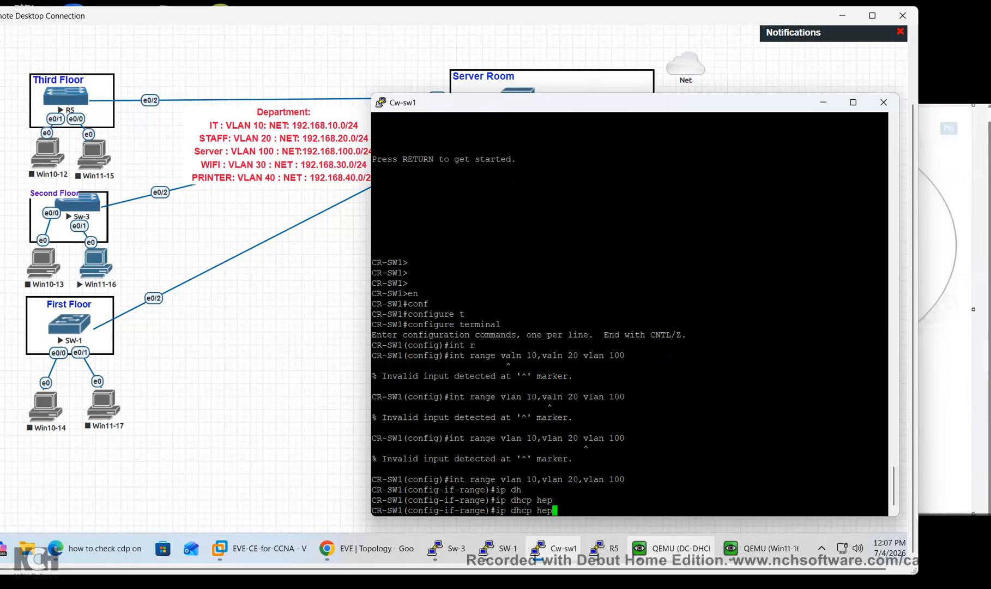
{"action": "type", "text": "er-add"}
{"action": "key", "text": "Tab"}
{"action": "type", "text": "re"}
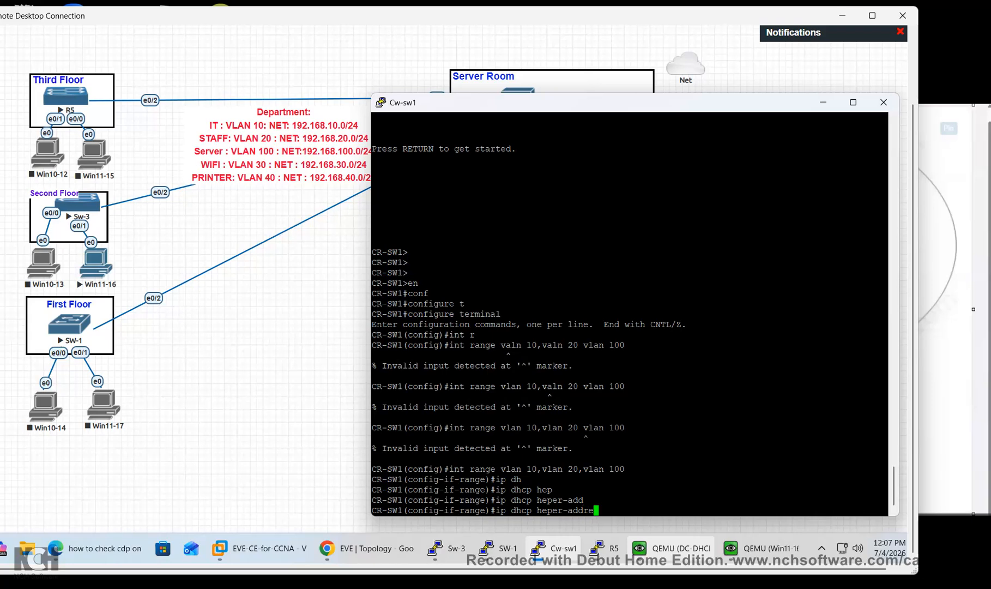
{"action": "type", "text": "ss 192.168.100.2"}
{"action": "key", "text": "ctrl+a"}
{"action": "key", "text": "Return"}
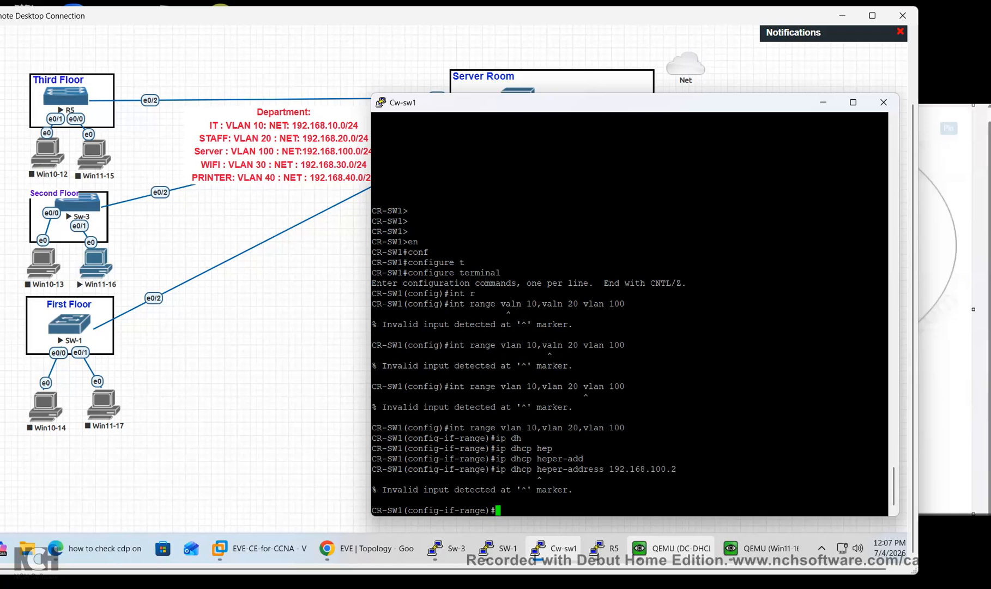
{"action": "type", "text": "exit"}
{"action": "key", "text": "Return"}
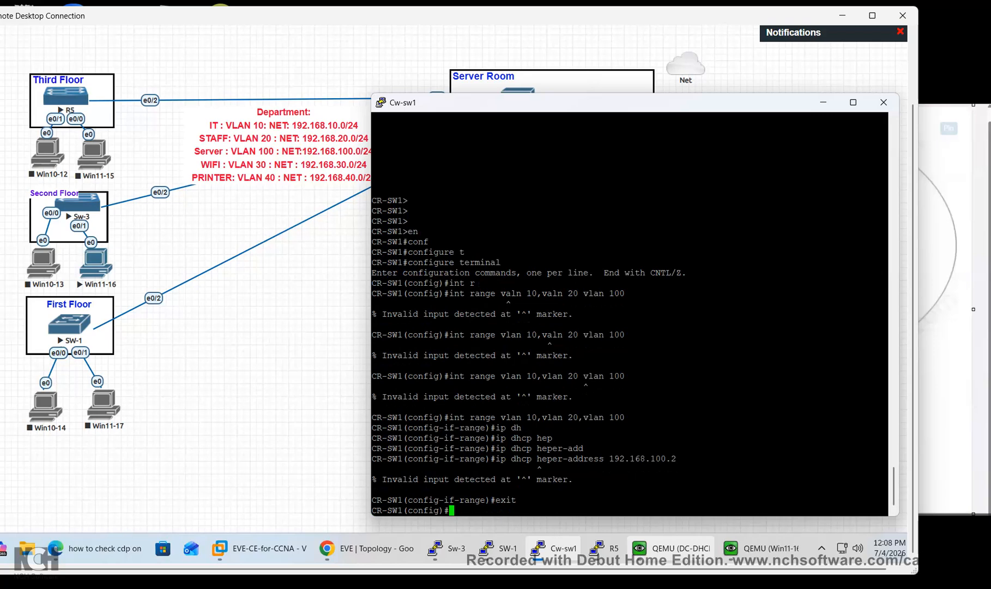
Set ip helper-address 192.168.100.2 on CR-SW1's interface Vlan10
{"action": "type", "text": "int"}
{"action": "key", "text": "Tab"}
{"action": "type", "text": "vlan "}
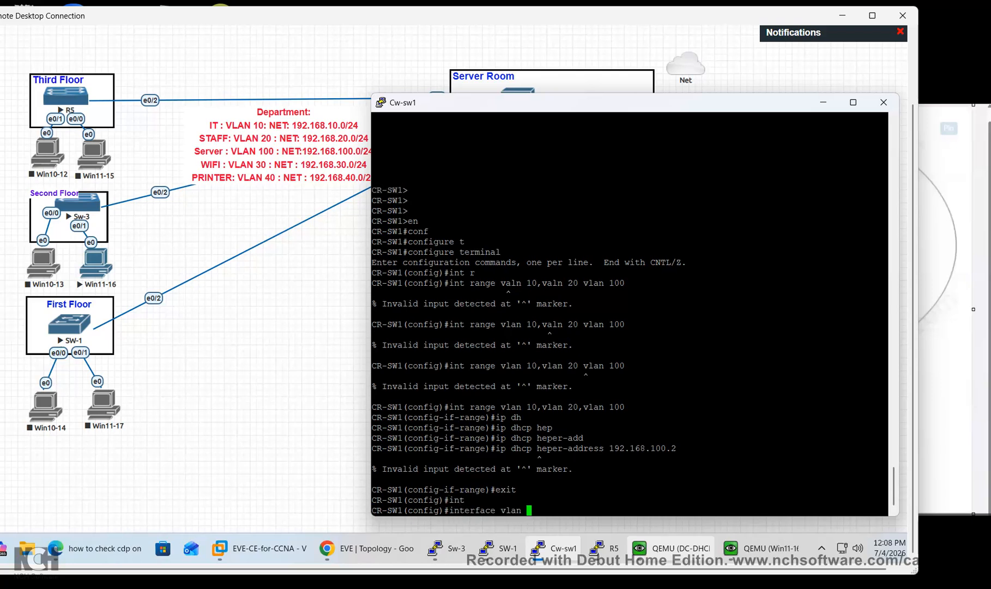
{"action": "type", "text": "10"}
{"action": "key", "text": "Return"}
{"action": "type", "text": "ip hel"}
{"action": "key", "text": "Tab"}
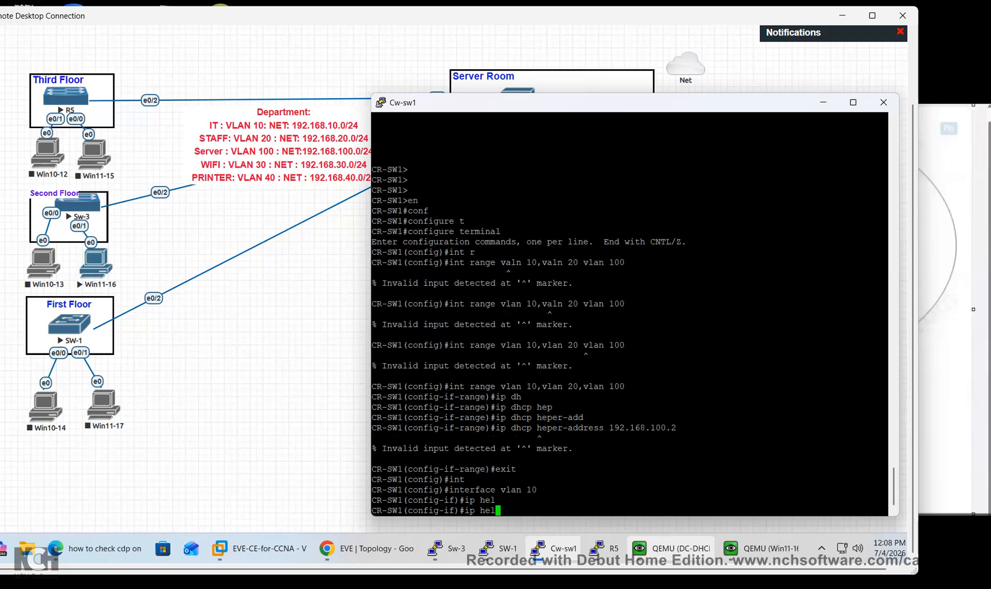
{"action": "type", "text": "p"}
{"action": "key", "text": "Tab"}
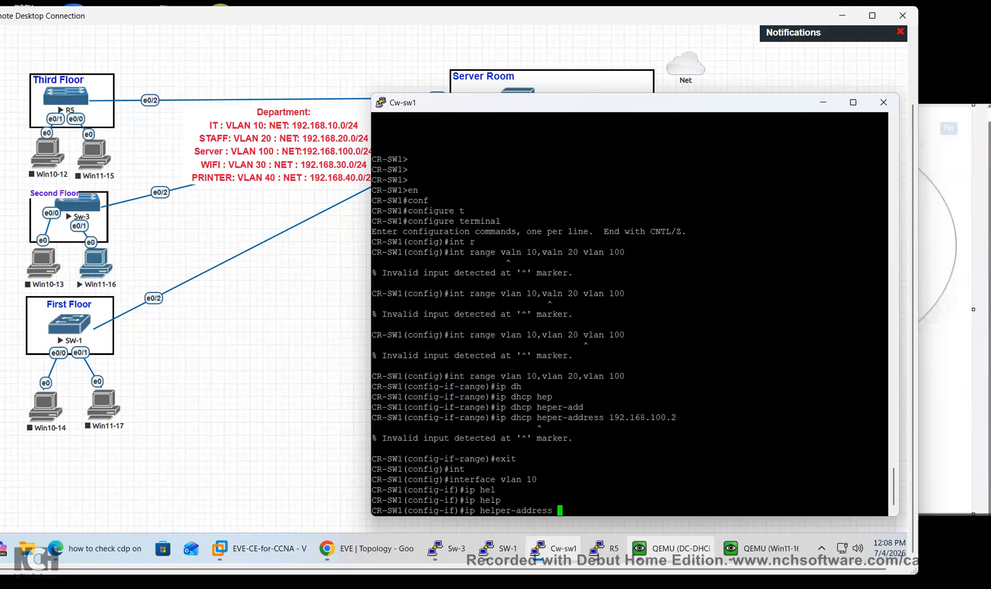
{"action": "type", "text": "192.168.100.2"}
{"action": "key", "text": "Return"}
{"action": "type", "text": "exit"}
{"action": "key", "text": "Return"}
Set ip helper-address 192.168.100.2 on interface Vlan20
{"action": "type", "text": "int vlan "}
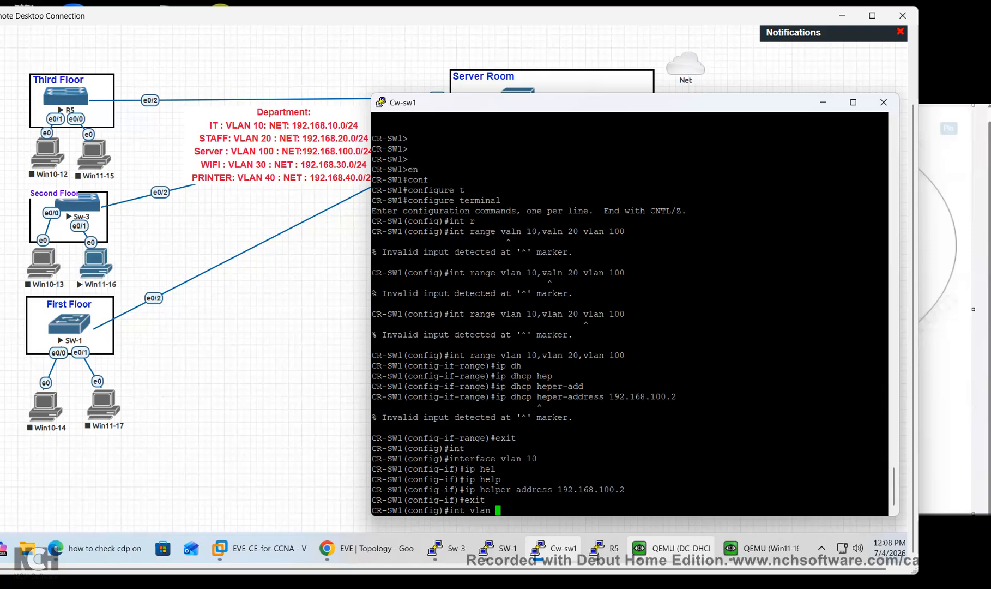
{"action": "type", "text": "20"}
{"action": "type", "text": "ip help"}
{"action": "key", "text": "Tab"}
{"action": "type", "text": "192.168.100.2"}
{"action": "key", "text": "Return"}
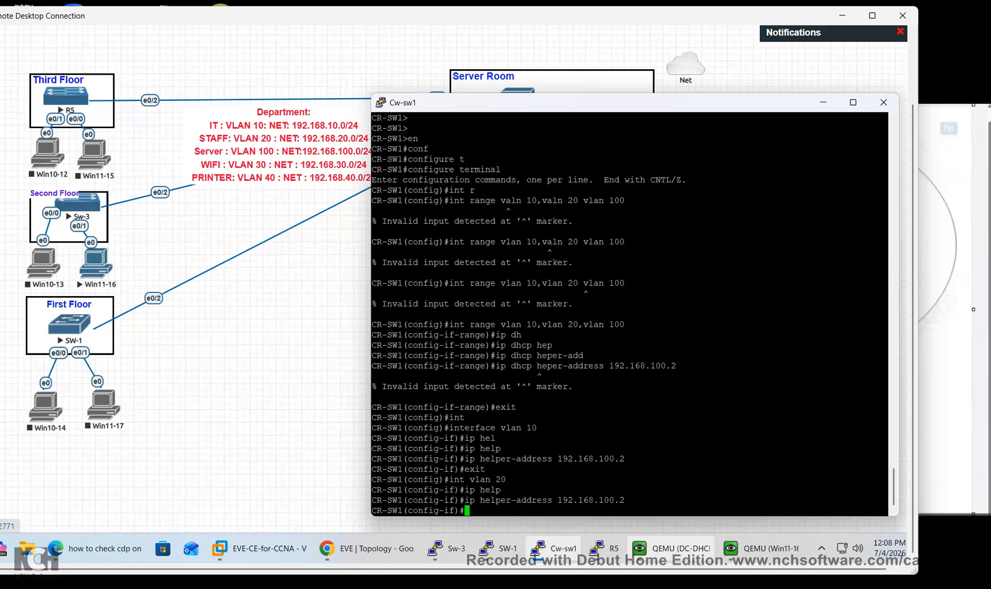
{"action": "left_click_drag", "start_coordinate": [589, 102], "coordinate": [629, 151]}
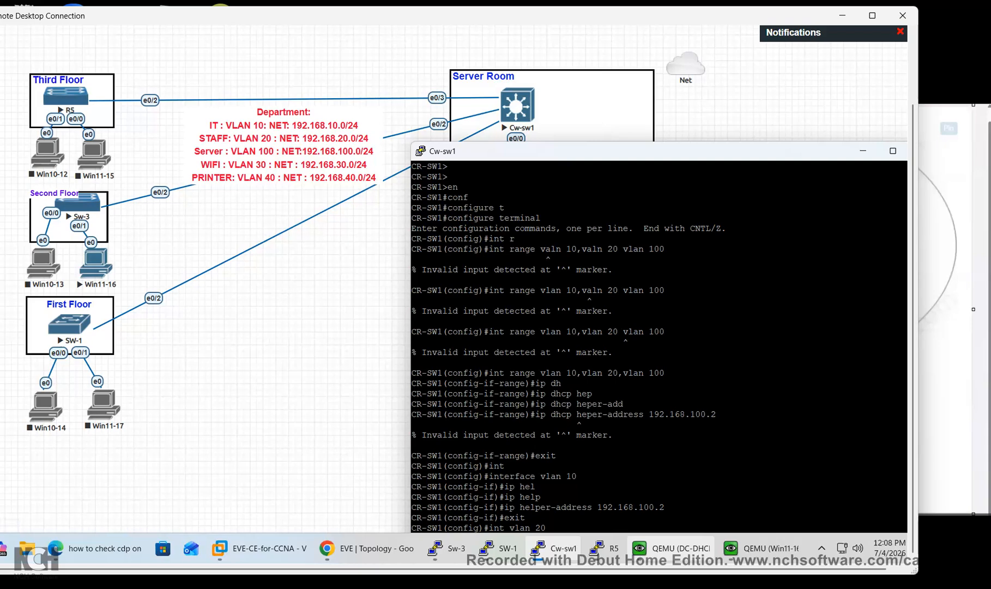
{"action": "left_click_drag", "start_coordinate": [628, 151], "coordinate": [629, 92]}
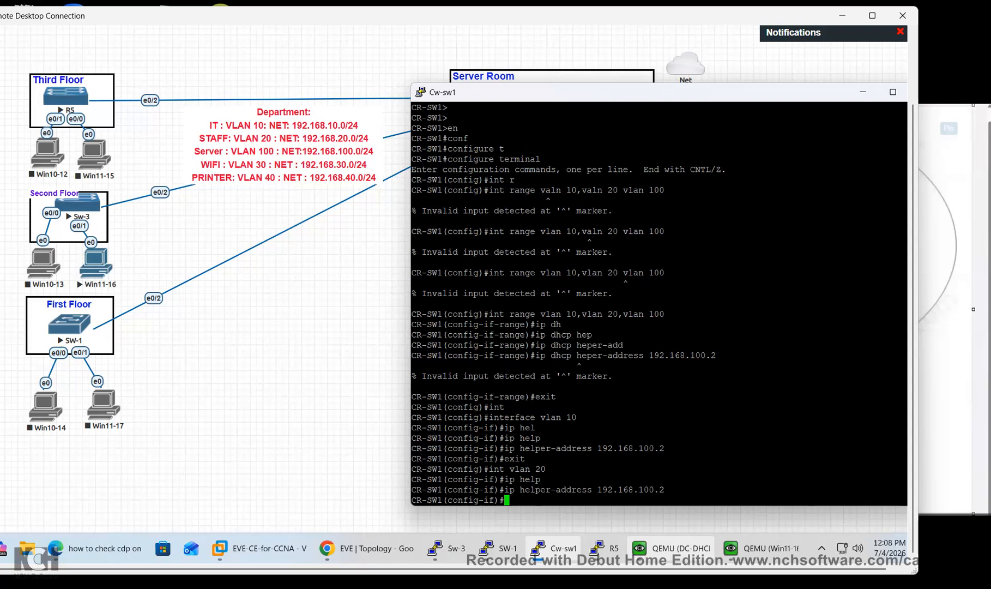
{"action": "type", "text": "exit"}
{"action": "key", "text": "Return"}
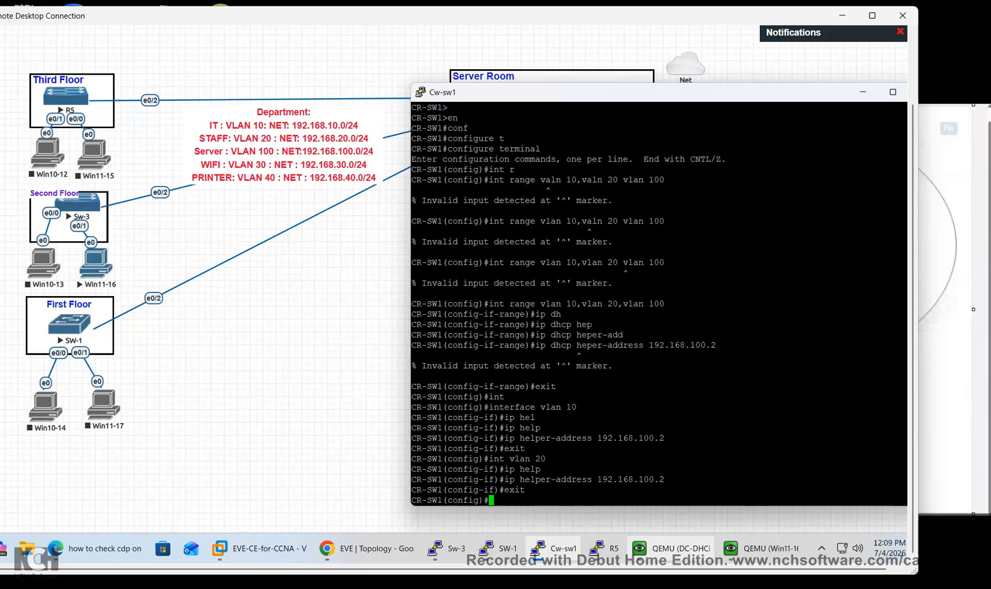
Set ip helper-address 192.168.100.2 on interface Vlan100 and save the configuration with 'do wr'
{"action": "type", "text": "int"}
{"action": "key", "text": "Tab"}
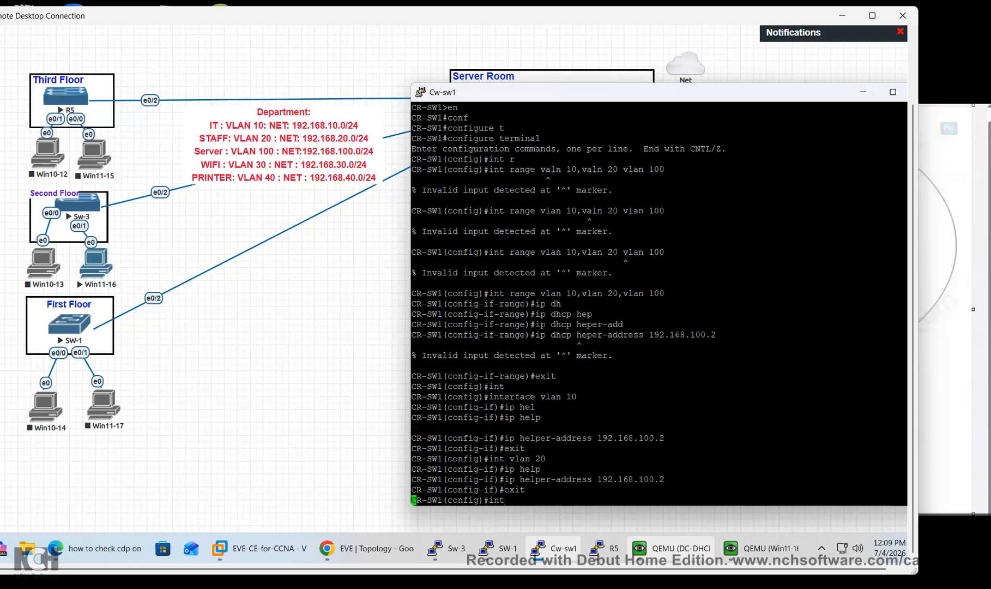
{"action": "type", "text": "vlan 100"}
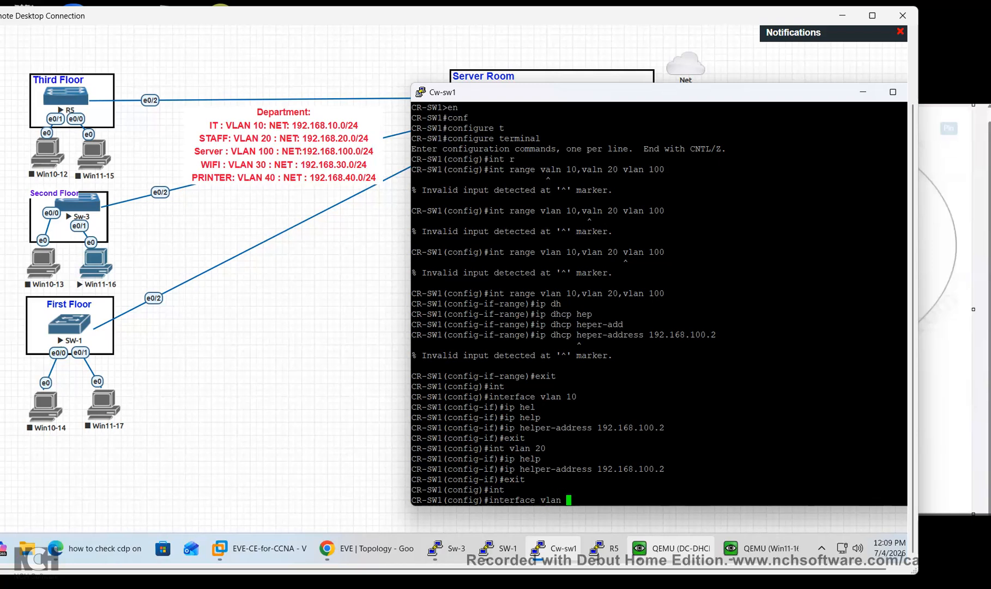
{"action": "key", "text": "Return"}
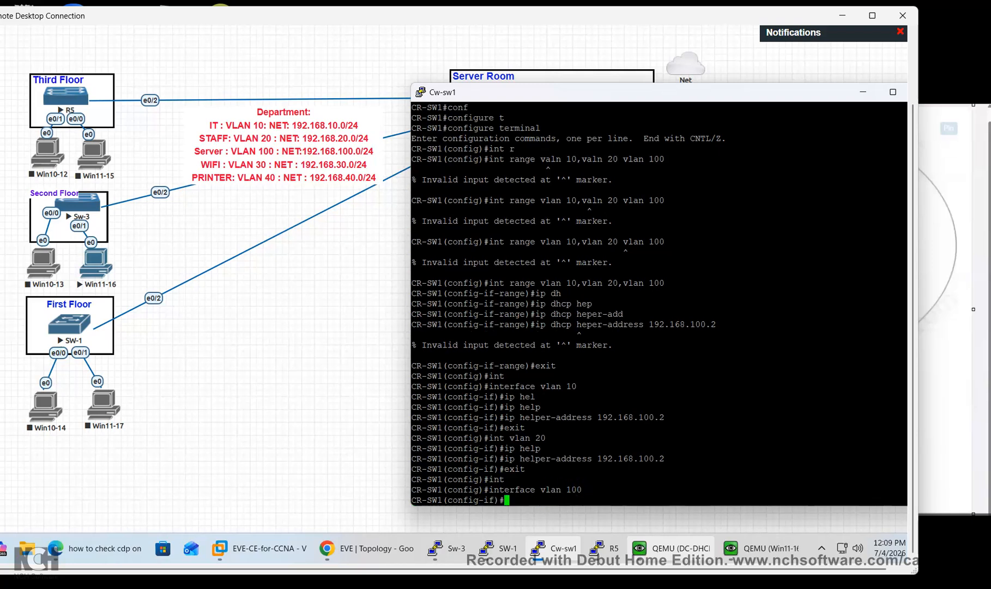
{"action": "type", "text": "ip dhc"}
{"action": "key", "text": "Tab"}
{"action": "type", "text": "hel"}
{"action": "key", "text": "Tab"}
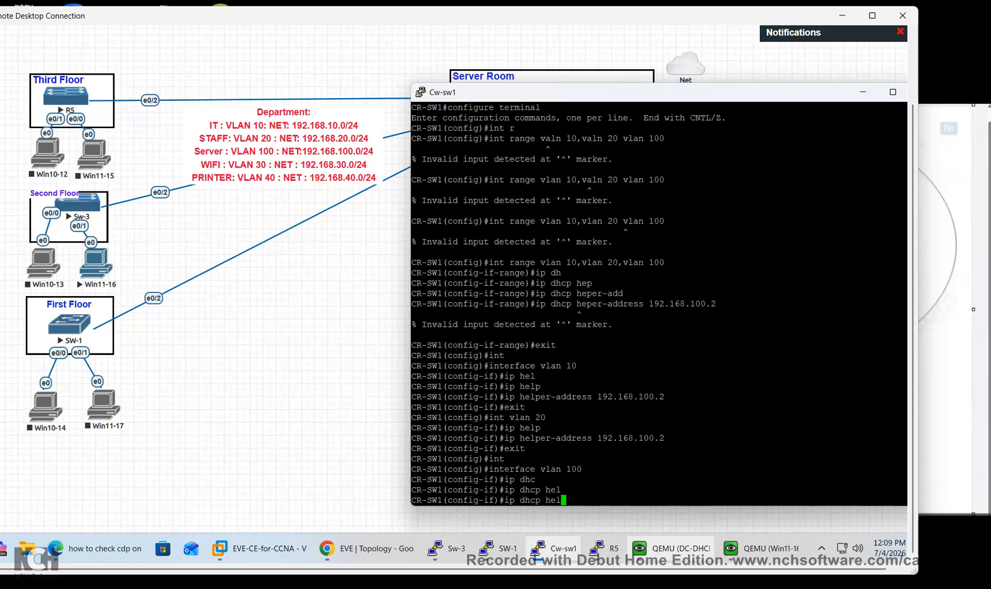
{"action": "key", "text": "BackSpace"}
{"action": "key", "text": "BackSpace"}
{"action": "key", "text": "BackSpace"}
{"action": "key", "text": "BackSpace"}
{"action": "key", "text": "BackSpace"}
{"action": "key", "text": "BackSpace"}
{"action": "key", "text": "BackSpace"}
{"action": "key", "text": "BackSpace"}
{"action": "type", "text": "hel"}
{"action": "key", "text": "Tab"}
{"action": "type", "text": "p"}
{"action": "key", "text": "Tab"}
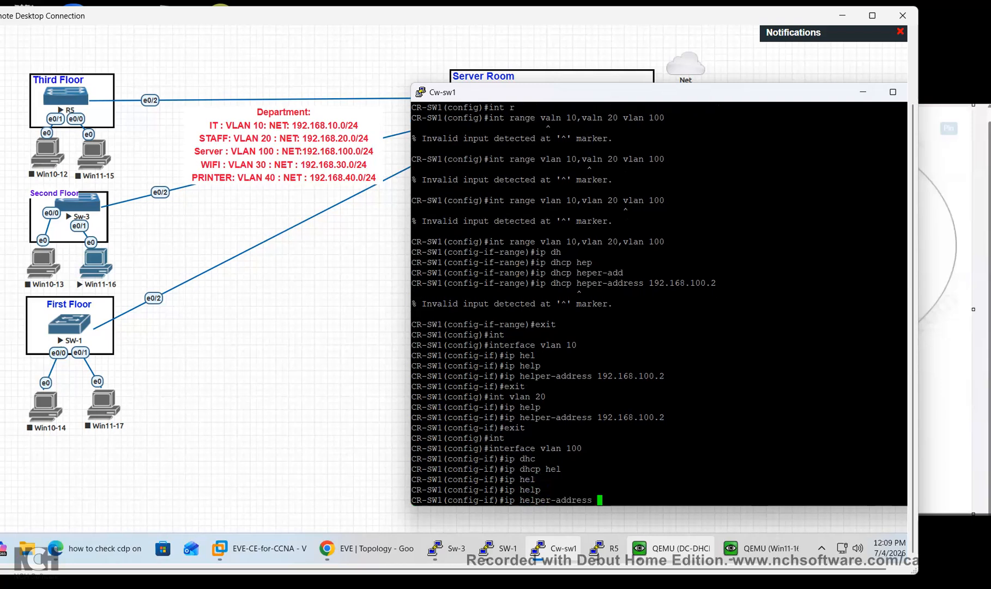
{"action": "type", "text": "192.168.100.2"}
{"action": "key", "text": "Return"}
{"action": "type", "text": "exit"}
{"action": "key", "text": "Return"}
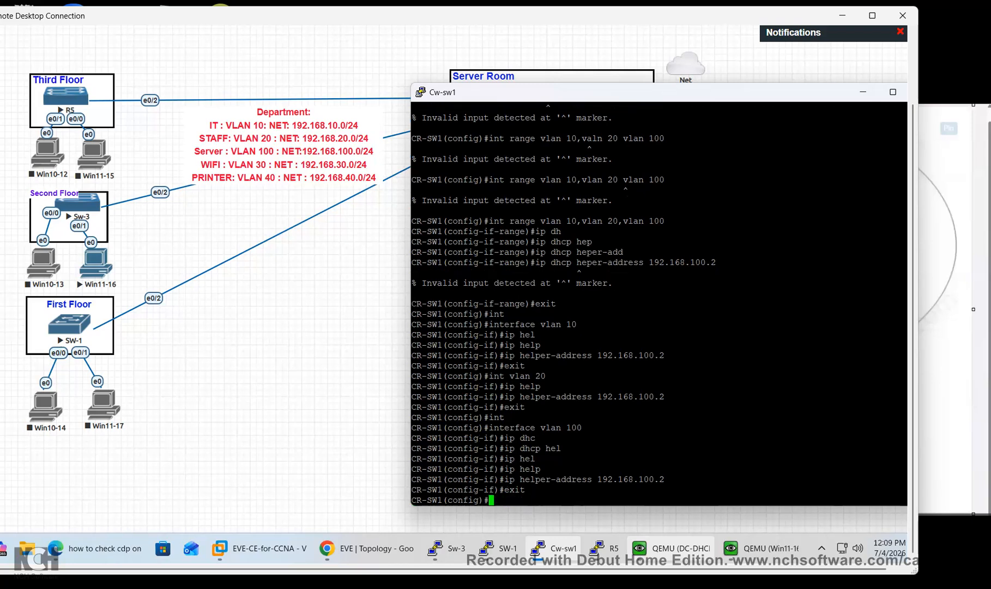
{"action": "type", "text": "do wr"}
{"action": "key", "text": "Return"}
{"action": "key", "text": "Return"}
Display CR-SW1's running configuration with 'do sh run'
{"action": "key", "text": "Return"}
{"action": "type", "text": "sh run"}
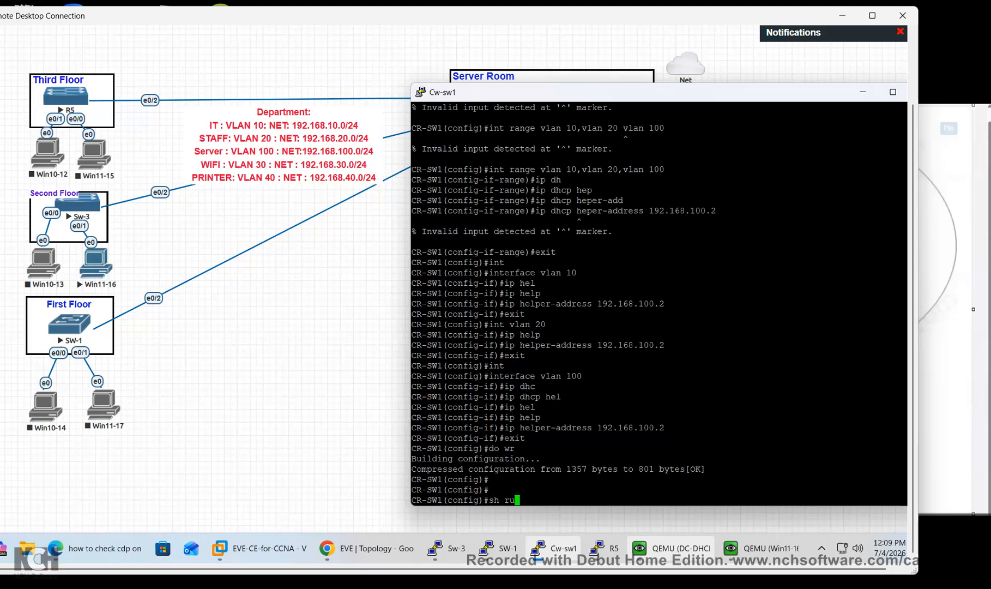
{"action": "key", "text": "Return"}
{"action": "key", "text": "Return"}
{"action": "key", "text": "Return"}
{"action": "key", "text": "Return"}
{"action": "type", "text": "d"}
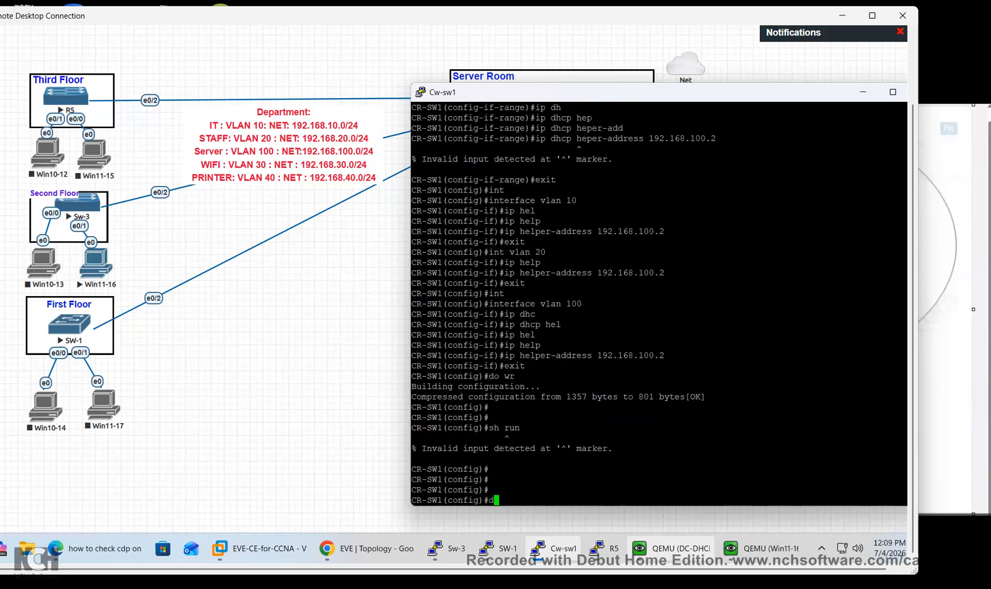
{"action": "type", "text": "o sh run"}
{"action": "key", "text": "Return"}
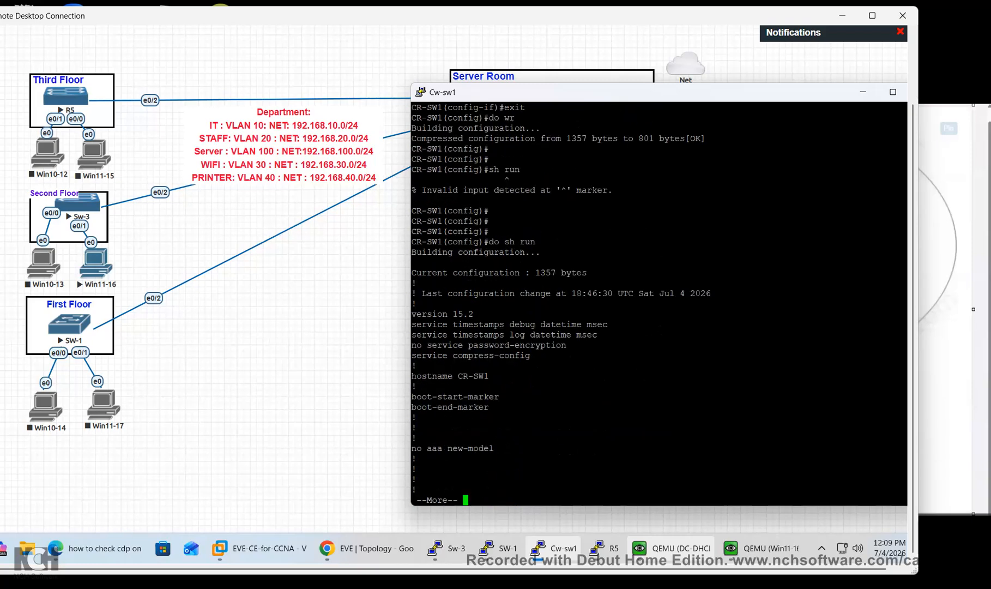
{"action": "key", "text": "Return"}
{"action": "key", "text": "Return"}
{"action": "key", "text": "Return"}
{"action": "key", "text": "Return"}
{"action": "key", "text": "Return"}
{"action": "key", "text": "Return"}
{"action": "key", "text": "Return"}
{"action": "key", "text": "Return"}
{"action": "key", "text": "Return"}
{"action": "key", "text": "Return"}
{"action": "key", "text": "Return"}
{"action": "key", "text": "Return"}
{"action": "key", "text": "Return"}
{"action": "key", "text": "Return"}
{"action": "key", "text": "Return"}
{"action": "key", "text": "Return"}
{"action": "key", "text": "Return"}
{"action": "key", "text": "Return"}
{"action": "key", "text": "Return"}
{"action": "key", "text": "Return"}
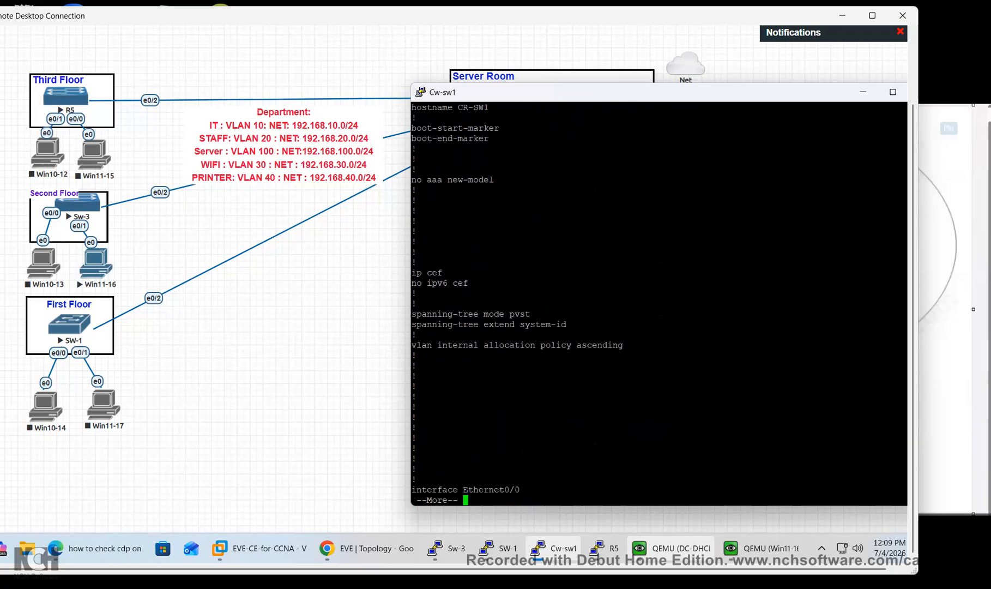
{"action": "key", "text": "Return"}
{"action": "key", "text": "Return"}
{"action": "key", "text": "Return"}
{"action": "key", "text": "Return"}
{"action": "key", "text": "Return"}
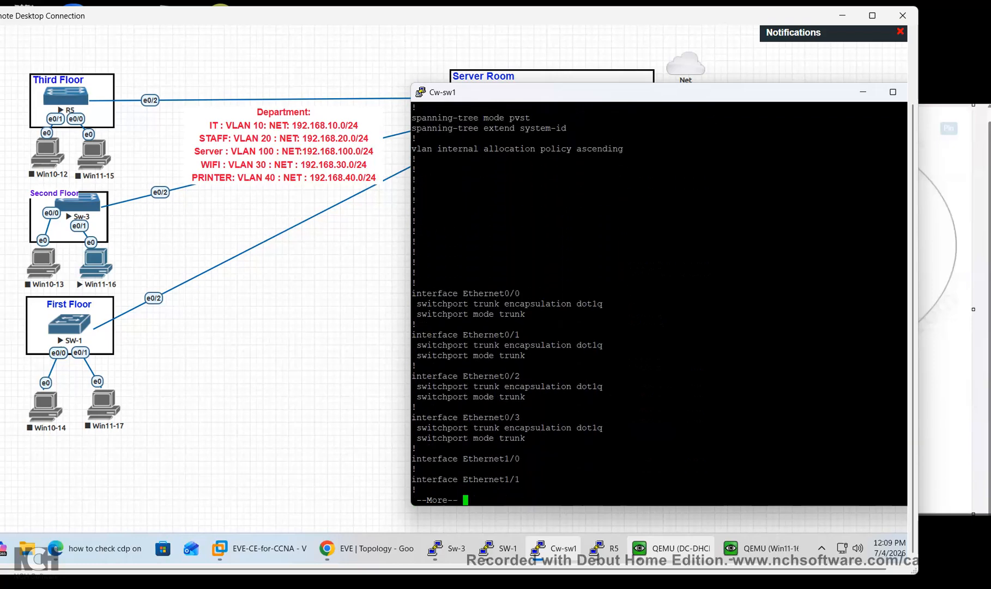
Page through the trunk and Vlan interface lines to the end of the config, back to a prompt
{"action": "left_click_drag", "start_coordinate": [906, 345], "coordinate": [453, 344]}
{"action": "left_click_drag", "start_coordinate": [528, 394], "coordinate": [452, 387]}
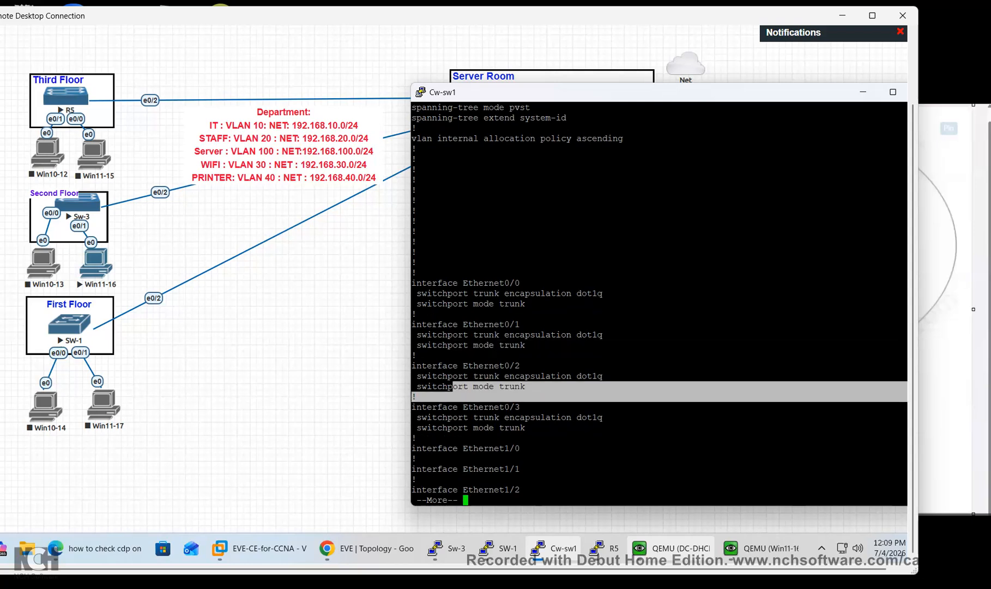
{"action": "key", "text": "Return"}
{"action": "key", "text": "Return"}
{"action": "key", "text": "Return"}
{"action": "key", "text": "Return"}
{"action": "key", "text": "Return"}
{"action": "key", "text": "Return"}
{"action": "key", "text": "Return"}
{"action": "key", "text": "Return"}
{"action": "key", "text": "Return"}
{"action": "key", "text": "Return"}
{"action": "key", "text": "Return"}
{"action": "key", "text": "Return"}
{"action": "key", "text": "Return"}
{"action": "key", "text": "Return"}
{"action": "key", "text": "Return"}
{"action": "key", "text": "Return"}
{"action": "key", "text": "Return"}
{"action": "key", "text": "Return"}
{"action": "key", "text": "Return"}
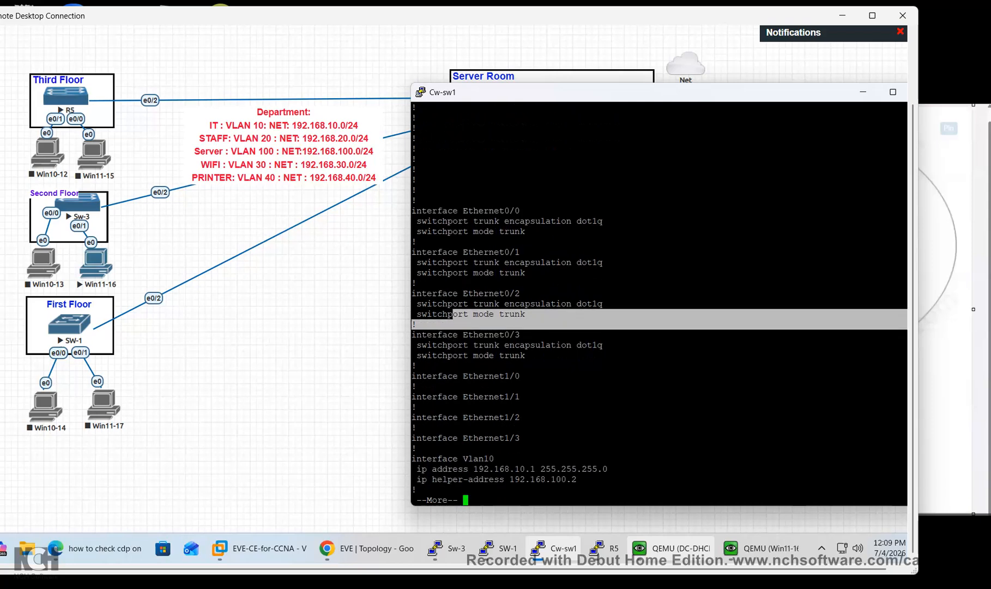
{"action": "key", "text": "Return"}
{"action": "key", "text": "Return"}
{"action": "key", "text": "Return"}
{"action": "key", "text": "Return"}
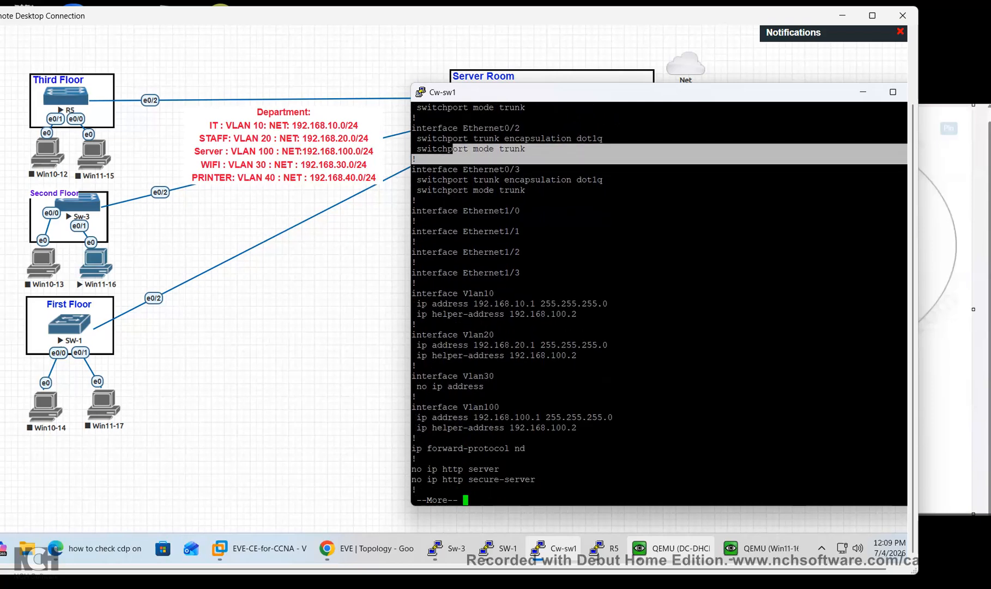
{"action": "left_click_drag", "start_coordinate": [490, 346], "coordinate": [510, 376]}
{"action": "left_click", "coordinate": [505, 382]}
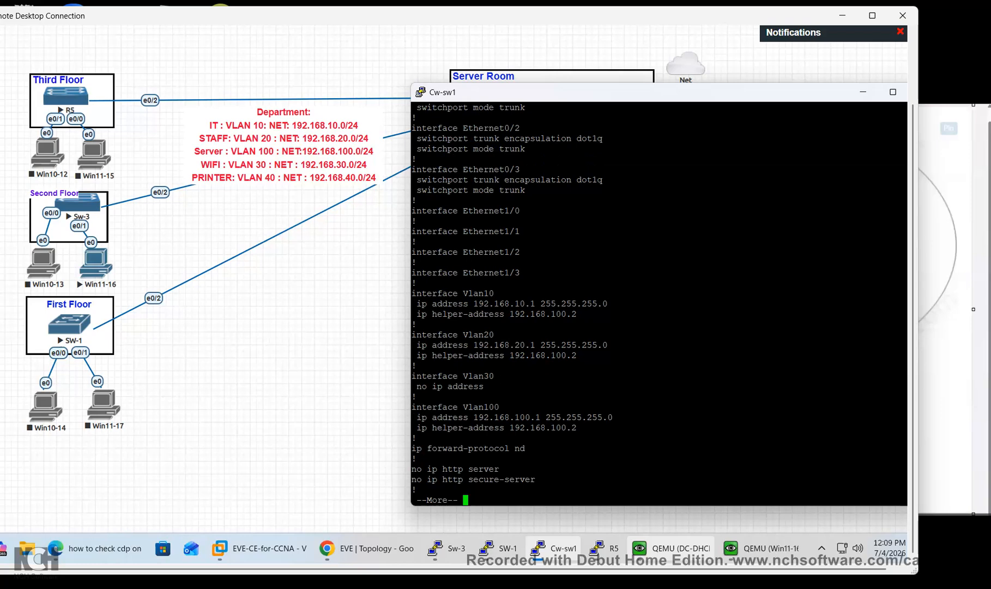
{"action": "key", "text": "Return"}
{"action": "key", "text": "Return"}
{"action": "key", "text": "Return"}
{"action": "key", "text": "Return"}
{"action": "key", "text": "Return"}
{"action": "key", "text": "Return"}
{"action": "key", "text": "Return"}
{"action": "key", "text": "Return"}
{"action": "key", "text": "Return"}
{"action": "key", "text": "Return"}
{"action": "key", "text": "Return"}
{"action": "key", "text": "Return"}
{"action": "key", "text": "Return"}
{"action": "key", "text": "Return"}
{"action": "key", "text": "Return"}
{"action": "key", "text": "Return"}
{"action": "key", "text": "Return"}
{"action": "key", "text": "Return"}
{"action": "key", "text": "Return"}
{"action": "key", "text": "Return"}
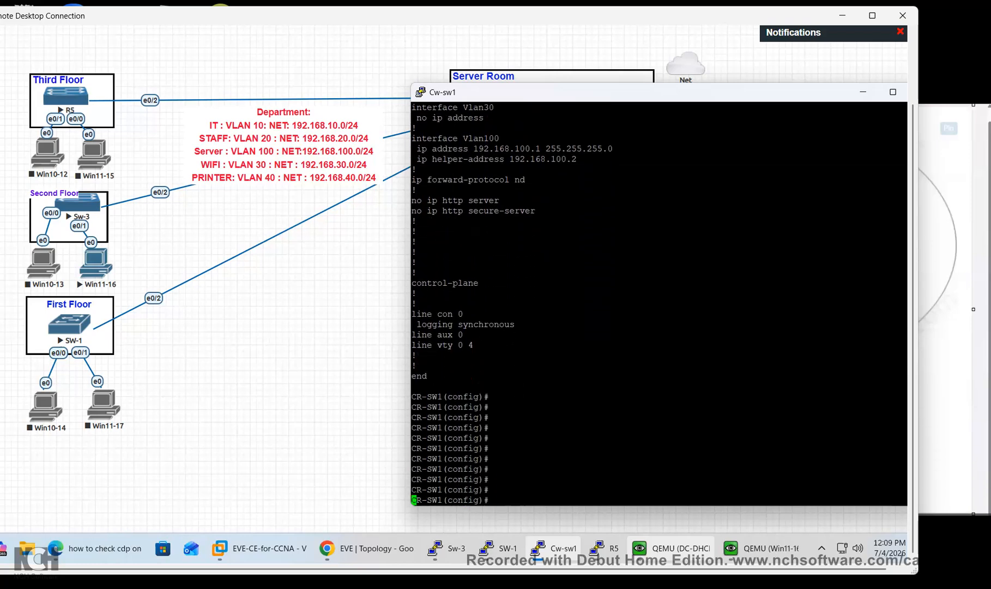
{"action": "key", "text": "Return"}
{"action": "key", "text": "Return"}
{"action": "key", "text": "Return"}
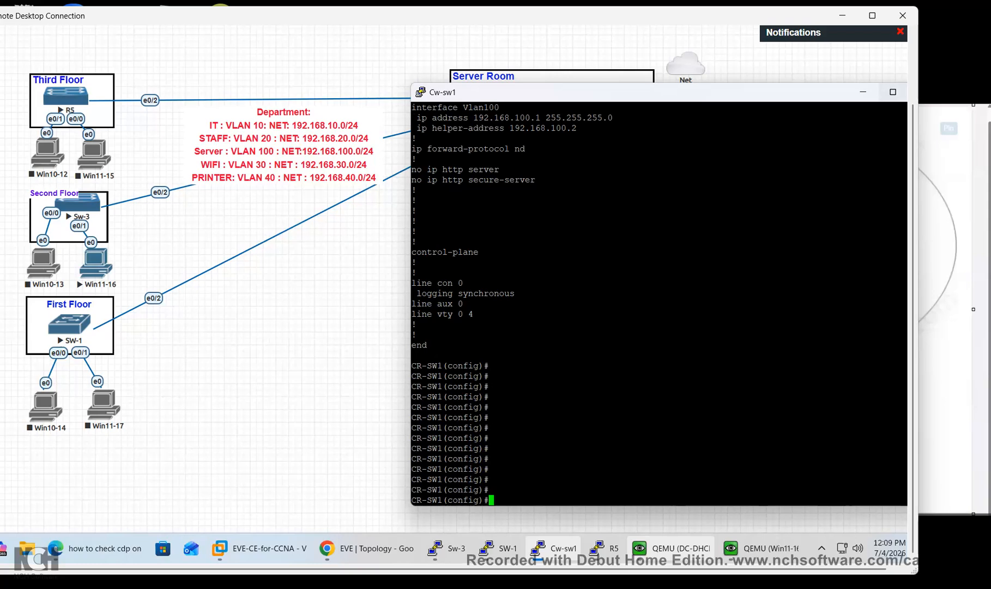
Minimize the core switch console, then start Win10-12, Win10-14 and Win11-17 from their node menus
{"action": "left_click", "coordinate": [864, 91]}
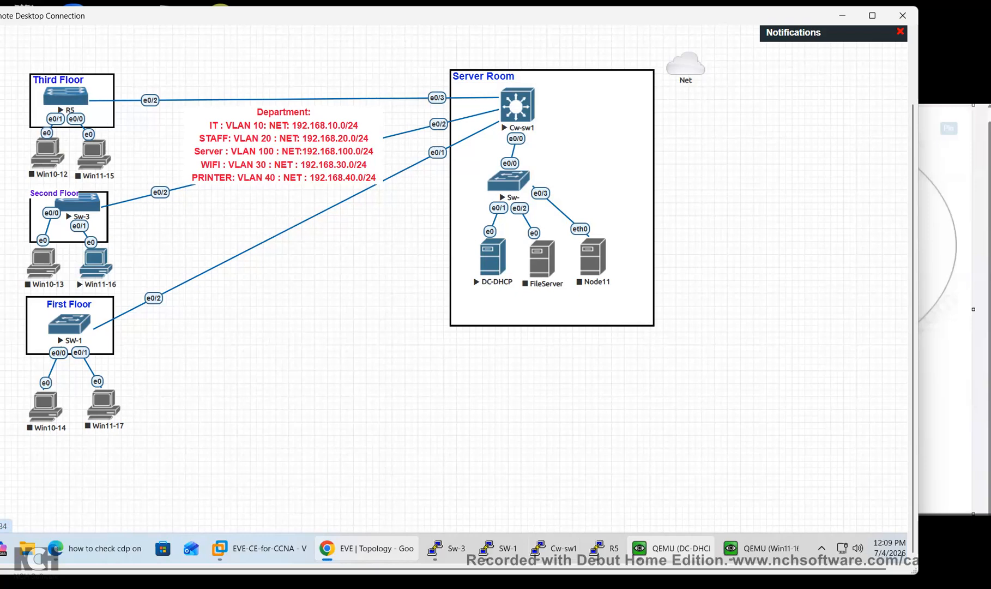
{"action": "right_click", "coordinate": [62, 149]}
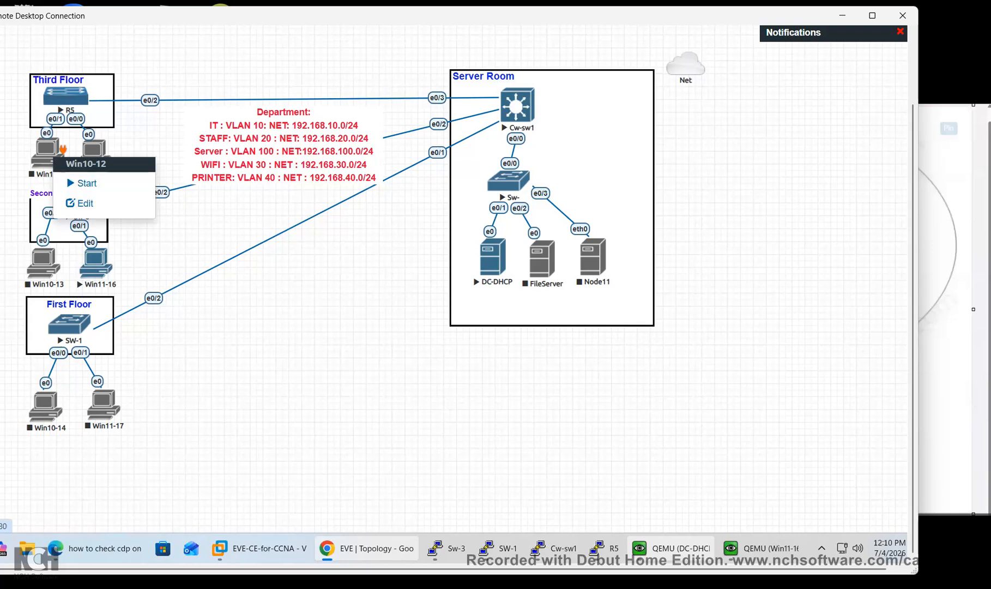
{"action": "left_click", "coordinate": [77, 183]}
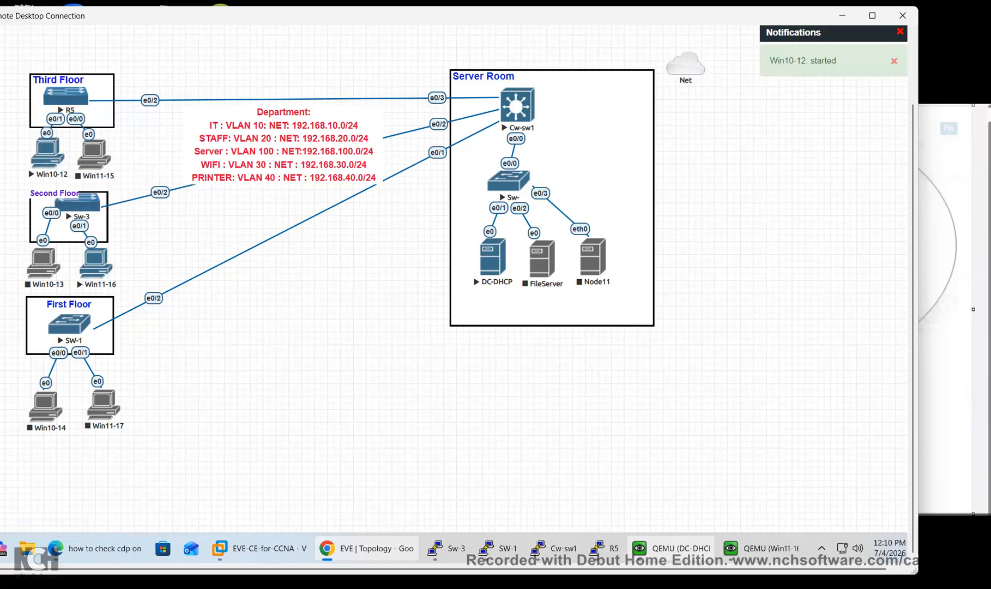
{"action": "right_click", "coordinate": [62, 403]}
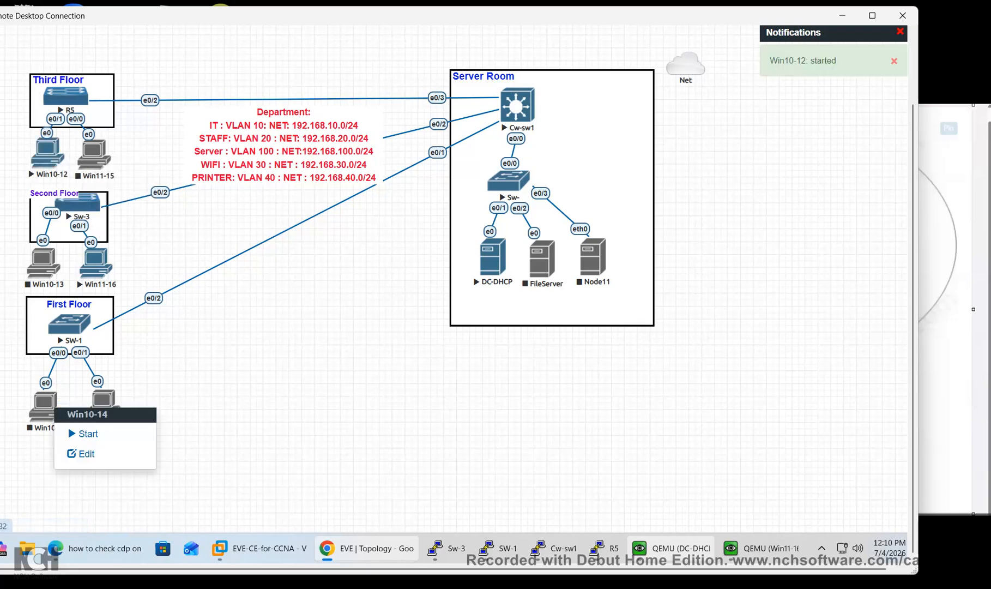
{"action": "left_click", "coordinate": [77, 433]}
{"action": "right_click", "coordinate": [116, 400]}
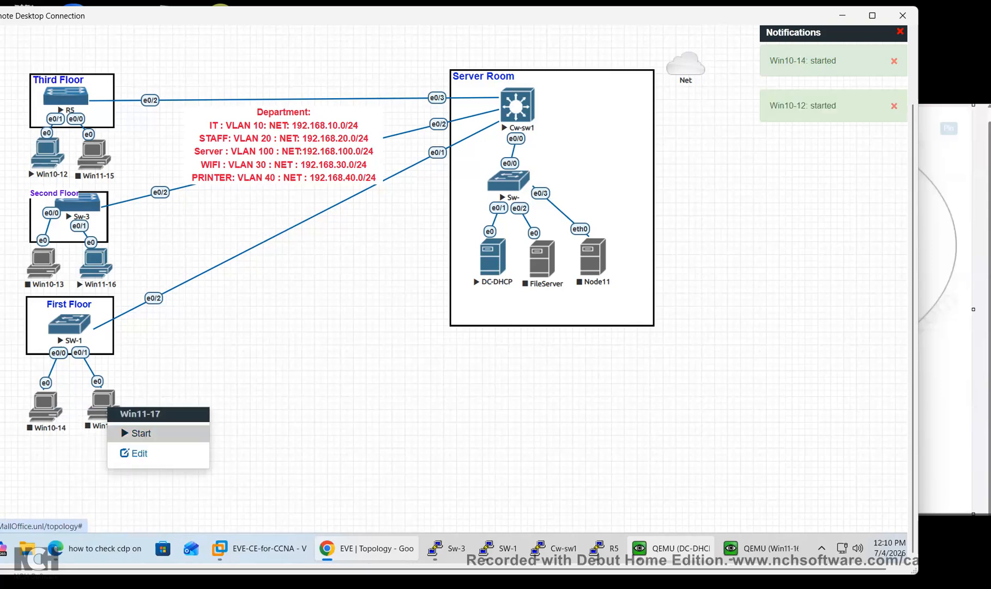
{"action": "left_click", "coordinate": [139, 433]}
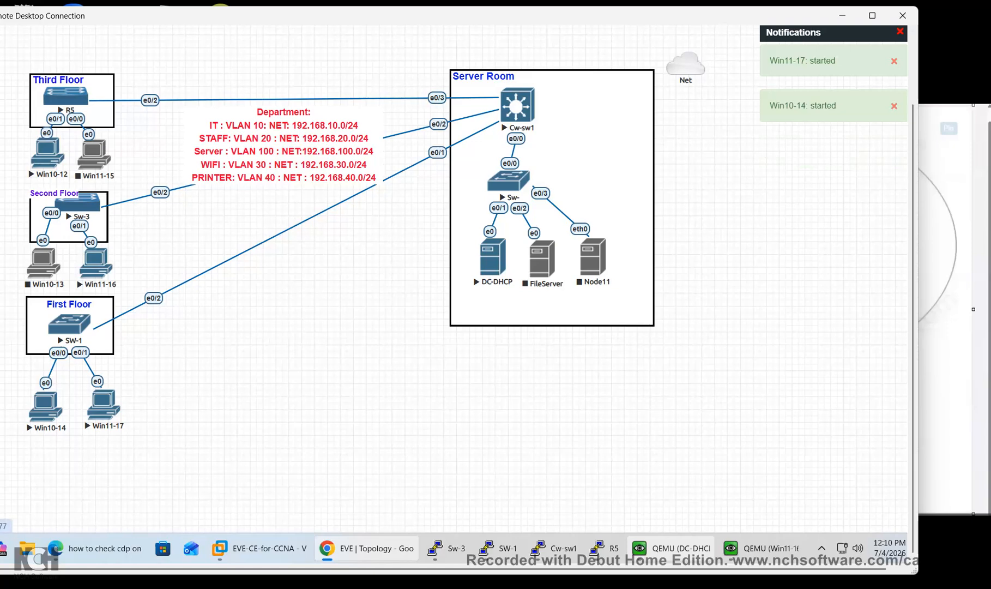
Inspect Win11-16's Ethernet IPv4 settings, cancel without changes, and close the adapter dialogs
{"action": "left_click", "coordinate": [760, 549]}
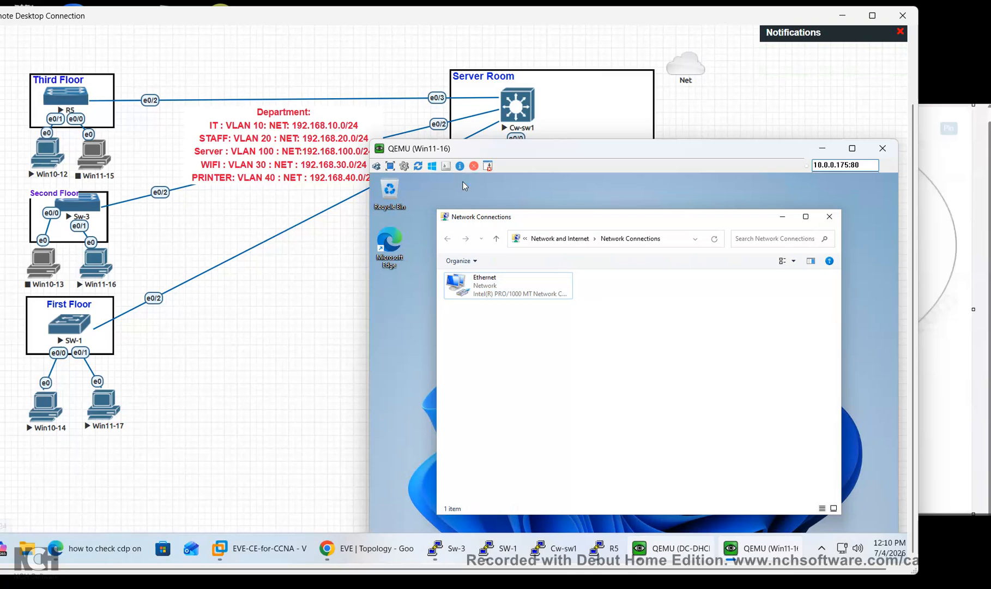
{"action": "double_click", "coordinate": [509, 287]}
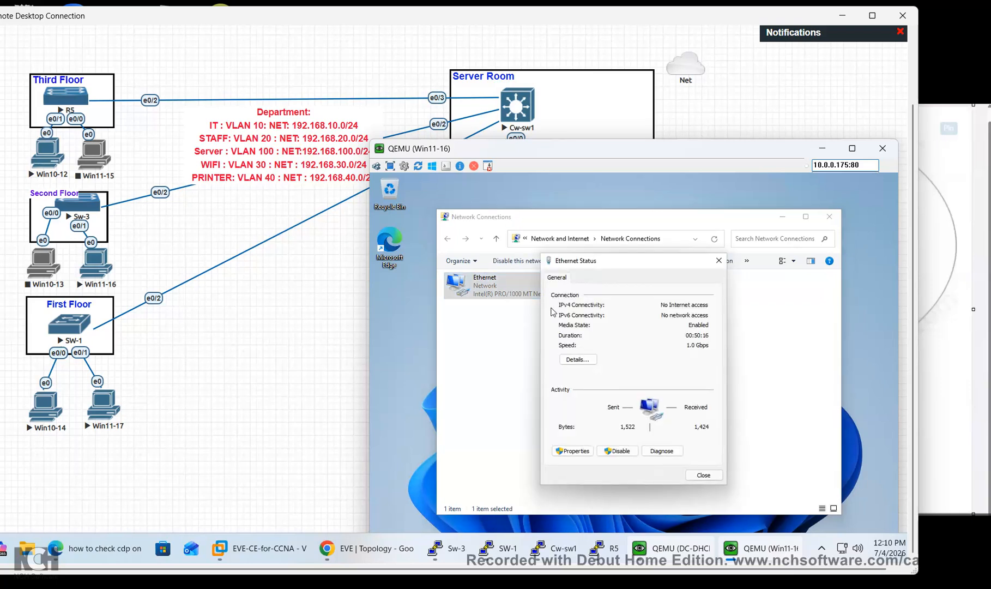
{"action": "left_click", "coordinate": [573, 451]}
{"action": "left_click", "coordinate": [631, 381]}
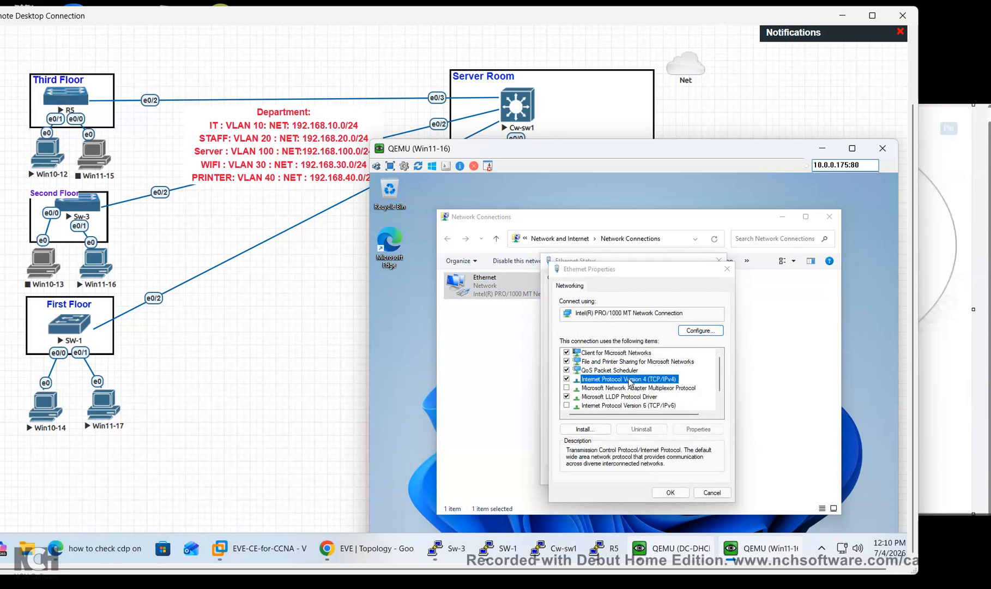
{"action": "double_click", "coordinate": [631, 380]}
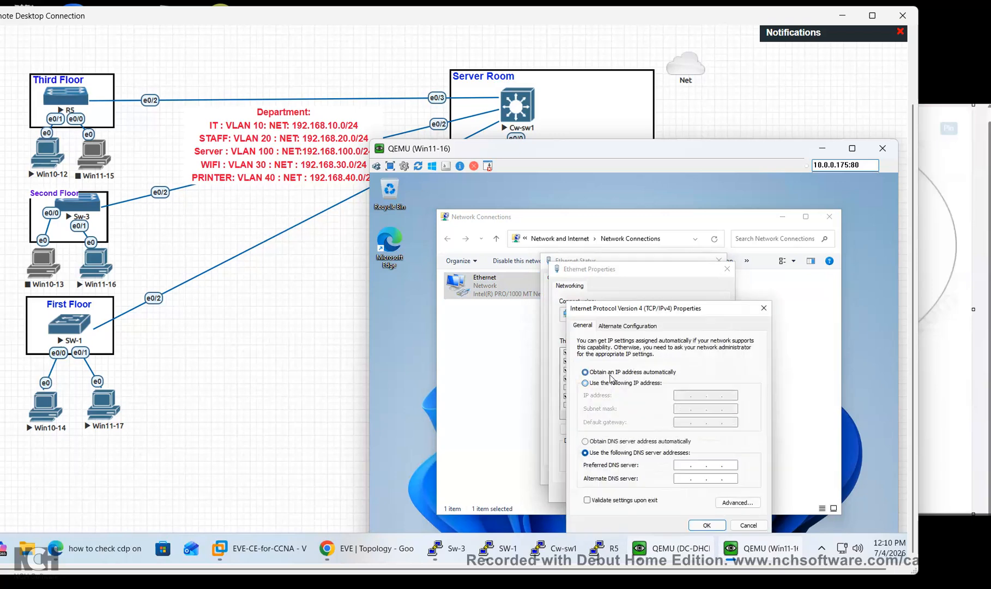
{"action": "left_click", "coordinate": [603, 441]}
{"action": "left_click", "coordinate": [749, 524]}
{"action": "left_click", "coordinate": [674, 491]}
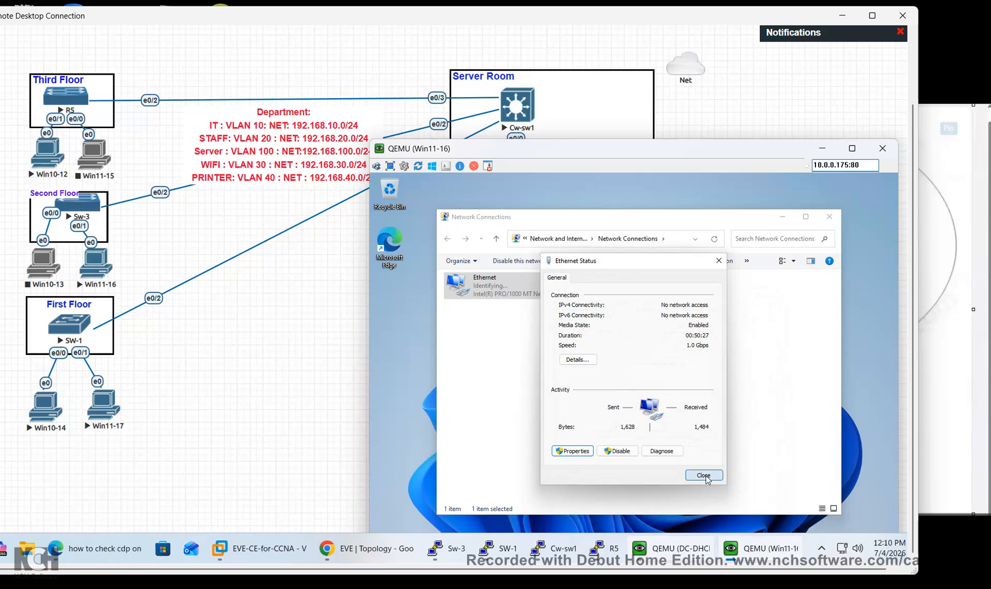
{"action": "left_click", "coordinate": [705, 476]}
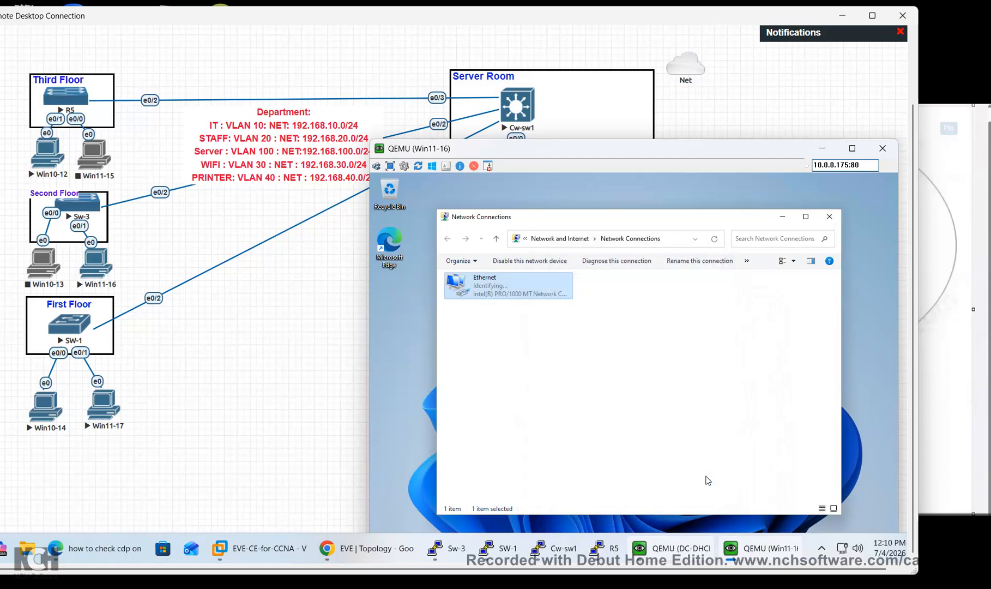
Open Win10-14's console in the VNC viewer, trust the connection and sign in with the account password
{"action": "left_click", "coordinate": [371, 374]}
{"action": "left_click", "coordinate": [46, 407]}
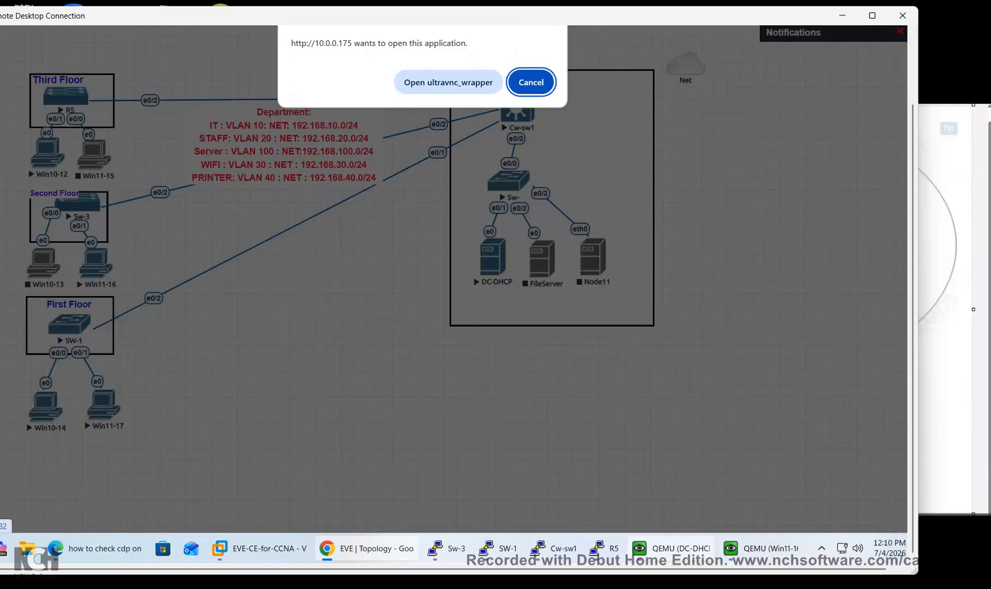
{"action": "left_click", "coordinate": [448, 82]}
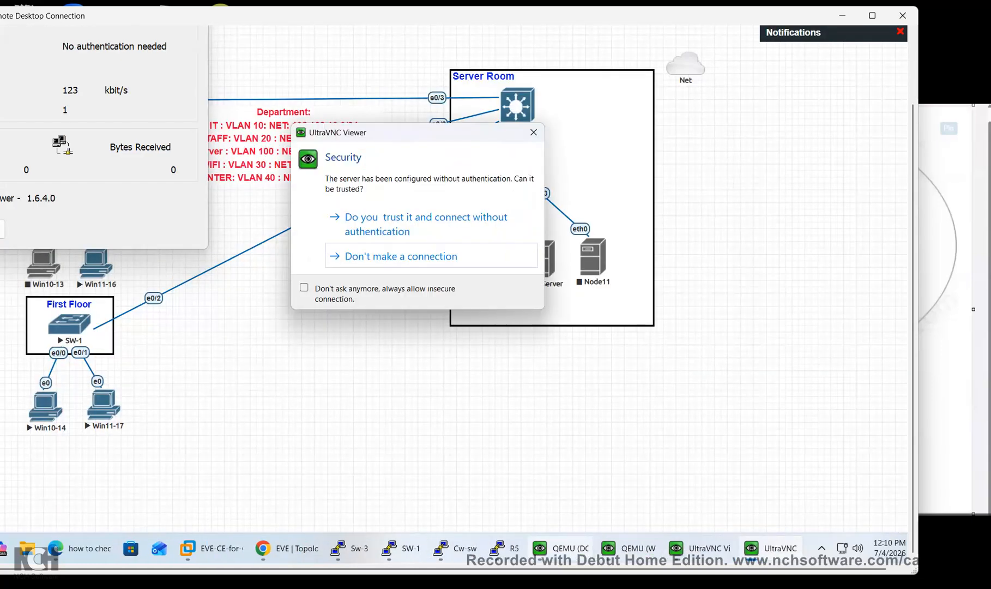
{"action": "left_click", "coordinate": [304, 287]}
{"action": "left_click", "coordinate": [382, 218]}
{"action": "left_click", "coordinate": [463, 315]}
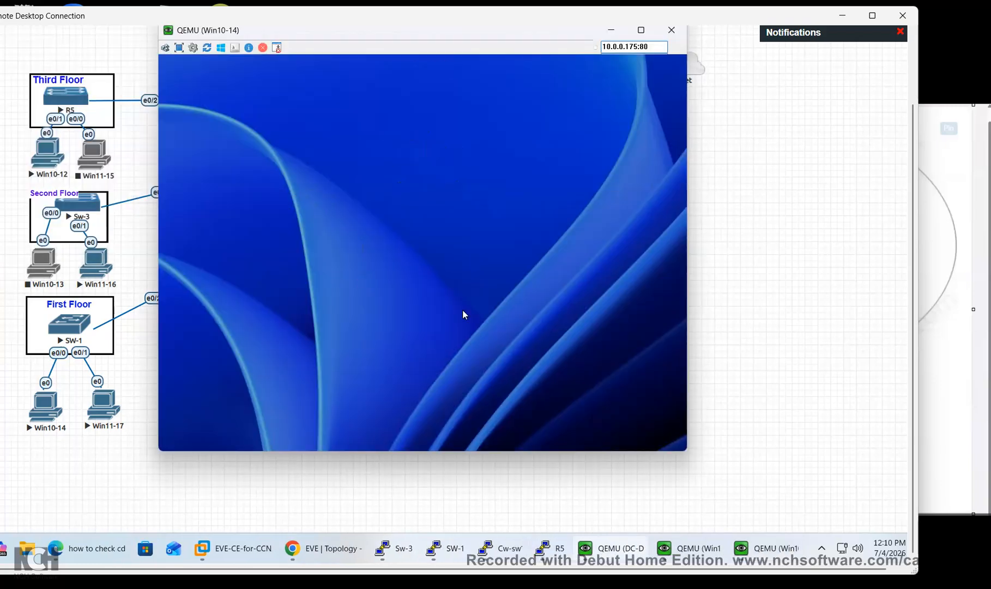
{"action": "type", "text": "•"}
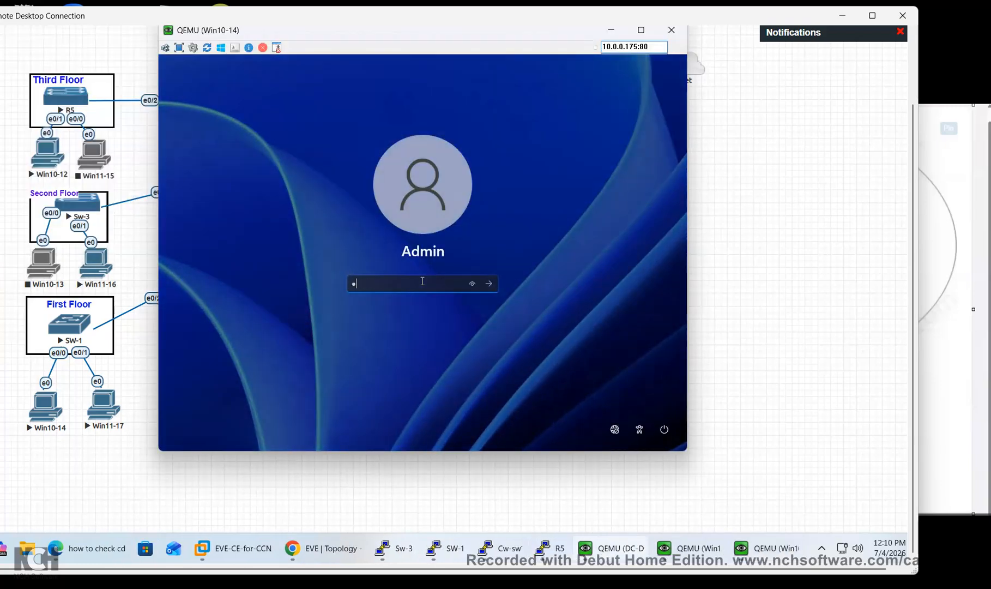
{"action": "key", "text": "BackSpace"}
{"action": "type", "text": "••••••••"}
{"action": "key", "text": "Return"}
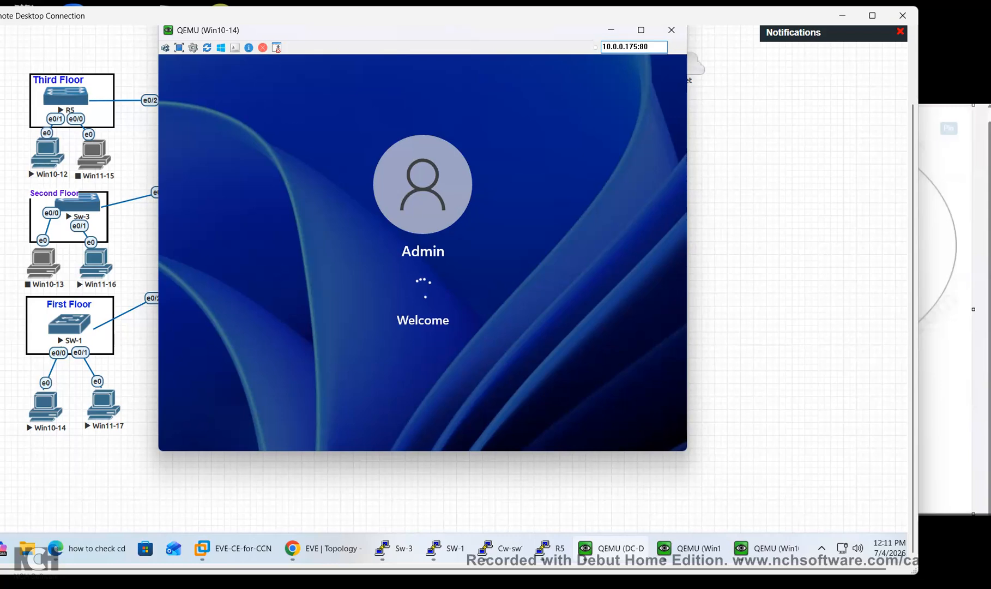
Show Win11-16's Ethernet connection details with the 169.254.38.162 autoconfiguration address
{"action": "left_click", "coordinate": [689, 548]}
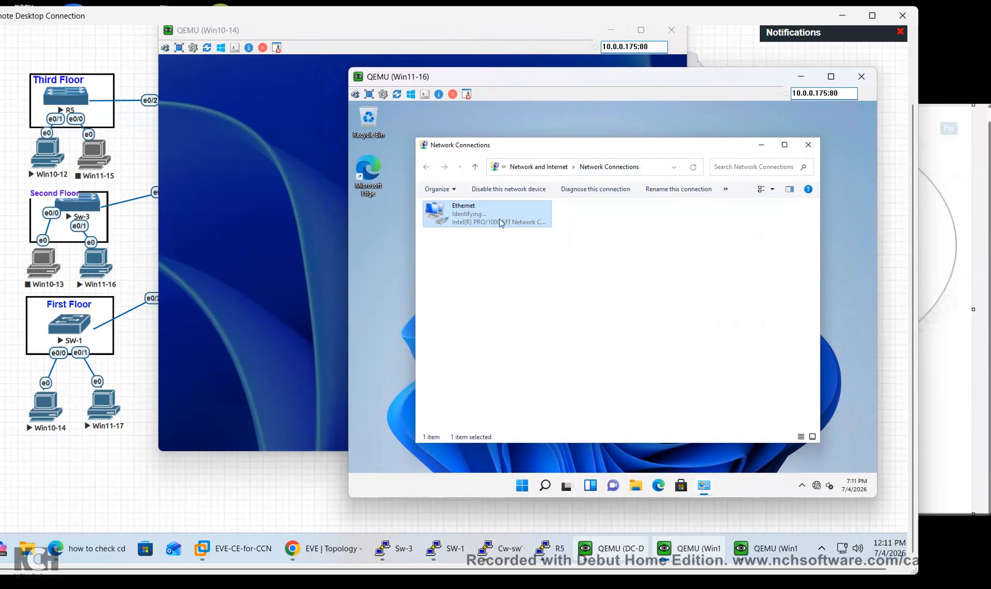
{"action": "double_click", "coordinate": [500, 222]}
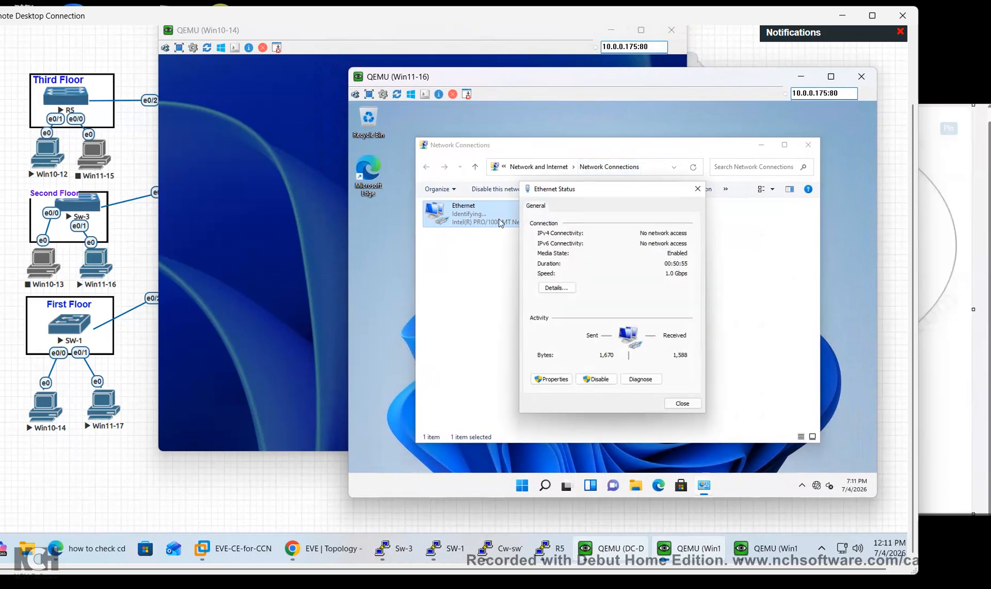
{"action": "left_click", "coordinate": [567, 289]}
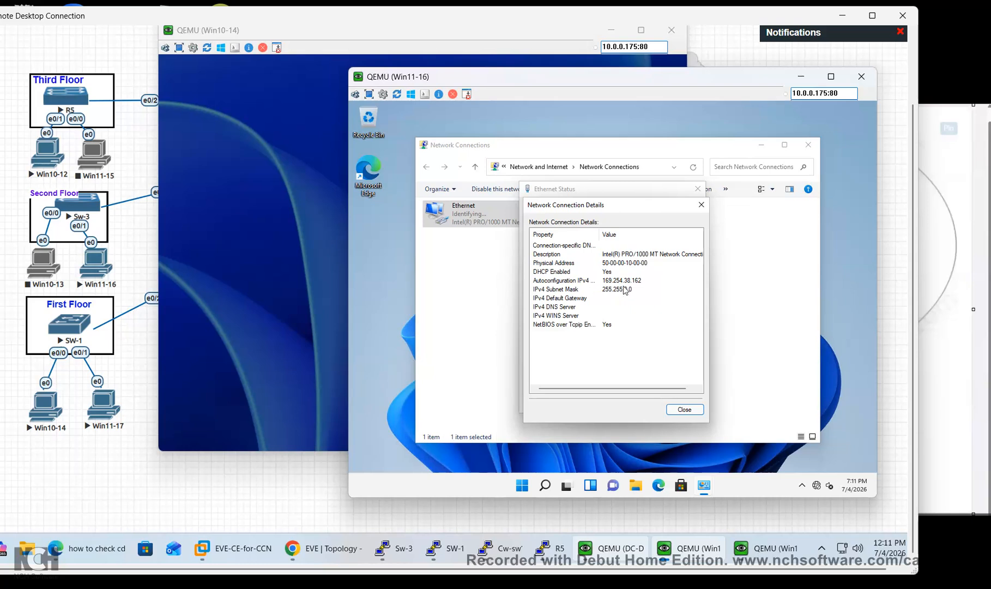
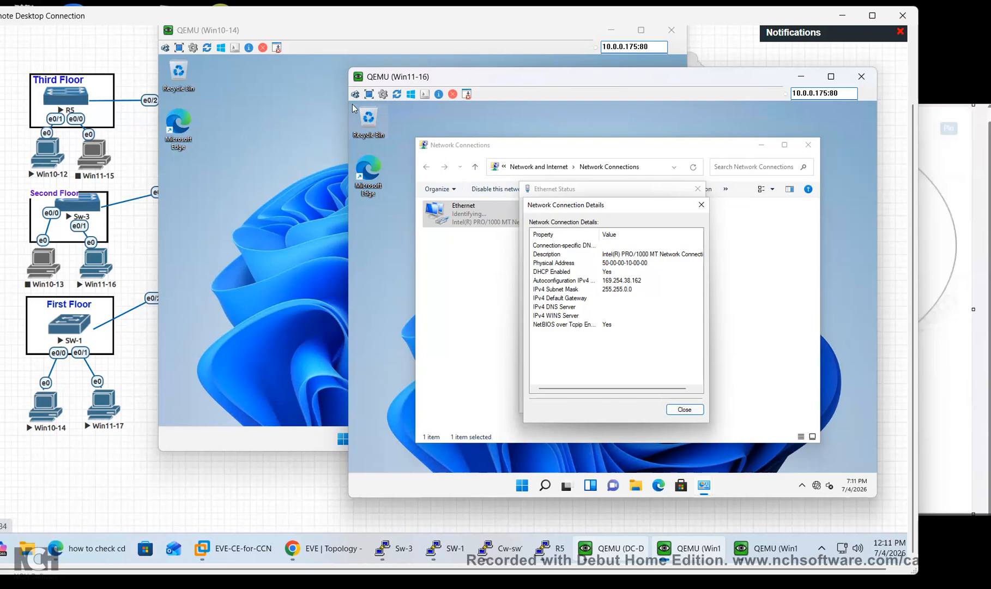
Close Win11-16's Network Connection Details and Ethernet Status dialogs
{"action": "left_click", "coordinate": [680, 411]}
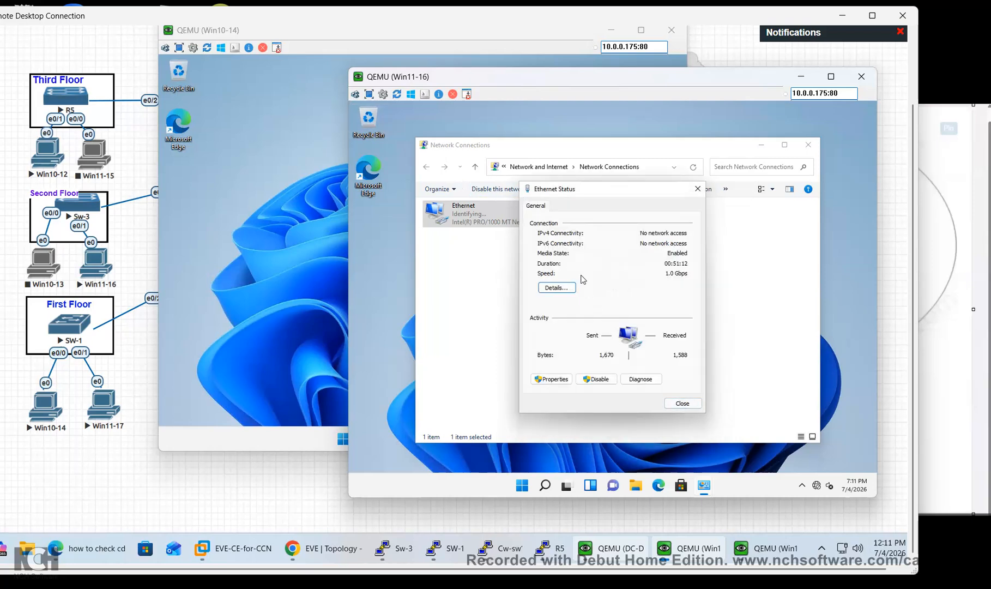
{"action": "left_click", "coordinate": [682, 404]}
Open Command Prompt on Win11-16 and run ipconfig /release, correcting the misspelled command
{"action": "left_click", "coordinate": [545, 485]}
{"action": "type", "text": "c"}
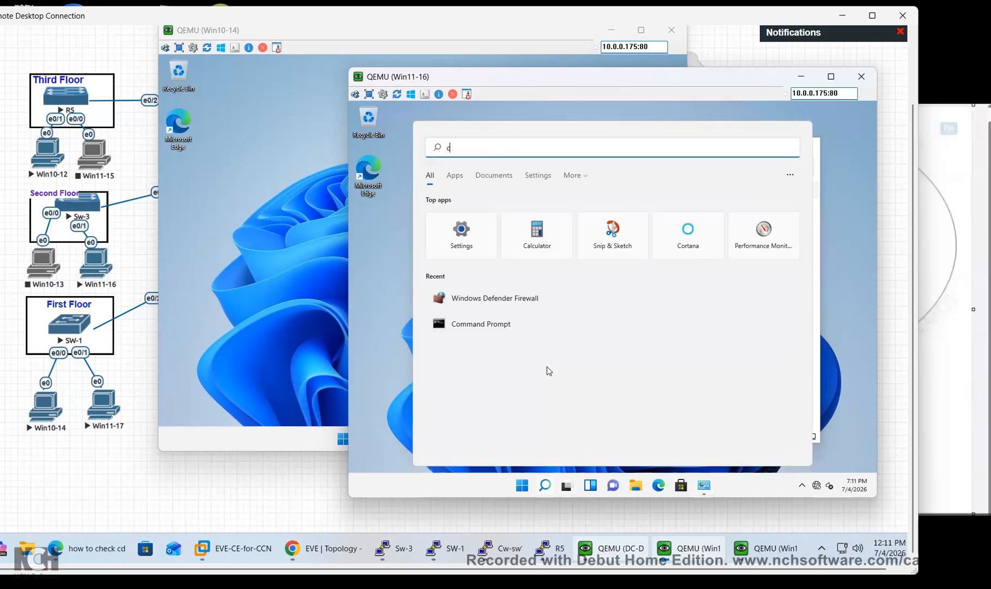
{"action": "type", "text": "md"}
{"action": "left_click", "coordinate": [502, 235]}
{"action": "type", "text": "ipconfg /release"}
{"action": "key", "text": "Return"}
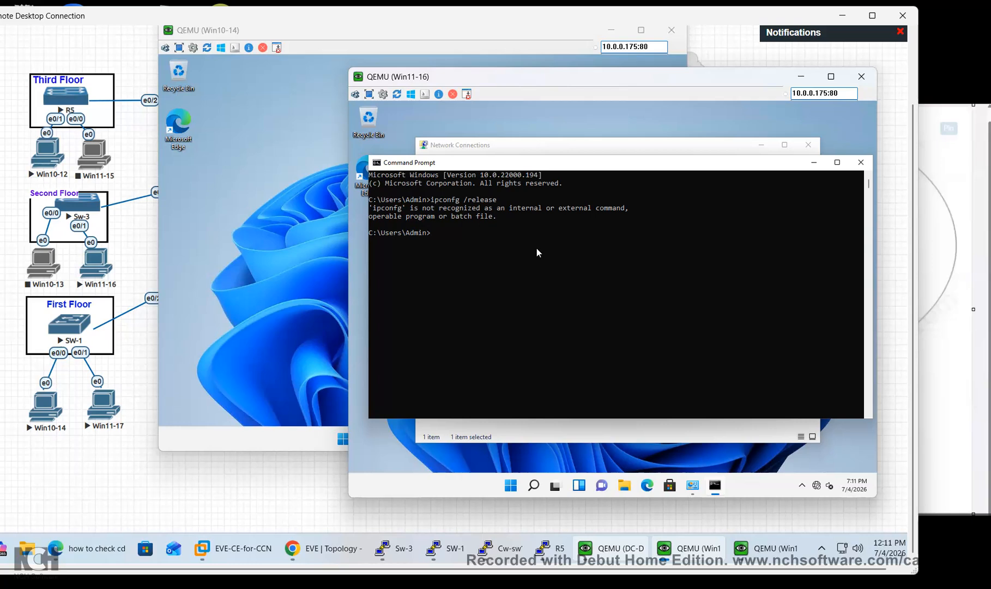
{"action": "key", "text": "Up"}
{"action": "key", "text": "BackSpace"}
{"action": "key", "text": "BackSpace"}
{"action": "key", "text": "BackSpace"}
{"action": "key", "text": "BackSpace"}
{"action": "key", "text": "BackSpace"}
{"action": "key", "text": "BackSpace"}
{"action": "key", "text": "BackSpace"}
{"action": "key", "text": "BackSpace"}
{"action": "key", "text": "BackSpace"}
{"action": "type", "text": "nfig /release"}
{"action": "key", "text": "Return"}
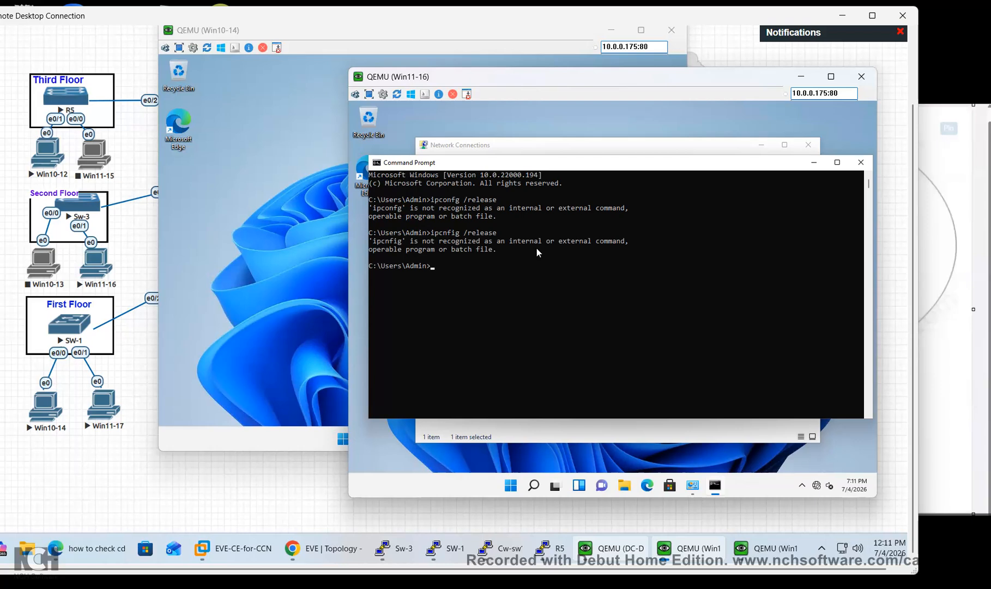
{"action": "type", "text": "ipconfig /release"}
{"action": "key", "text": "Return"}
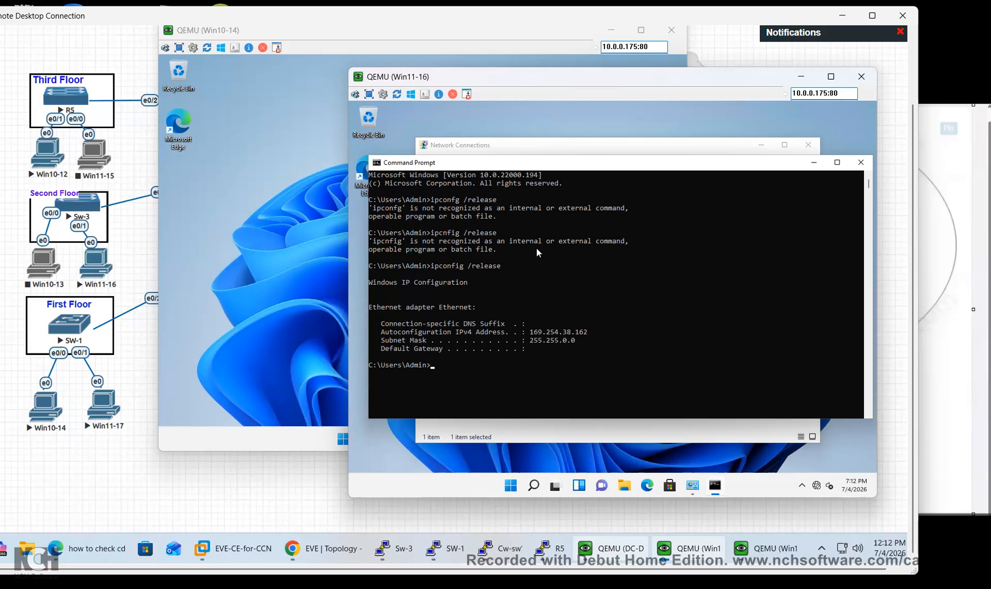
Run ipconfig /renew to request a new DHCP address for Win11-16
{"action": "type", "text": "ip config renew"}
{"action": "key", "text": "Return"}
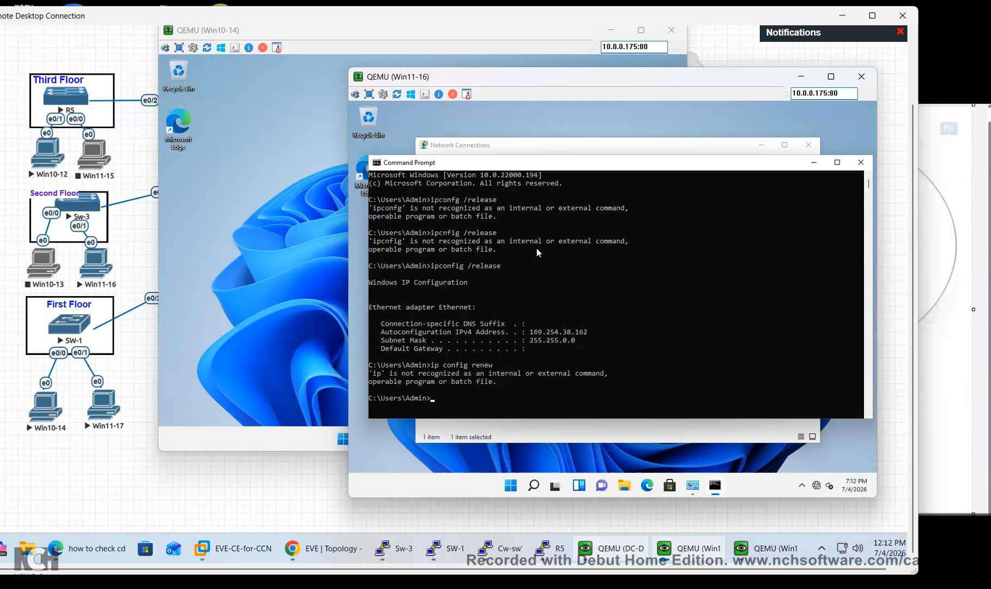
{"action": "type", "text": "ipconfig /renew"}
{"action": "key", "text": "Return"}
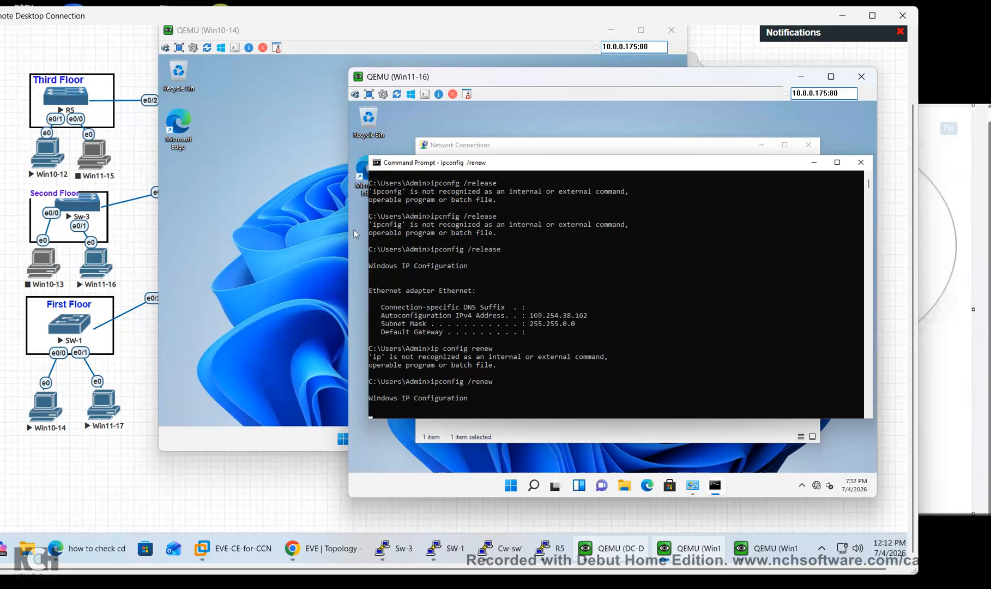
On Win10-14, run ipconfig in Command Prompt showing 169.254.107.141, then launch ncpa.cpl
{"action": "left_click", "coordinate": [347, 293]}
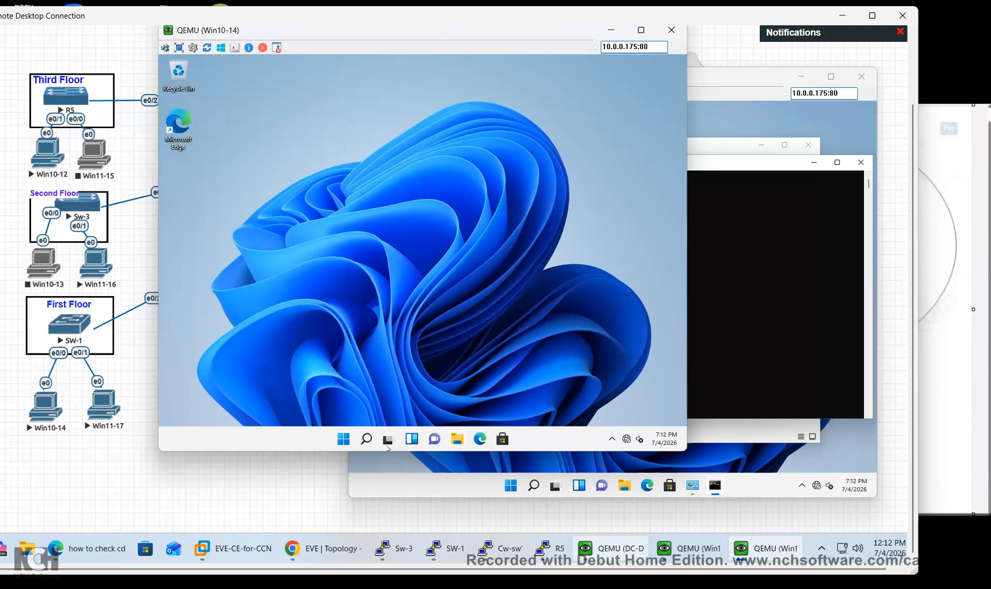
{"action": "left_click", "coordinate": [367, 437]}
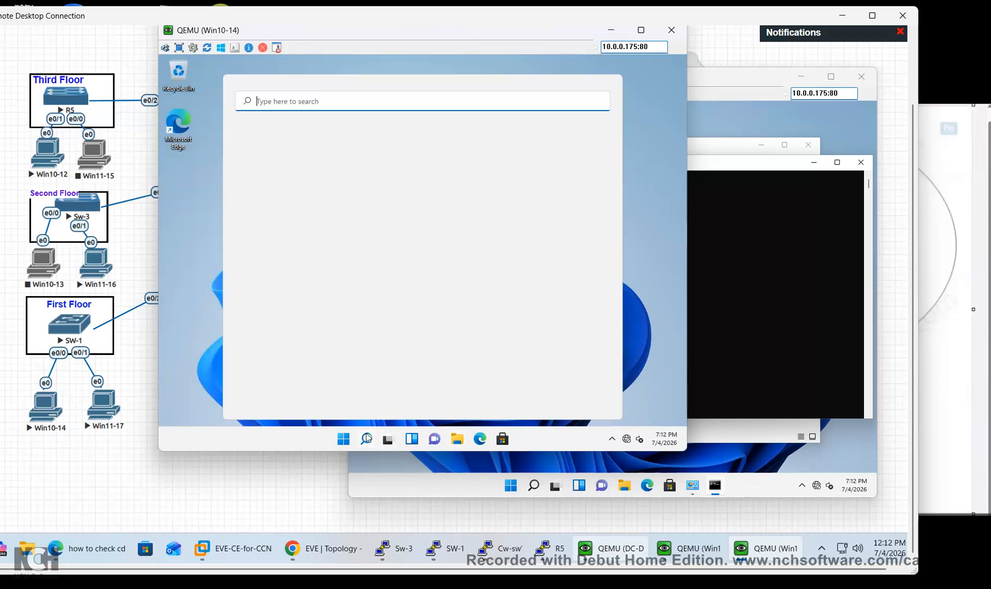
{"action": "type", "text": "cmd"}
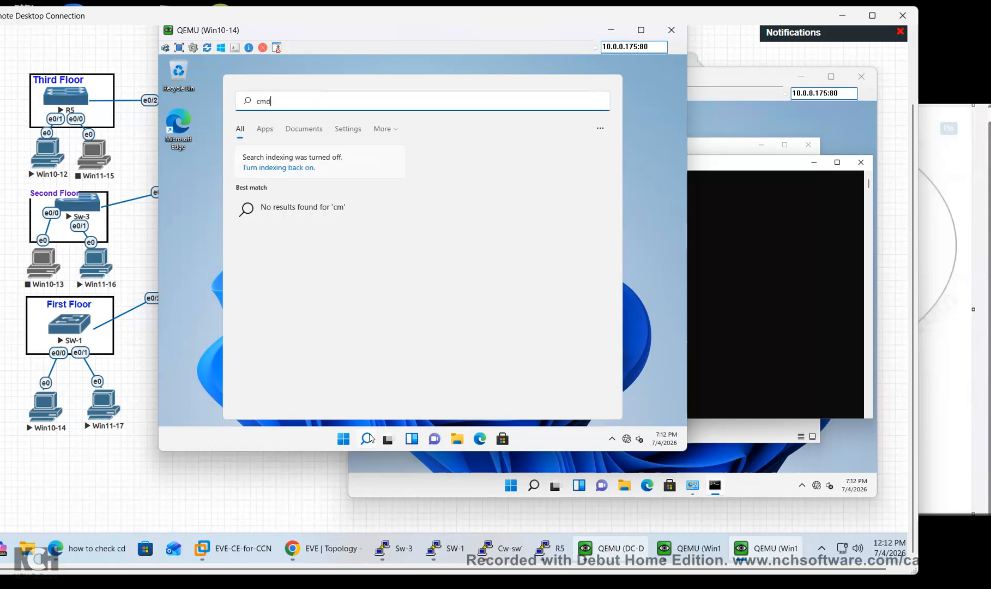
{"action": "key", "text": "Return"}
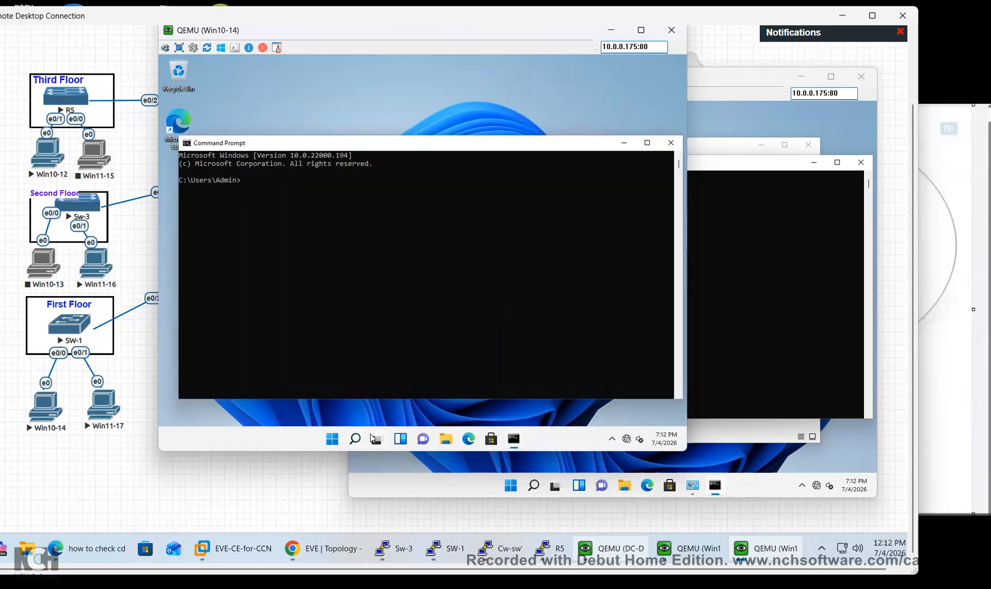
{"action": "type", "text": "ipconfig"}
{"action": "key", "text": "Return"}
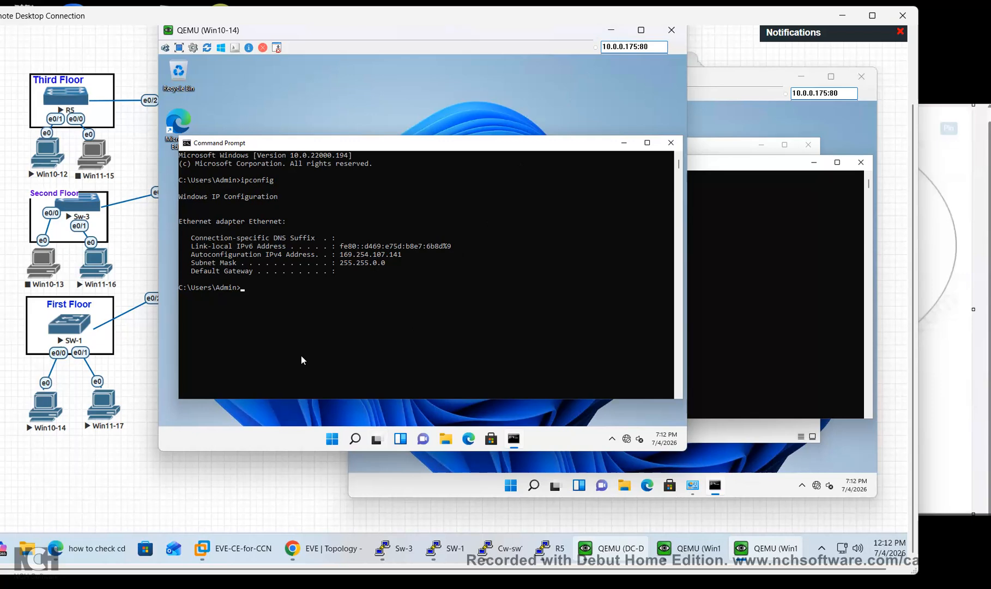
{"action": "type", "text": "ncpa.cpl"}
{"action": "key", "text": "Return"}
Disable IPv6 on Win10-14's Ethernet adapter, leaving IPv4 settings unchanged
{"action": "double_click", "coordinate": [331, 169]}
{"action": "left_click", "coordinate": [366, 332]}
{"action": "left_click", "coordinate": [399, 288]}
{"action": "left_click", "coordinate": [356, 287]}
{"action": "double_click", "coordinate": [407, 261]}
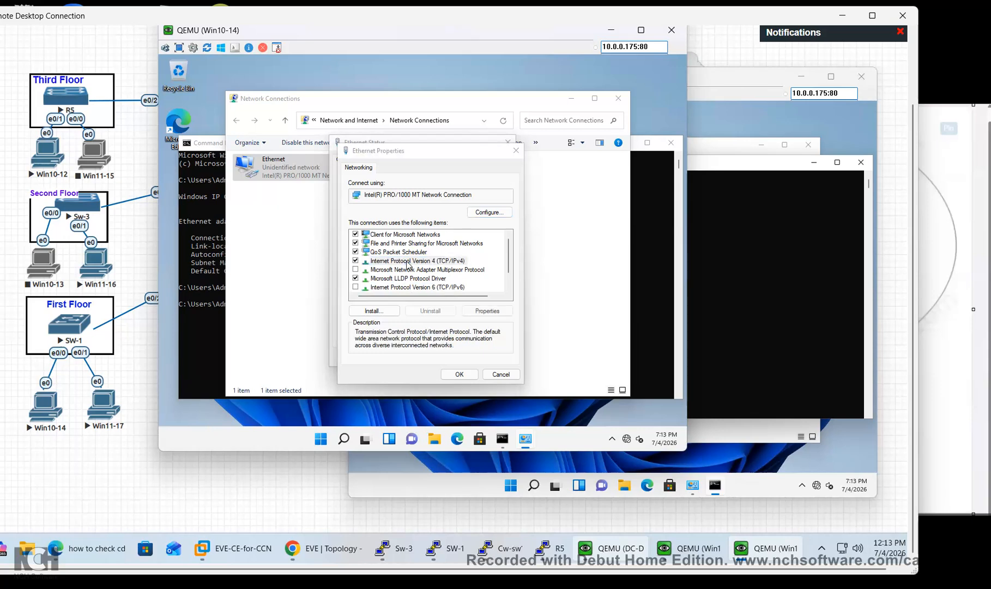
{"action": "left_click", "coordinate": [496, 406]}
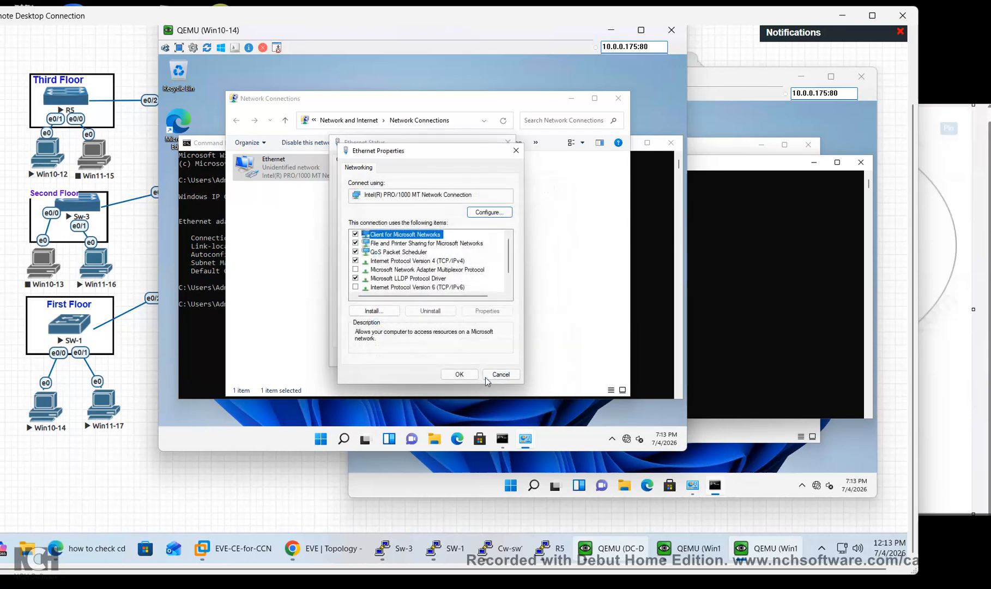
{"action": "left_click", "coordinate": [466, 373]}
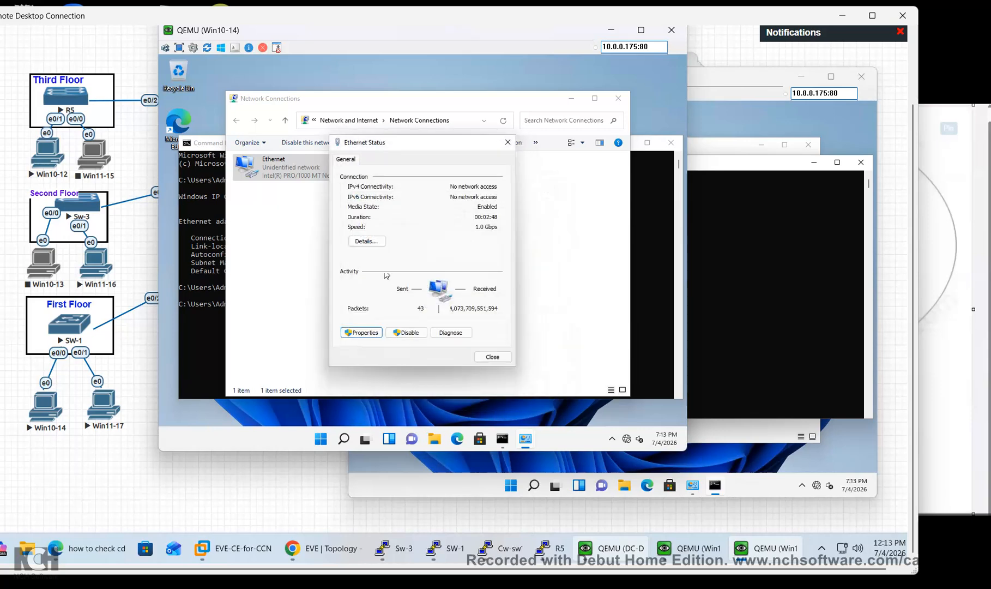
Check the Ethernet details (still 169.254.107.141), then return to the Win11-16 console
{"action": "left_click", "coordinate": [375, 242]}
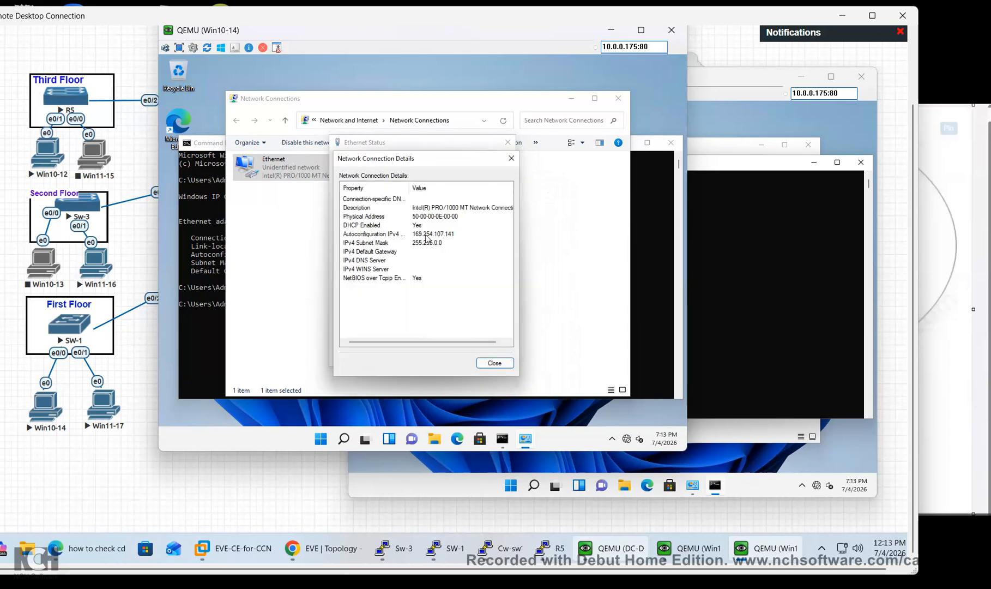
{"action": "left_click", "coordinate": [494, 362]}
{"action": "left_click", "coordinate": [759, 293]}
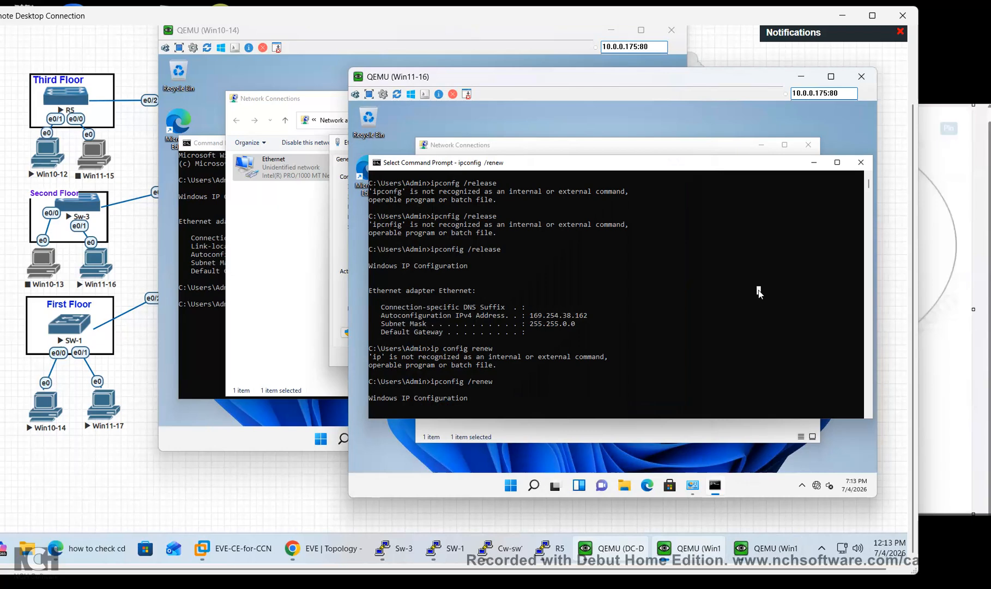
On DC-DHCP, complete the DHCP post-install wizard, authorizing the server in the domain
{"action": "mouse_move", "coordinate": [688, 549]}
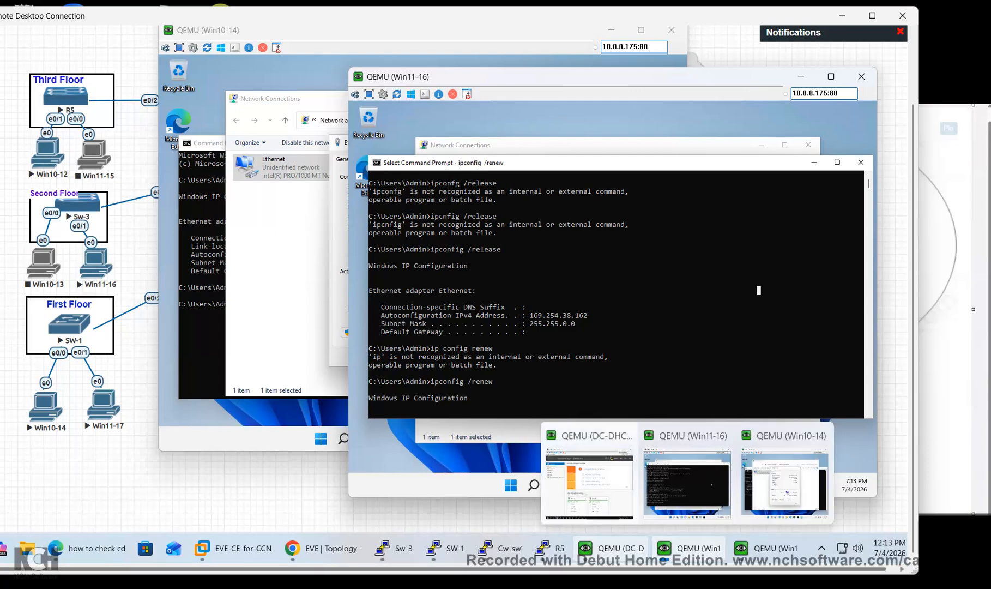
{"action": "left_click", "coordinate": [589, 480]}
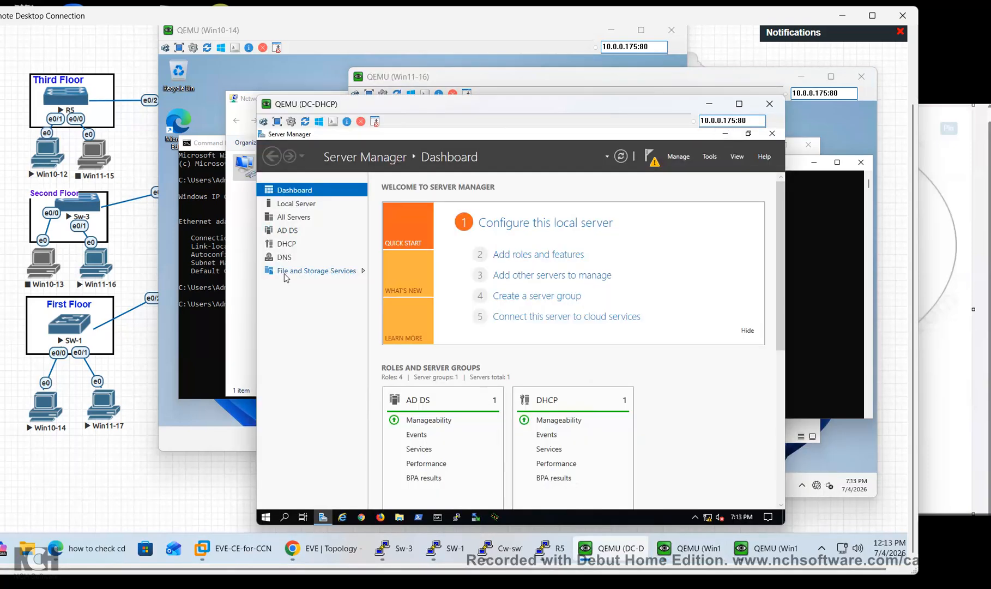
{"action": "left_click", "coordinate": [288, 245]}
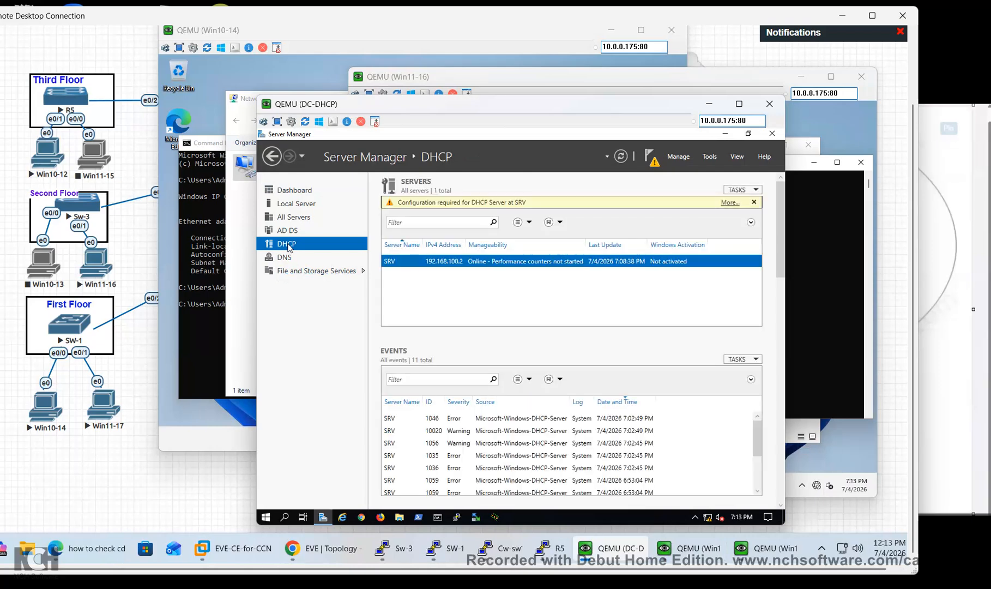
{"action": "left_click", "coordinate": [730, 203]}
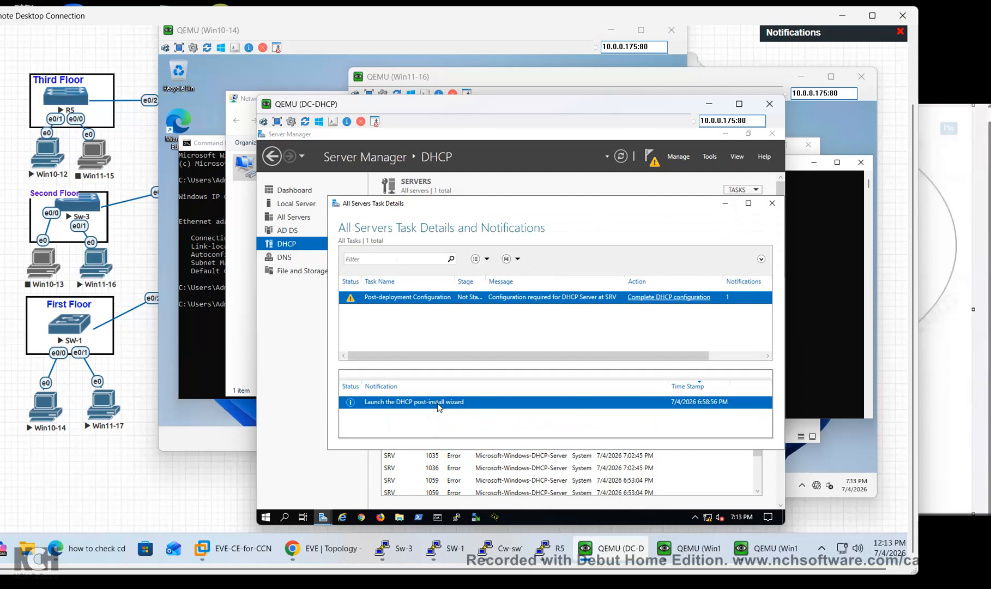
{"action": "left_click", "coordinate": [676, 298]}
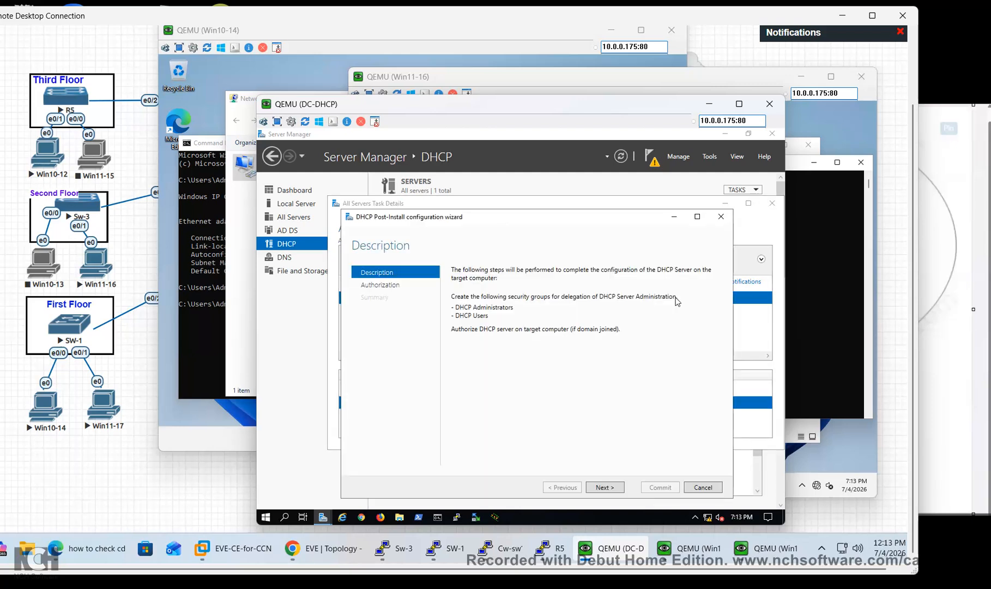
{"action": "left_click", "coordinate": [607, 488]}
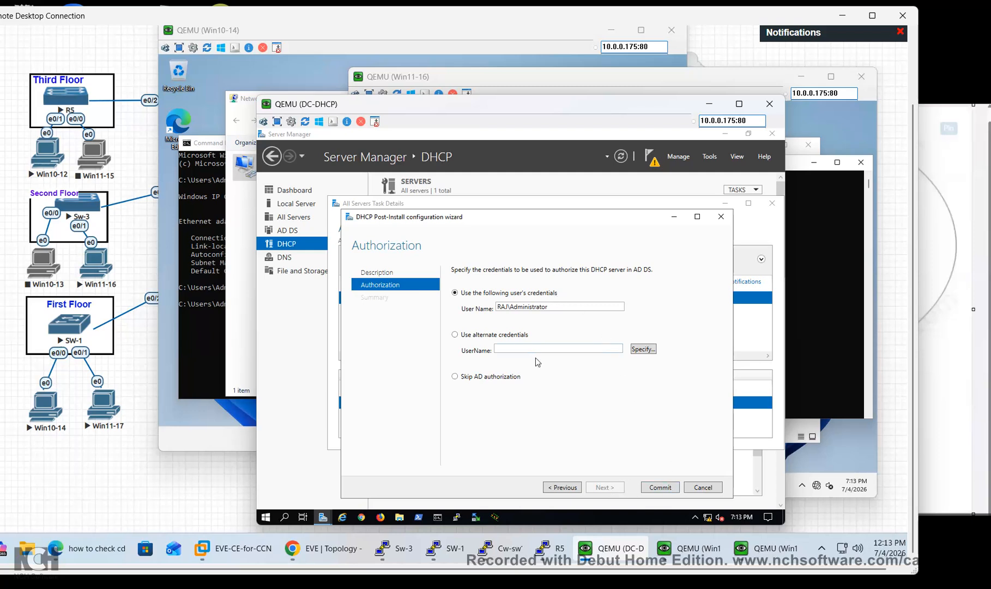
{"action": "double_click", "coordinate": [554, 304]}
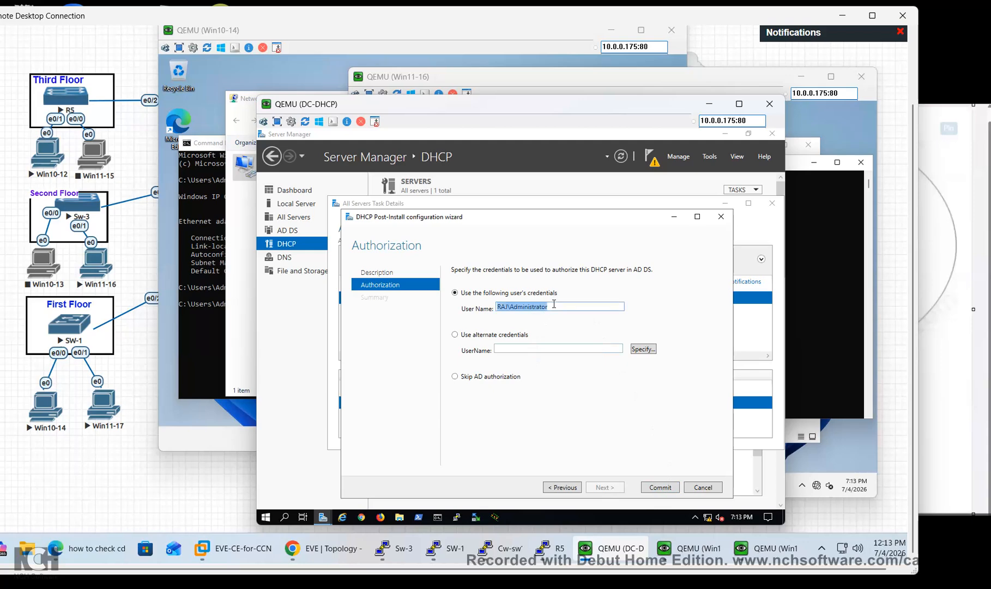
{"action": "left_click", "coordinate": [661, 489]}
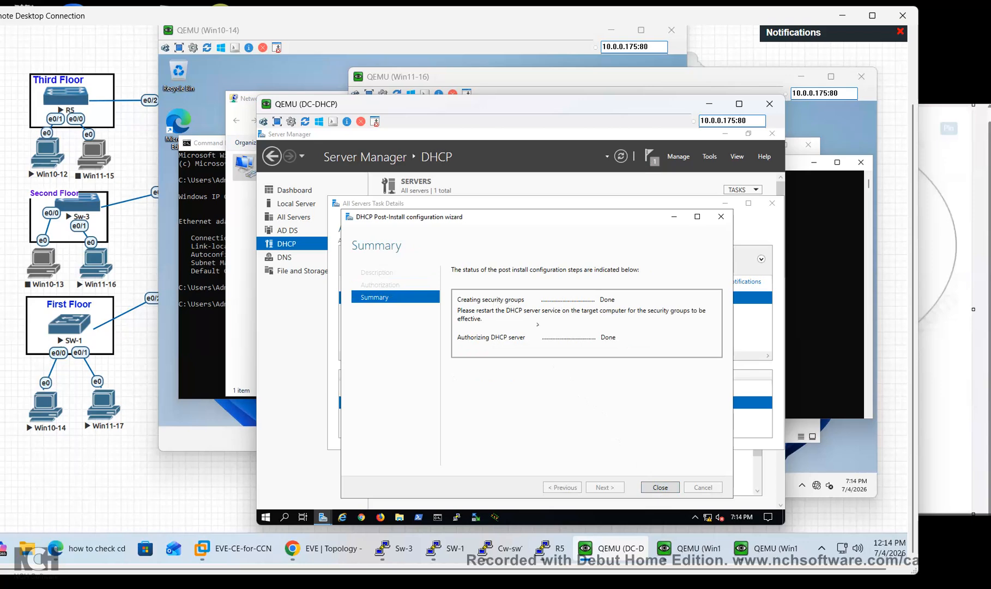
{"action": "left_click", "coordinate": [659, 488]}
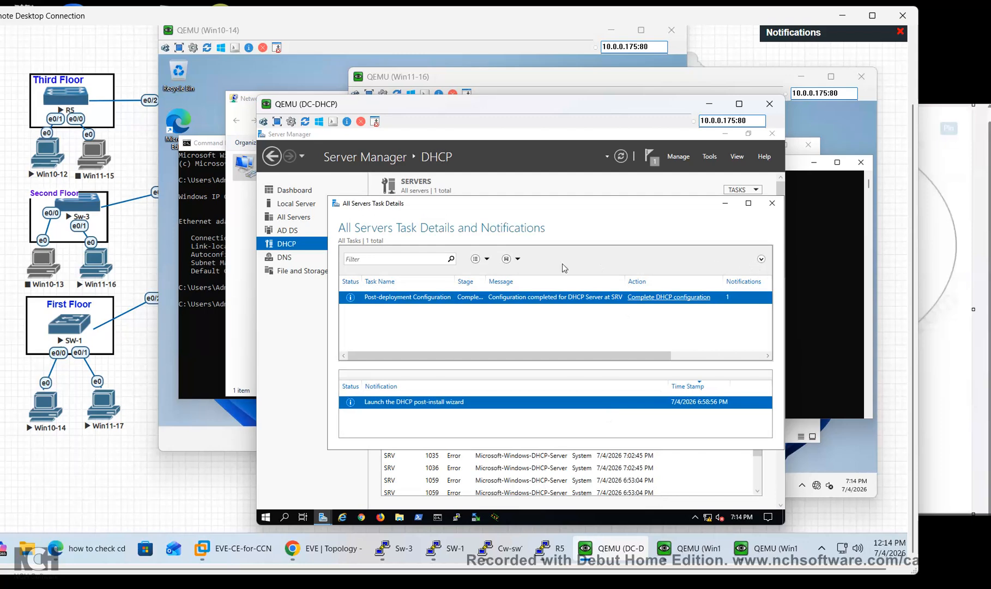
{"action": "left_click", "coordinate": [772, 204]}
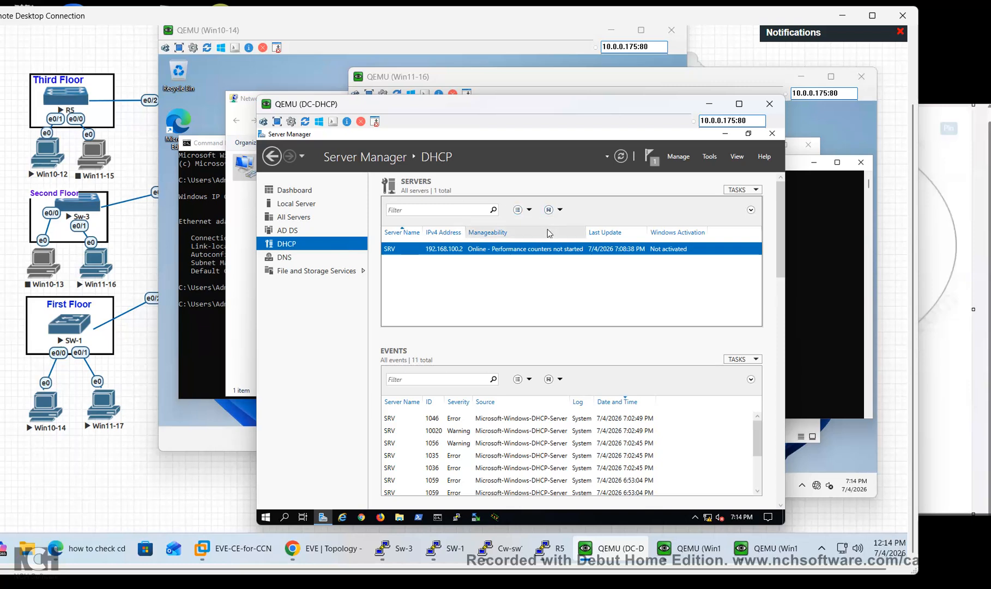
Open the DHCP console and expand srv.raj.com's IPv4 node to list three scopes
{"action": "left_click", "coordinate": [283, 245]}
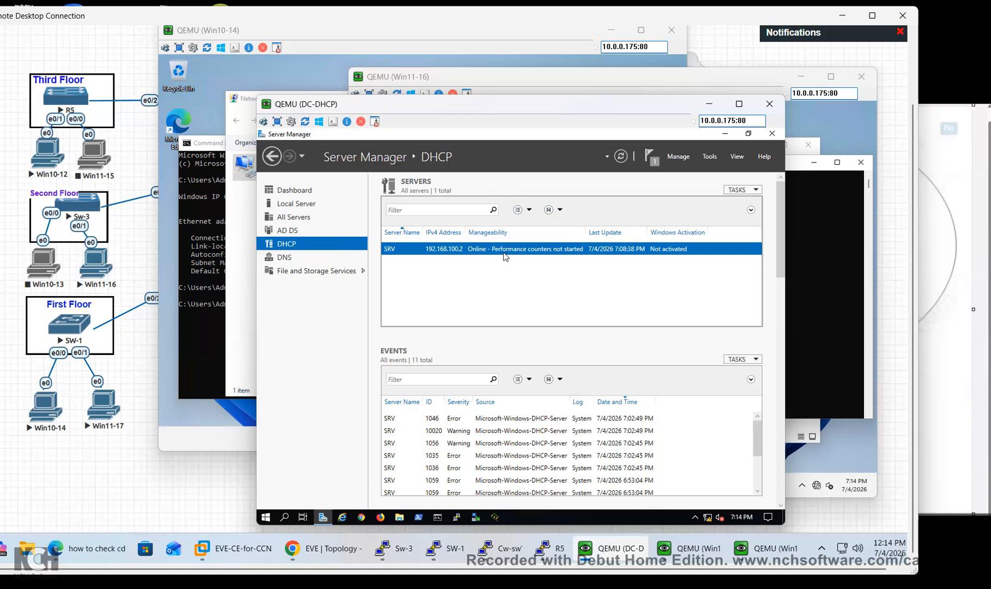
{"action": "left_click", "coordinate": [650, 158]}
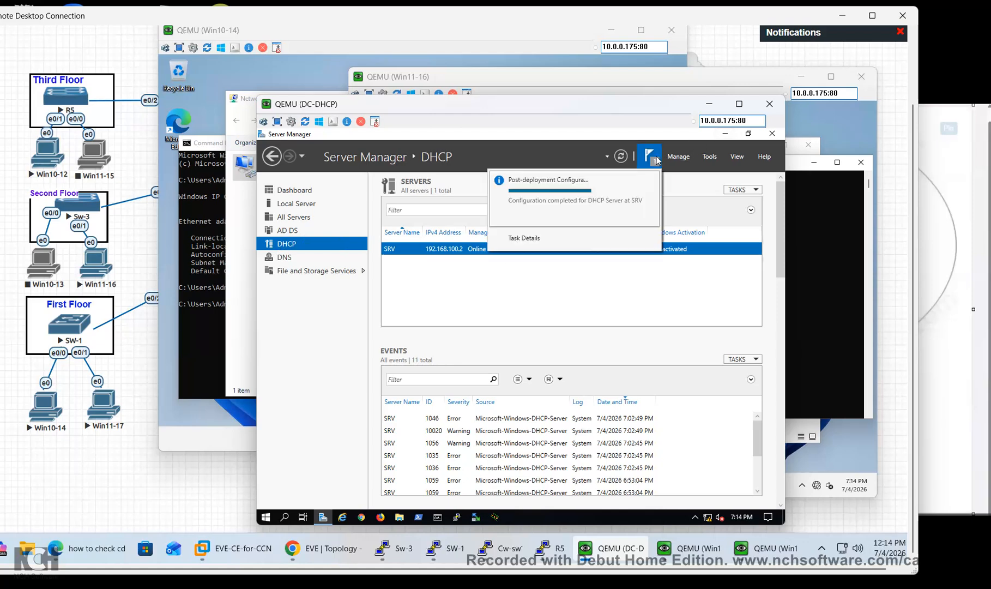
{"action": "left_click", "coordinate": [709, 161]}
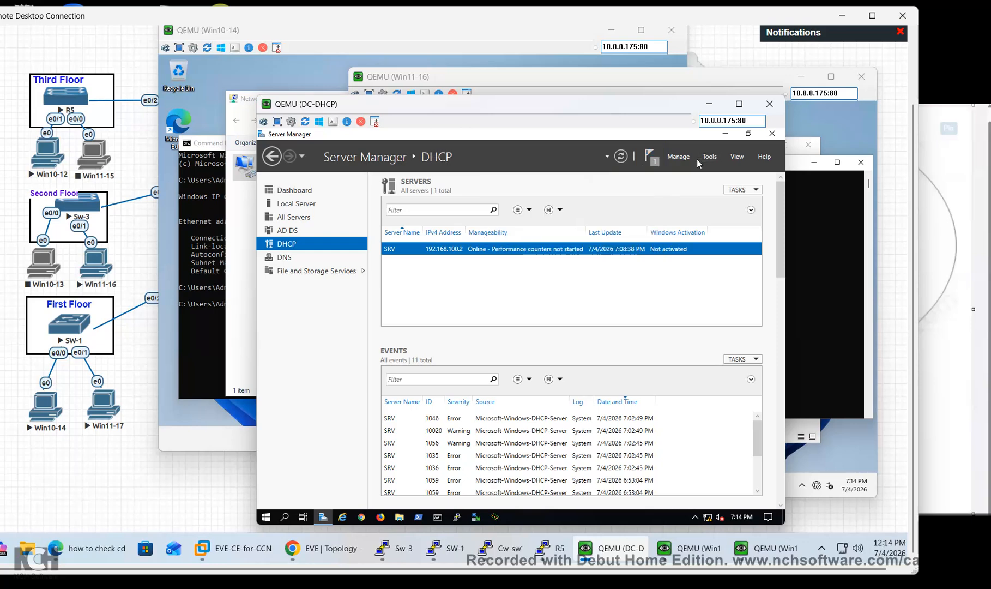
{"action": "left_click", "coordinate": [687, 161]}
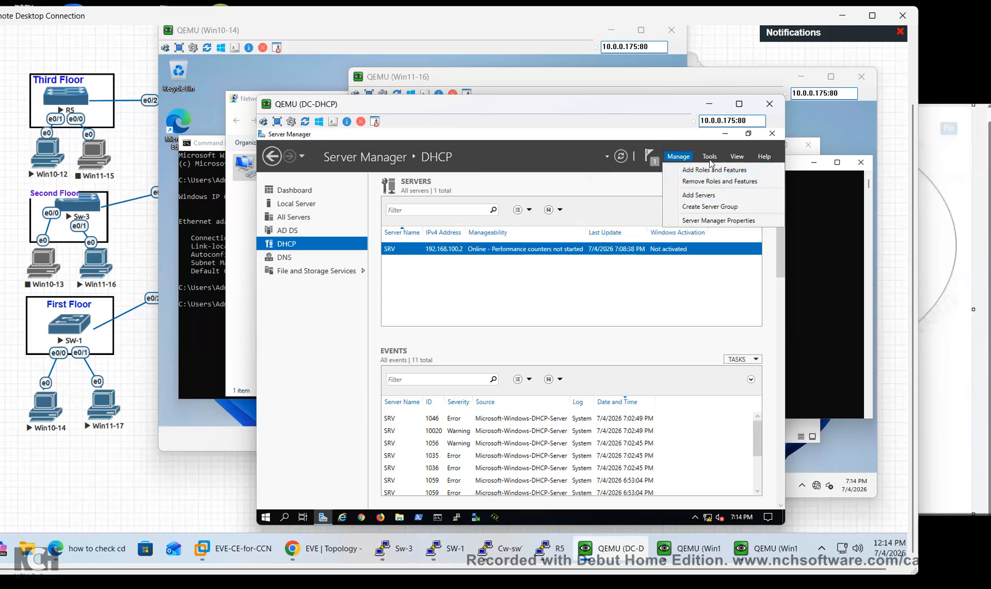
{"action": "left_click", "coordinate": [710, 159]}
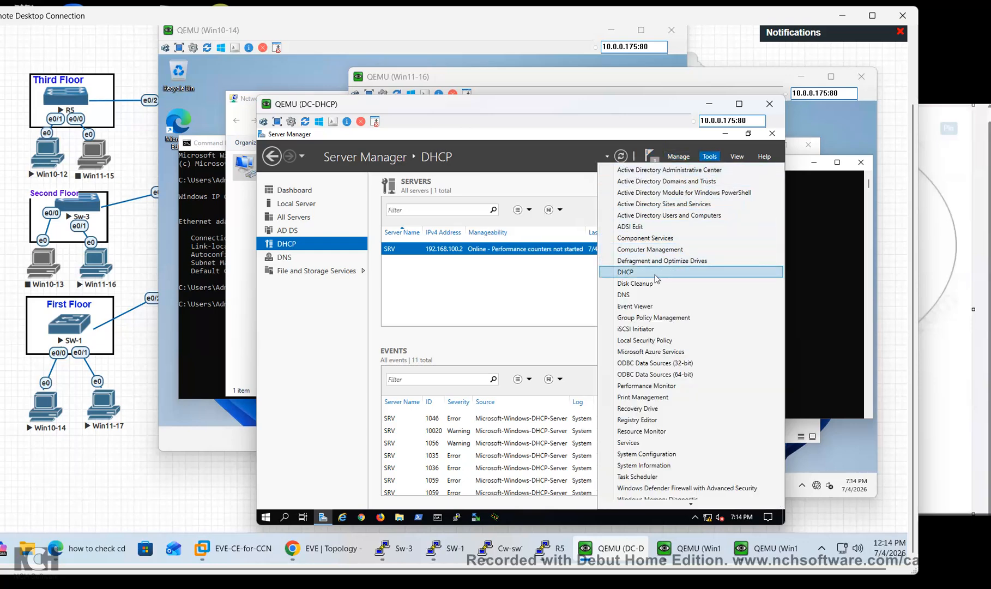
{"action": "left_click", "coordinate": [655, 275]}
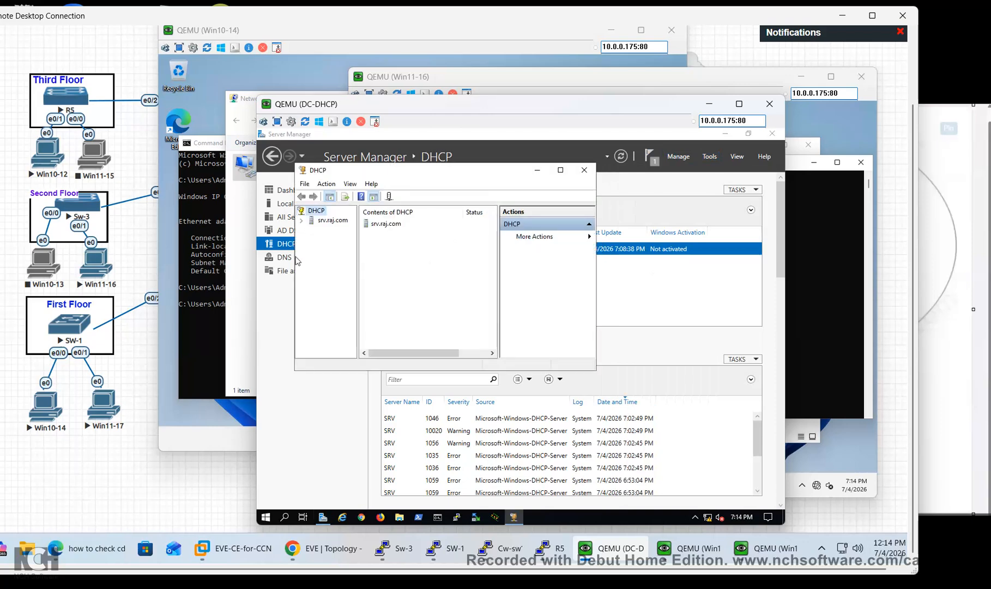
{"action": "left_click", "coordinate": [302, 220]}
{"action": "left_click", "coordinate": [311, 231]}
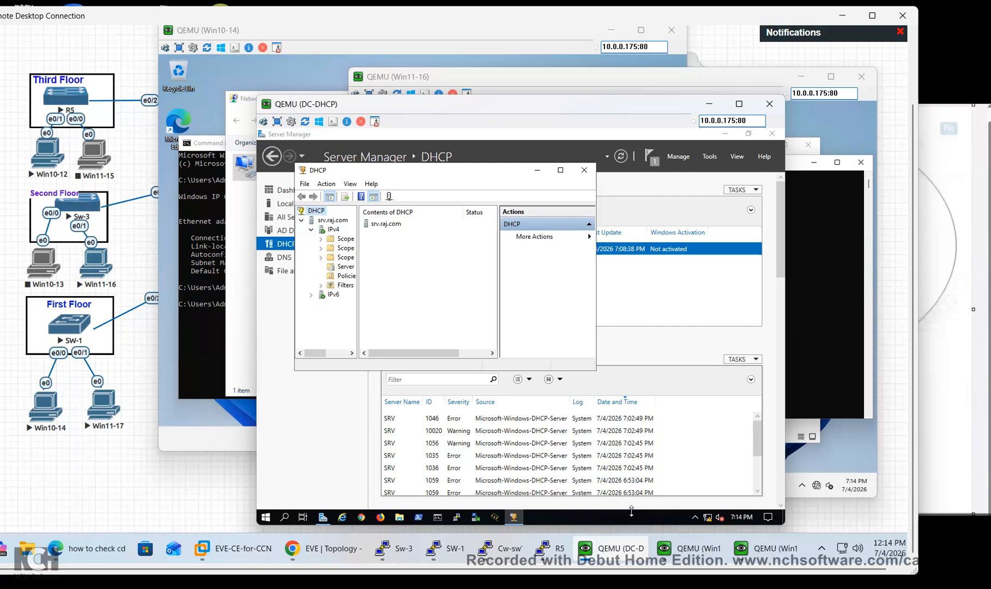
{"action": "mouse_move", "coordinate": [632, 547]}
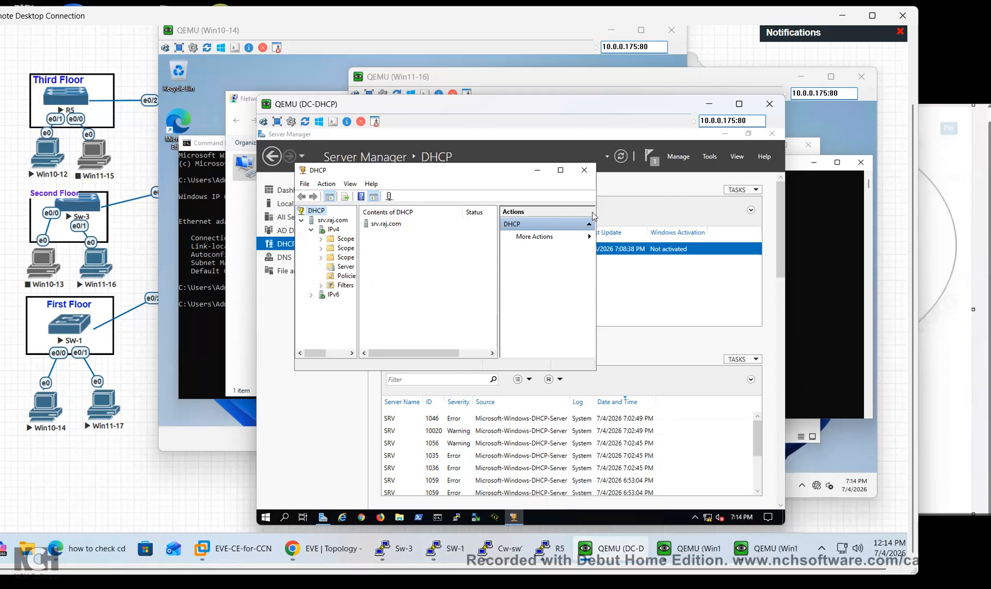
Check Win10-14's Ethernet details, still showing 169.254.107.141, and close the dialogs
{"action": "mouse_move", "coordinate": [690, 548]}
{"action": "left_click", "coordinate": [782, 478]}
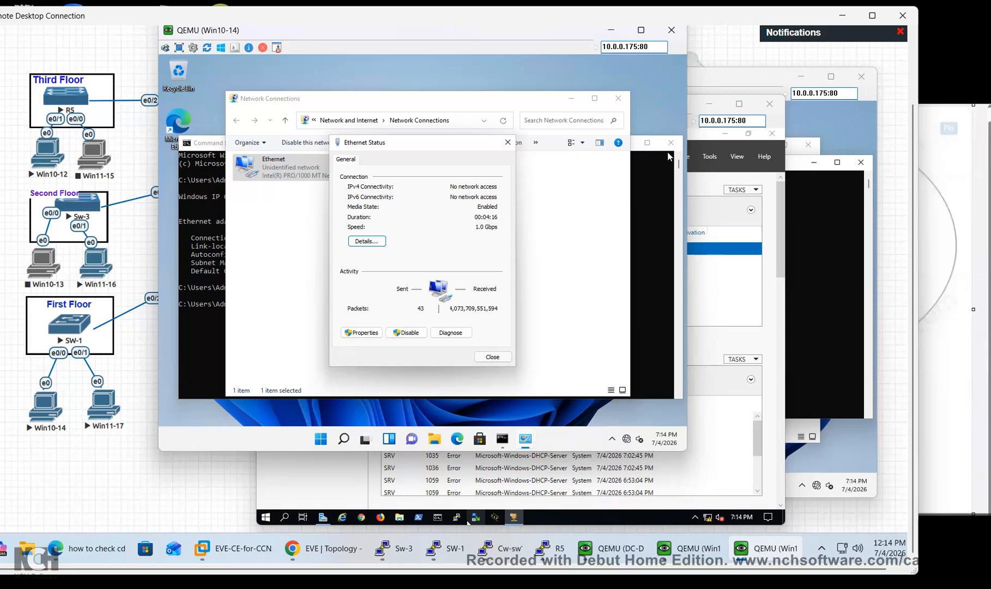
{"action": "left_click", "coordinate": [380, 243]}
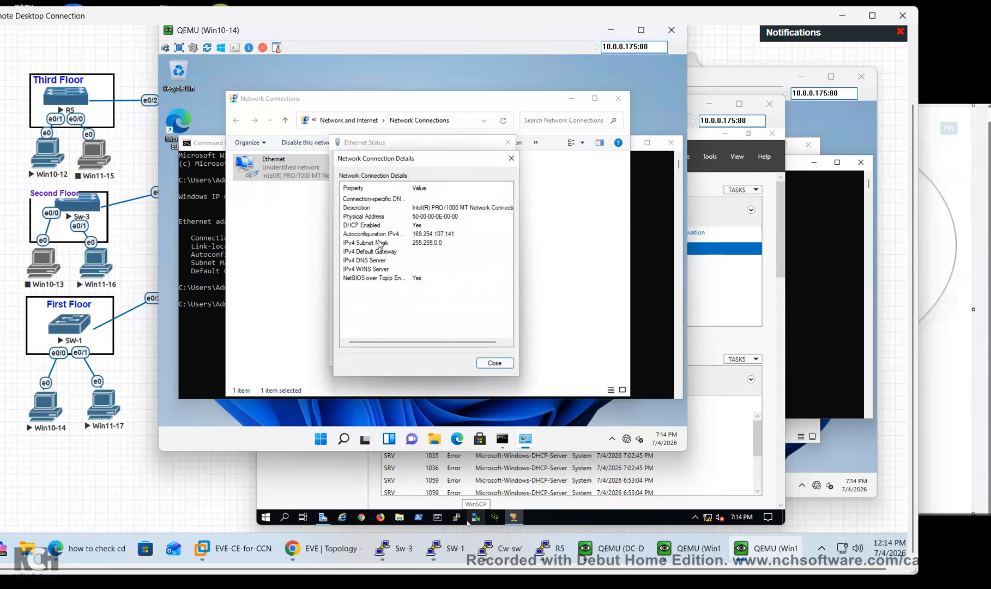
{"action": "left_click", "coordinate": [493, 362]}
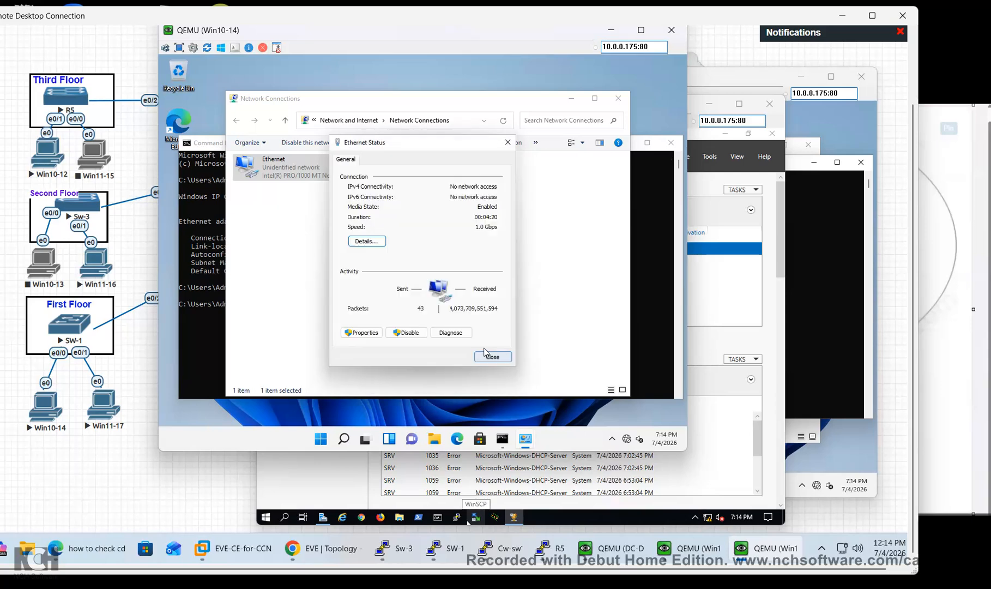
{"action": "left_click", "coordinate": [493, 358]}
Disable and re-enable Win10-14's Ethernet adapter, then recheck its IPv4 address
{"action": "right_click", "coordinate": [267, 163]}
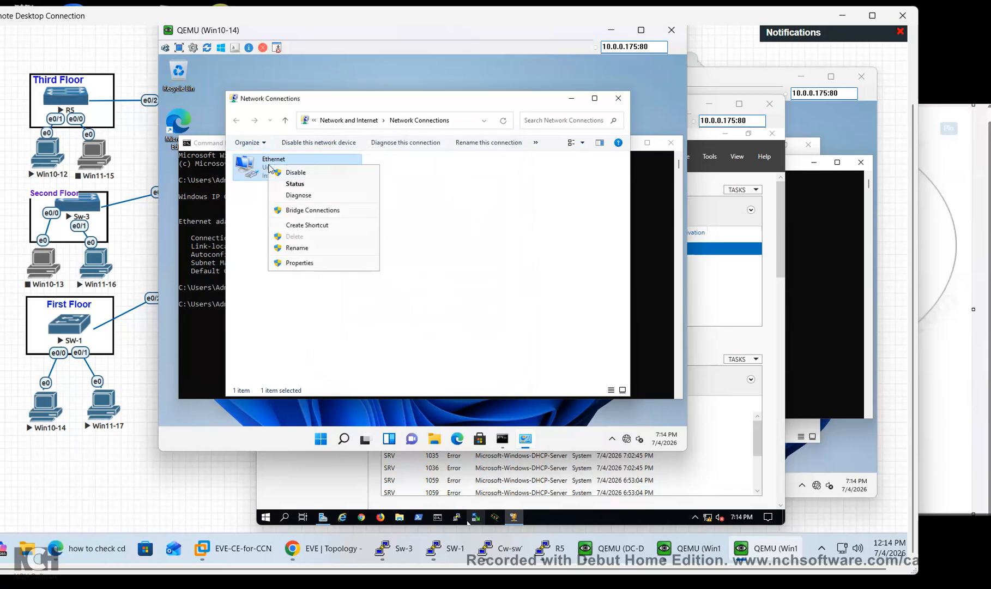
{"action": "left_click", "coordinate": [299, 173]}
{"action": "right_click", "coordinate": [283, 166]}
{"action": "left_click", "coordinate": [309, 176]}
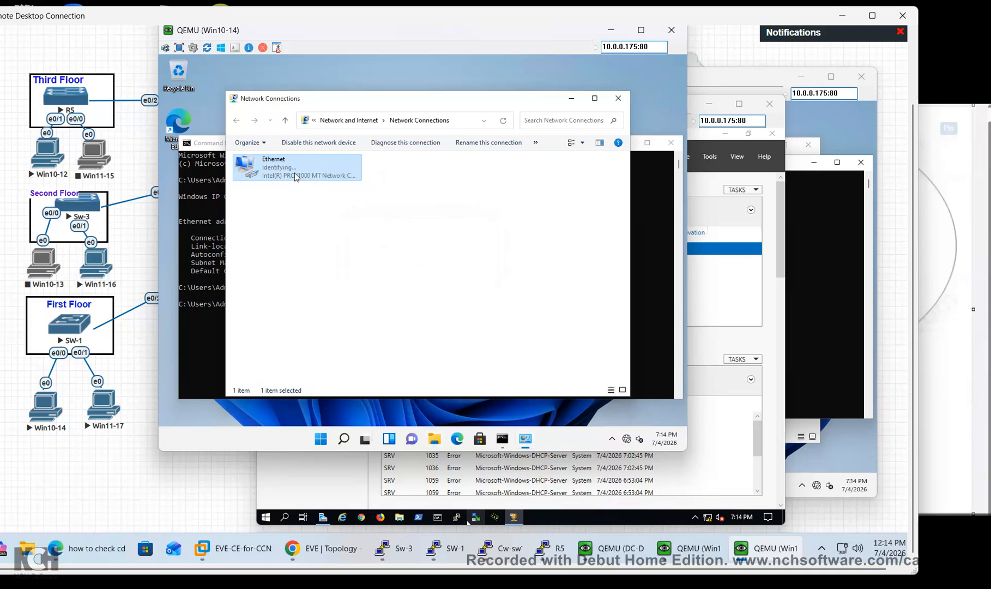
{"action": "double_click", "coordinate": [298, 175]}
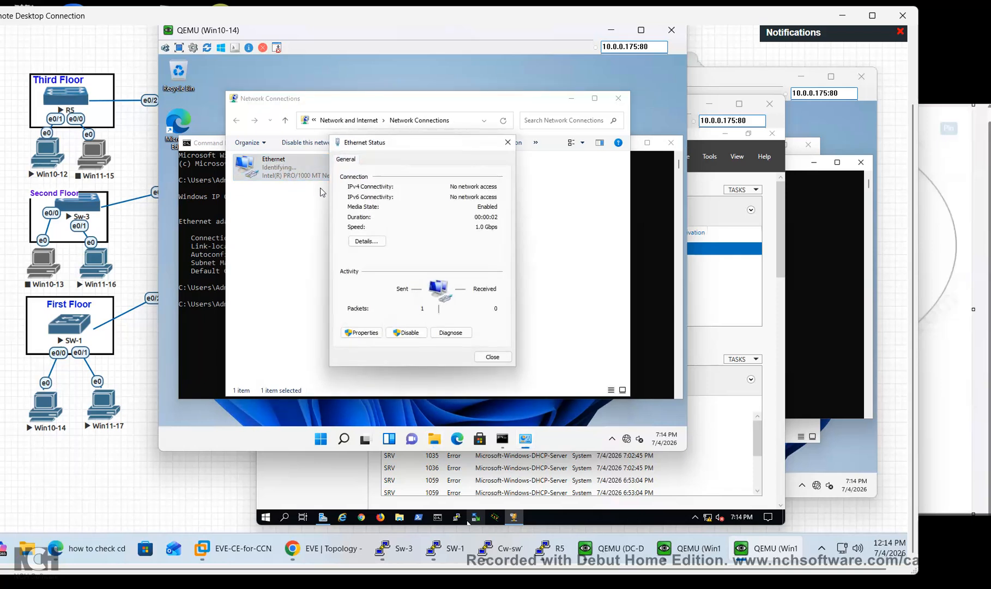
{"action": "left_click", "coordinate": [374, 241]}
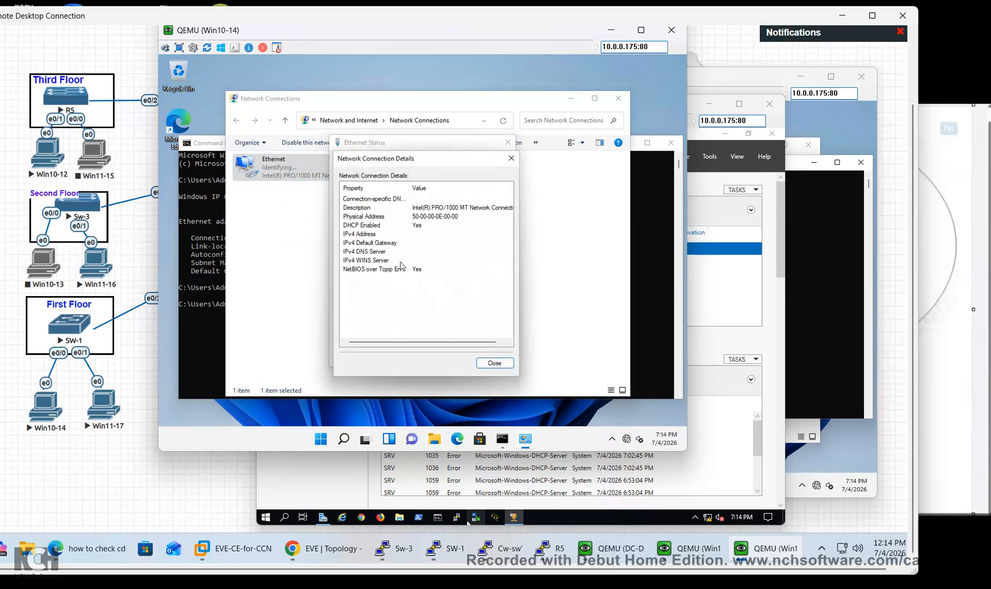
{"action": "left_click", "coordinate": [497, 362]}
{"action": "left_click", "coordinate": [495, 359]}
Confirm IPv4 is set to obtain an address automatically and review connection details again
{"action": "right_click", "coordinate": [301, 173]}
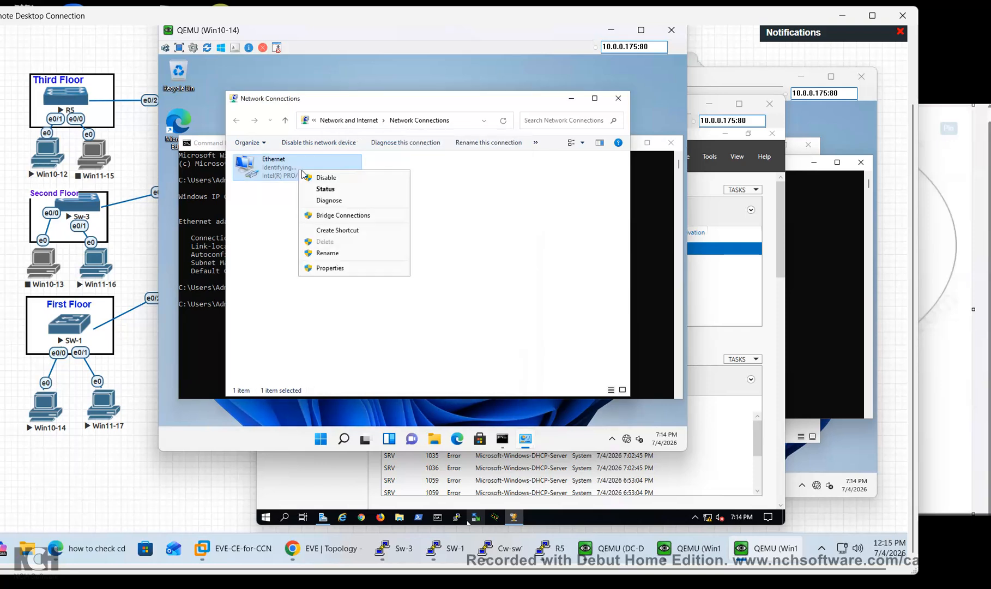
{"action": "left_click", "coordinate": [333, 269]}
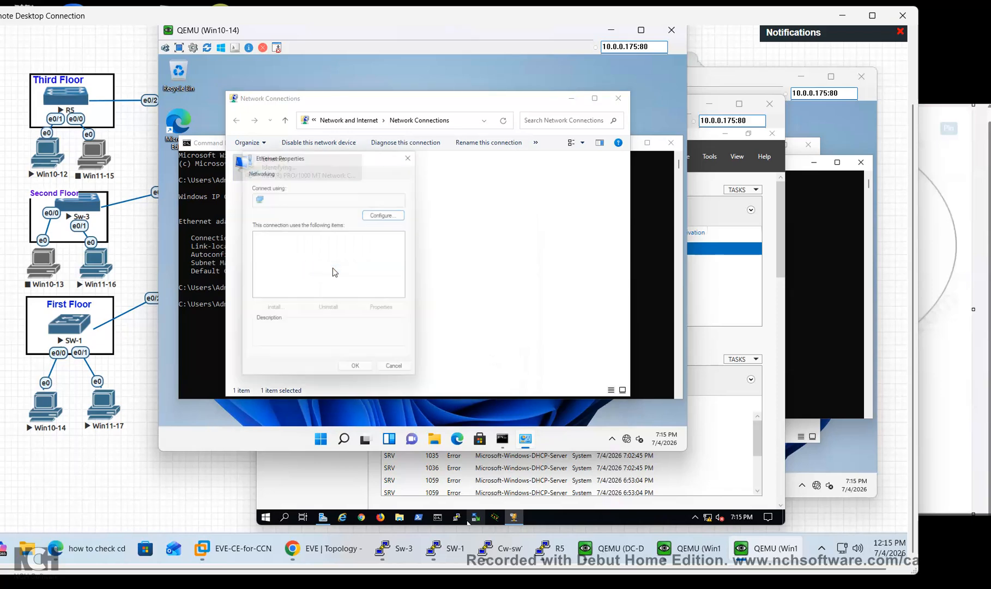
{"action": "double_click", "coordinate": [316, 262]}
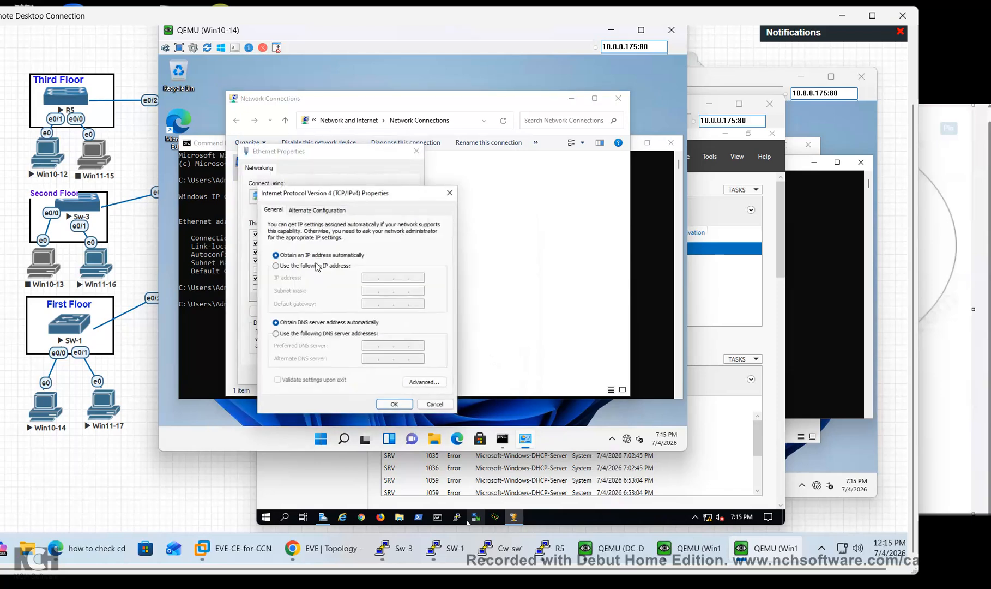
{"action": "left_click", "coordinate": [395, 405]}
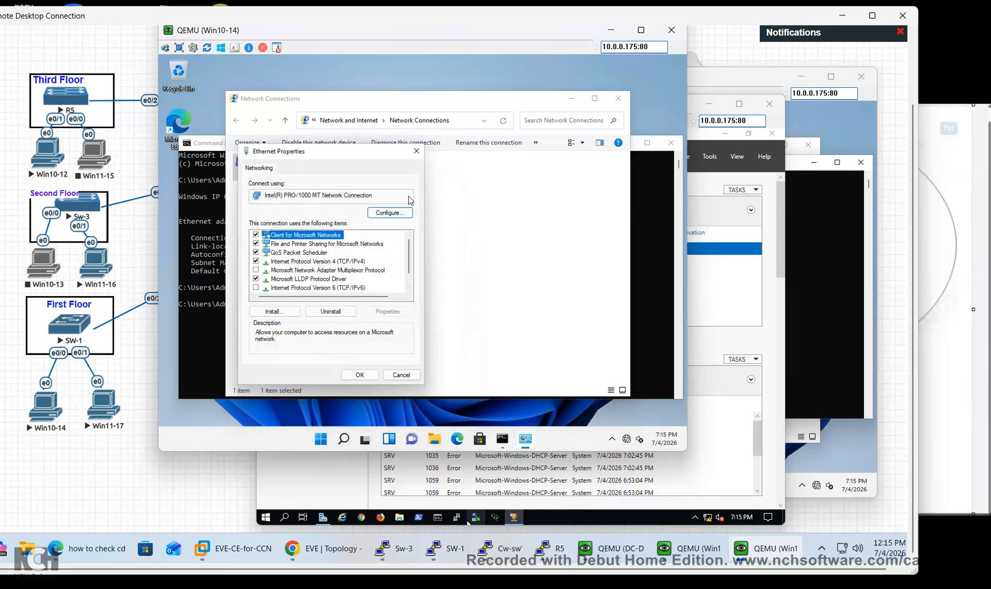
{"action": "right_click", "coordinate": [322, 180]}
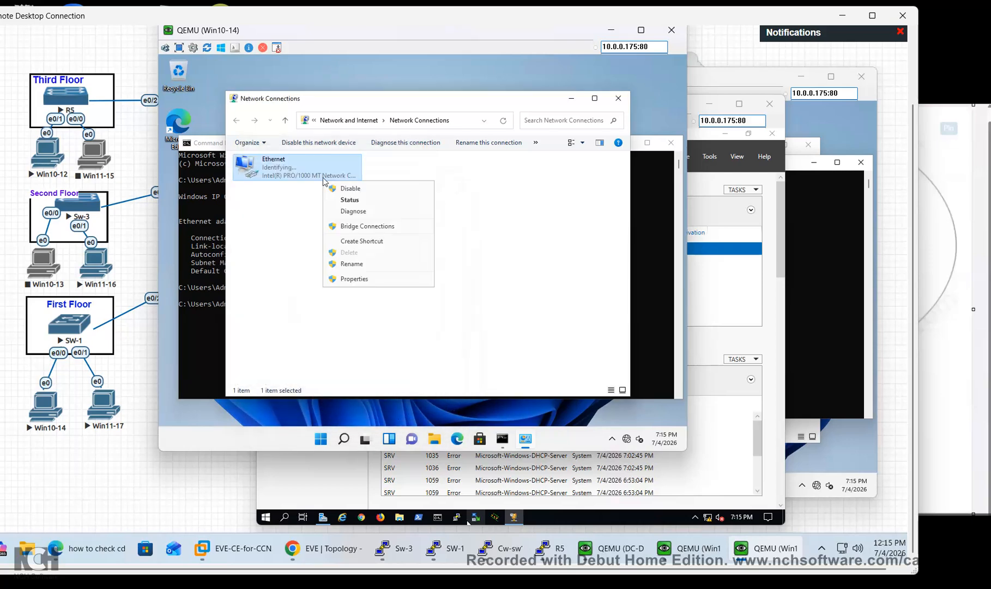
{"action": "left_click", "coordinate": [350, 199]}
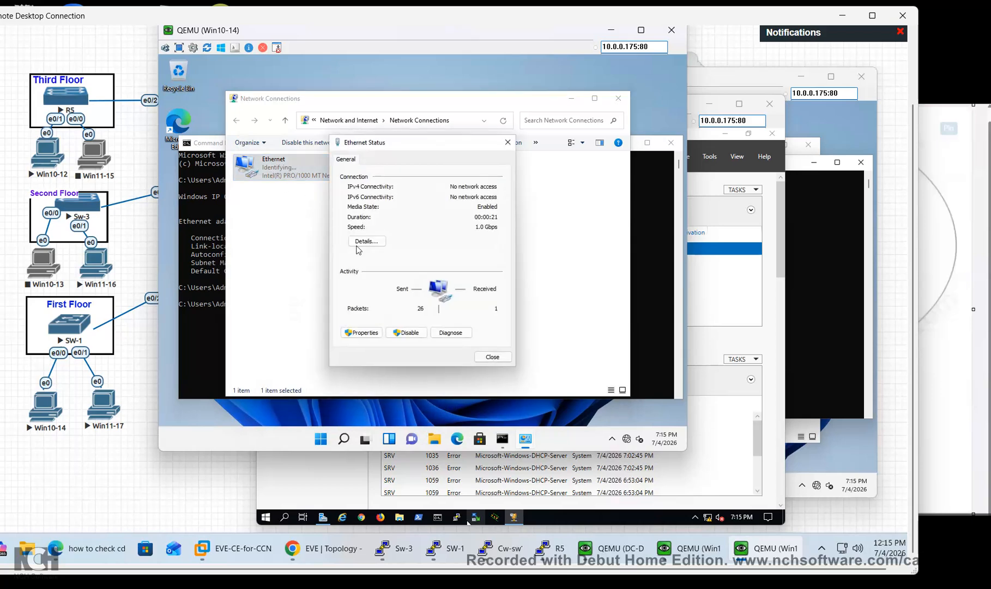
{"action": "left_click", "coordinate": [375, 240]}
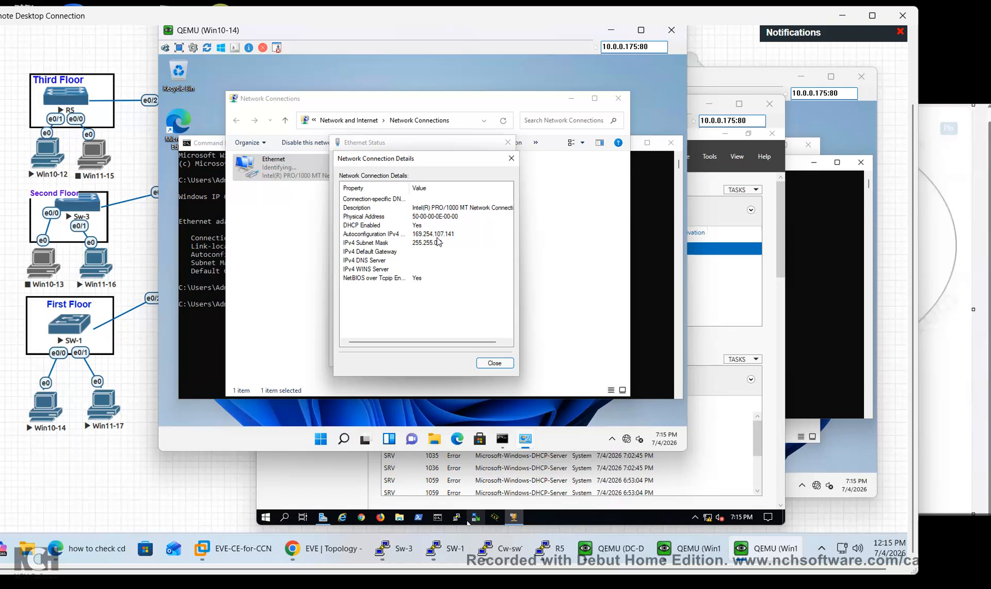
{"action": "left_click", "coordinate": [495, 364]}
{"action": "left_click", "coordinate": [497, 358]}
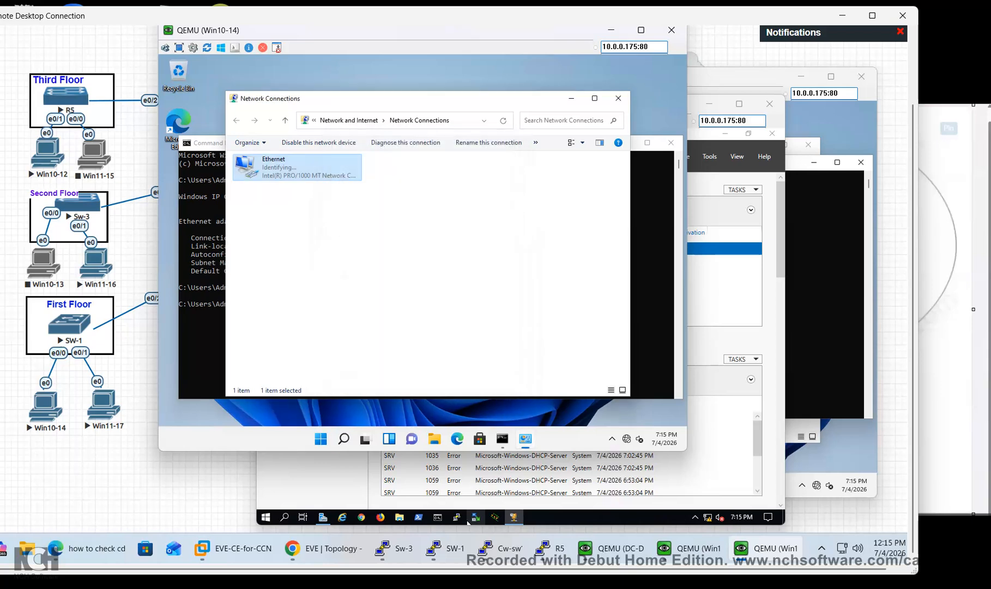
Run ipconfig /renew in Win10-14's Command Prompt to request a DHCP address
{"action": "left_click", "coordinate": [203, 335]}
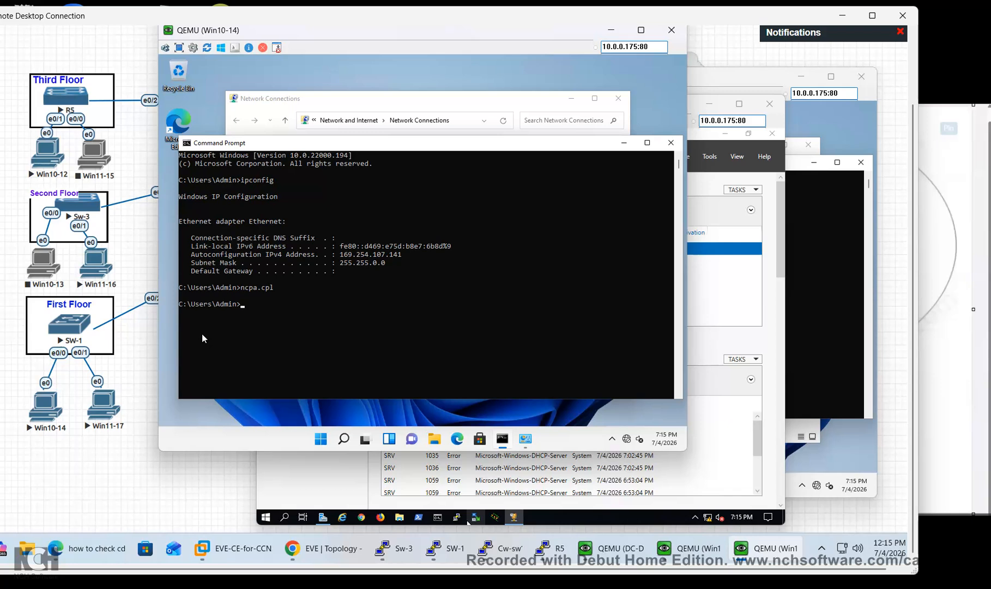
{"action": "type", "text": "ipconfig /renew"}
{"action": "key", "text": "Return"}
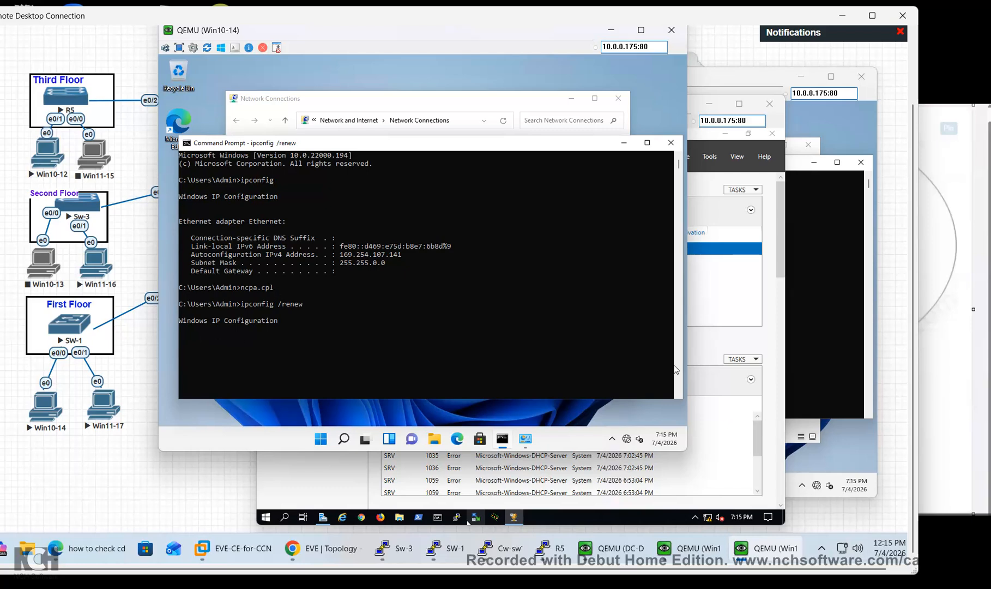
On DC-DHCP's Server Manager, read DHCP error 1046 about unauthorized service and check notifications
{"action": "left_click", "coordinate": [727, 472]}
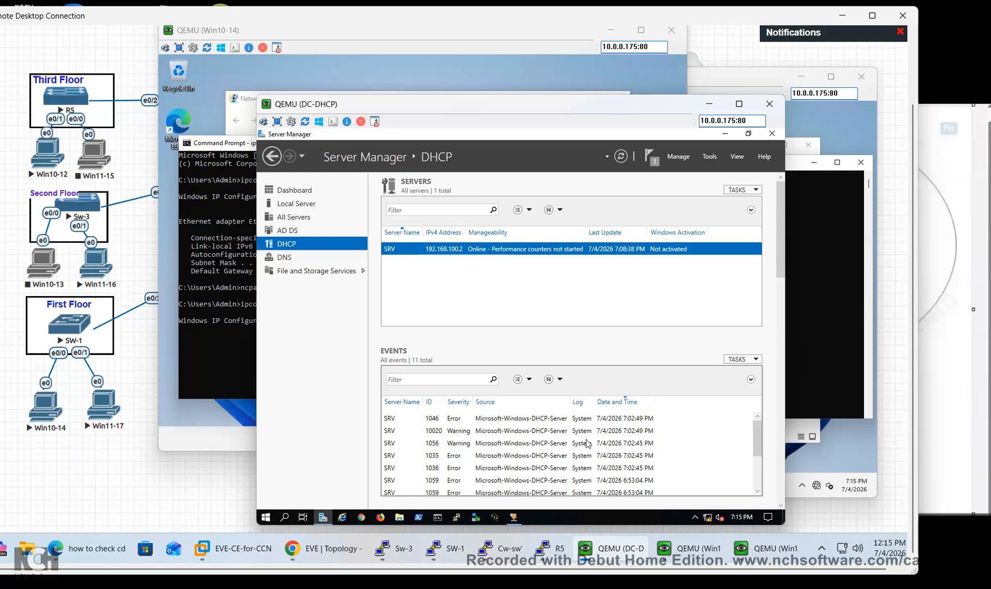
{"action": "mouse_move", "coordinate": [758, 443]}
{"action": "left_mouse_down"}
{"action": "mouse_move", "coordinate": [757, 492]}
{"action": "mouse_move", "coordinate": [757, 436]}
{"action": "left_mouse_up"}
{"action": "left_click", "coordinate": [555, 420]}
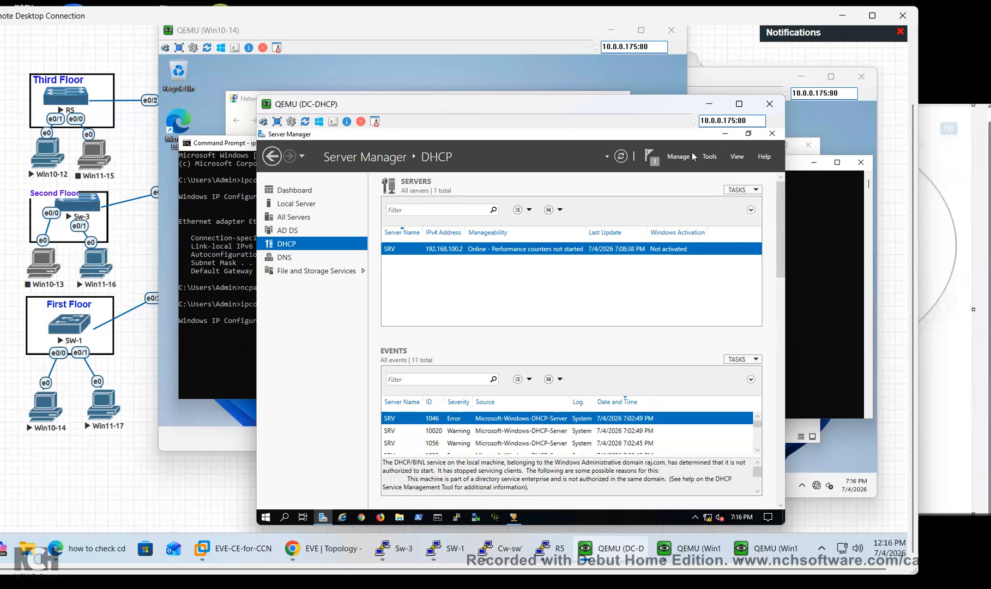
{"action": "left_click", "coordinate": [656, 159]}
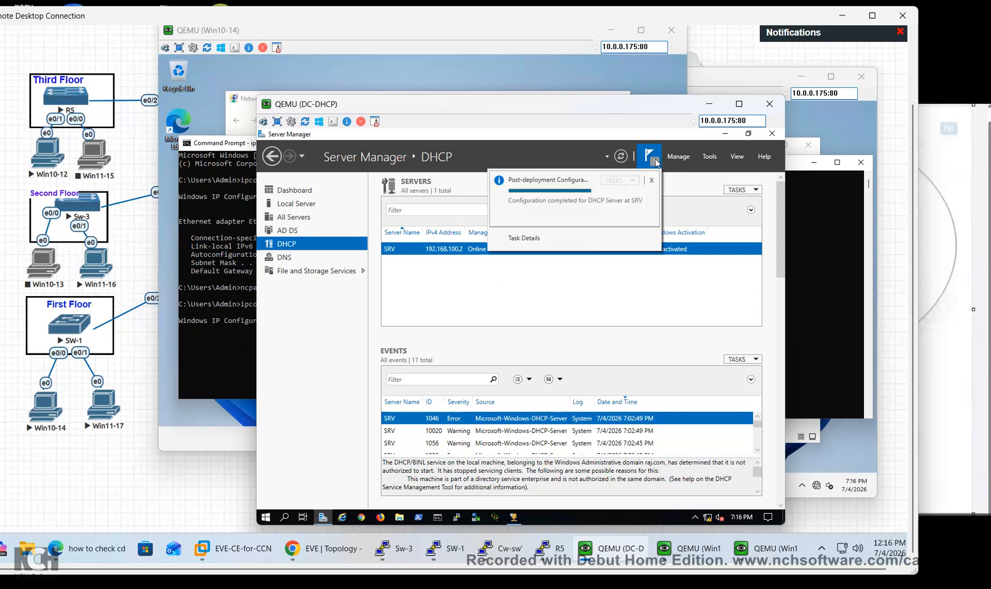
Inspect Address Leases of scope 192.168.10.0 Vlan10, find it empty, and close the console
{"action": "left_click", "coordinate": [773, 134]}
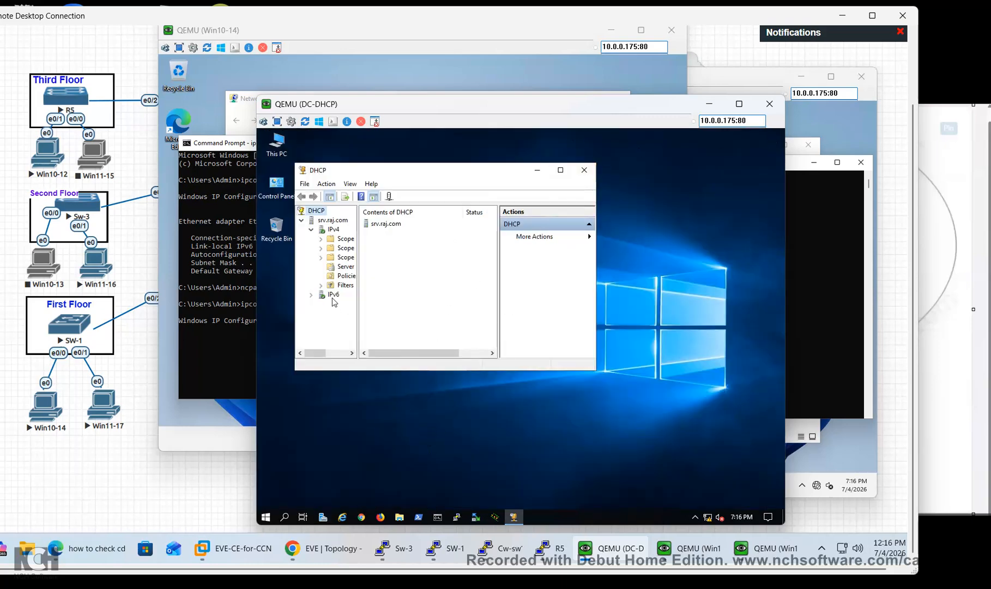
{"action": "double_click", "coordinate": [337, 240]}
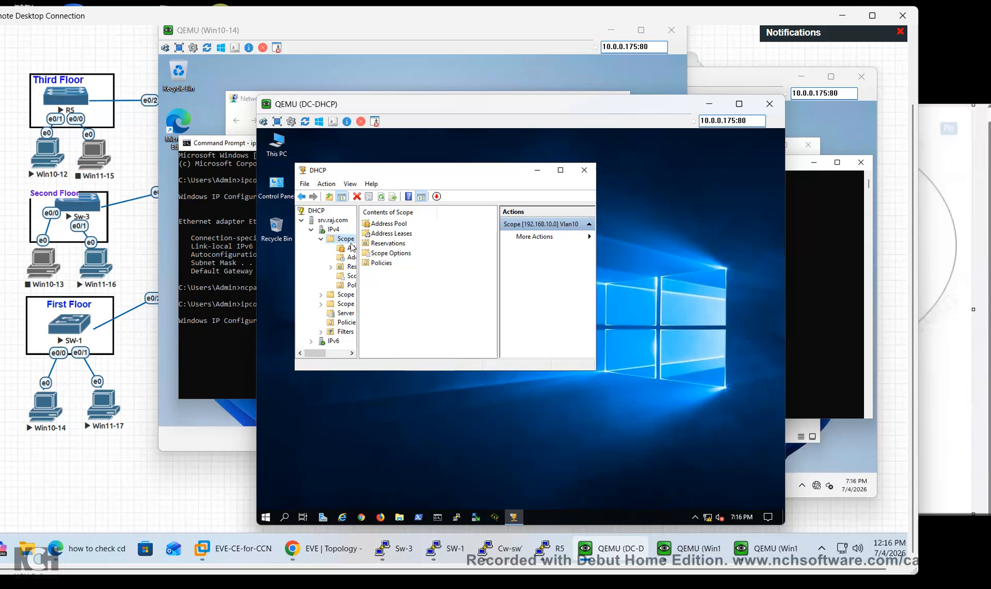
{"action": "left_click_drag", "start_coordinate": [358, 254], "coordinate": [397, 254]}
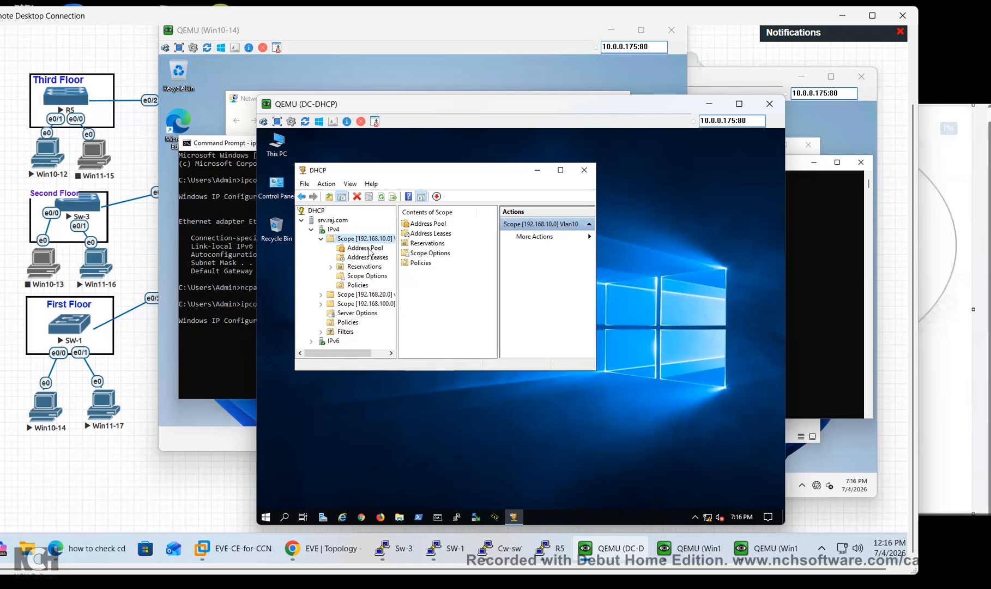
{"action": "left_click", "coordinate": [436, 234]}
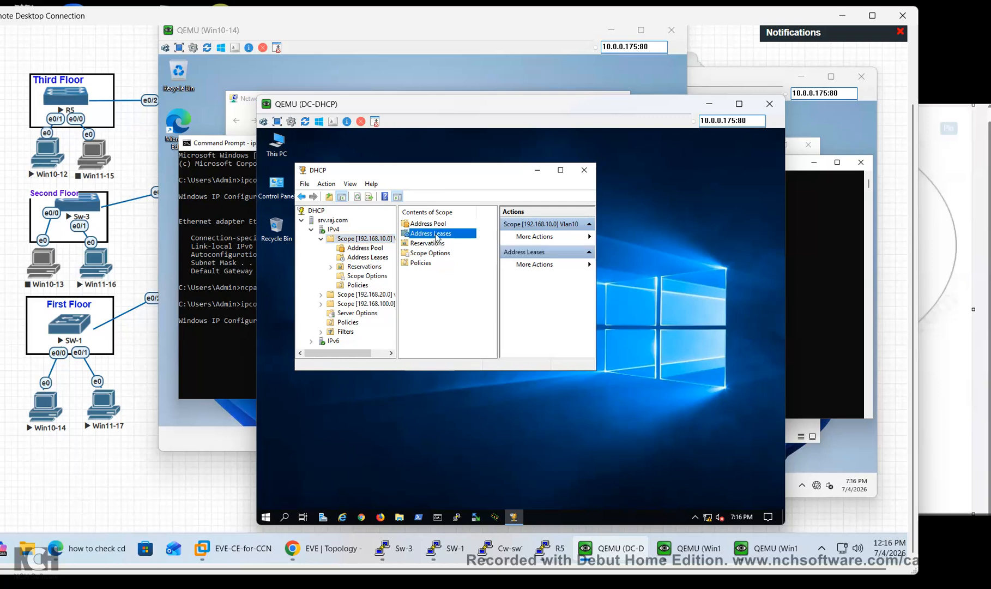
{"action": "double_click", "coordinate": [437, 235]}
{"action": "left_click", "coordinate": [584, 170]}
Restart DC-DHCP from the Start menu using the default reason, then reopen its windows
{"action": "left_click", "coordinate": [266, 516]}
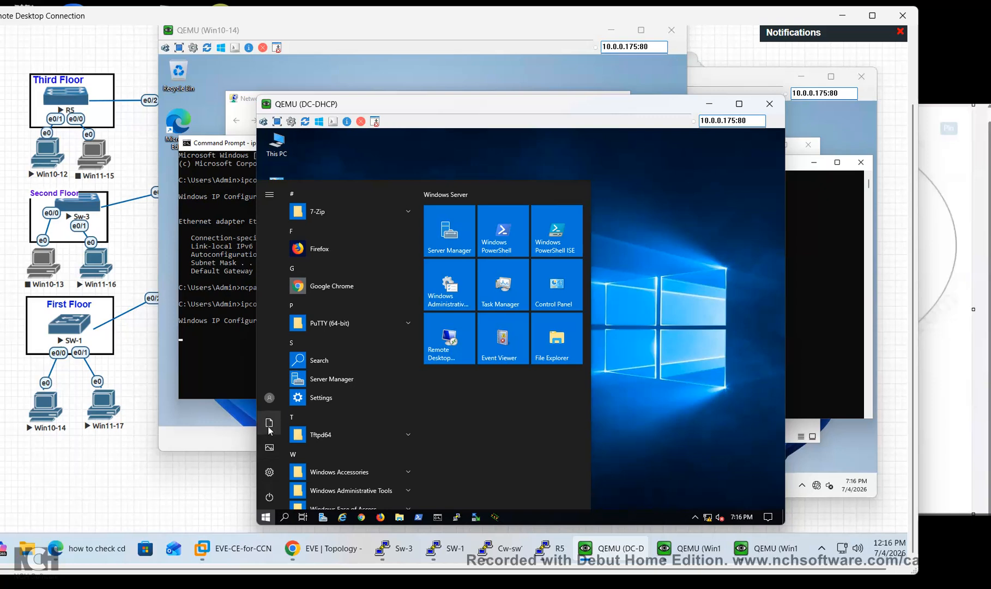
{"action": "left_click", "coordinate": [270, 497]}
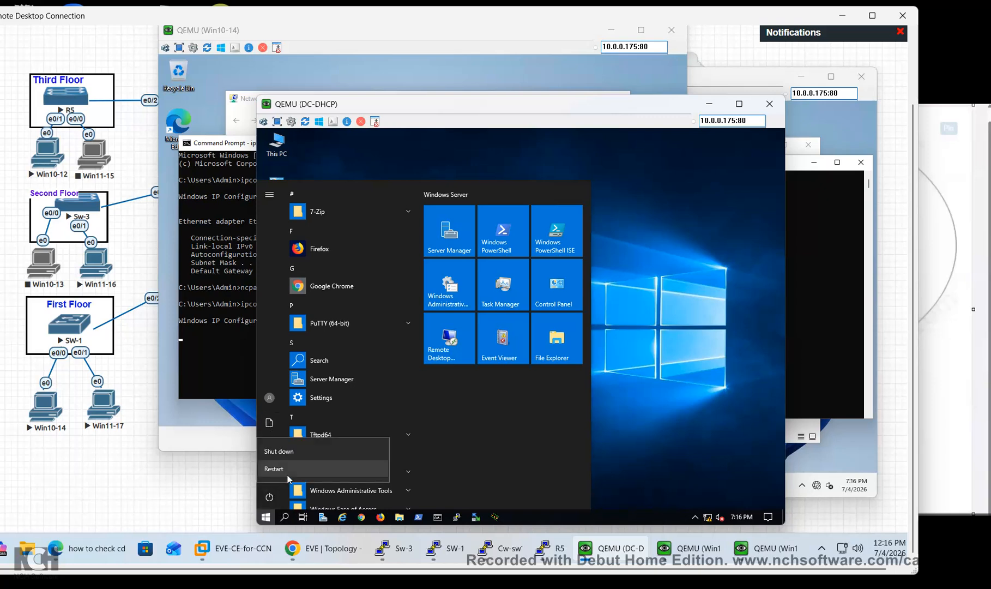
{"action": "left_click", "coordinate": [288, 475]}
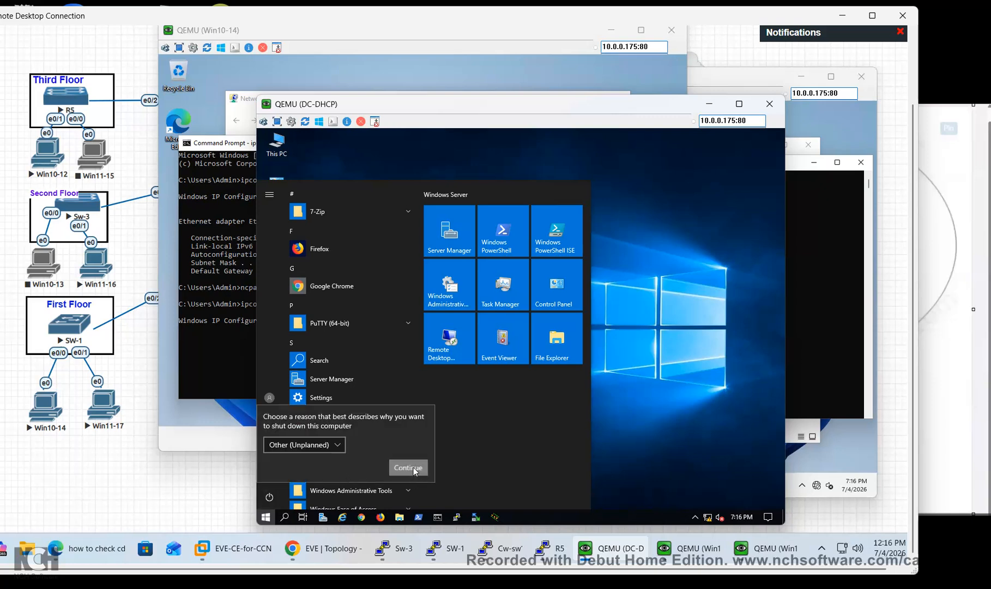
{"action": "left_click", "coordinate": [409, 468]}
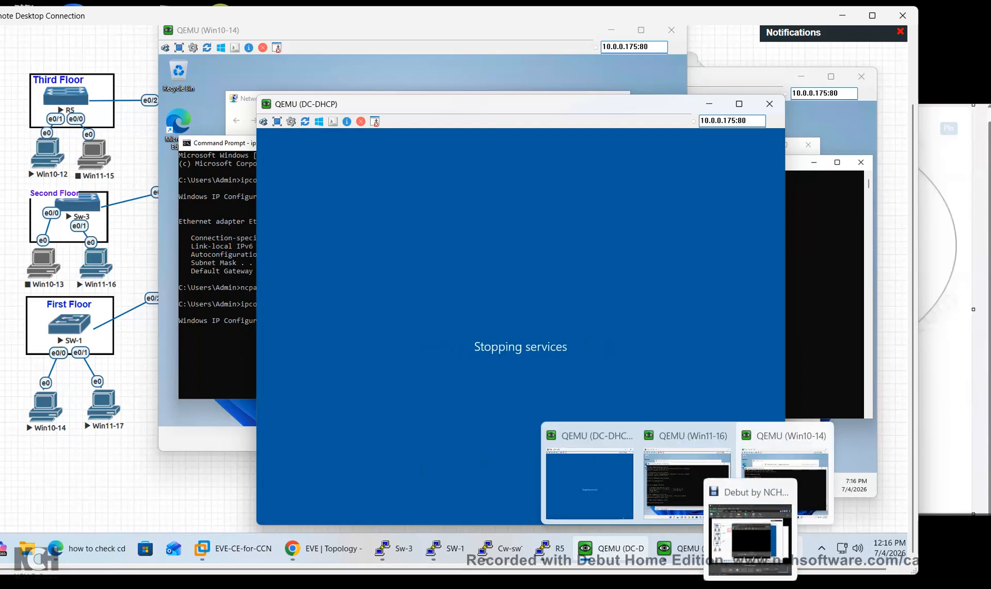
{"action": "left_click", "coordinate": [750, 538]}
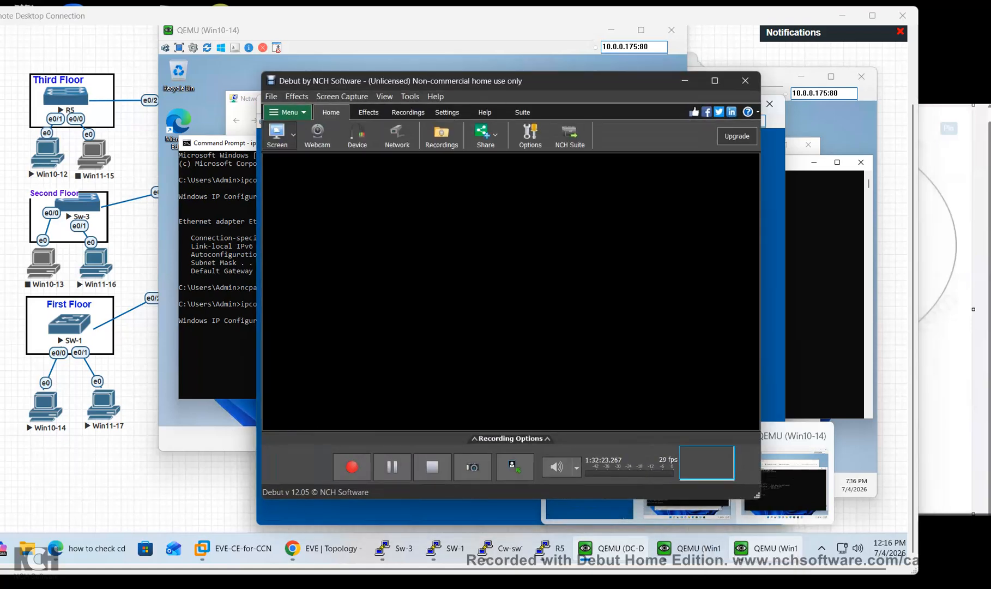
{"action": "left_click_drag", "start_coordinate": [498, 81], "coordinate": [641, 173]}
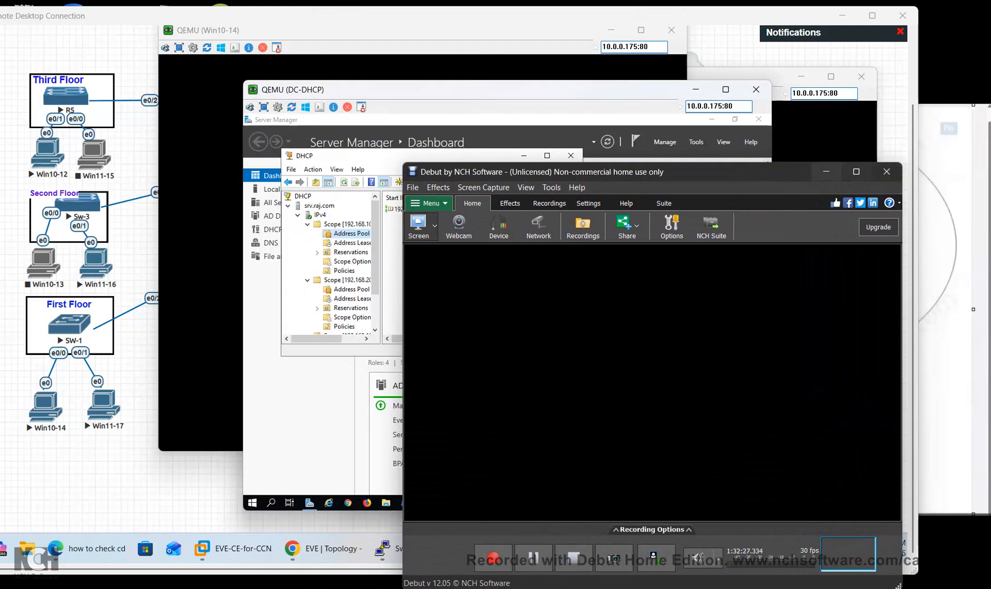
Widen the scope tree and enlarge the DHCP console, review the Vlan10 pool, then close the console
{"action": "left_click", "coordinate": [827, 172]}
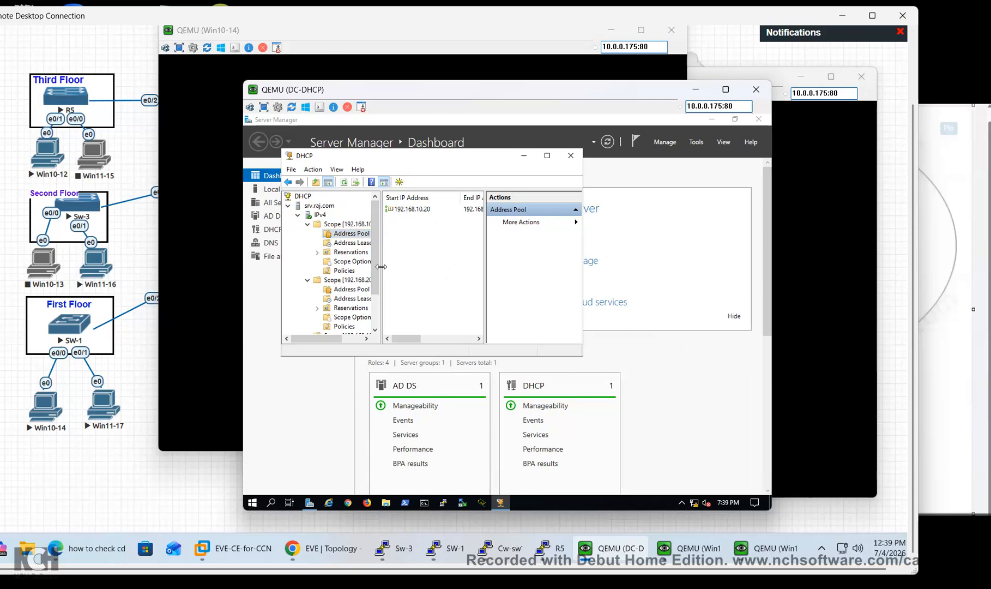
{"action": "left_click_drag", "start_coordinate": [380, 268], "coordinate": [433, 269]}
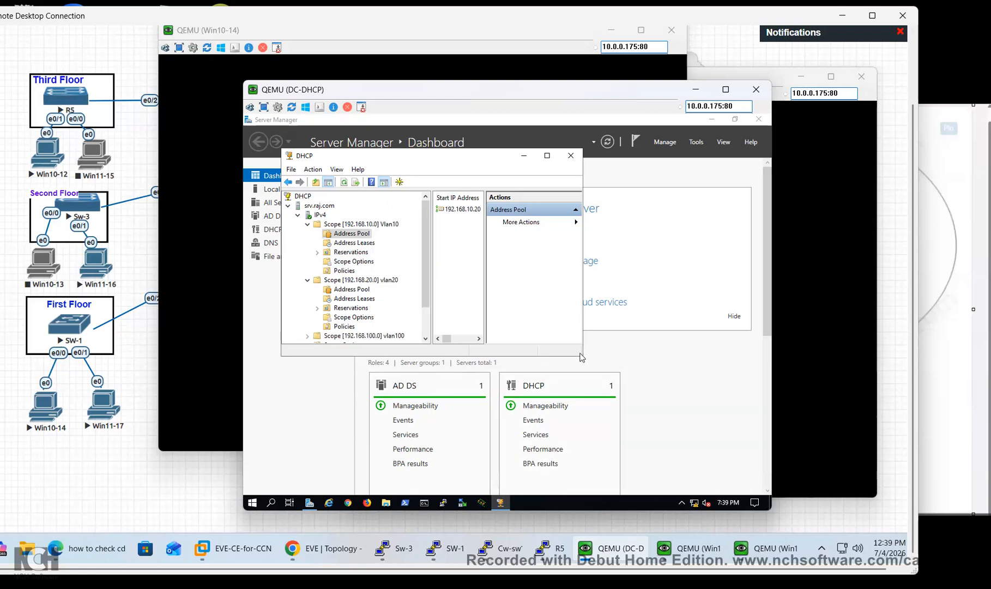
{"action": "left_click_drag", "start_coordinate": [581, 357], "coordinate": [646, 396]}
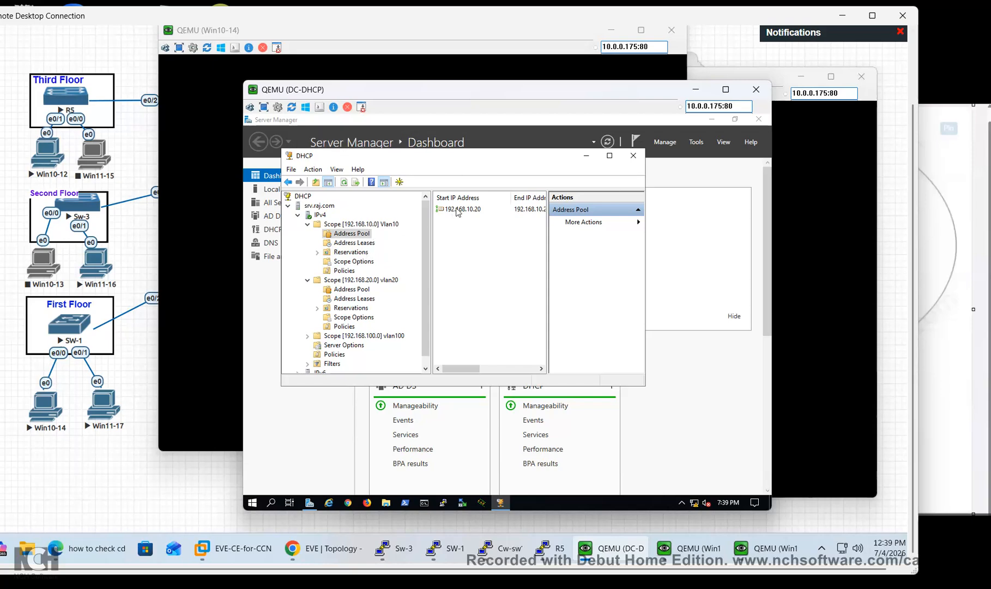
{"action": "left_click", "coordinate": [752, 588]}
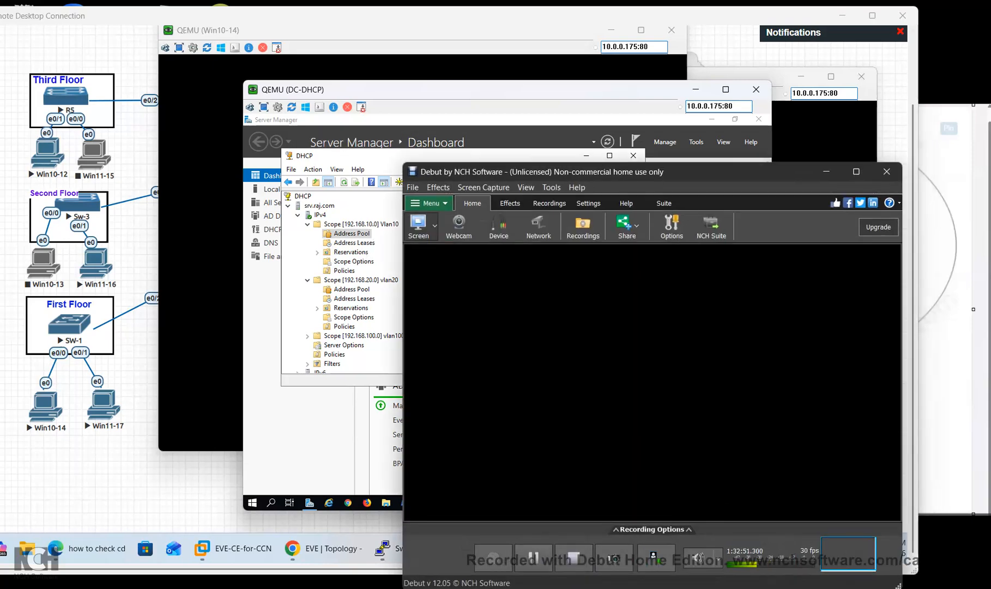
{"action": "left_click", "coordinate": [534, 558]}
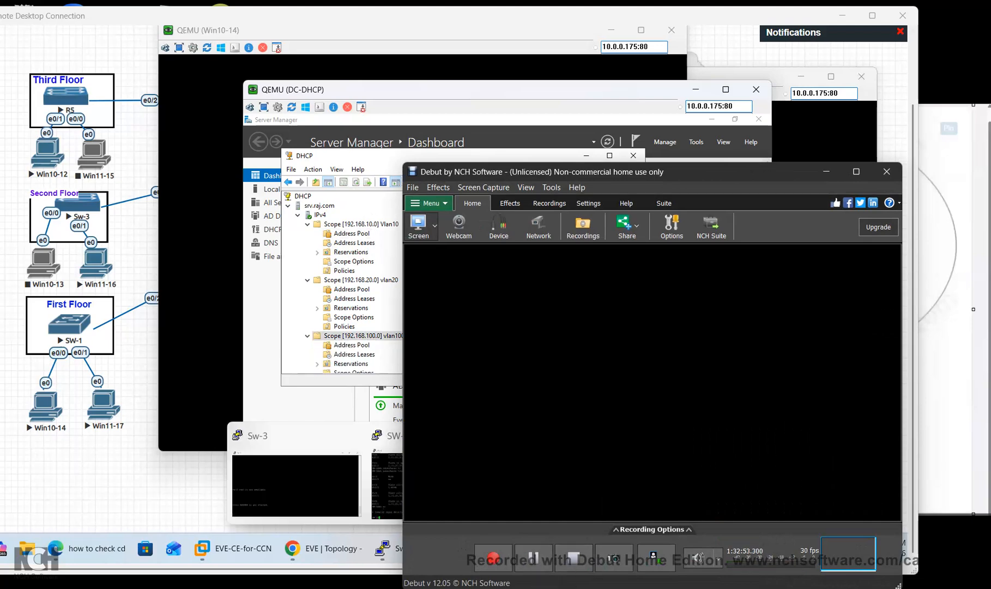
{"action": "left_click", "coordinate": [827, 171]}
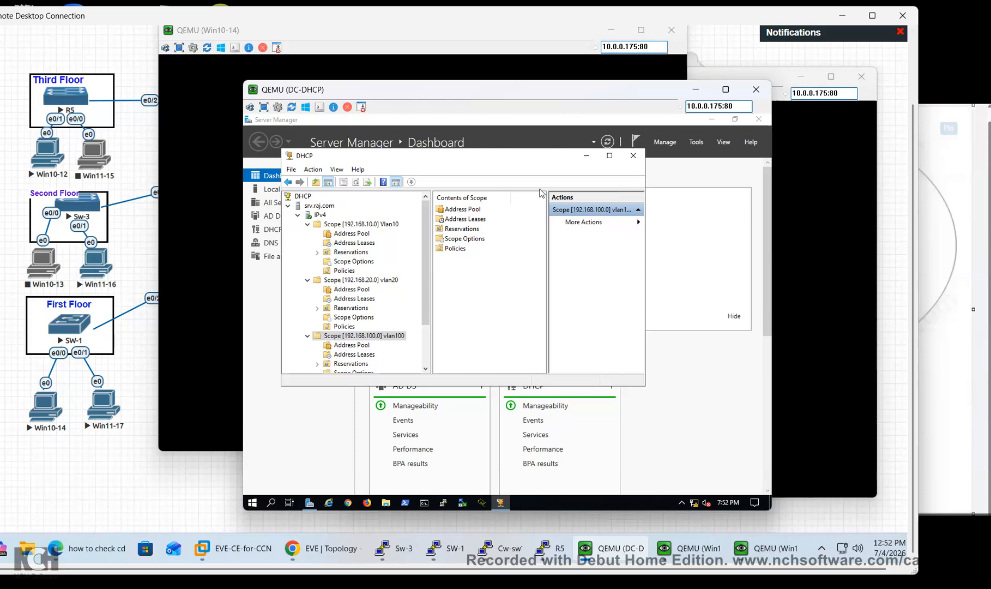
{"action": "left_click", "coordinate": [632, 157]}
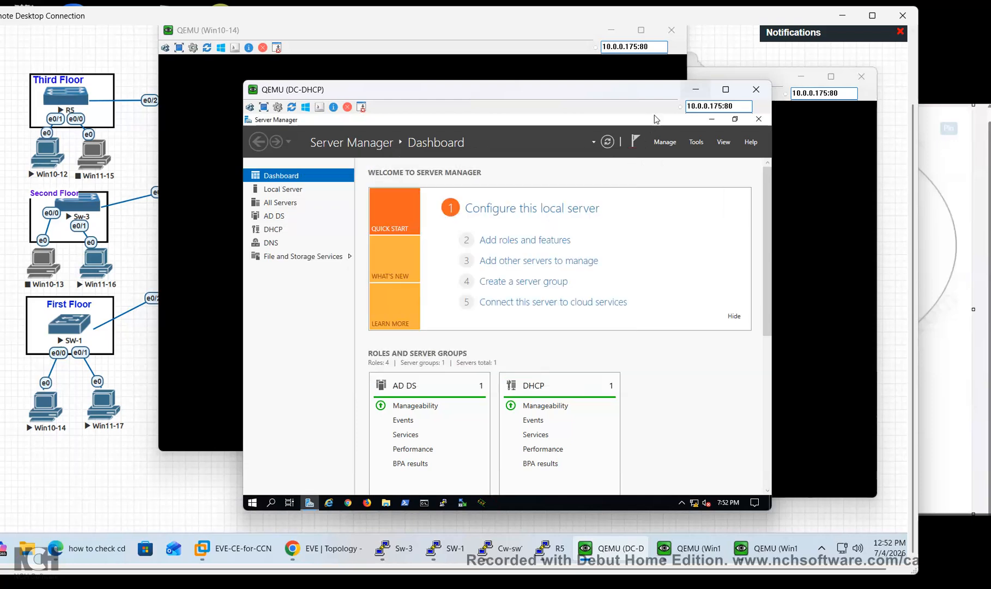
On Win10-14, check the current IP configuration with ipconfig, then run ipconfig /renew
{"action": "left_click", "coordinate": [696, 89]}
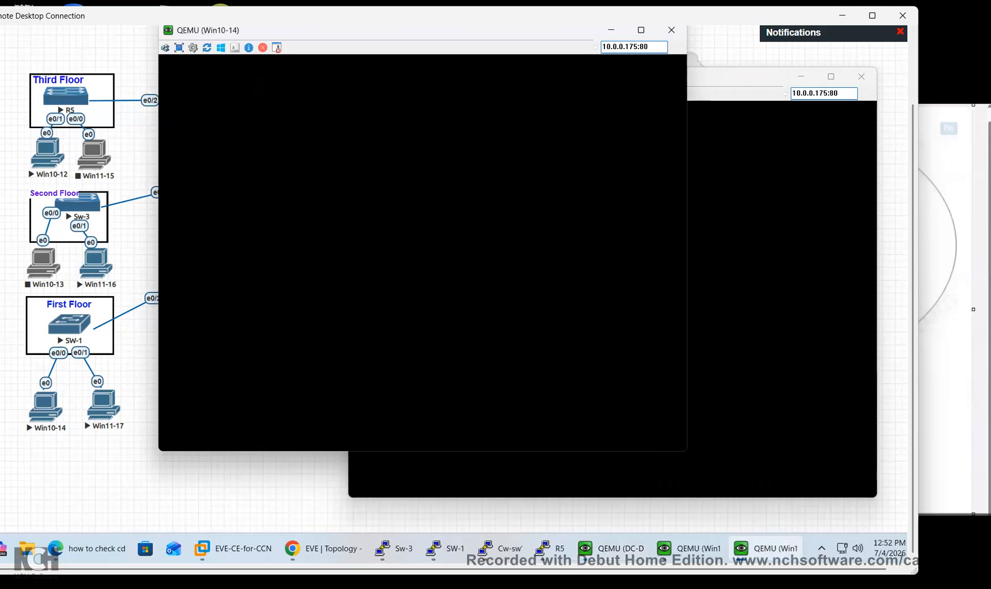
{"action": "left_click", "coordinate": [775, 273]}
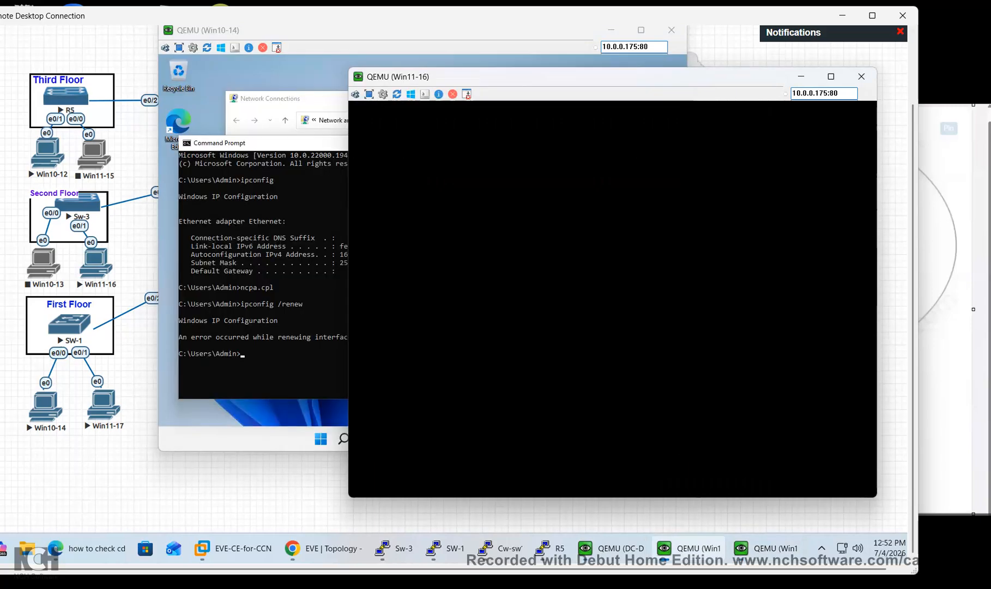
{"action": "left_click", "coordinate": [244, 364]}
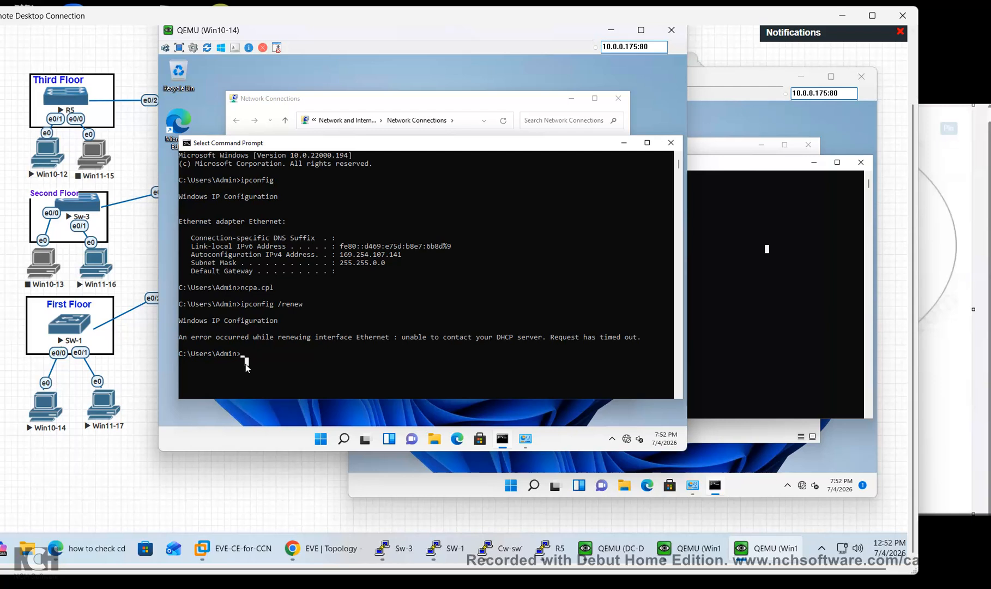
{"action": "key", "text": "Up"}
{"action": "key", "text": "BackSpace"}
{"action": "key", "text": "BackSpace"}
{"action": "key", "text": "BackSpace"}
{"action": "key", "text": "BackSpace"}
{"action": "key", "text": "BackSpace"}
{"action": "key", "text": "Return"}
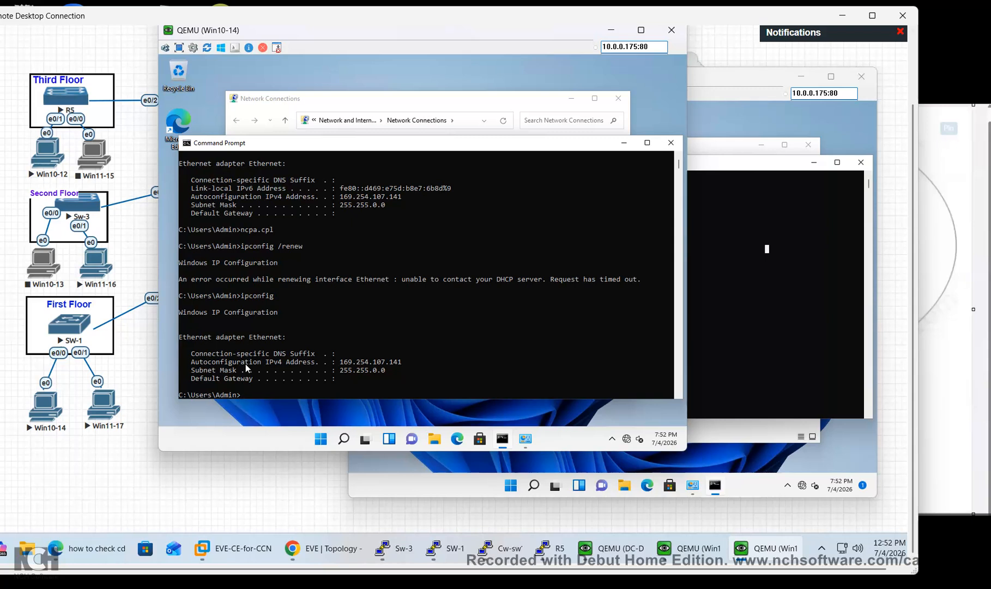
{"action": "key", "text": "Up"}
{"action": "type", "text": "/renew"}
{"action": "key", "text": "Return"}
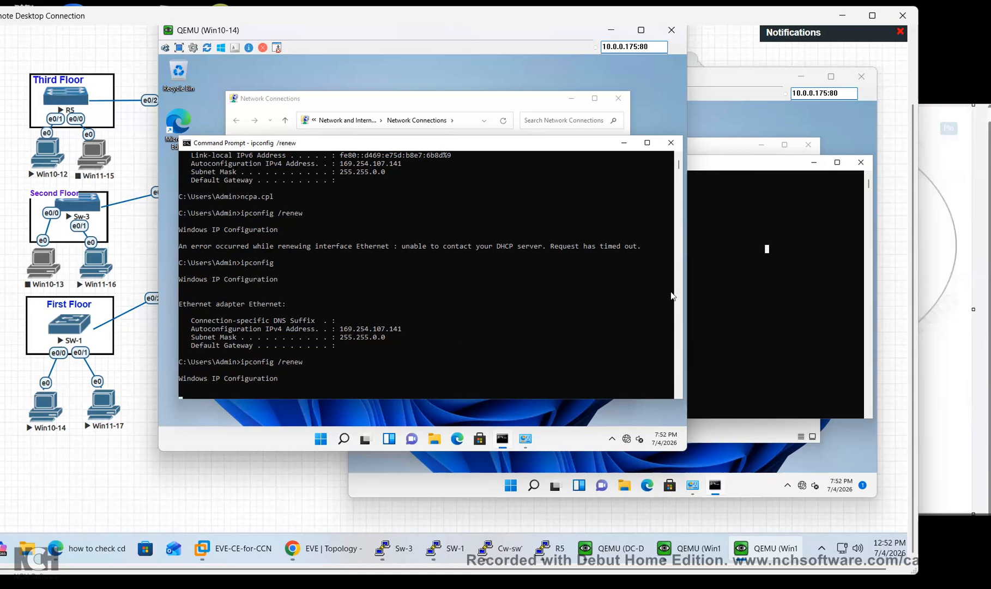
Rerun ipconfig /renew on Win11-16 after its earlier request timed out
{"action": "left_click", "coordinate": [799, 310]}
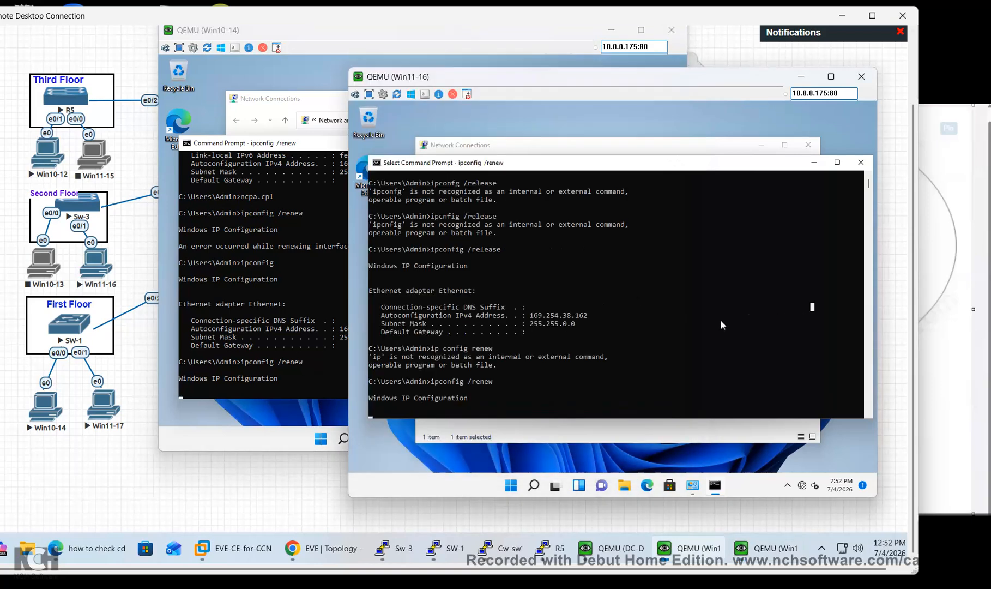
{"action": "key", "text": "Up"}
{"action": "key", "text": "Return"}
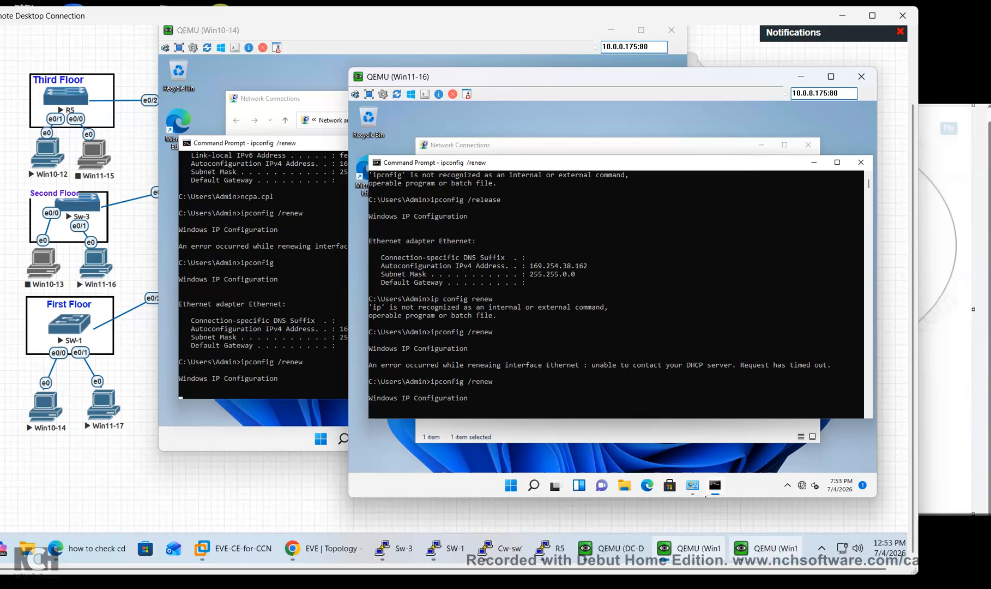
{"action": "left_click", "coordinate": [766, 548]}
{"action": "left_click", "coordinate": [359, 379]}
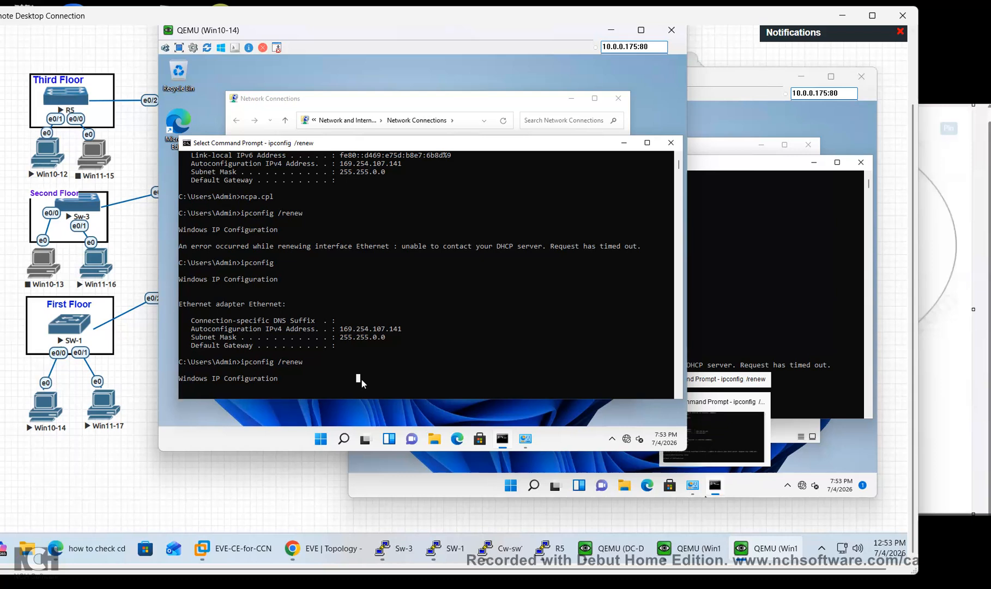
{"action": "key", "text": "Return"}
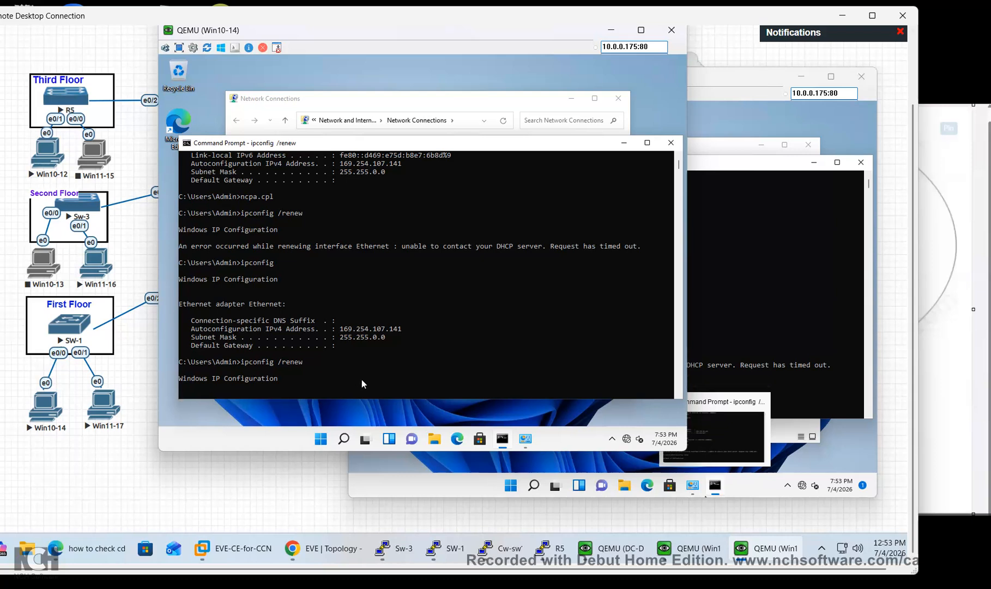
{"action": "left_click", "coordinate": [721, 293]}
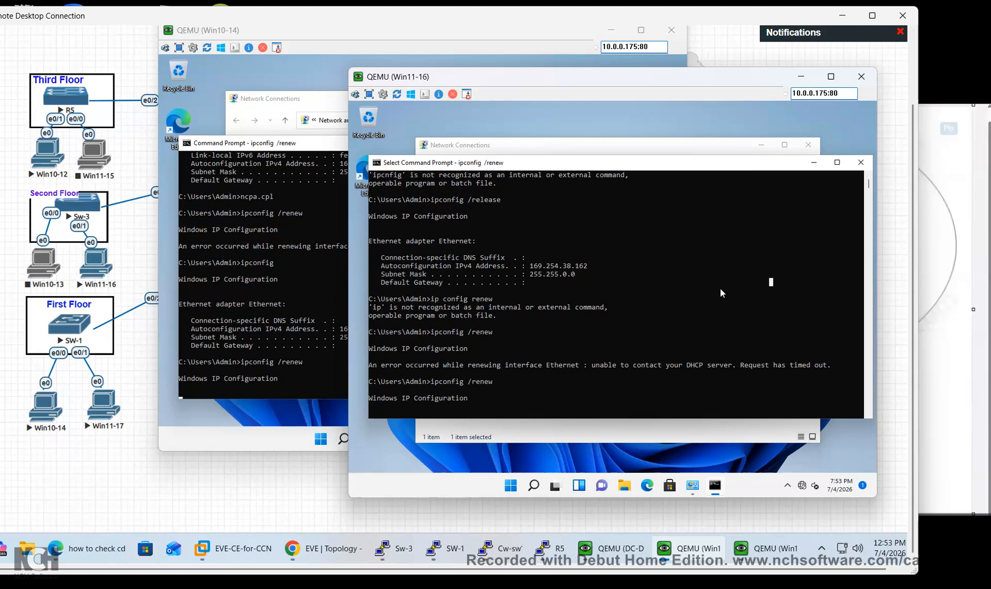
On DC-DHCP, launch the DHCP console and expand srv.raj.com > IPv4 to the 192.168.10.0 Vlan10 scope
{"action": "left_click", "coordinate": [611, 548]}
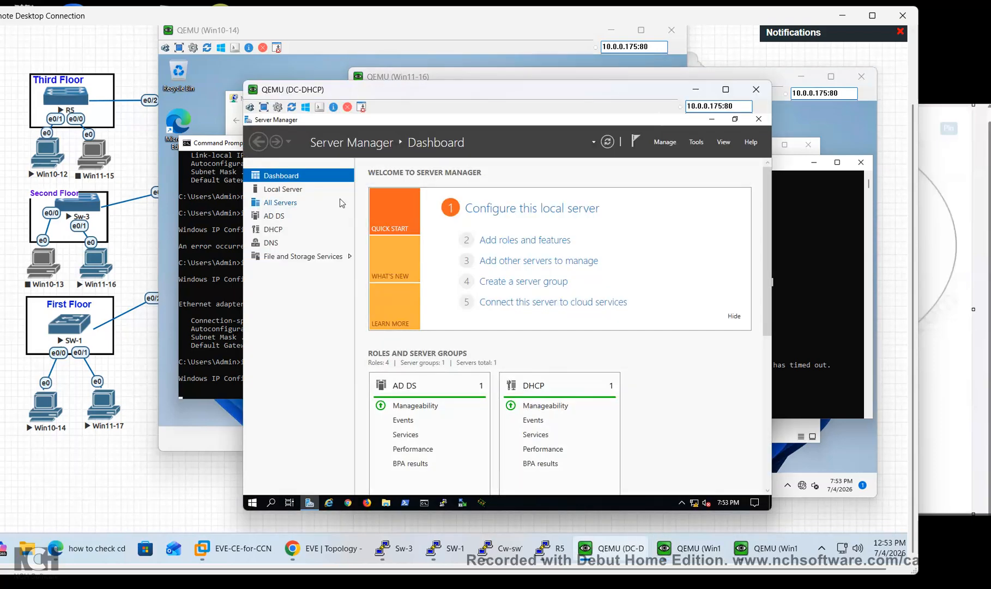
{"action": "left_click", "coordinate": [267, 231]}
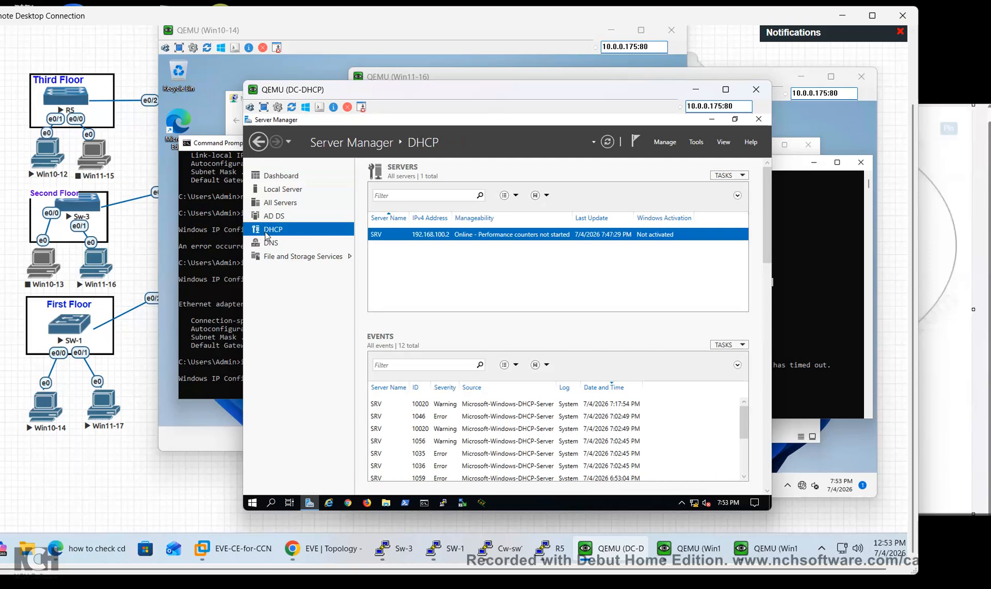
{"action": "left_click", "coordinate": [697, 142]}
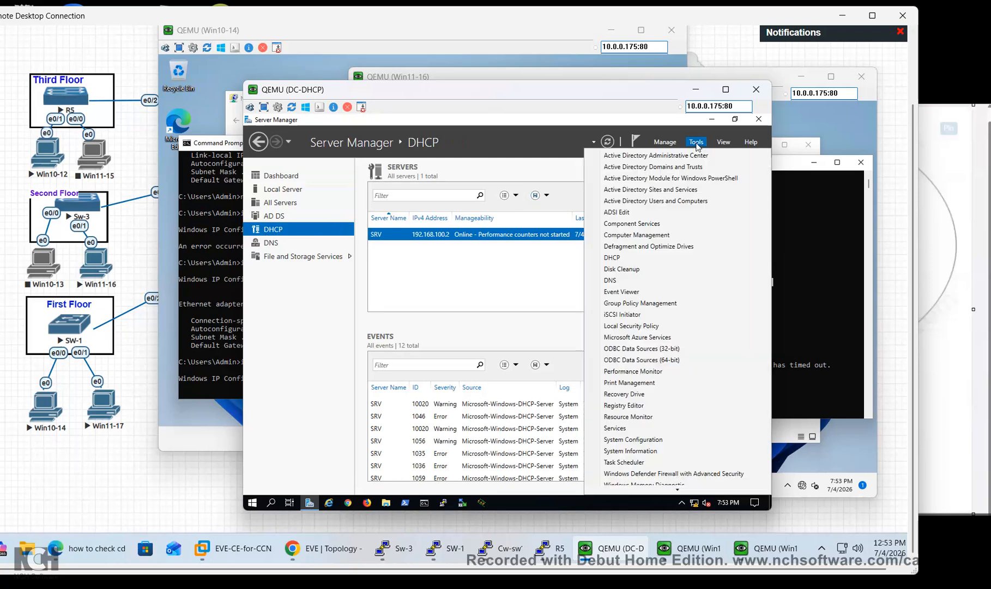
{"action": "left_click", "coordinate": [633, 258]}
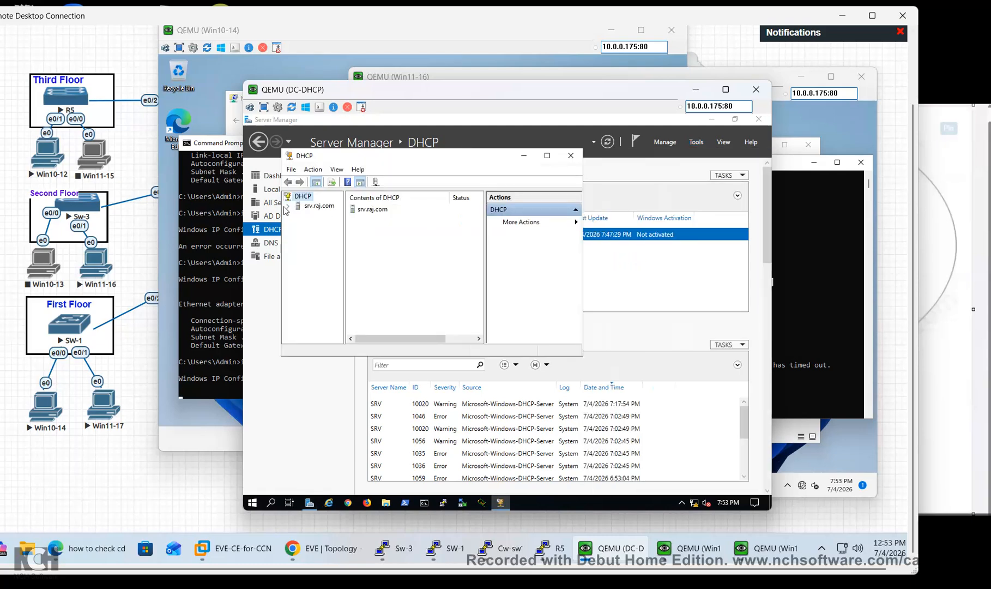
{"action": "left_click", "coordinate": [289, 206]}
{"action": "left_click", "coordinate": [298, 215]}
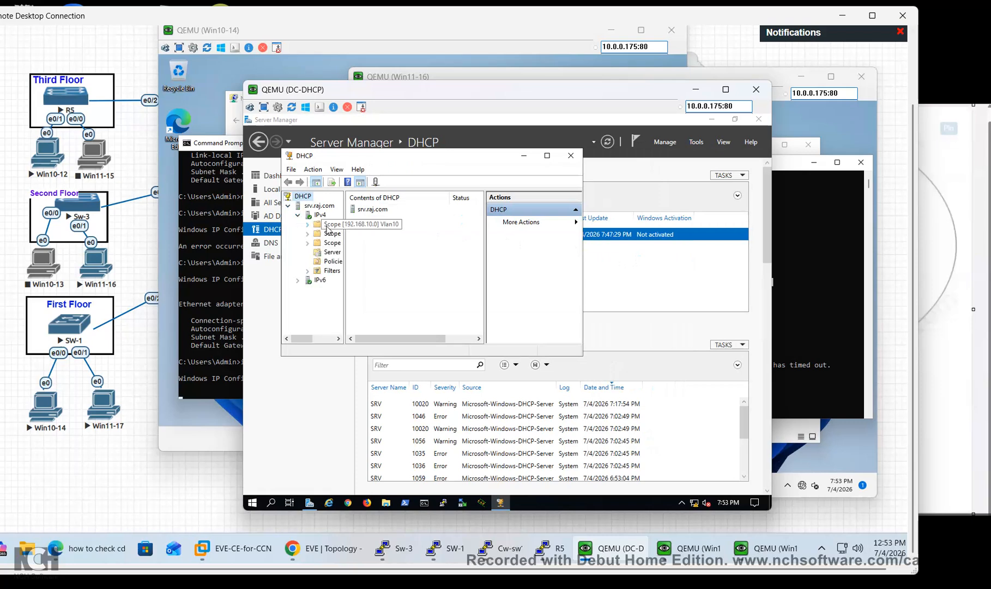
{"action": "double_click", "coordinate": [321, 225]}
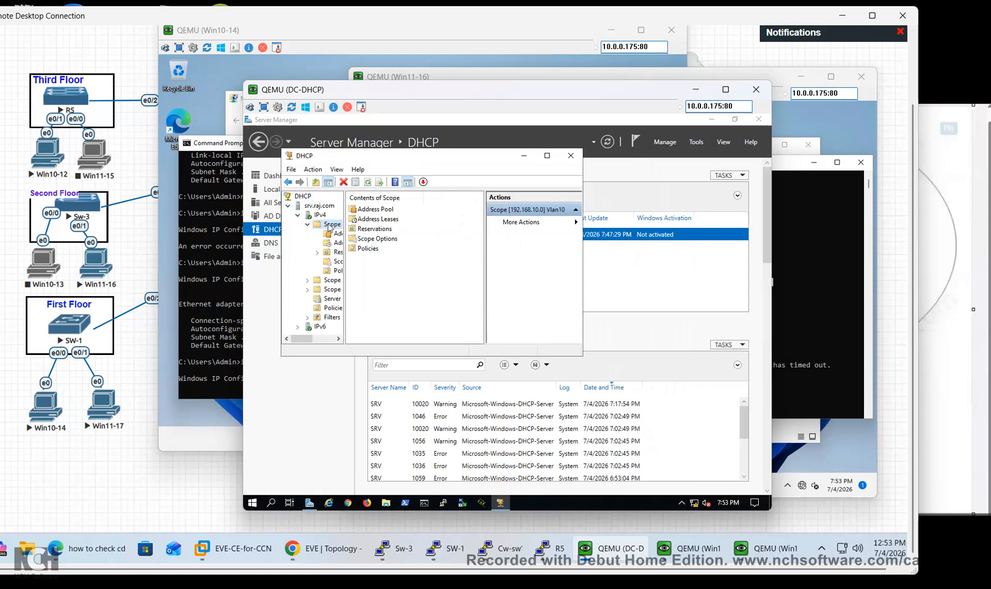
Confirm the Vlan10 pool is 192.168.10.20–192.168.10.254 and neither Vlan10 nor 192.168.20.0 has leases
{"action": "left_click", "coordinate": [375, 219]}
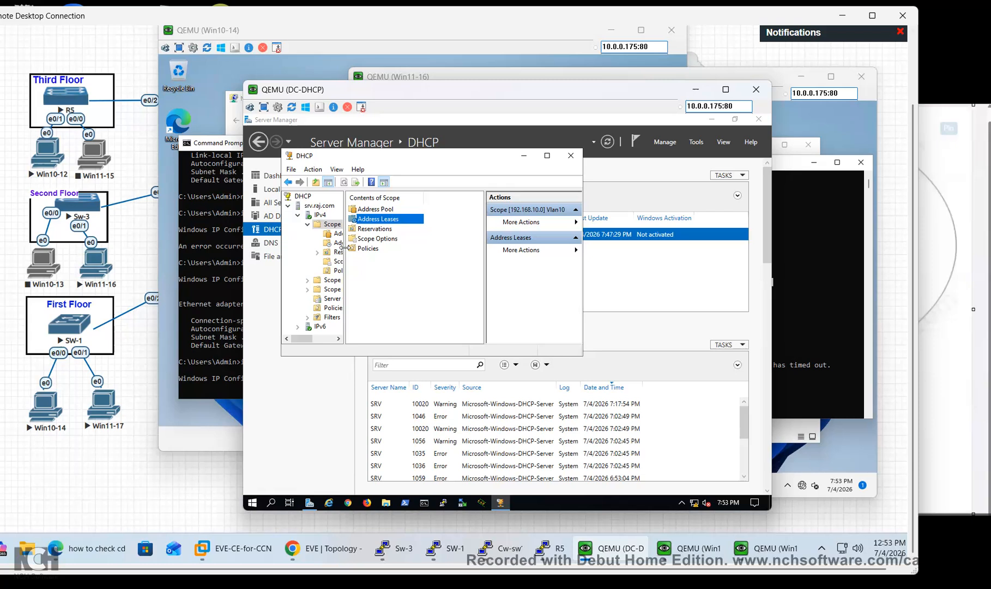
{"action": "left_click", "coordinate": [339, 234]}
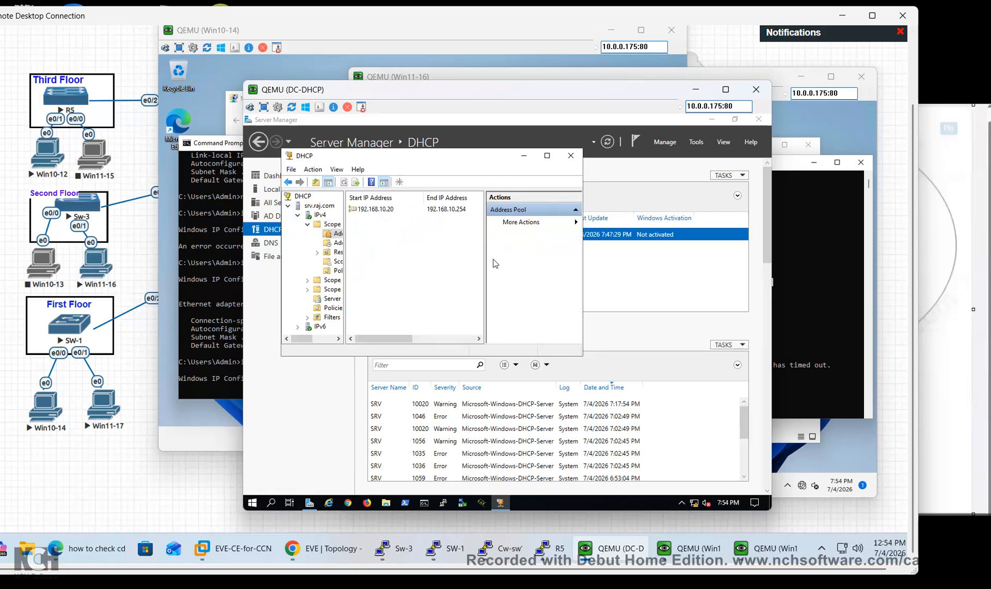
{"action": "left_click_drag", "start_coordinate": [485, 256], "coordinate": [523, 256]}
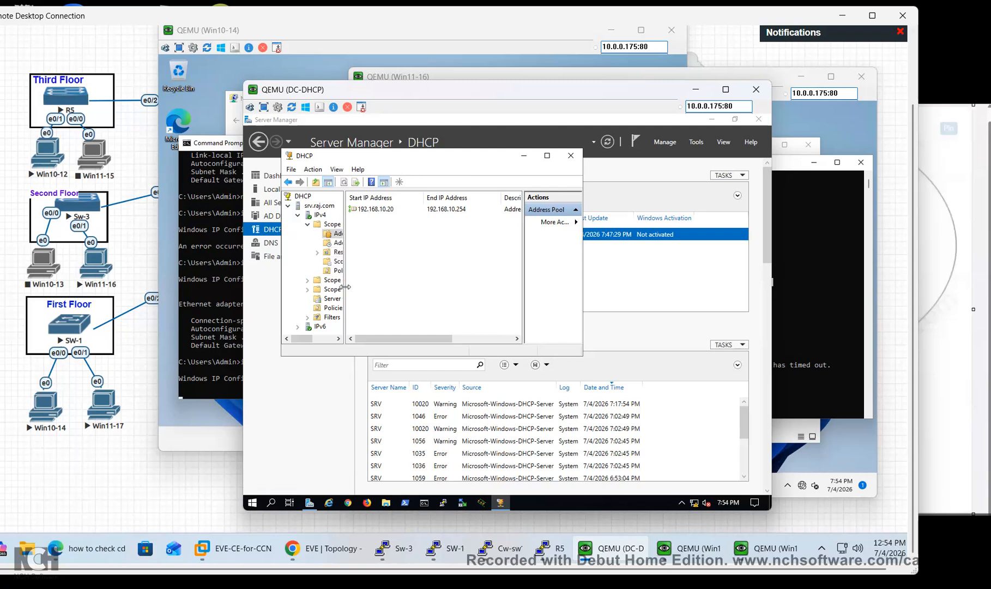
{"action": "left_click_drag", "start_coordinate": [345, 286], "coordinate": [392, 287]}
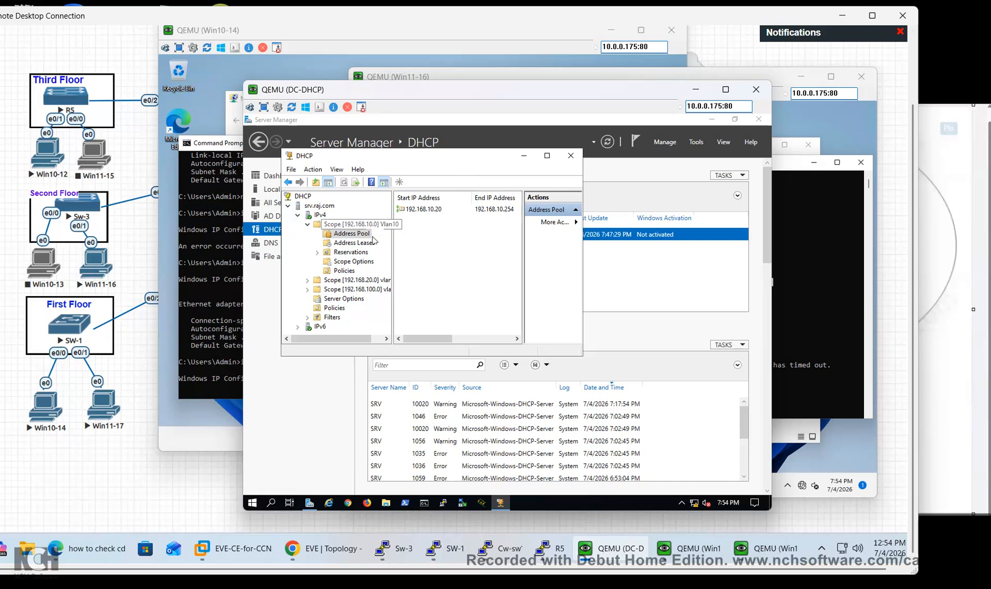
{"action": "left_click", "coordinate": [355, 244]}
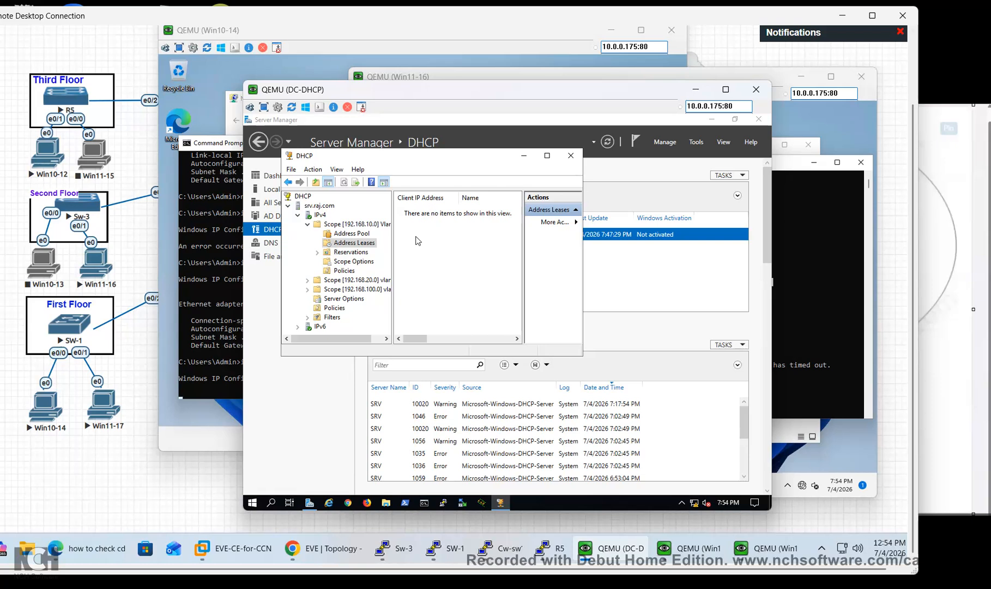
{"action": "left_click_drag", "start_coordinate": [581, 355], "coordinate": [671, 376]}
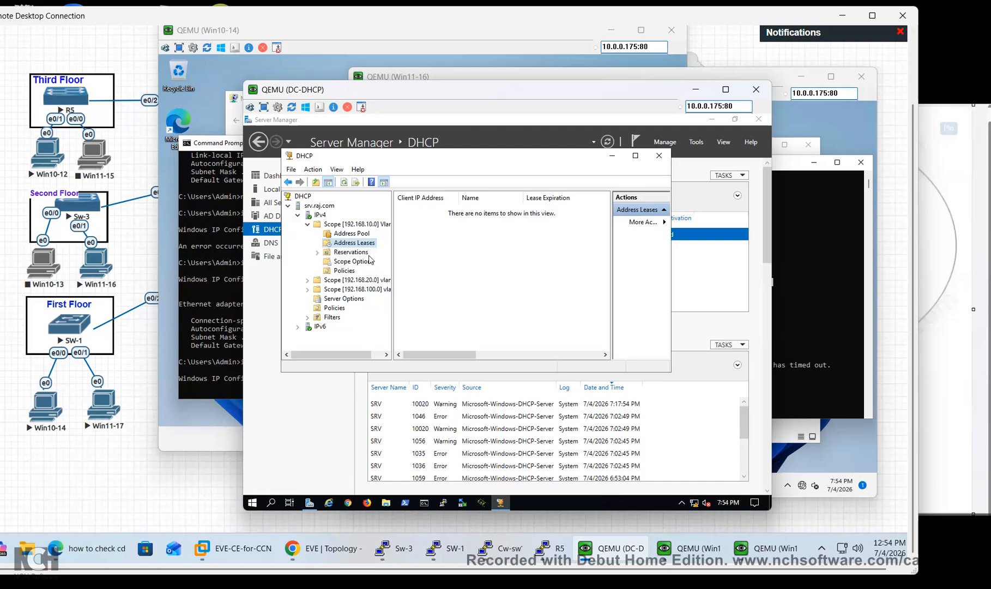
{"action": "left_click", "coordinate": [308, 280]}
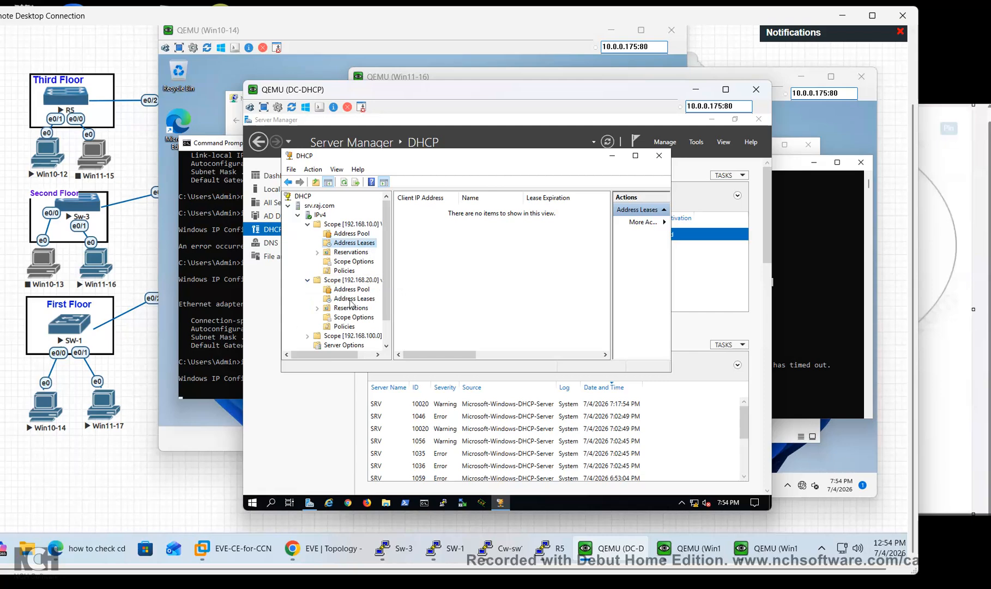
{"action": "left_click", "coordinate": [350, 300]}
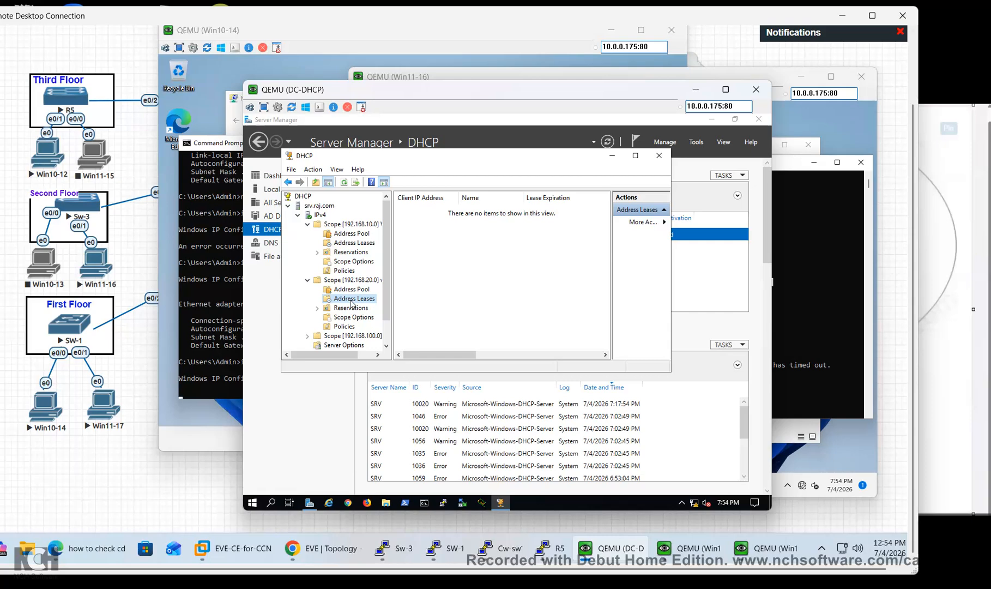
{"action": "left_click", "coordinate": [227, 386]}
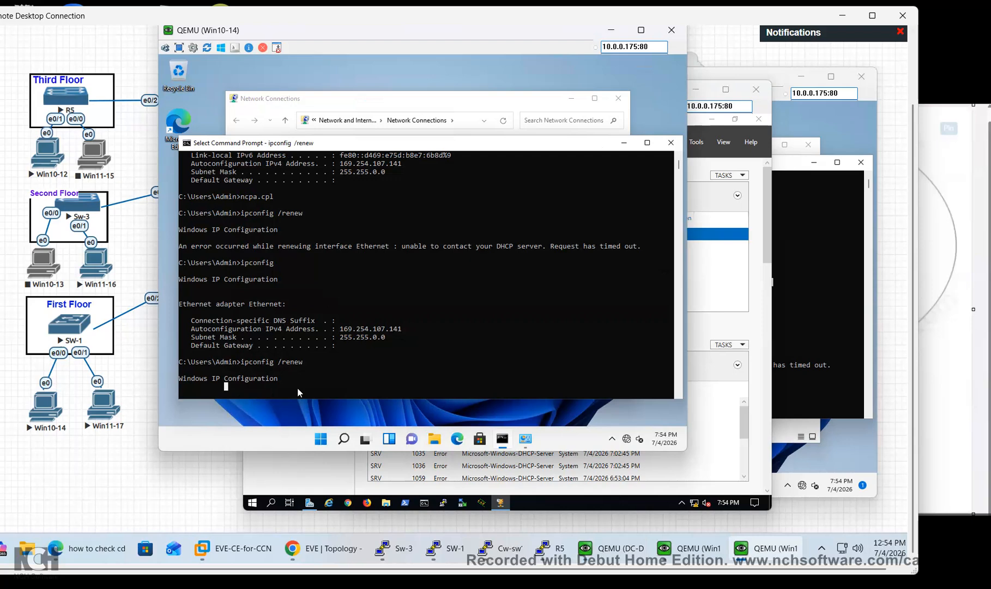
Disable and then re-enable Win10-14's Ethernet adapter in Network Connections
{"action": "left_click", "coordinate": [393, 99]}
{"action": "right_click", "coordinate": [313, 173]}
{"action": "left_click", "coordinate": [334, 180]}
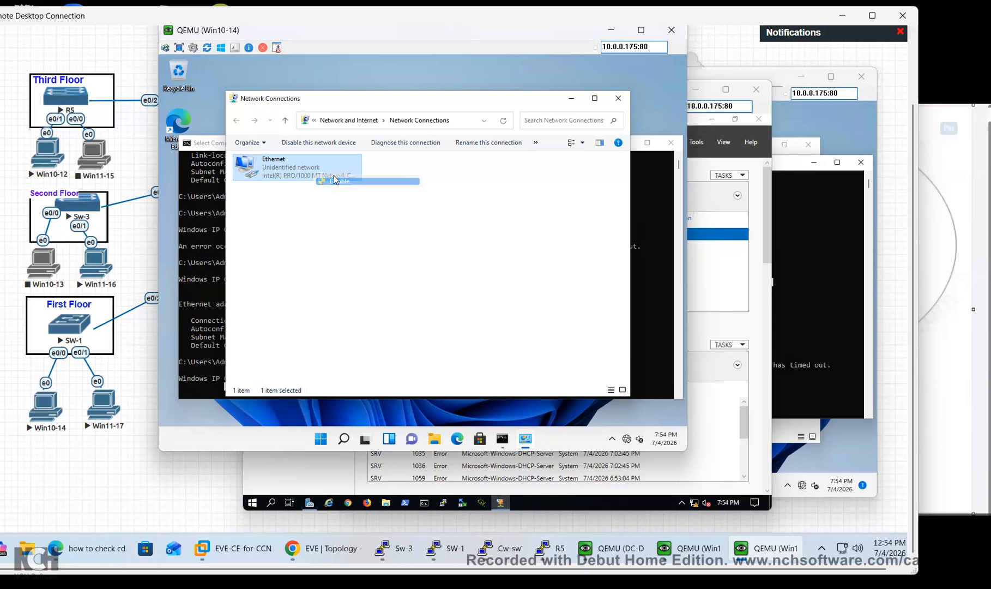
{"action": "right_click", "coordinate": [290, 168]}
{"action": "left_click", "coordinate": [313, 178]}
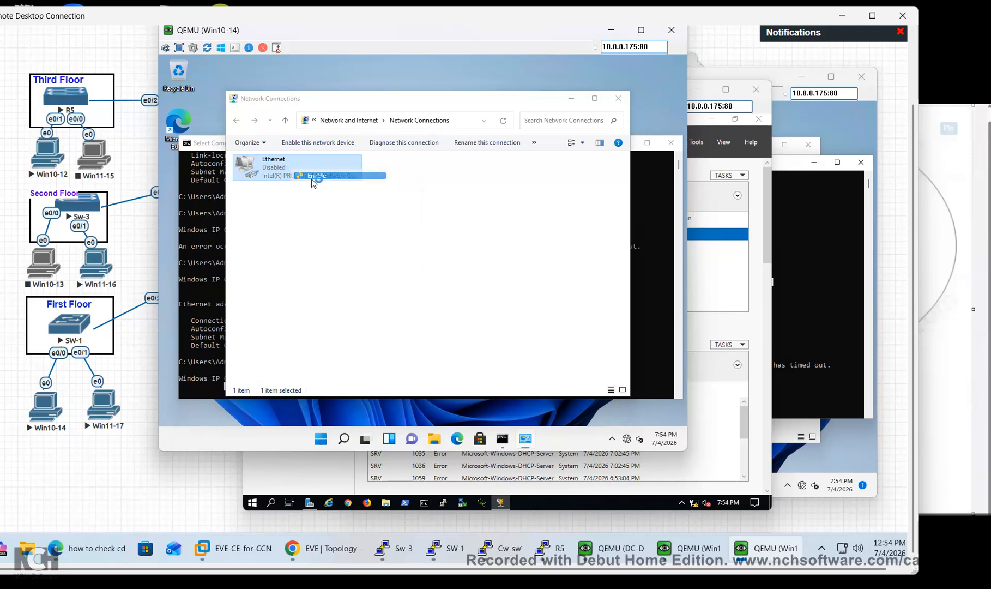